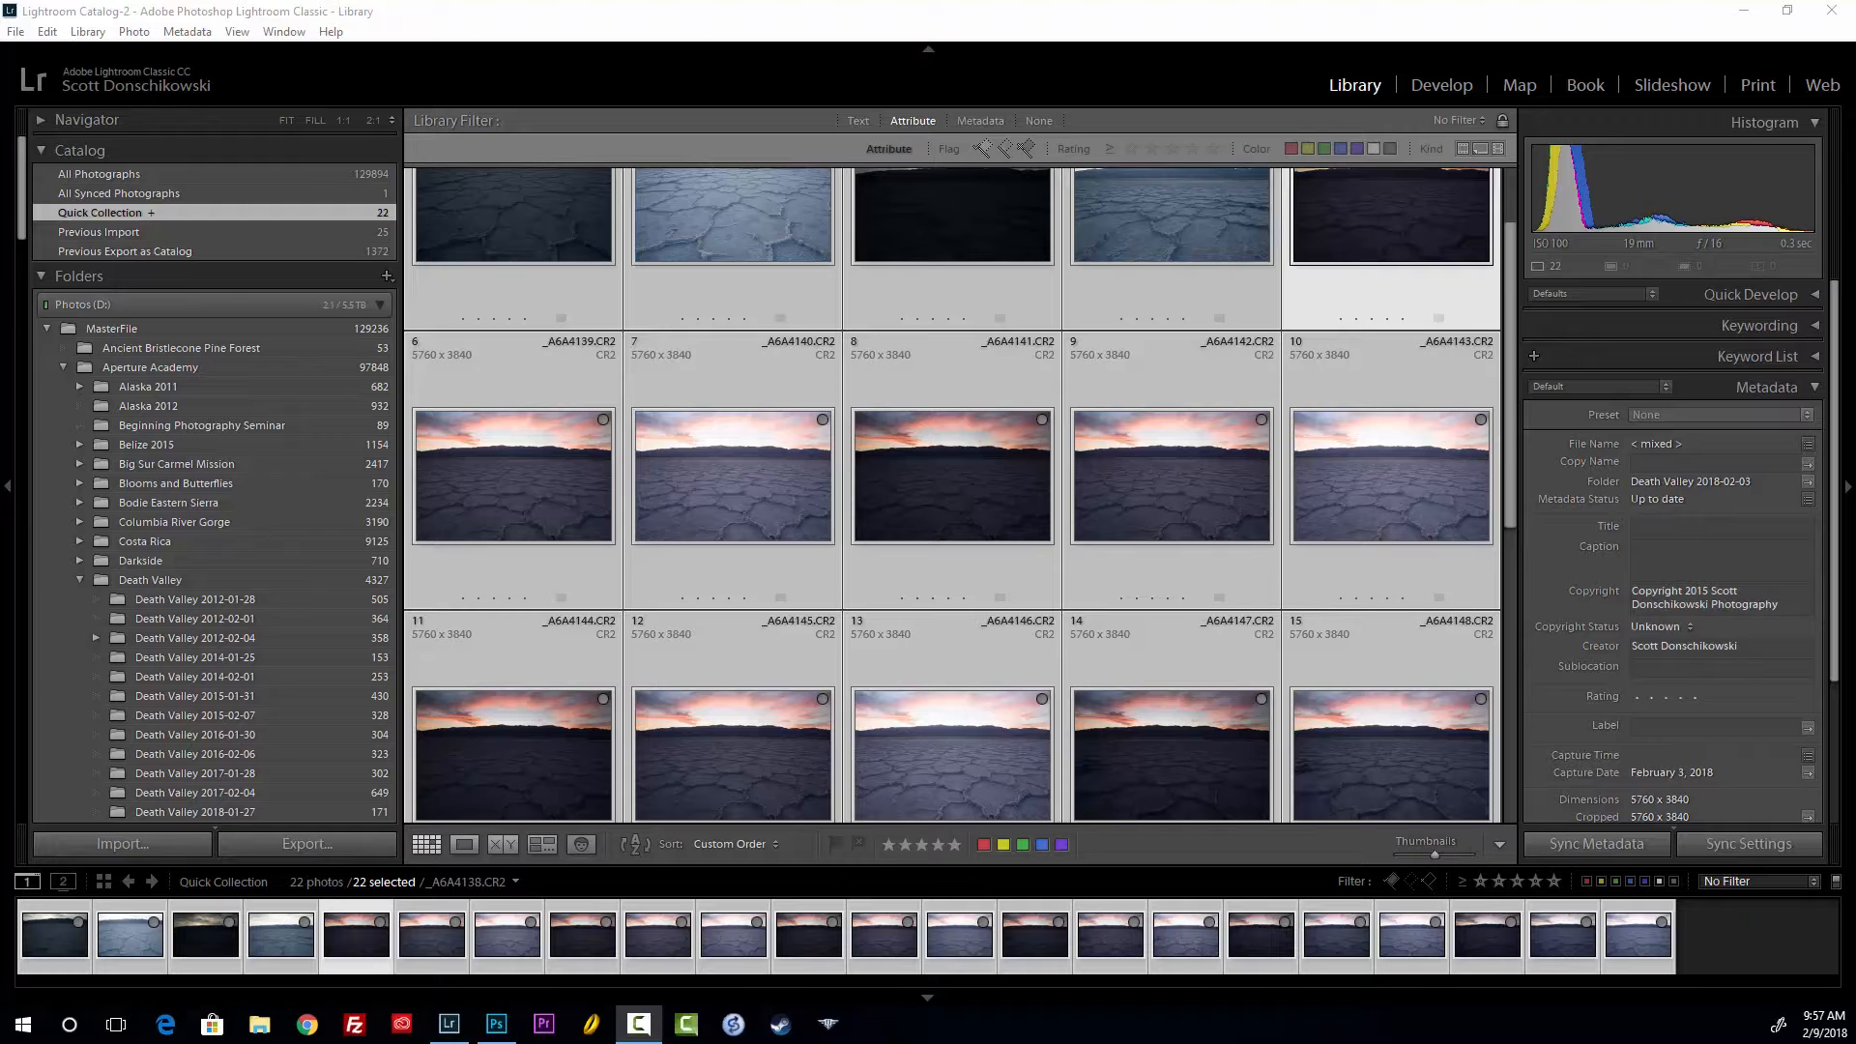
Examine photos _A6A4140.CR2 and _A6A4141.CR2 at full size and browse the quick collection's bracketed exposures
click(774, 486)
double_click(749, 447)
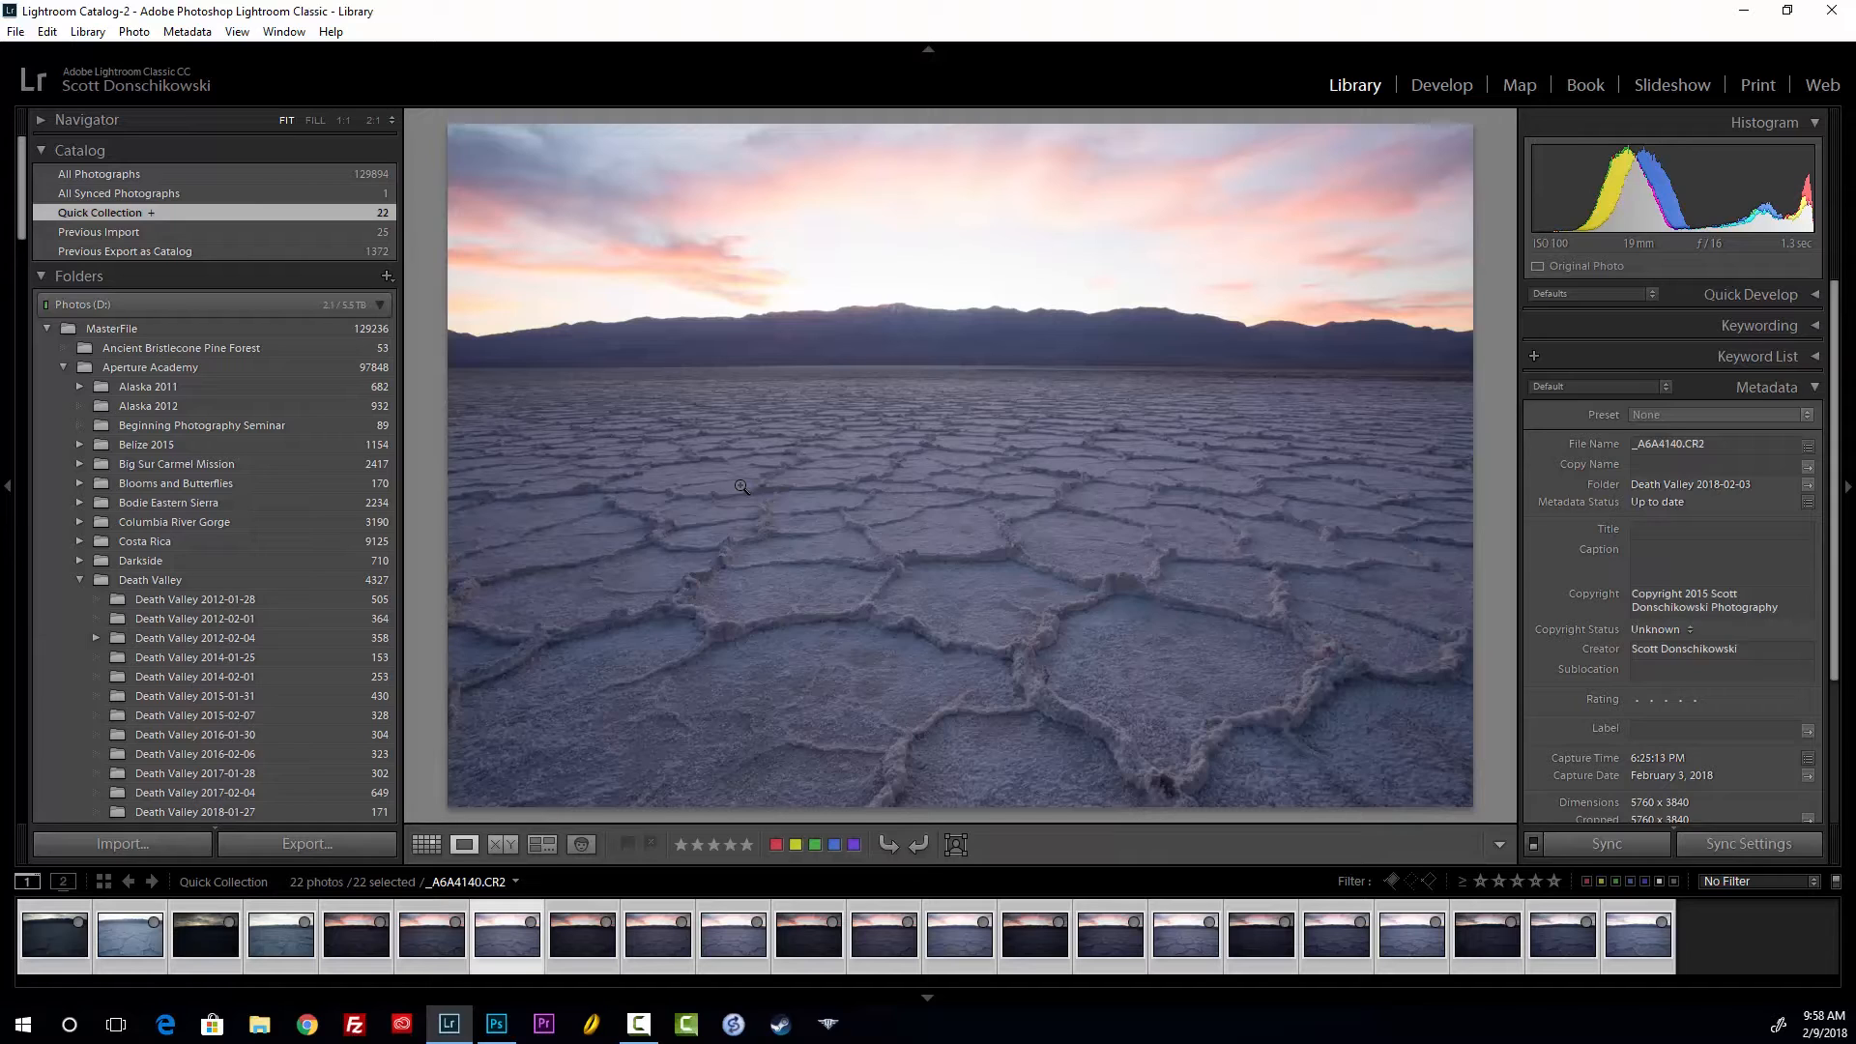
key(g)
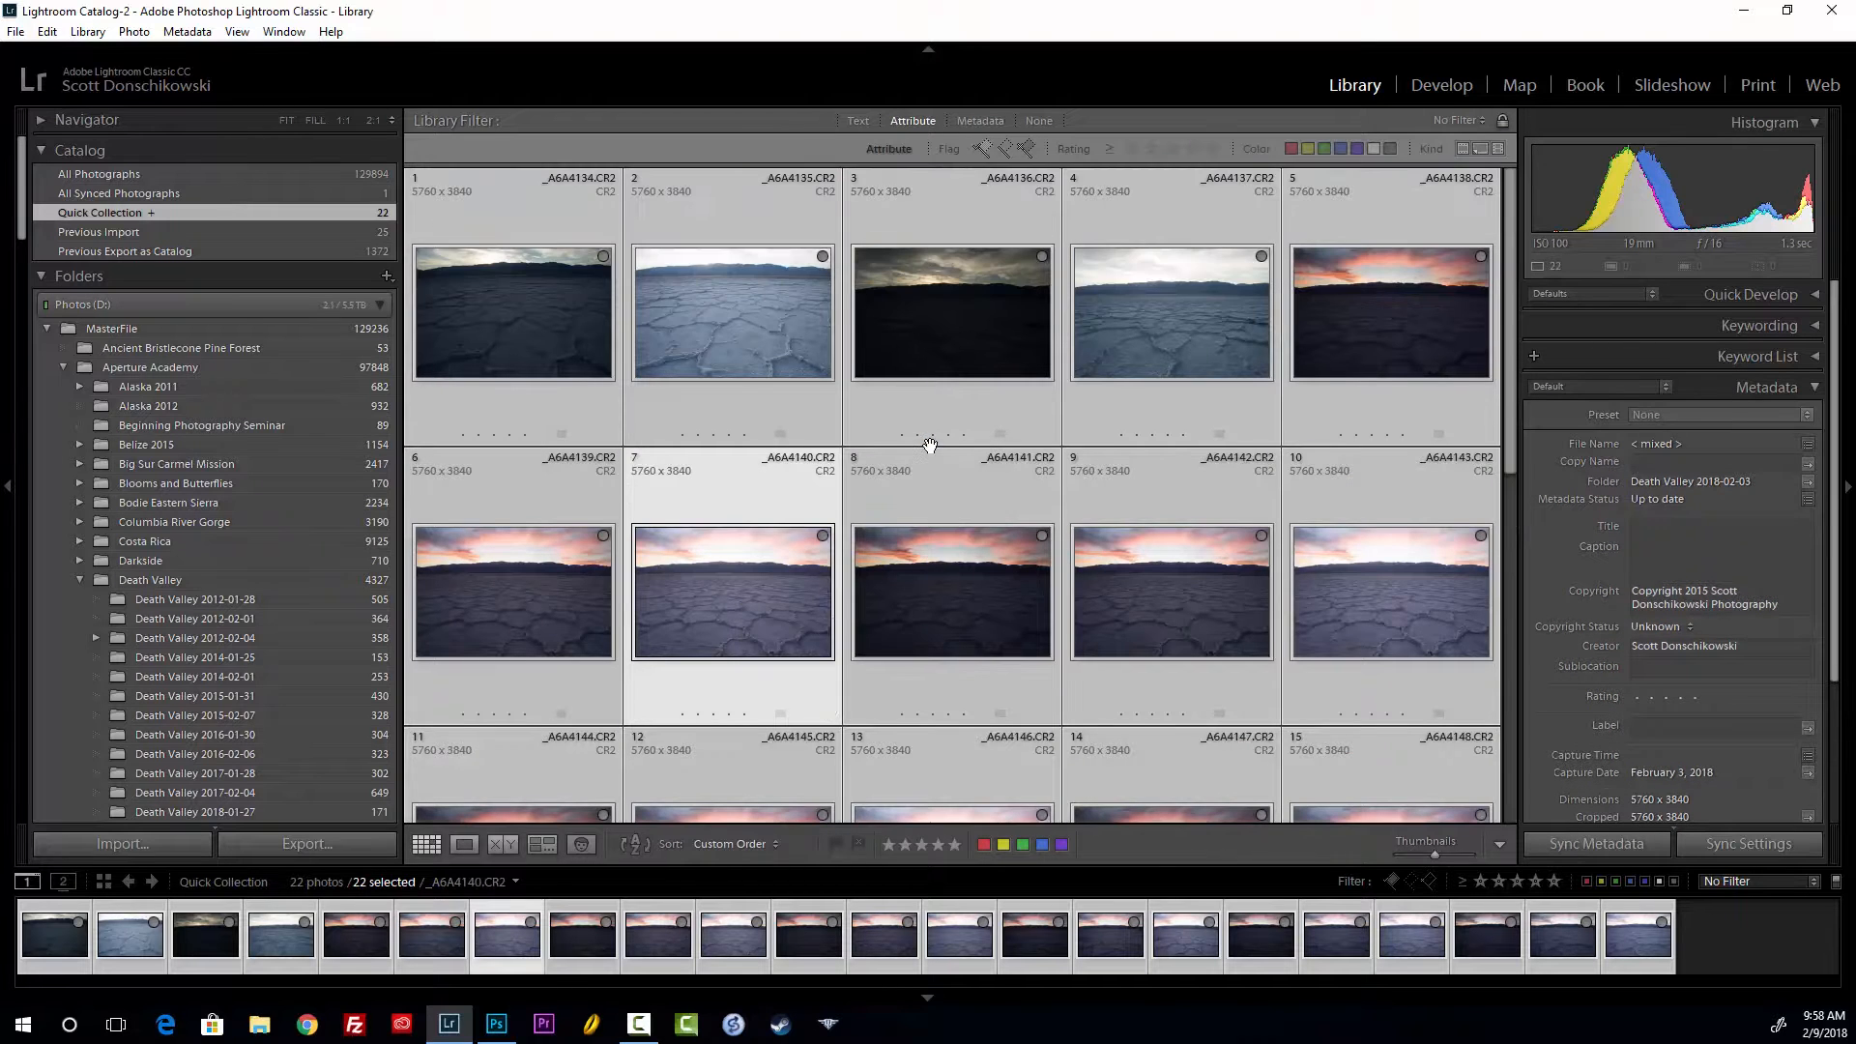
scroll(1006, 498, down, 2)
scroll(1006, 491, down, 4)
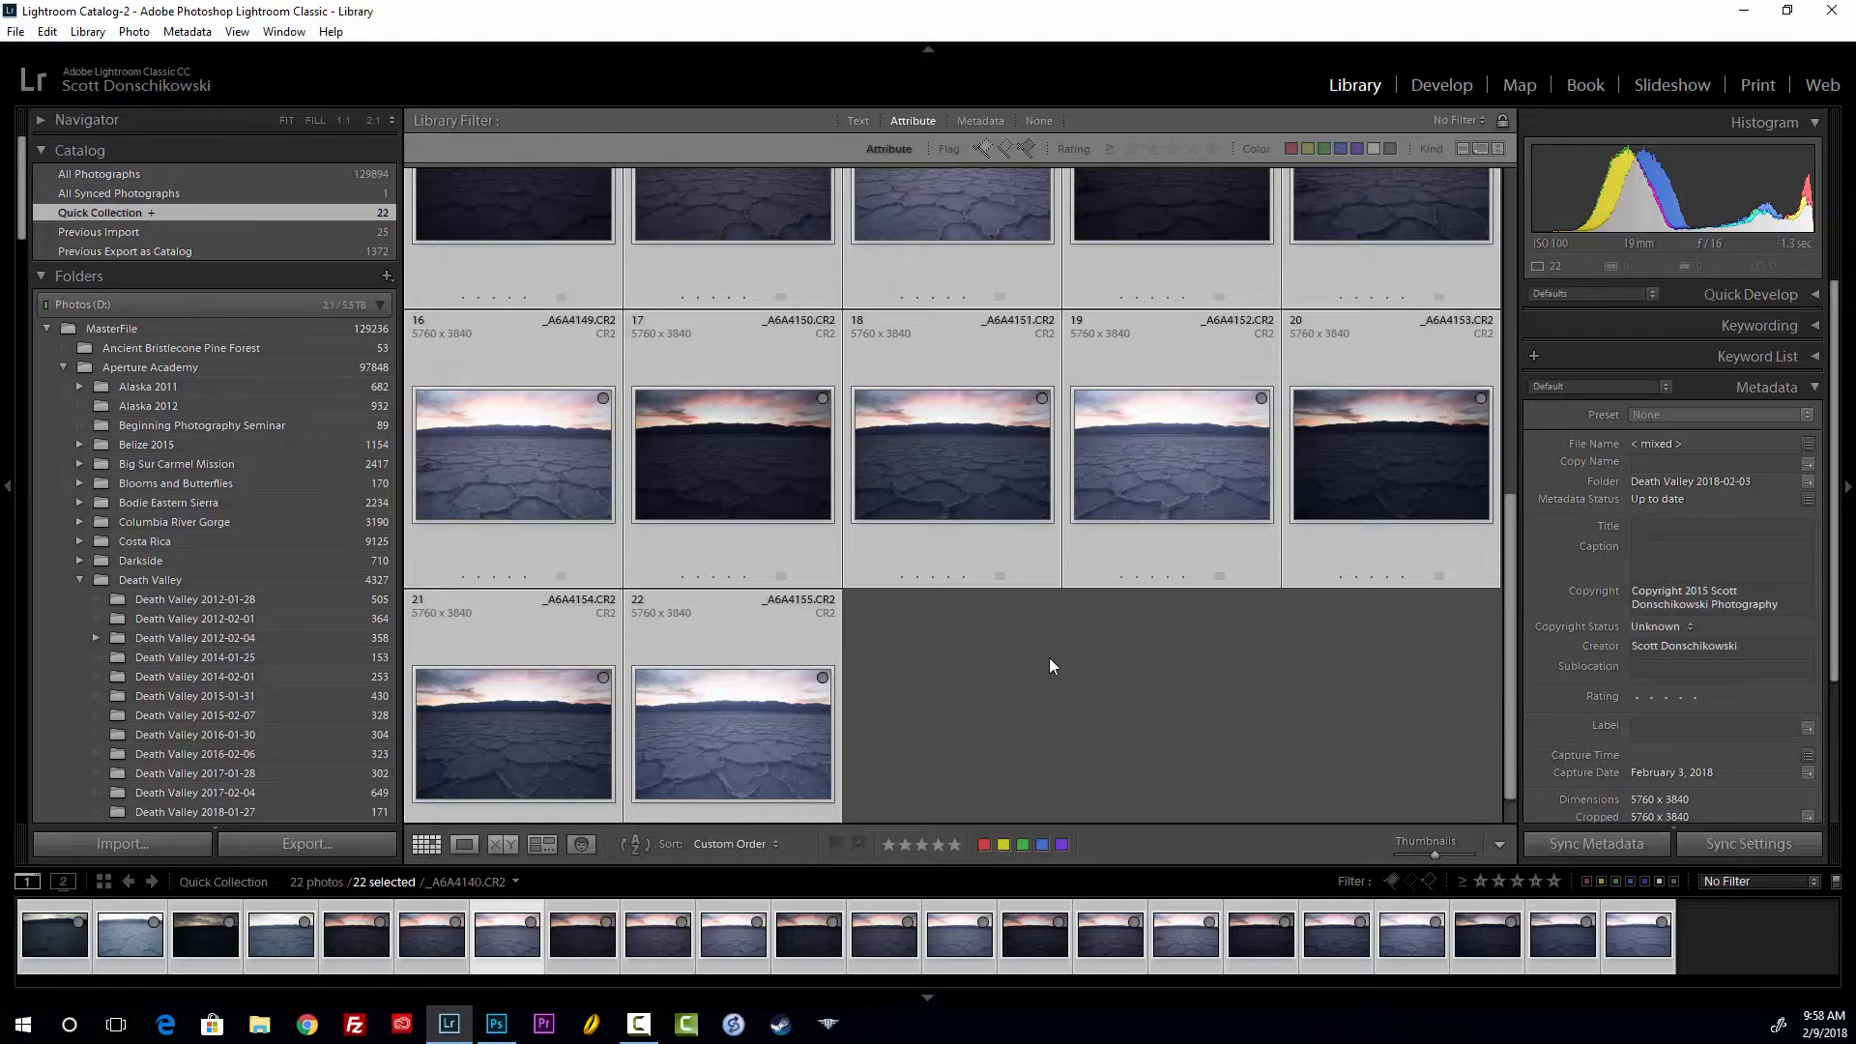
scroll(1048, 658, up, 6)
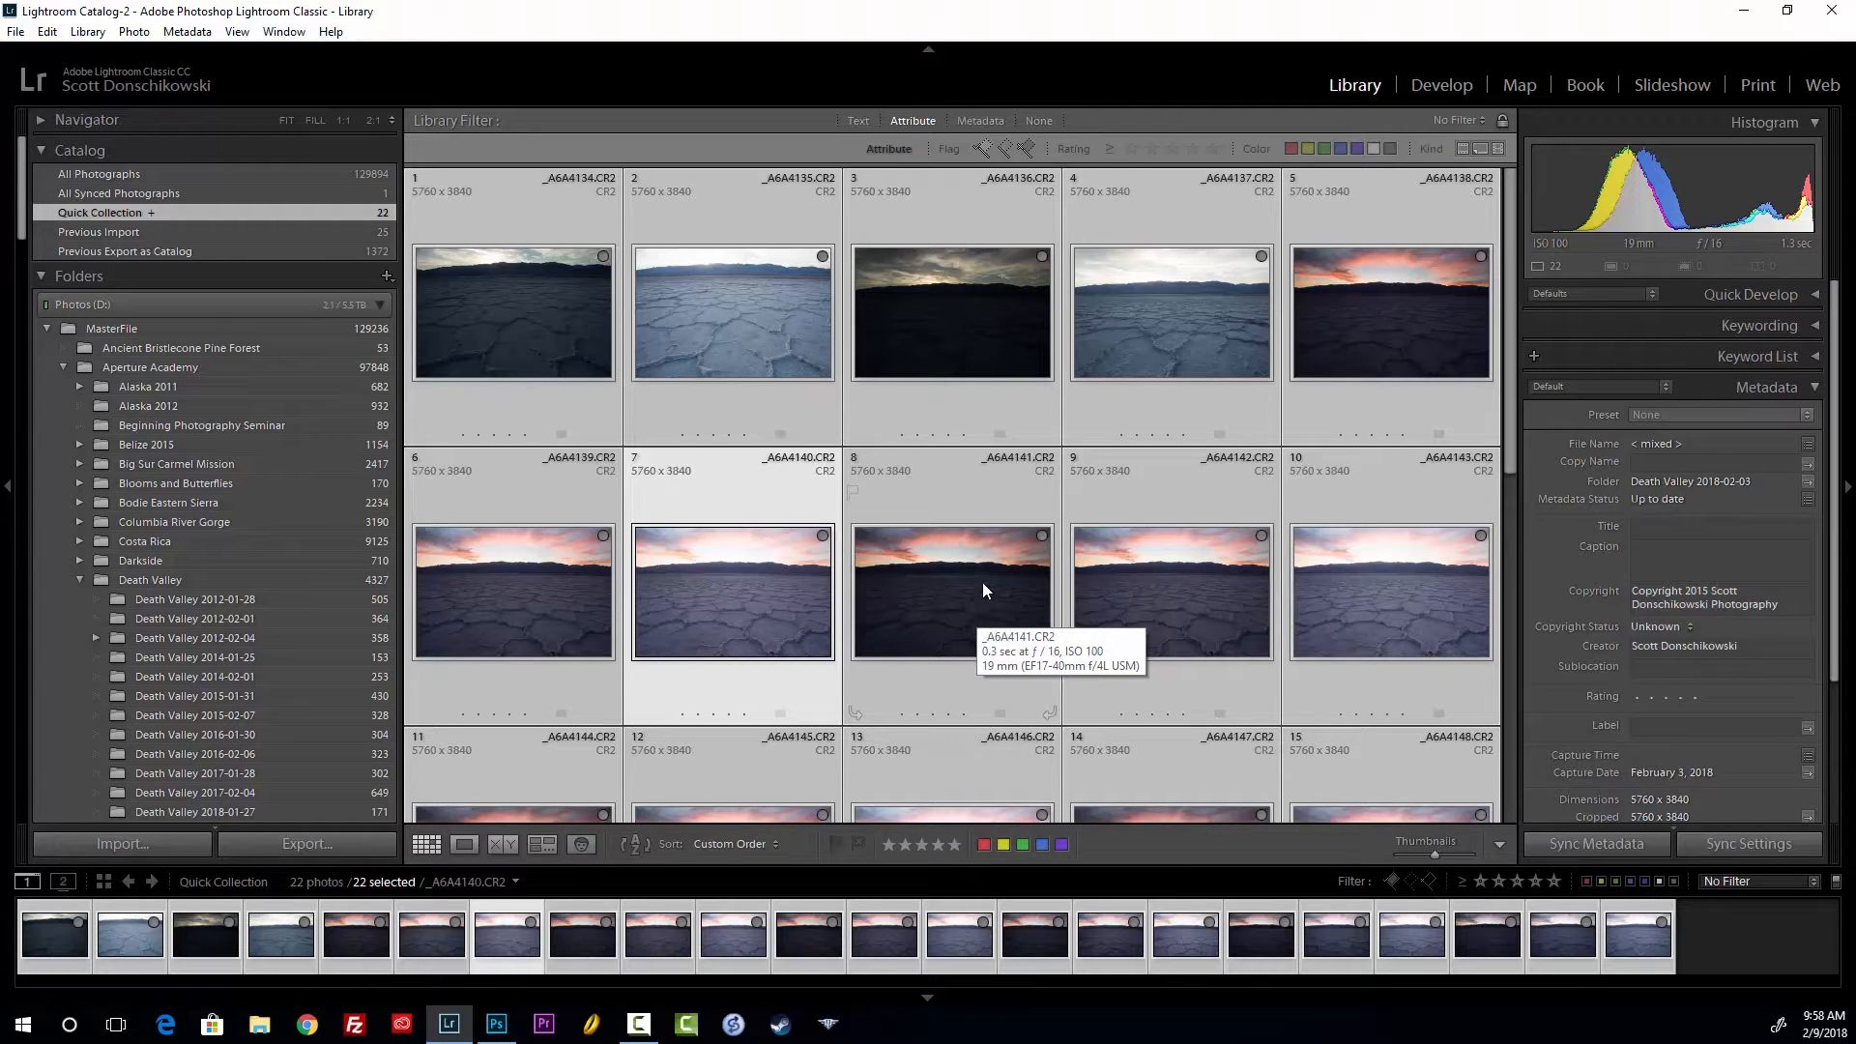
double_click(936, 607)
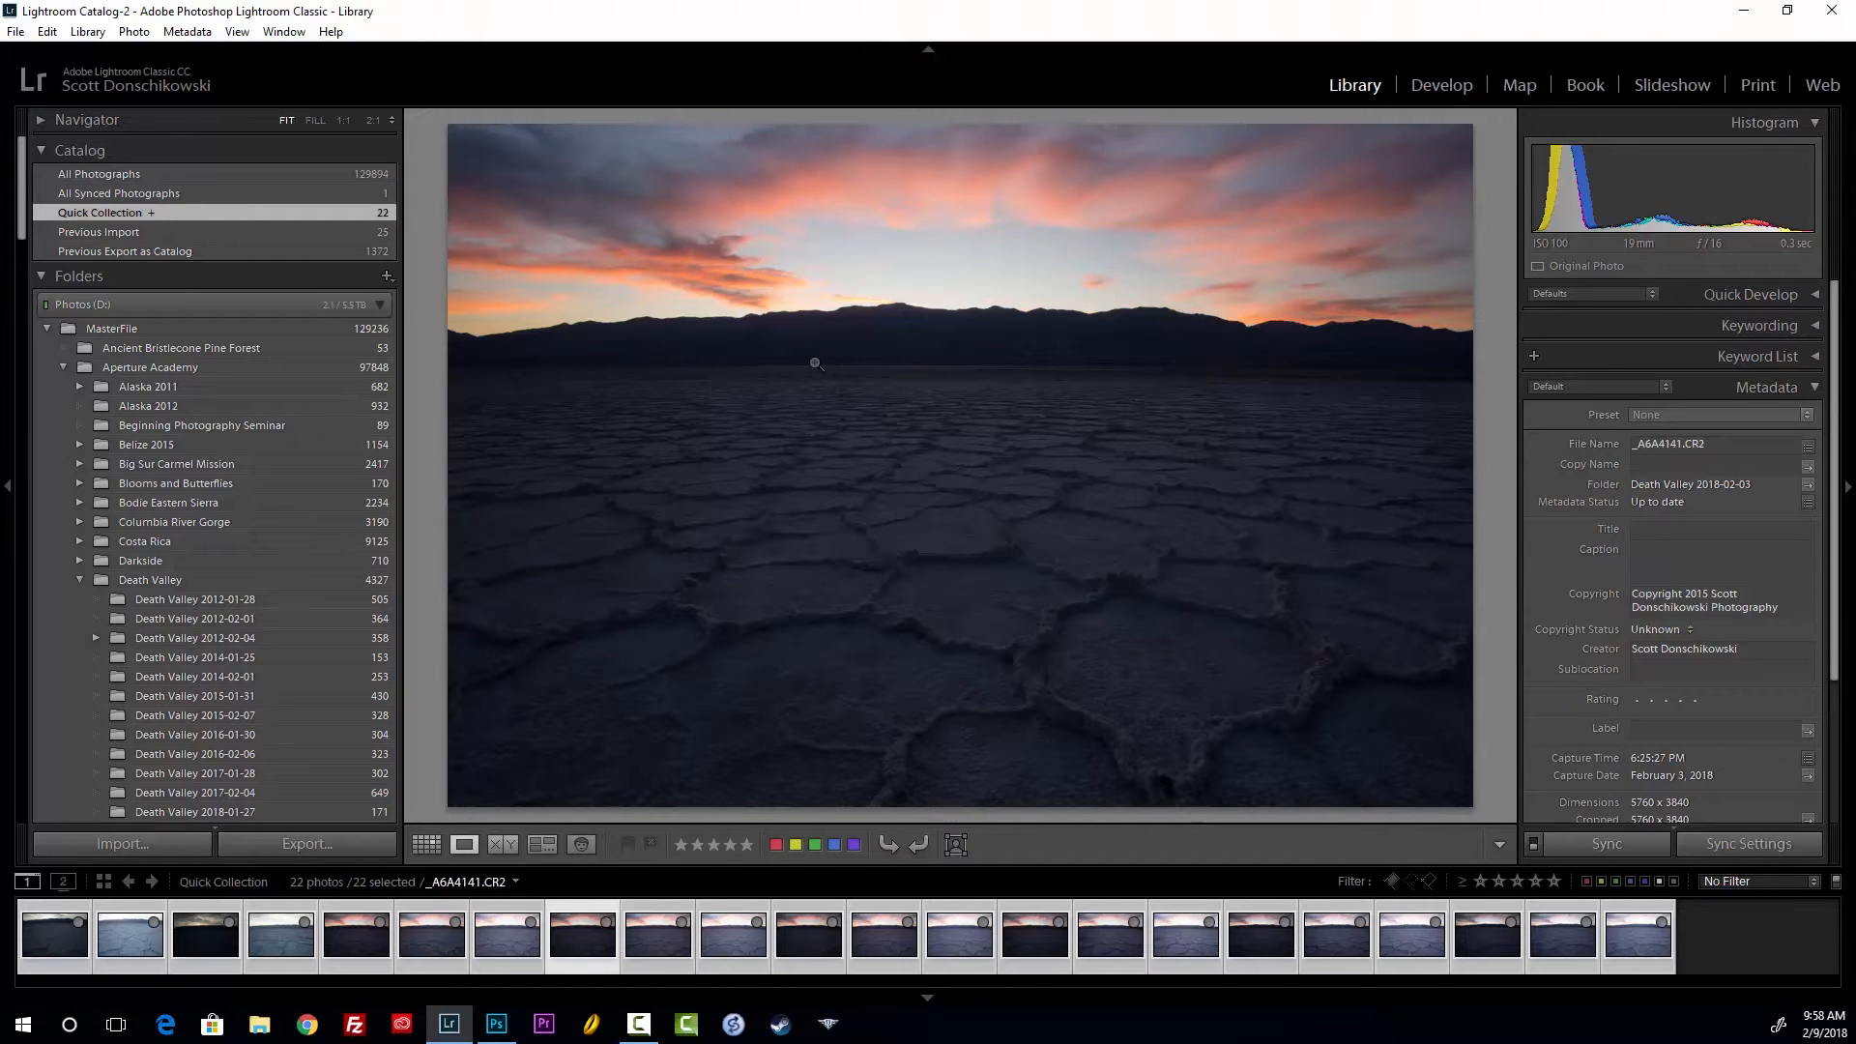
key(g)
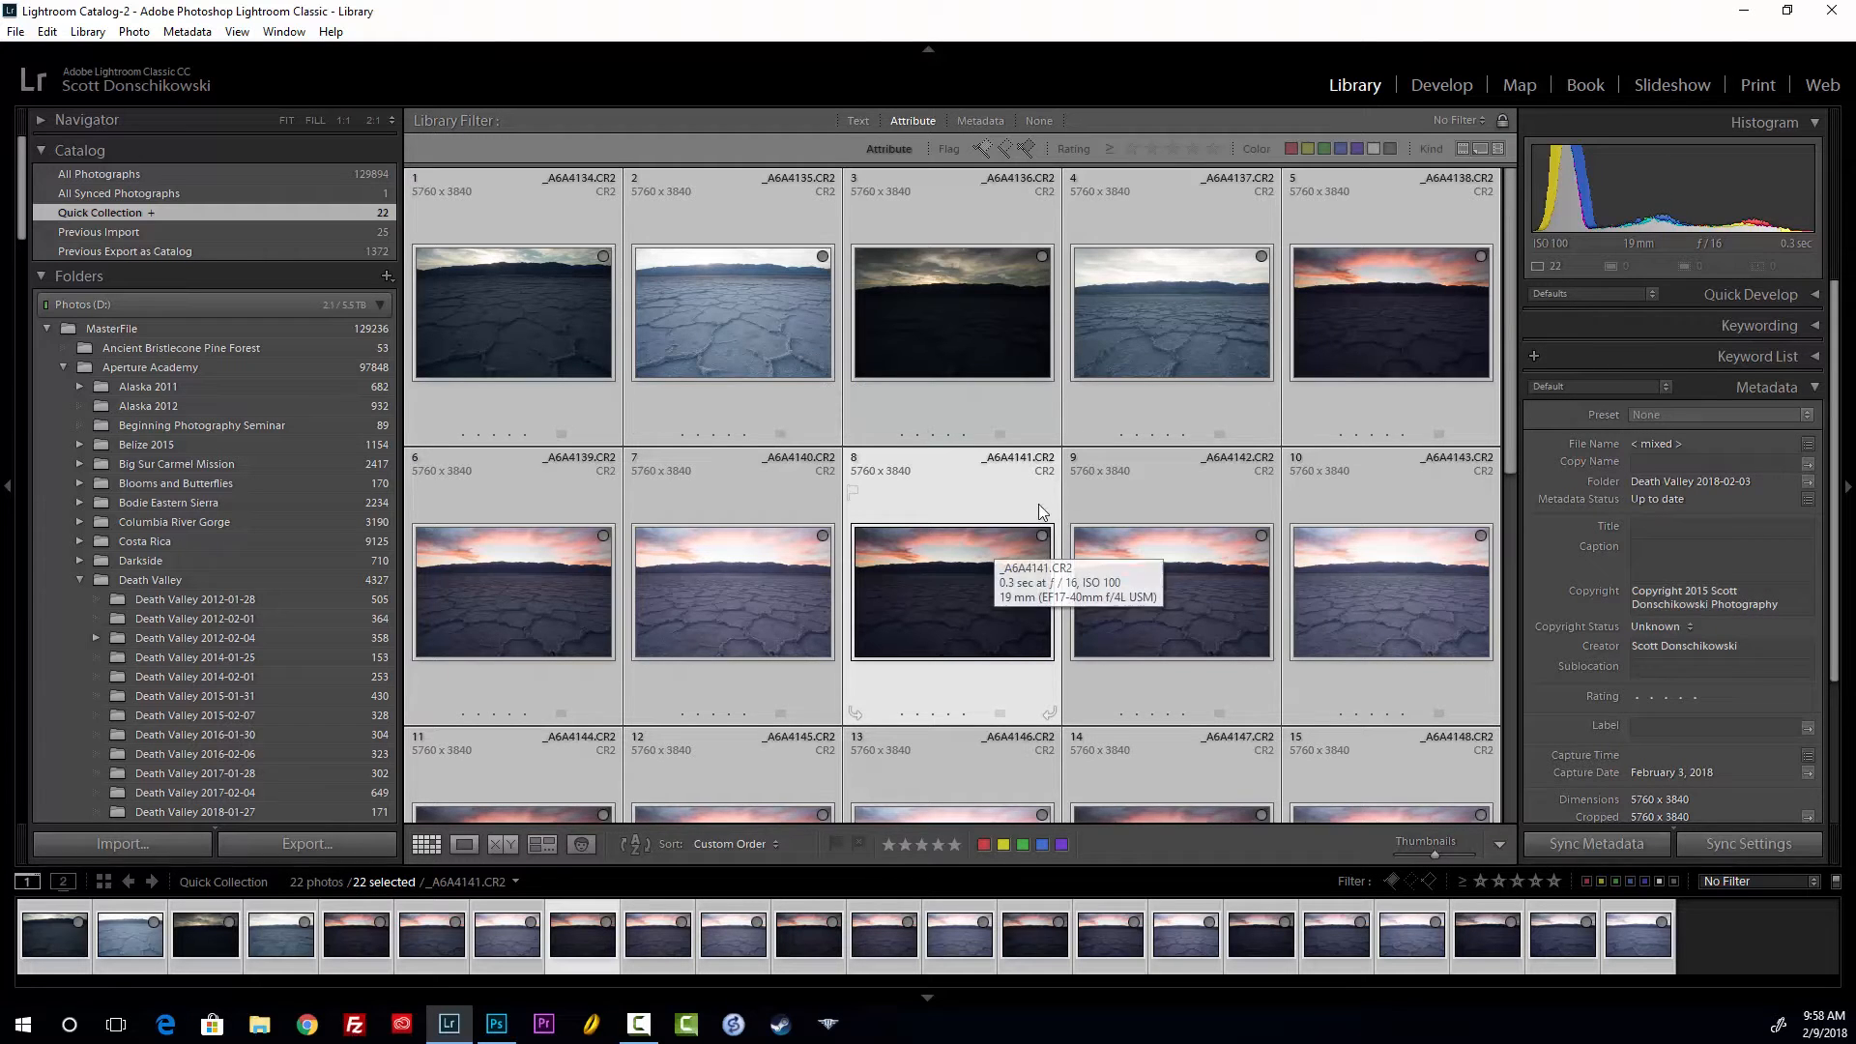
scroll(1029, 461, down, 5)
scroll(1028, 461, up, 5)
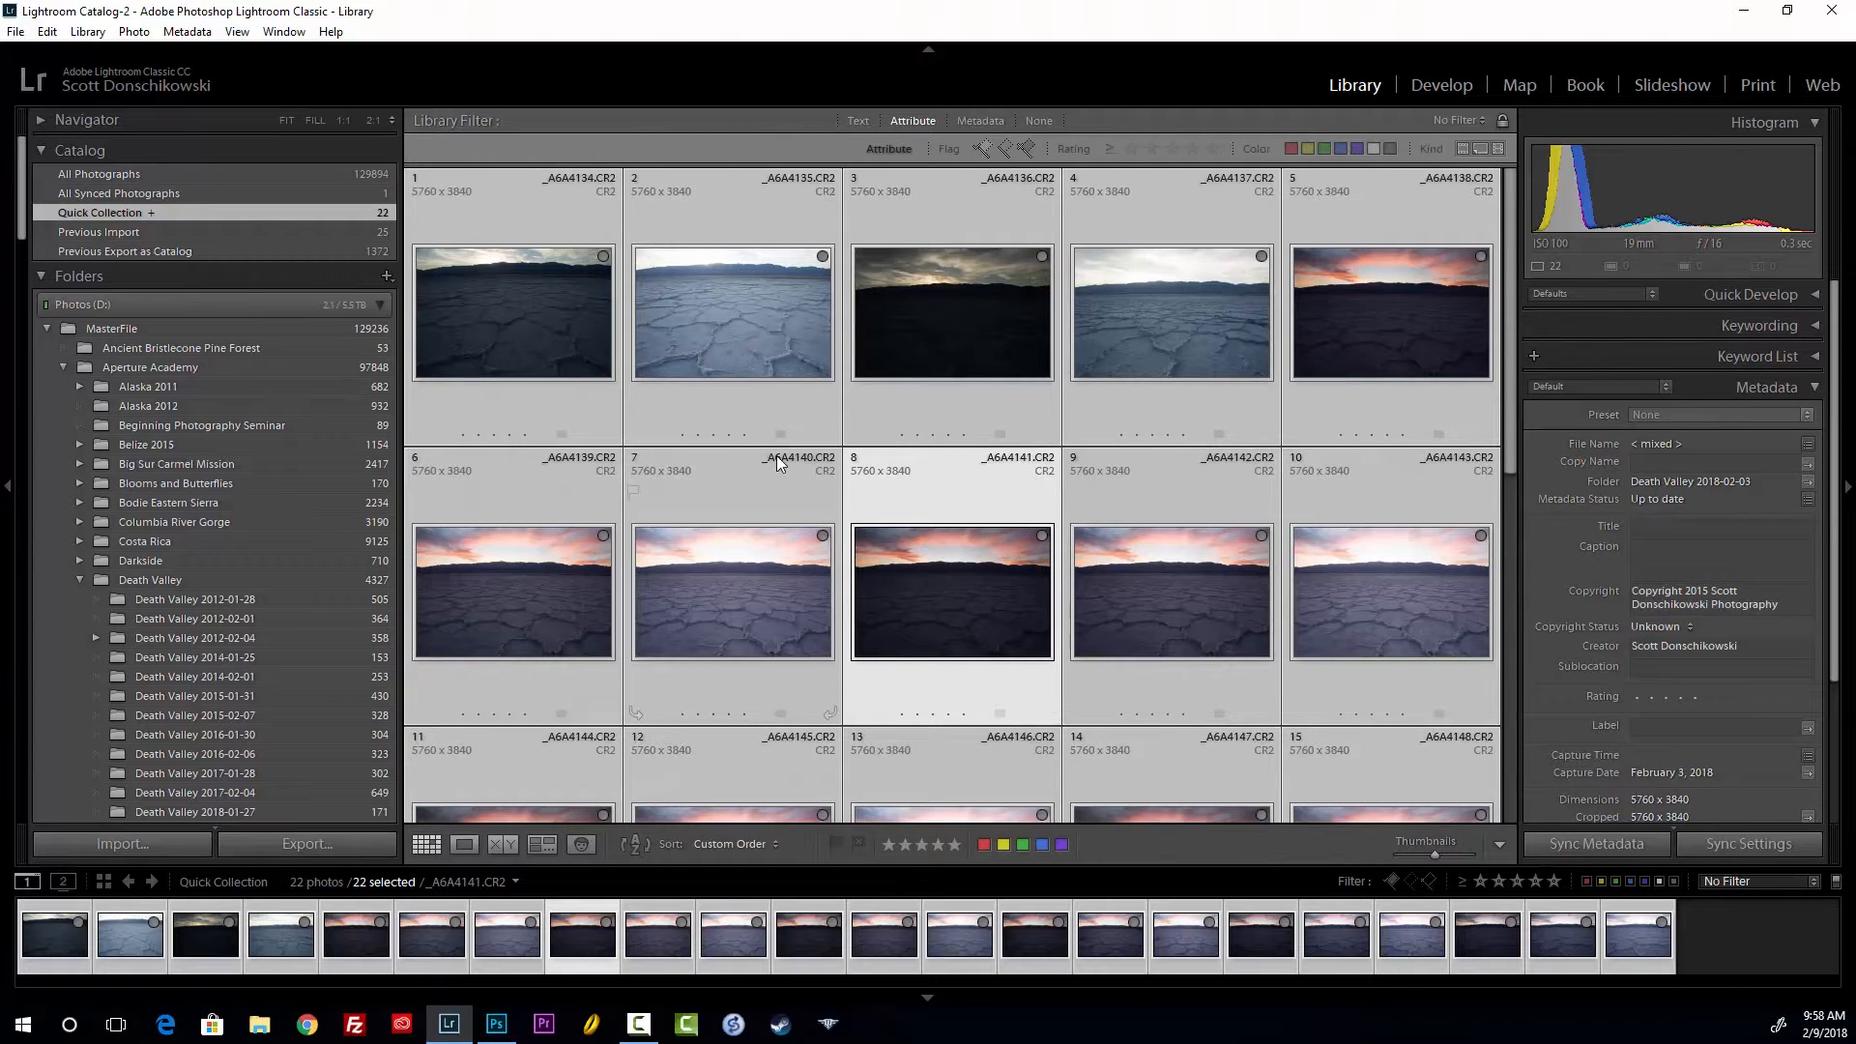
scroll(729, 420, down, 5)
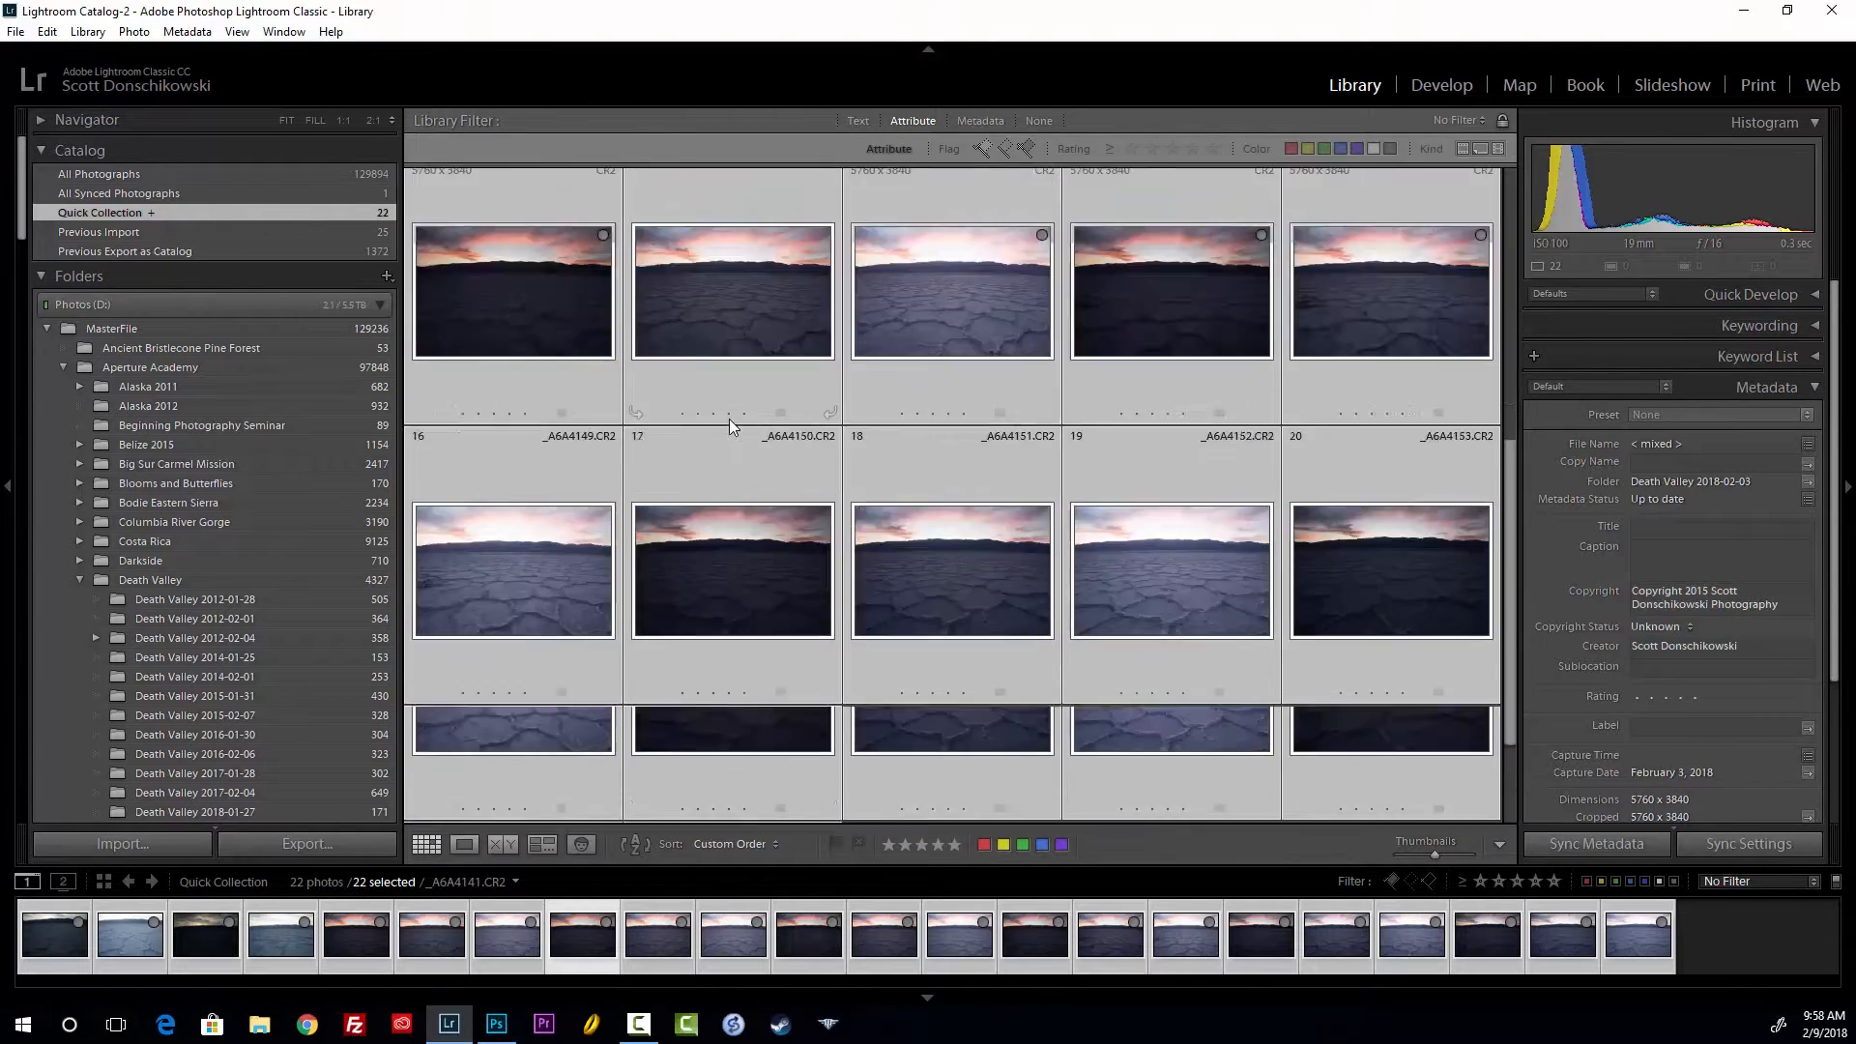
scroll(729, 420, up, 3)
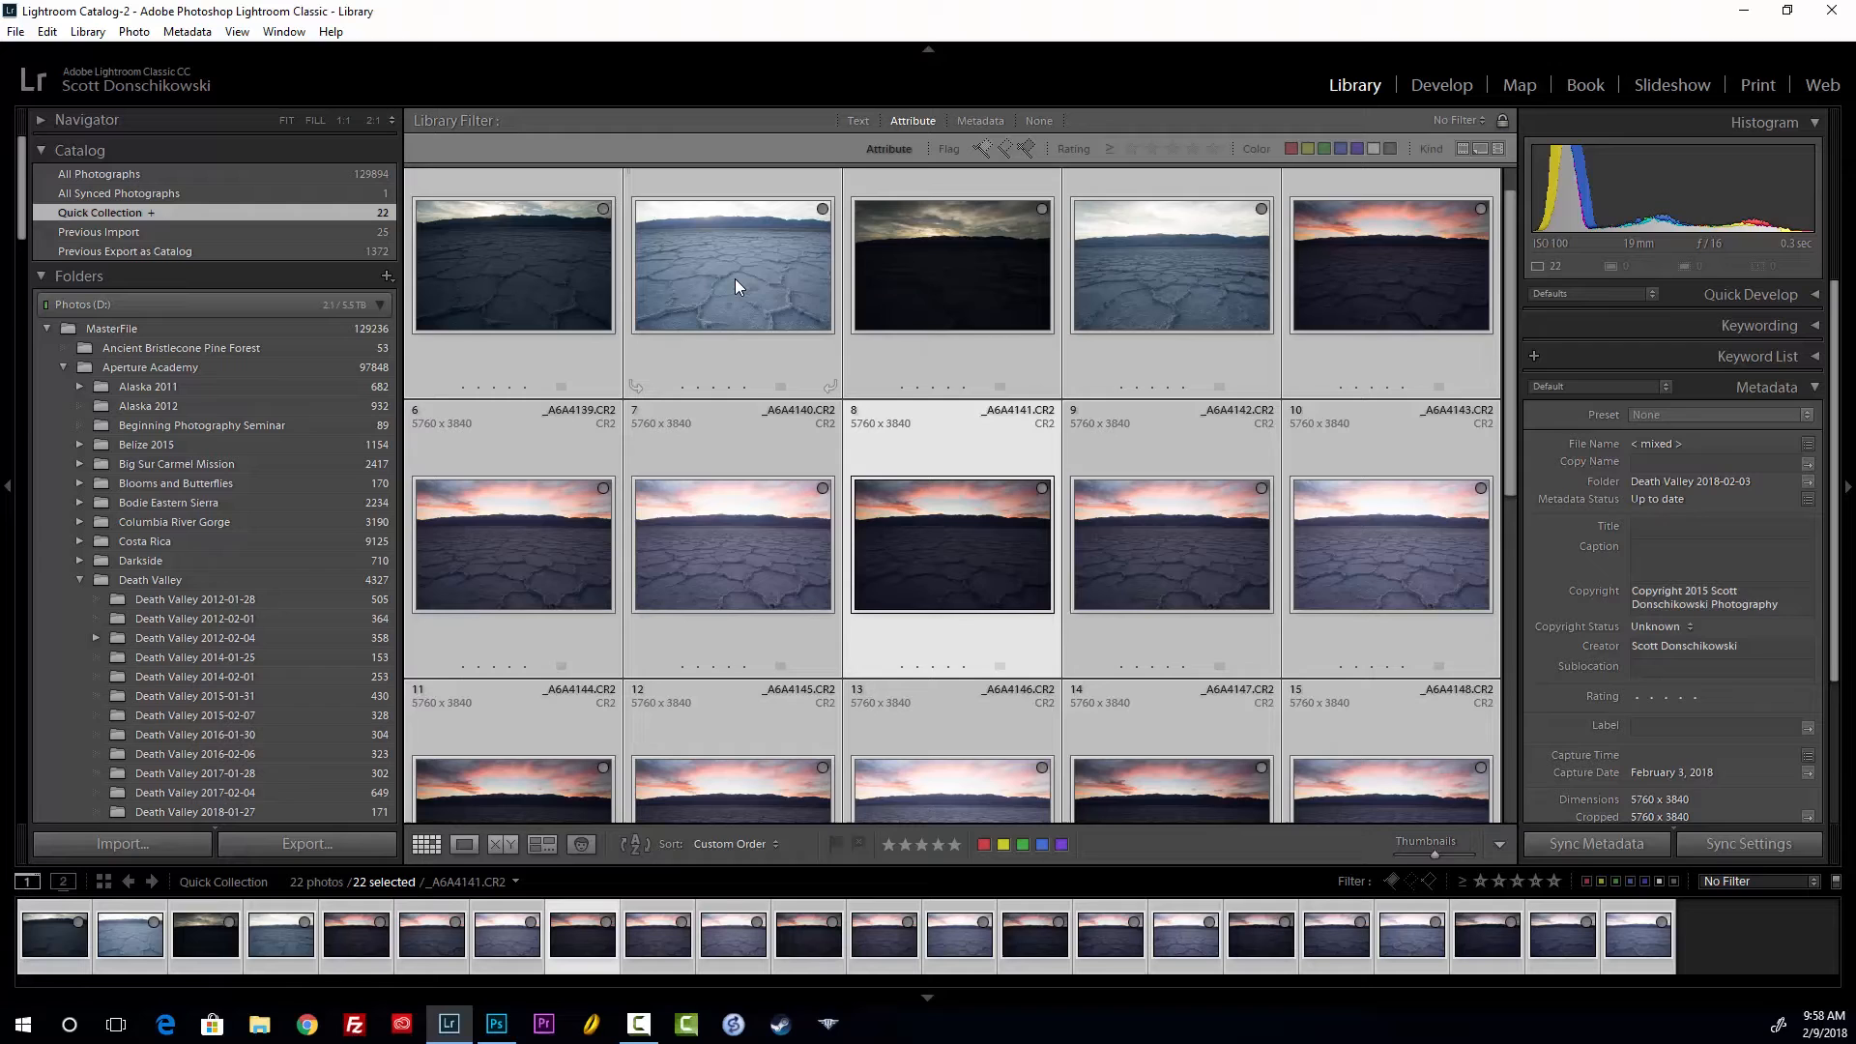
mouse_move(734, 278)
Compare the bracketed exposures _A6A4138.CR2 to _A6A4140.CR2 one after another at full size, ending in the thumbnail grid
double_click(1355, 284)
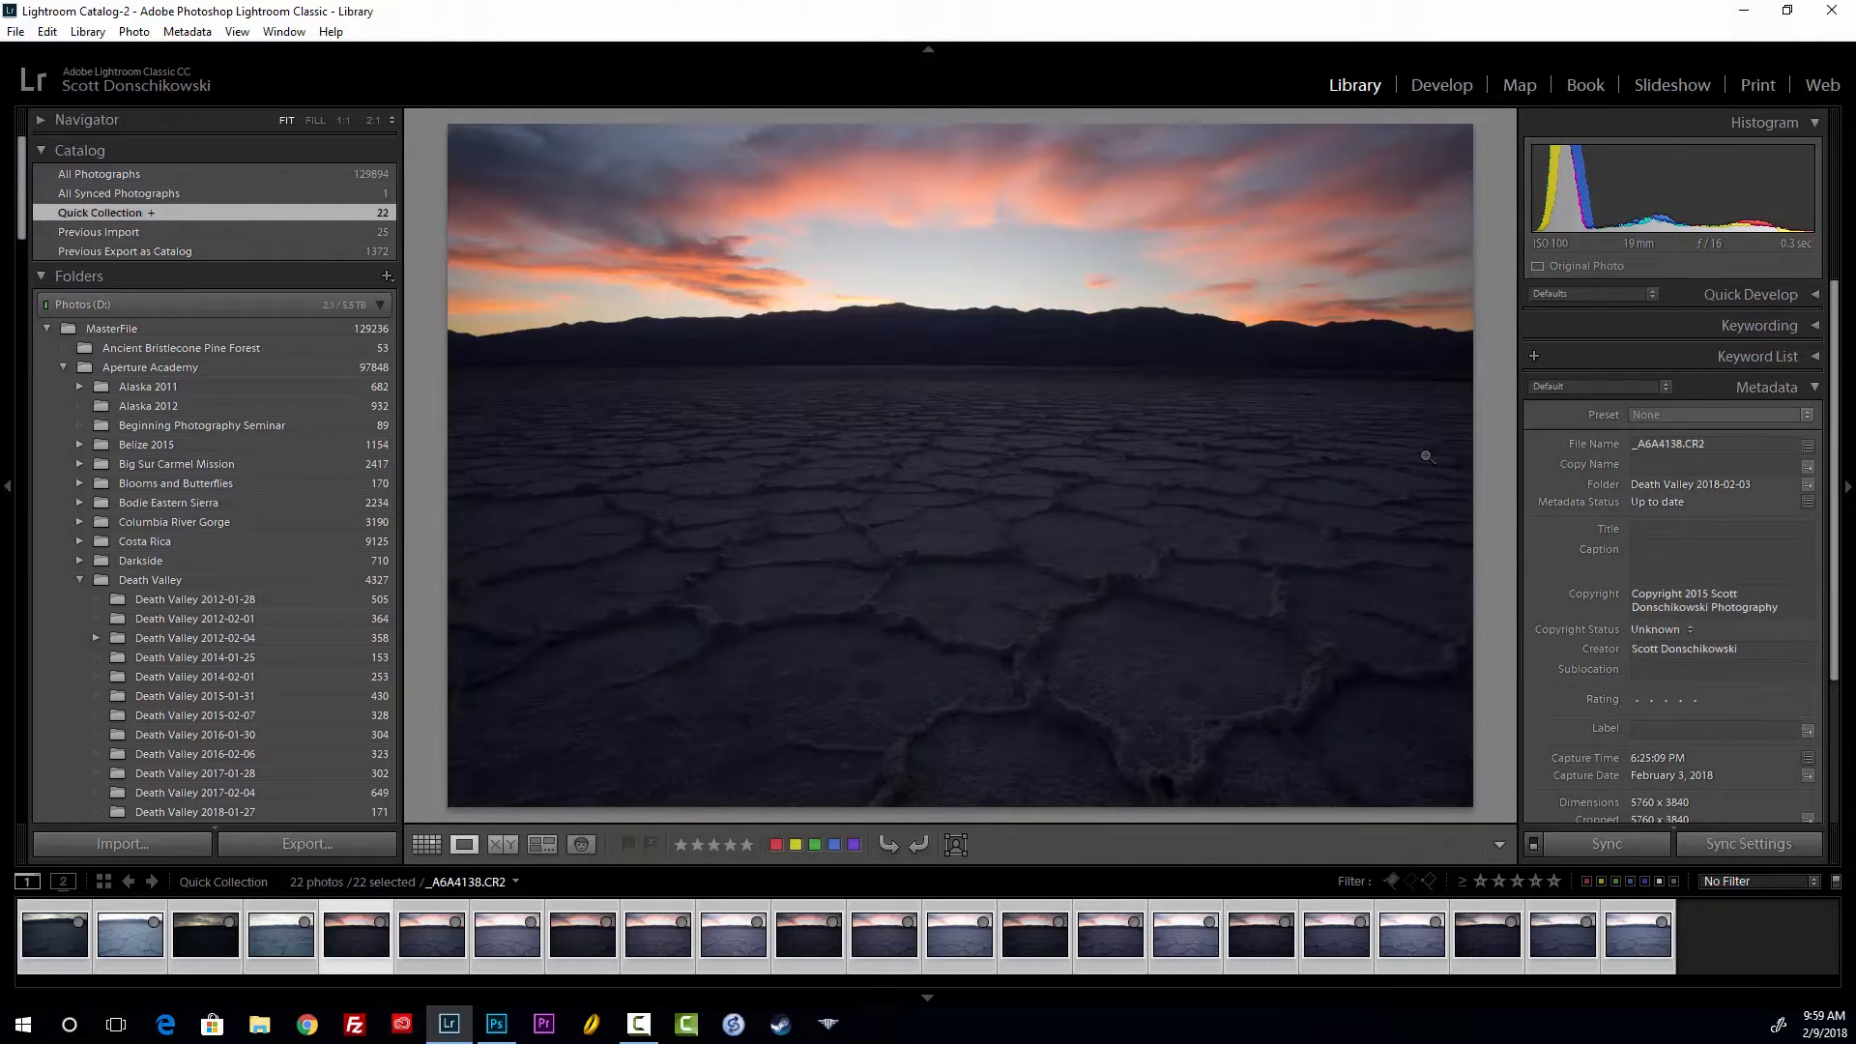
key(Right)
key(Right)
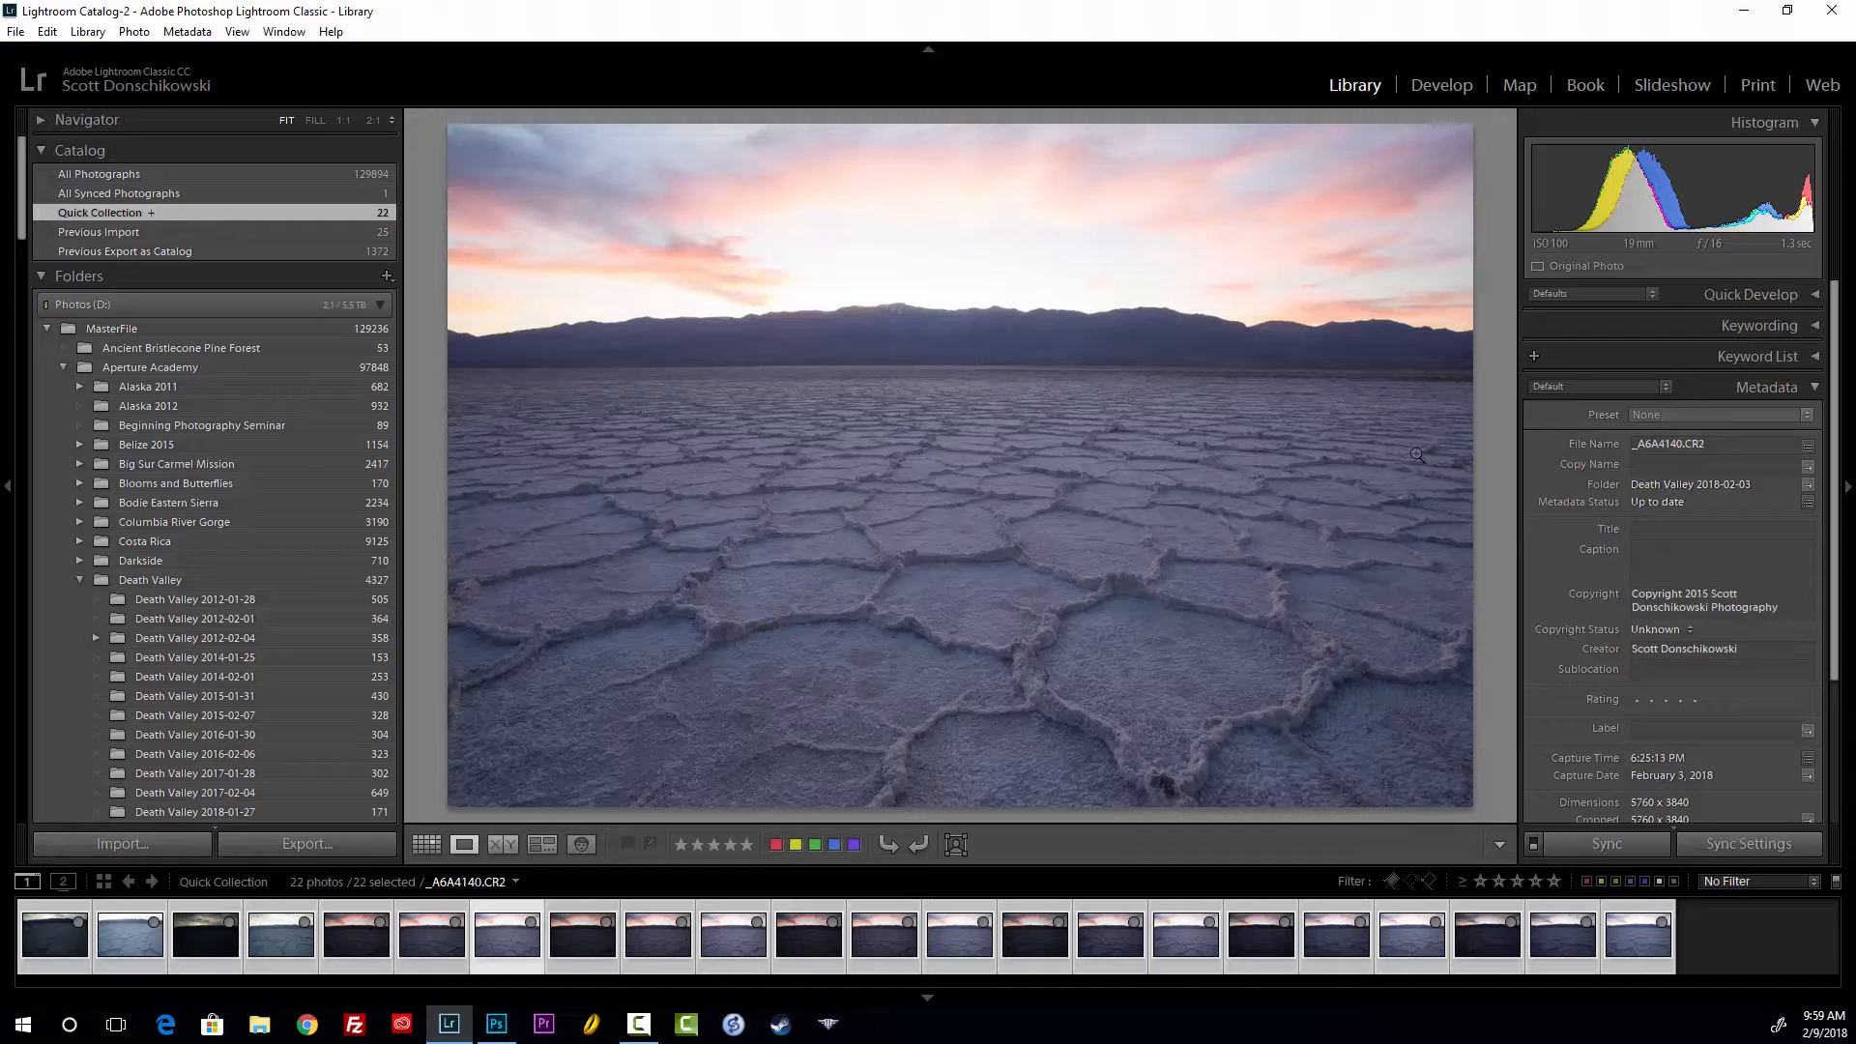
click(425, 844)
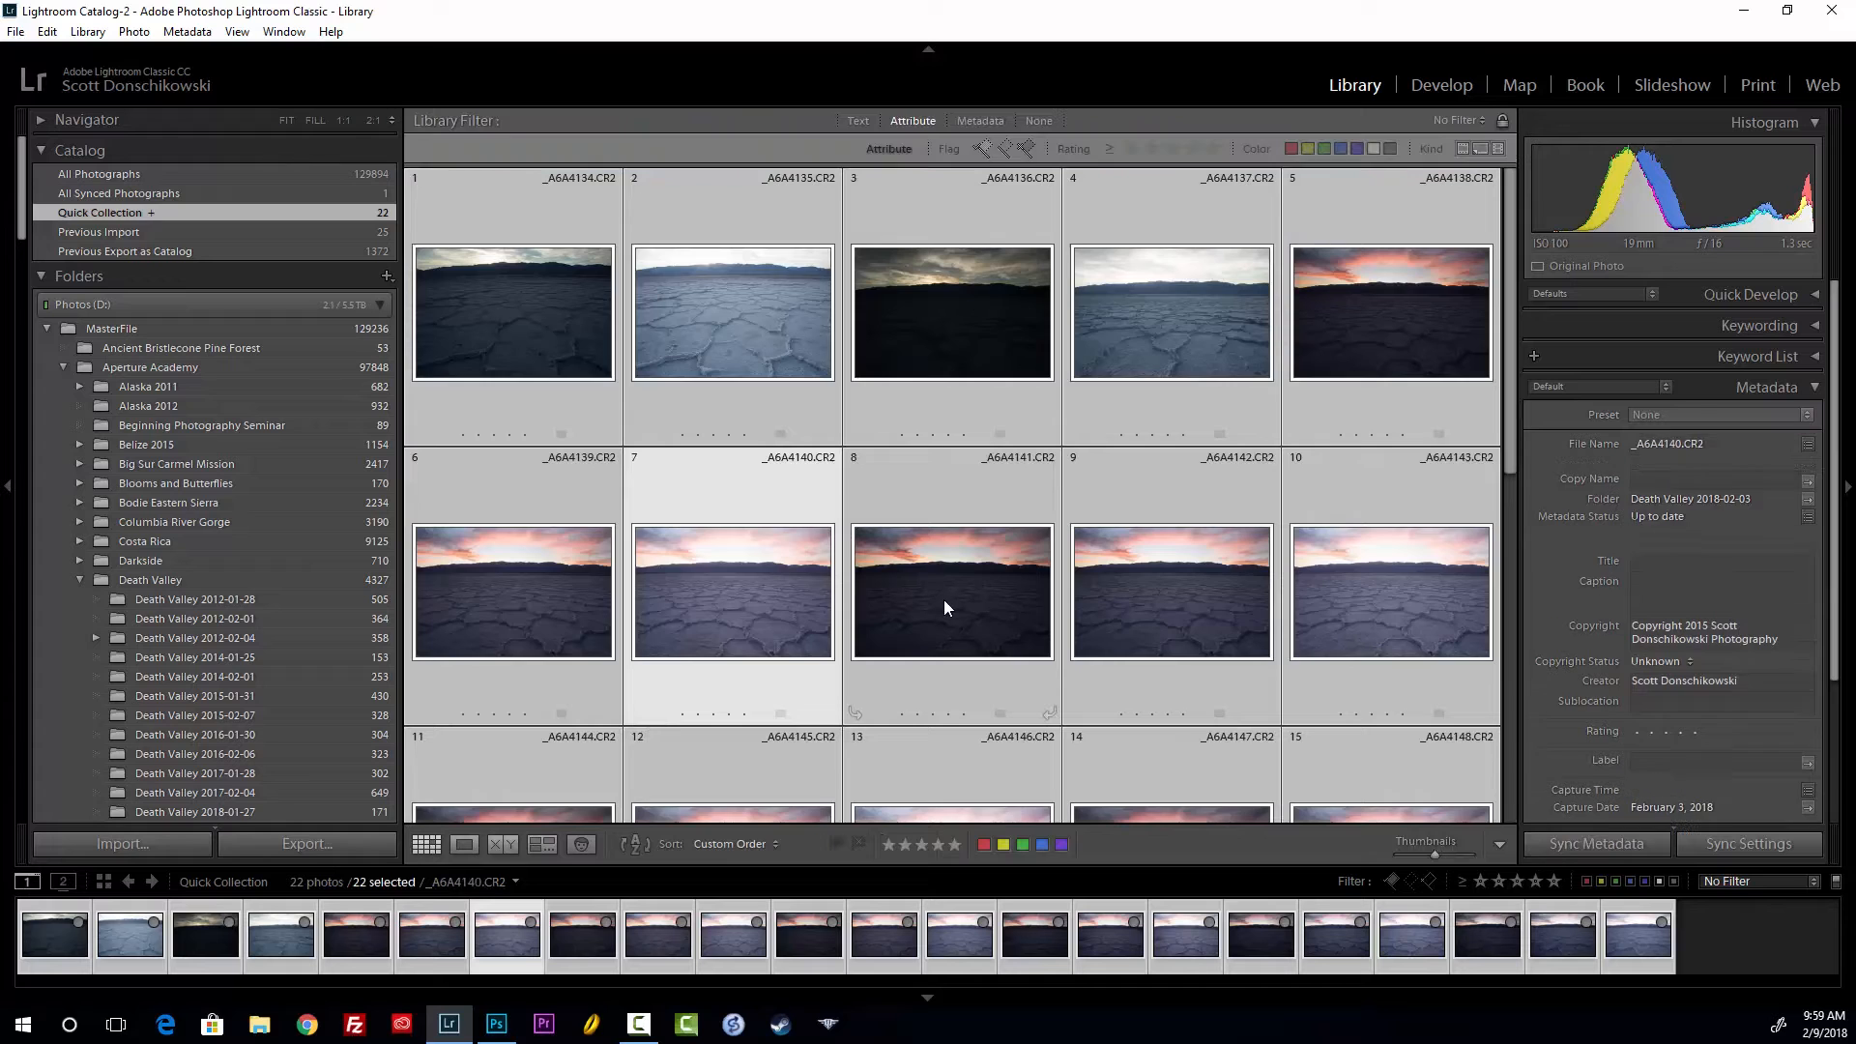
scroll(1175, 457, up, 1)
scroll(1175, 465, up, 2)
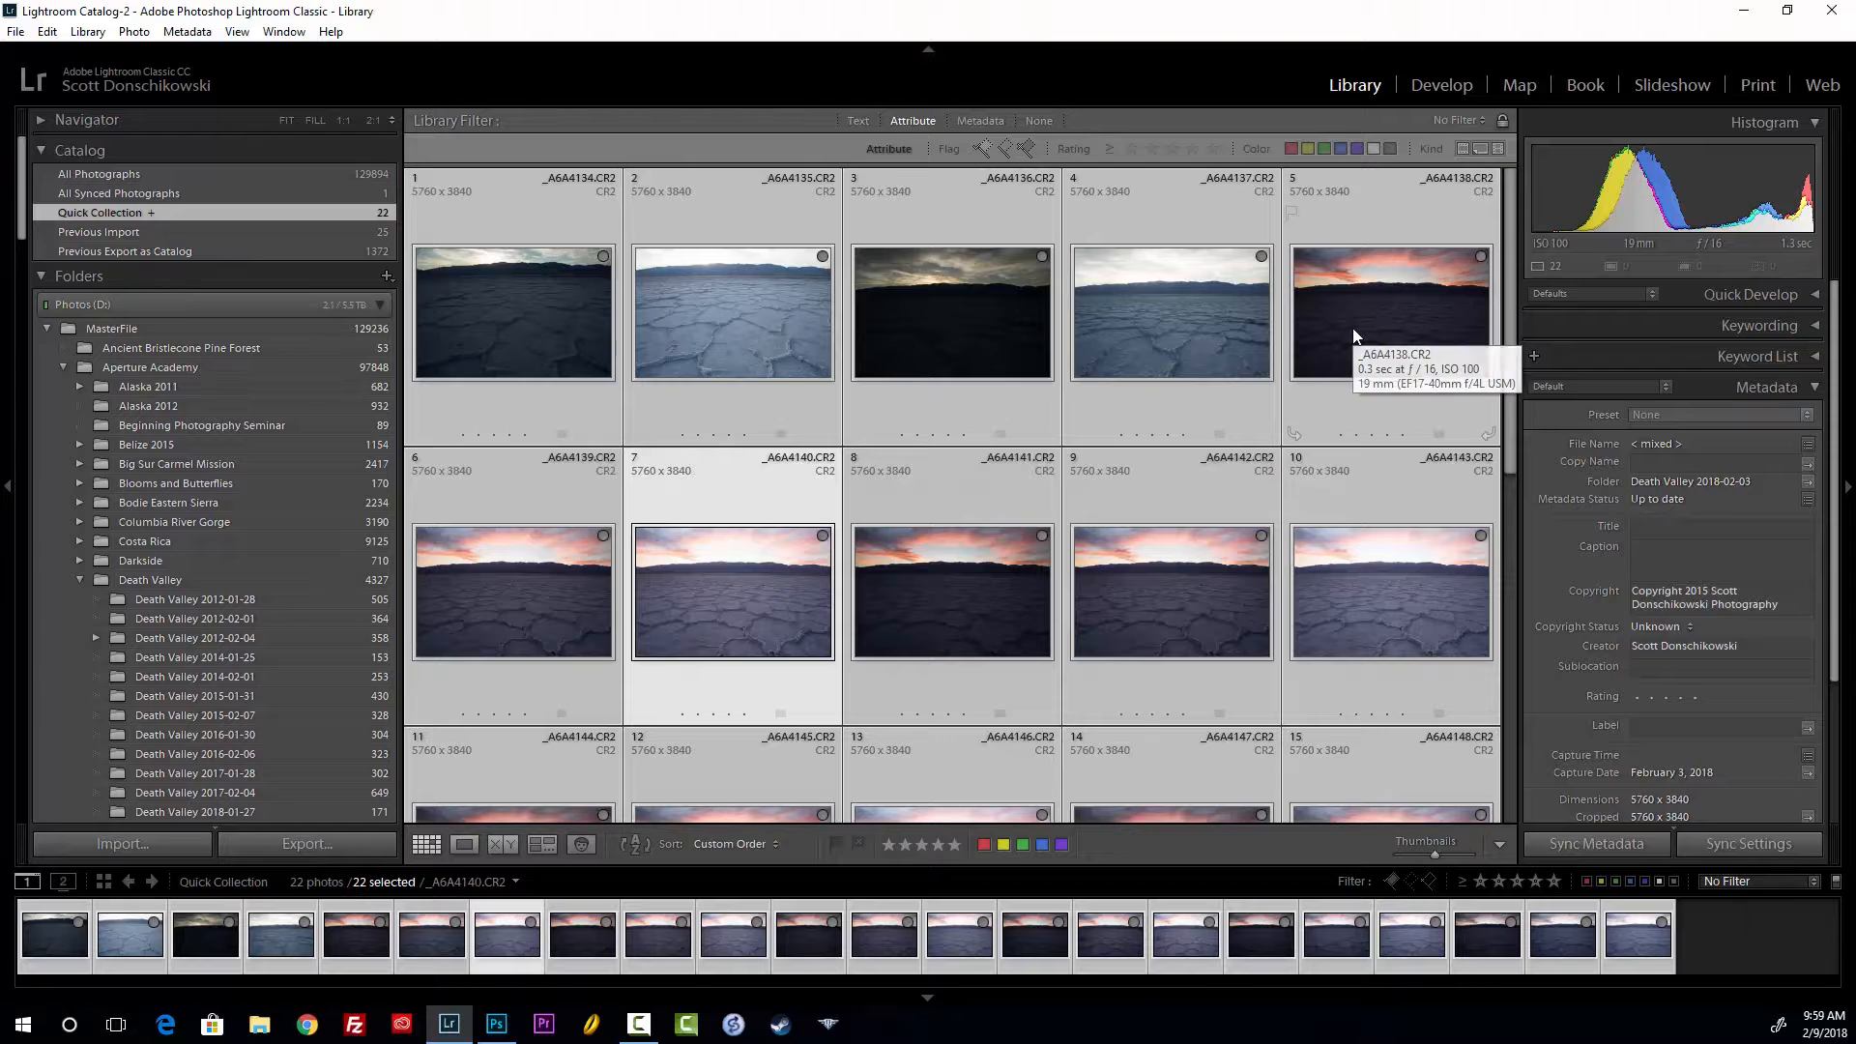
double_click(1353, 333)
key(Right)
key(Right)
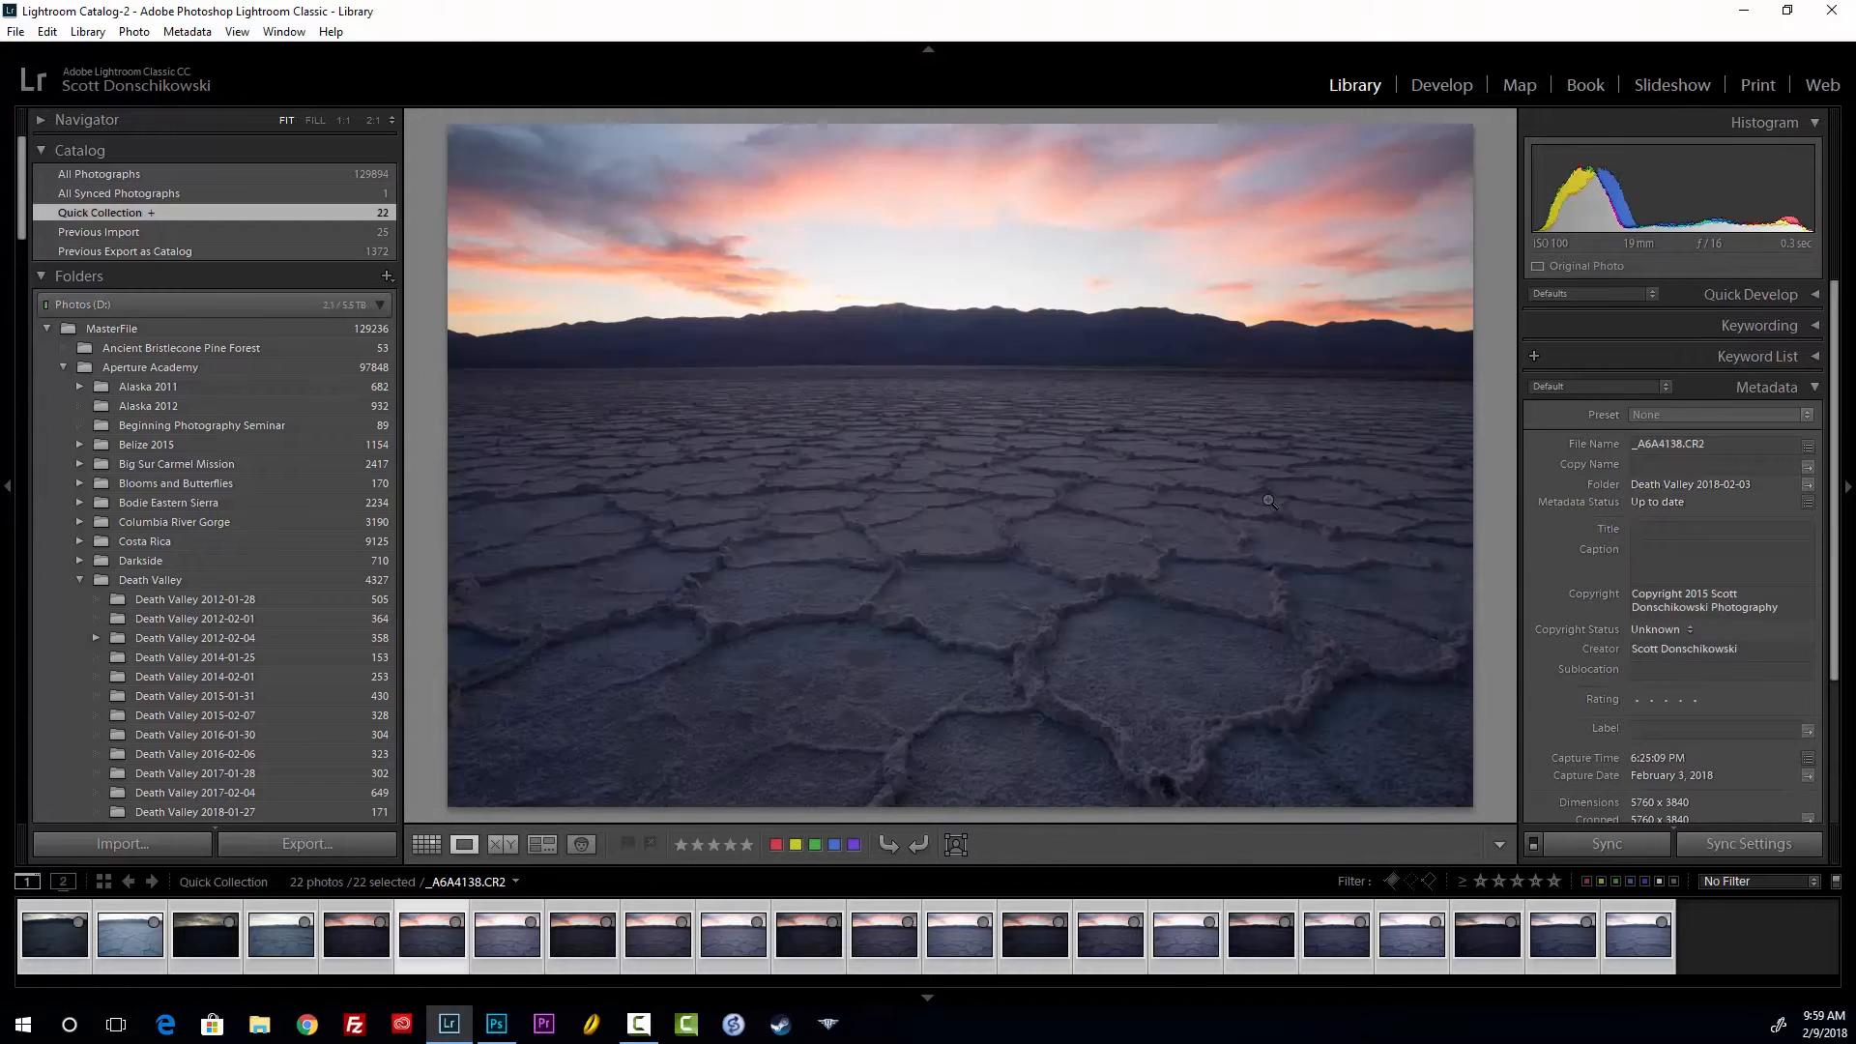
key(Left)
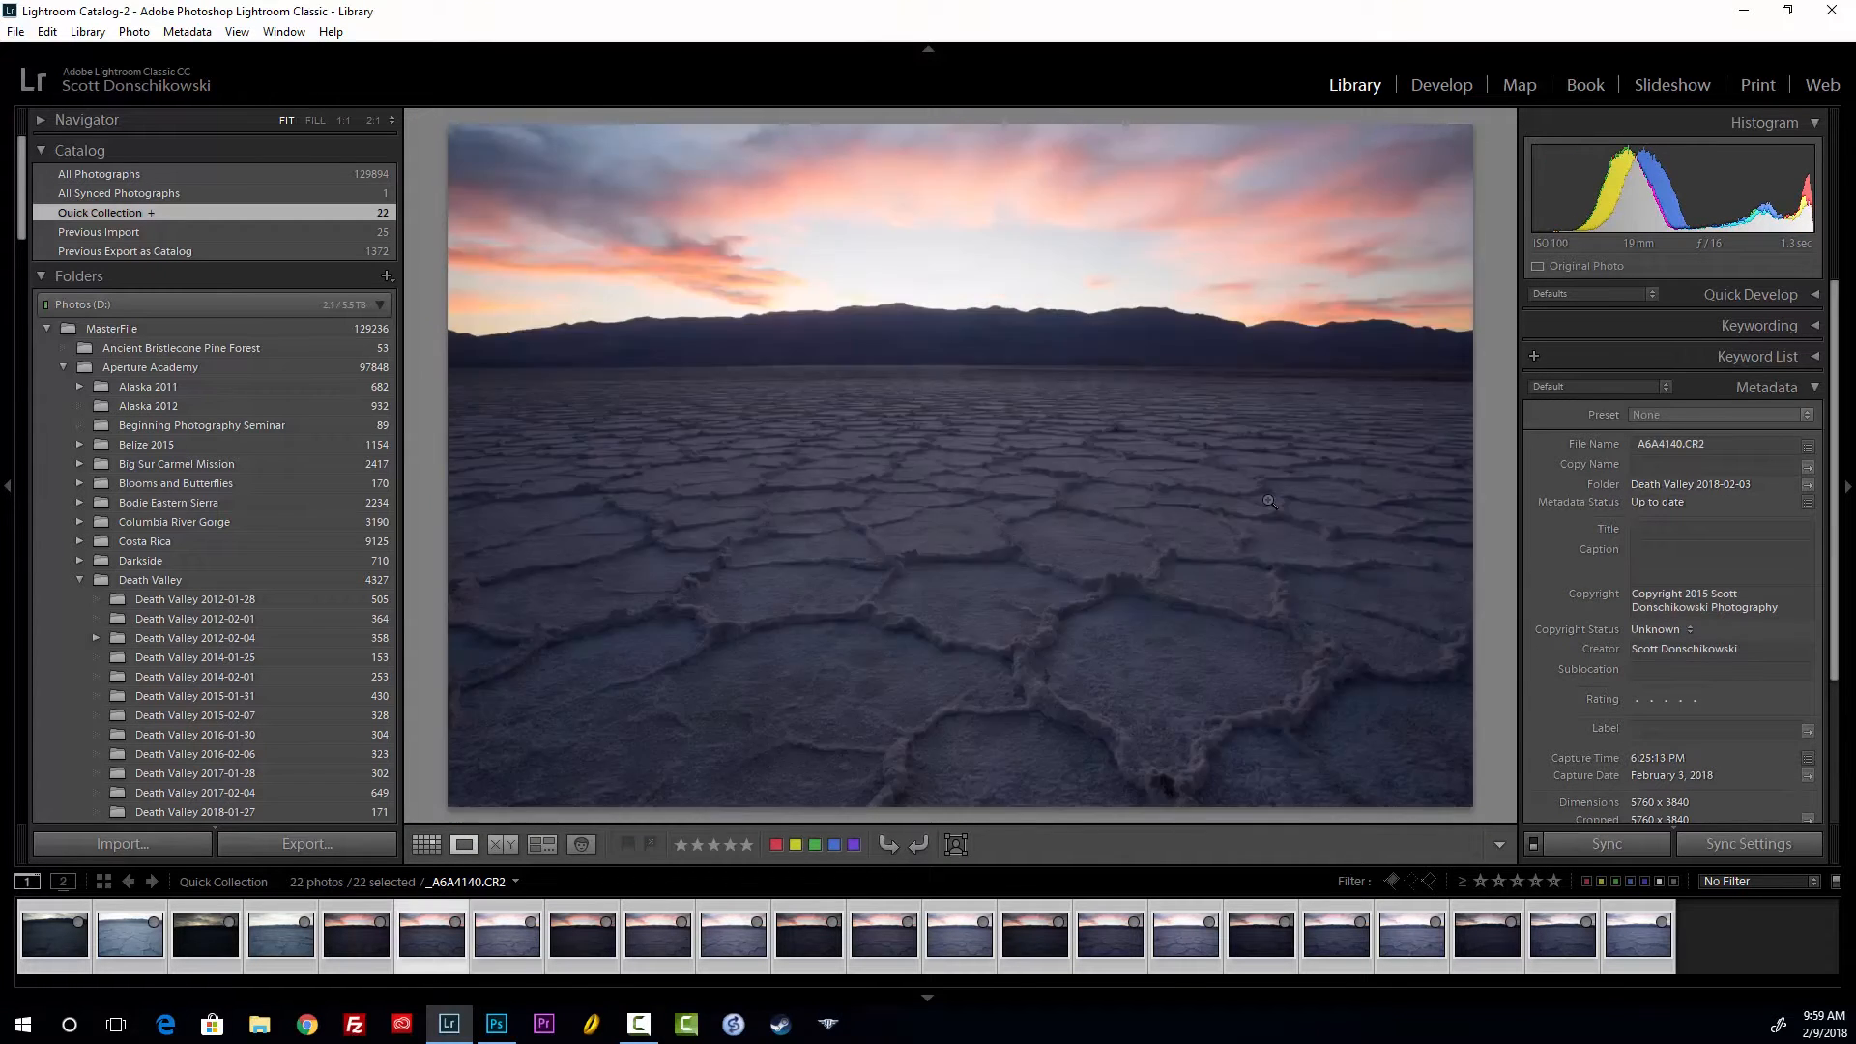
key(Right)
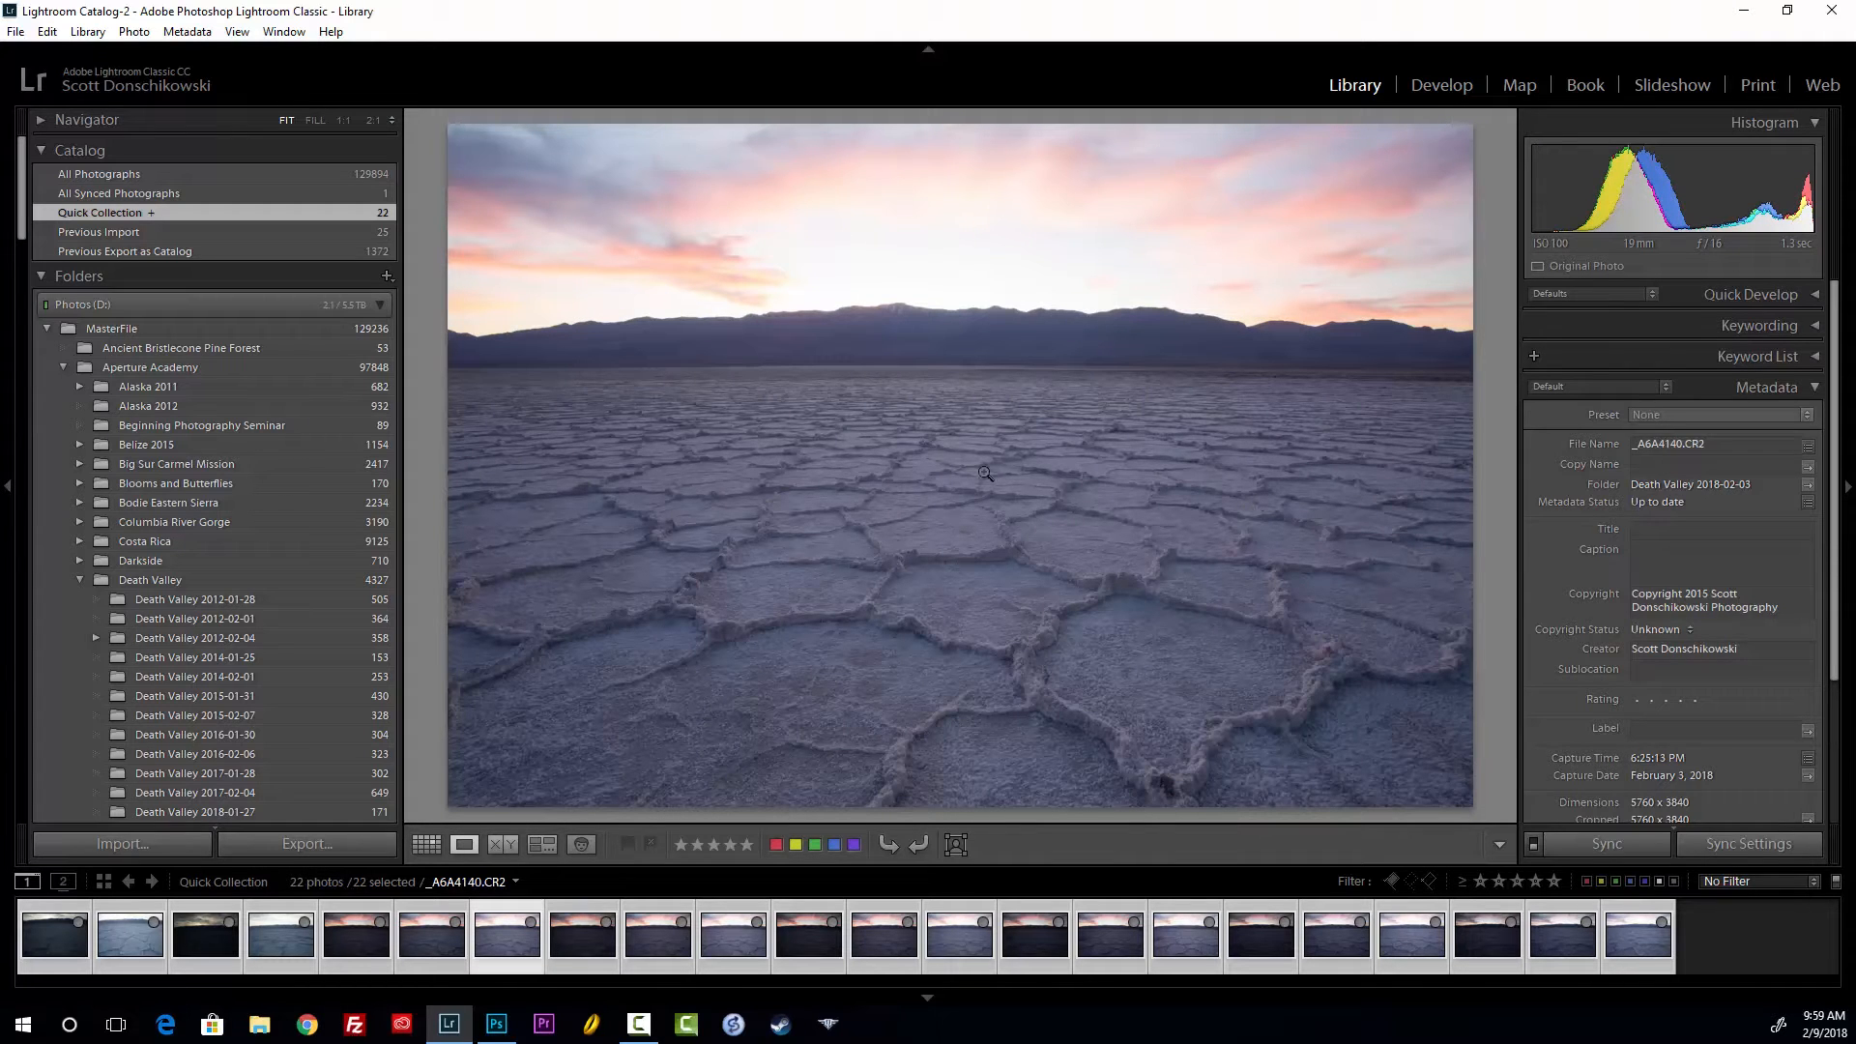
key(g)
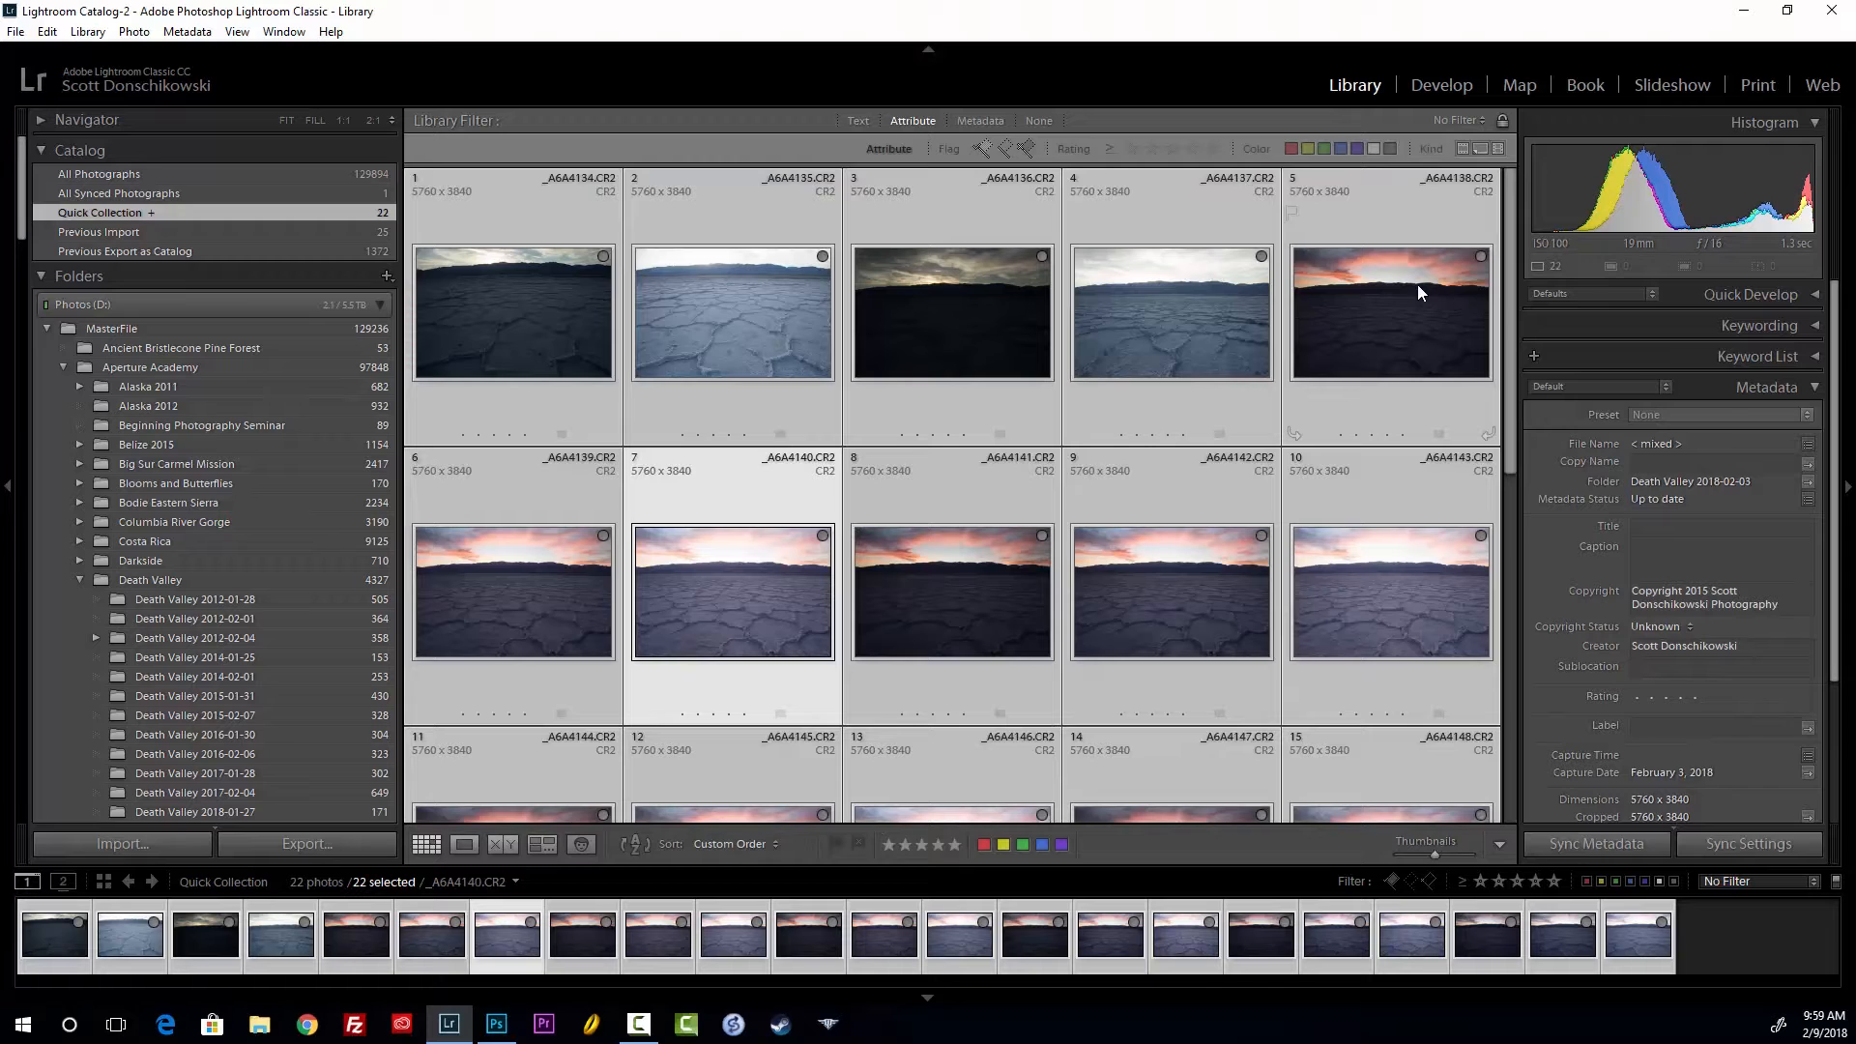
Merge the three bracketed photos _A6A4138.CR2 to _A6A4140.CR2 into one HDR image with Auto Align and no deghosting
click(1349, 295)
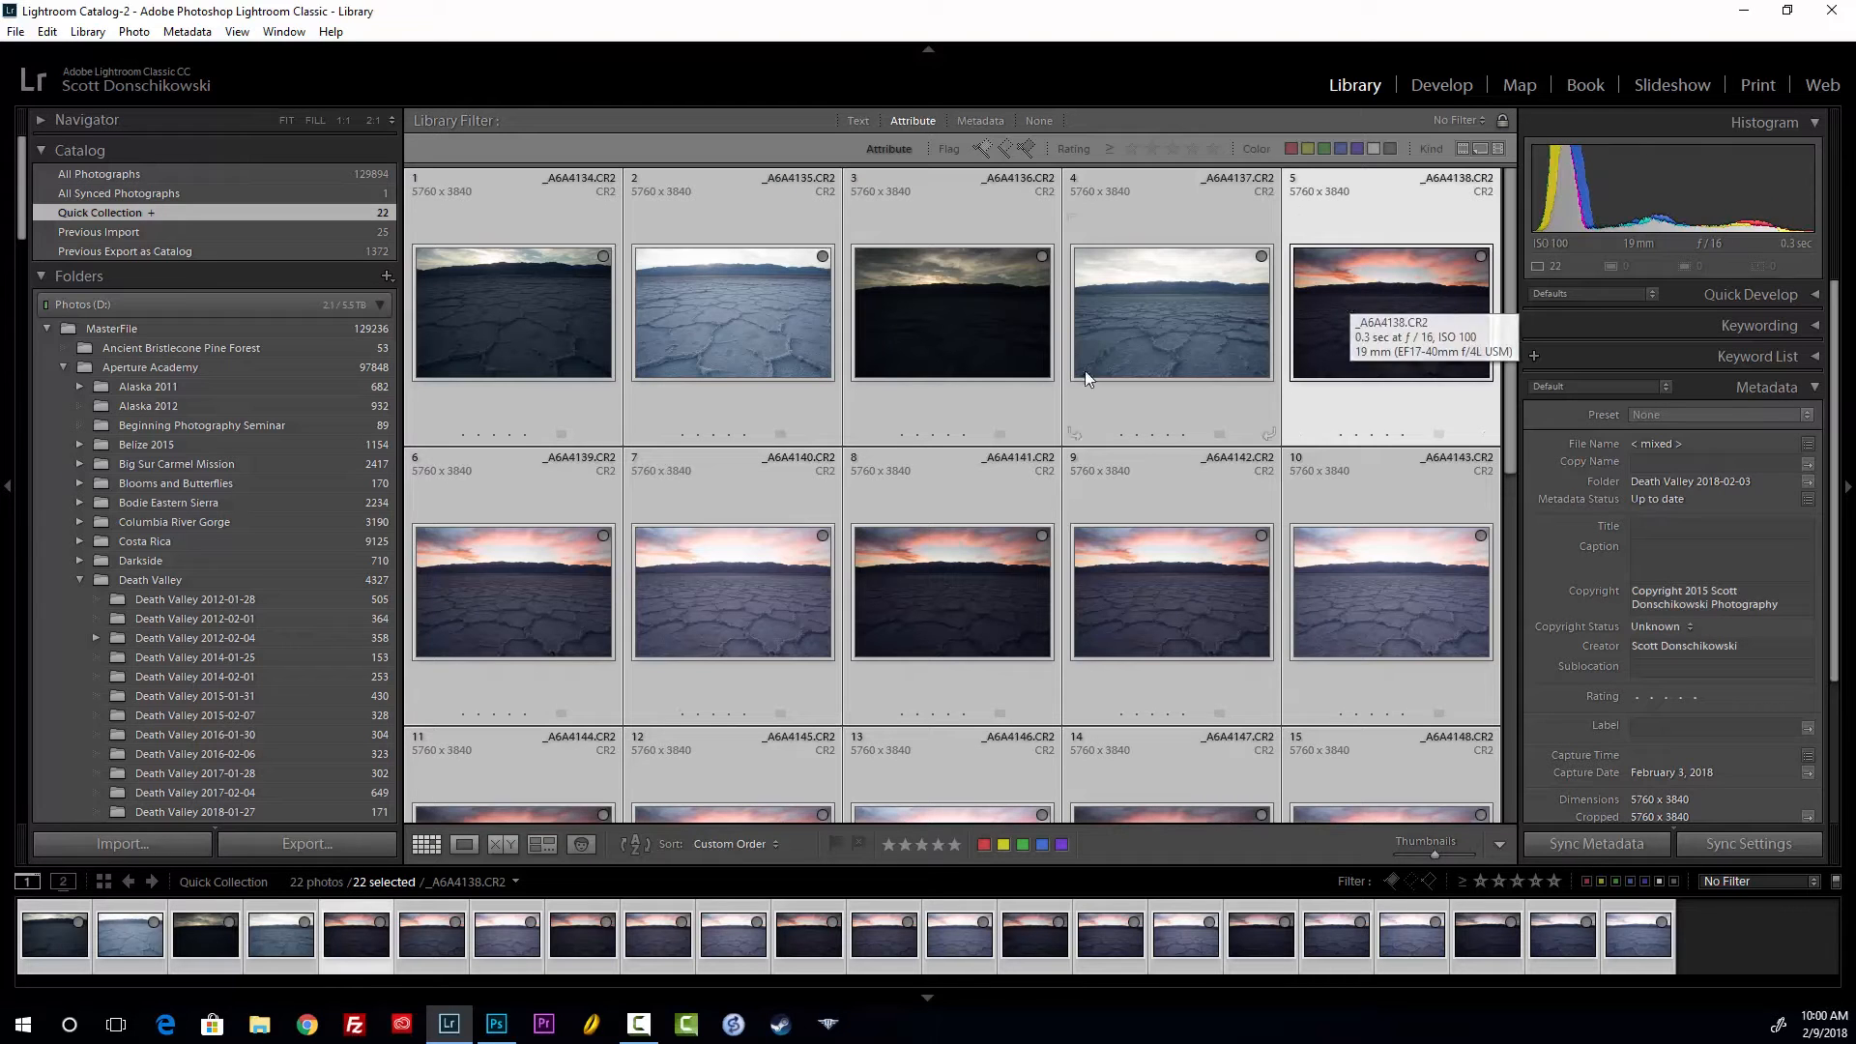
shift+click(692, 601)
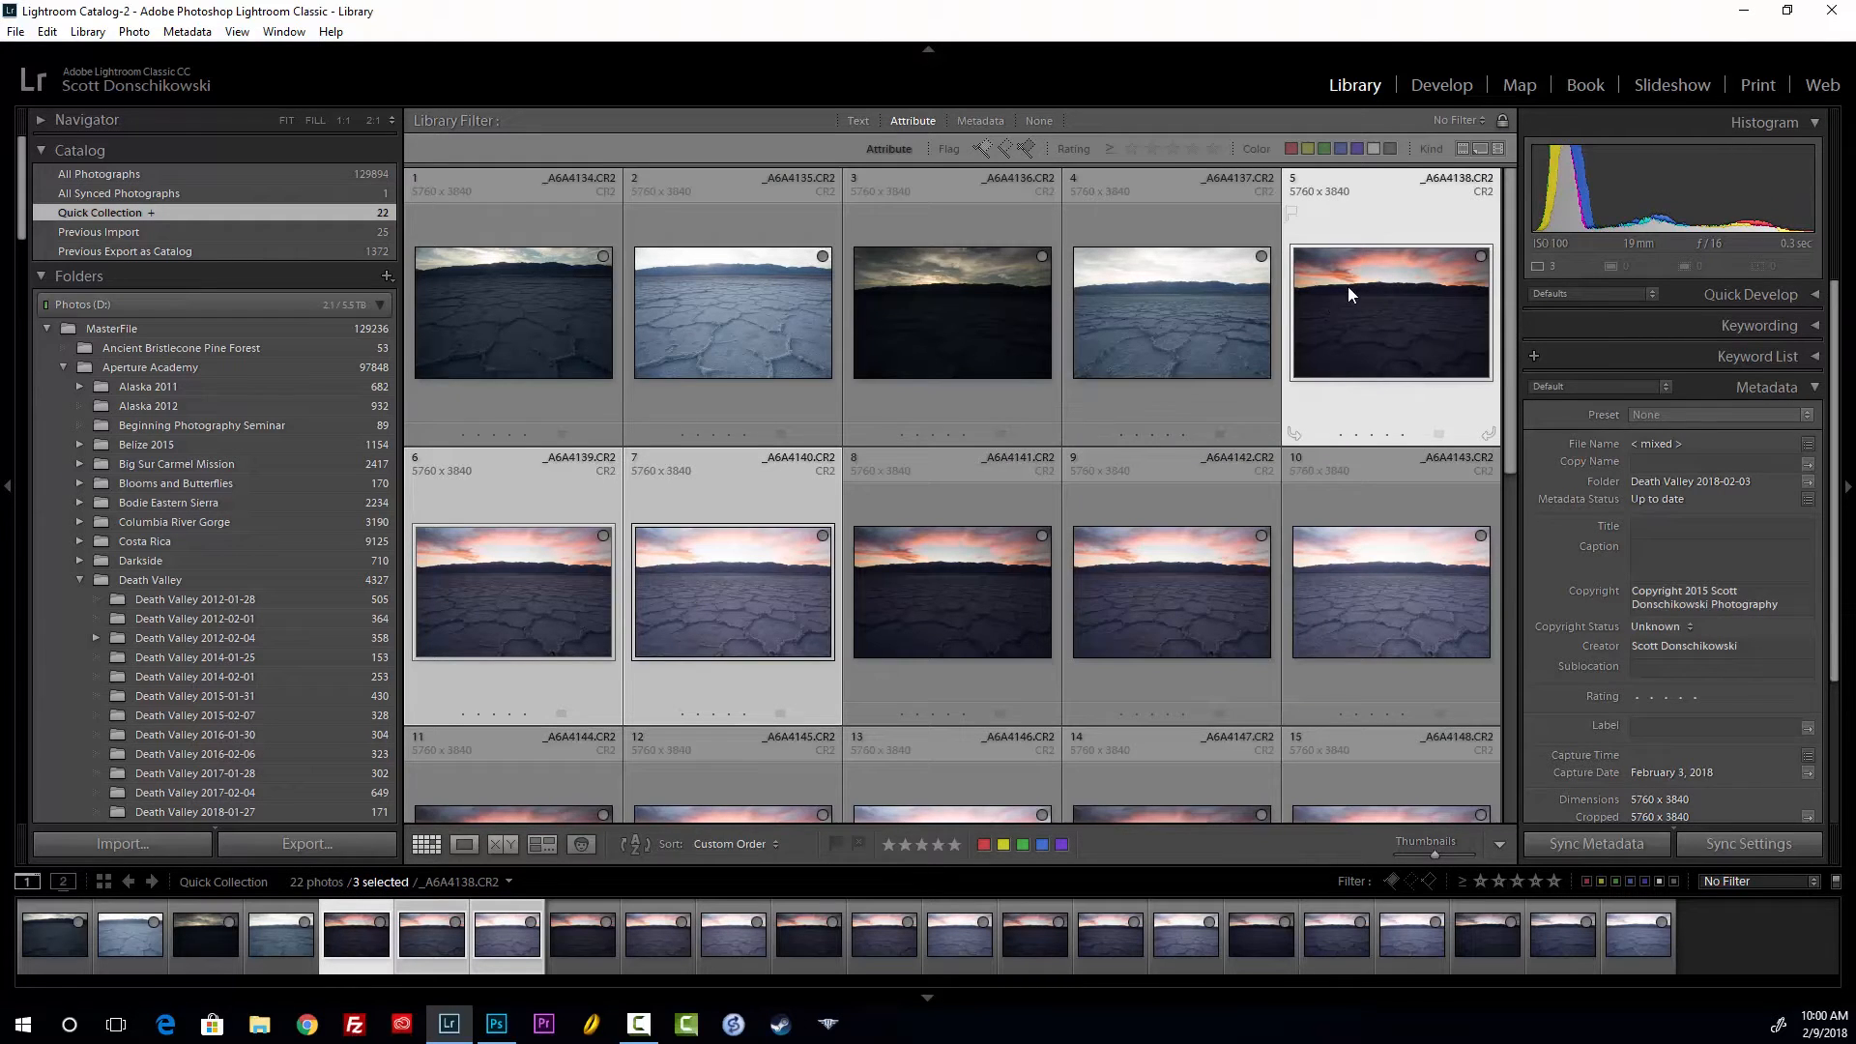
click(1350, 402)
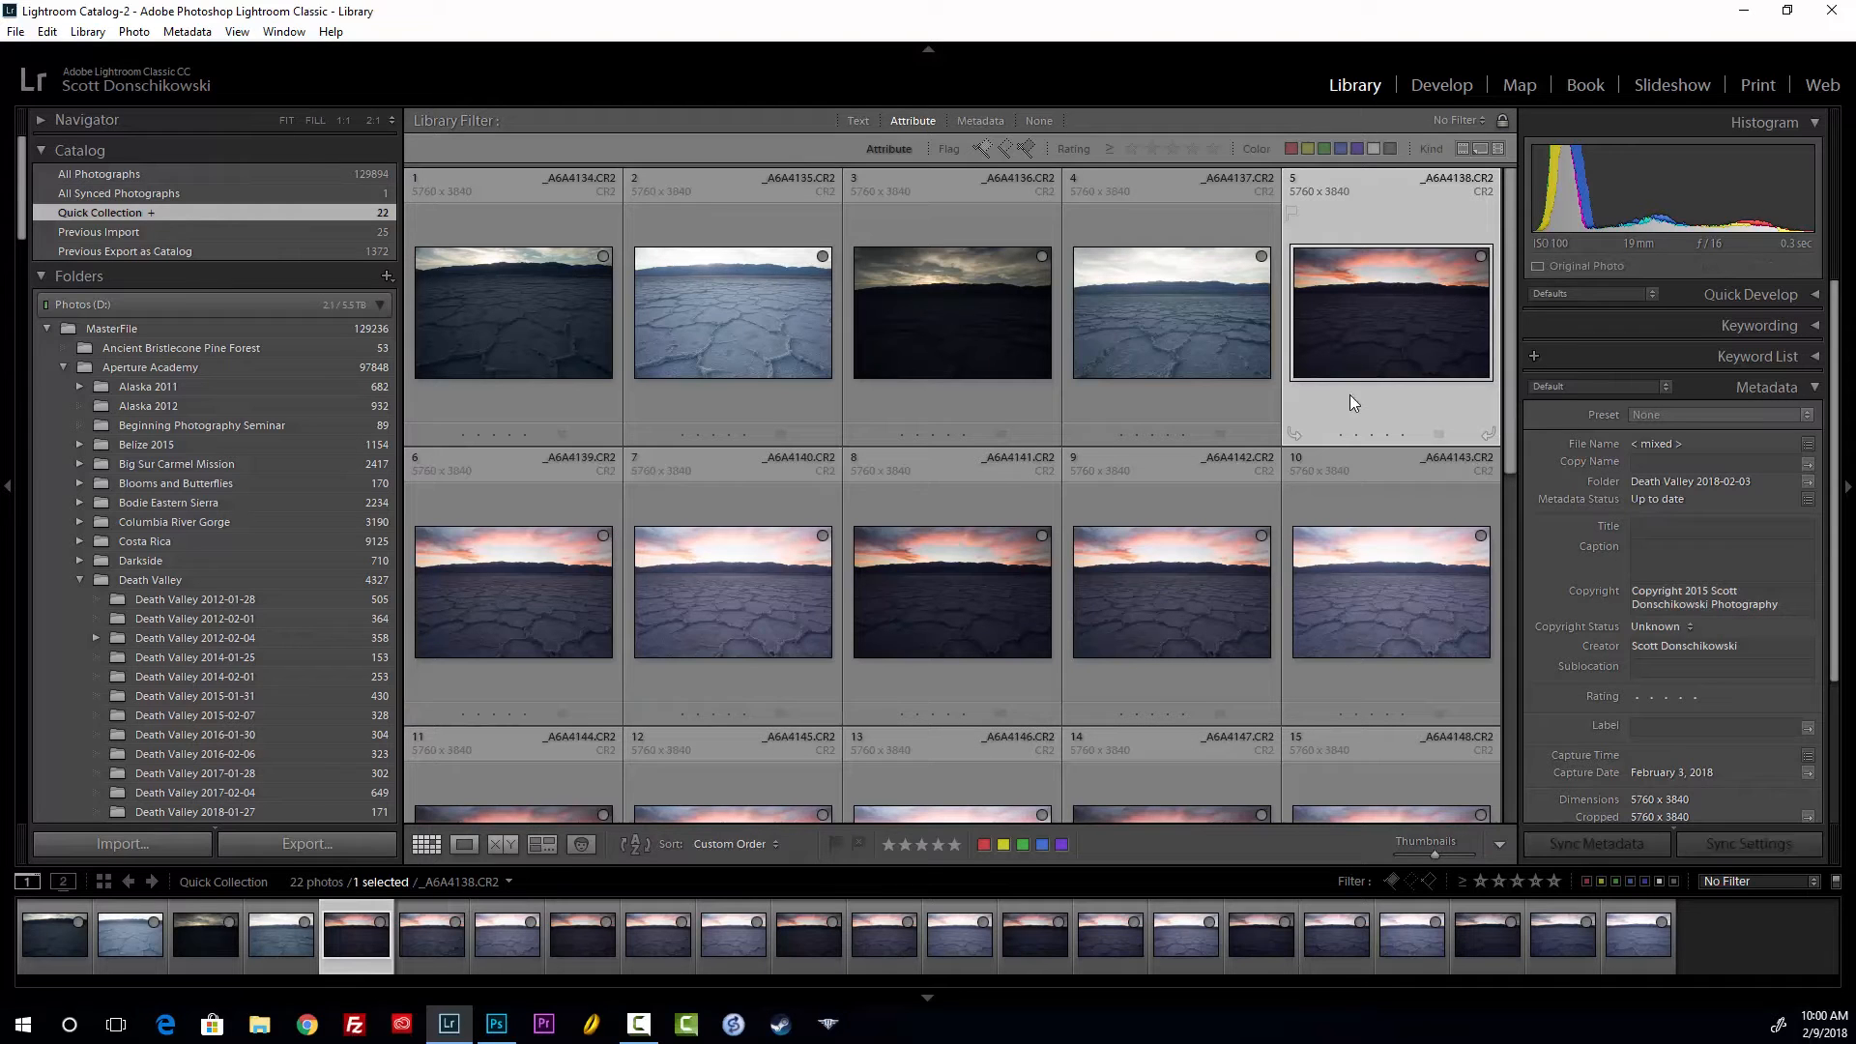
shift+click(704, 609)
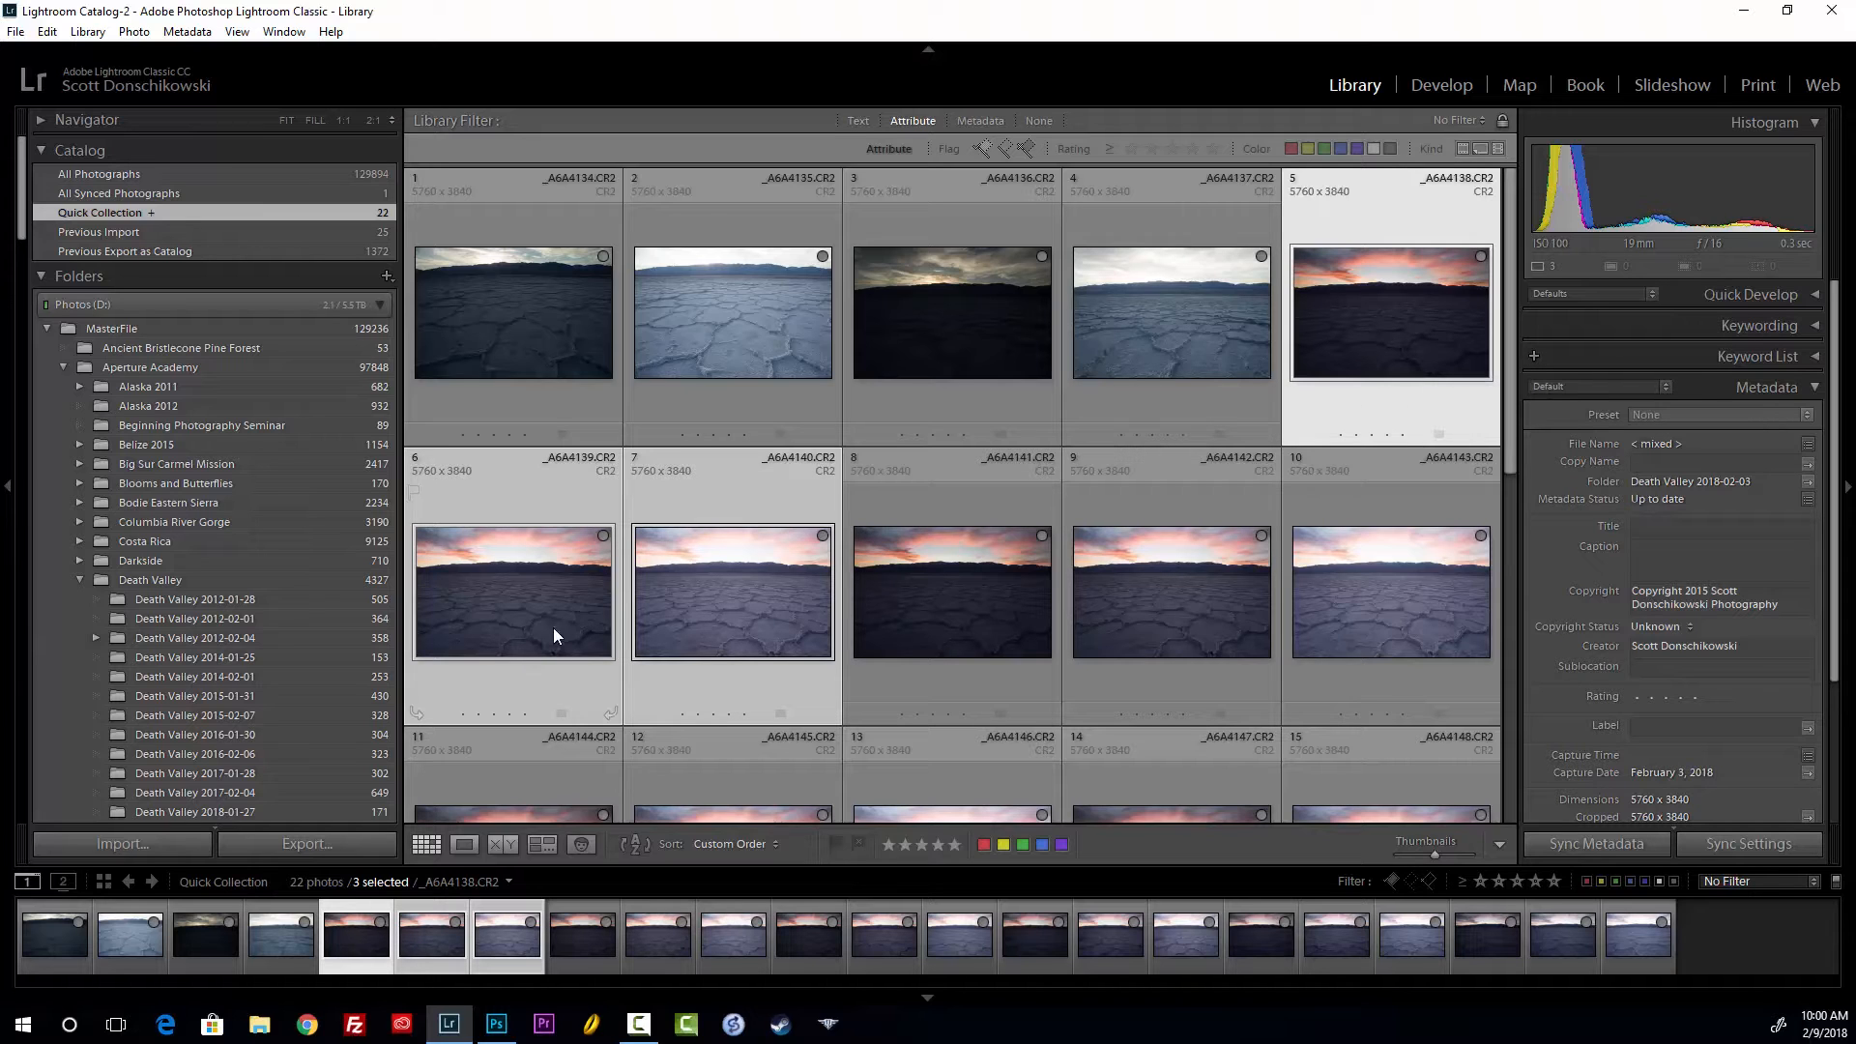
right_click(732, 588)
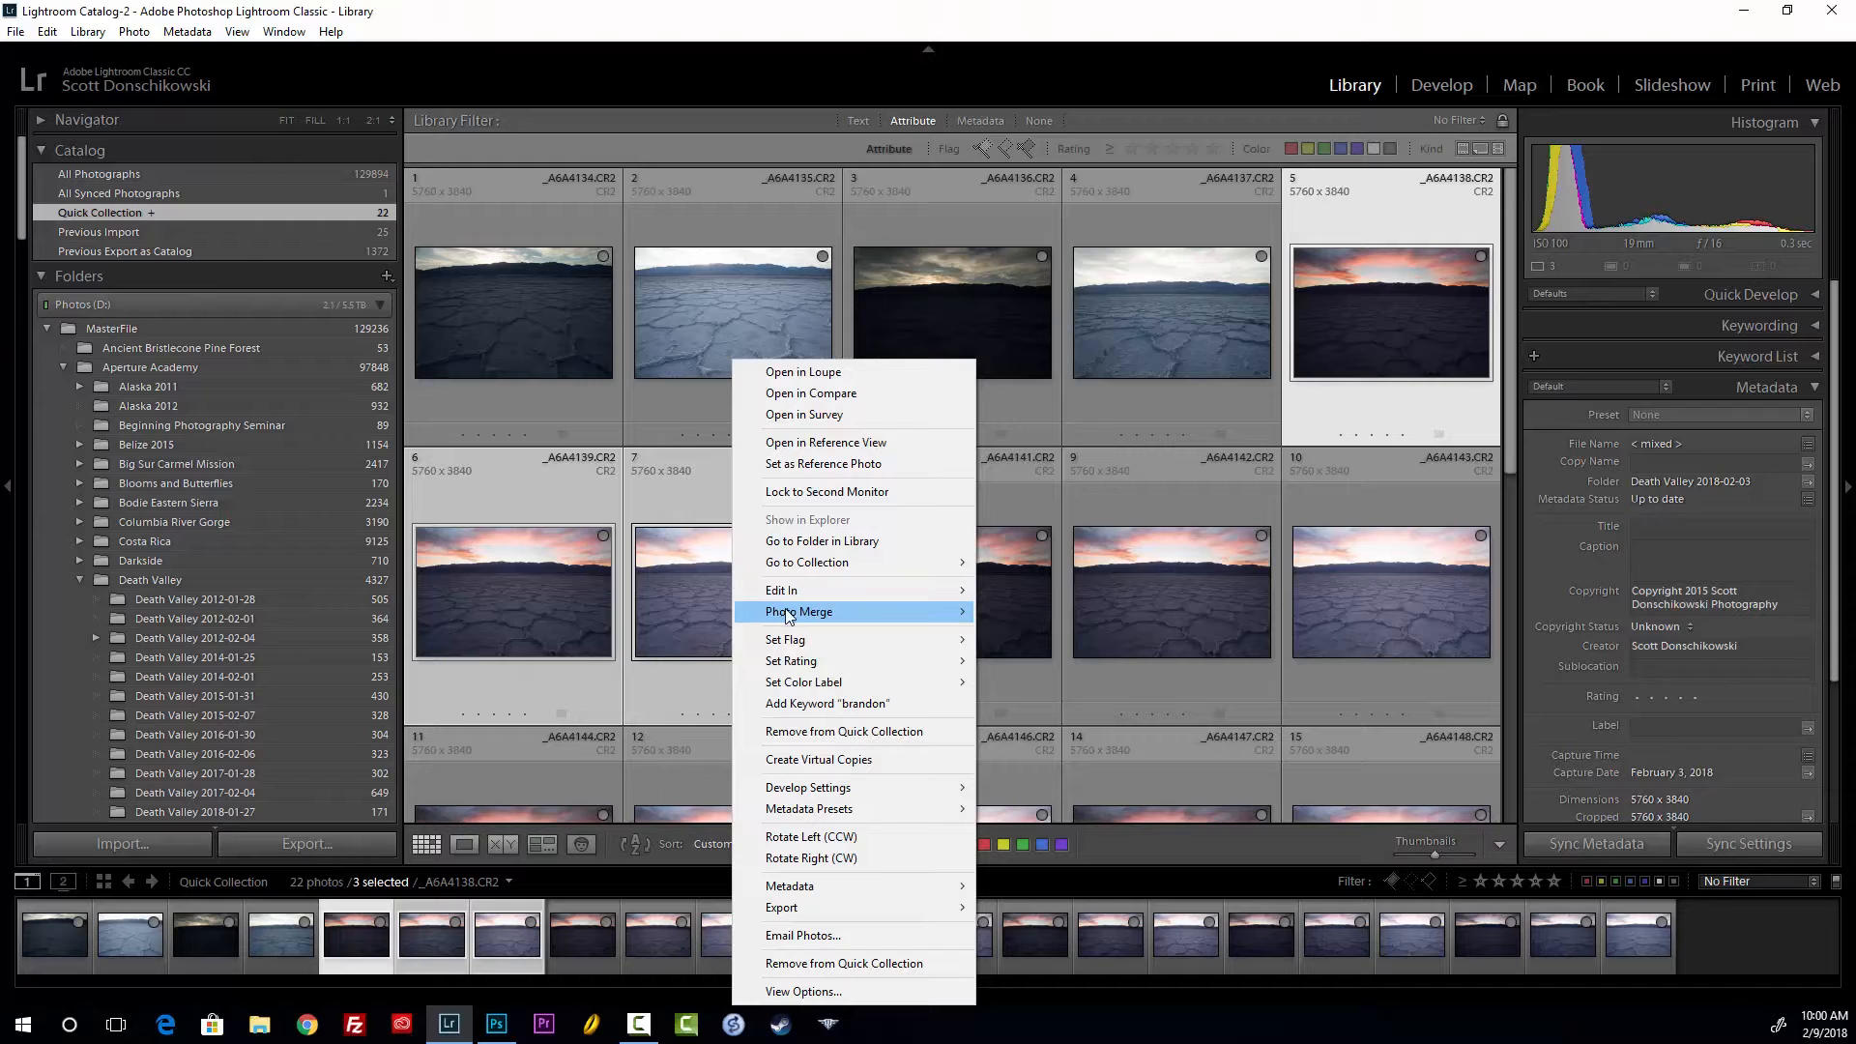
mouse_move(787, 613)
click(718, 611)
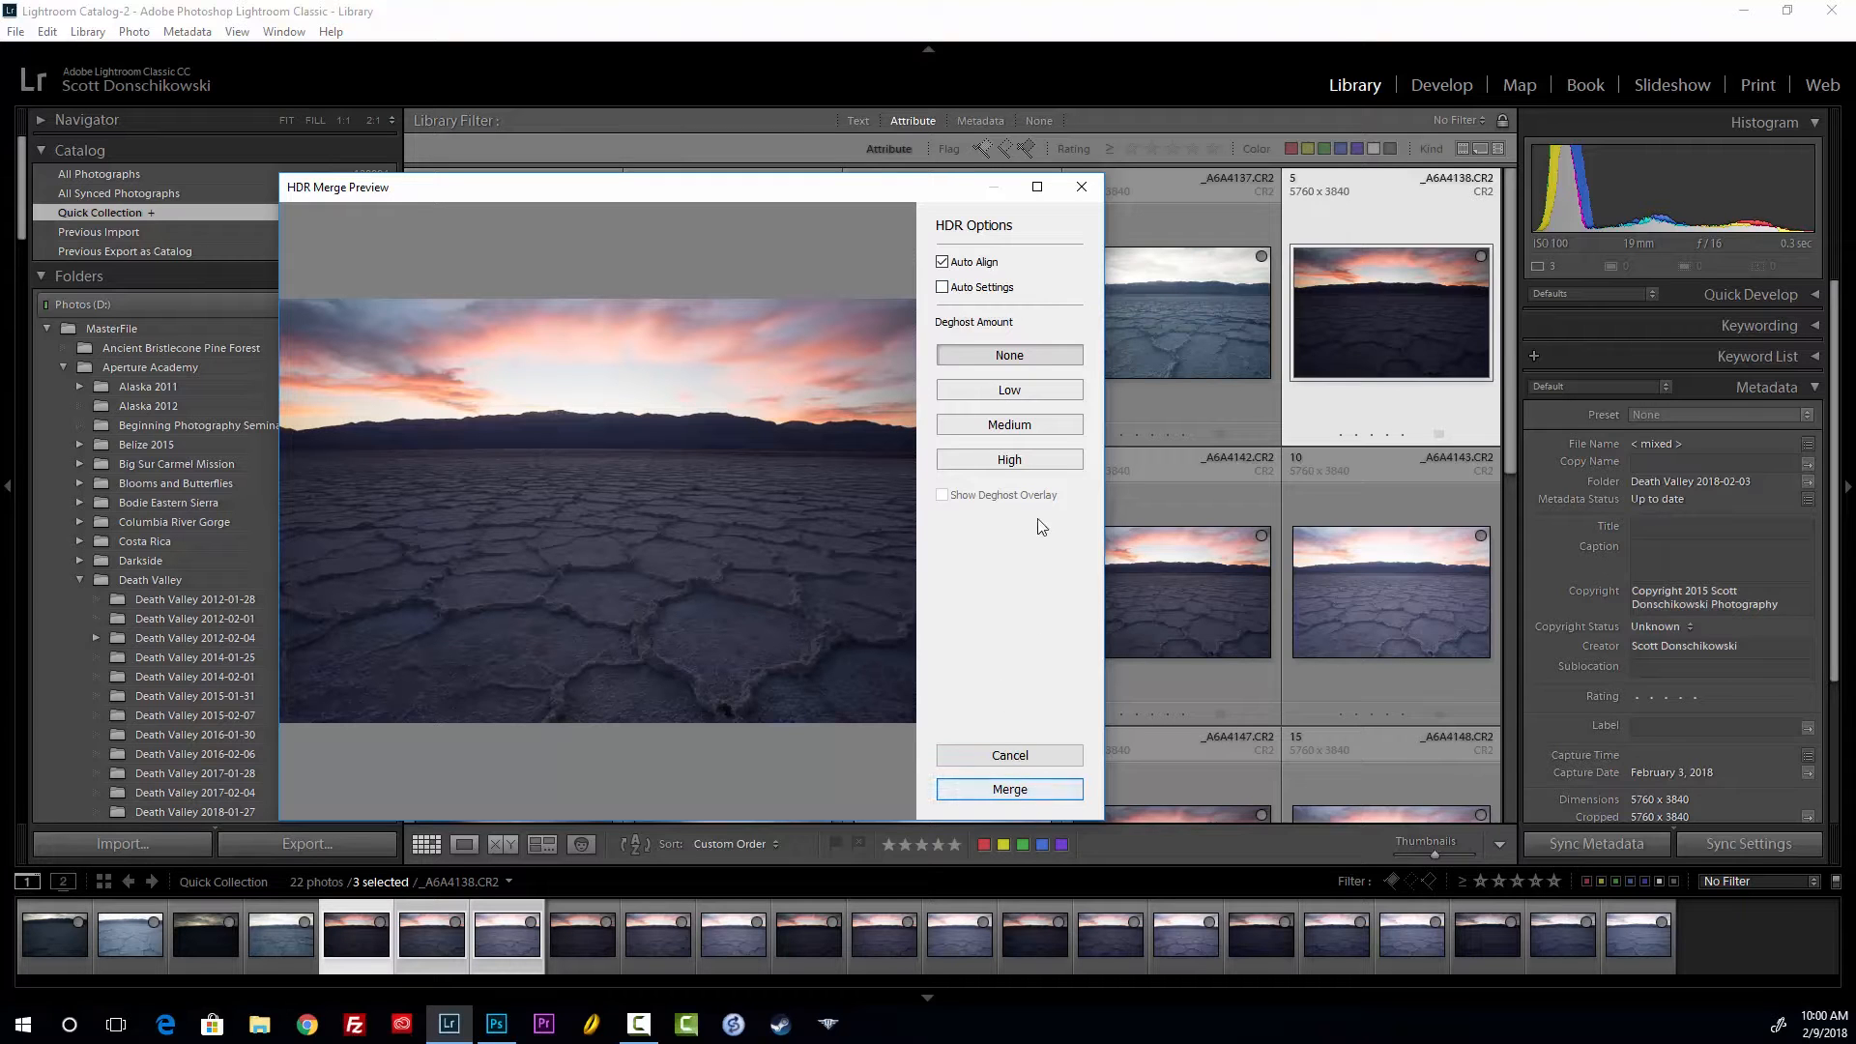
click(1012, 788)
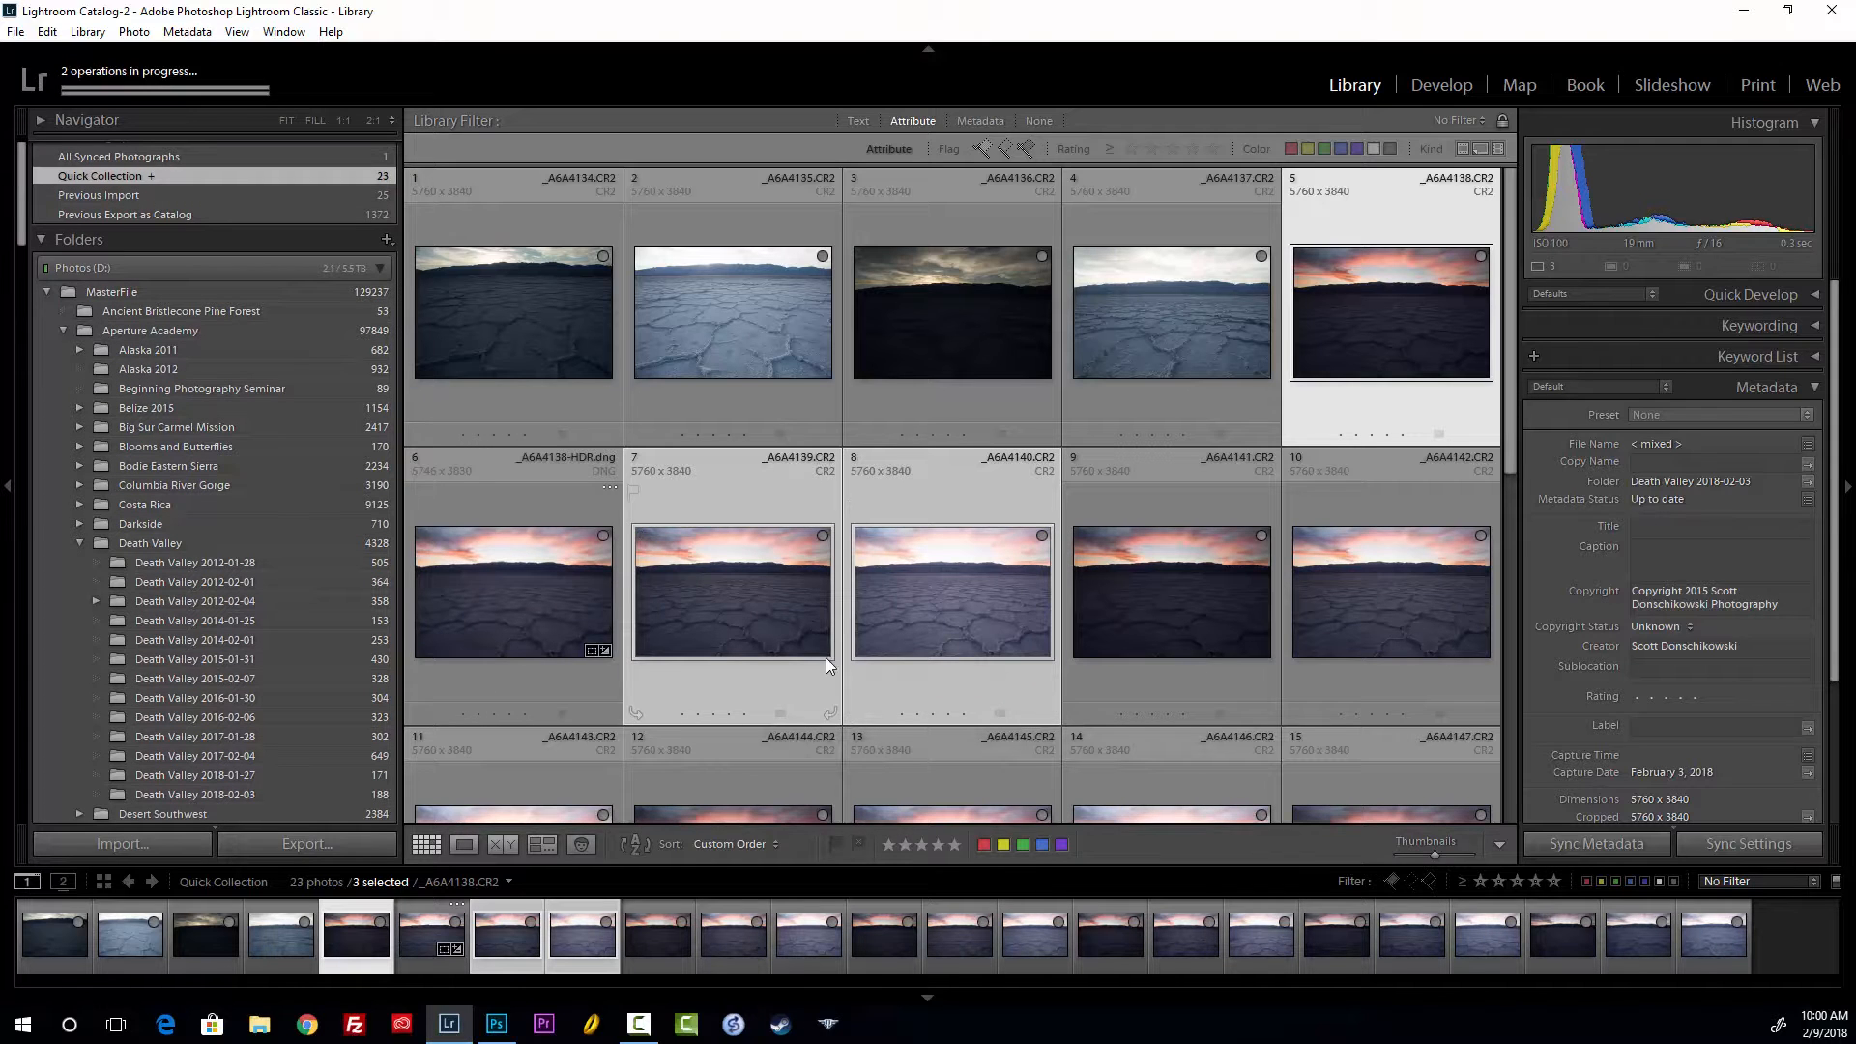
Examine the merged HDR photo's metadata, including its dimensions and exposure, and view the photo at full size
click(581, 681)
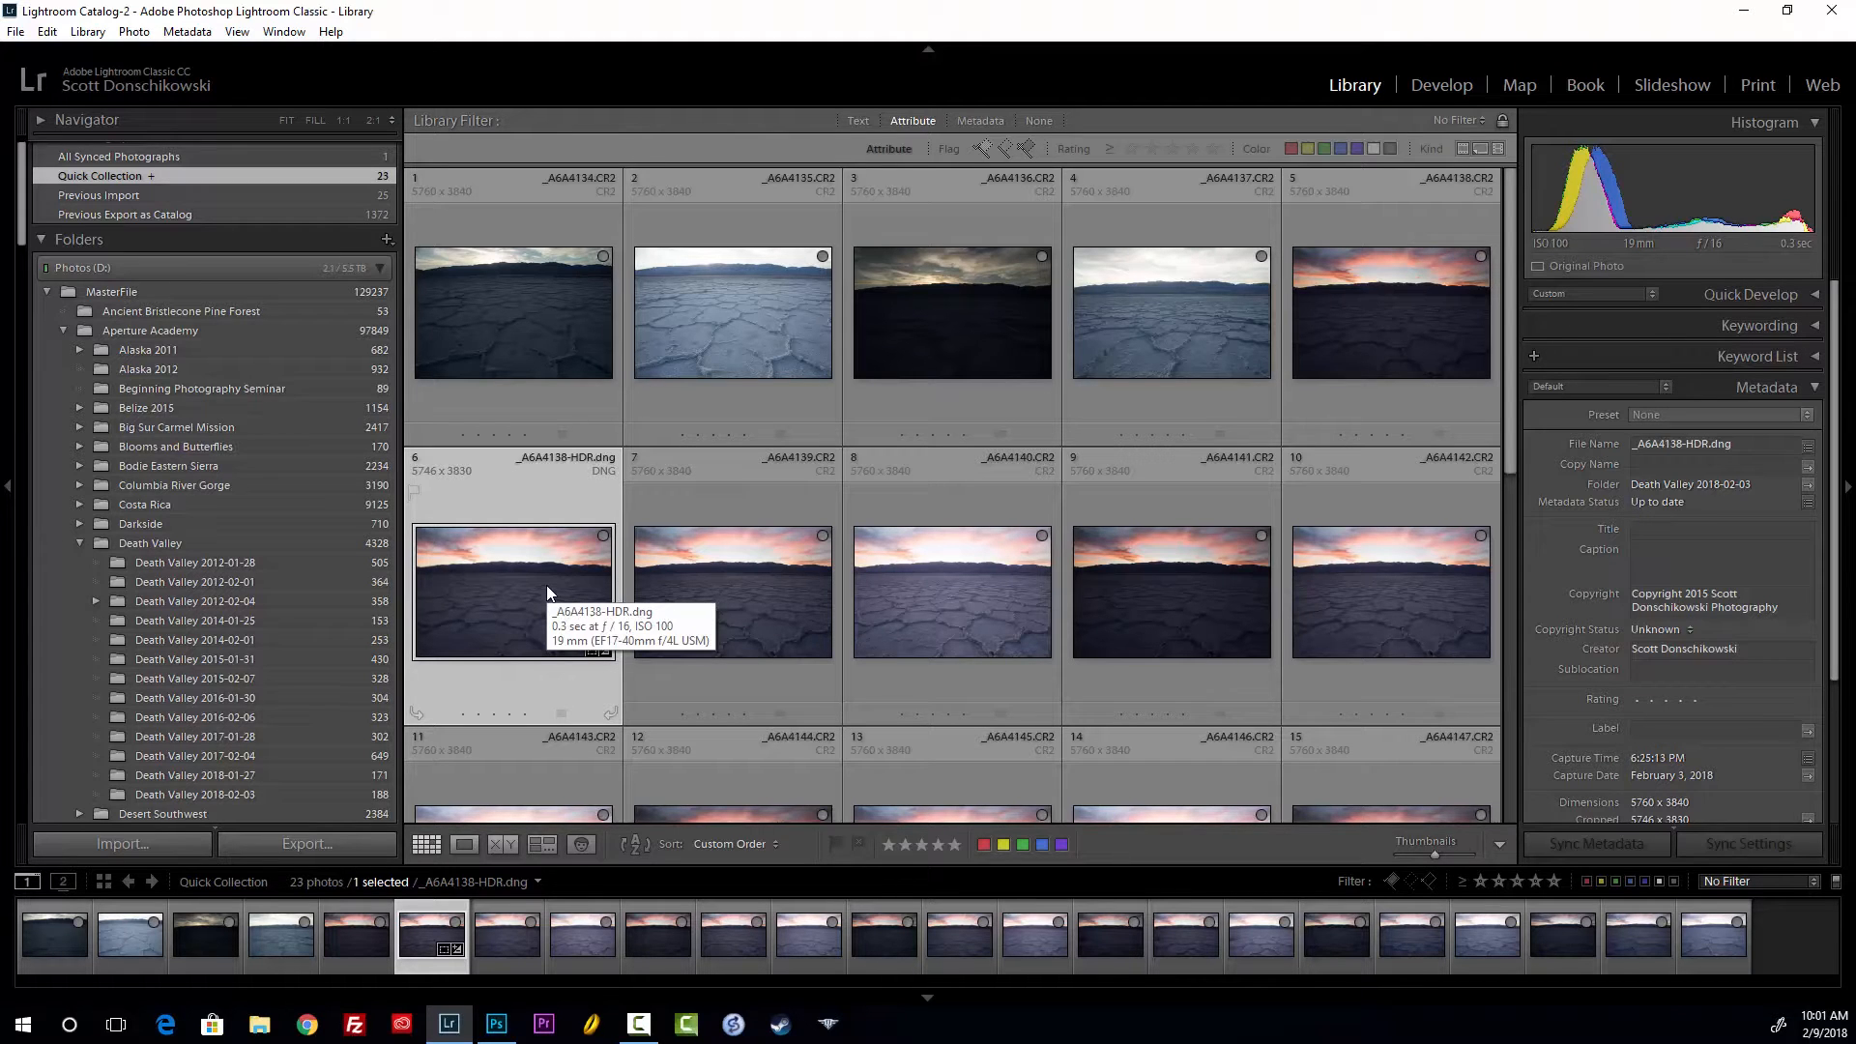
scroll(1650, 660, down, 3)
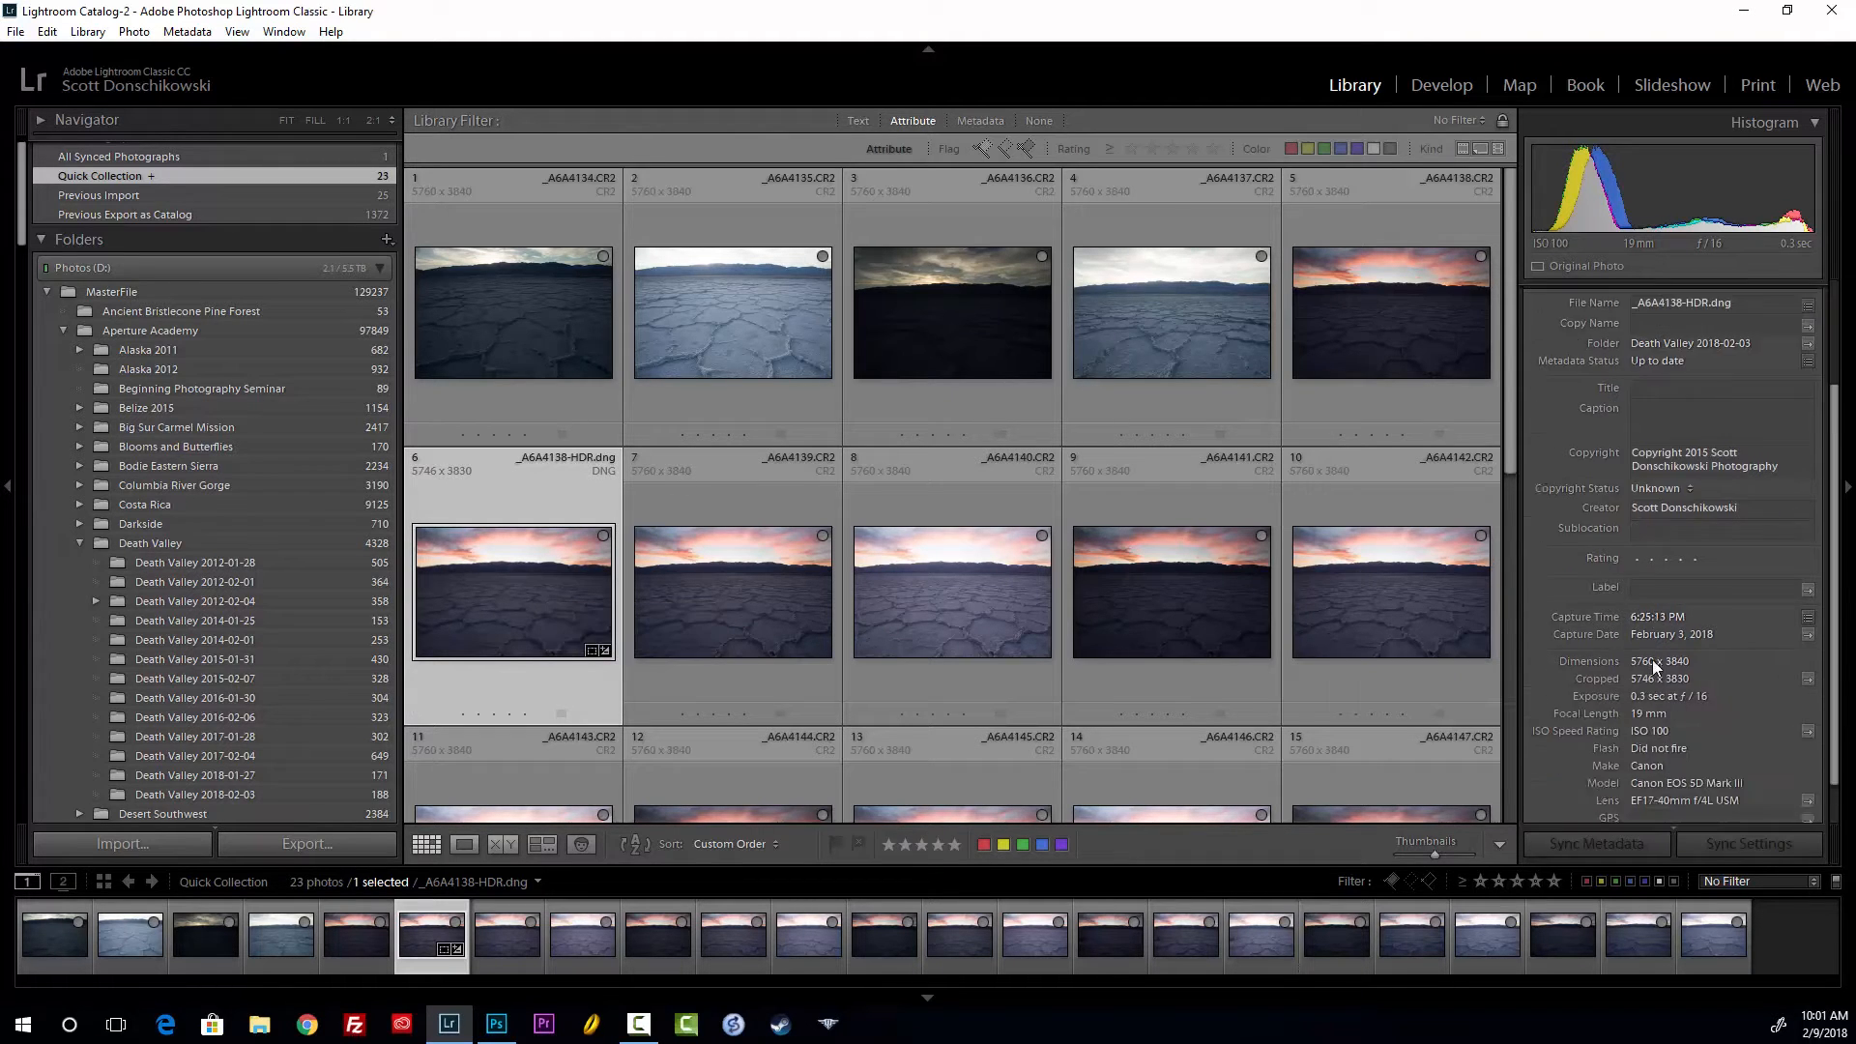
scroll(1651, 659, up, 1)
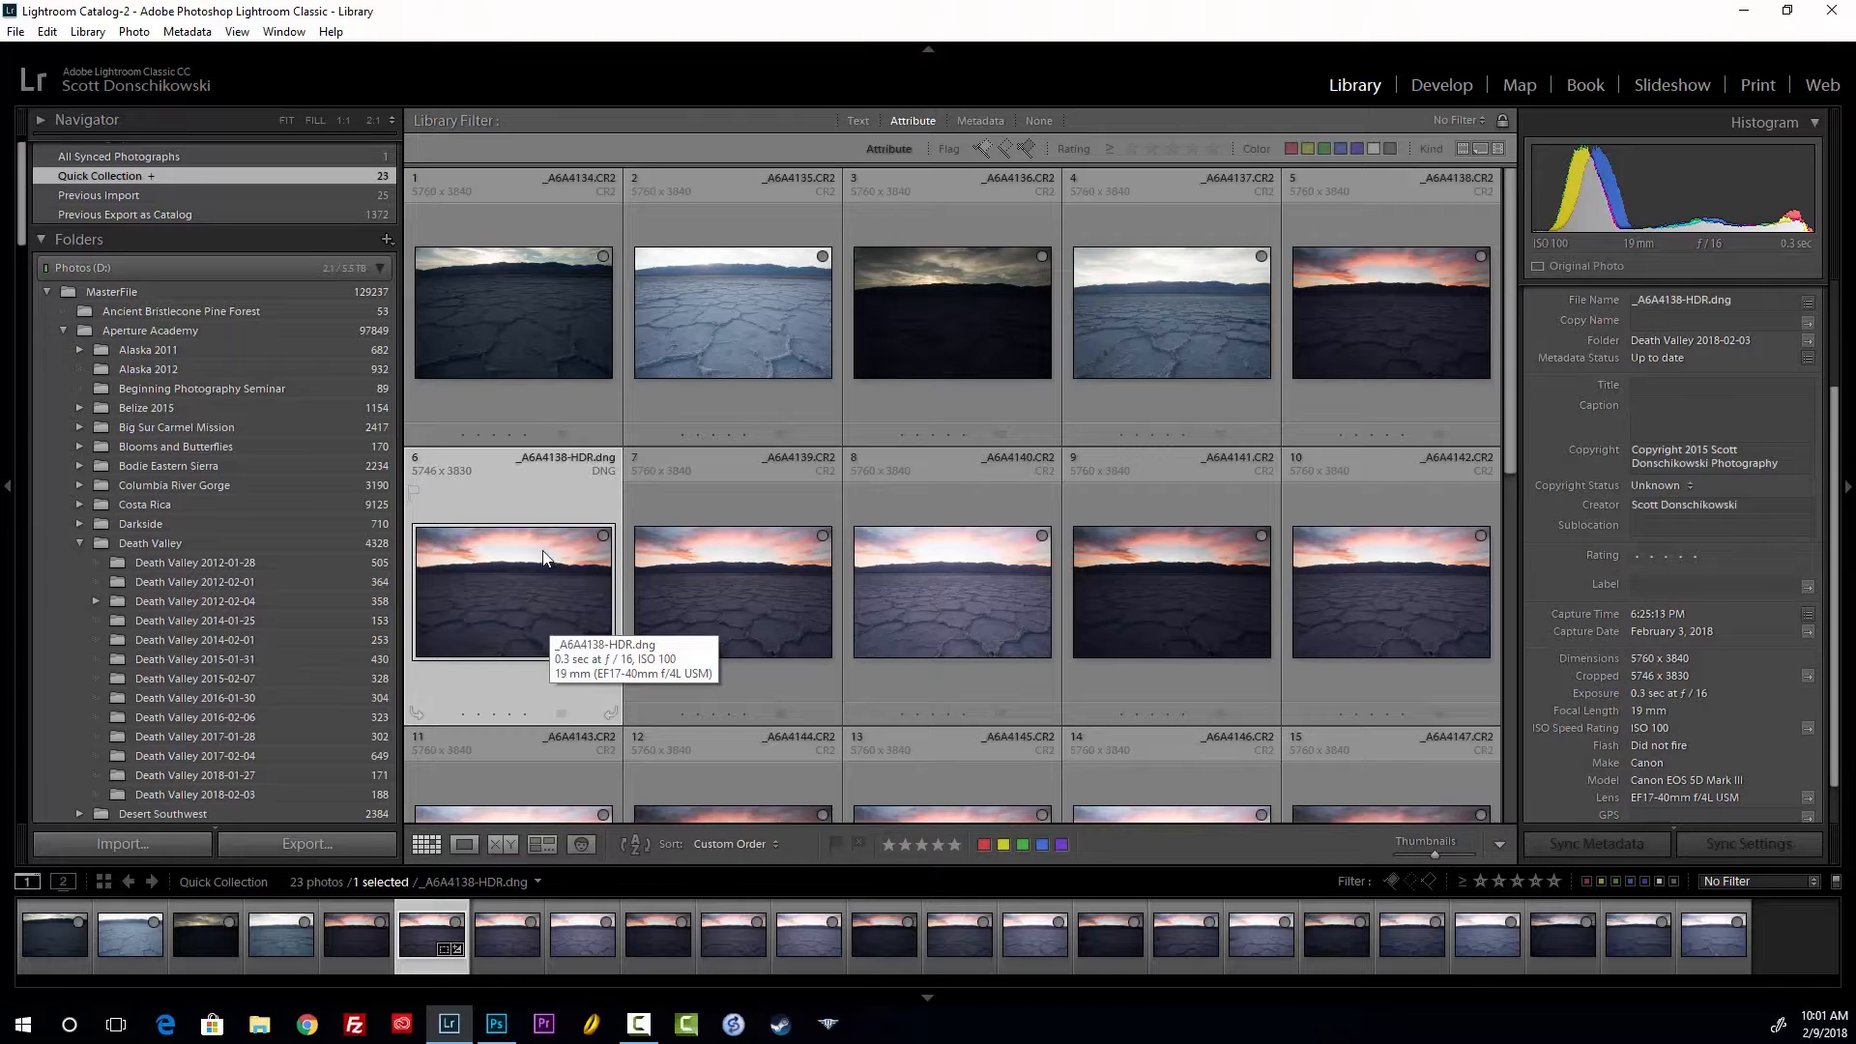
double_click(513, 590)
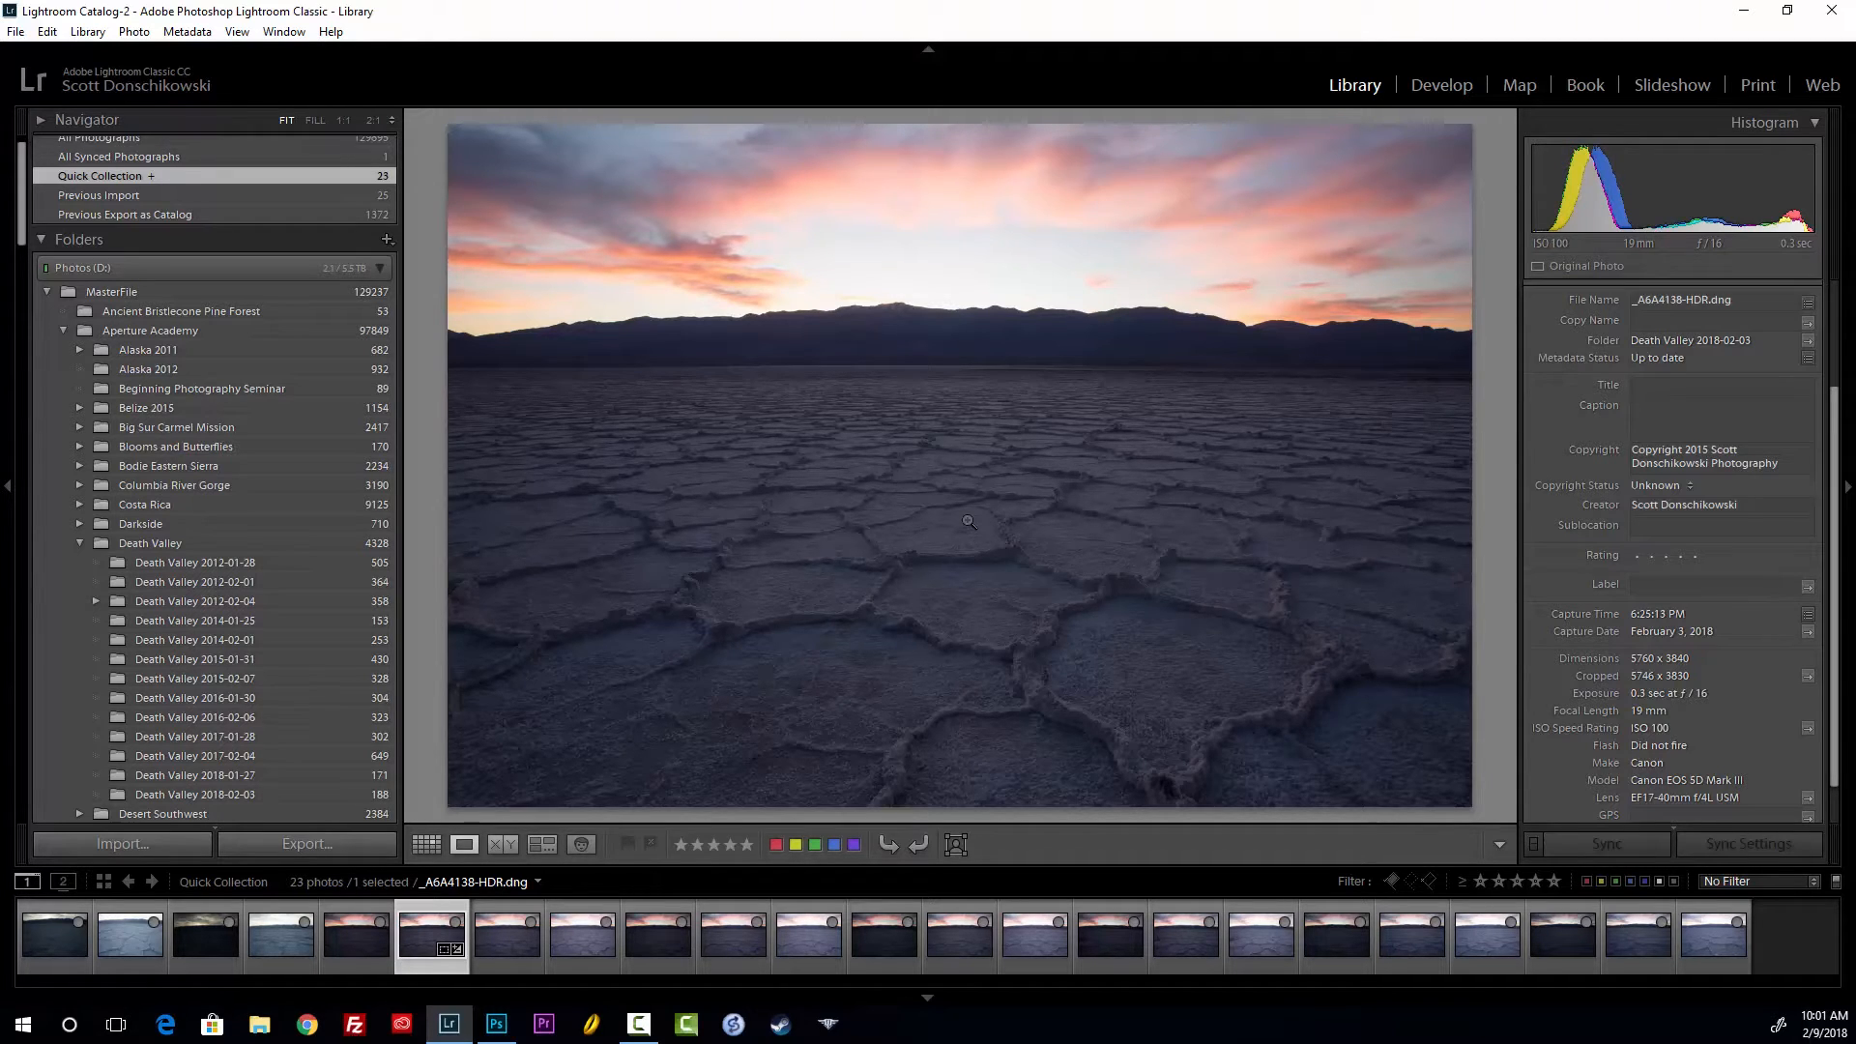
Remove chromatic aberration and enable lens profile corrections on the merged HDR photo in the Develop module
key(d)
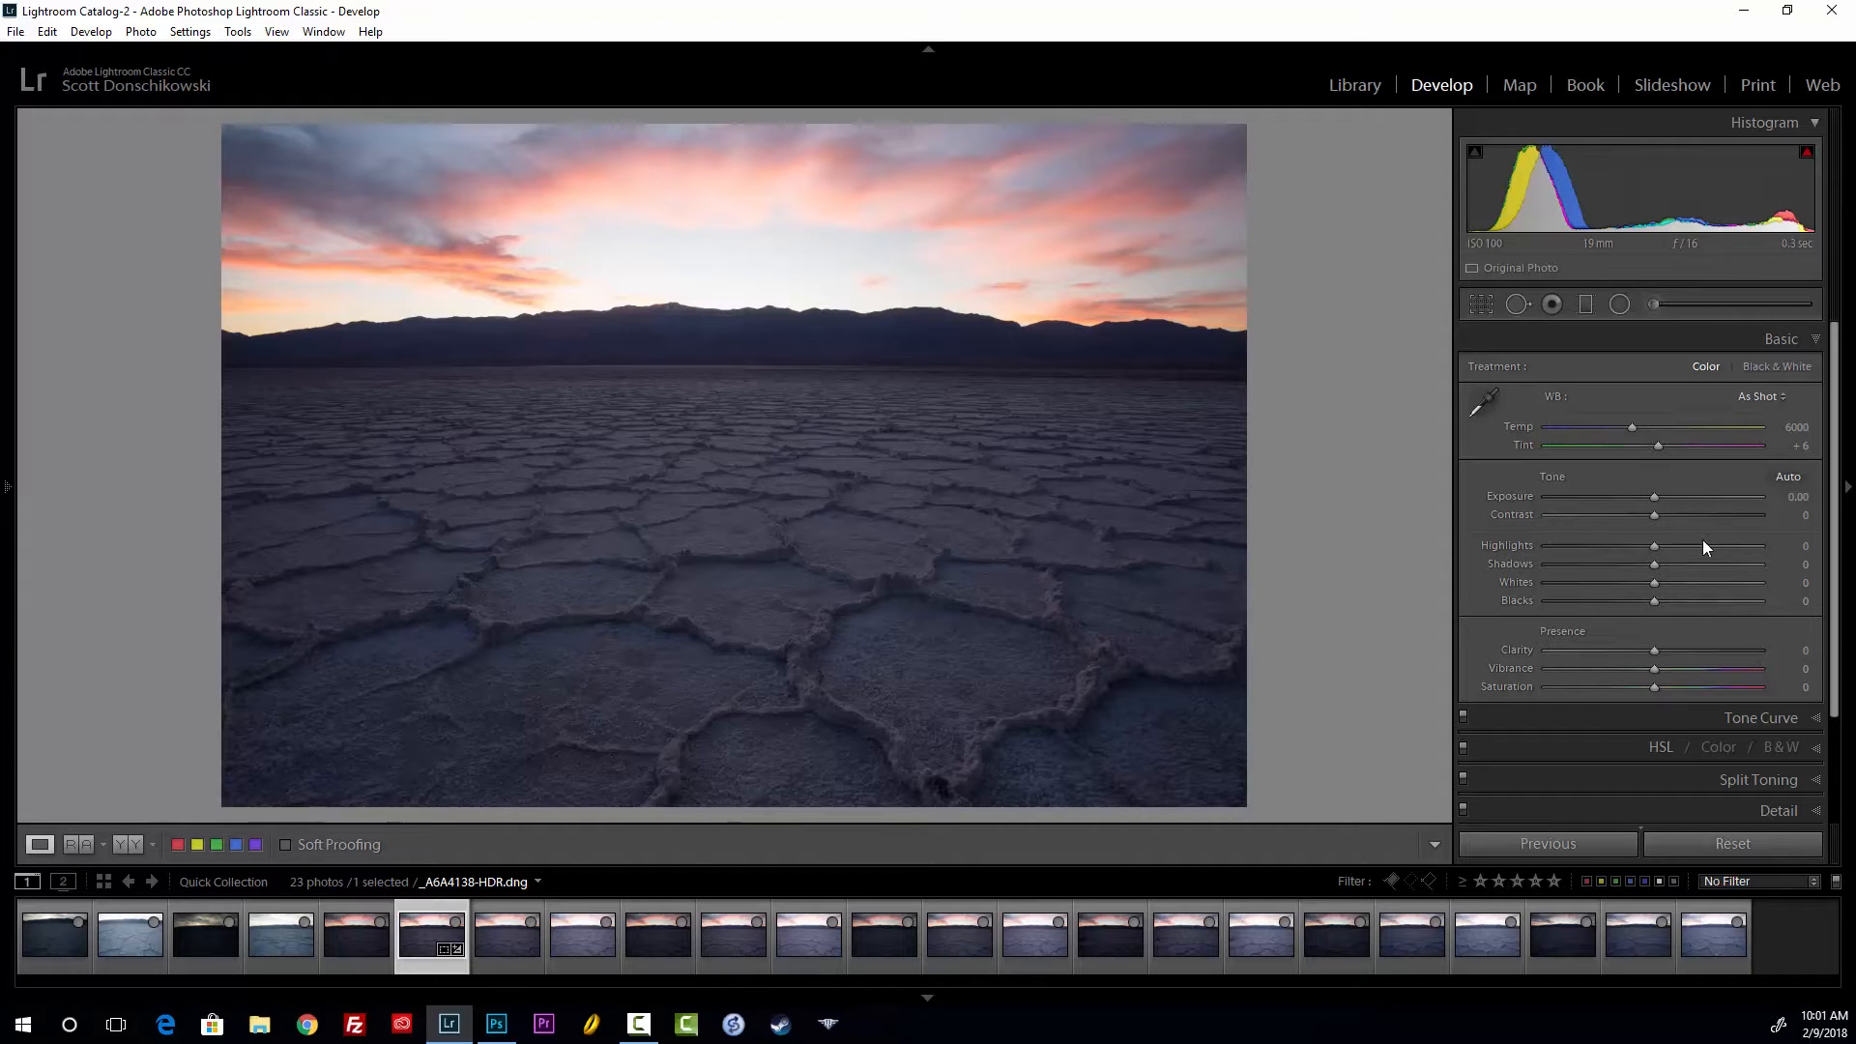
scroll(1814, 629, down, 3)
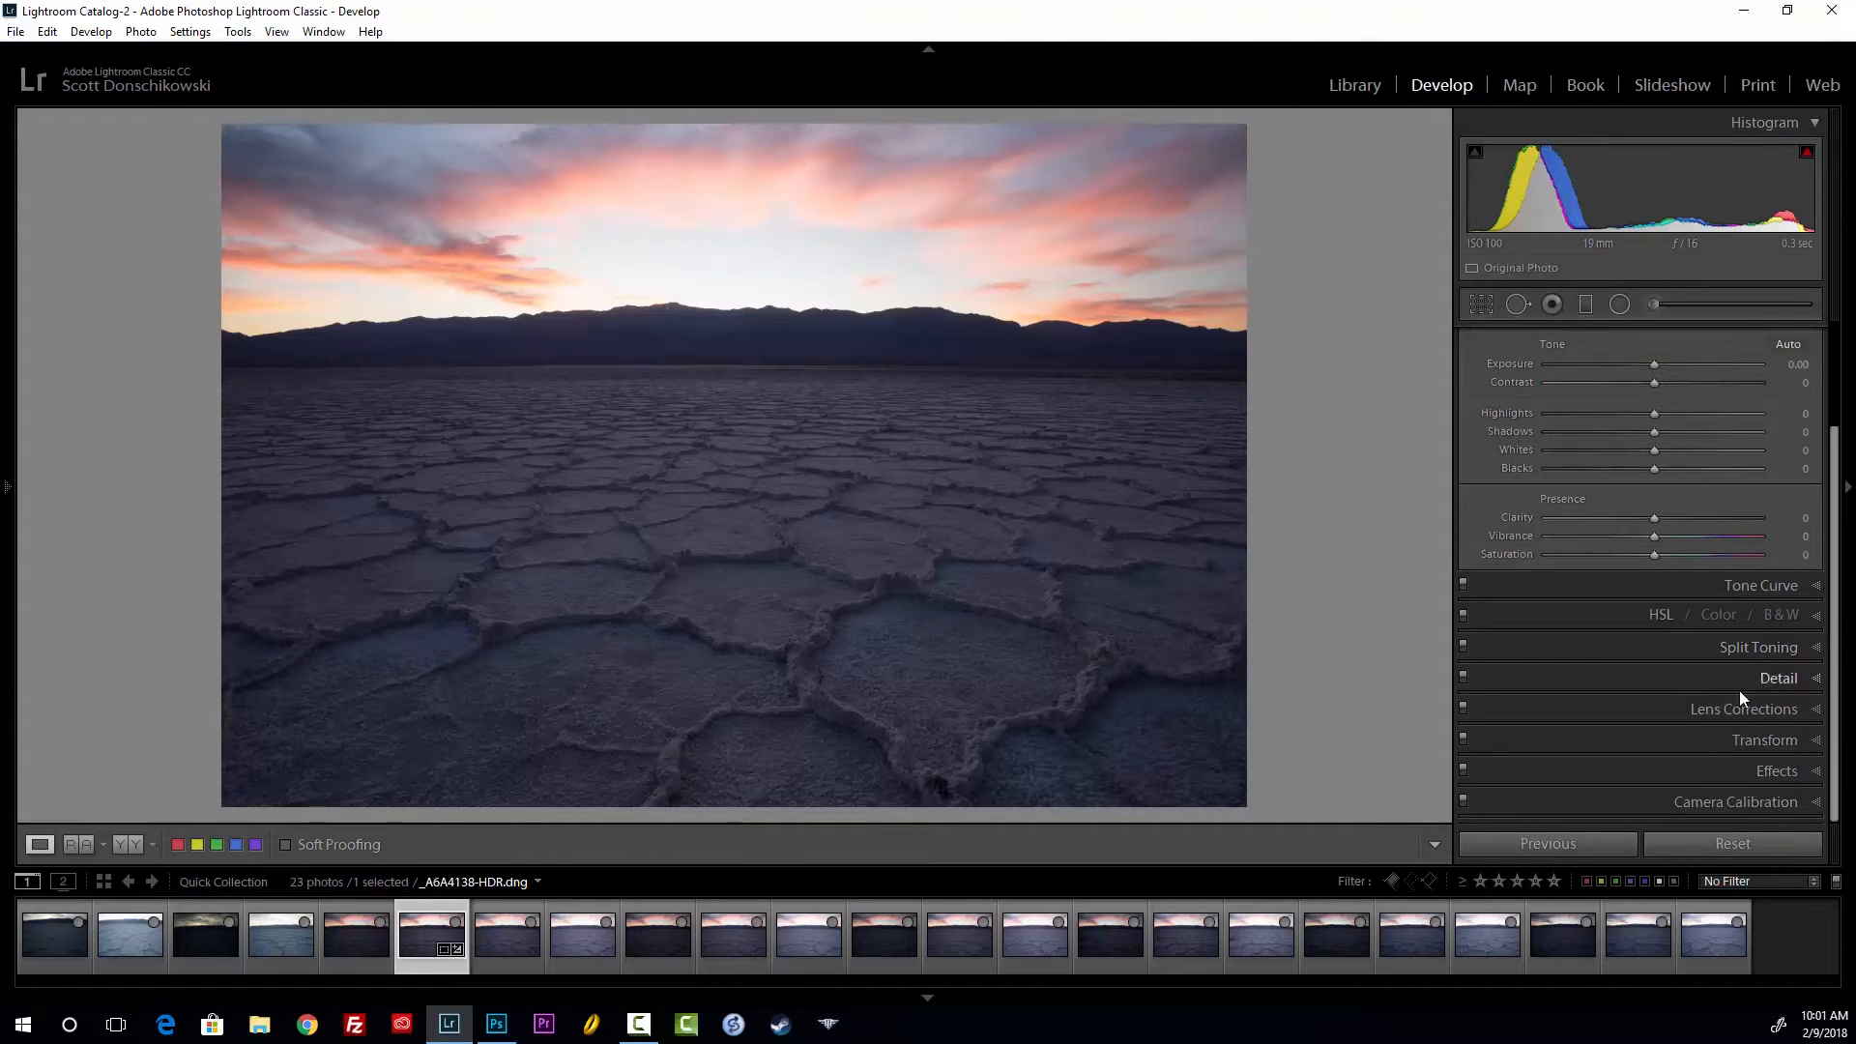
click(1721, 715)
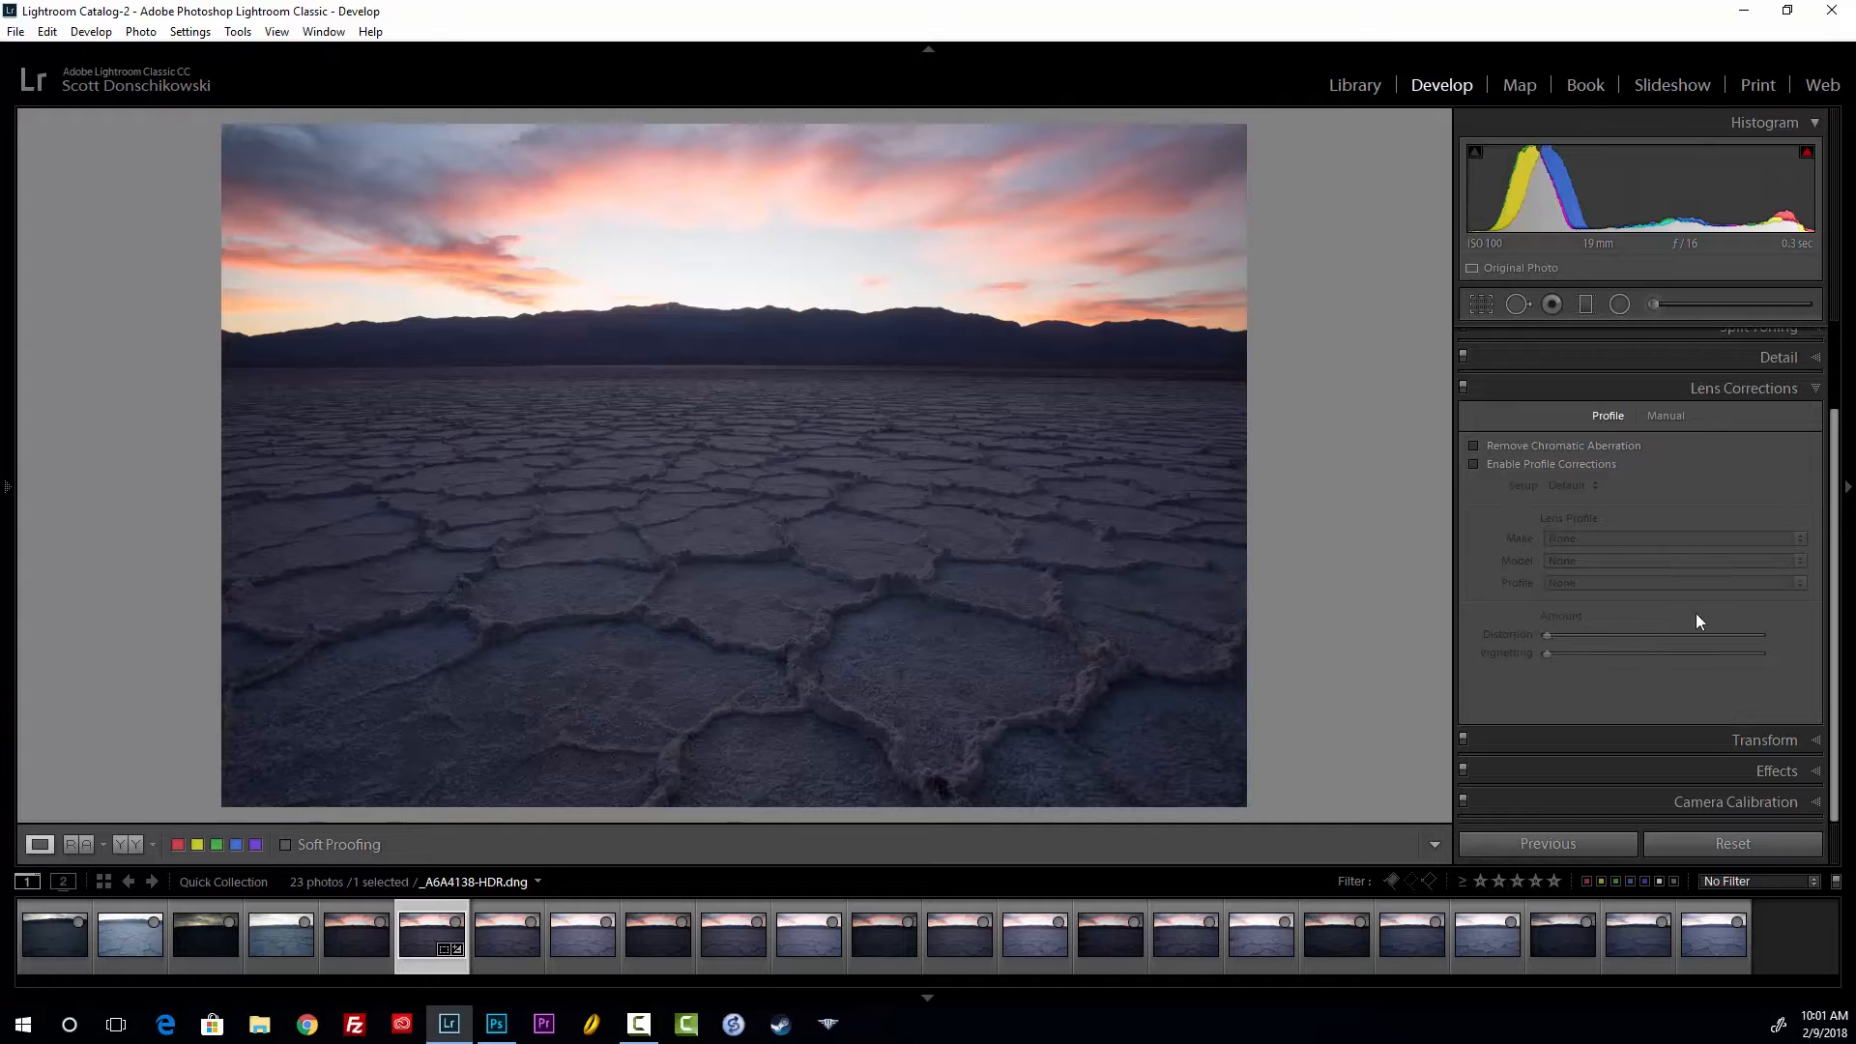
click(1614, 447)
click(1615, 465)
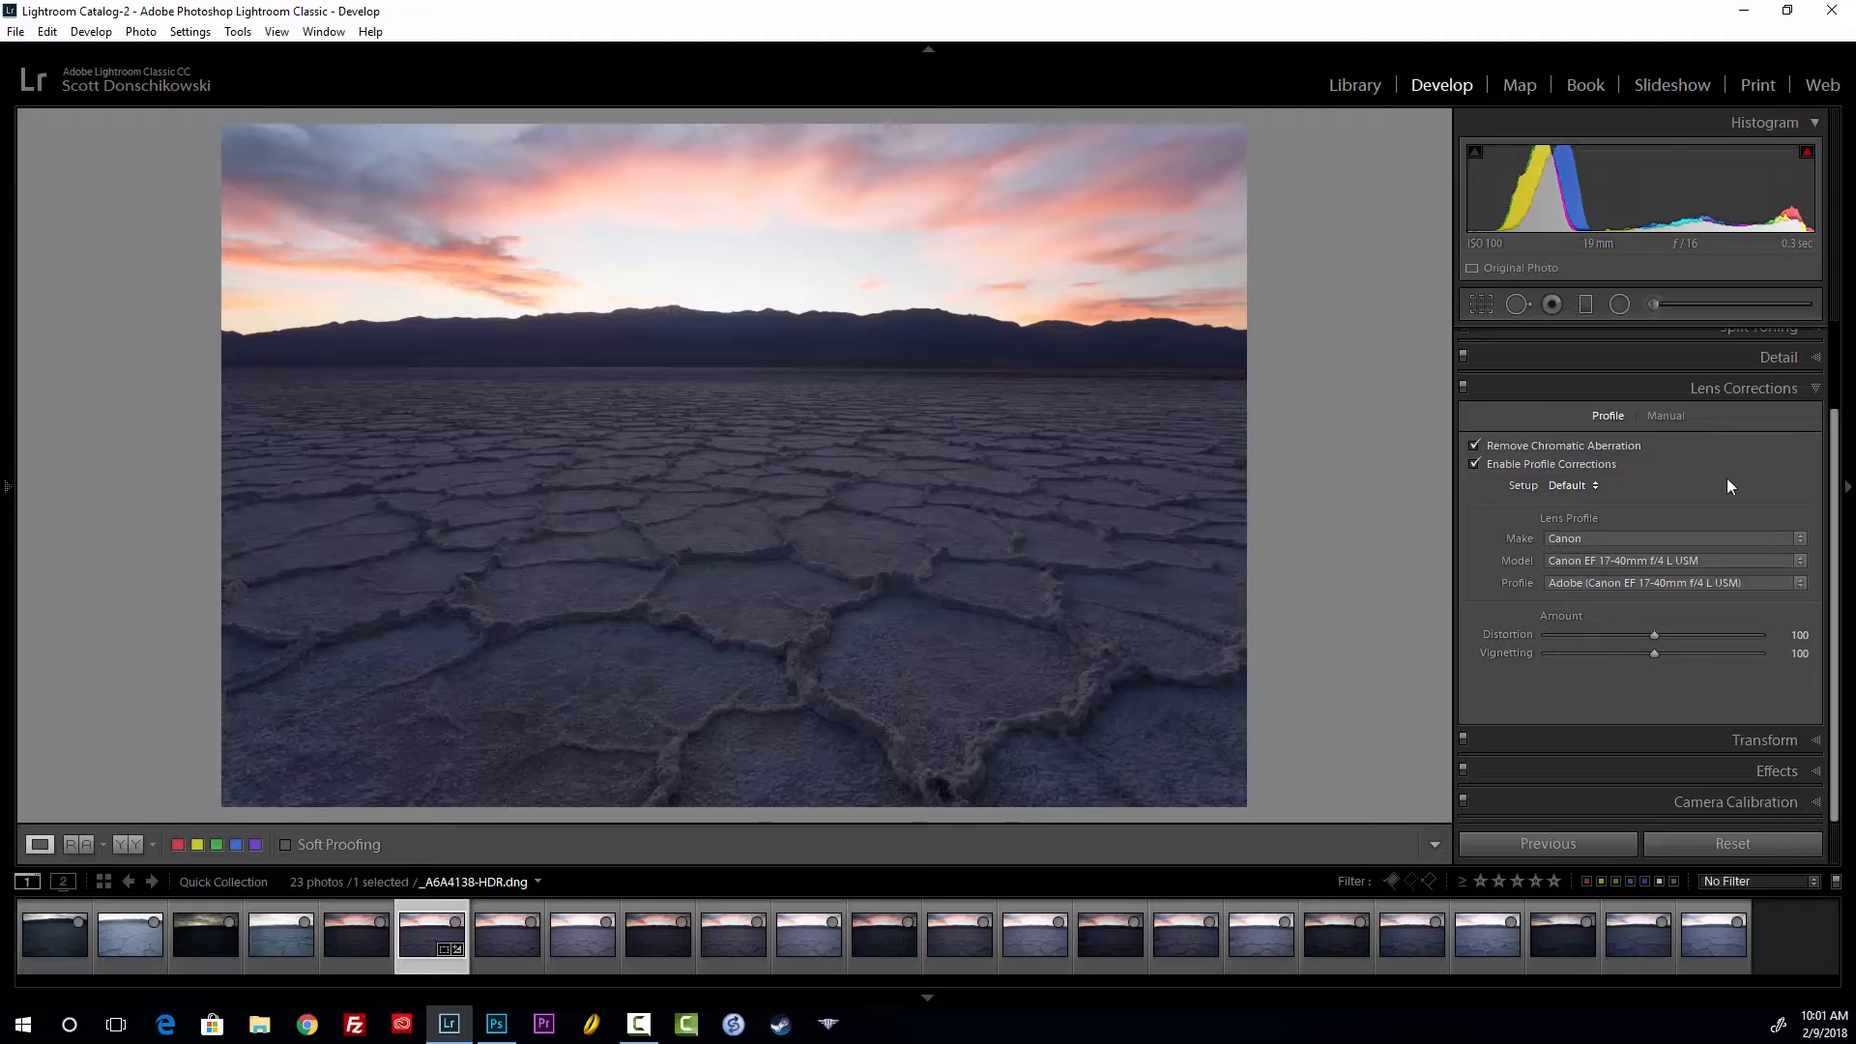
Set the HDR photo's Highlights to -100 in the basic tone adjustments
scroll(1833, 483, up, 3)
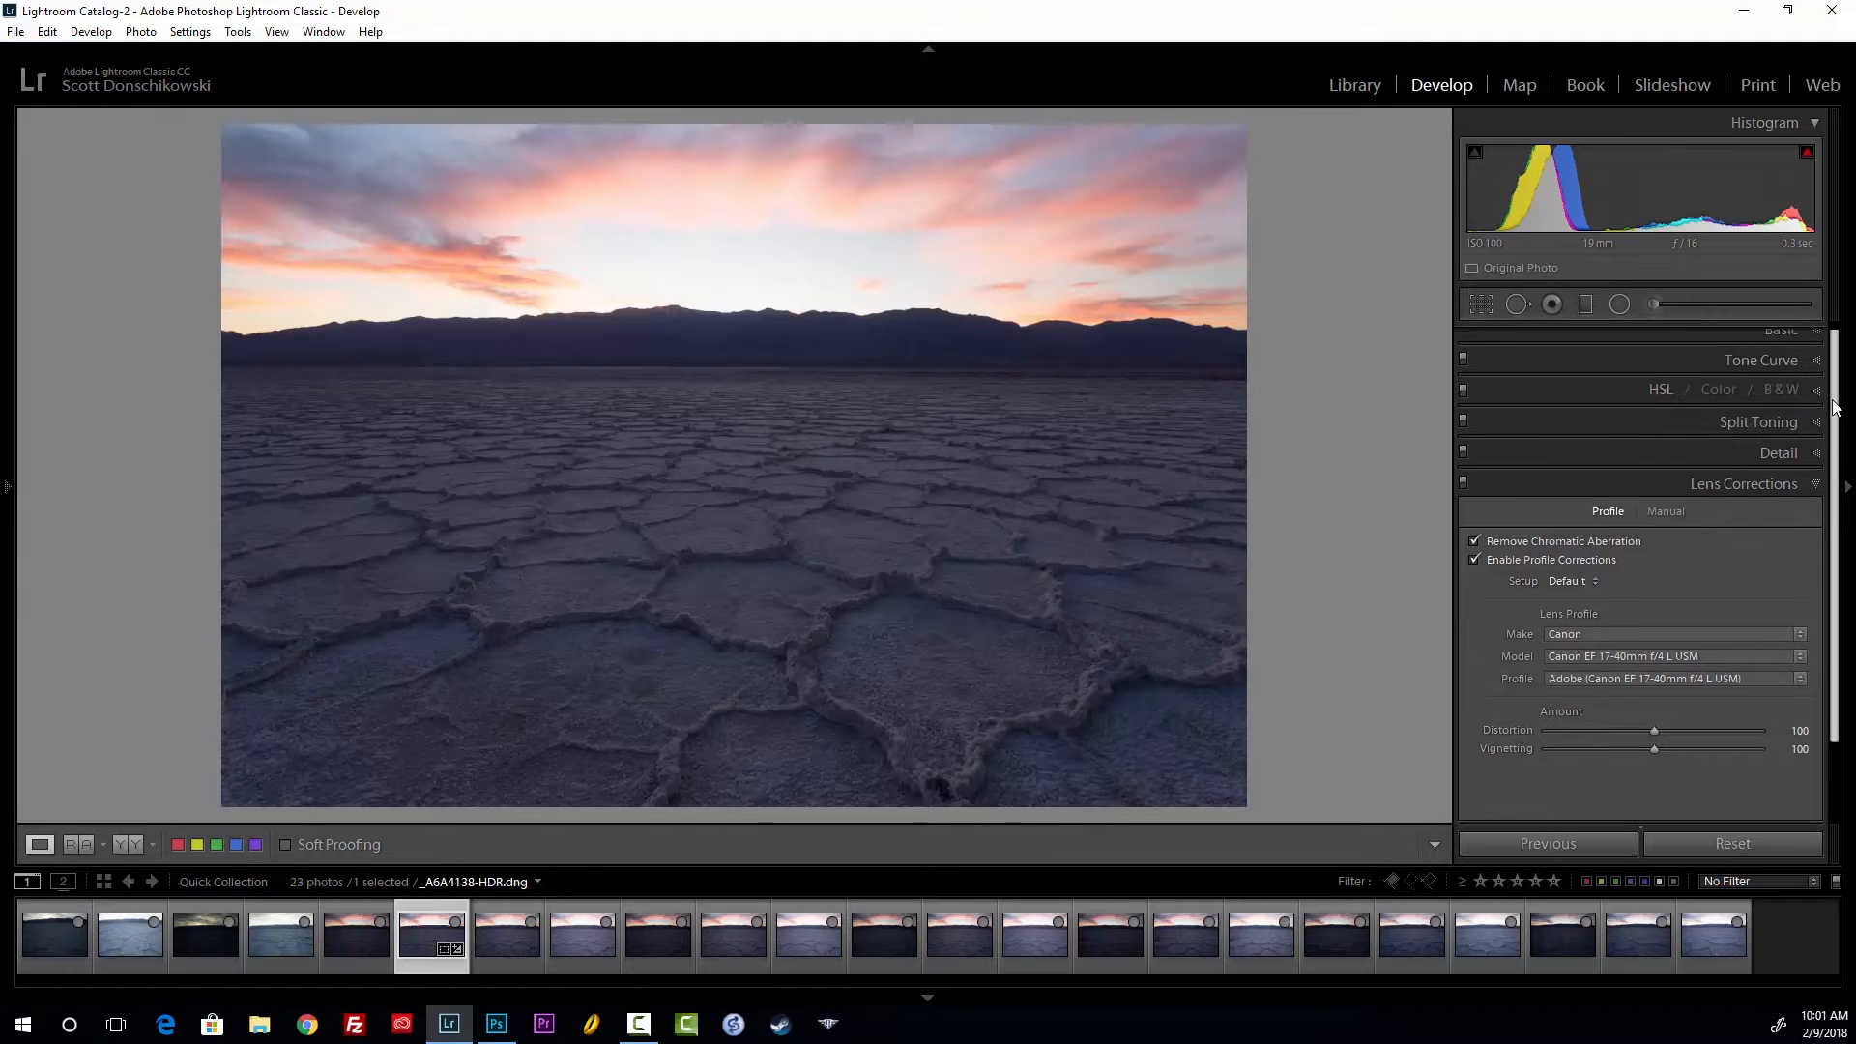
click(1769, 338)
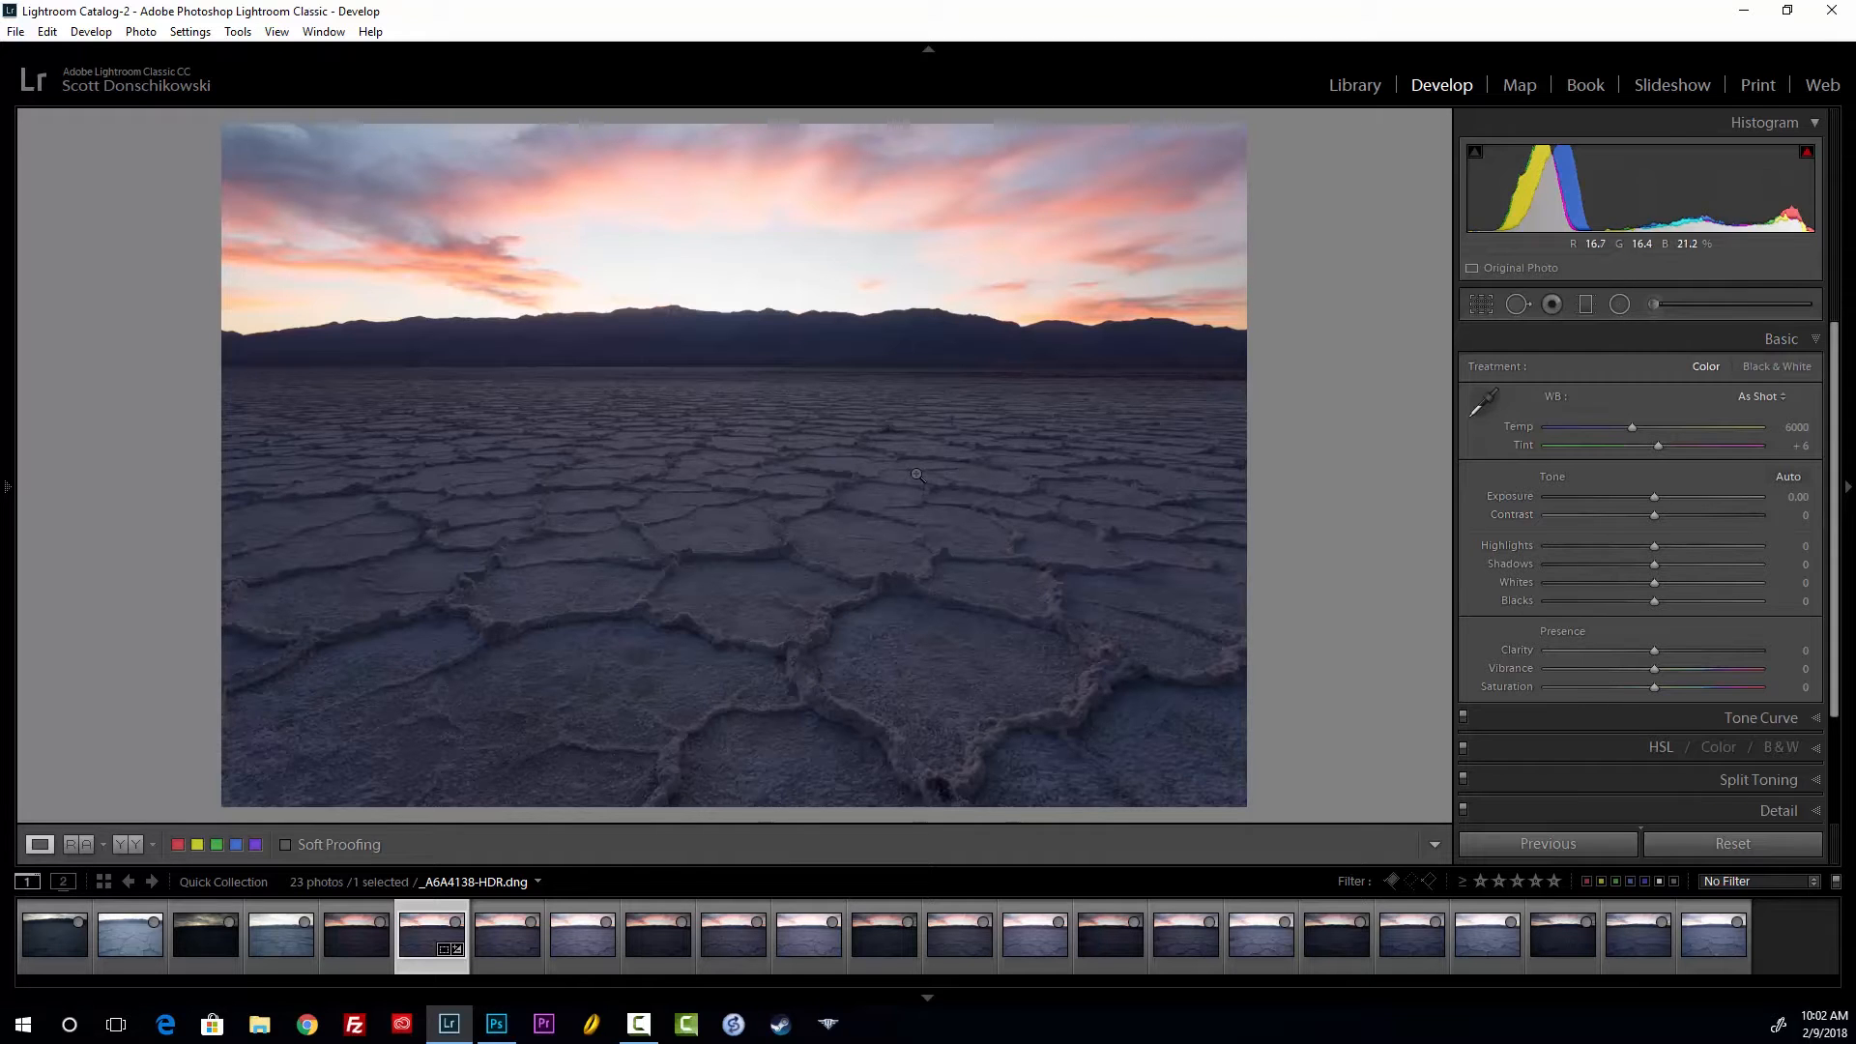
drag(1657, 545, 1515, 543)
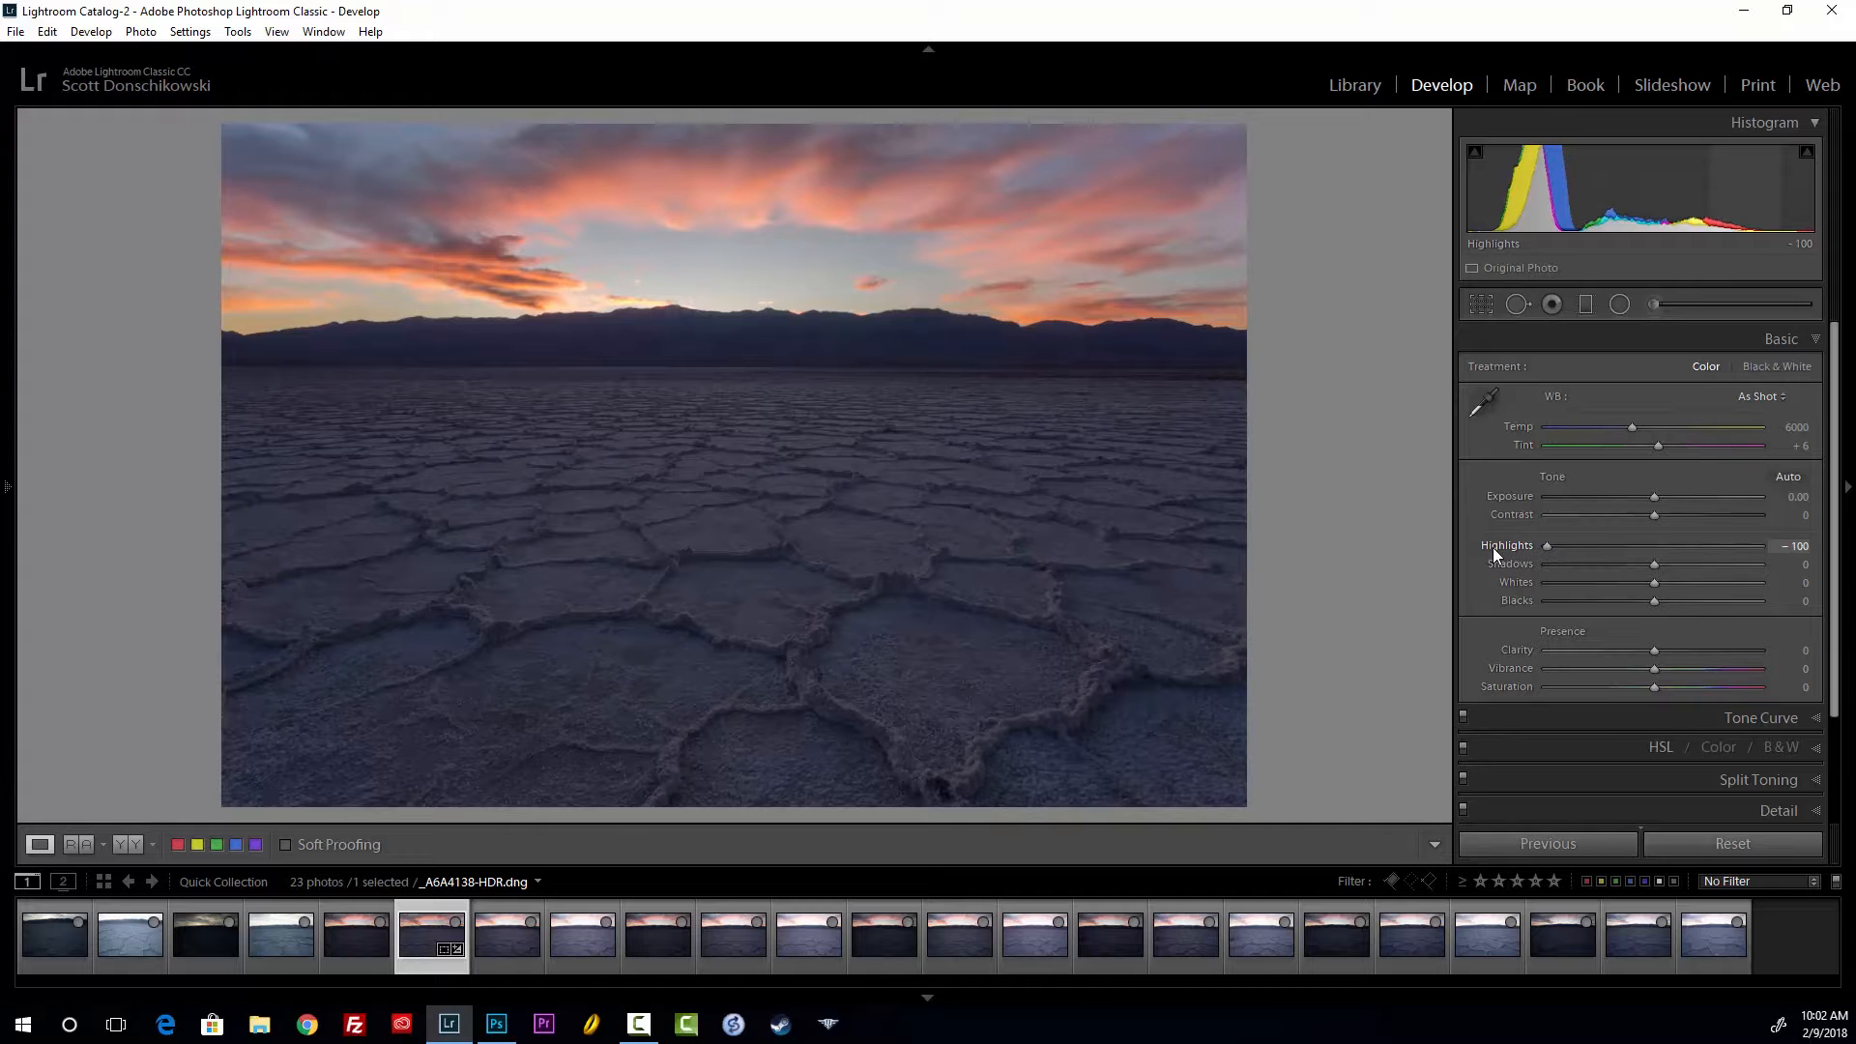
Set the HDR photo's Shadows to +100 in the basic tone adjustments
drag(1655, 565, 1828, 568)
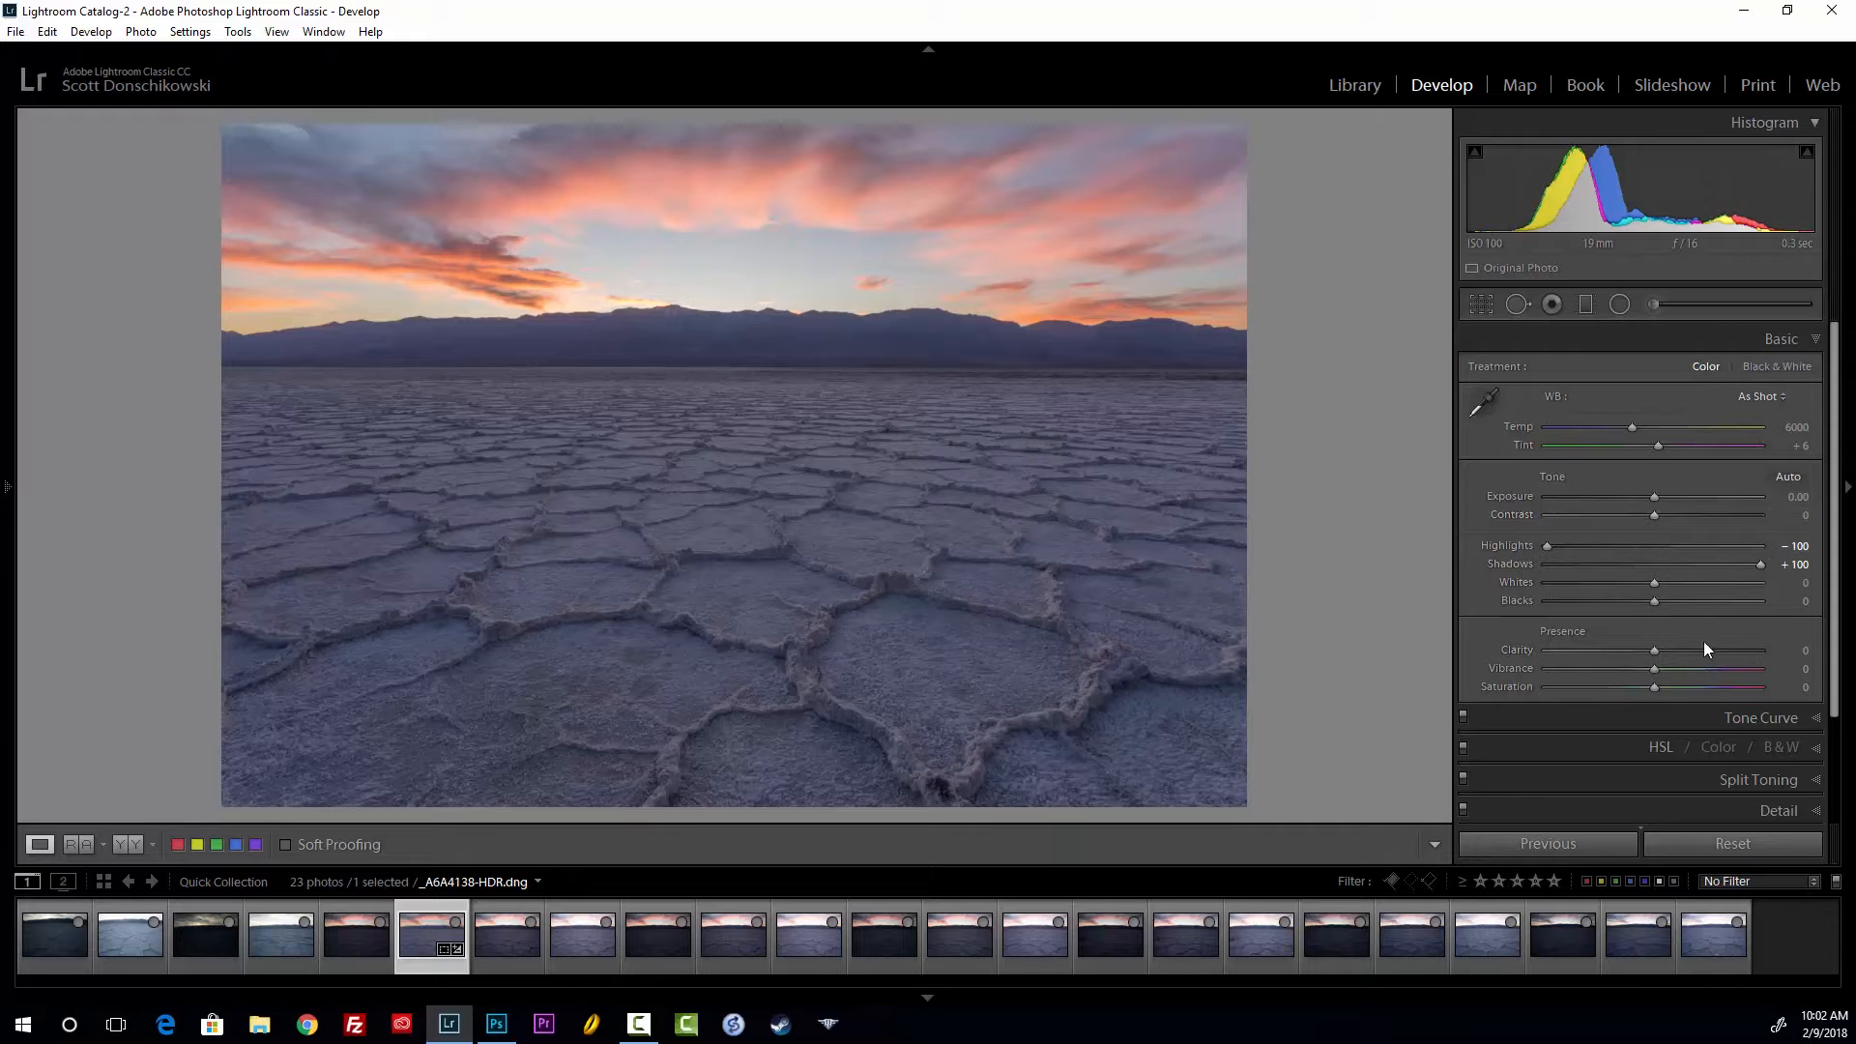
scroll(1778, 675, down, 3)
click(1757, 765)
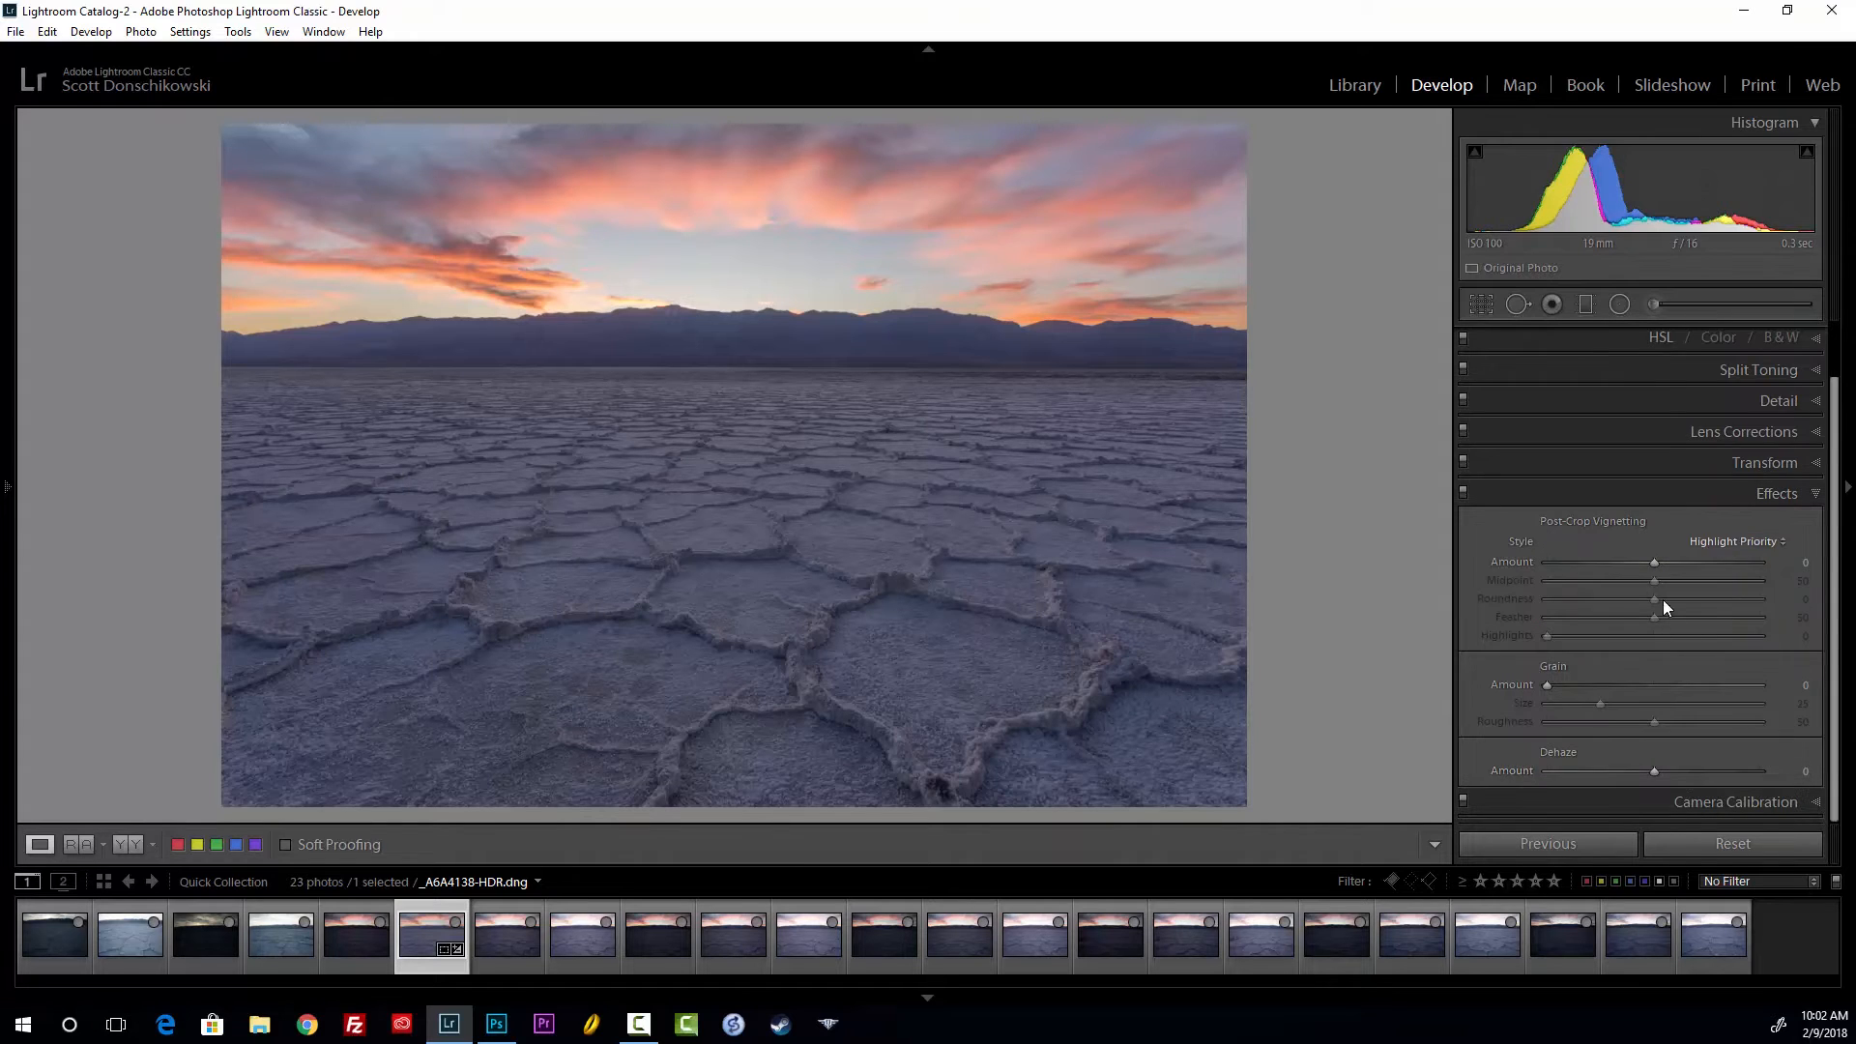
click(1759, 493)
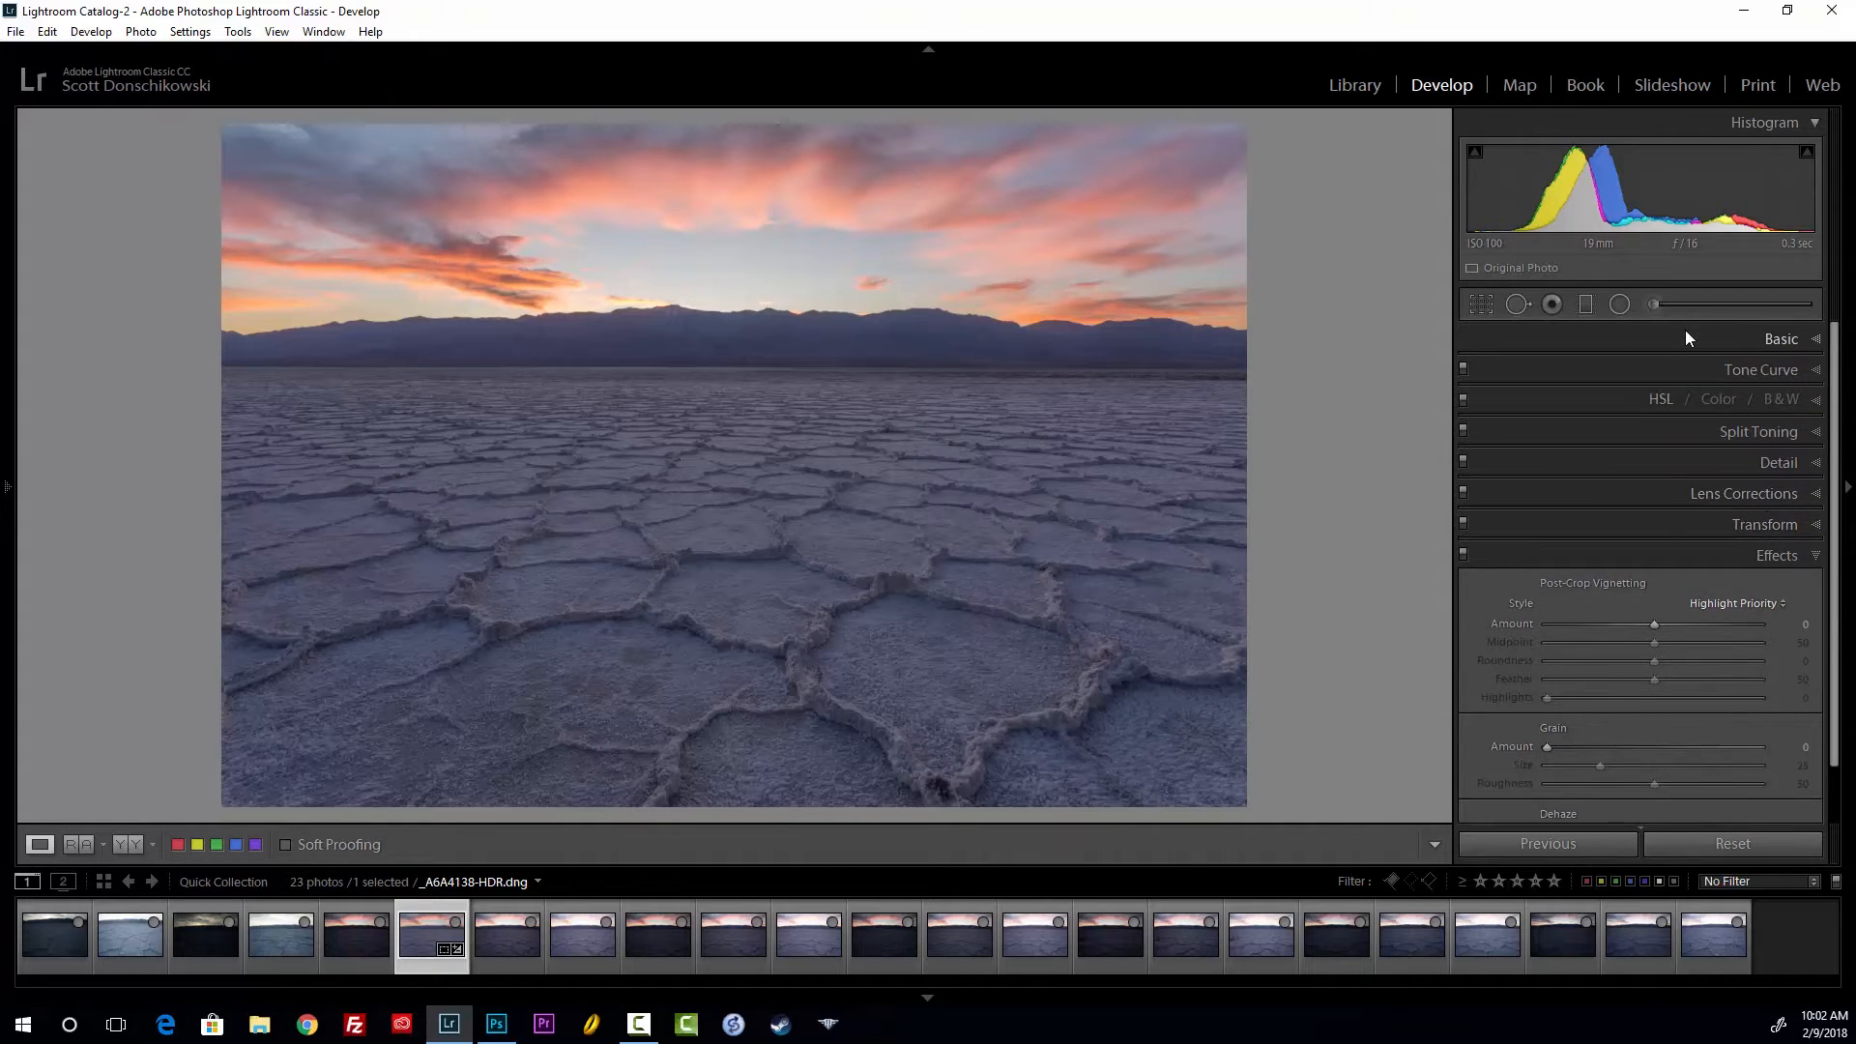
click(1684, 334)
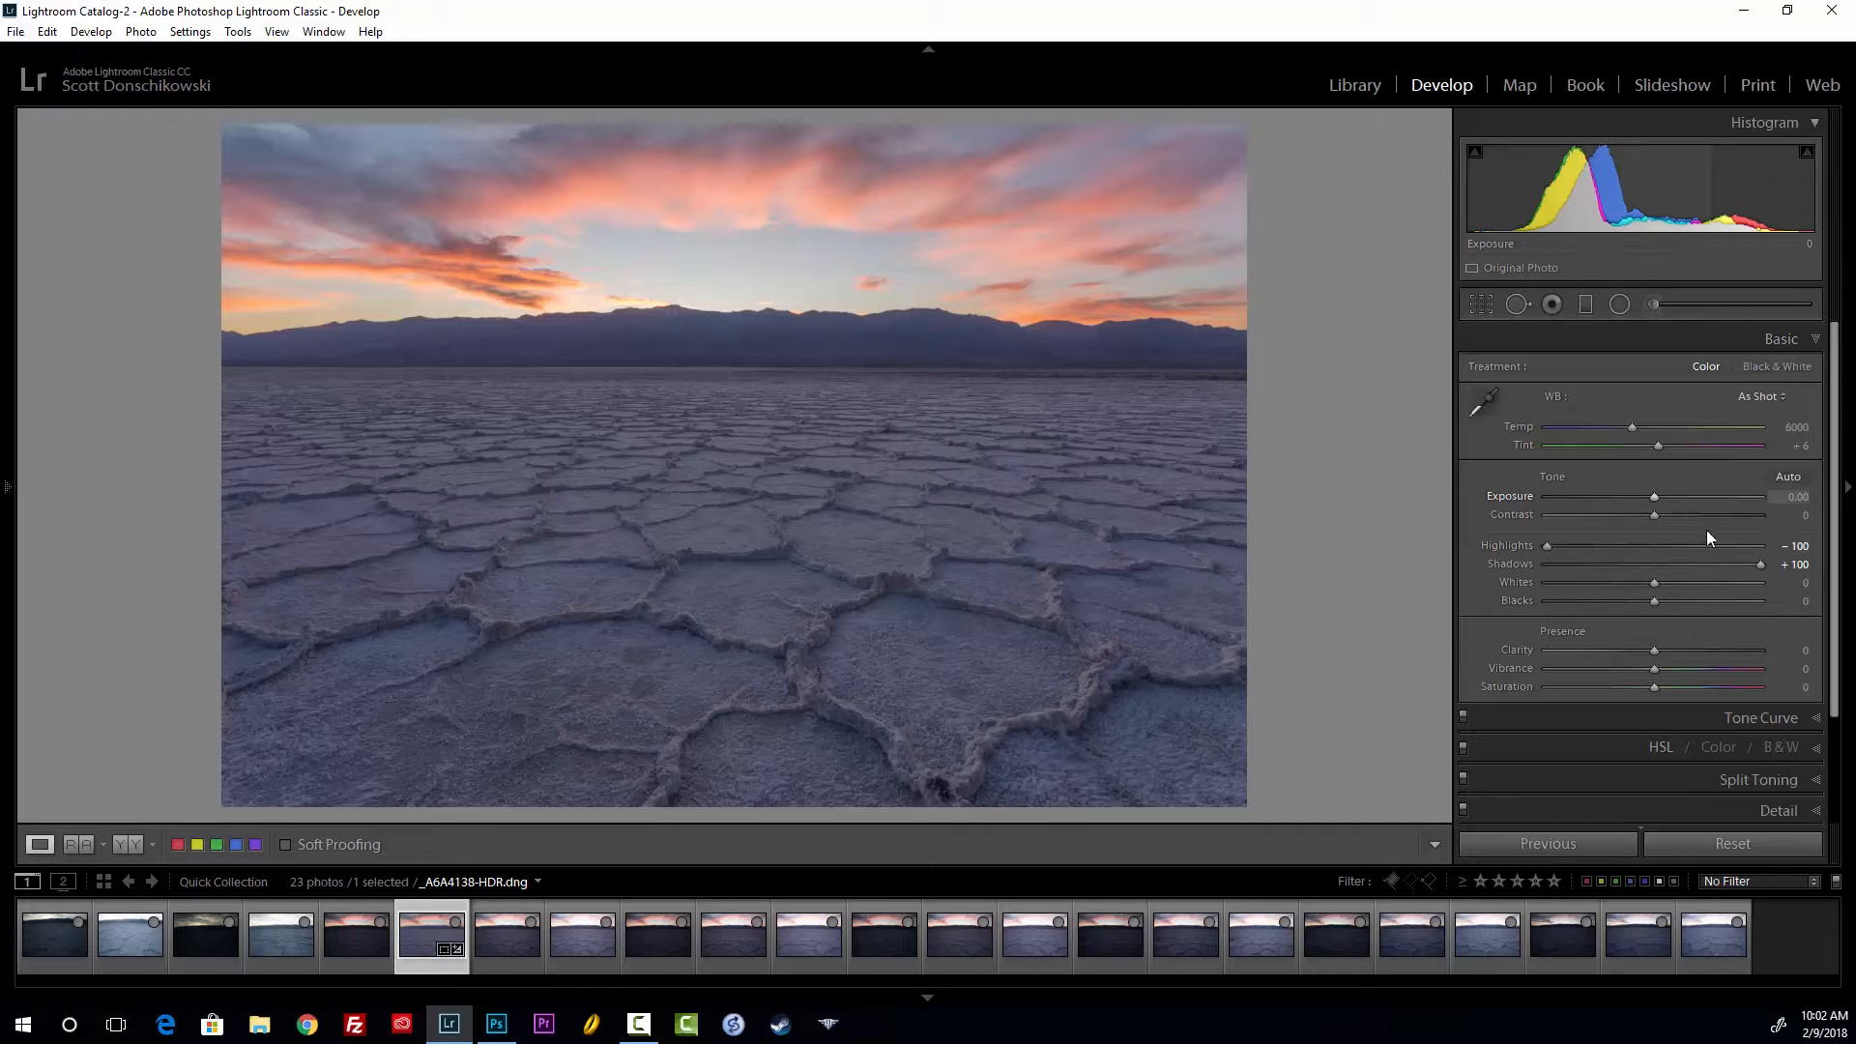
Set the HDR photo's Dehaze amount to +35 in the effects settings
scroll(1691, 512, down, 3)
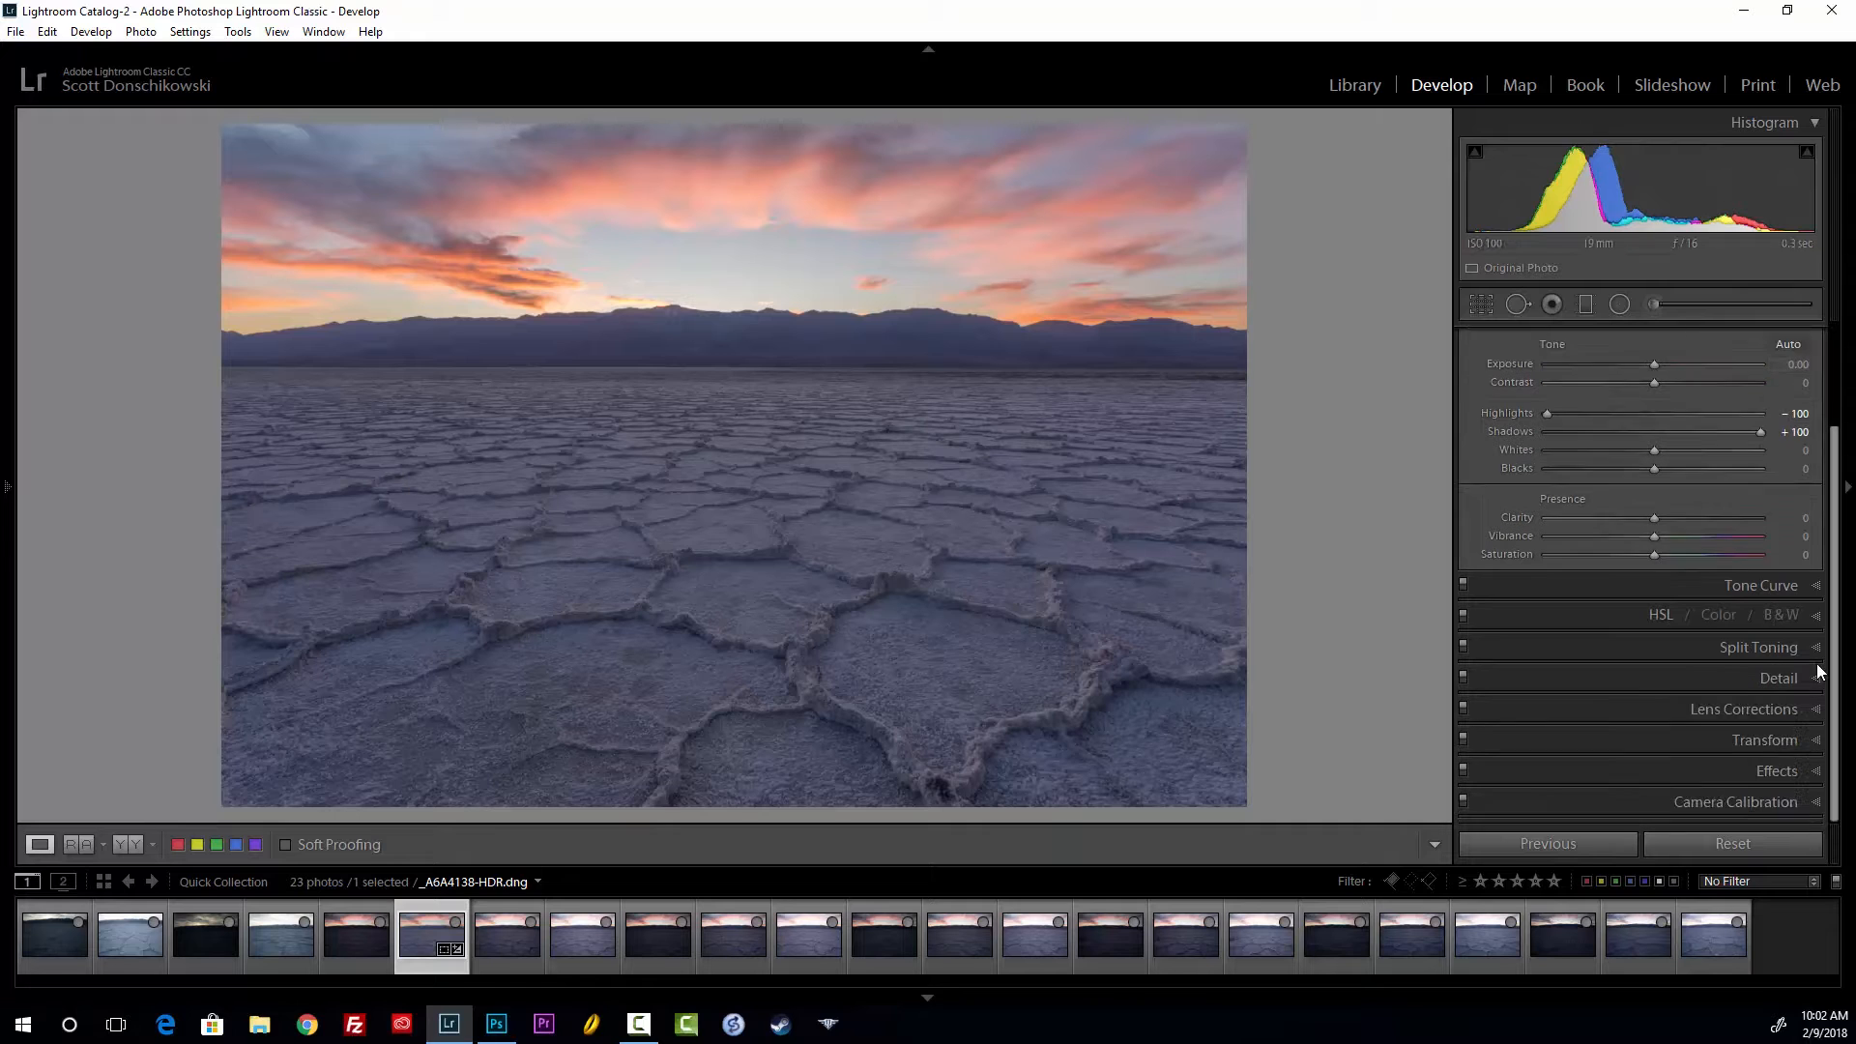
click(1696, 769)
drag(1646, 772, 1686, 779)
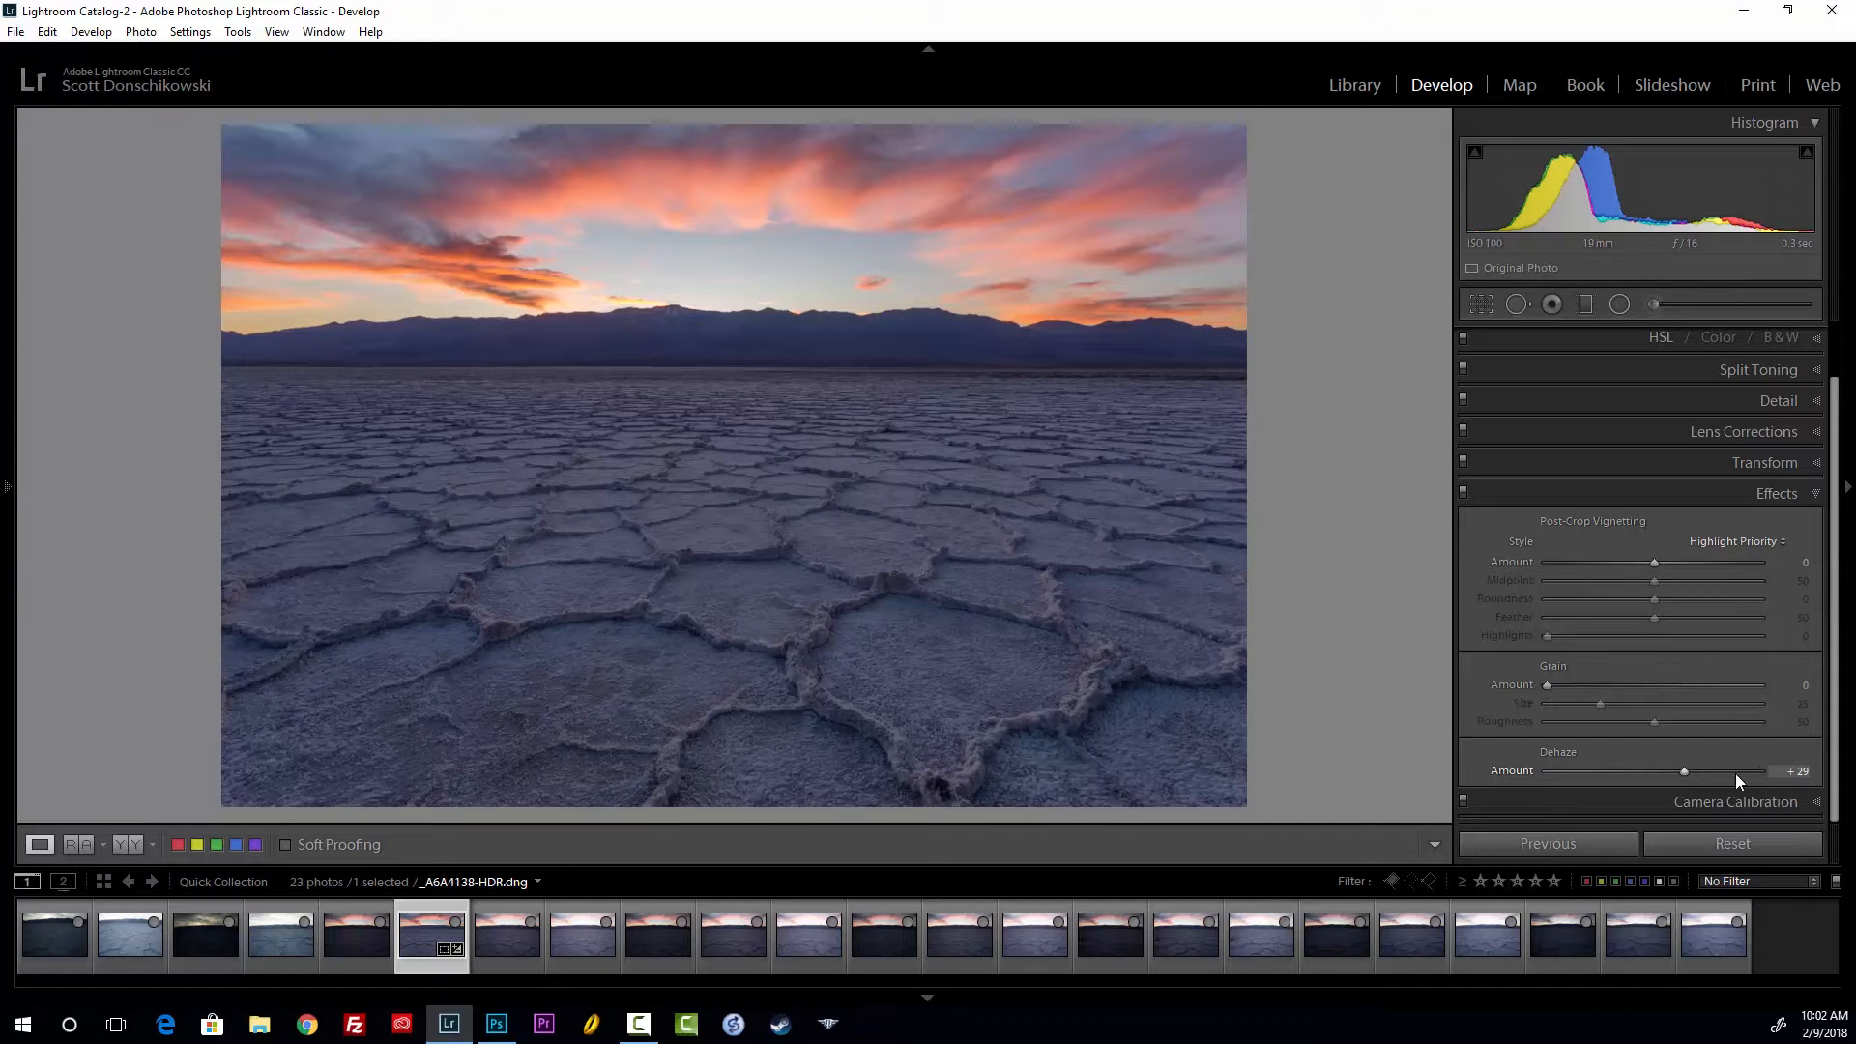
click(1795, 773)
text(35)
key(Return)
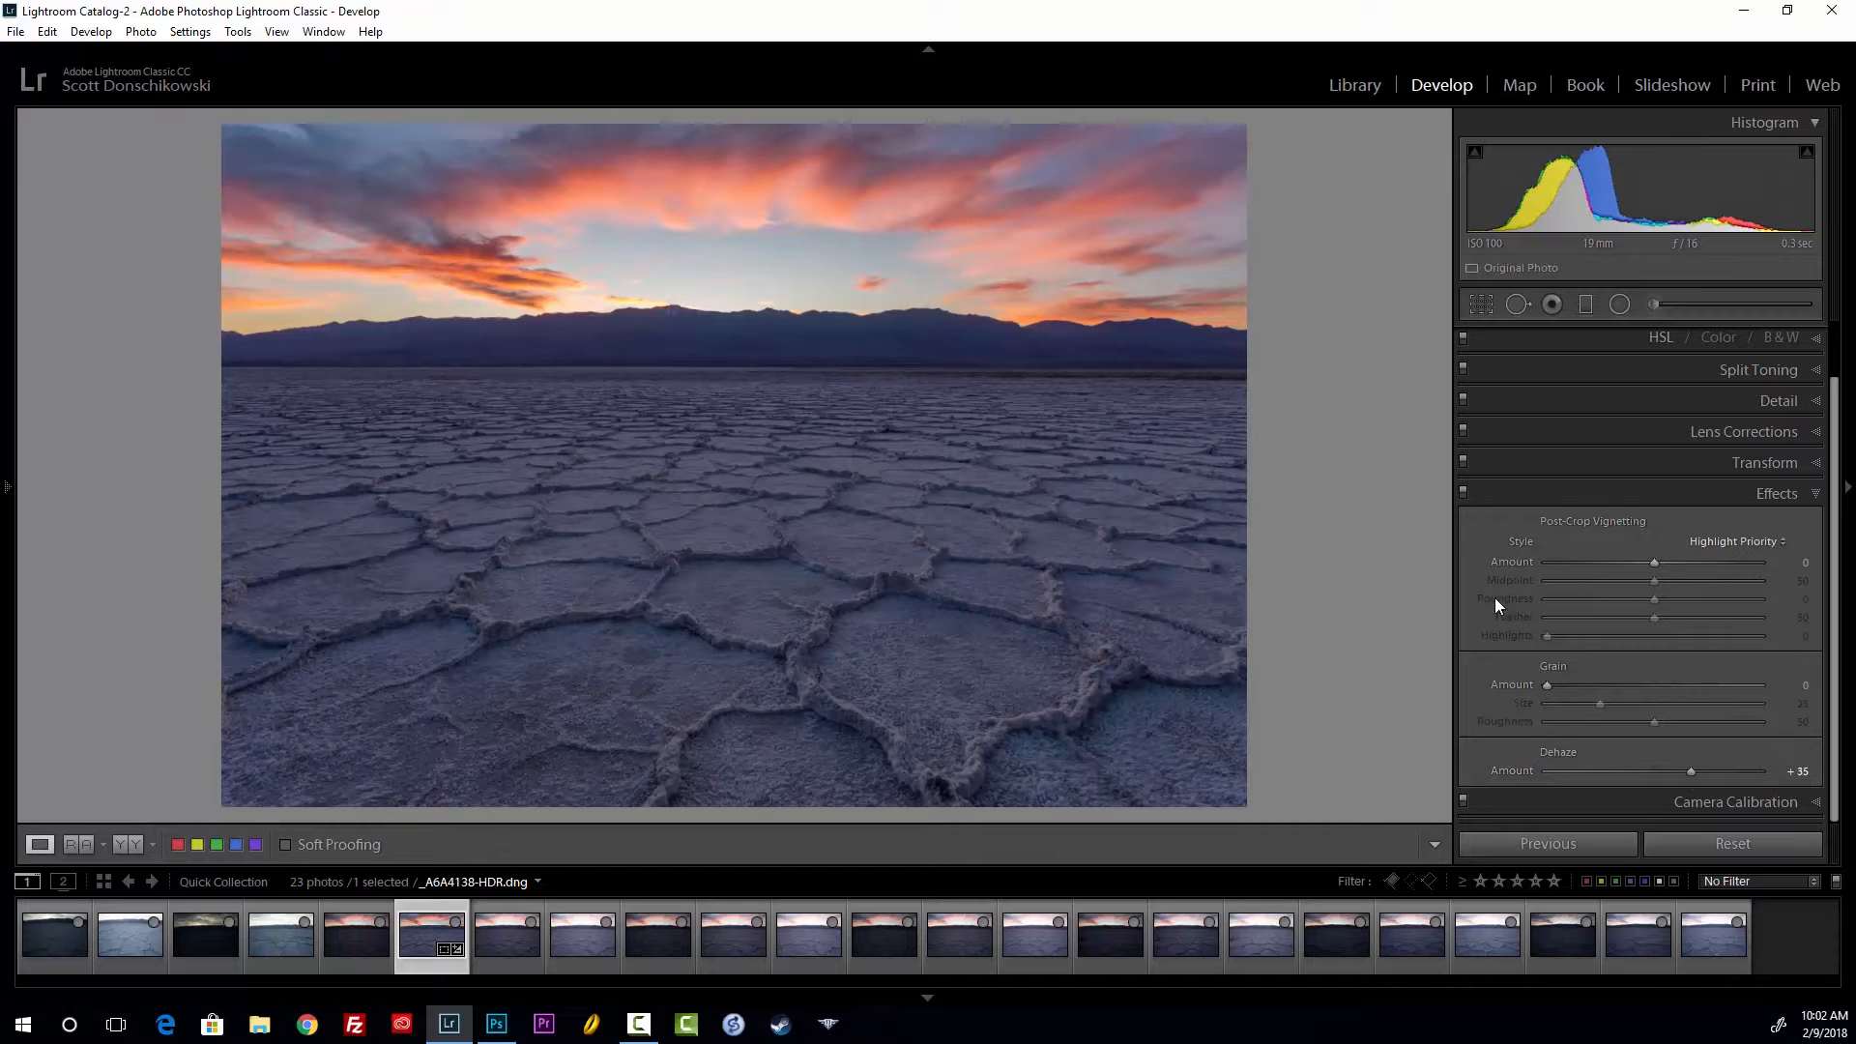
Try the Auto Upright correction in the transform settings, switch Upright back to Off, and return to the basic adjustments
scroll(1679, 584, up, 1)
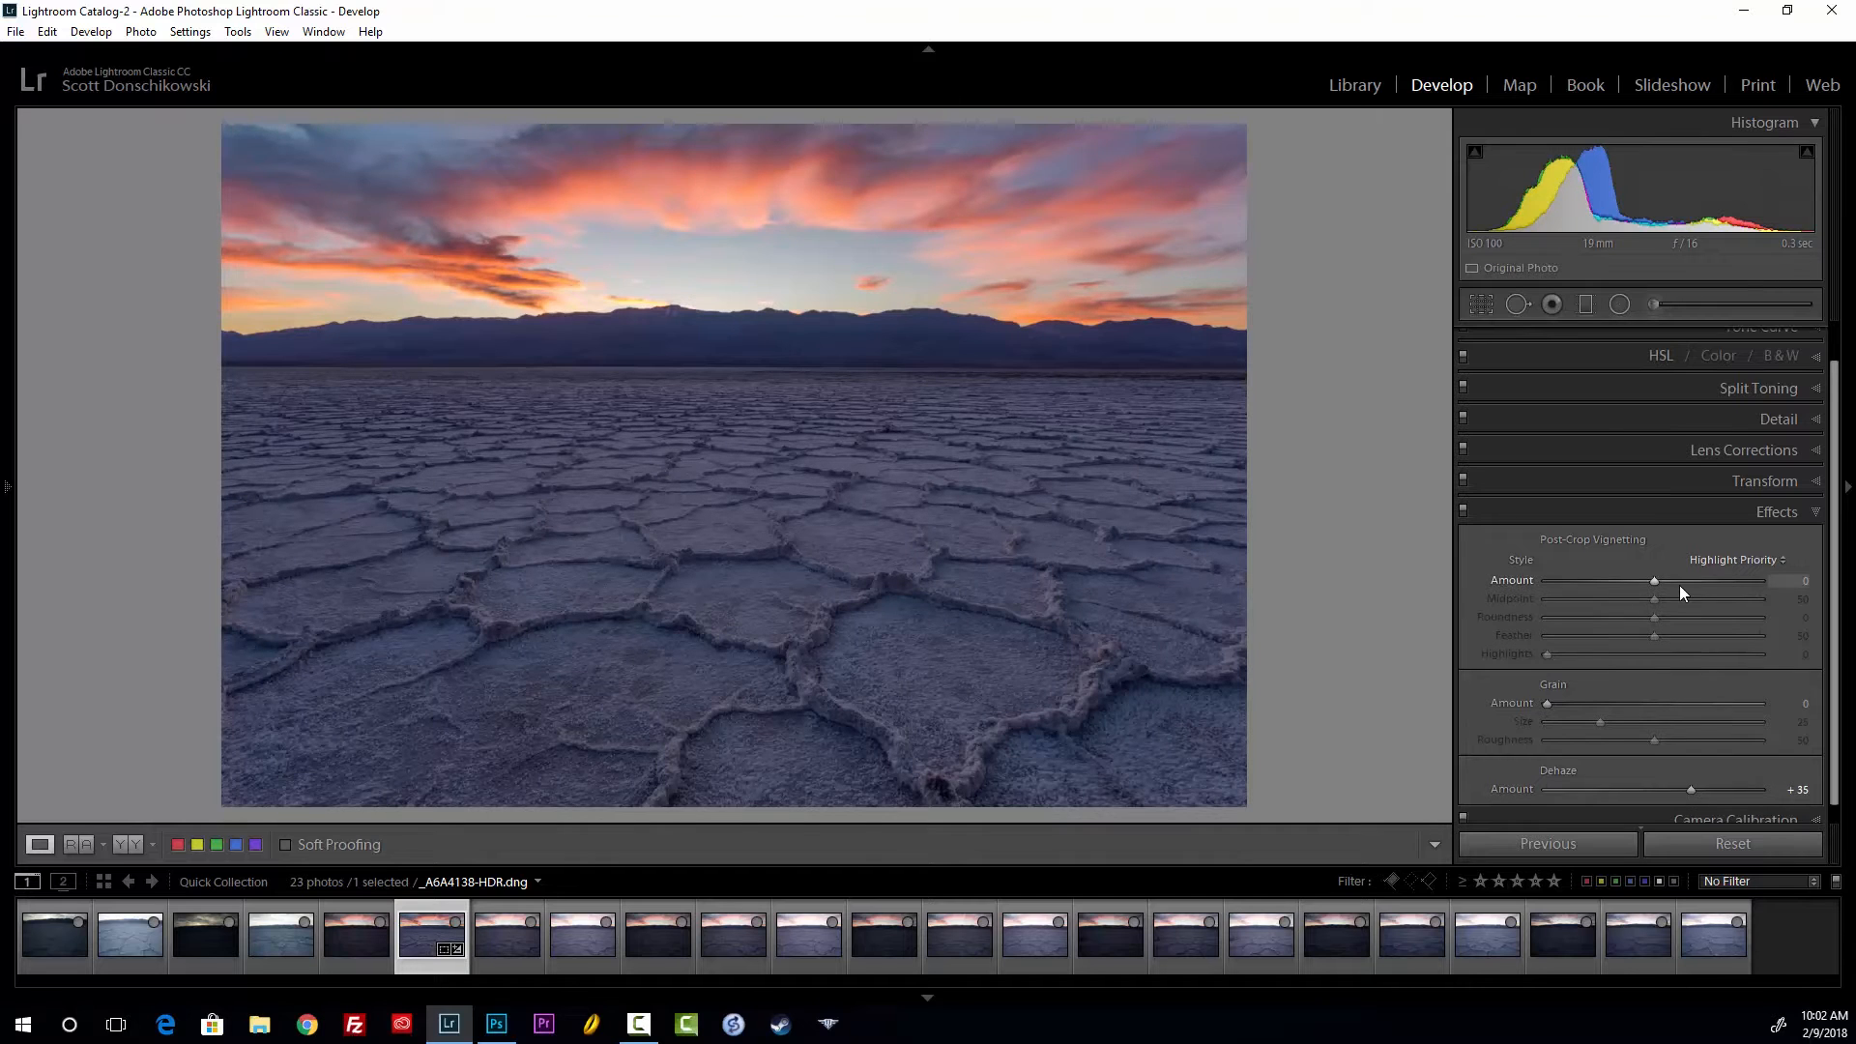
click(1724, 480)
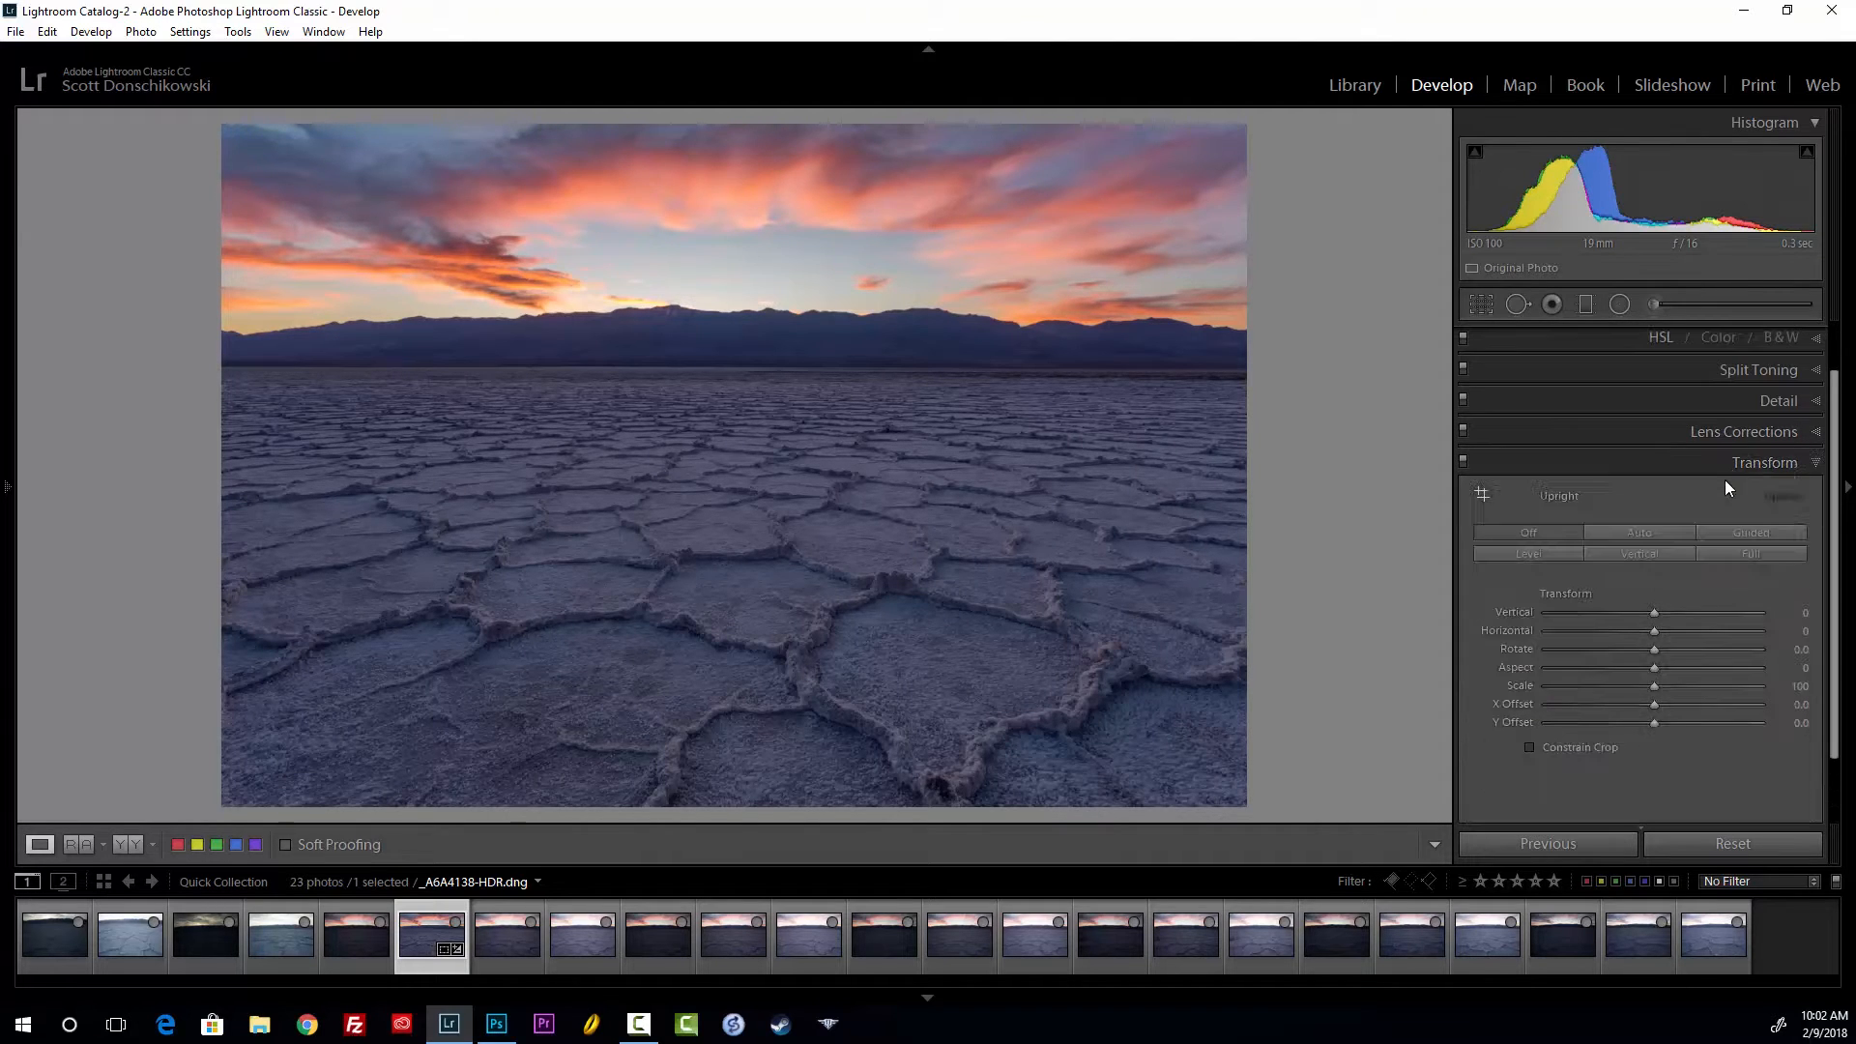
click(1624, 533)
click(1544, 531)
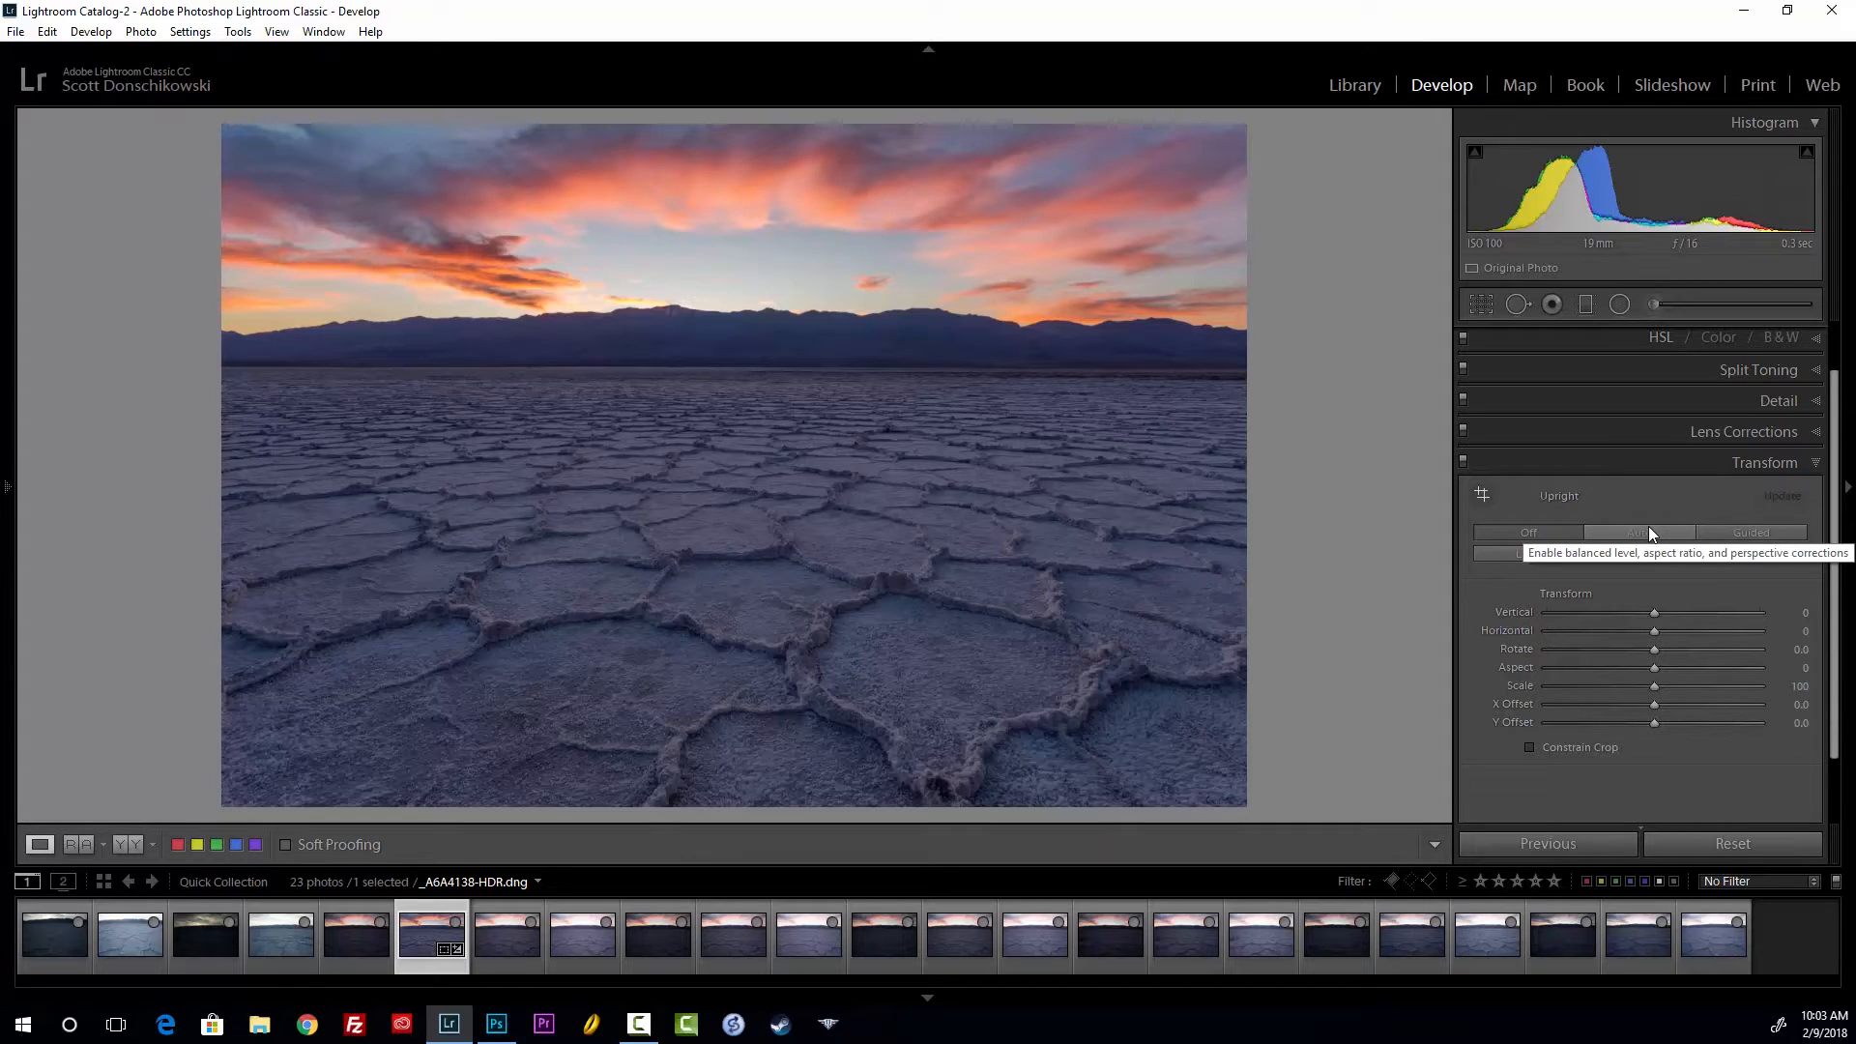
scroll(1701, 667, down, 2)
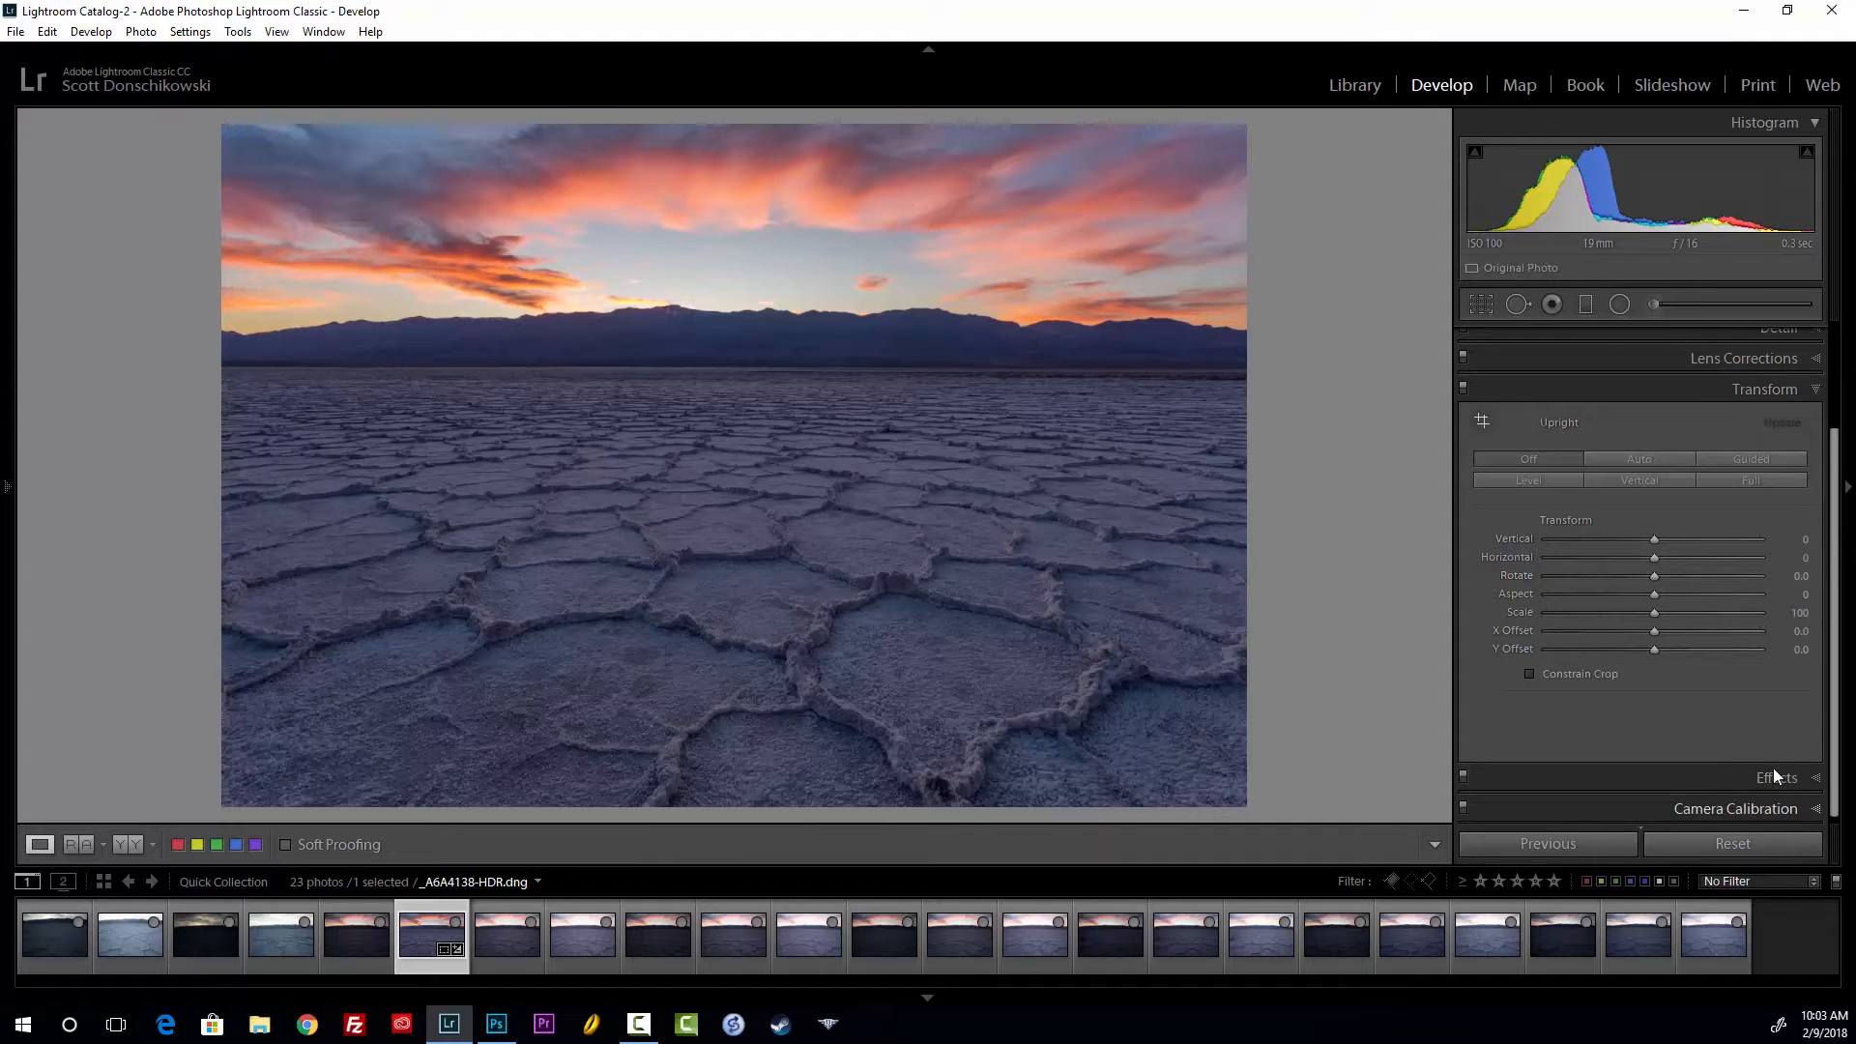
scroll(1764, 628, up, 1)
click(1778, 421)
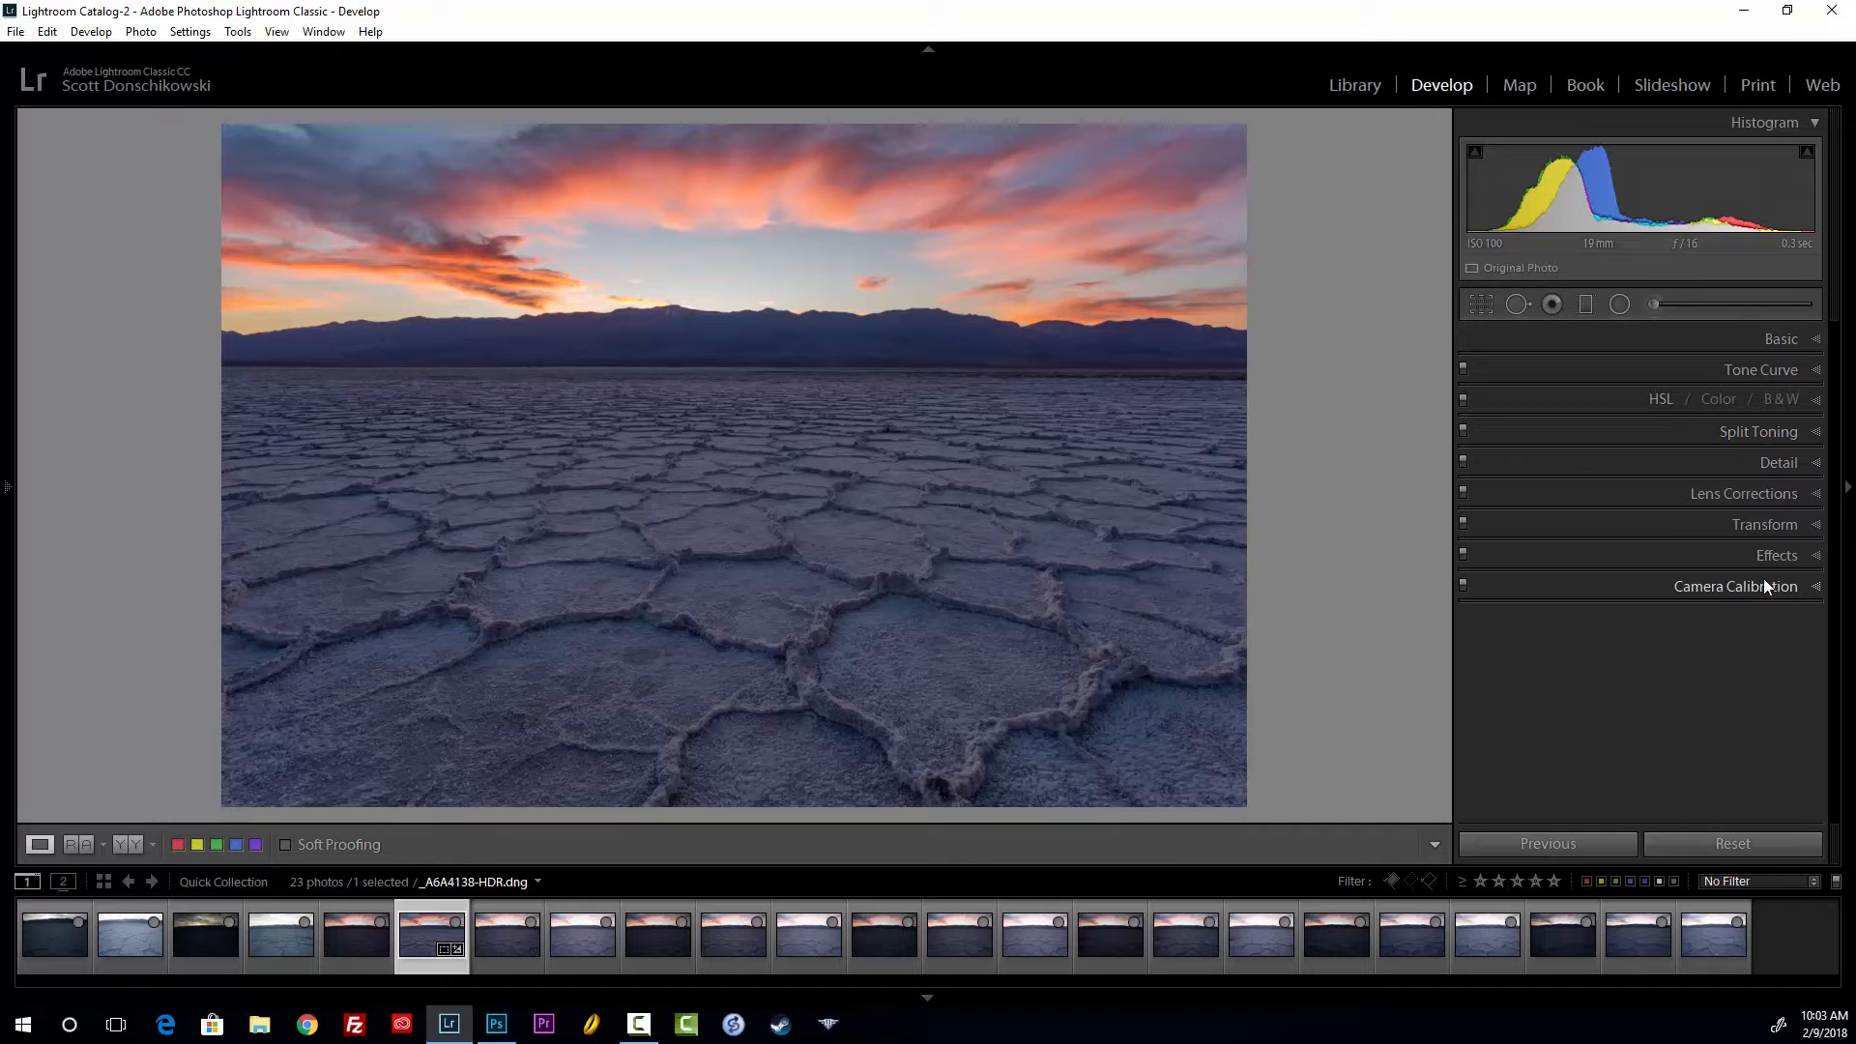
click(1722, 338)
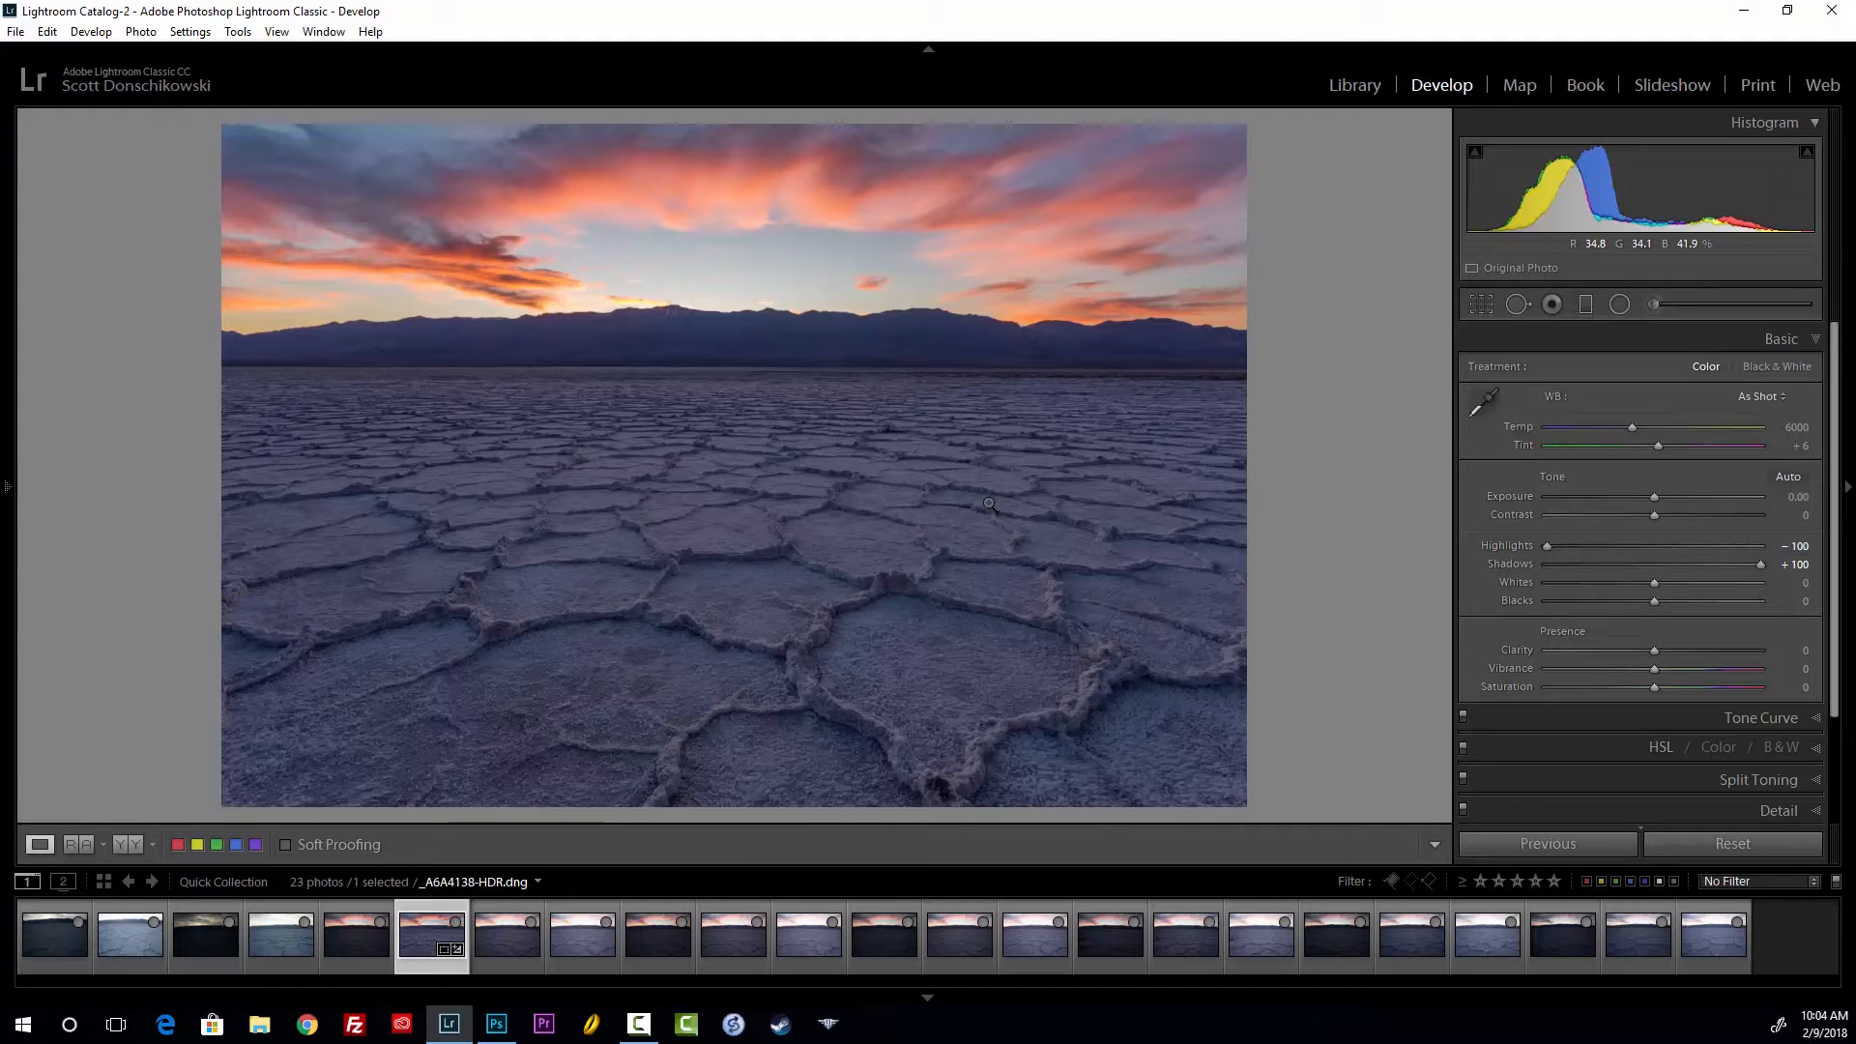
Add a straight graduated filter with neutral Clarity, running upward from just below the horizon to the mountain tops
click(1585, 305)
drag(1650, 567, 1696, 570)
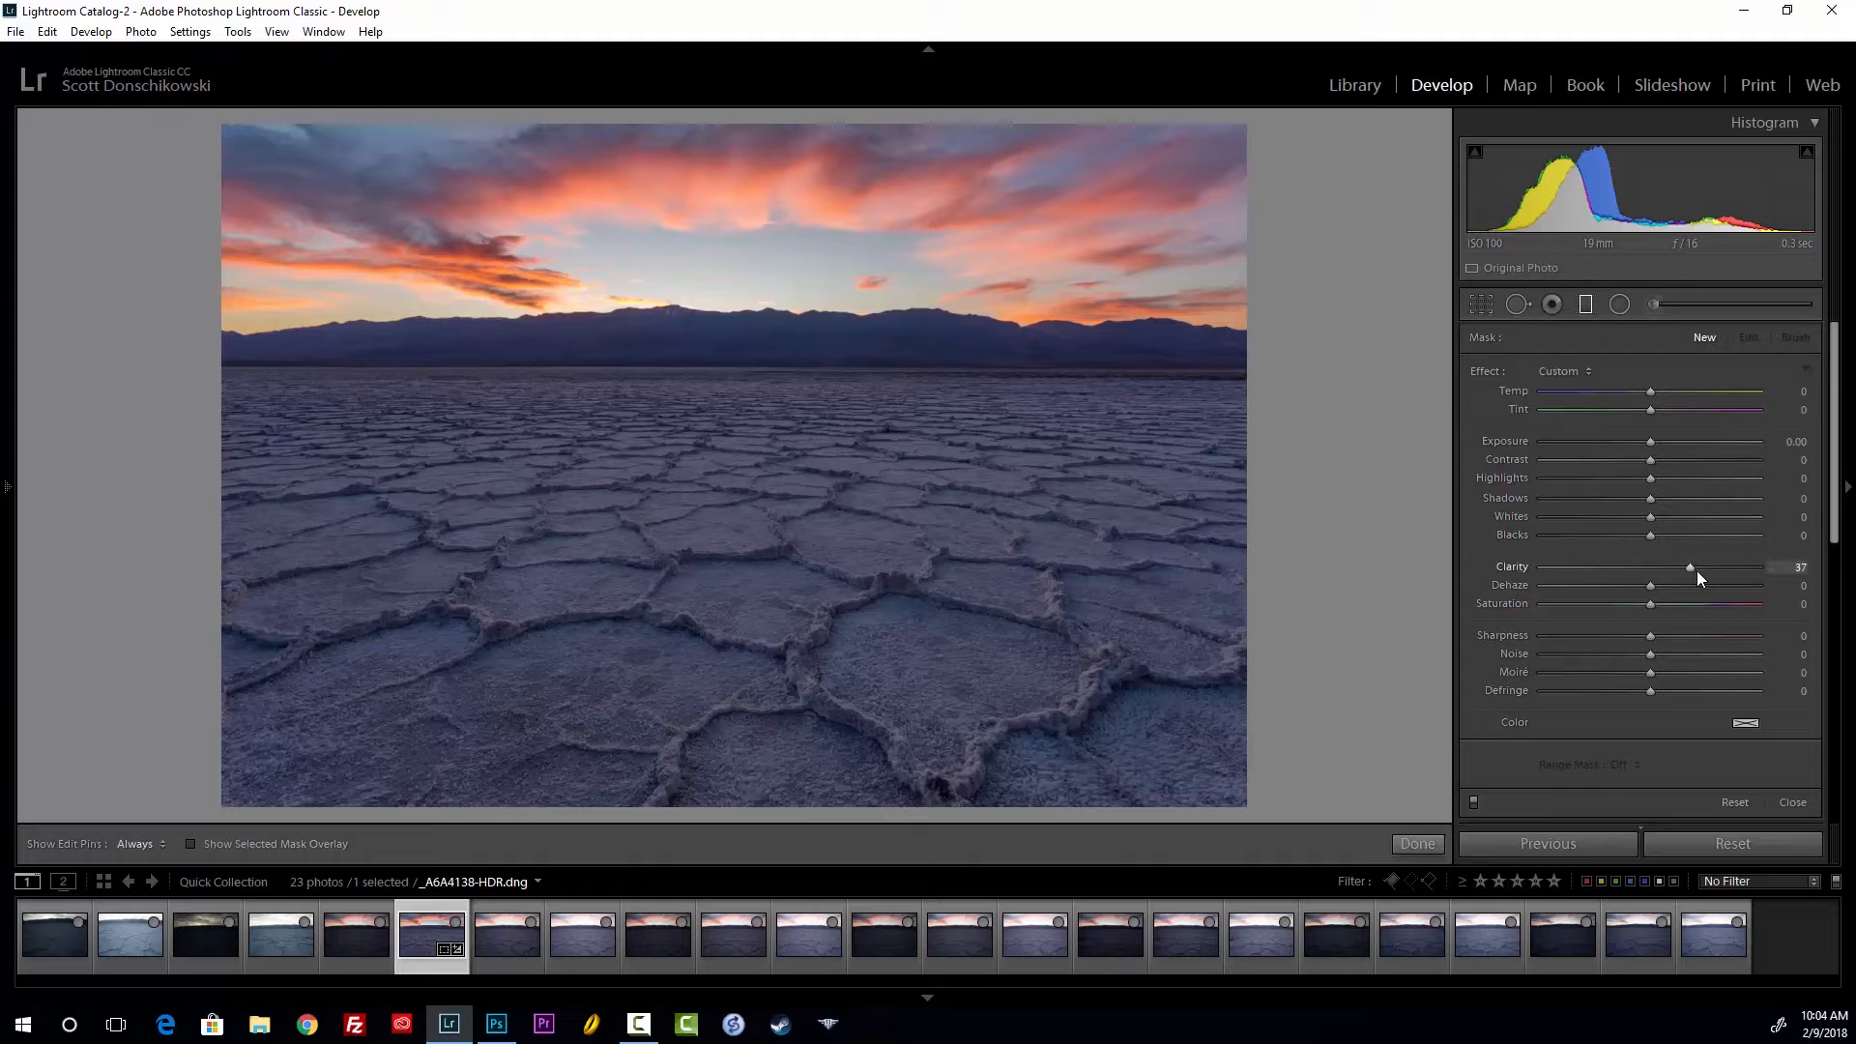
double_click(1690, 568)
key(shift)
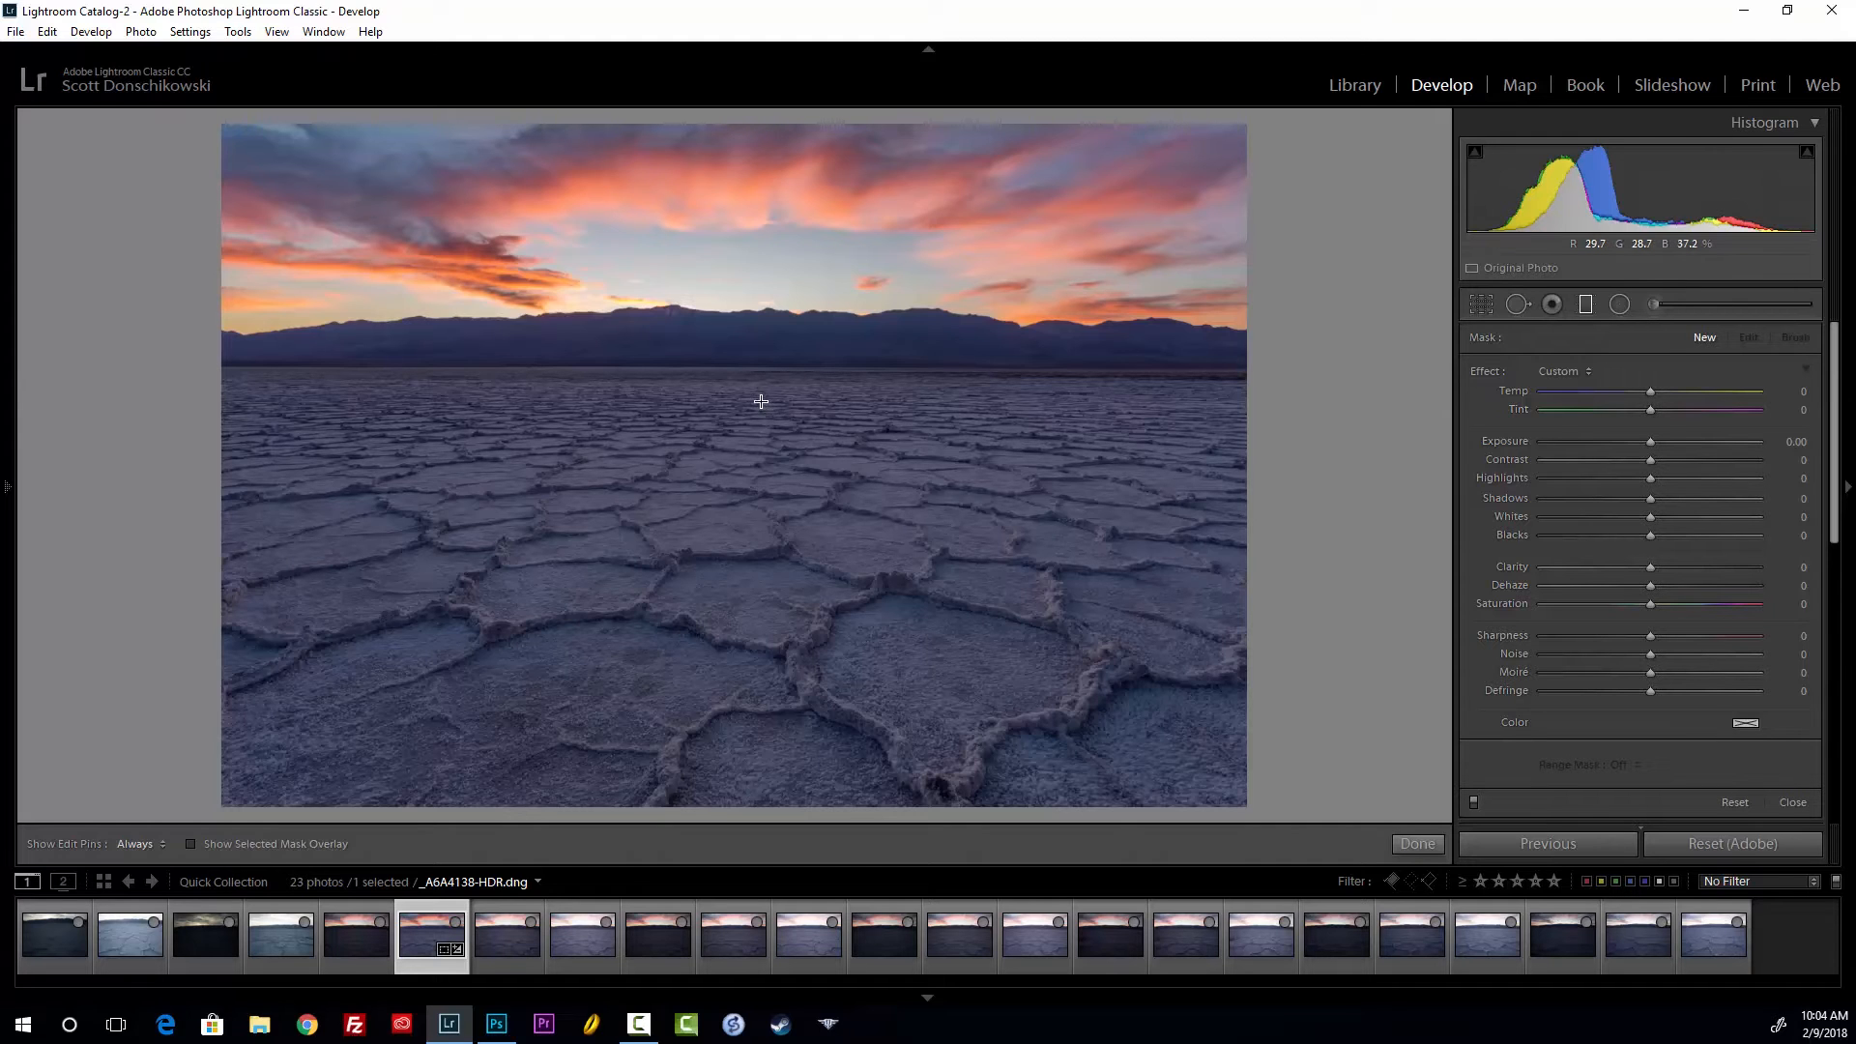
drag(761, 401, 755, 318)
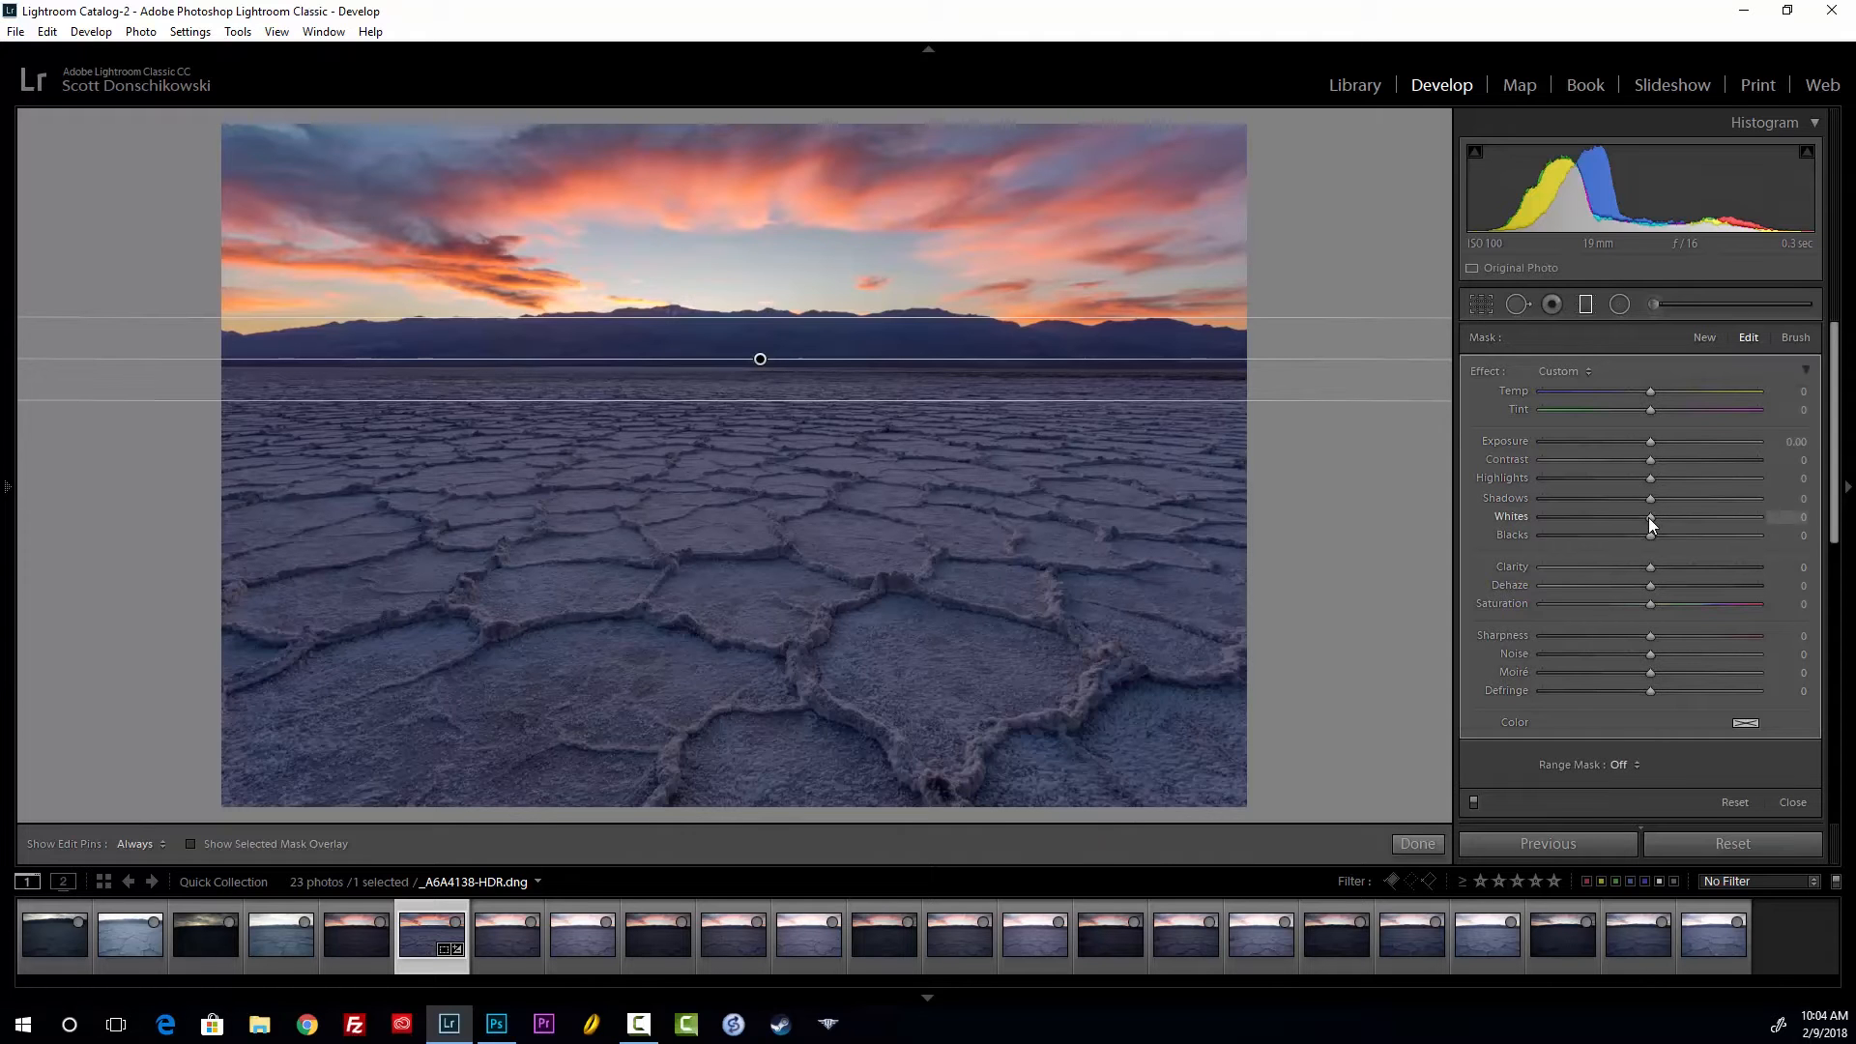
Set the graduated filter's Whites to 100 and Exposure to 0.50 to brighten the salt flats, and finish editing the filter
drag(1674, 519, 1773, 506)
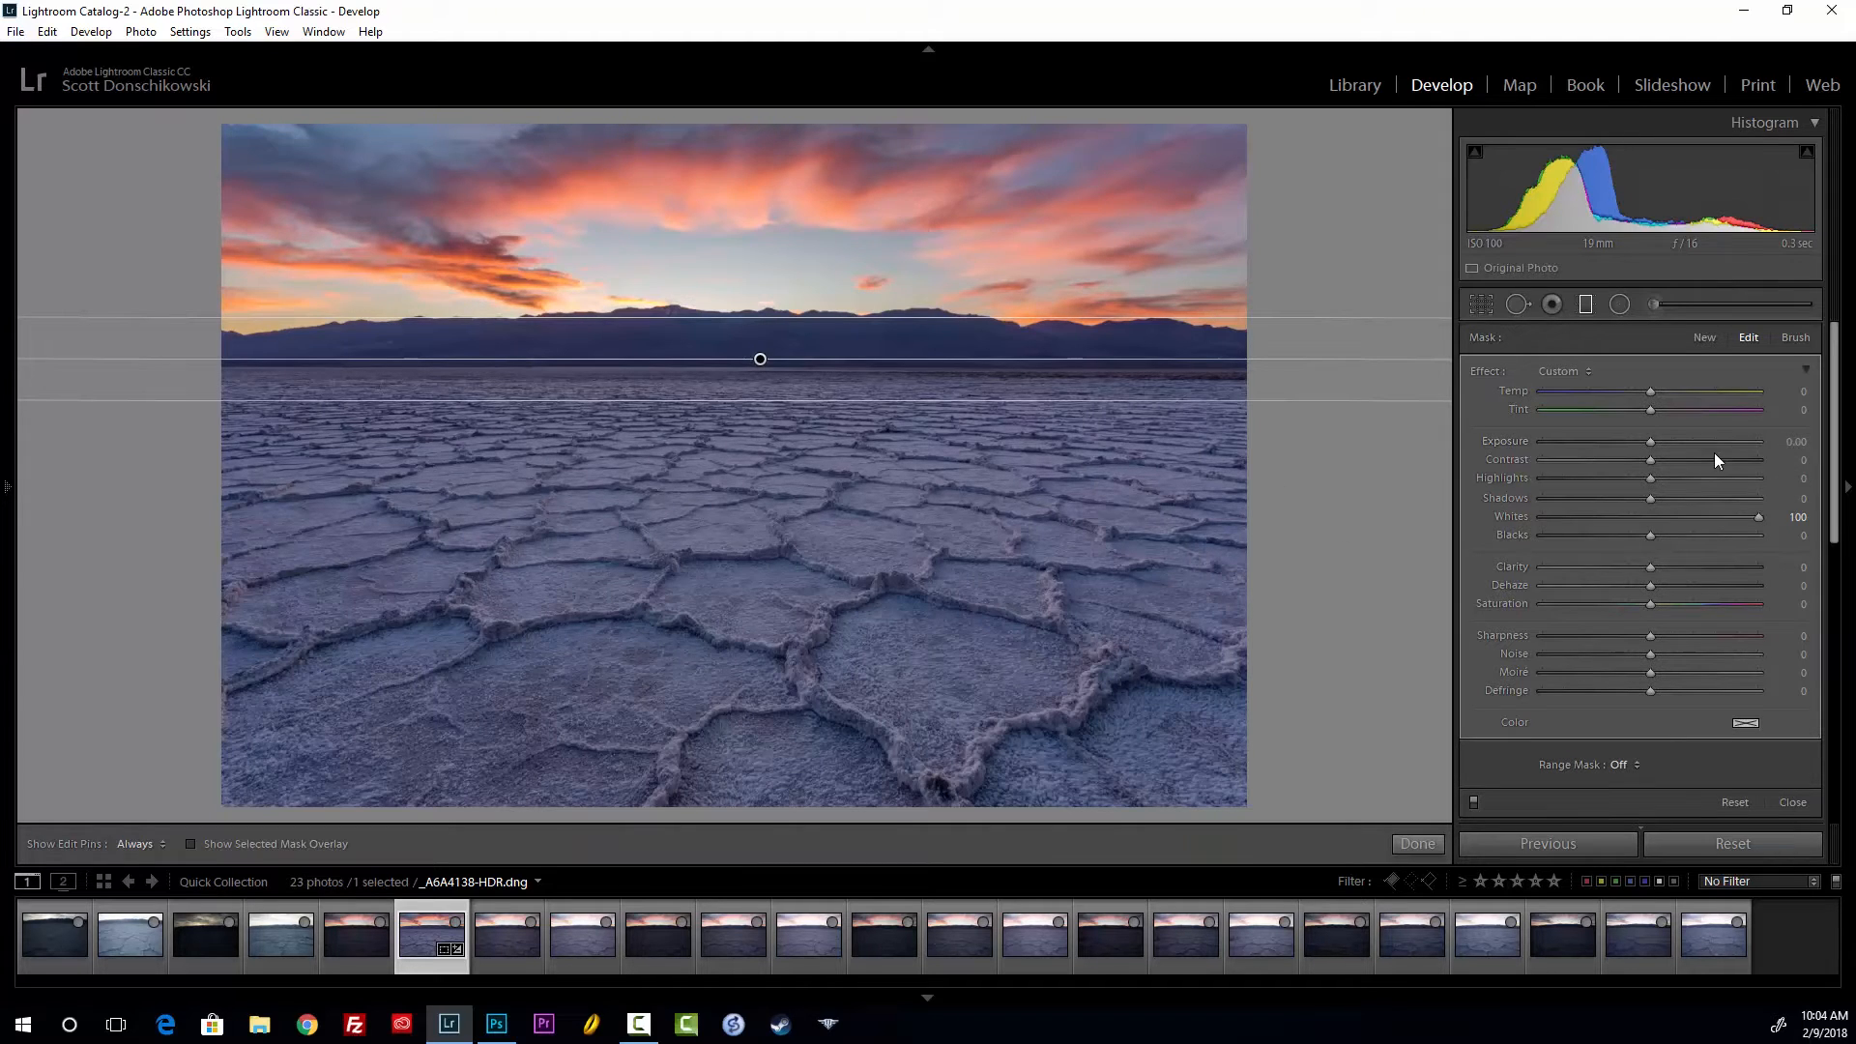
click(1790, 442)
text(.5)
key(Return)
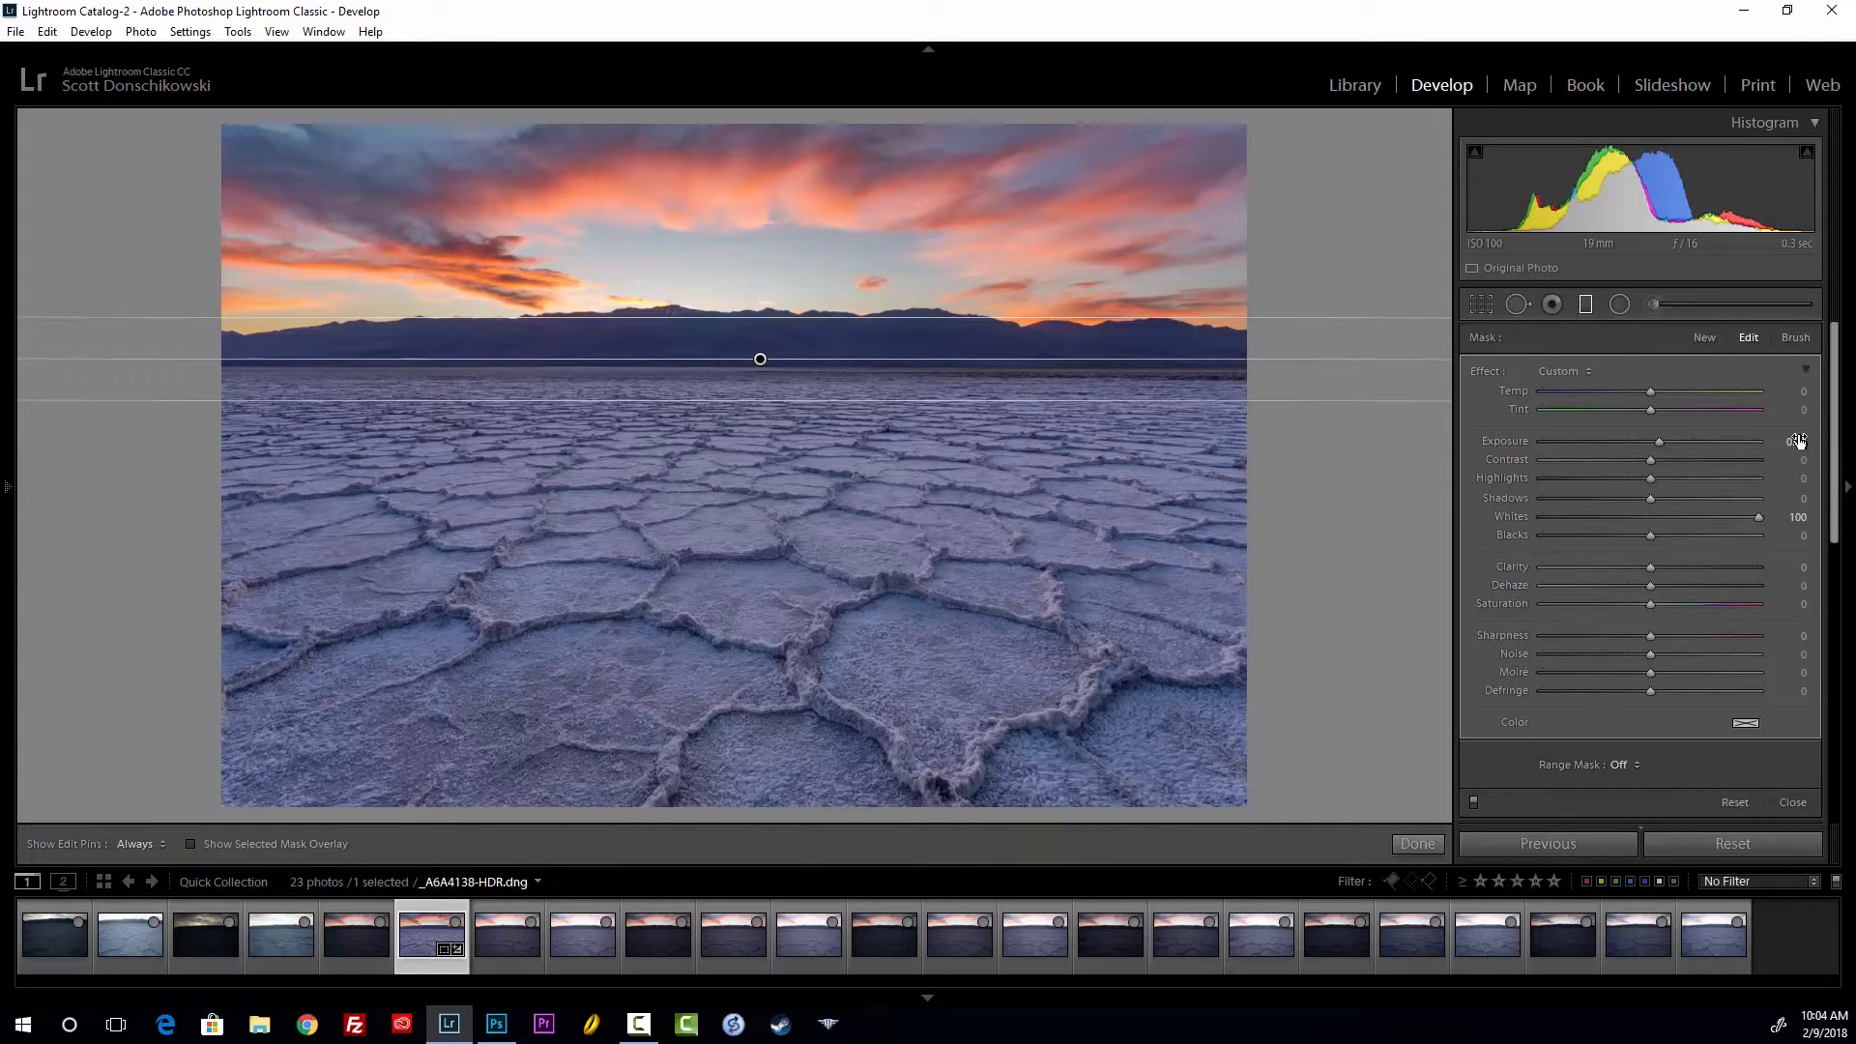
click(1796, 441)
text(.5)
key(Return)
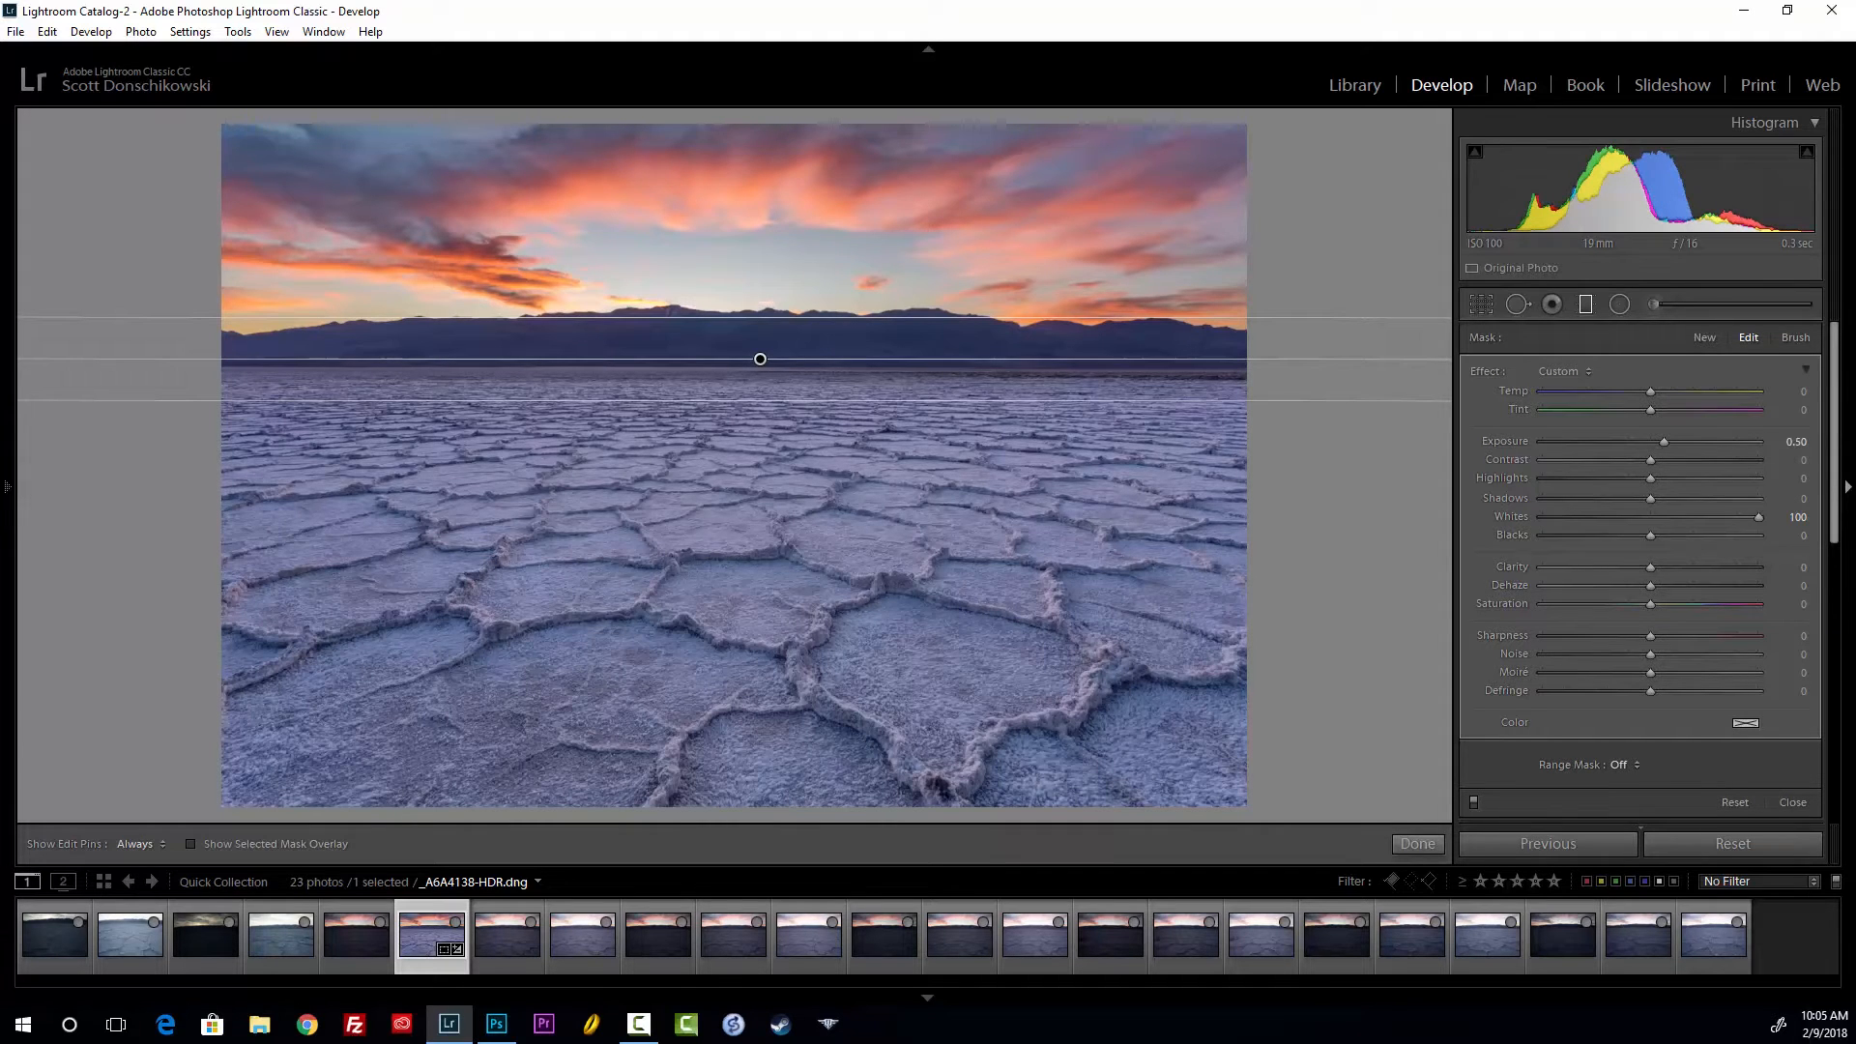
key(Return)
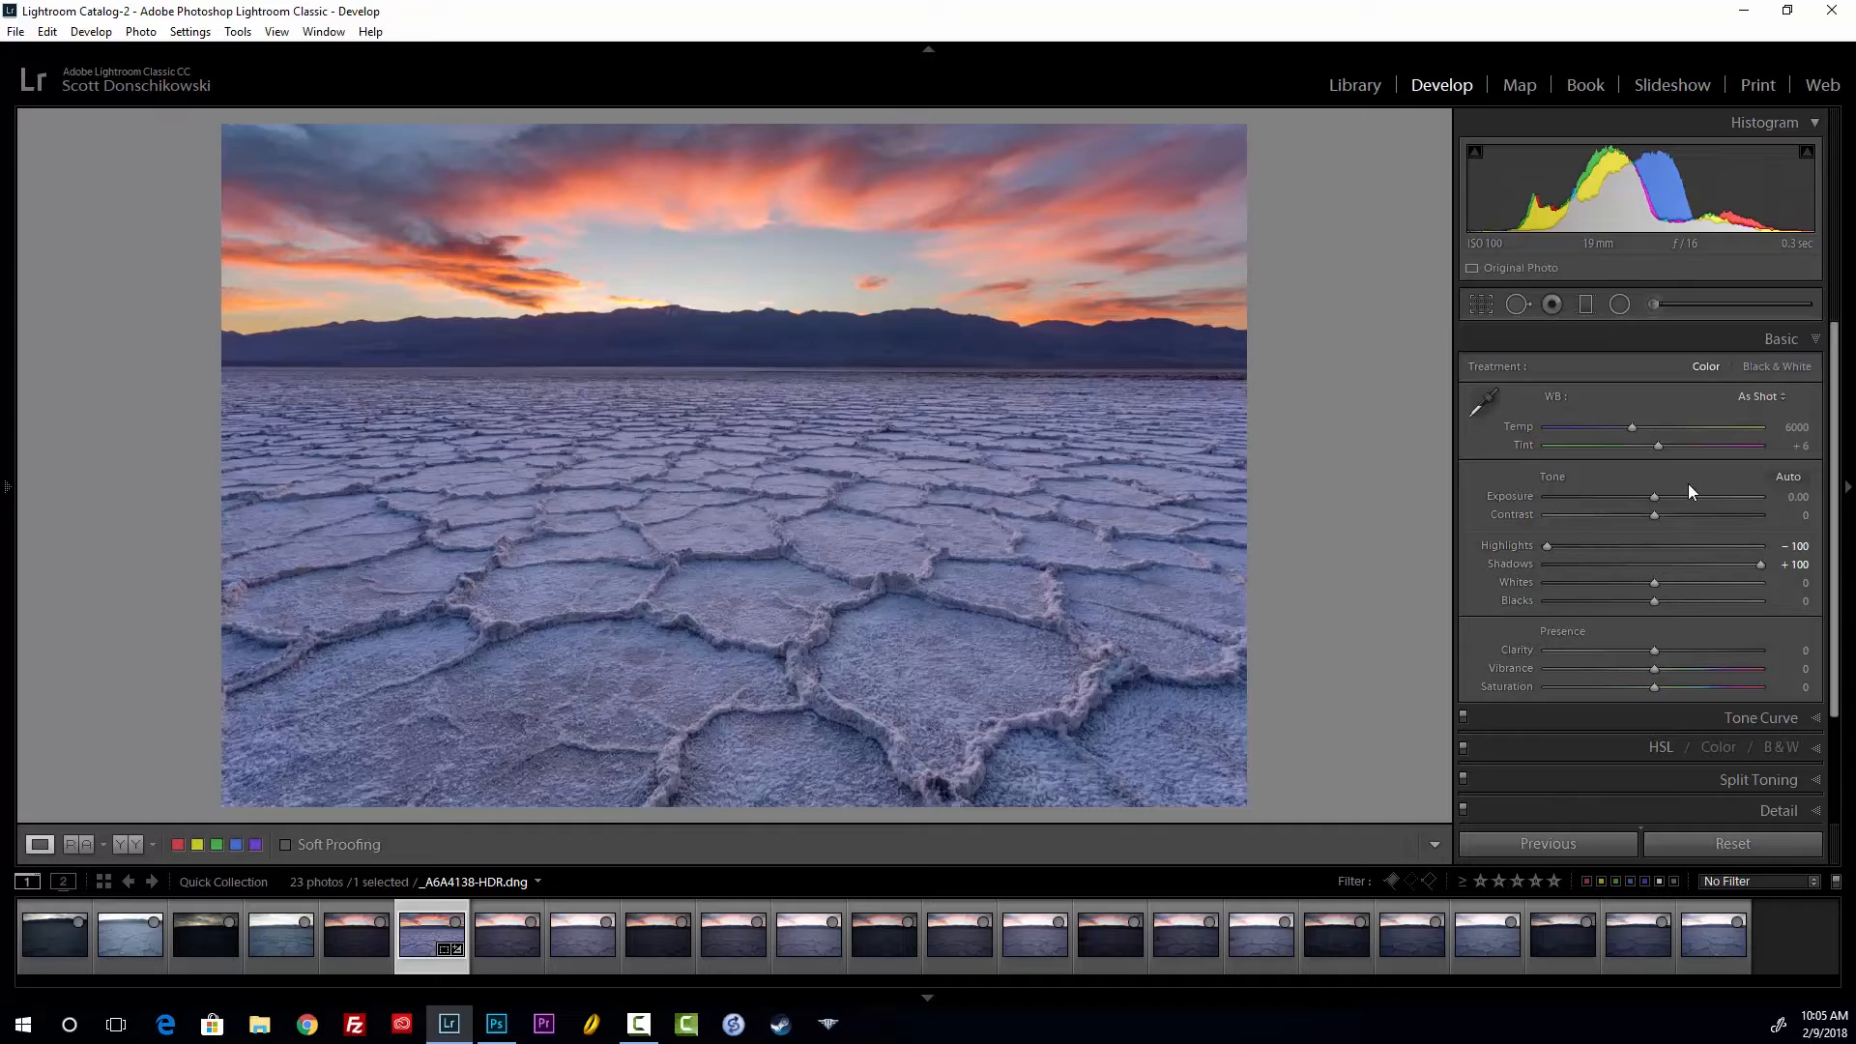
Raise the photo's basic Whites to +24 while previewing highlight clipping
click(774, 516)
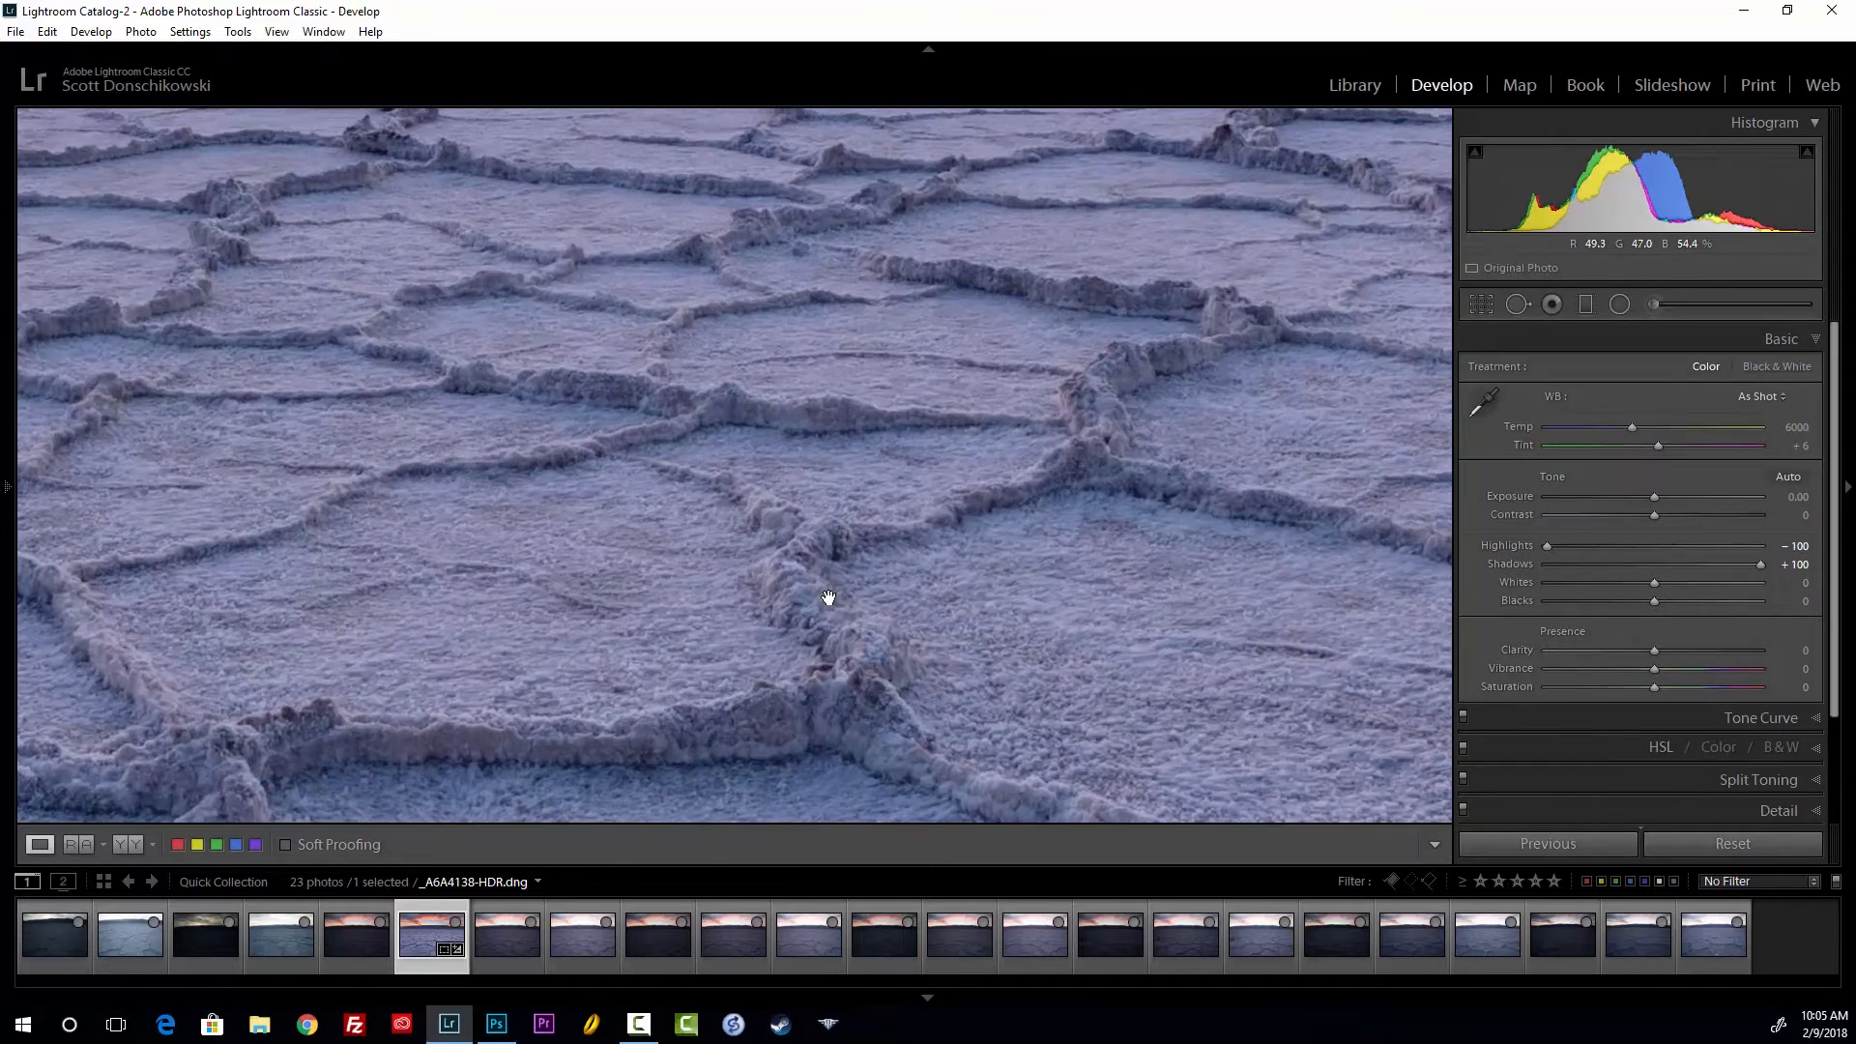
click(882, 277)
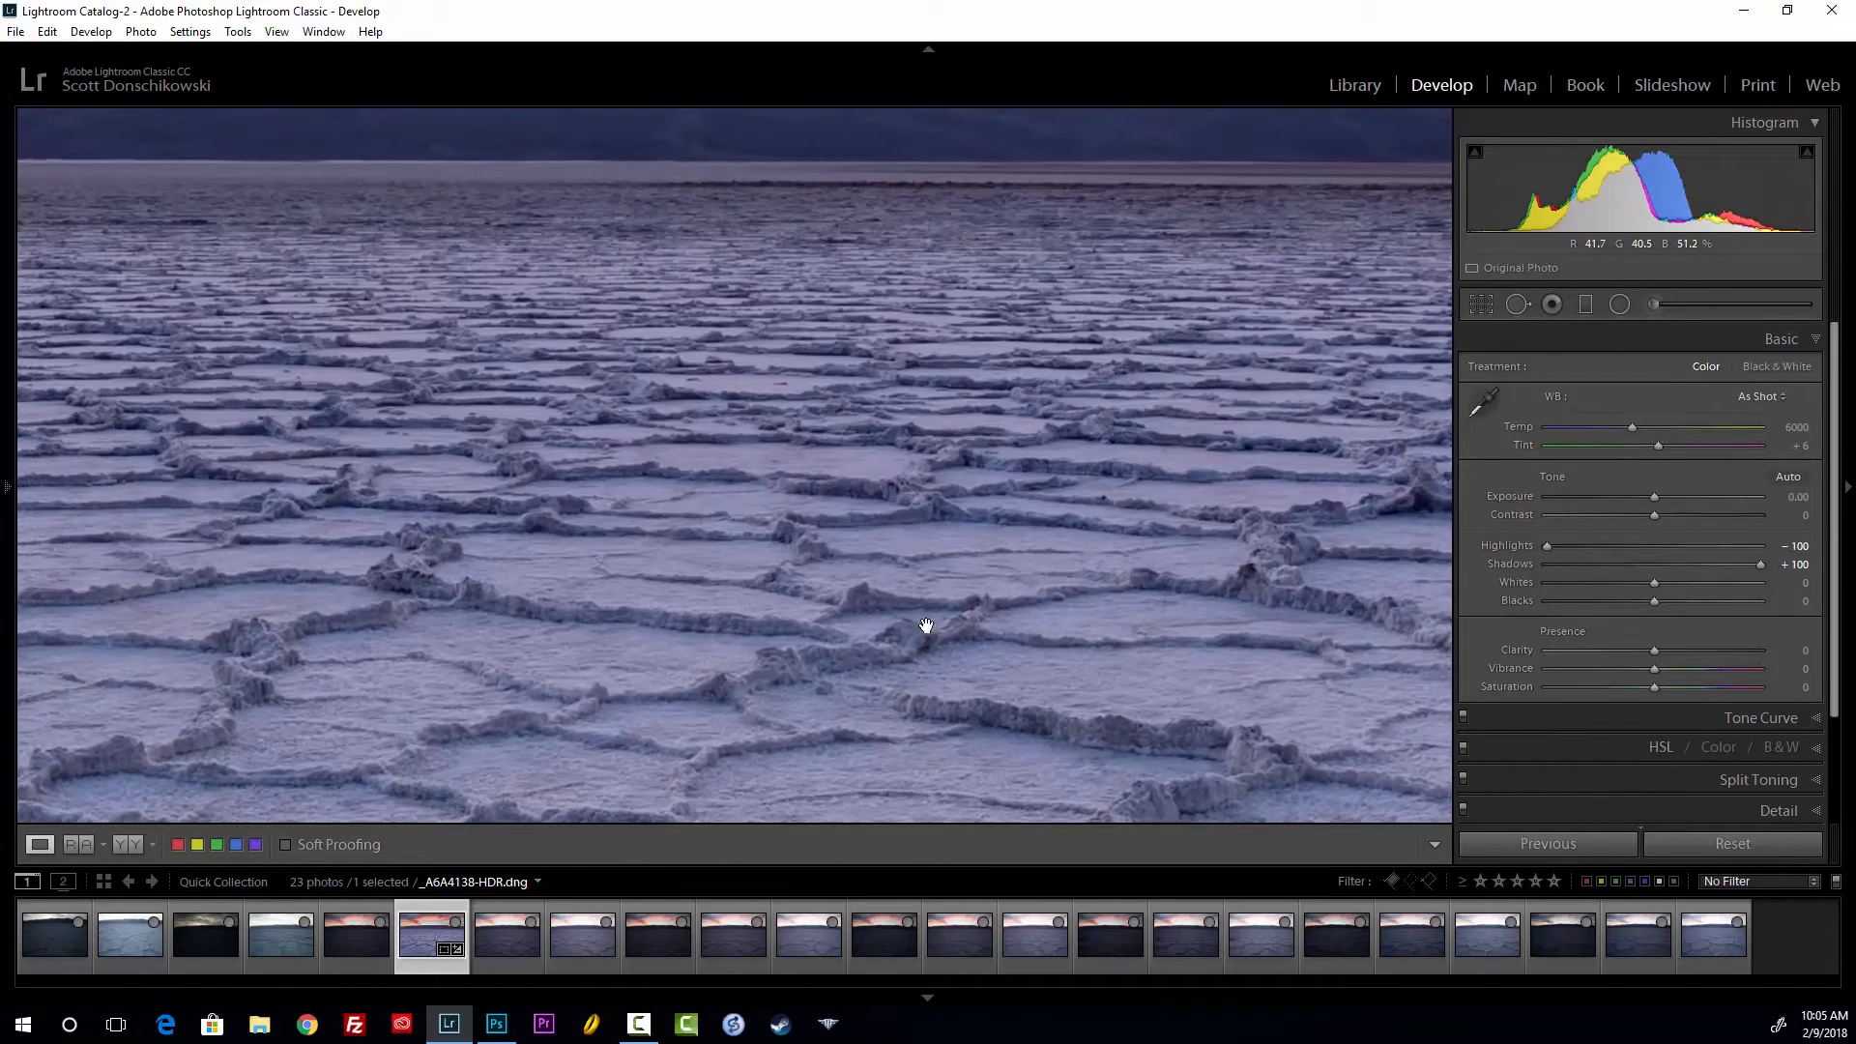
drag(922, 619, 915, 513)
click(916, 513)
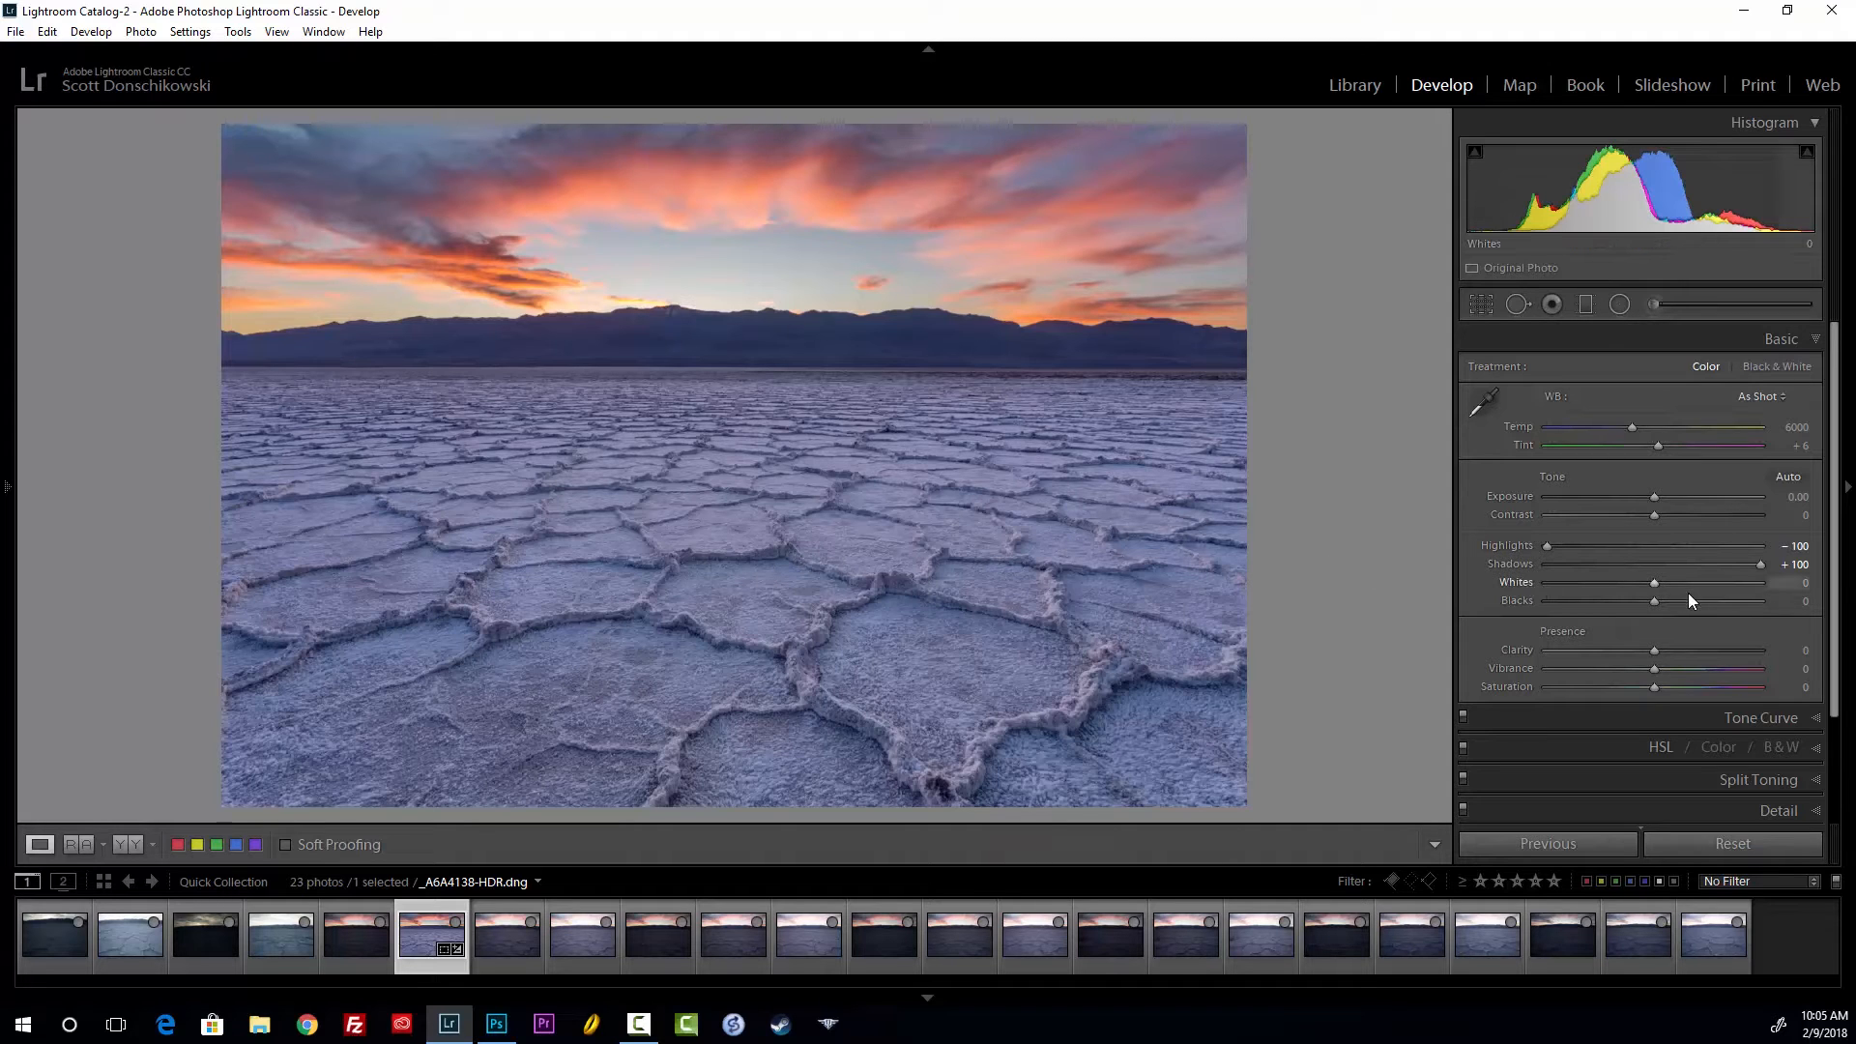
key(alt)
drag(1657, 584, 1682, 583)
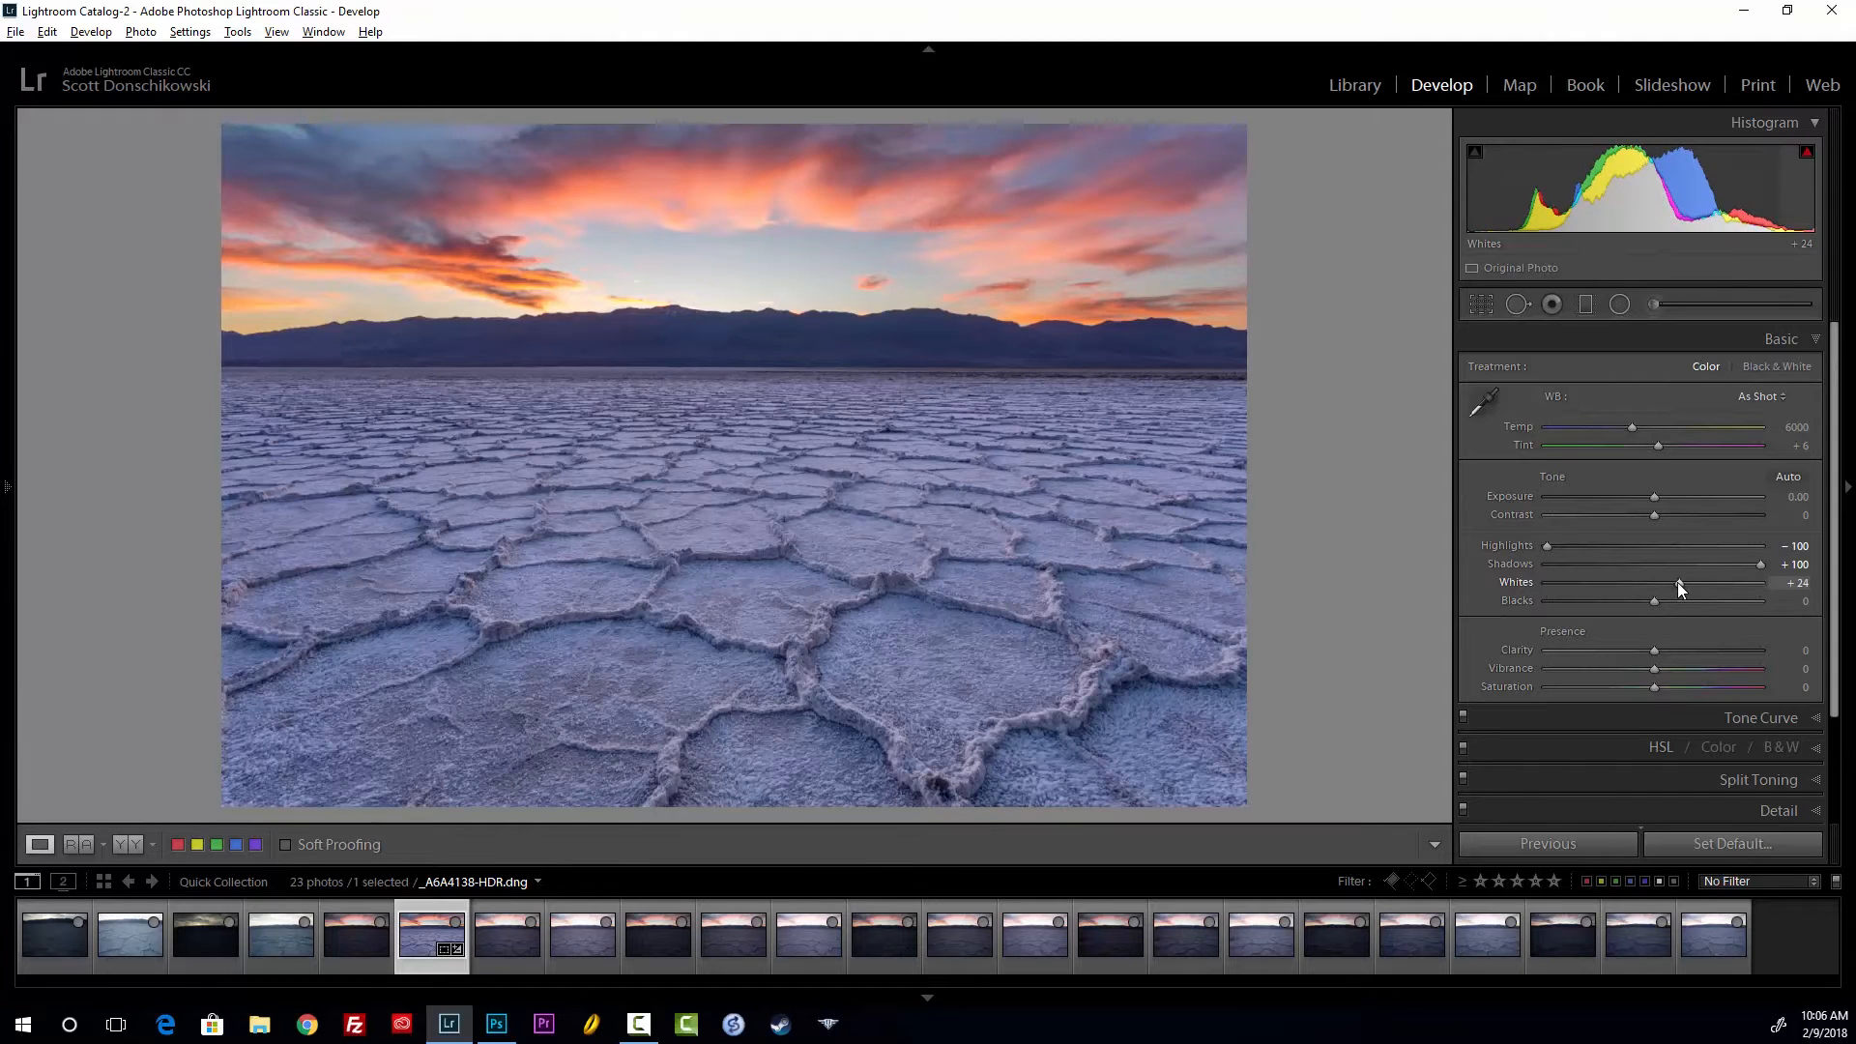
Preview shadow clipping with the basic Blacks at -43 and -100, and settle on -25
key(alt)
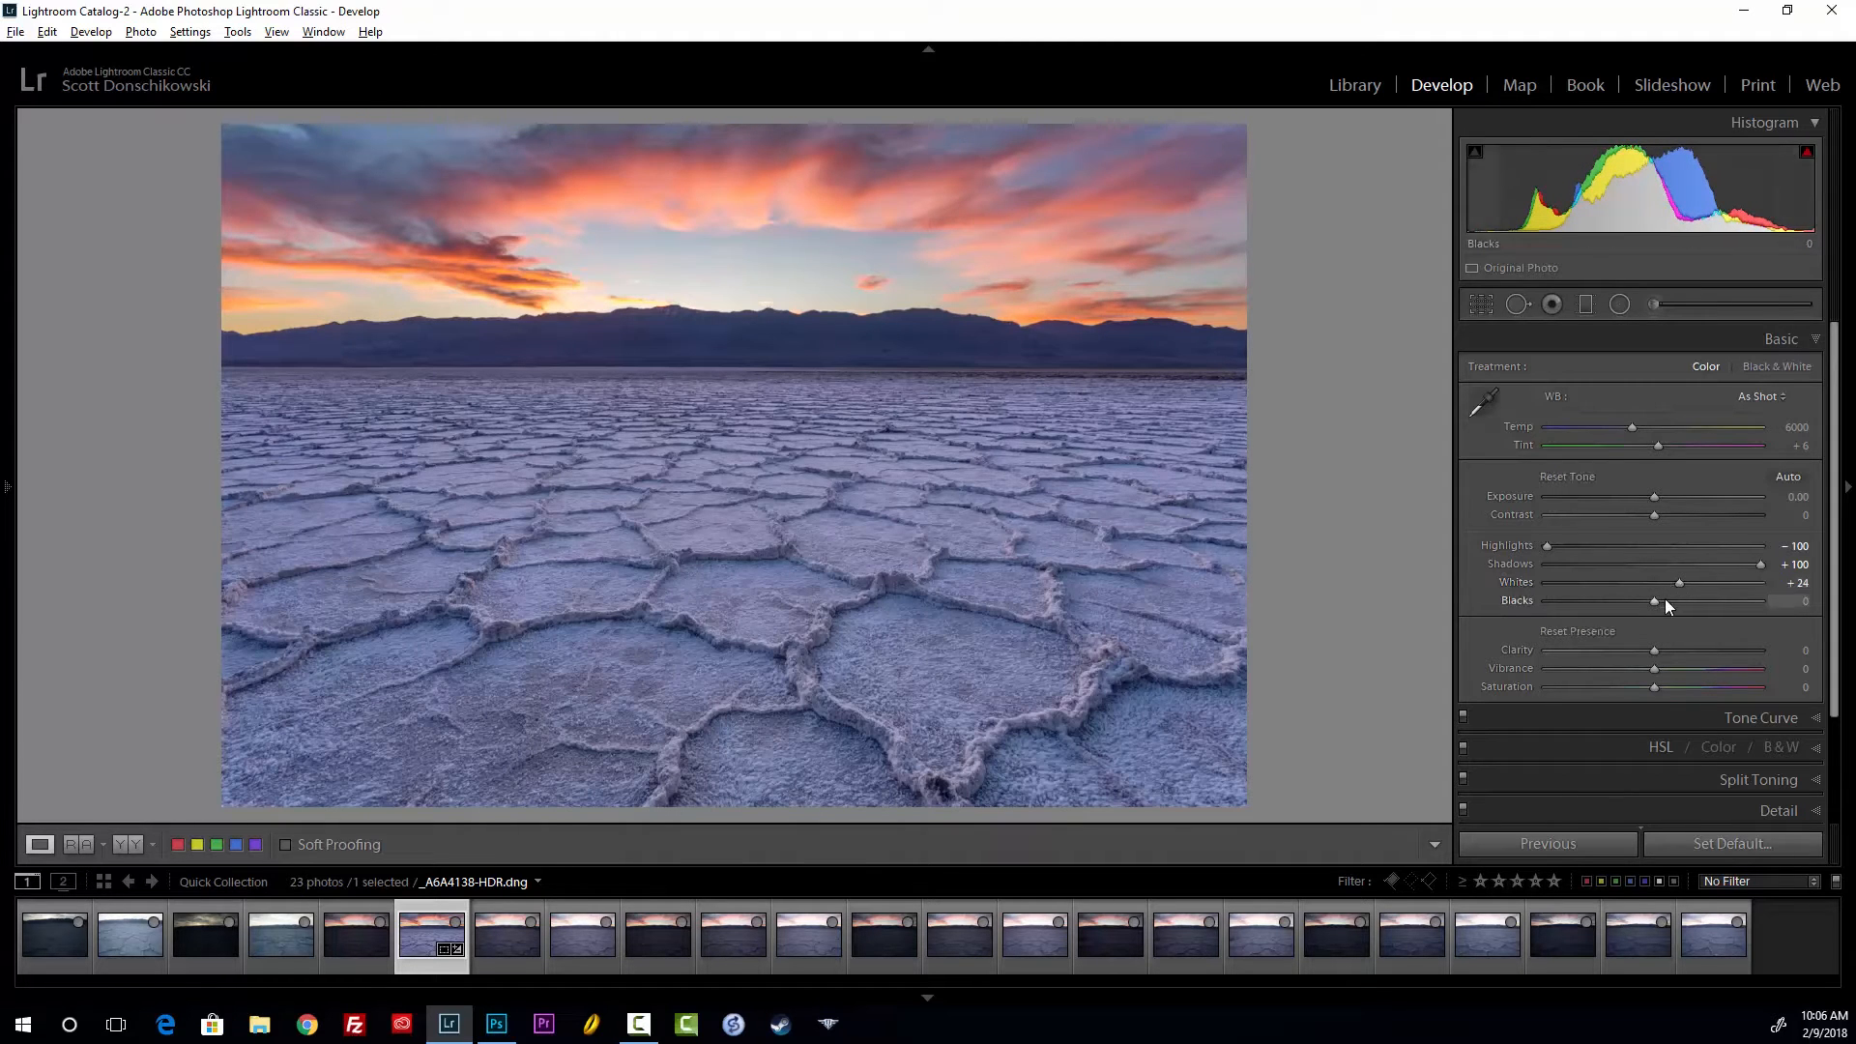
drag(1656, 601, 1613, 600)
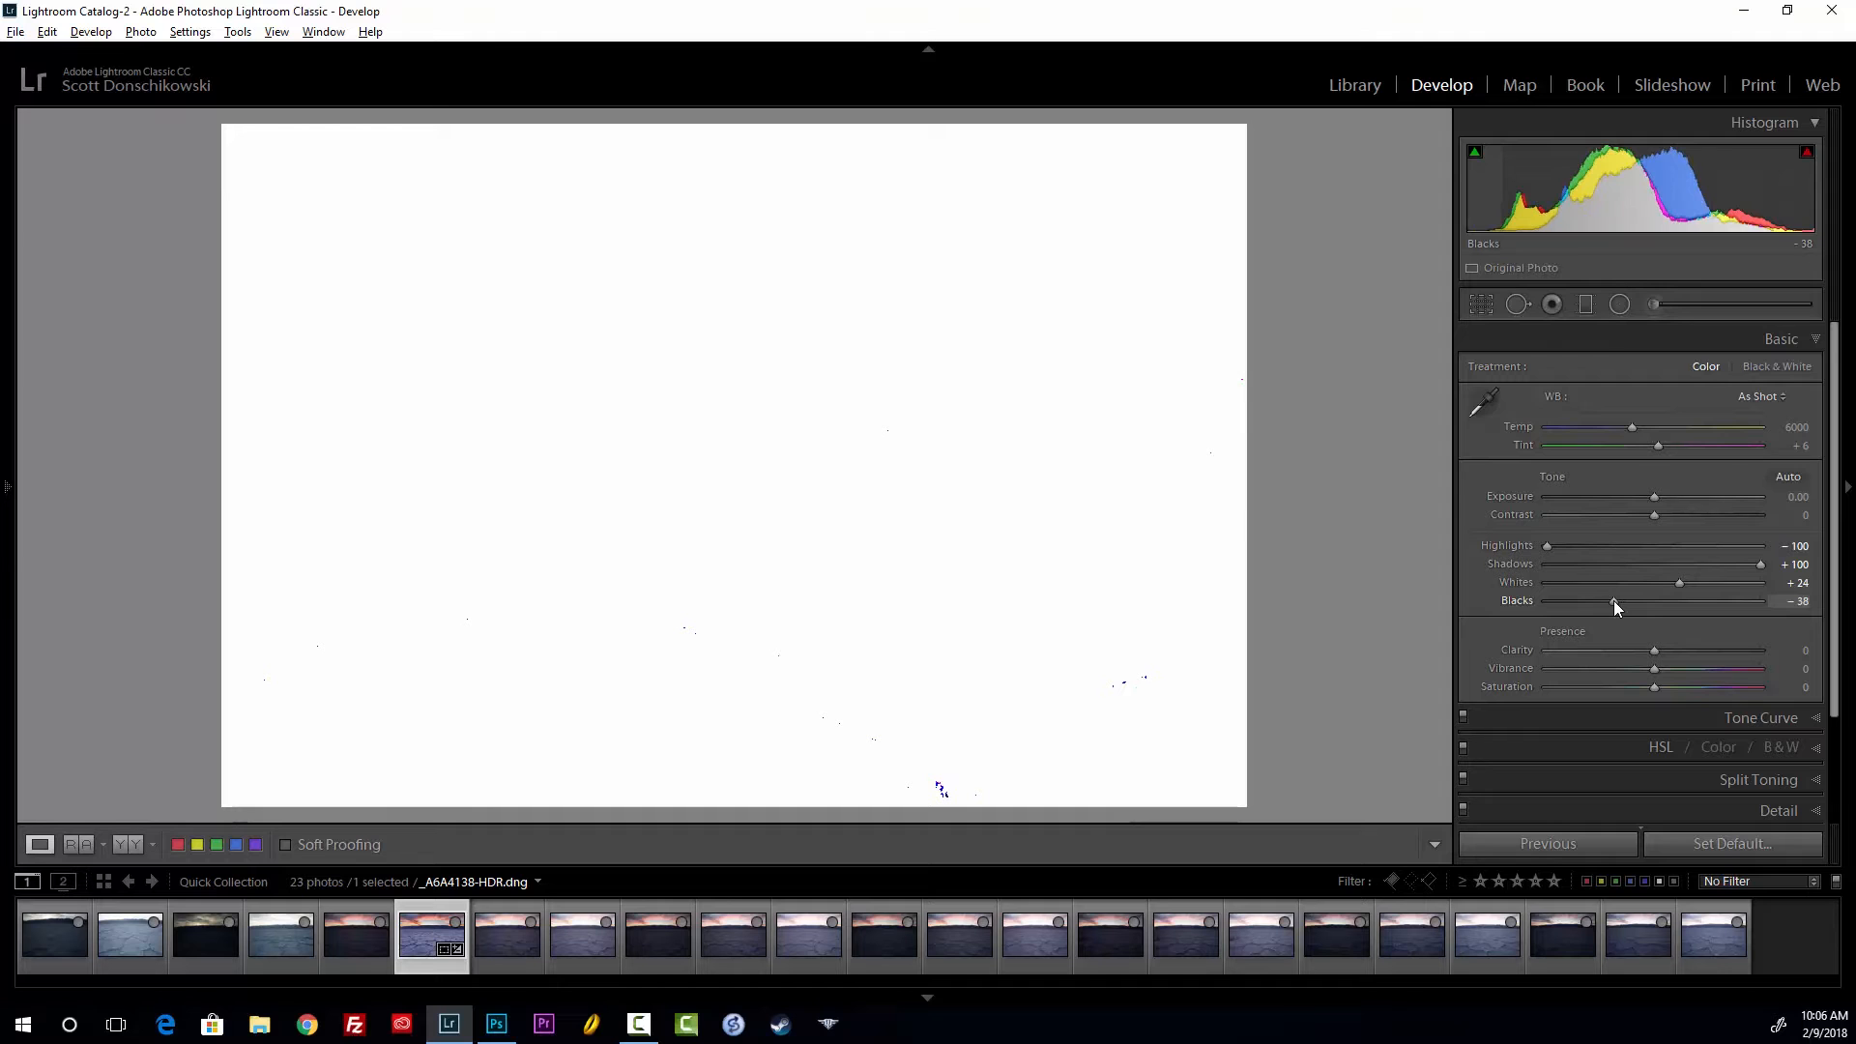
drag(1610, 600, 1608, 601)
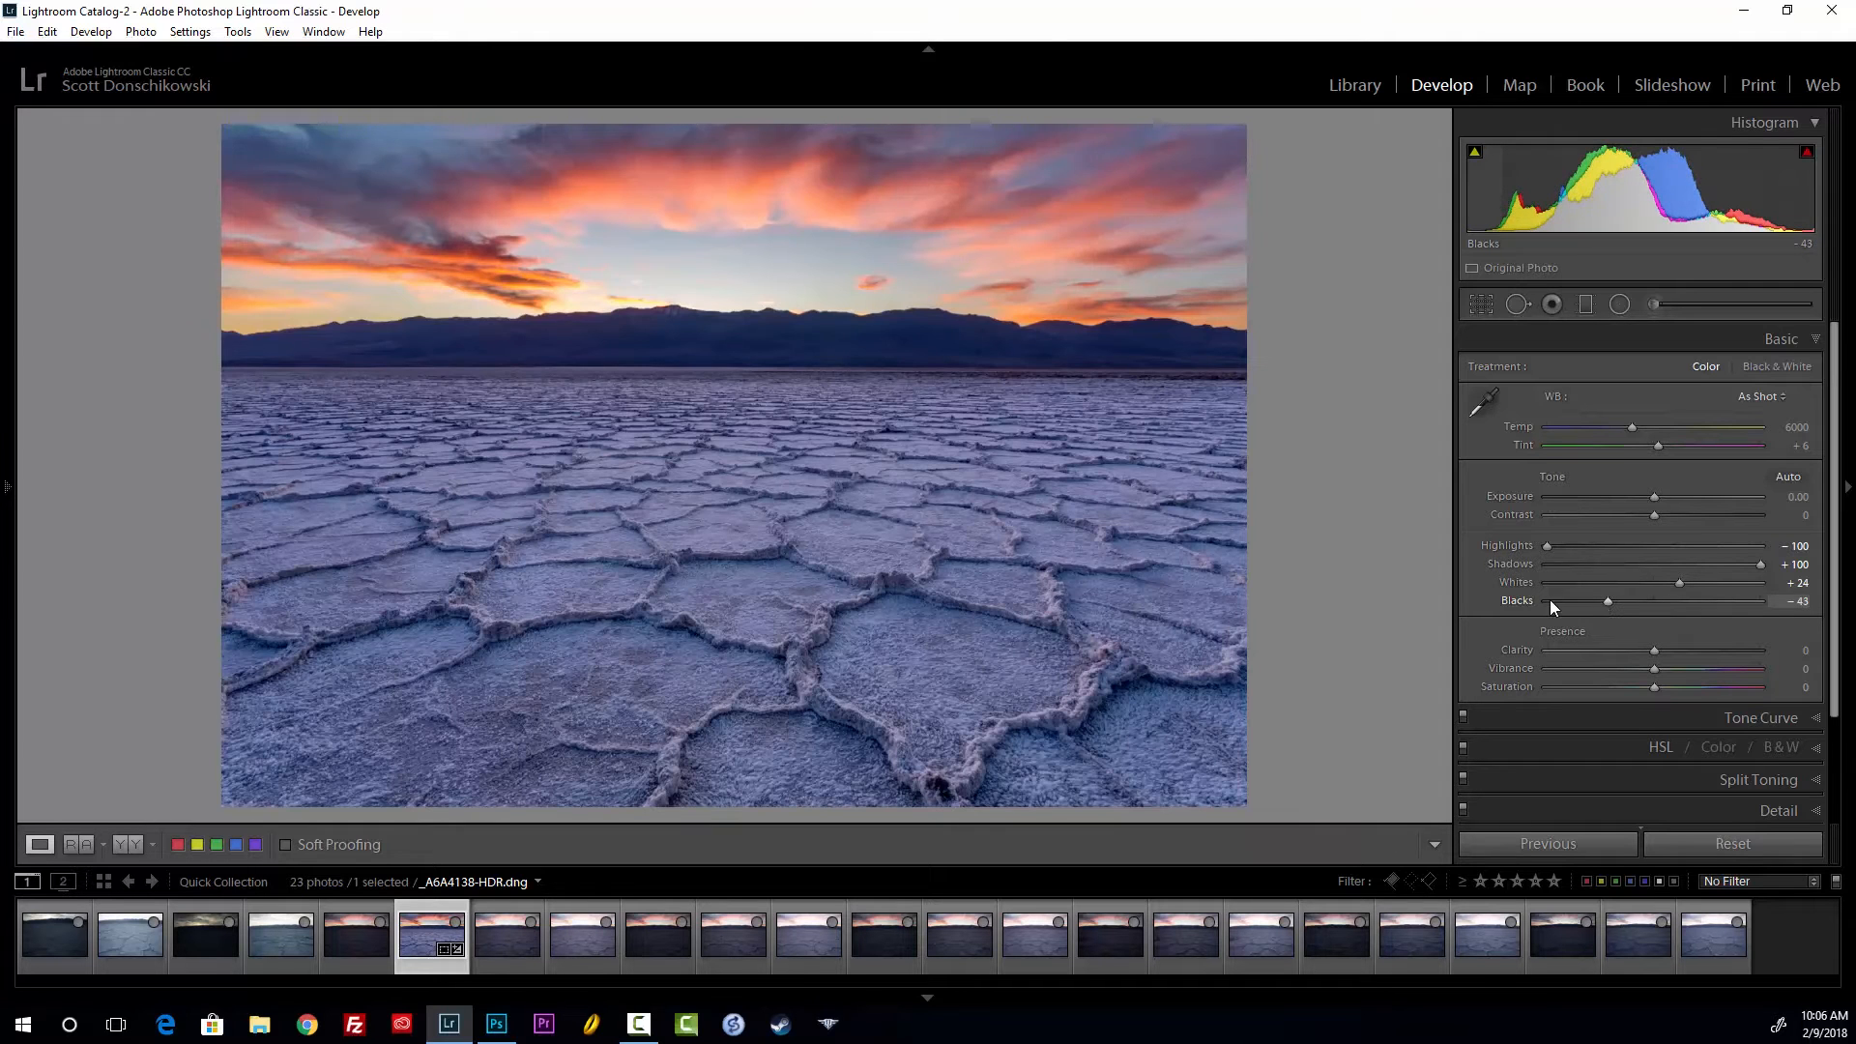
drag(1610, 600, 1372, 623)
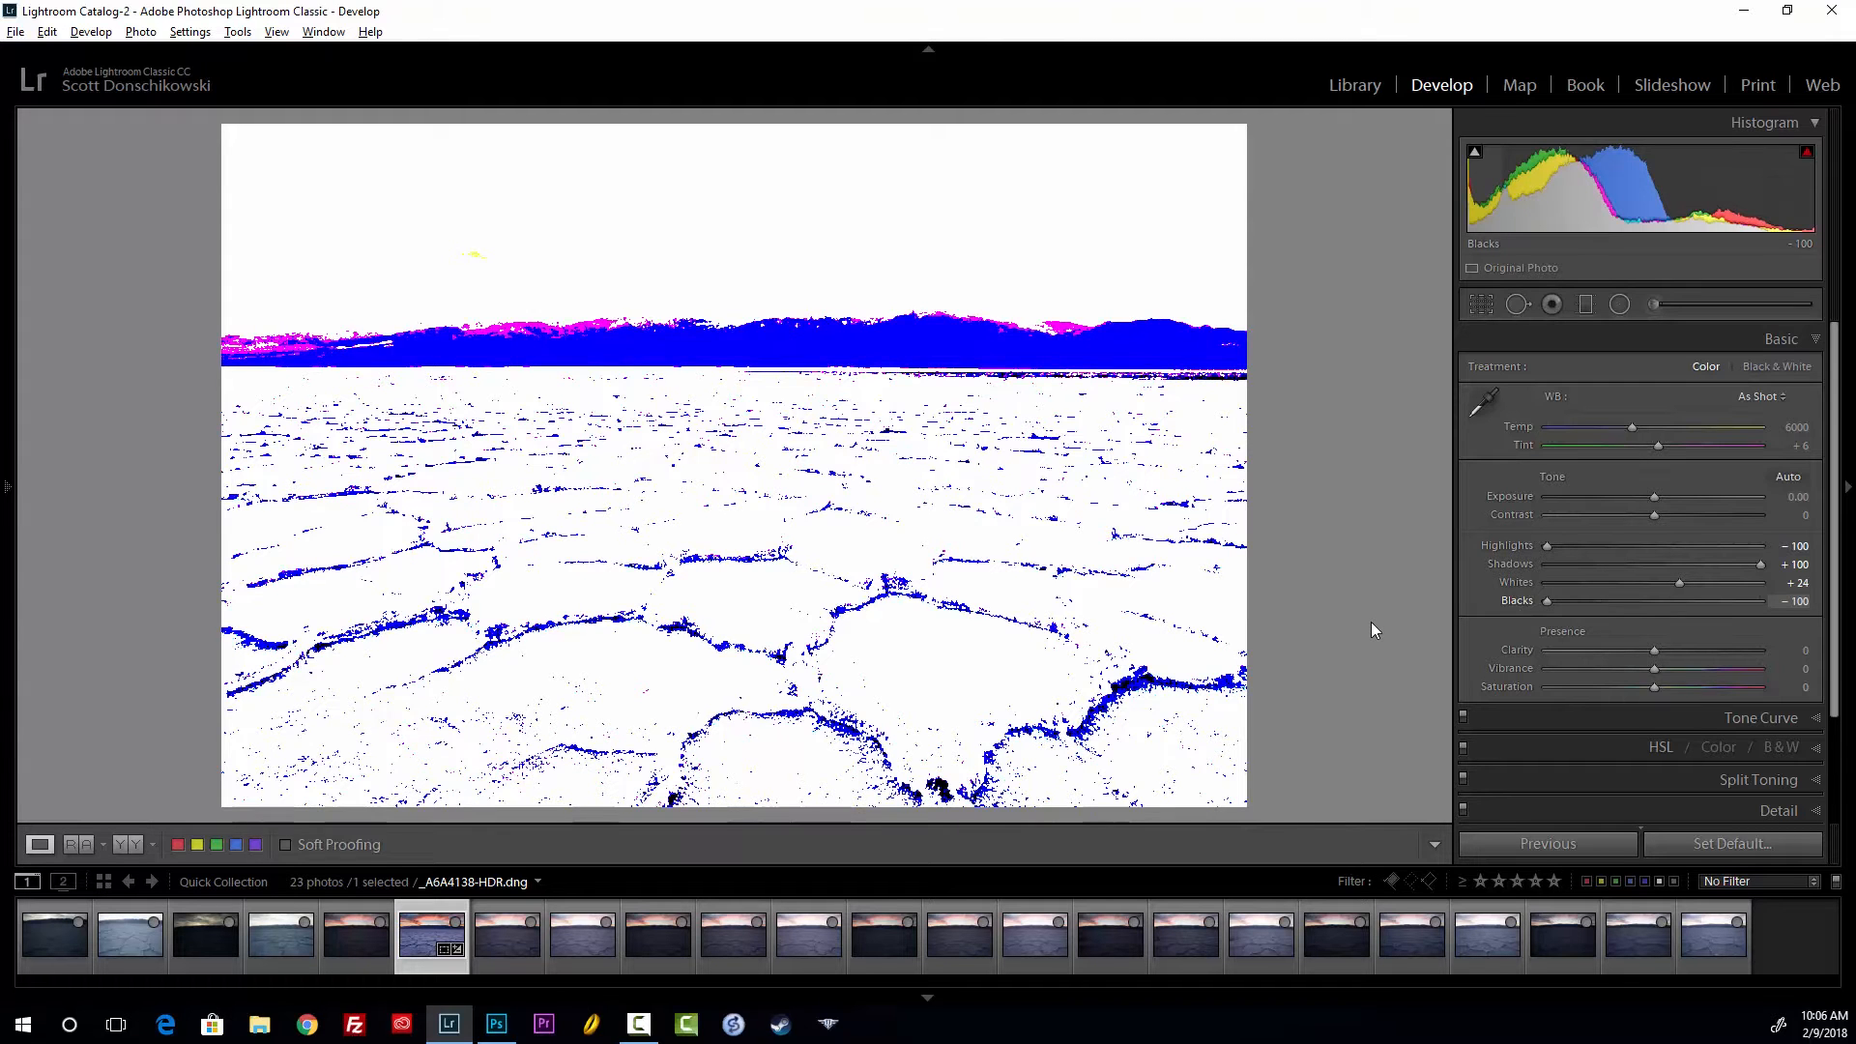
drag(1371, 629, 1370, 629)
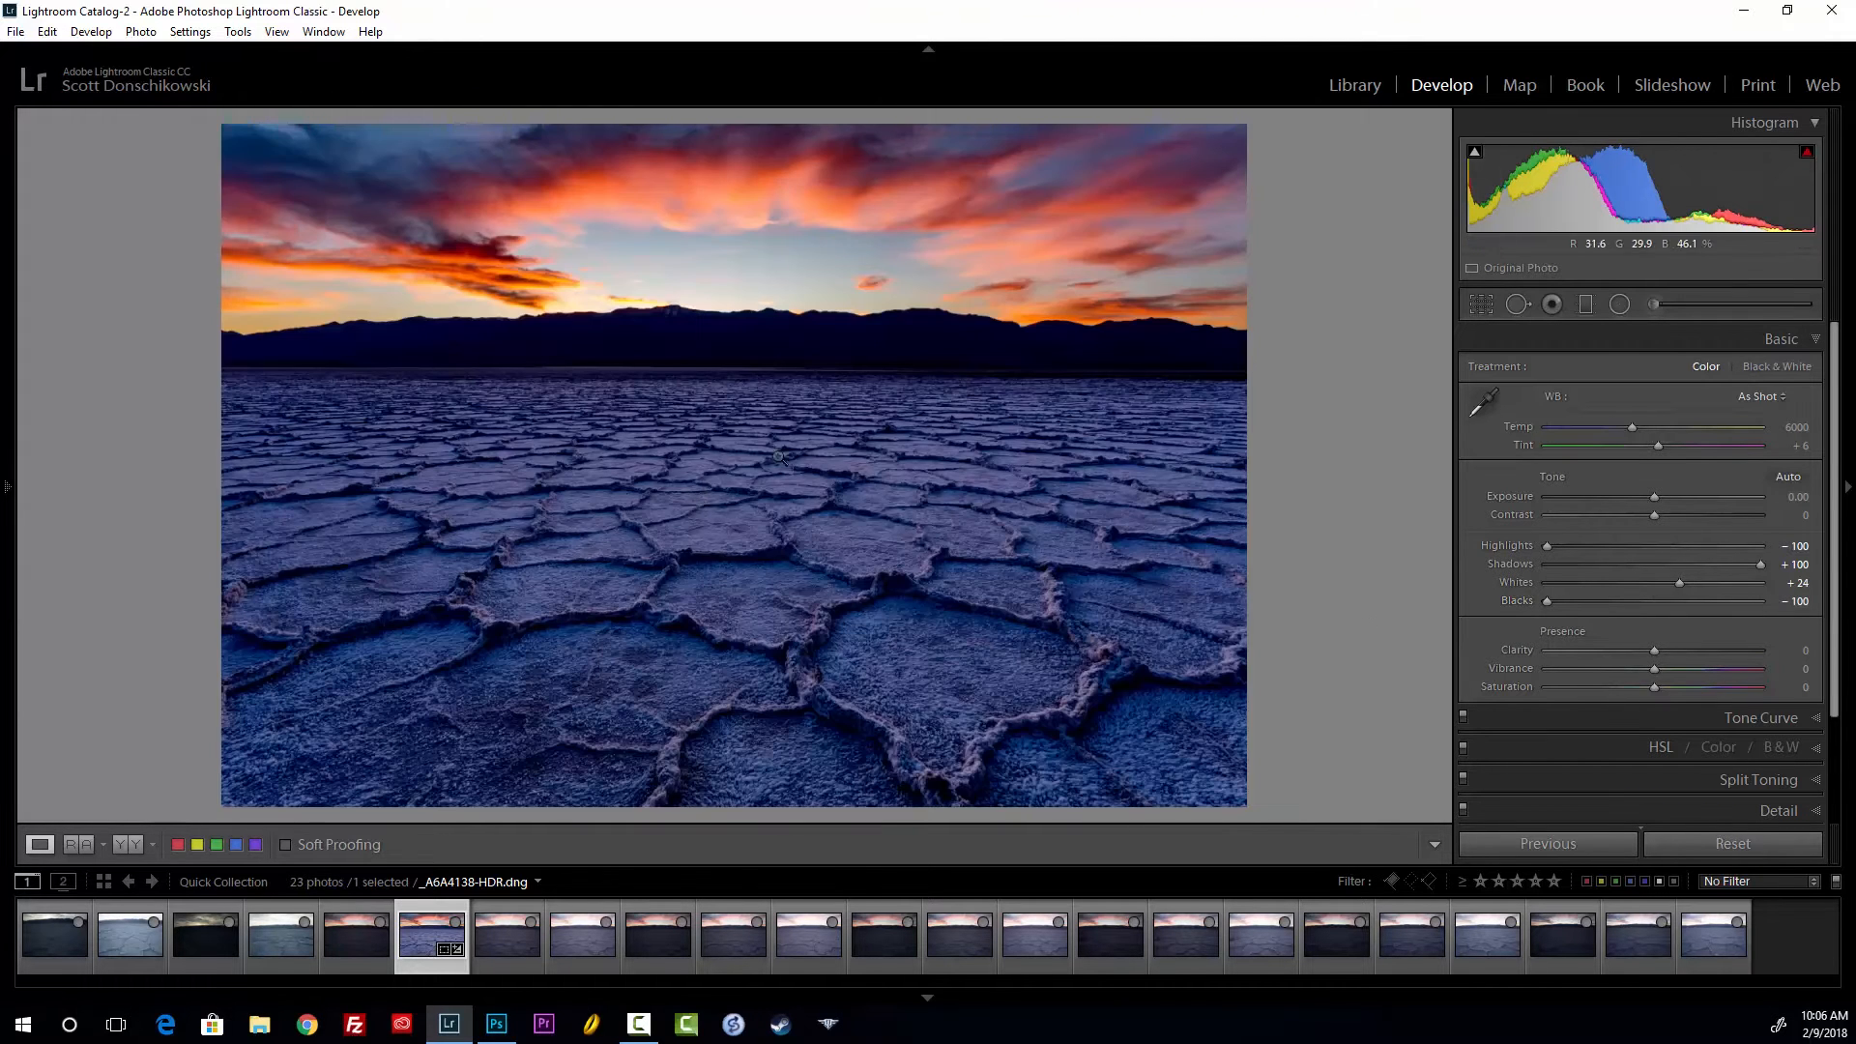
key(alt)
drag(1547, 601, 1625, 595)
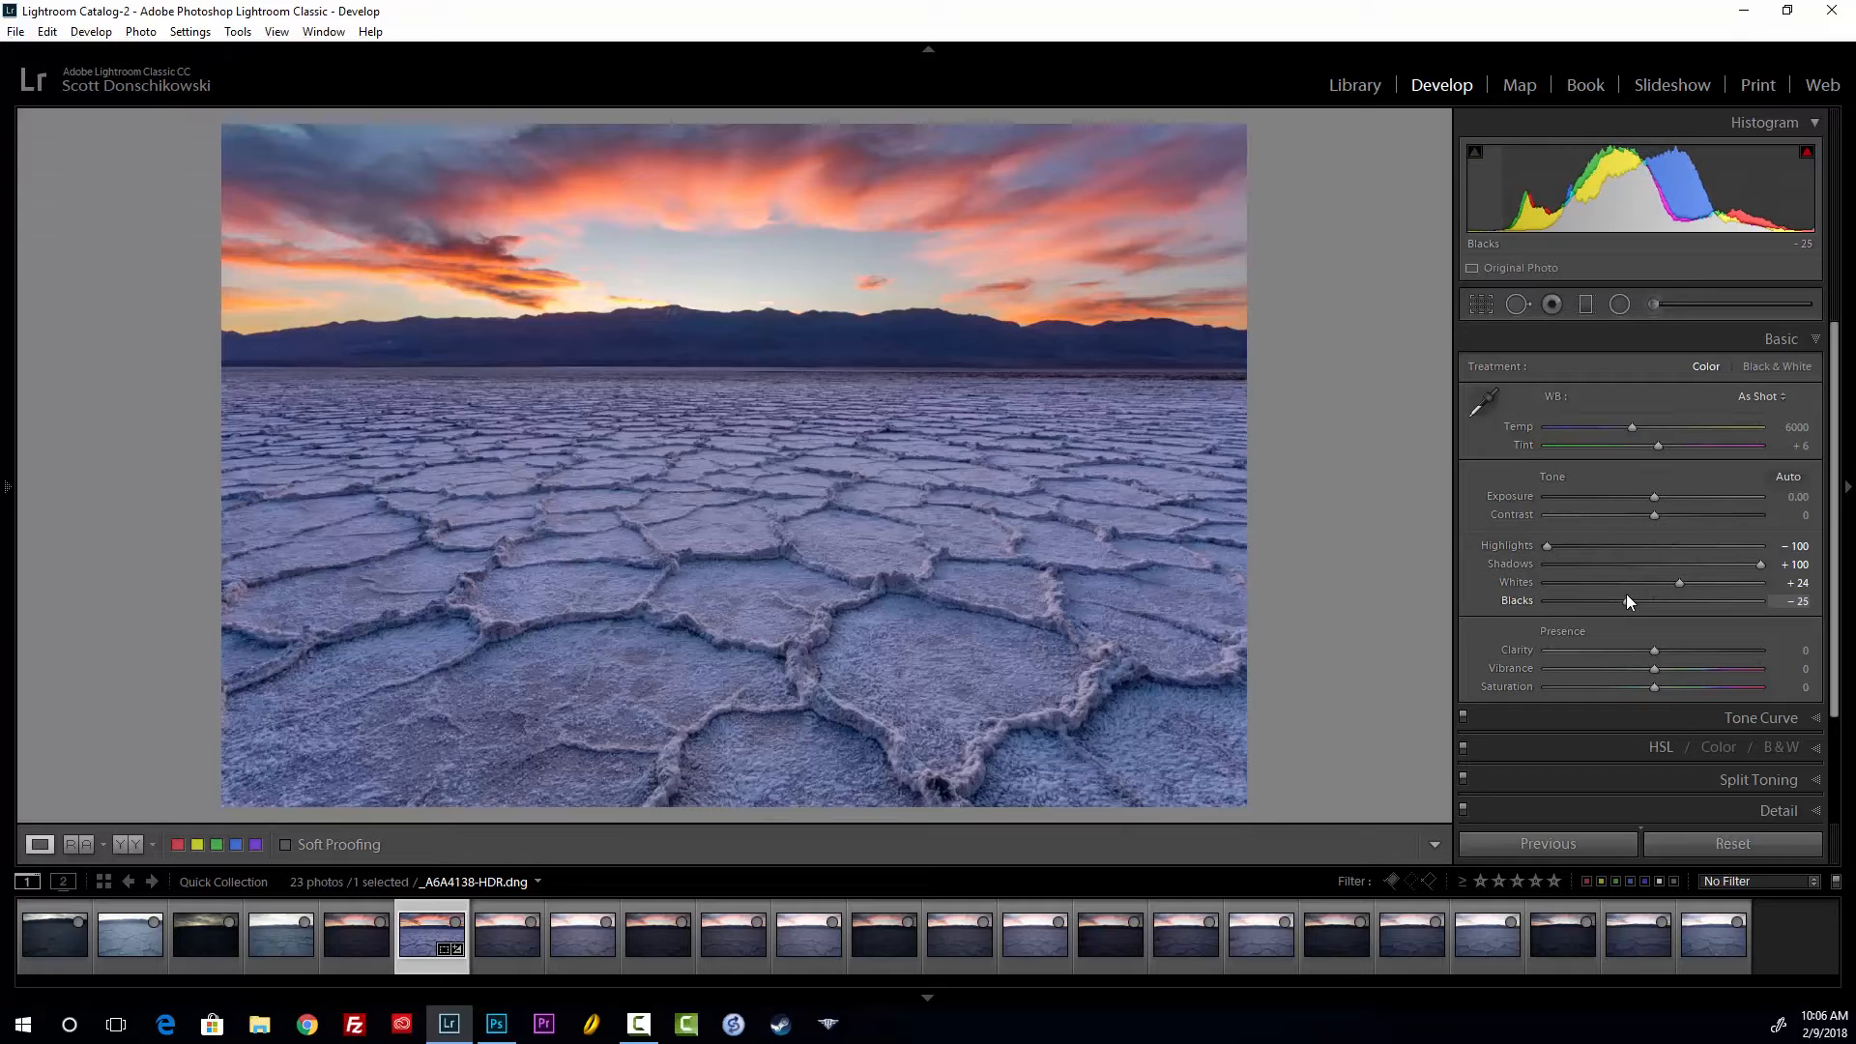
Try the basic Whites at +100 and +18, and settle on +7
key(alt)
drag(1678, 585, 1800, 570)
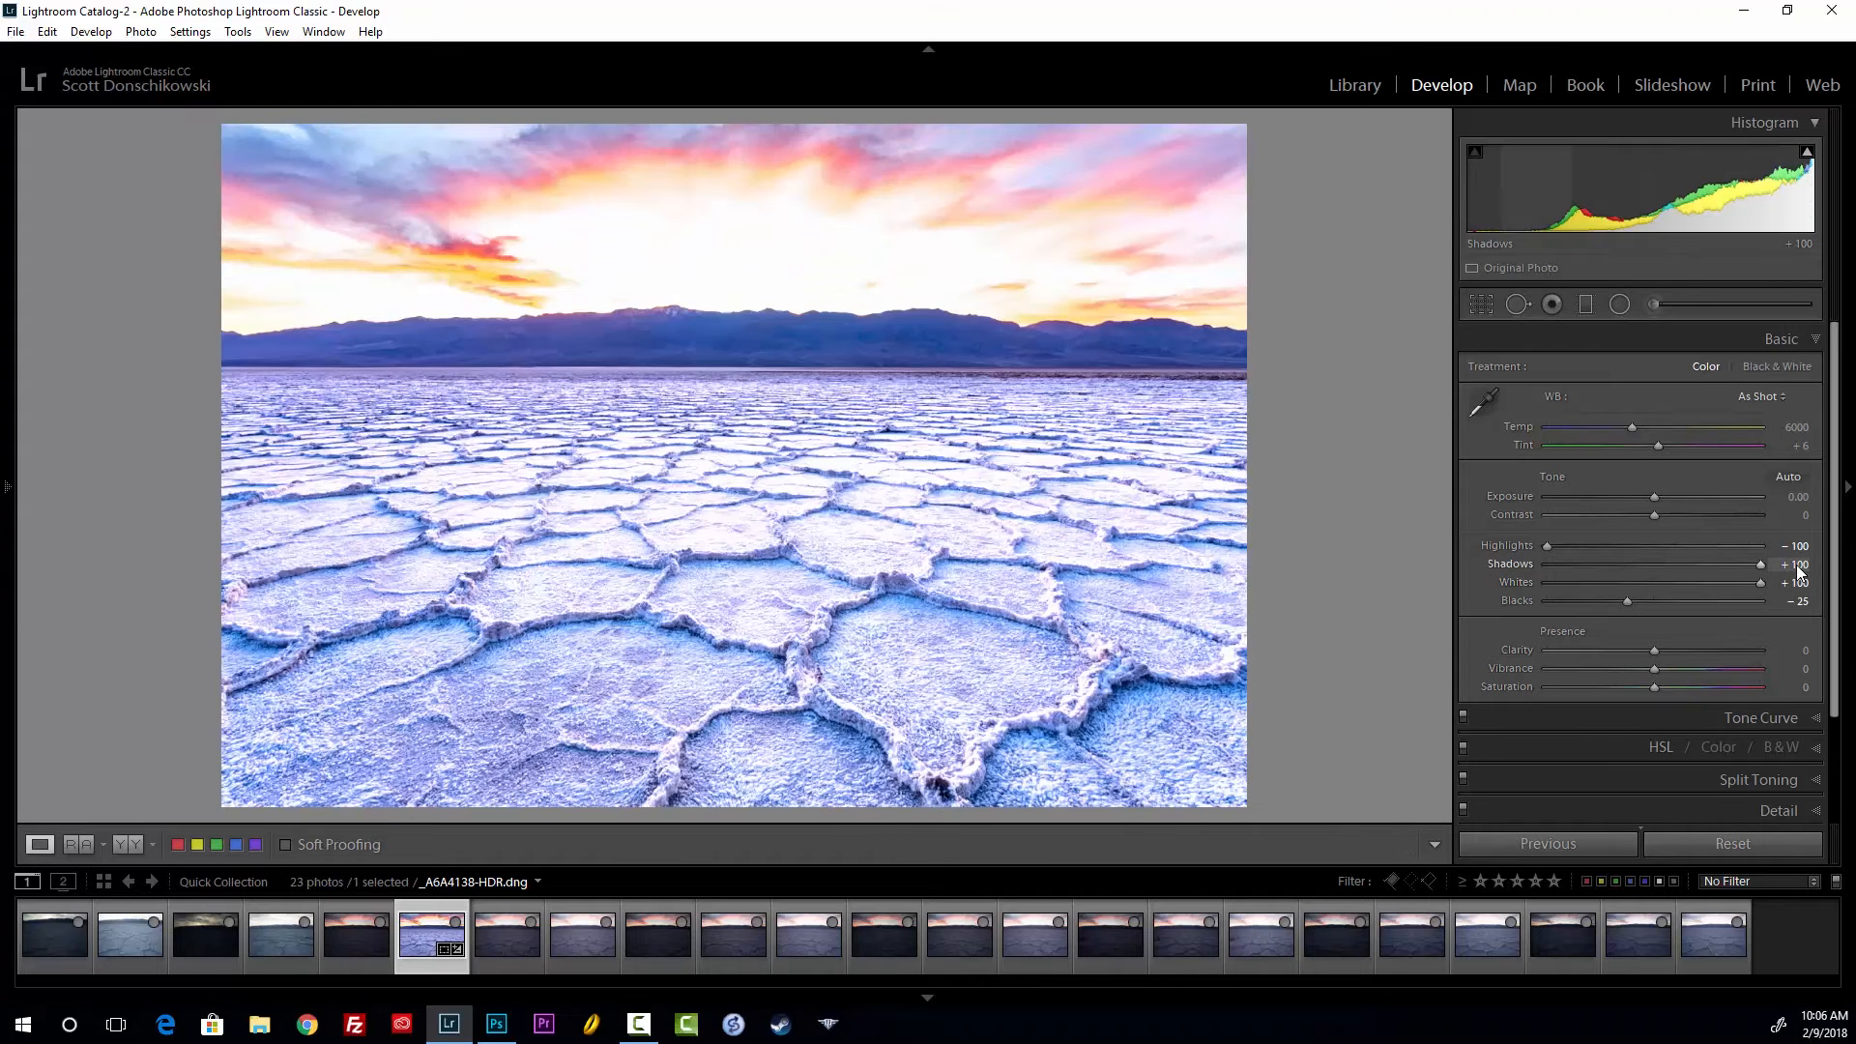
drag(1754, 582, 1670, 583)
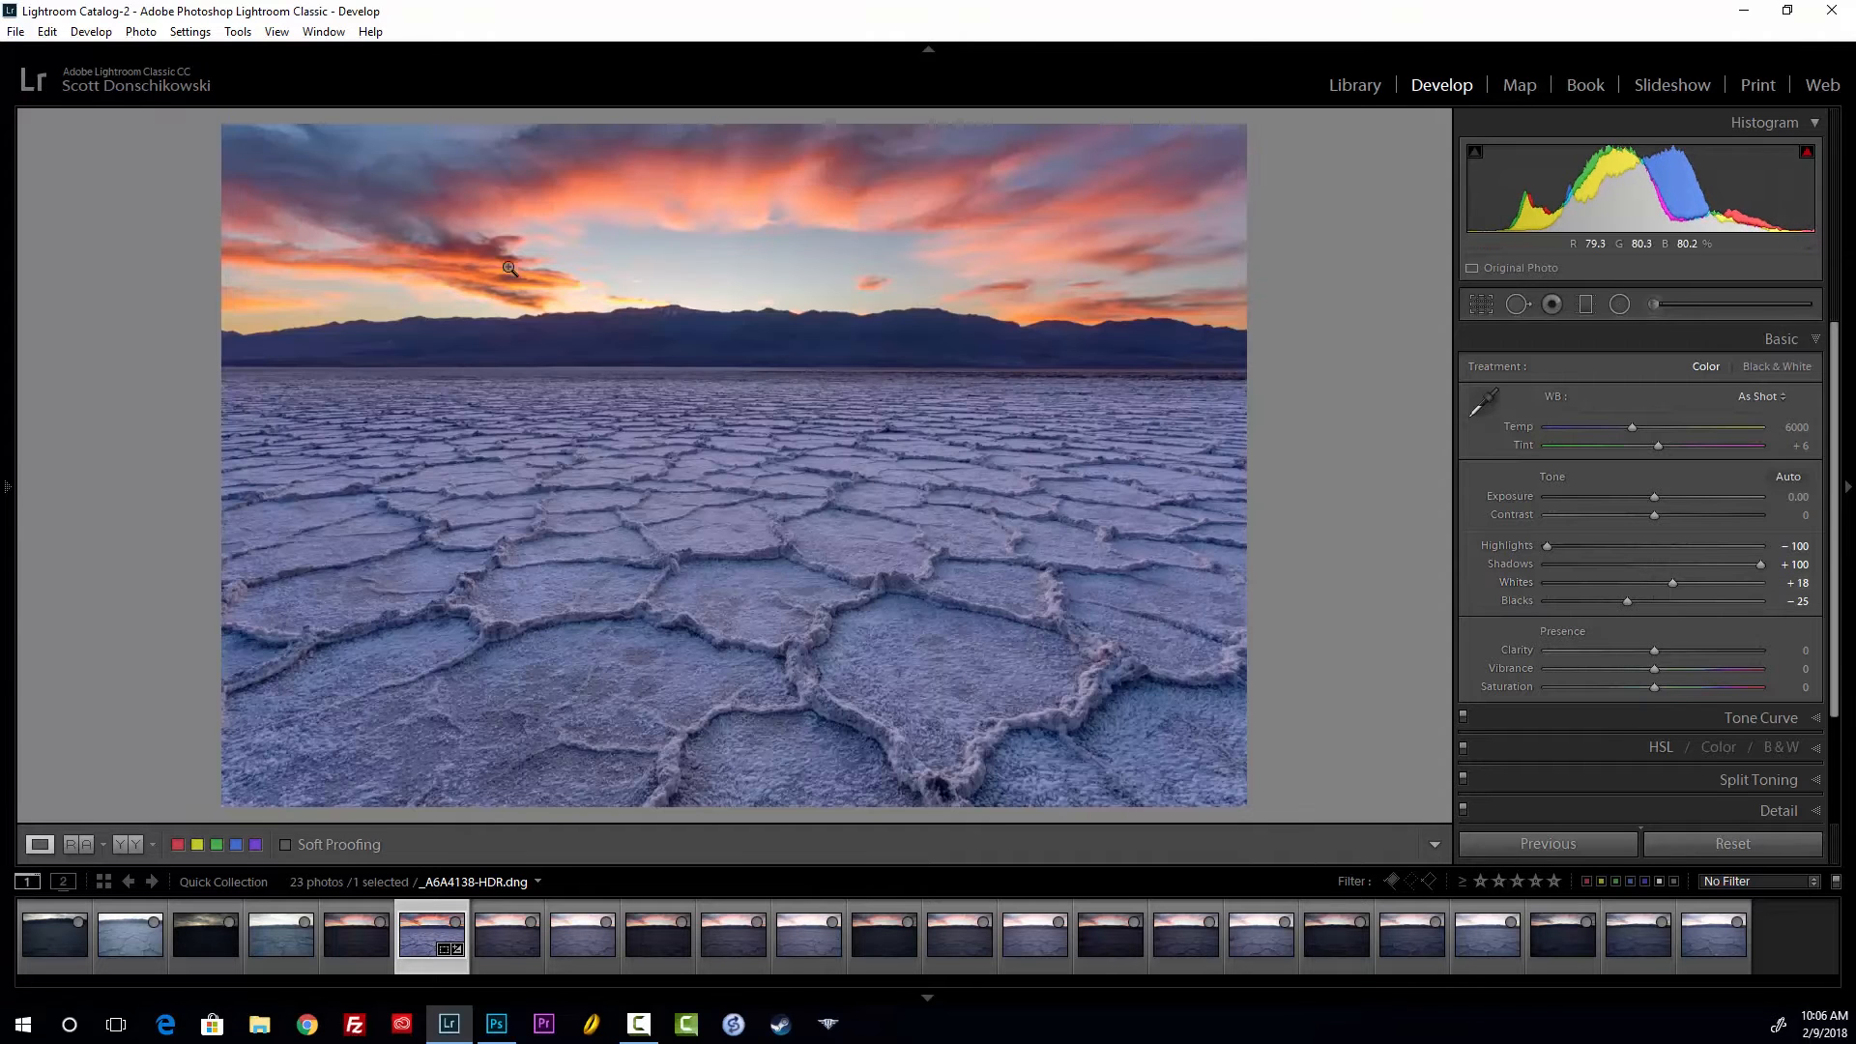
drag(1670, 579, 1658, 578)
key(alt)
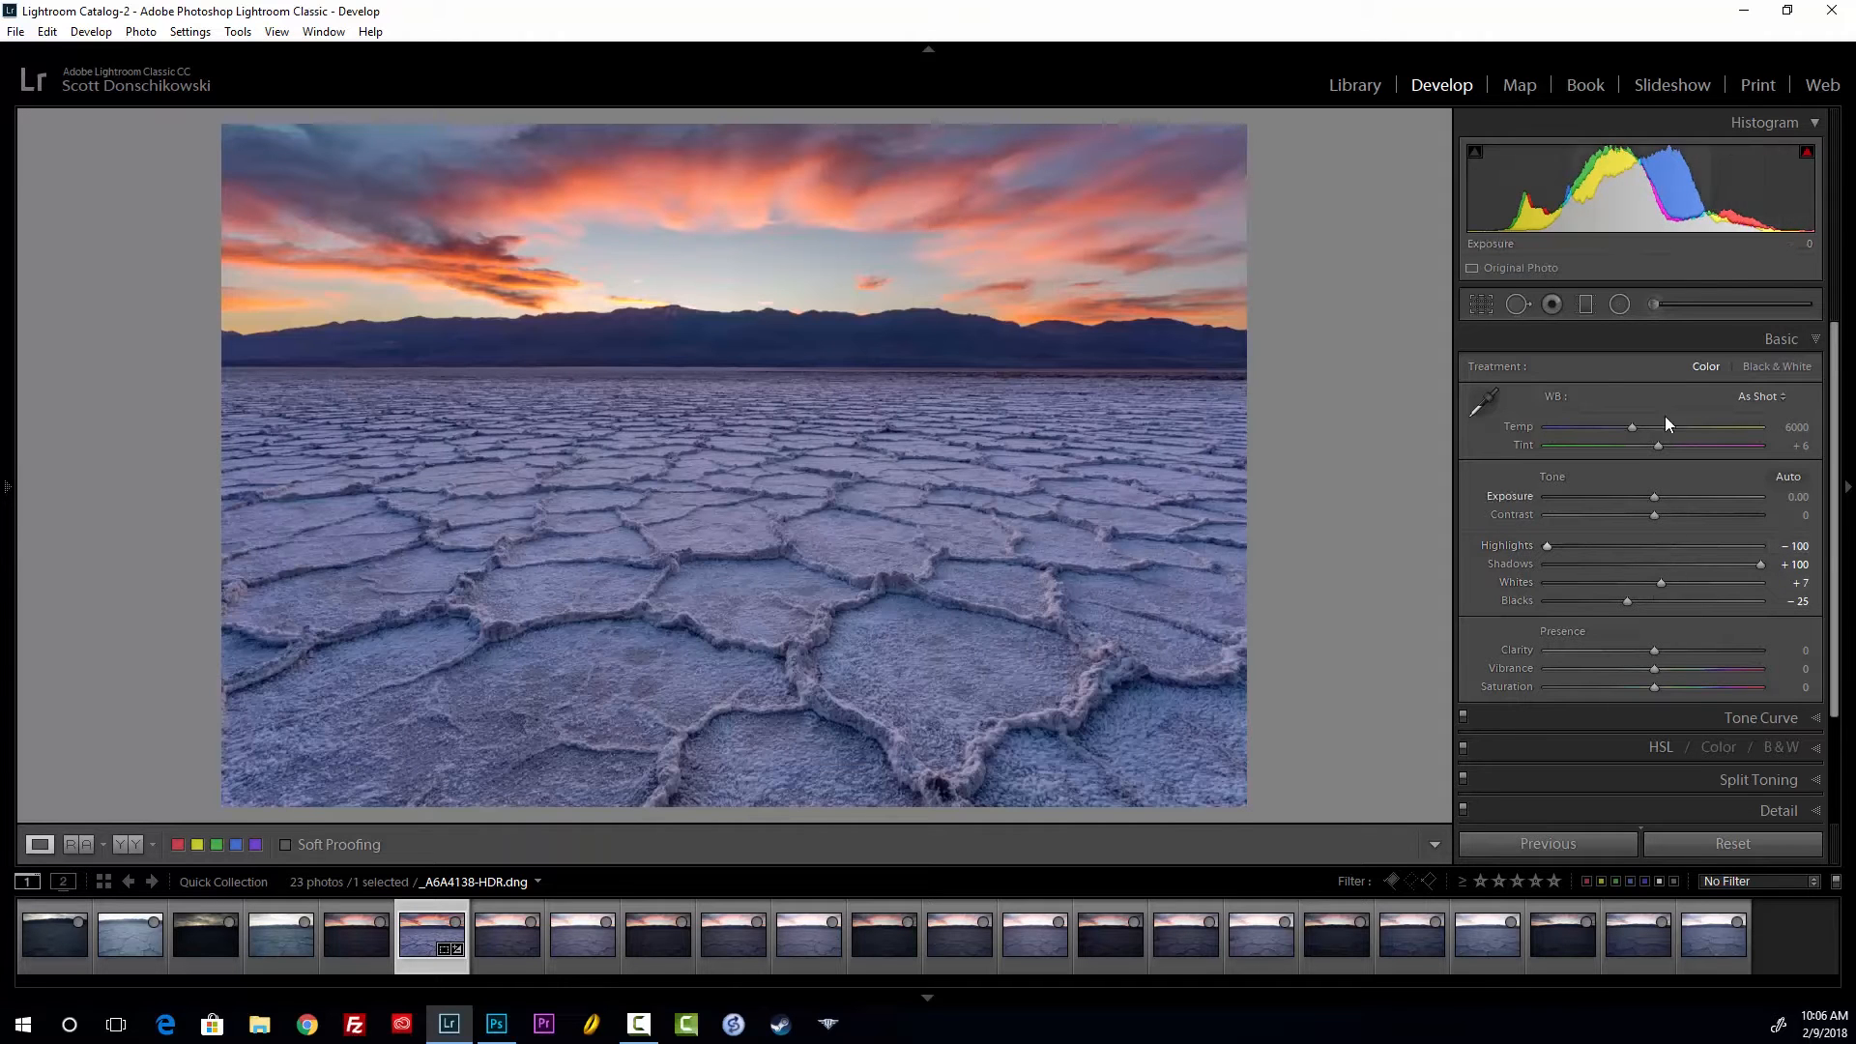
Reselect the existing graduated filter over the salt flats and set its Exposure to 0.75
click(1586, 304)
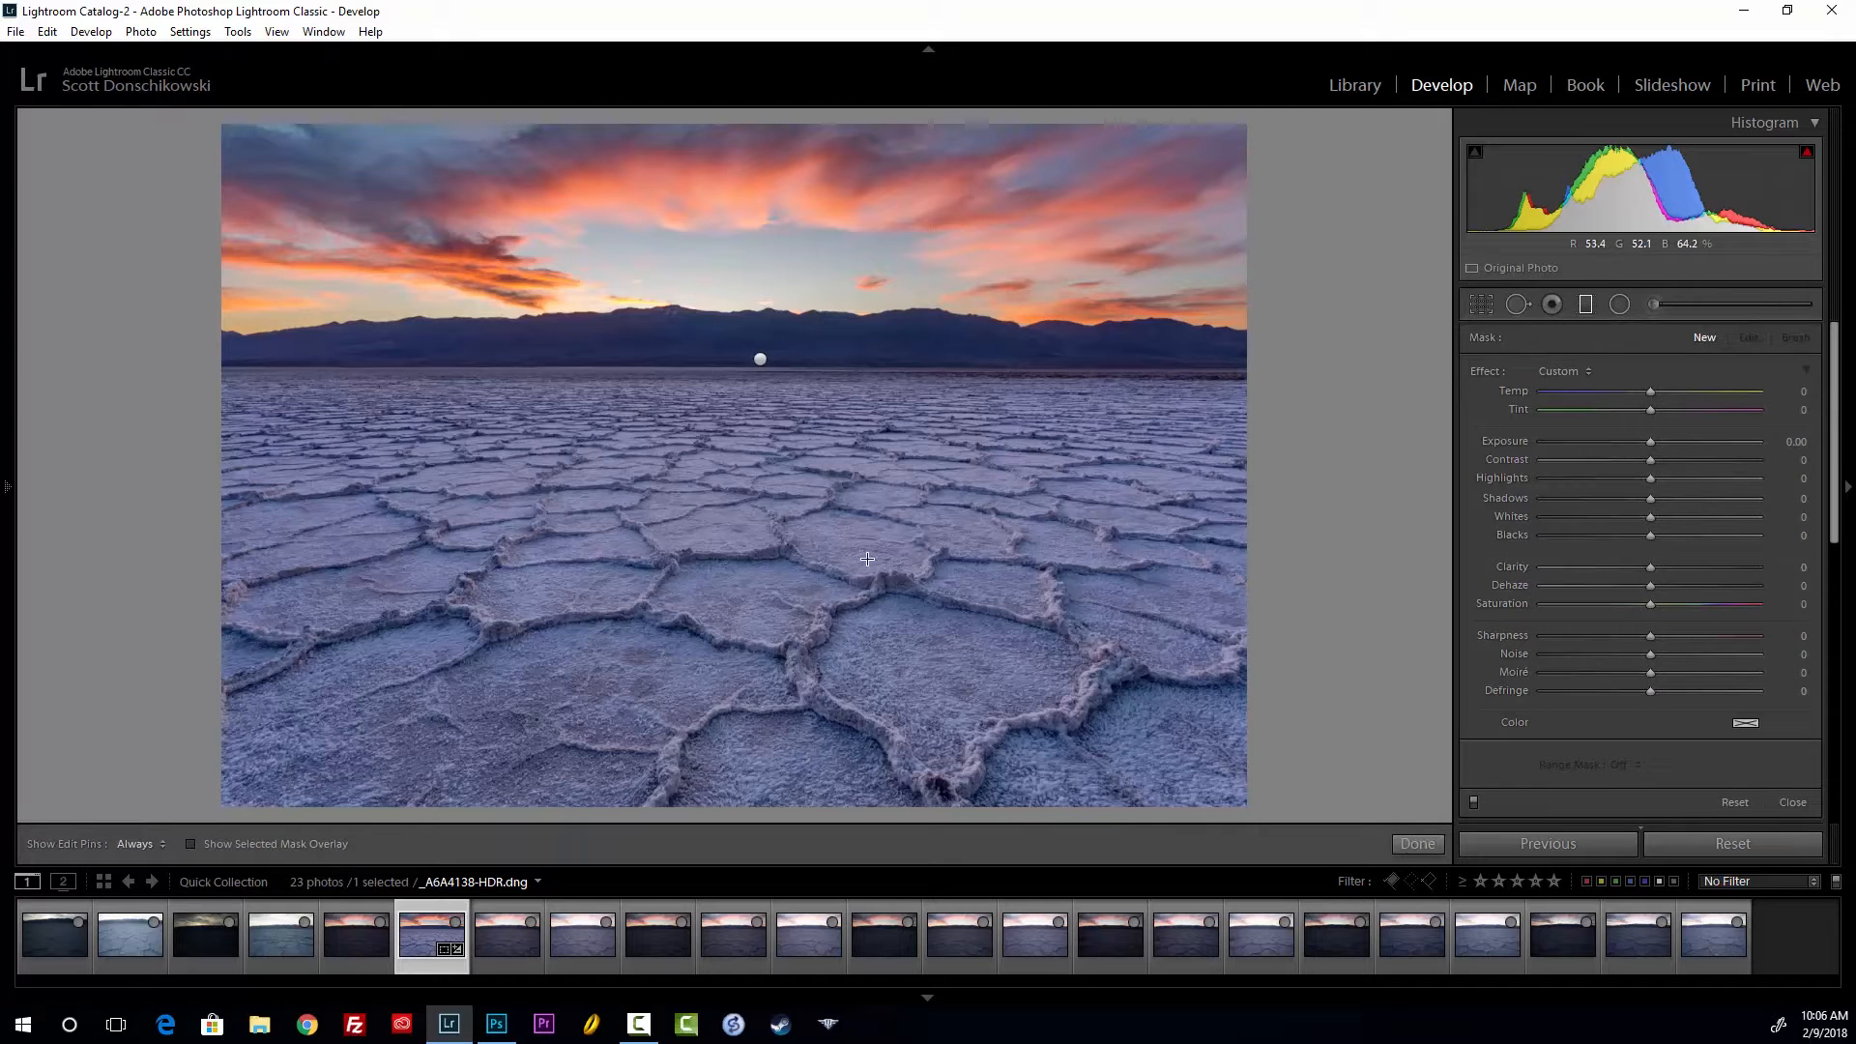
click(760, 358)
click(1794, 442)
text(0.75)
key(Return)
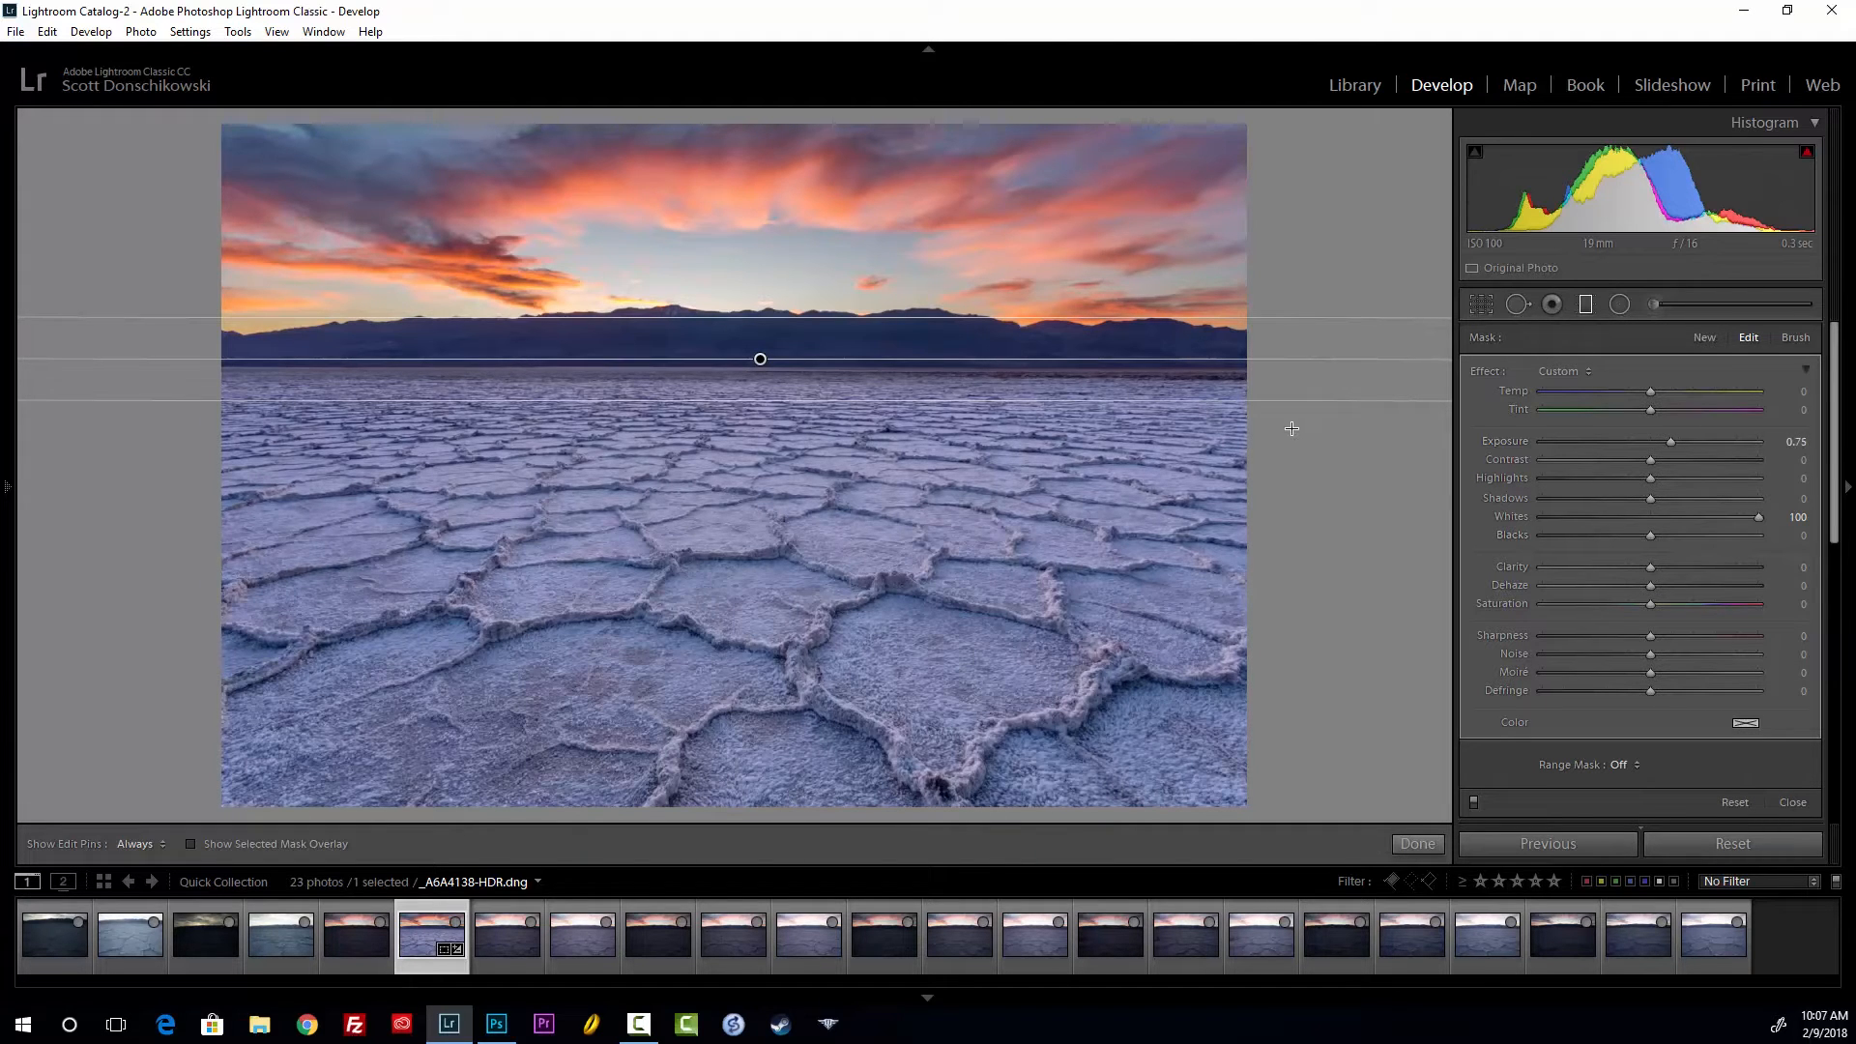
Set the salt flats graduated filter's Exposure to 1.00, shift the filter slightly upward, and close the filter tool
click(1803, 442)
text(1)
key(Return)
key(Return)
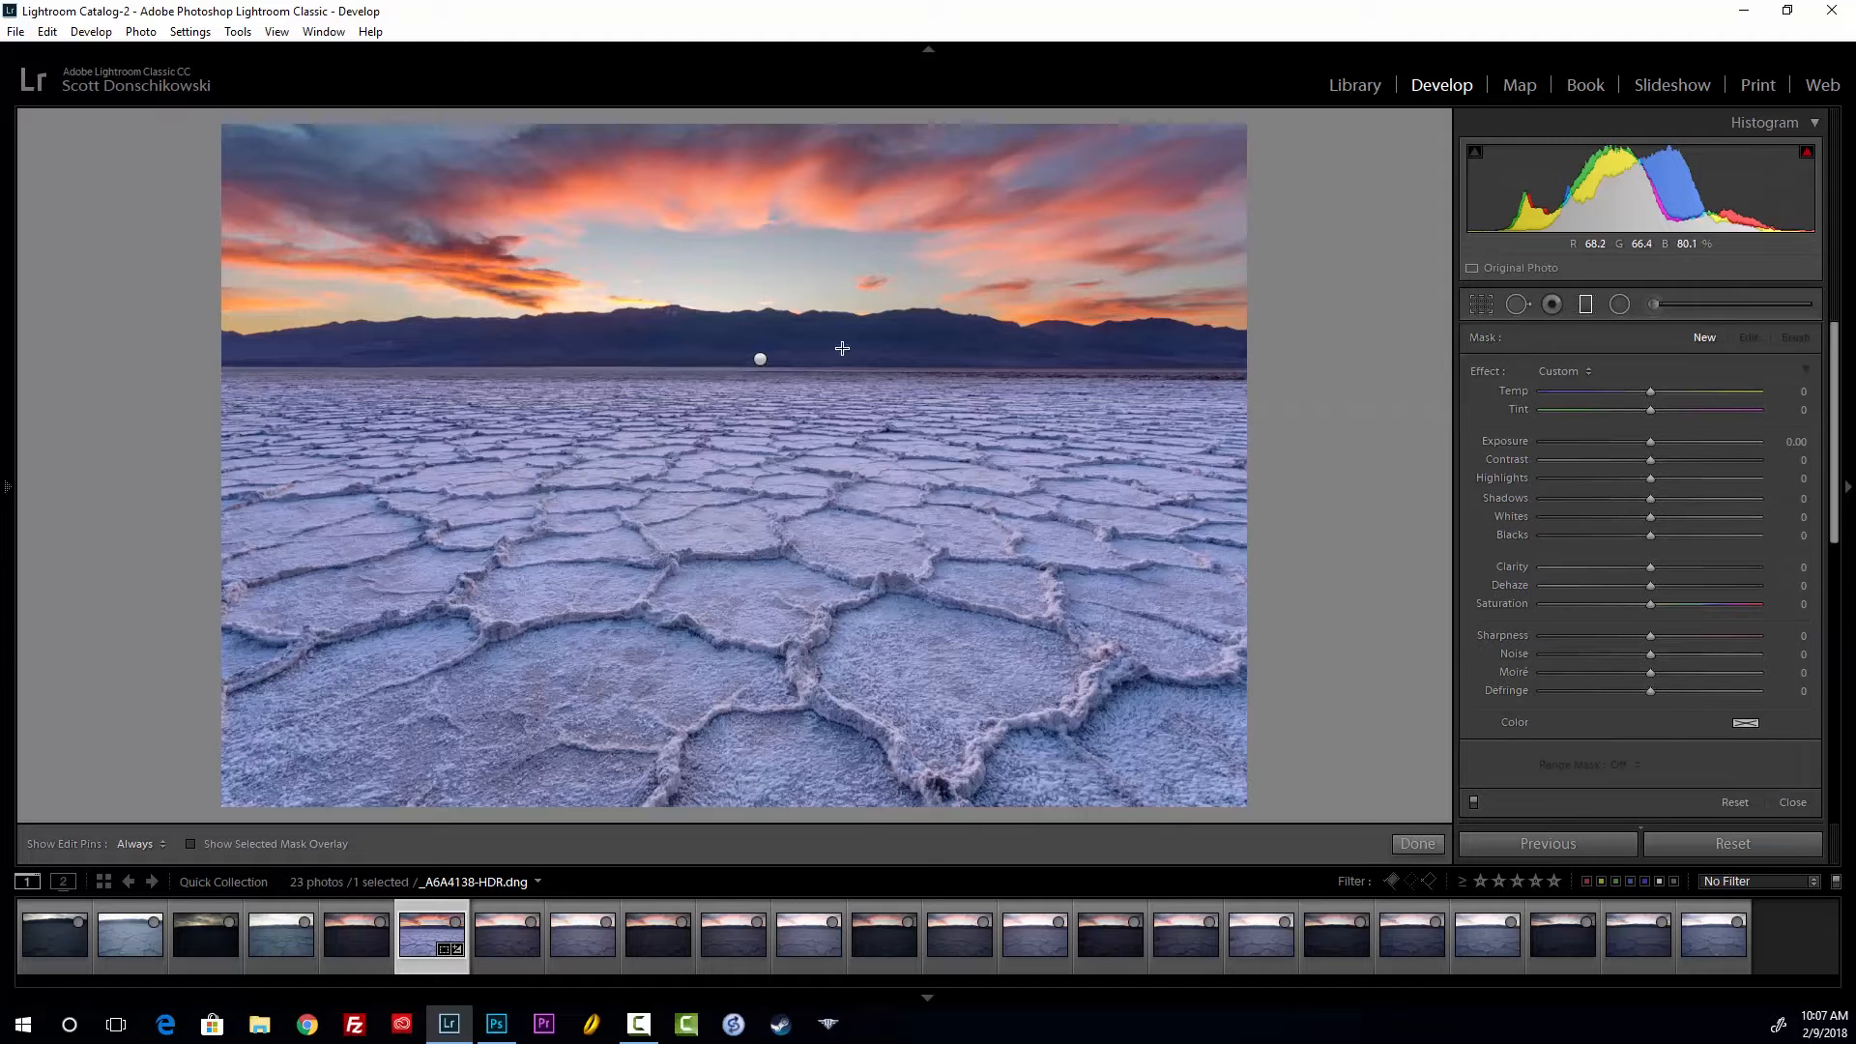
drag(761, 358, 762, 310)
key(m)
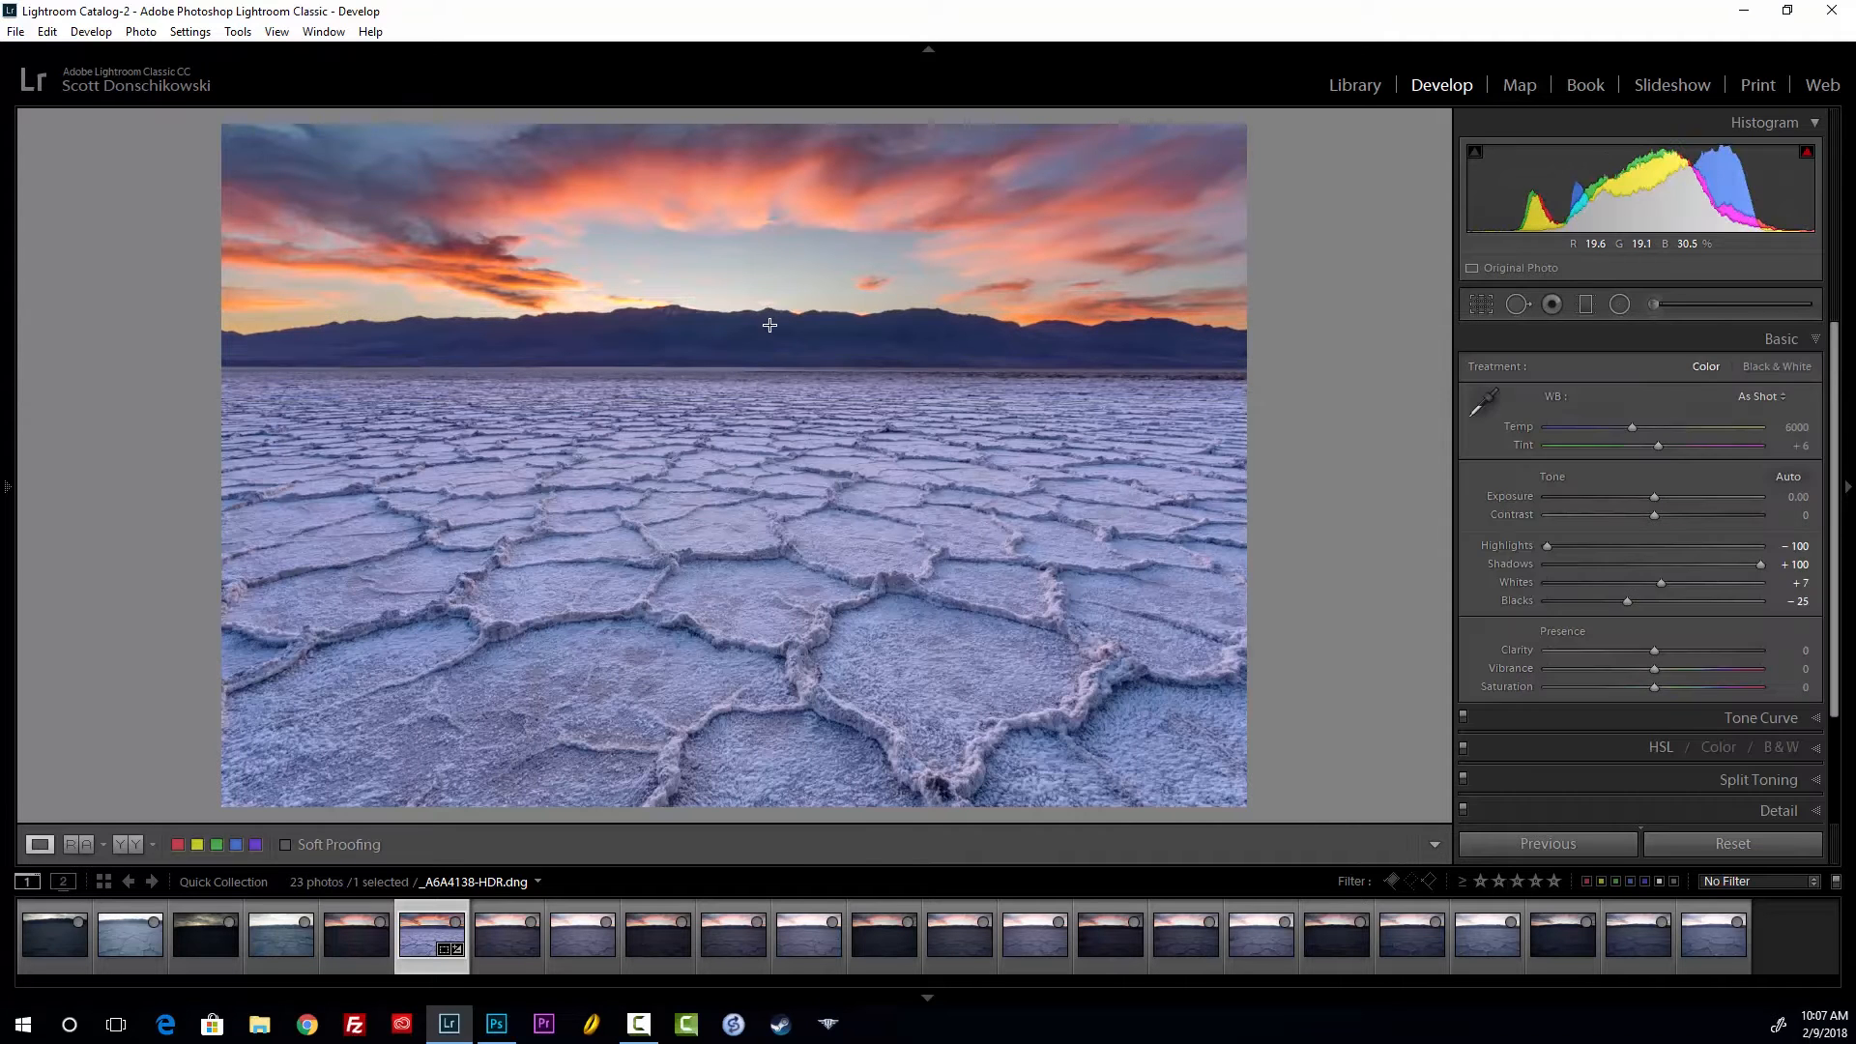
Examine the mountain range and horizon line at close range across the photo, and return to the full view
click(769, 325)
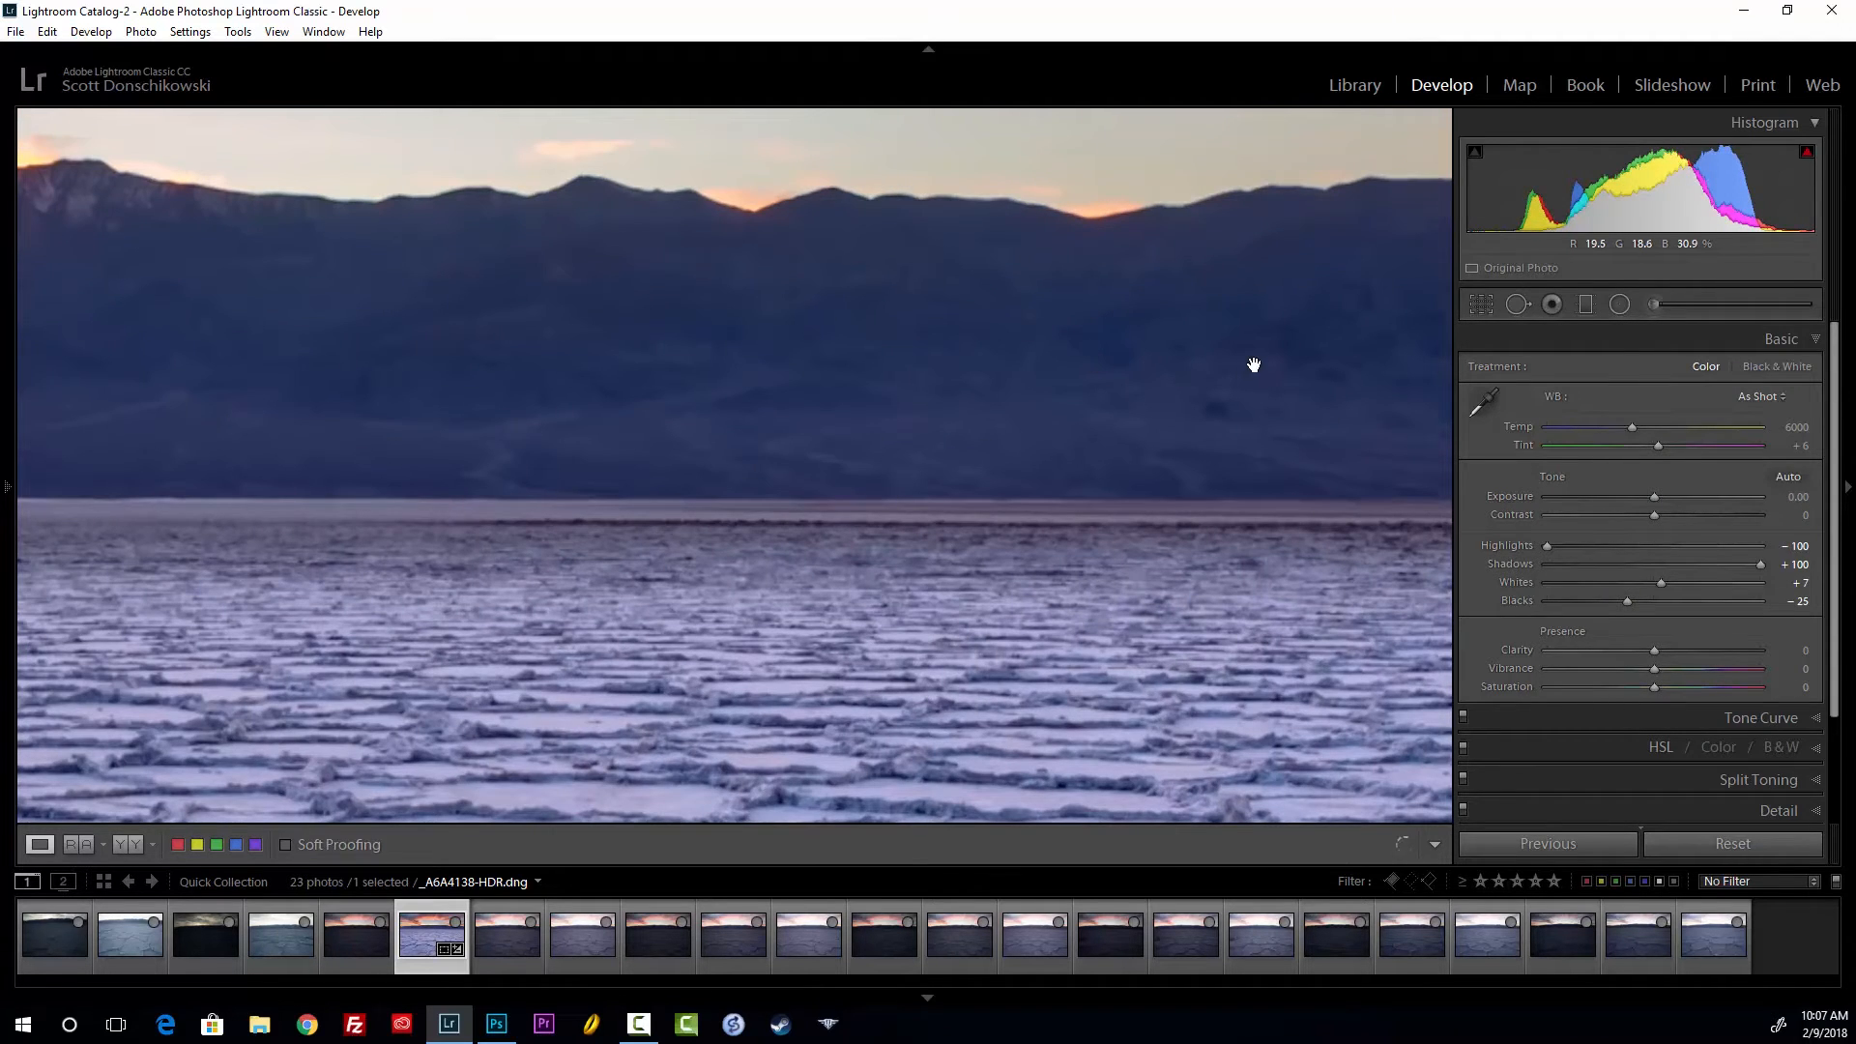
drag(1280, 352, 607, 376)
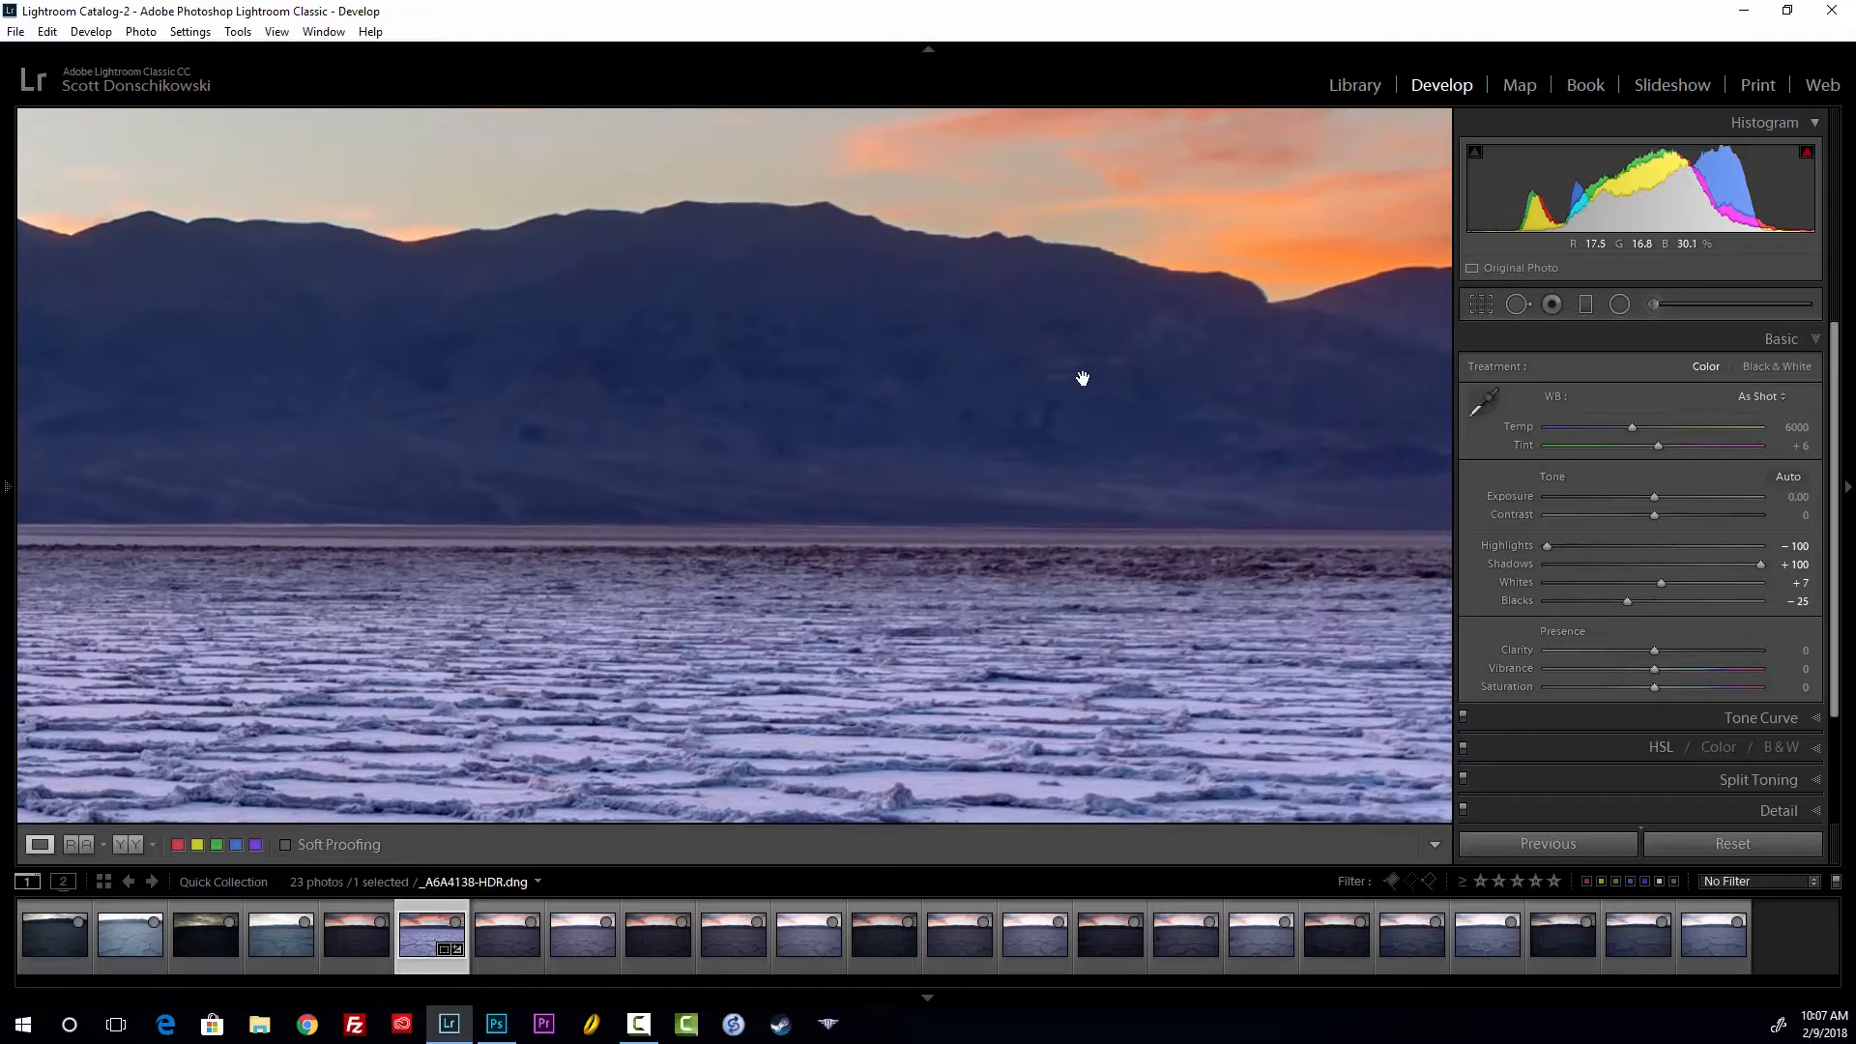
drag(1068, 377, 568, 392)
drag(1002, 423, 605, 444)
drag(937, 449, 1338, 502)
drag(572, 464, 1069, 480)
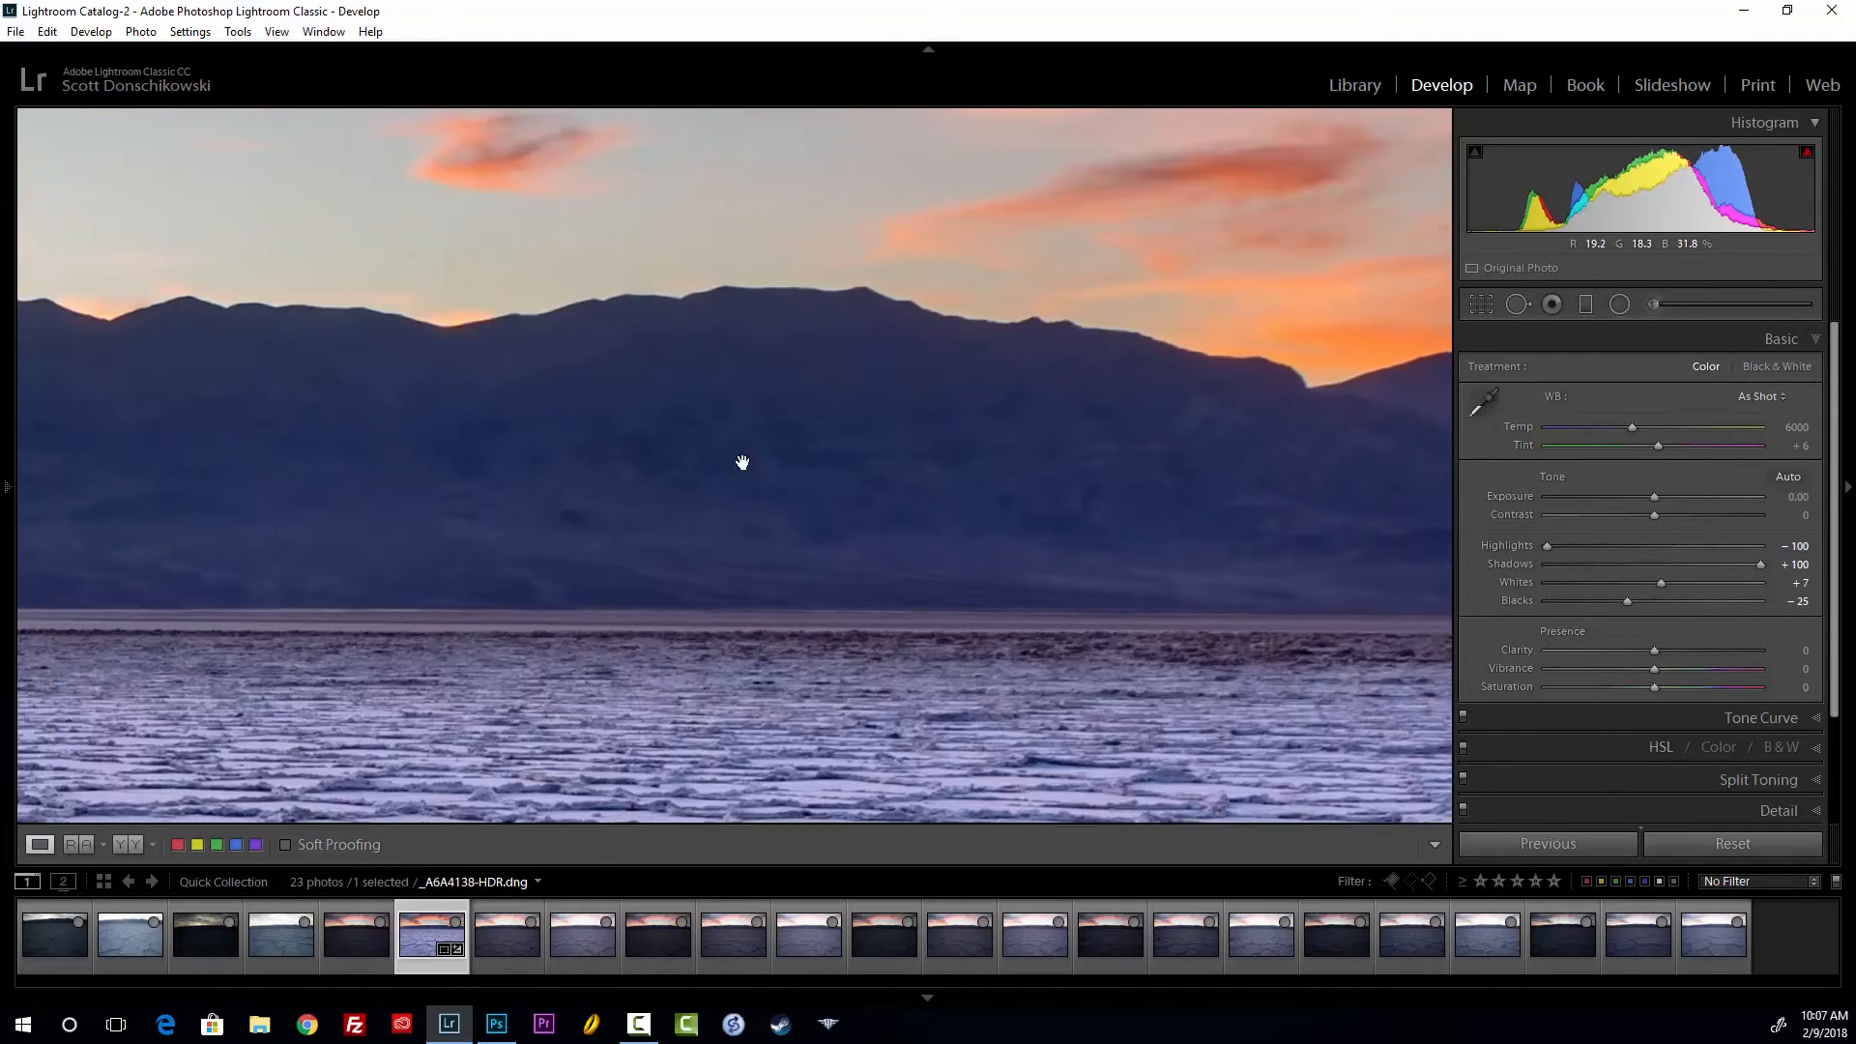
drag(329, 476, 973, 475)
click(522, 474)
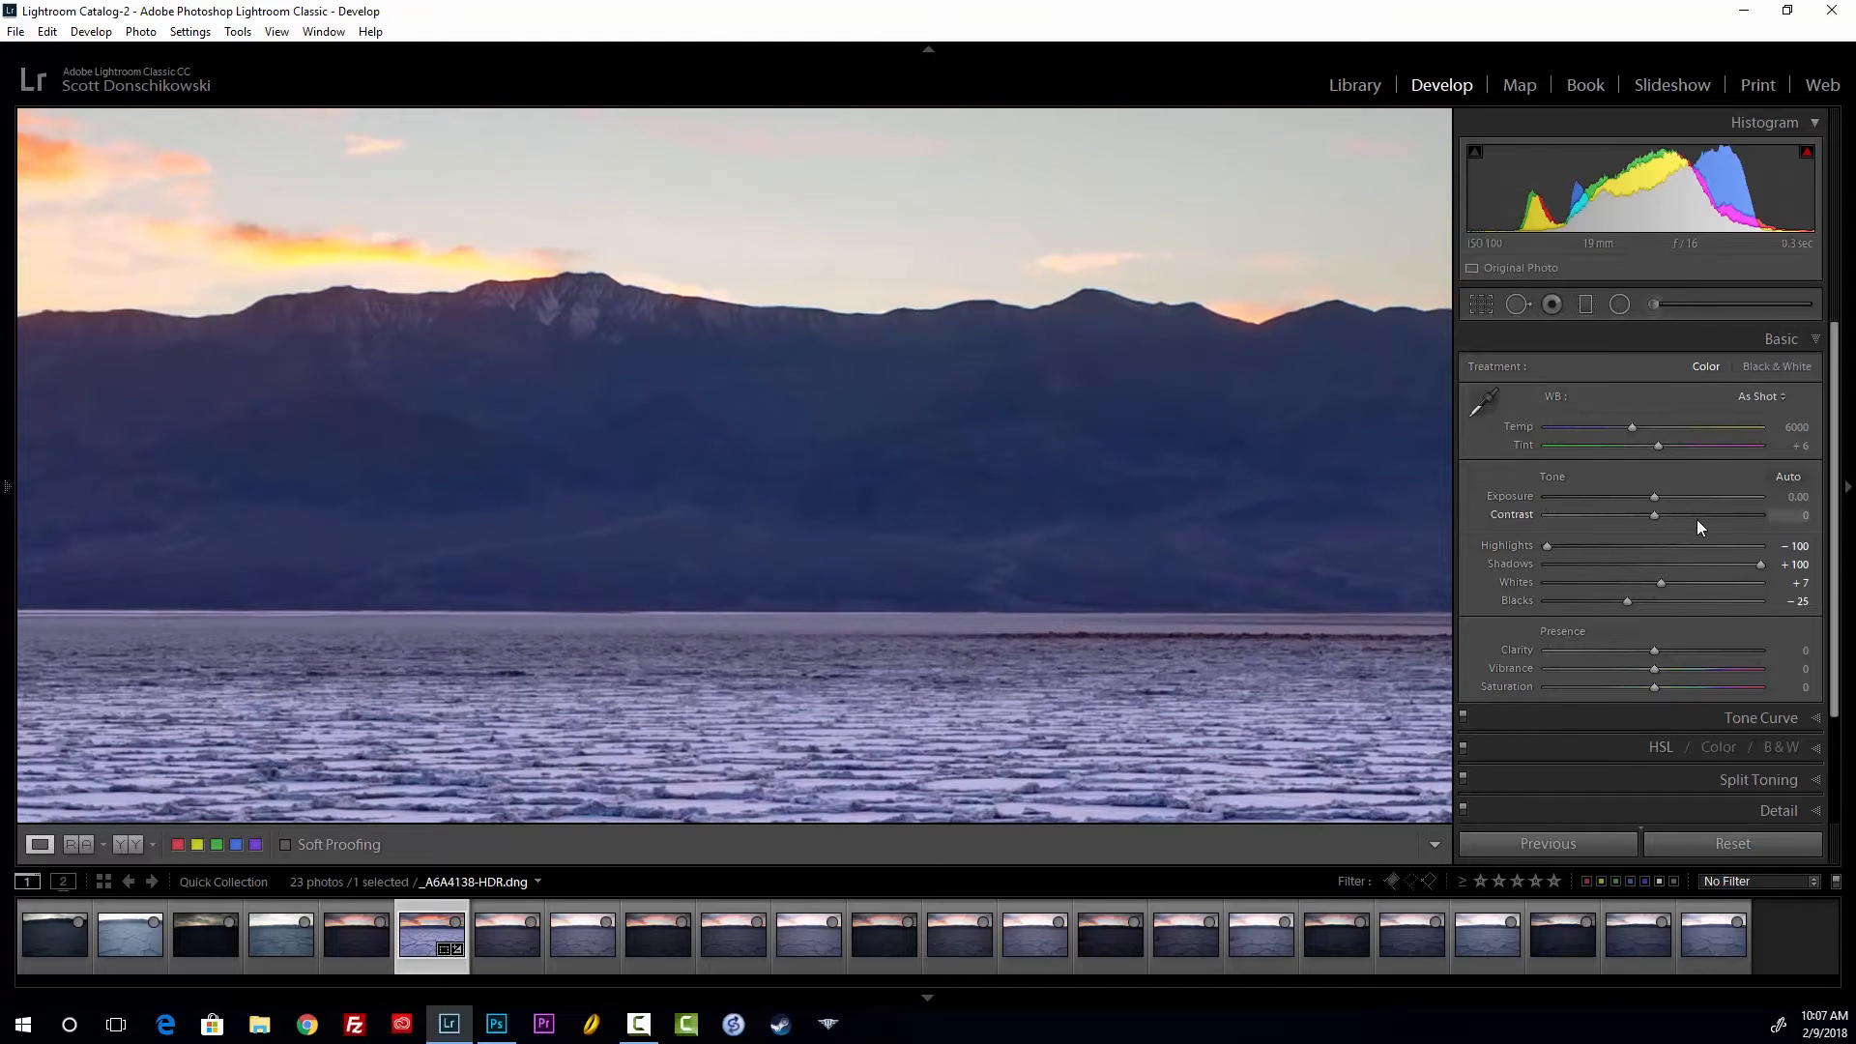
click(1098, 497)
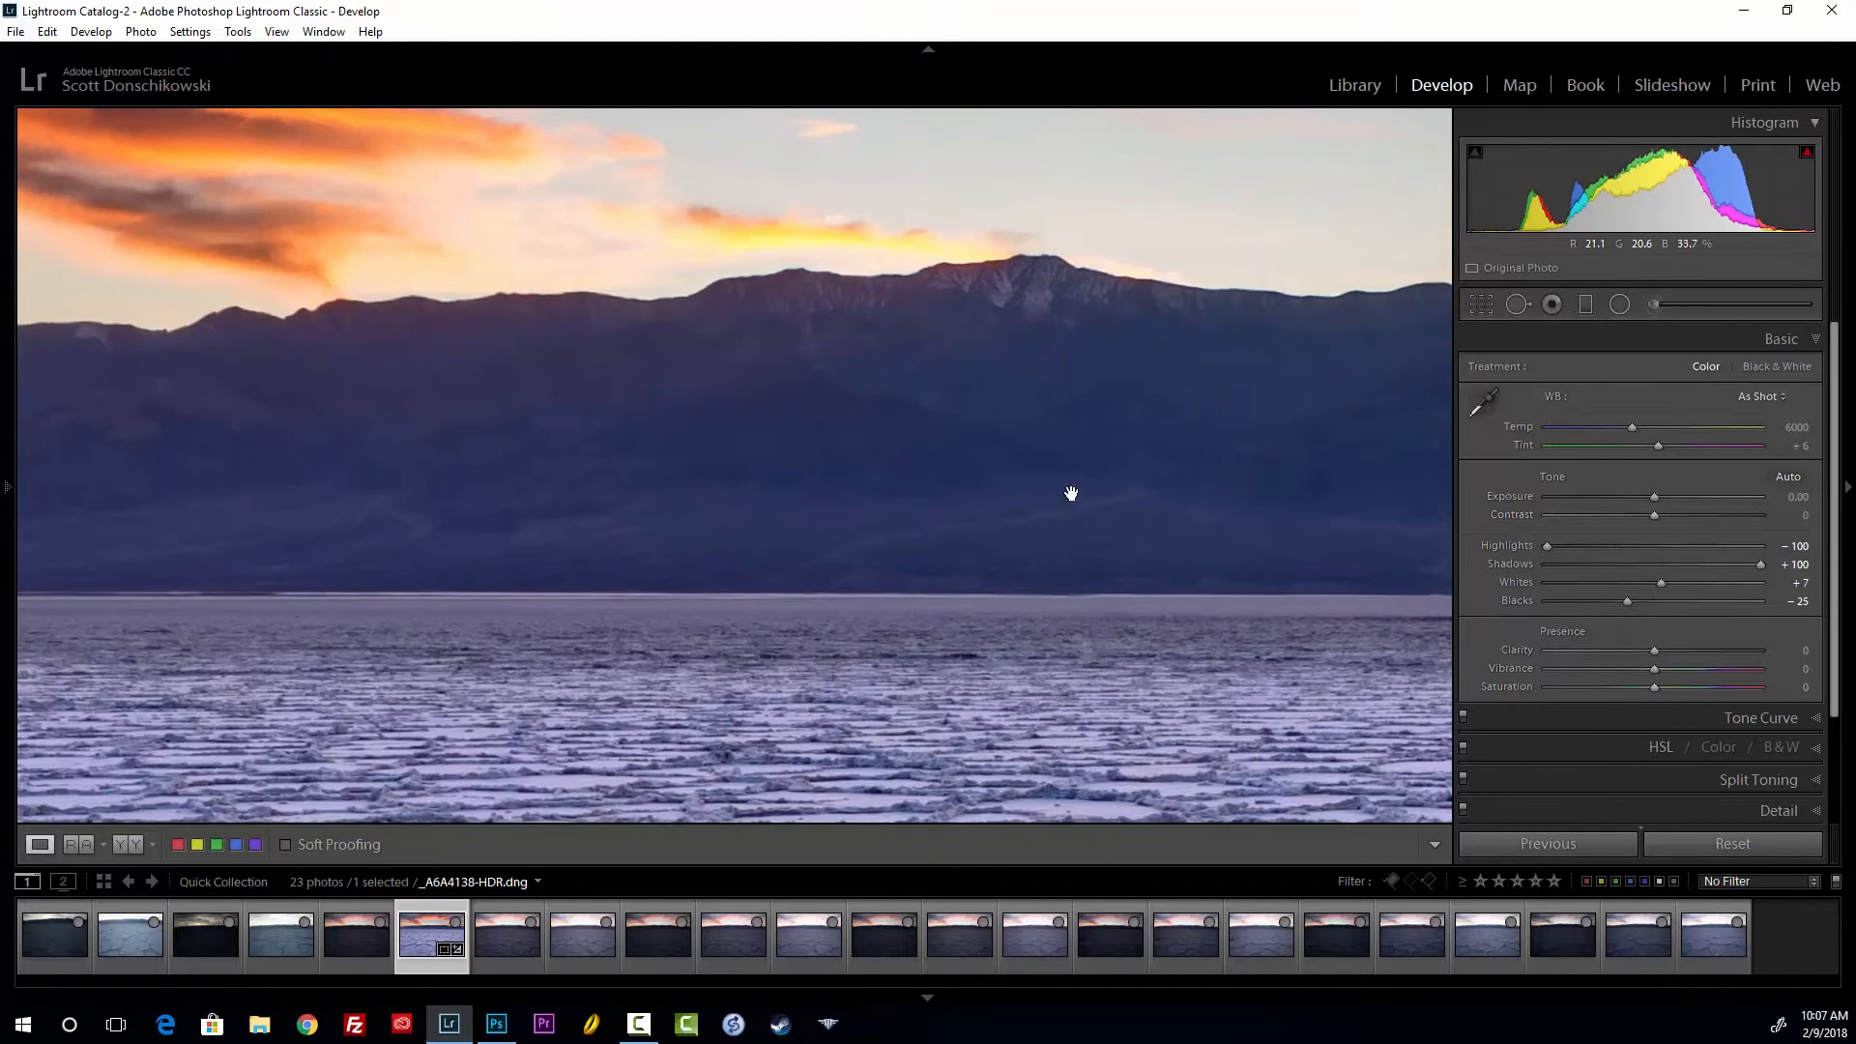
drag(1091, 457, 1179, 454)
drag(947, 444, 1220, 461)
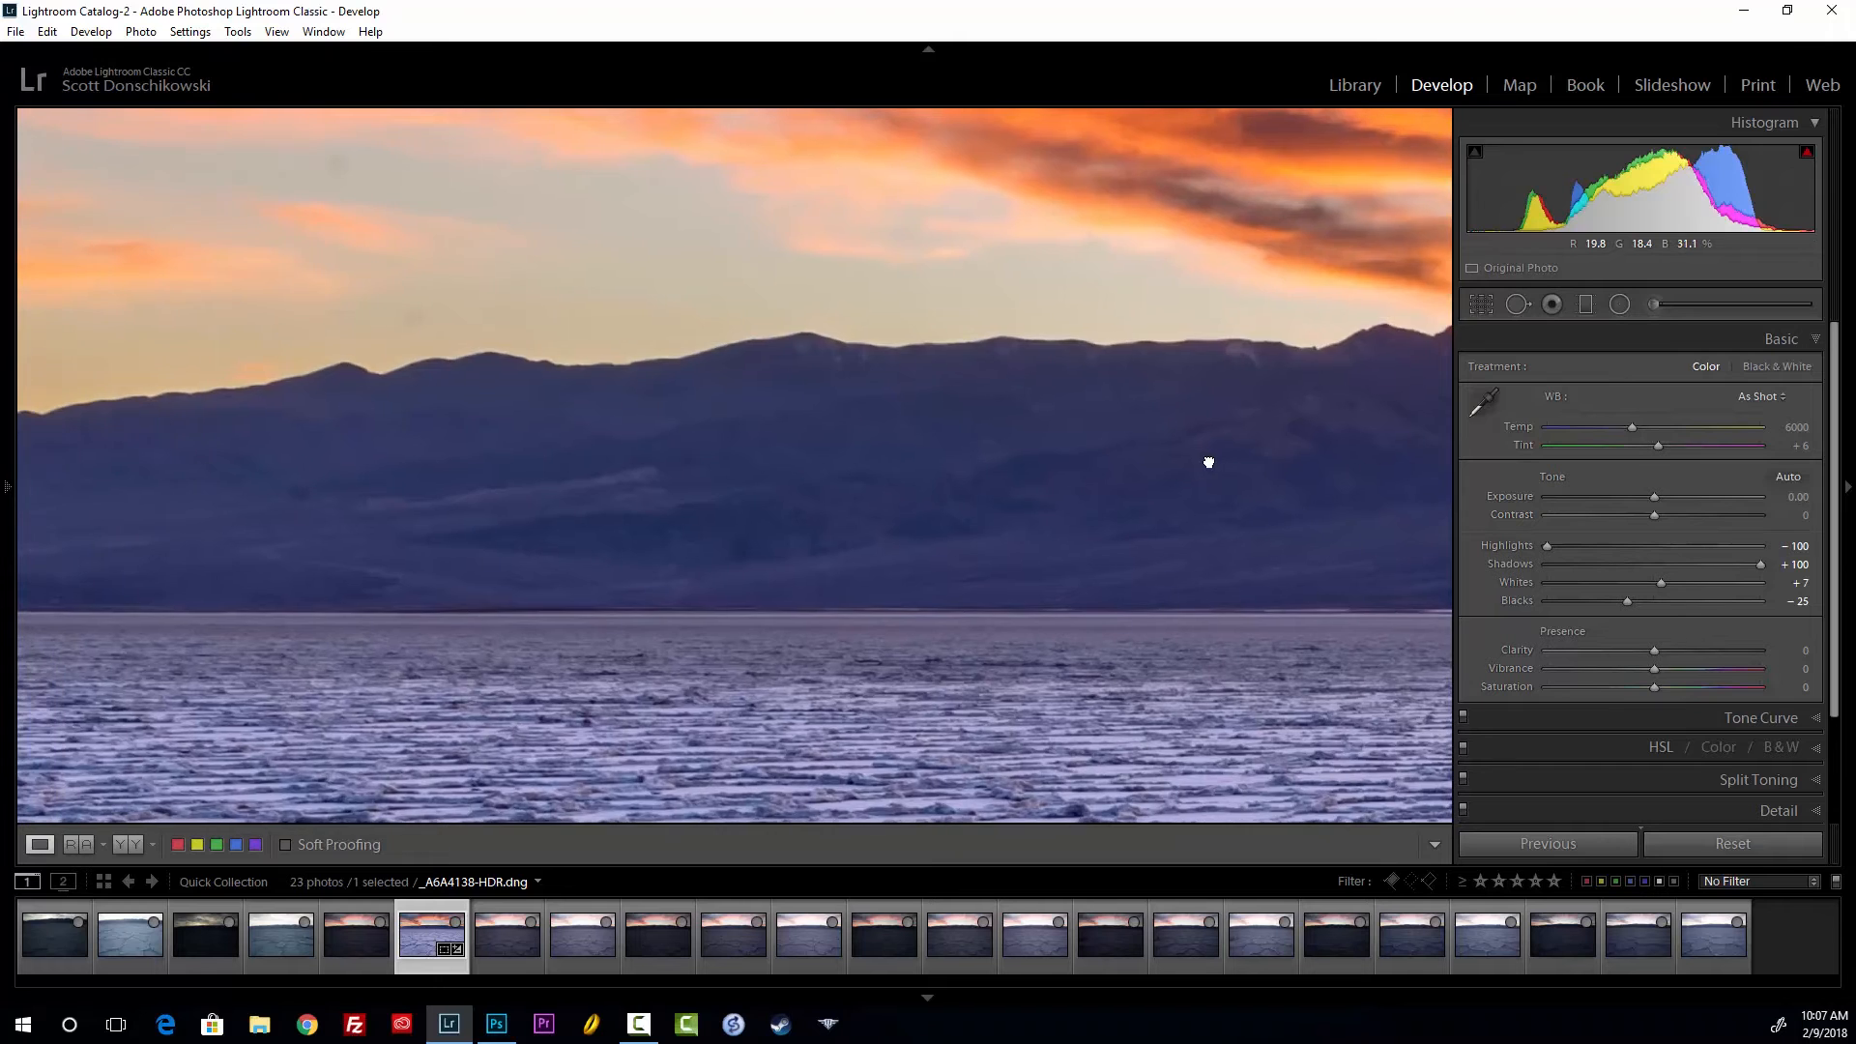
click(1208, 462)
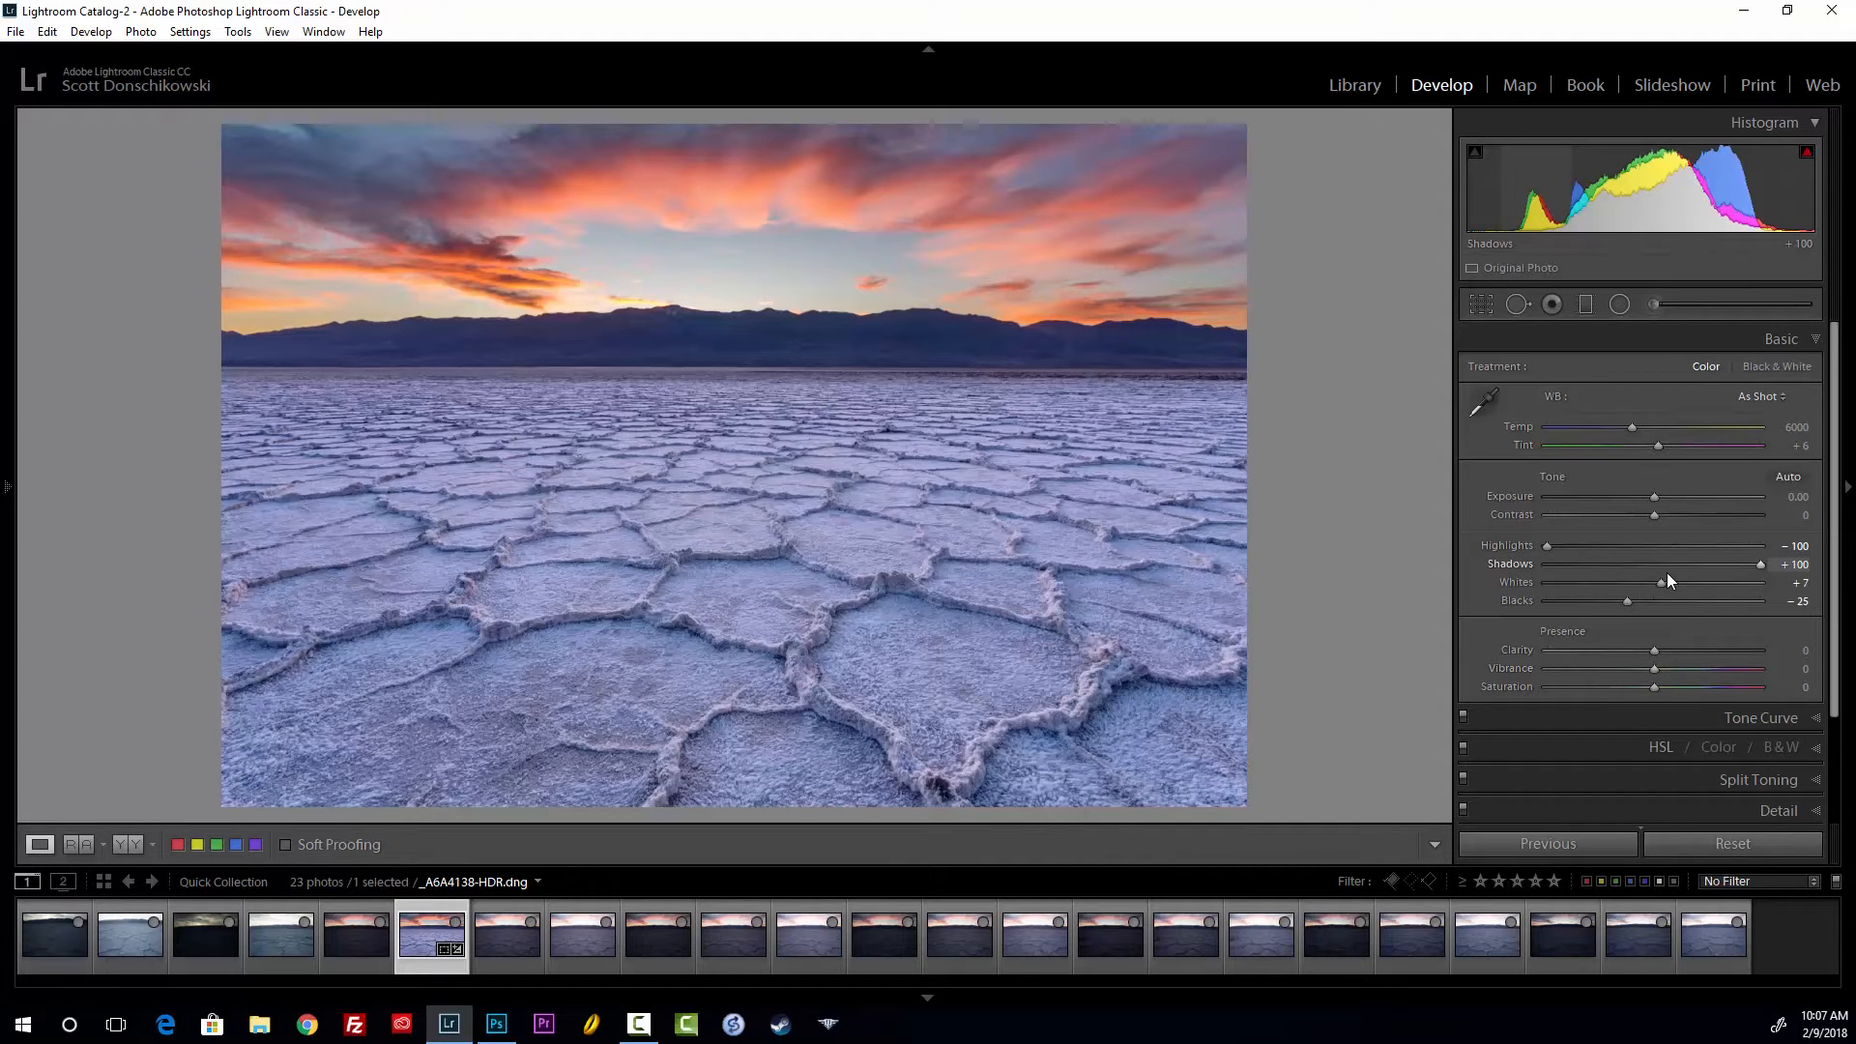
Try the photo's Vibrance at +51 and its Saturation at +35, resetting each to 0
drag(1653, 669, 1707, 672)
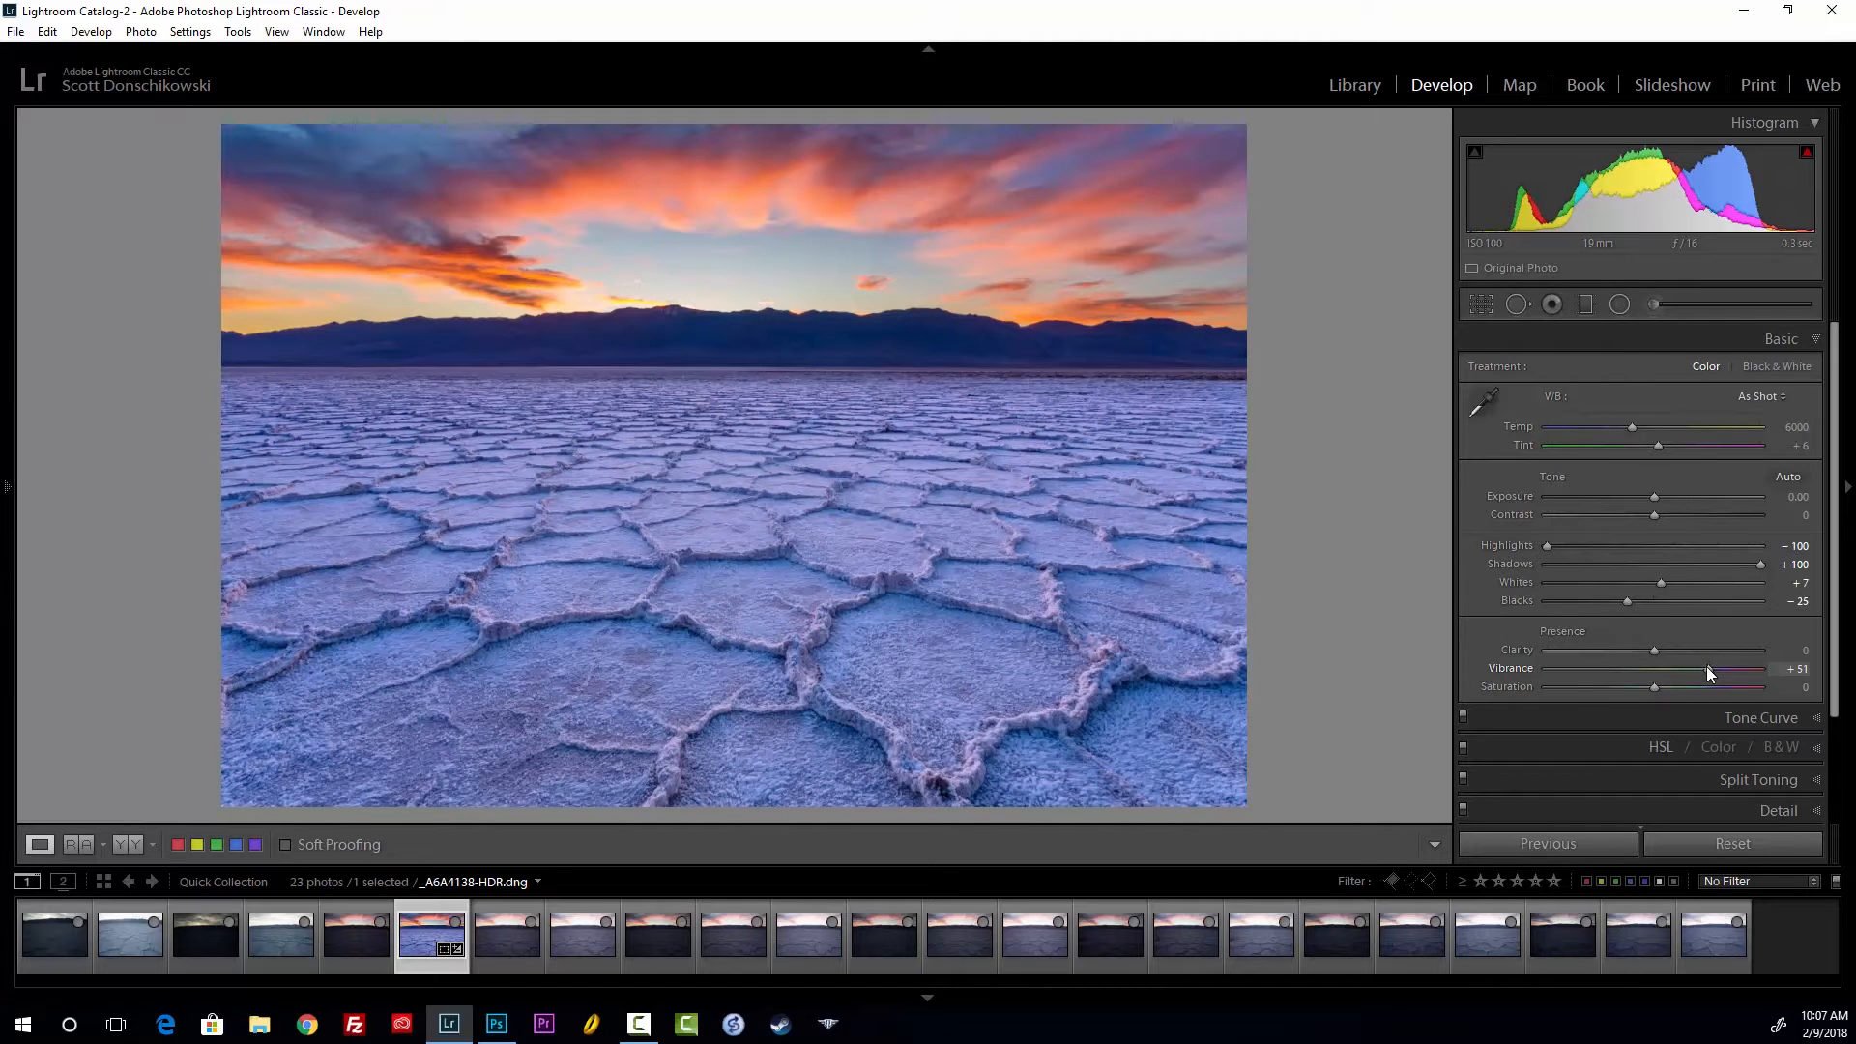
double_click(1707, 665)
mouse_move(1655, 684)
mouse_down()
mouse_move(1715, 682)
mouse_move(1692, 685)
mouse_up()
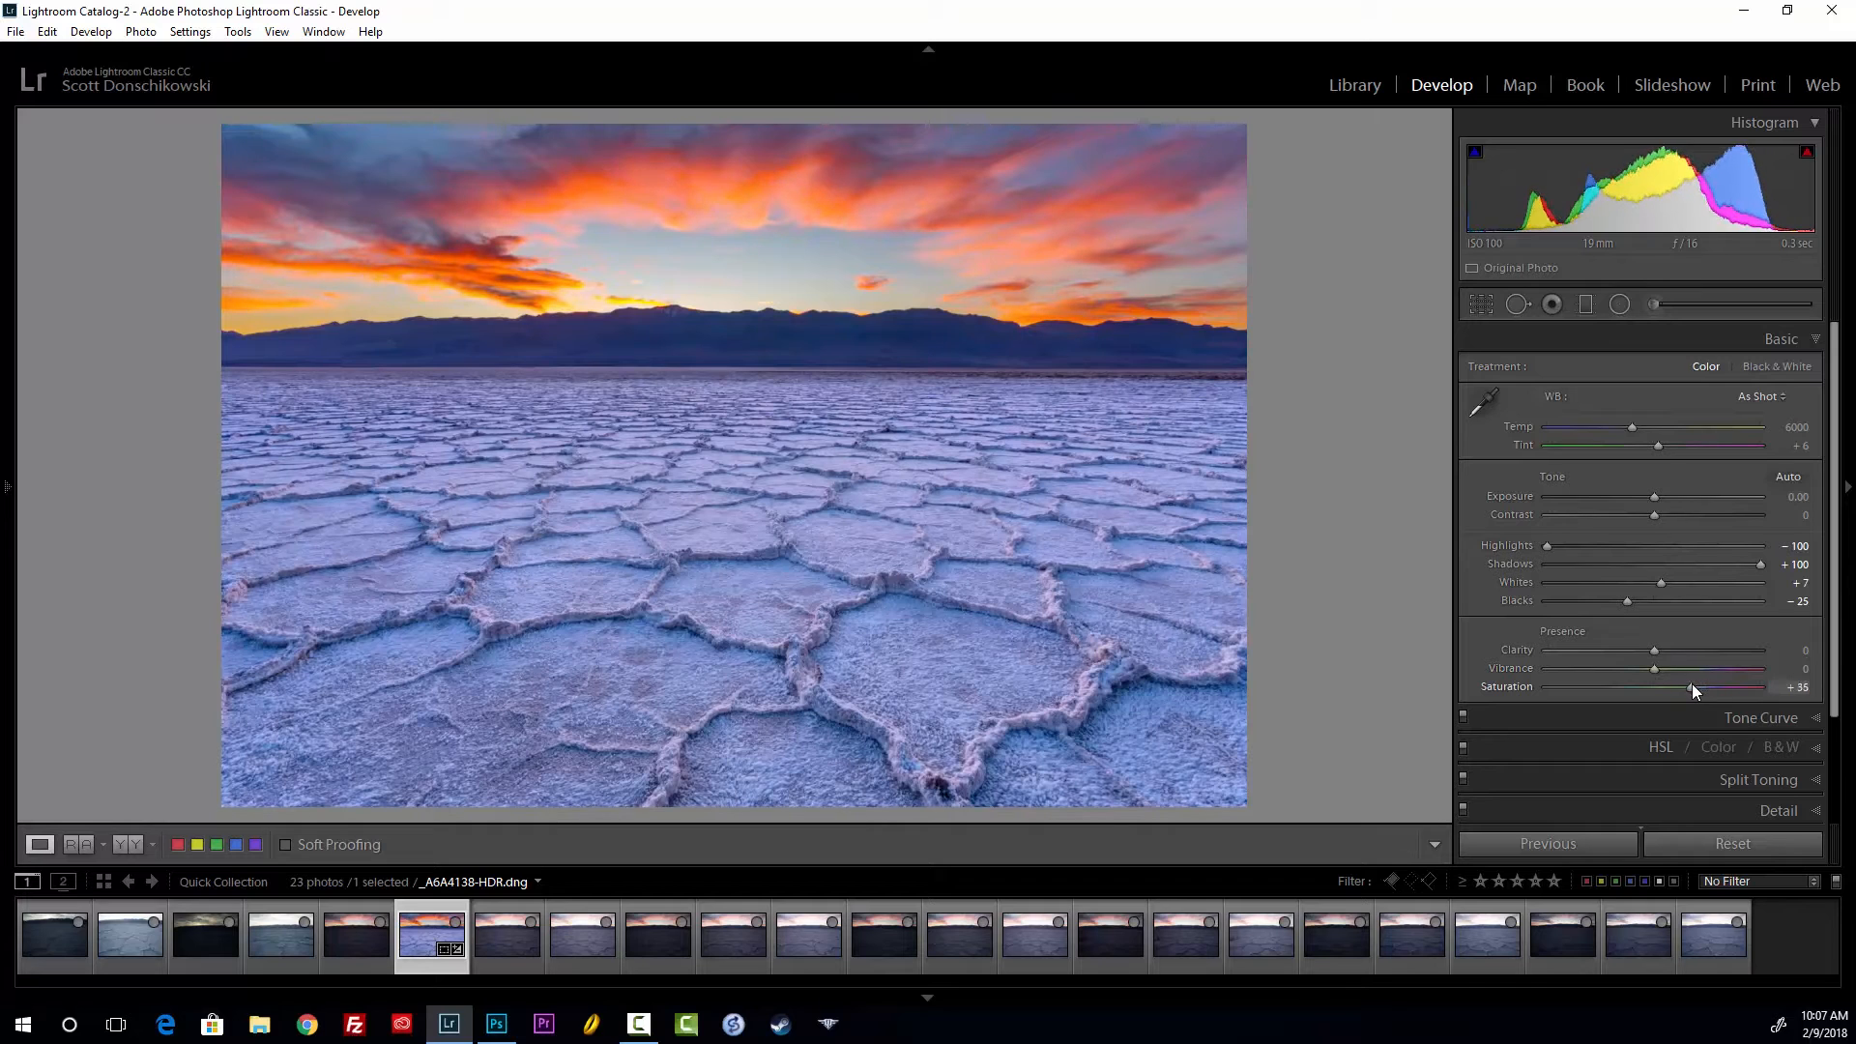
double_click(1693, 685)
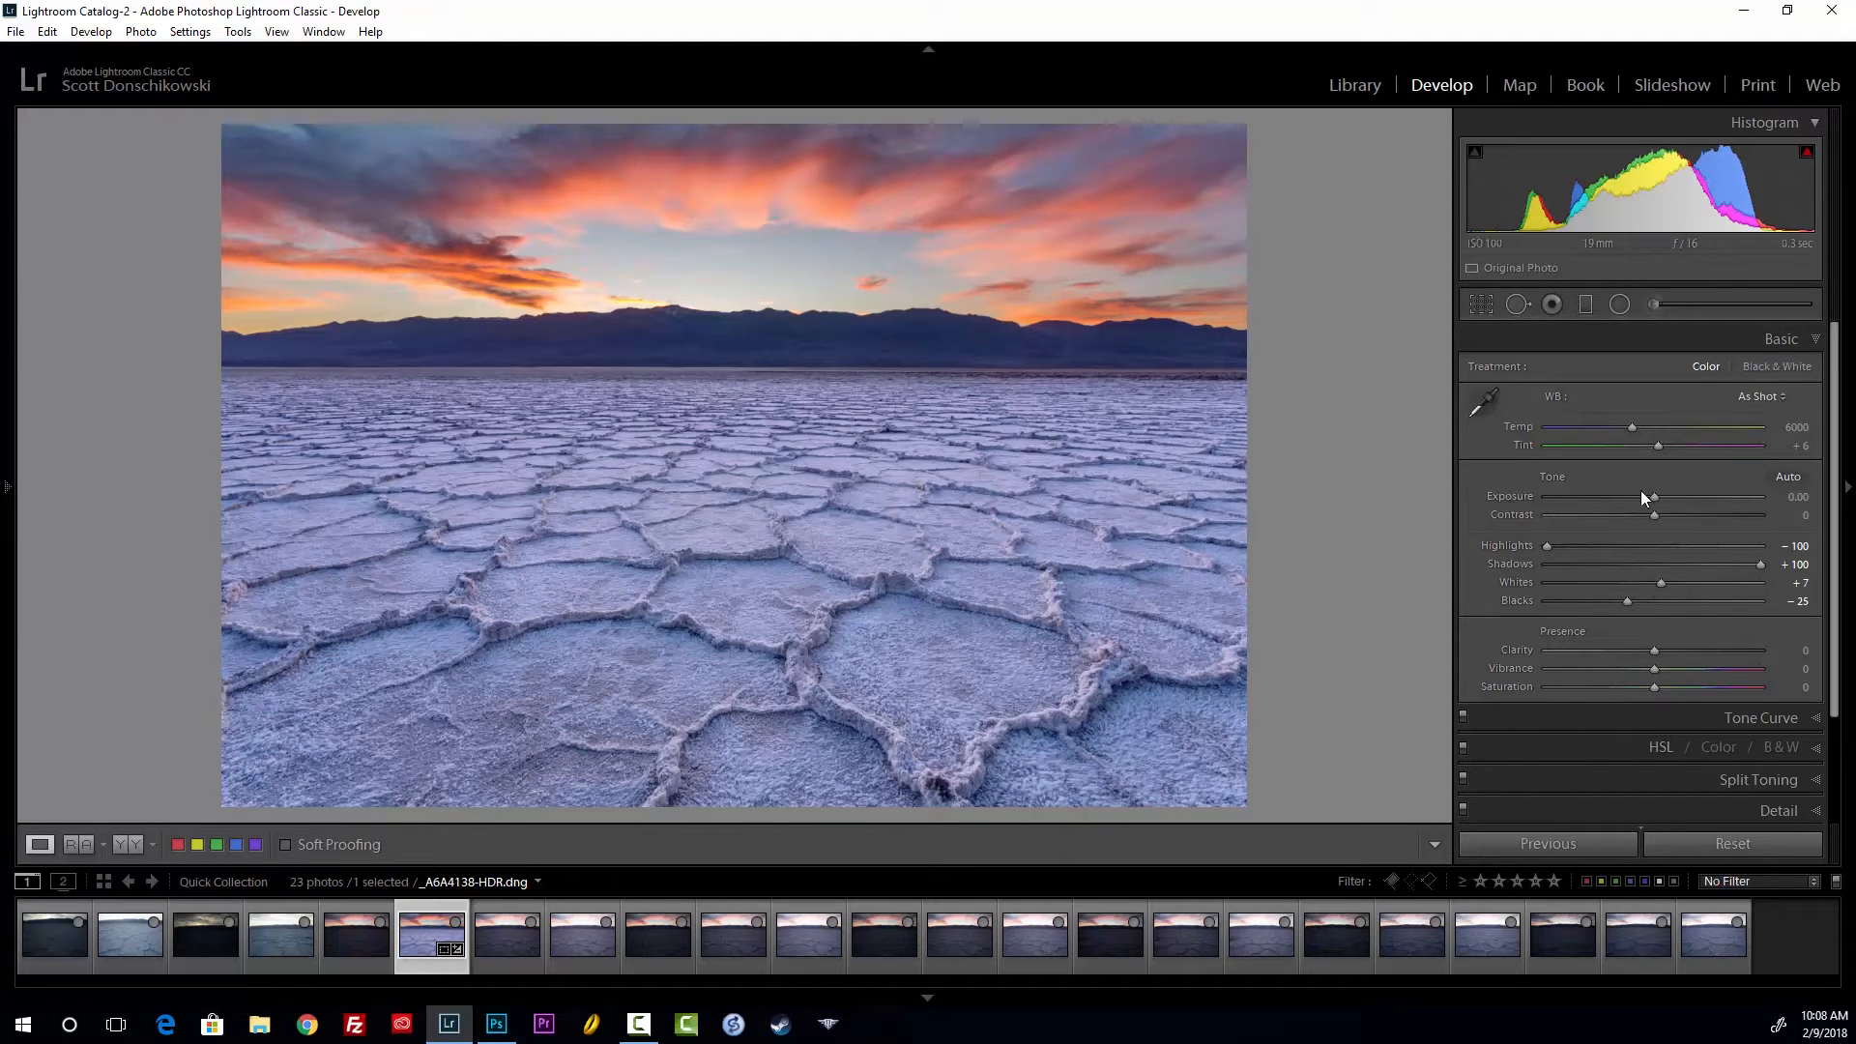
Raise the photo's basic Contrast to +20 and set the white balance to Temp 6500 and Tint +10
drag(1656, 513, 1680, 519)
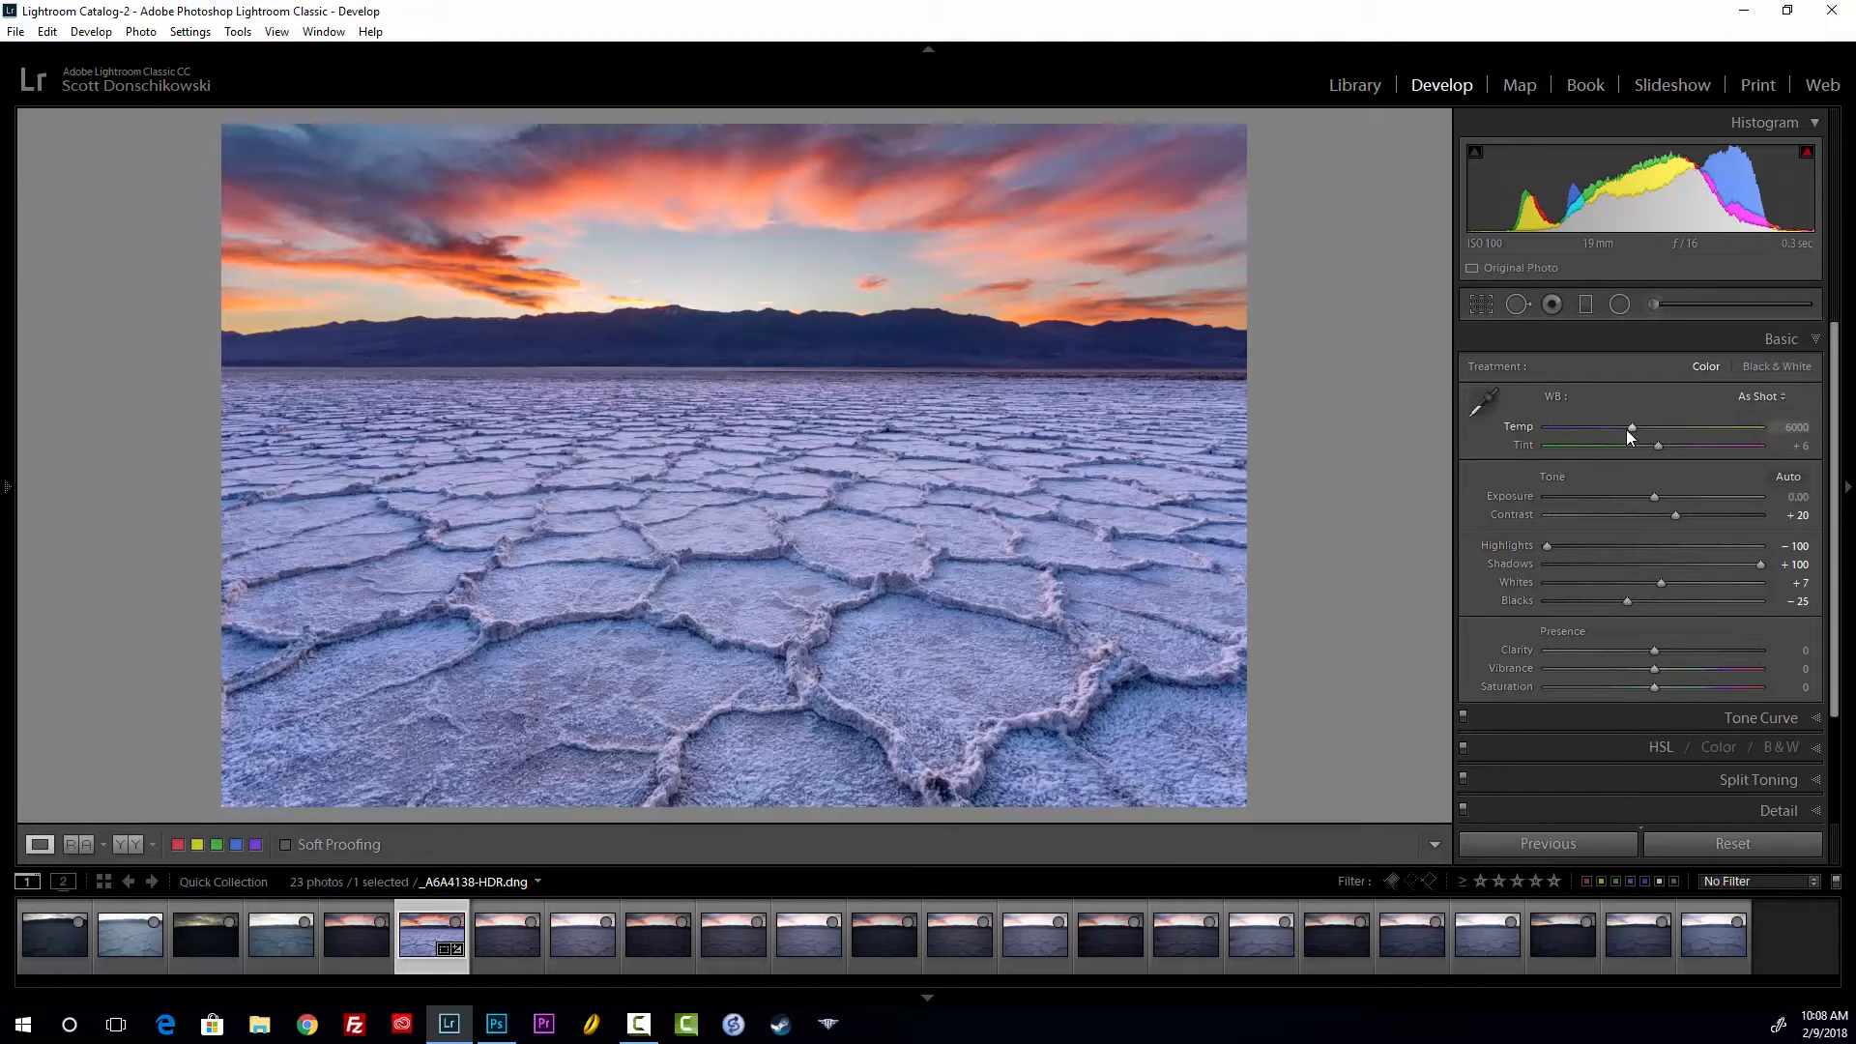
drag(1631, 429, 1643, 427)
click(1793, 426)
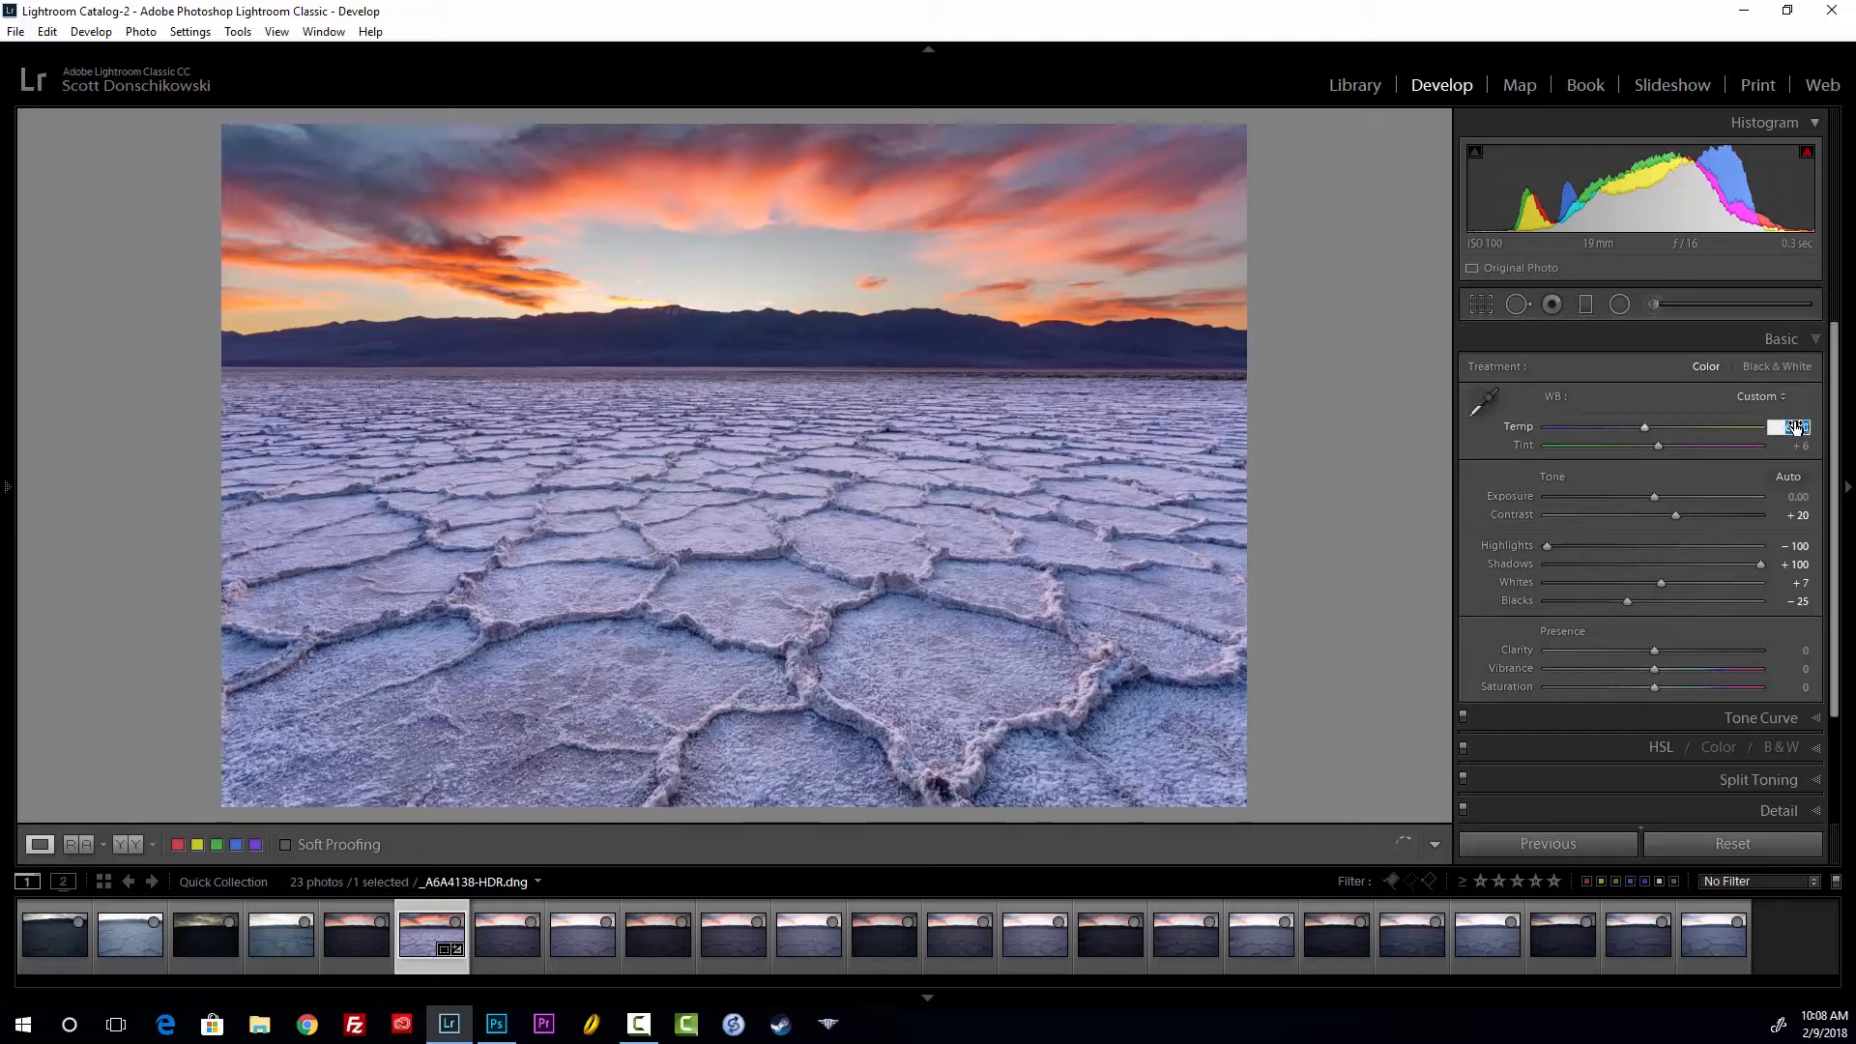
text(6500)
key(Return)
key(Tab)
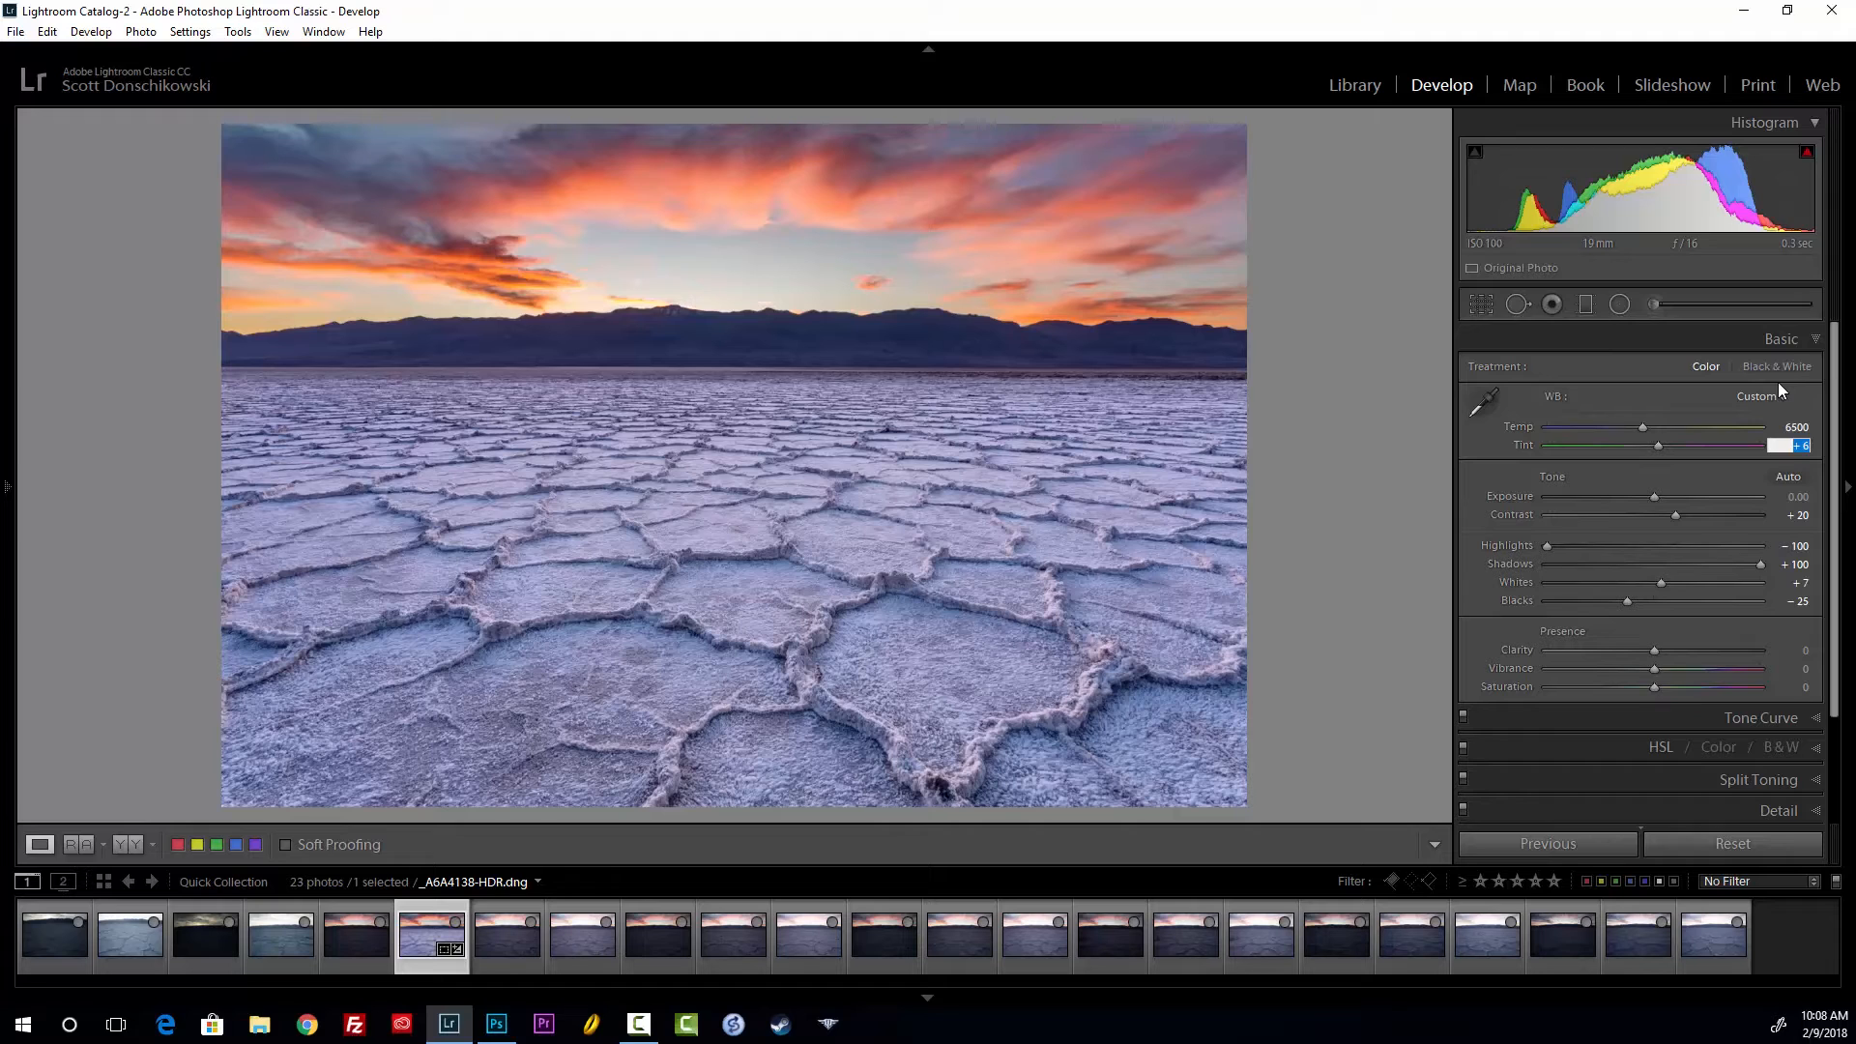
text(10)
key(Return)
Compare the photo's unedited and edited versions several times, ending on the edited one
key(backslash)
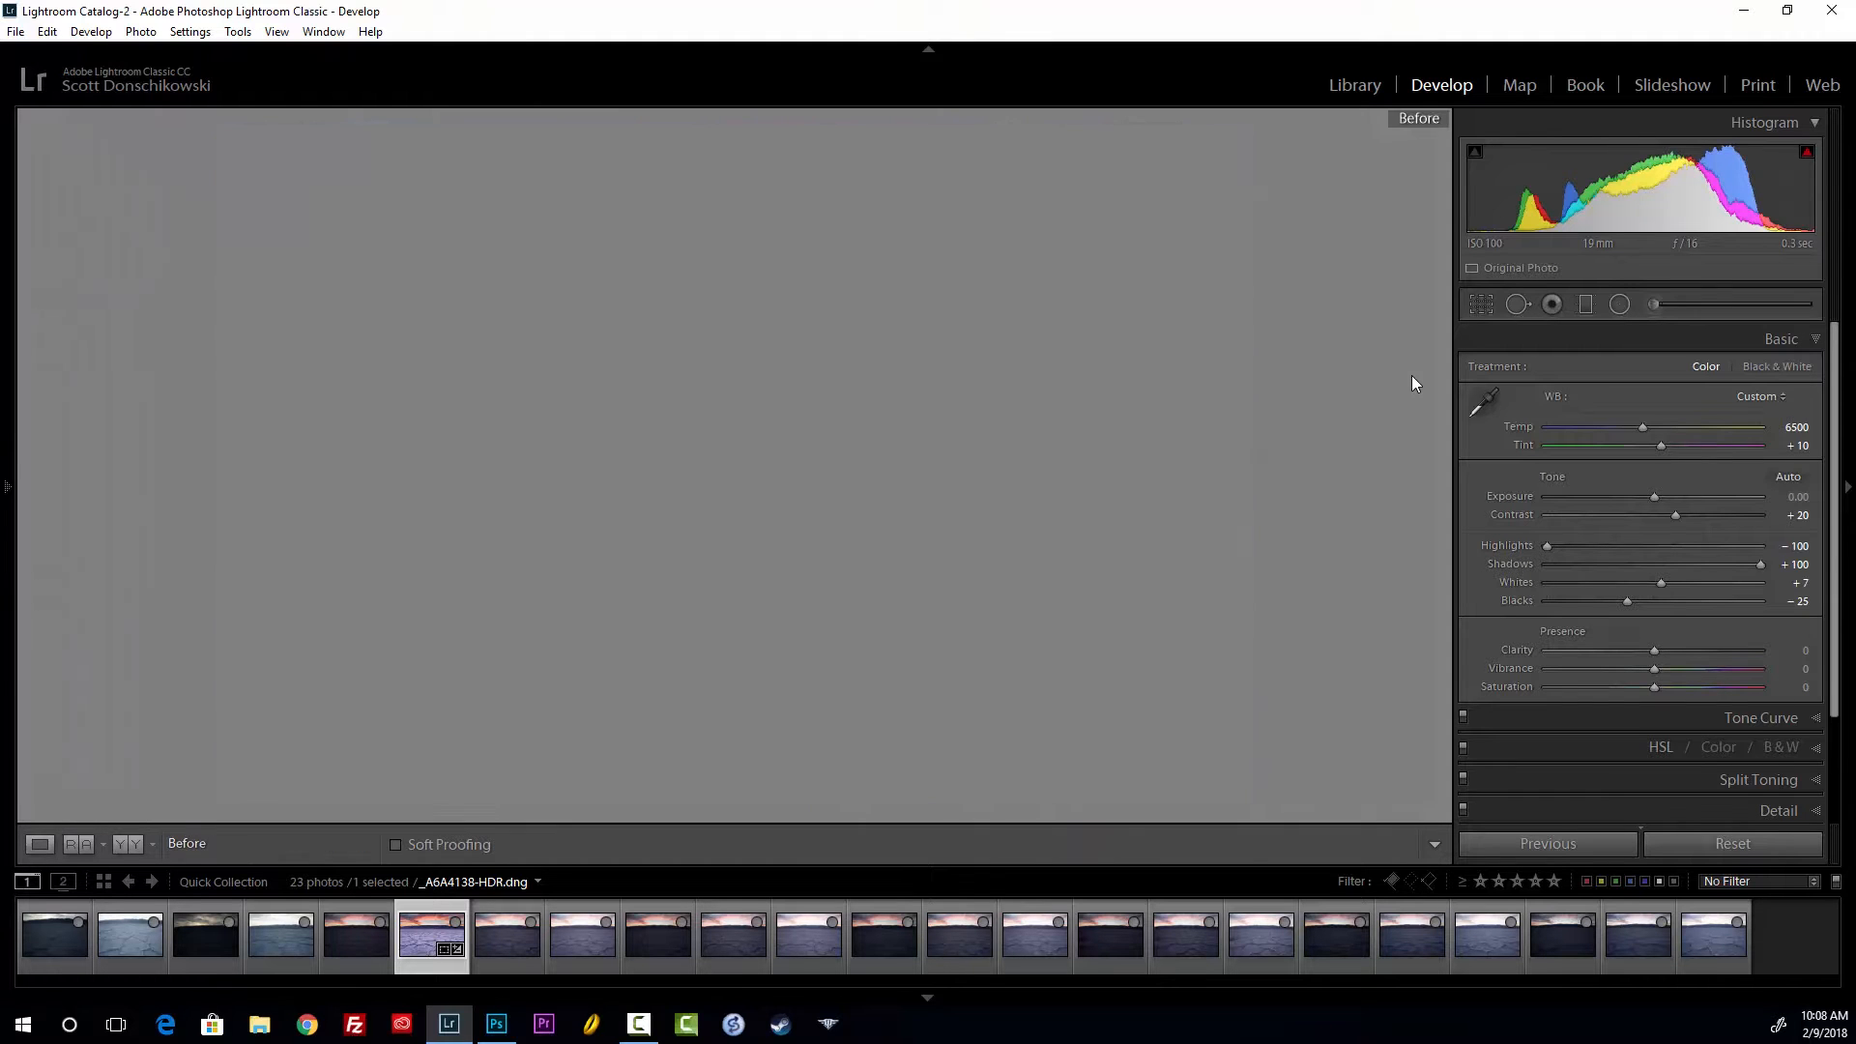
key(backslash)
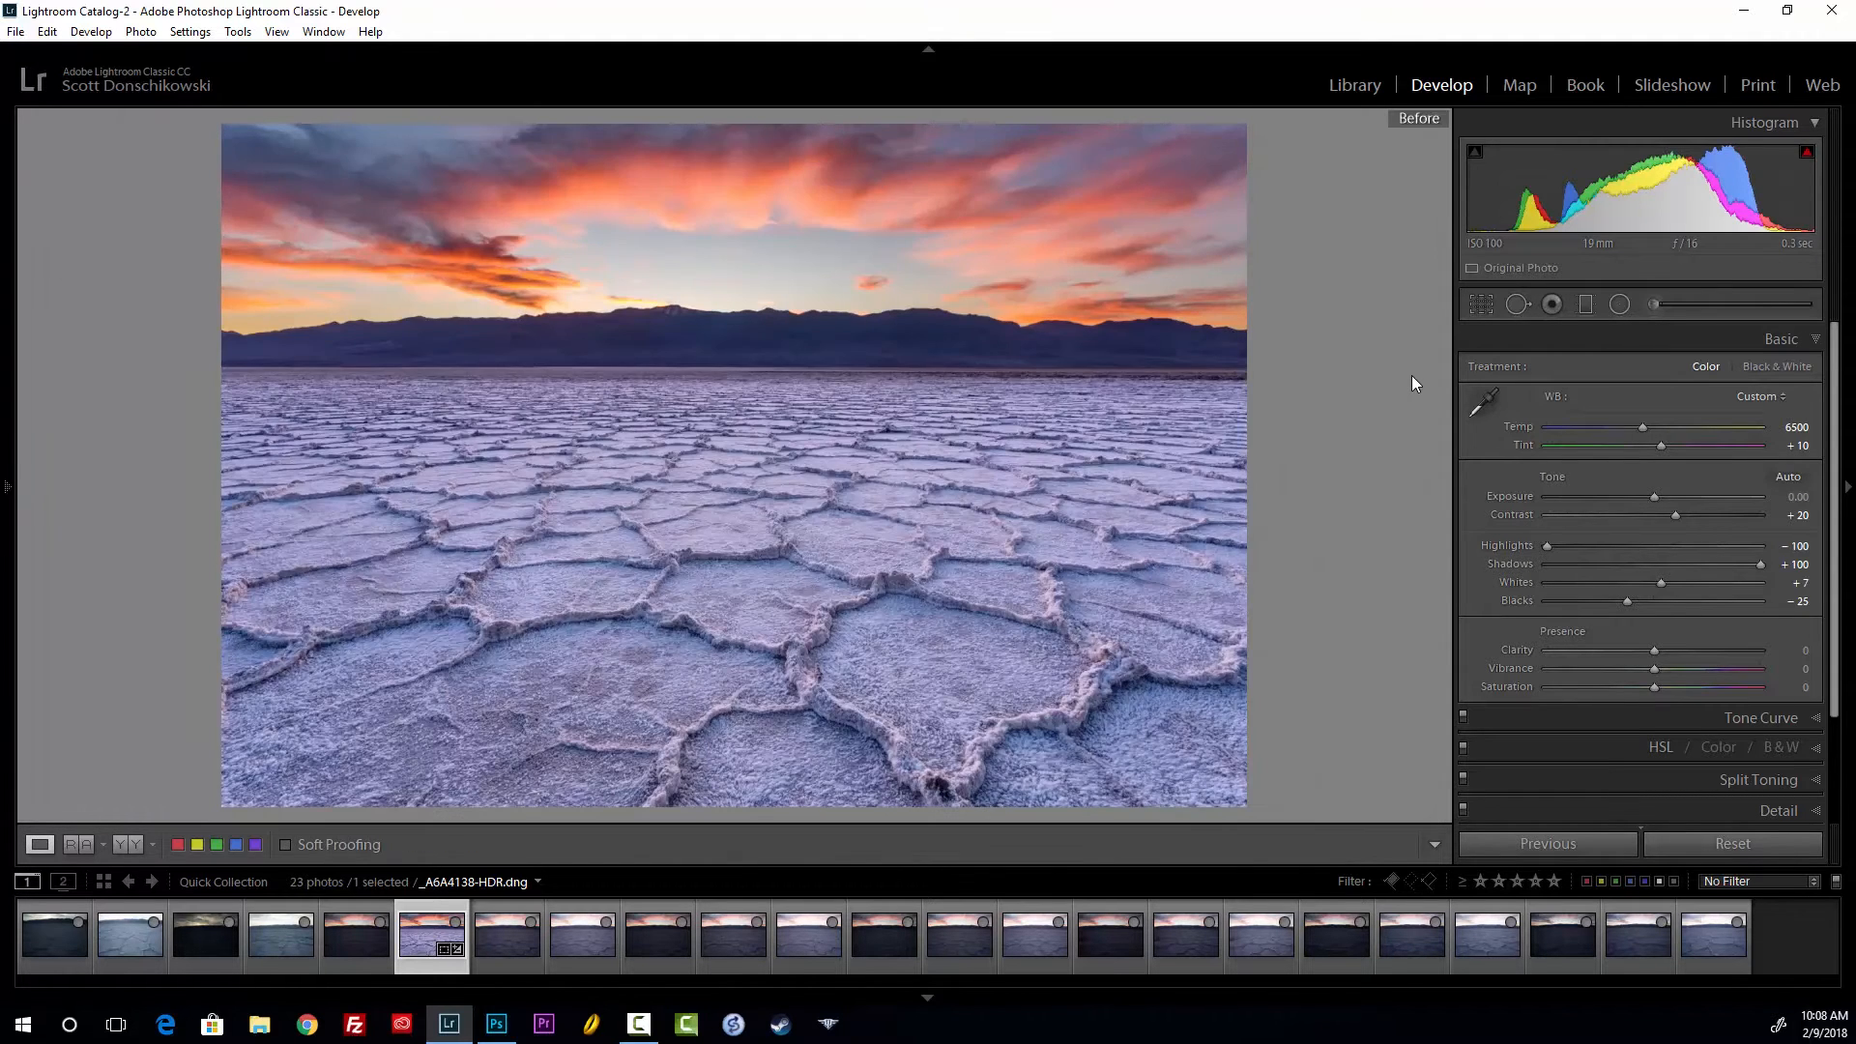
key(backslash)
key(backslash)
key(backslash)
key(backslash)
Add a second graduated filter covering the sky down to the horizon, with Temp at -8 and Tint at 5
click(1588, 303)
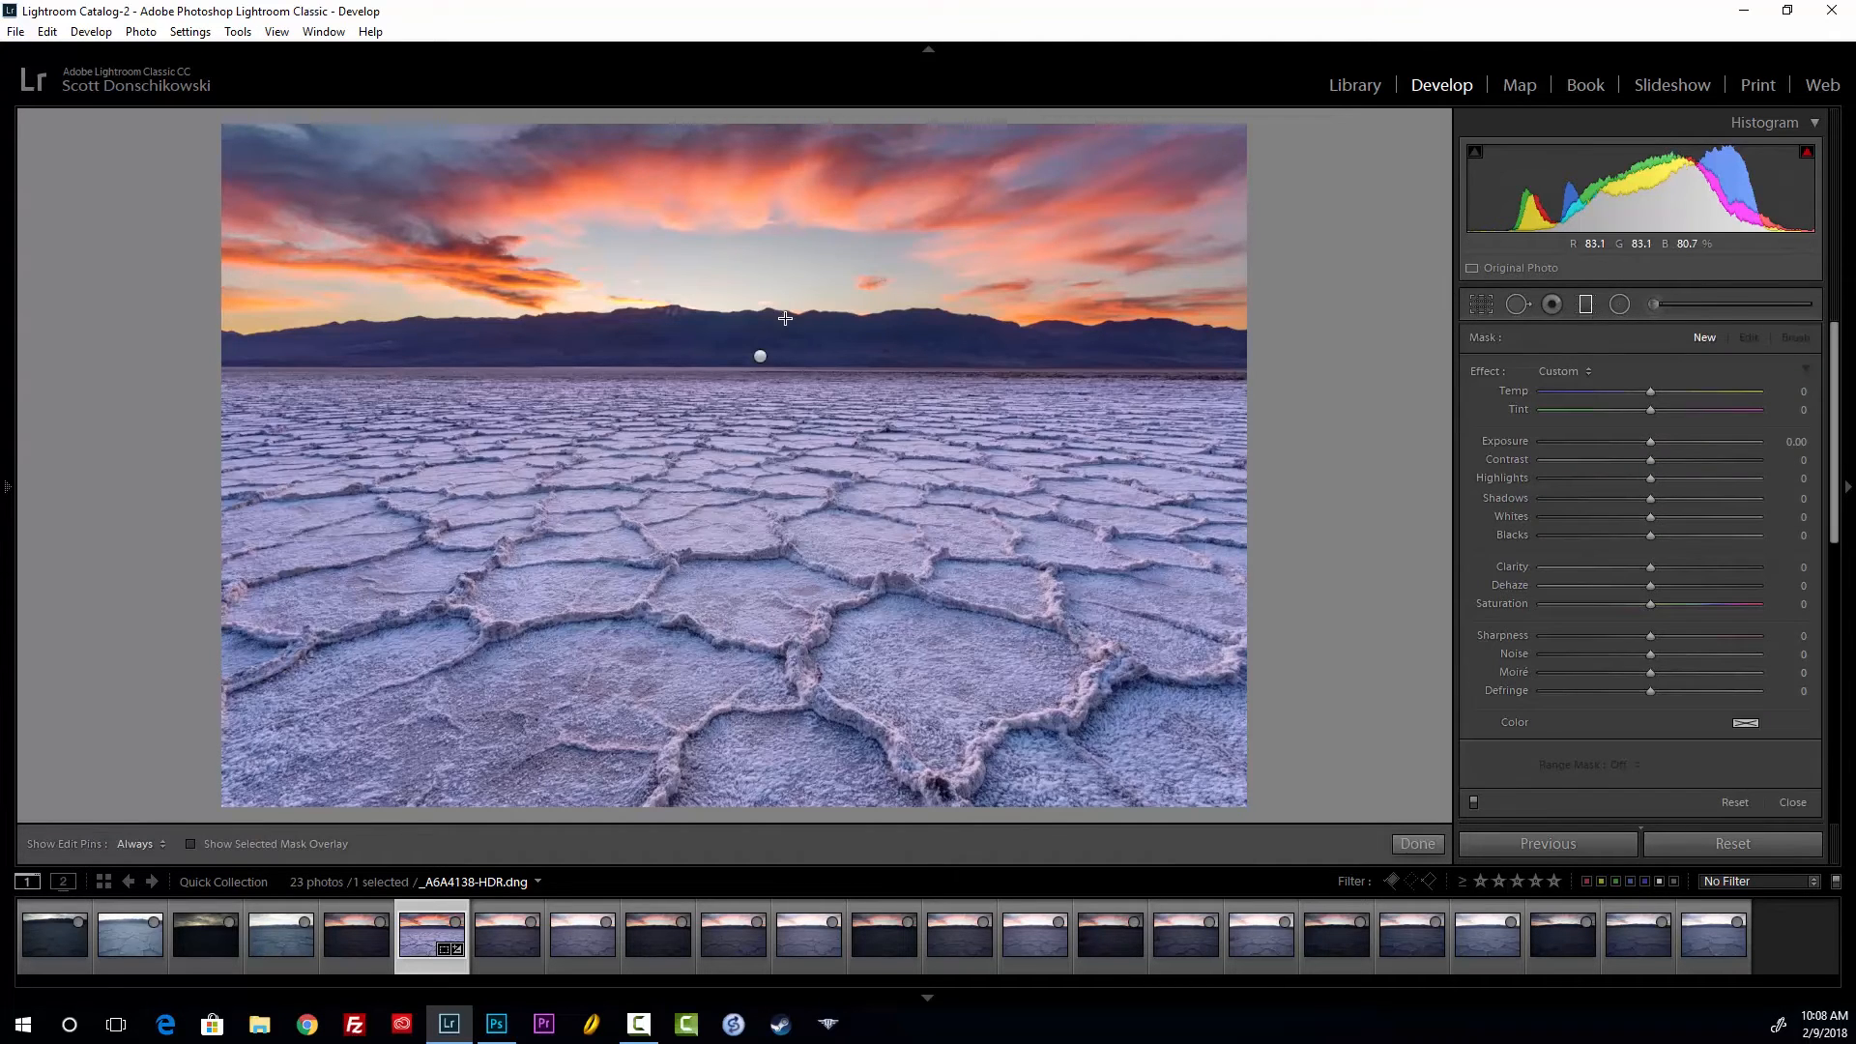
drag(827, 324, 821, 402)
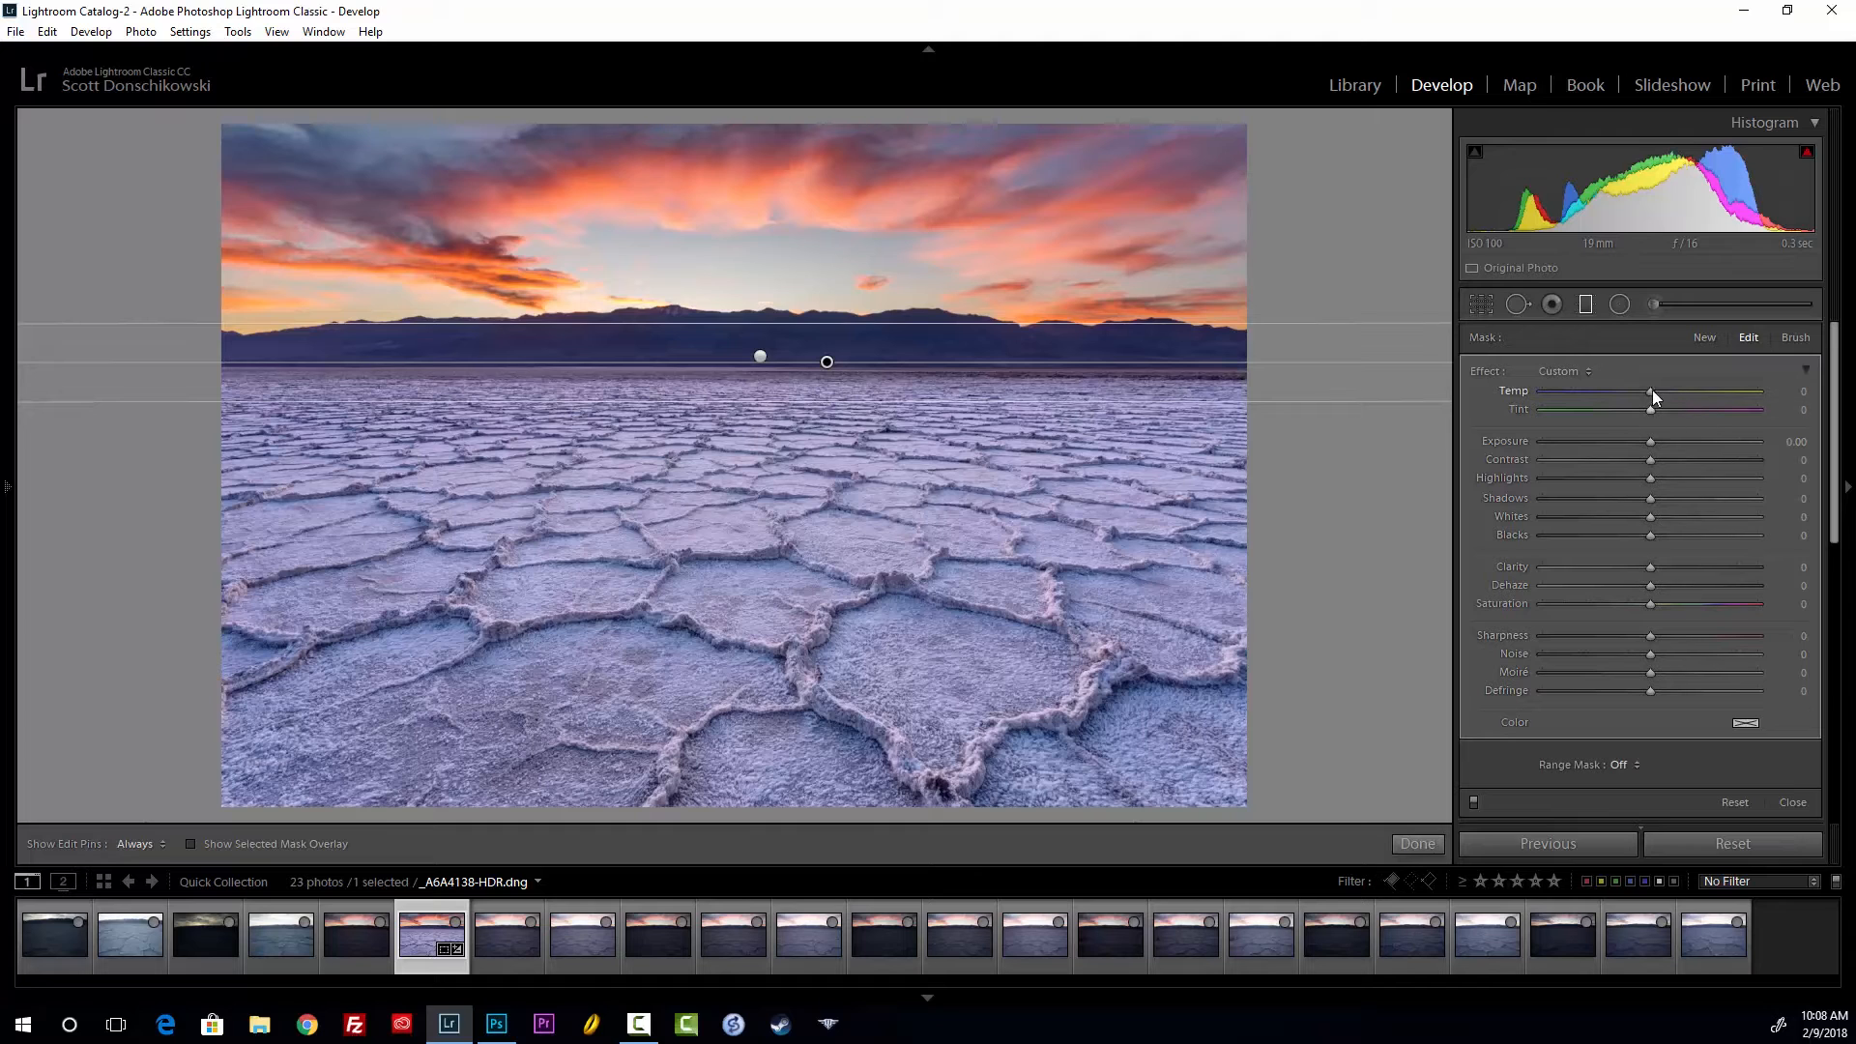
drag(1649, 390, 1629, 391)
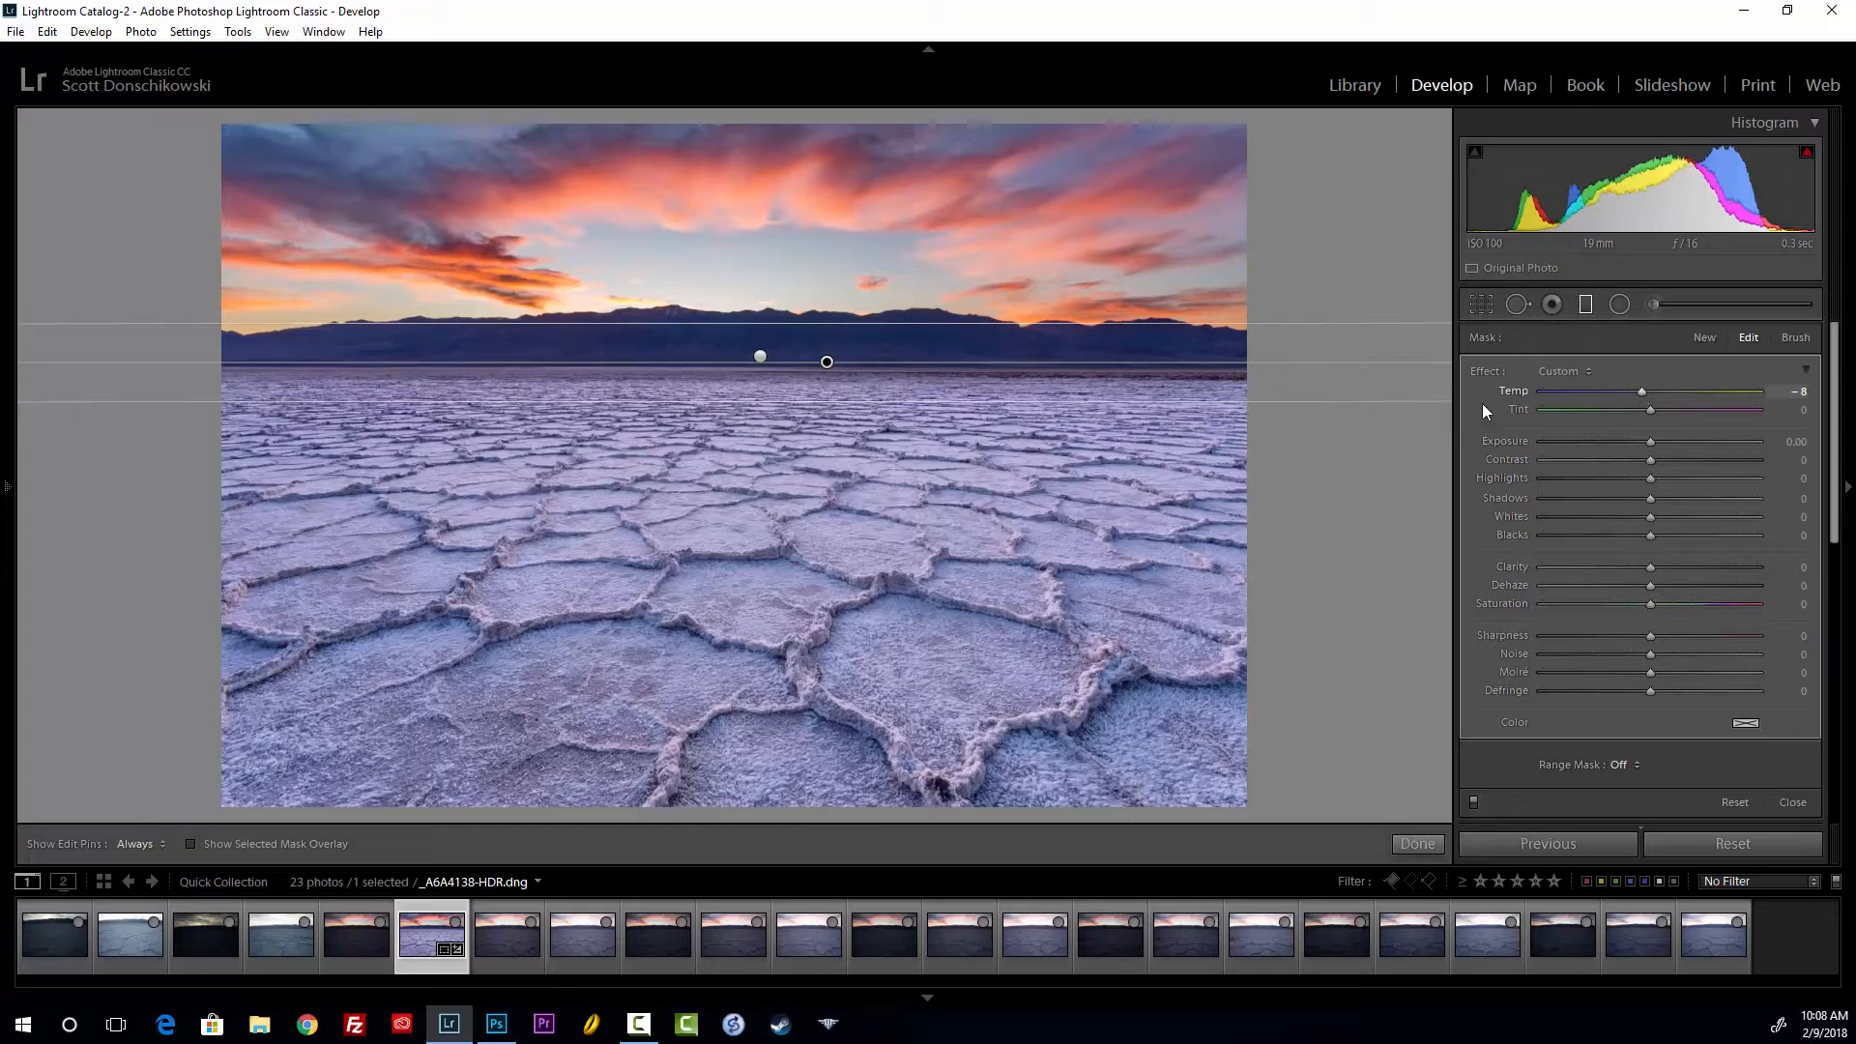
click(1804, 410)
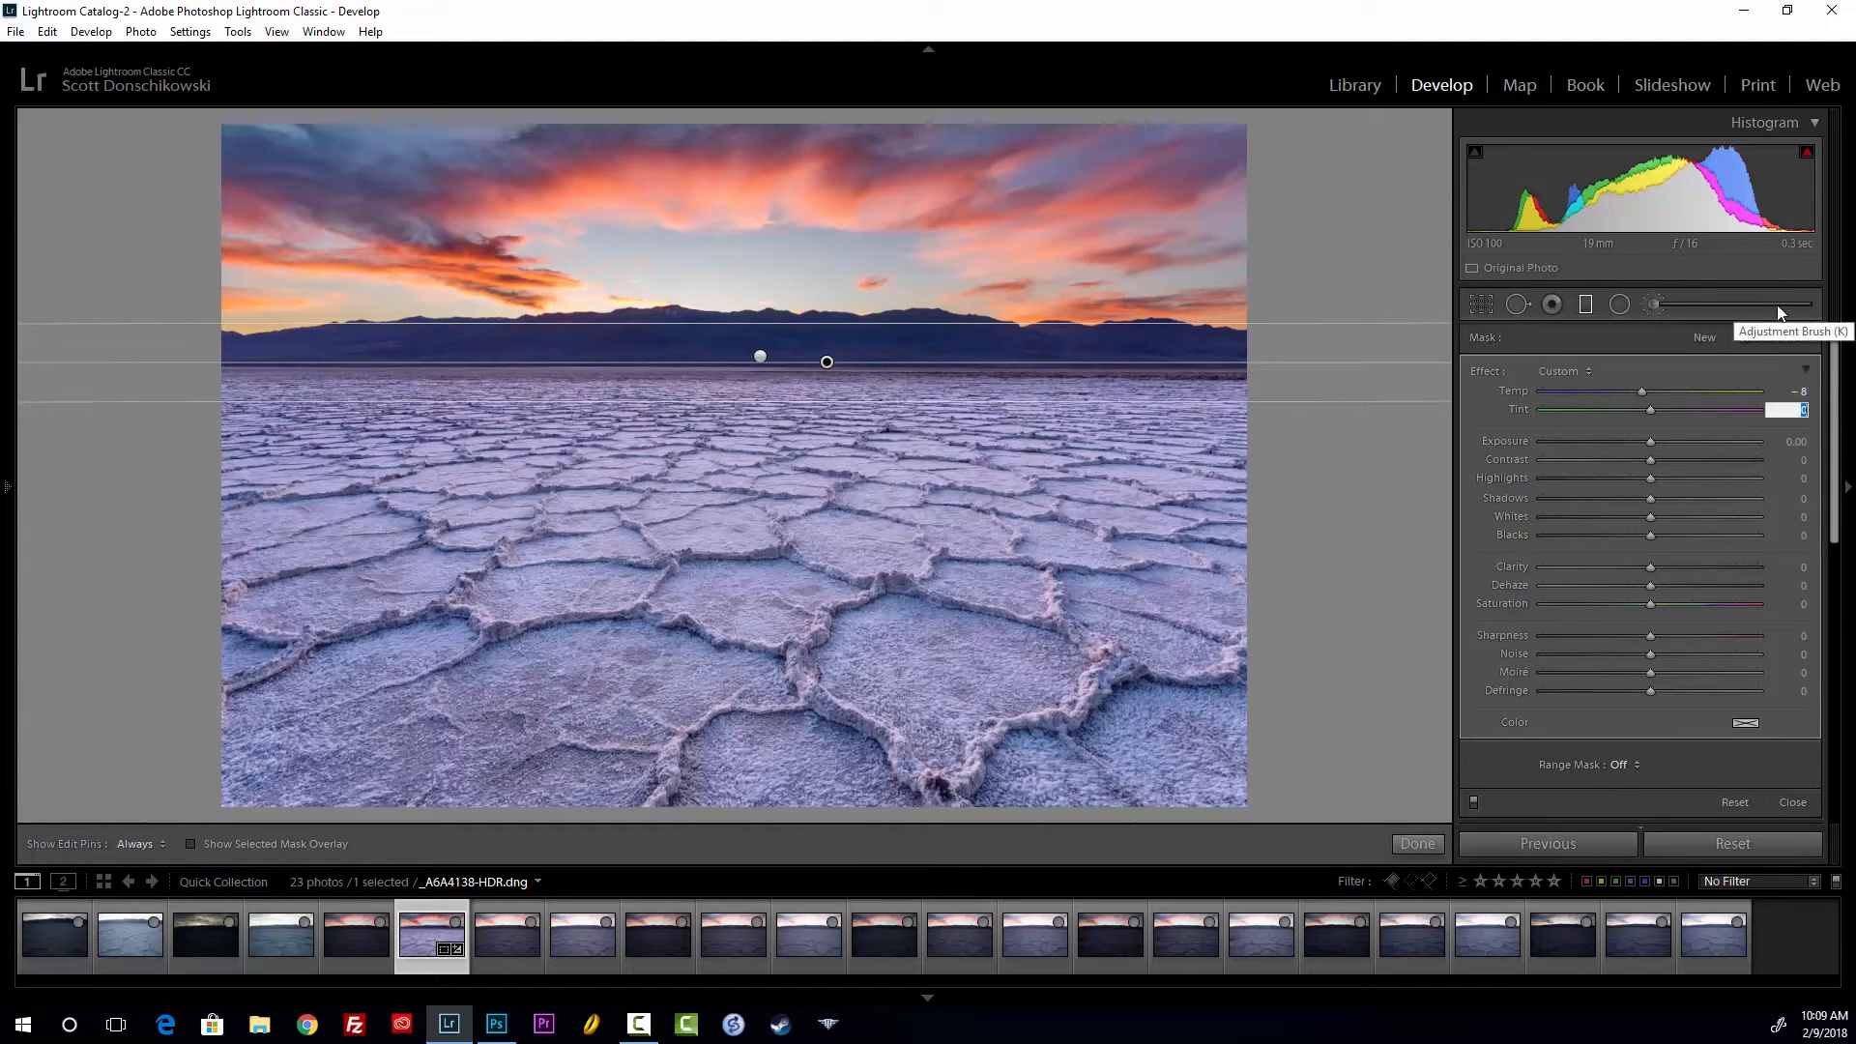
text(5)
key(Return)
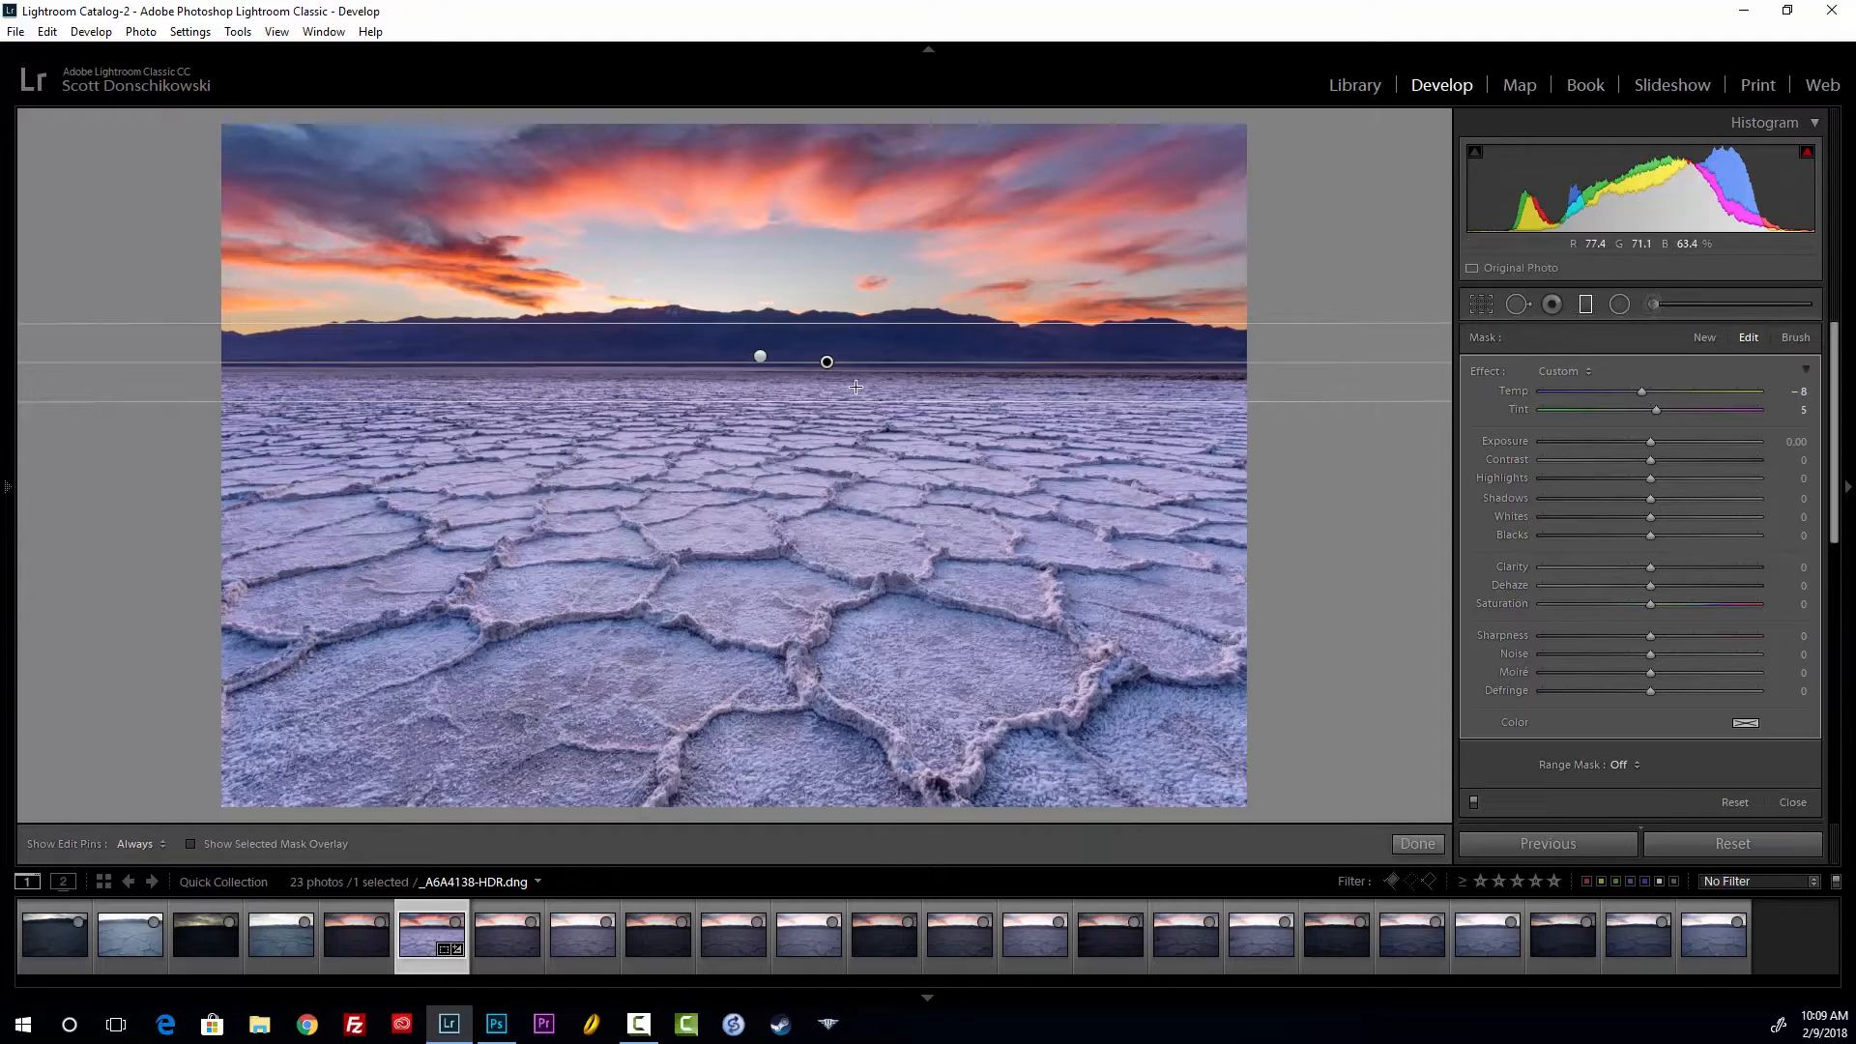
Nudge the sky graduated filter slightly downward, set its Tint to 10, and close the filter tool
drag(828, 362, 827, 365)
click(1799, 410)
text(10)
key(Return)
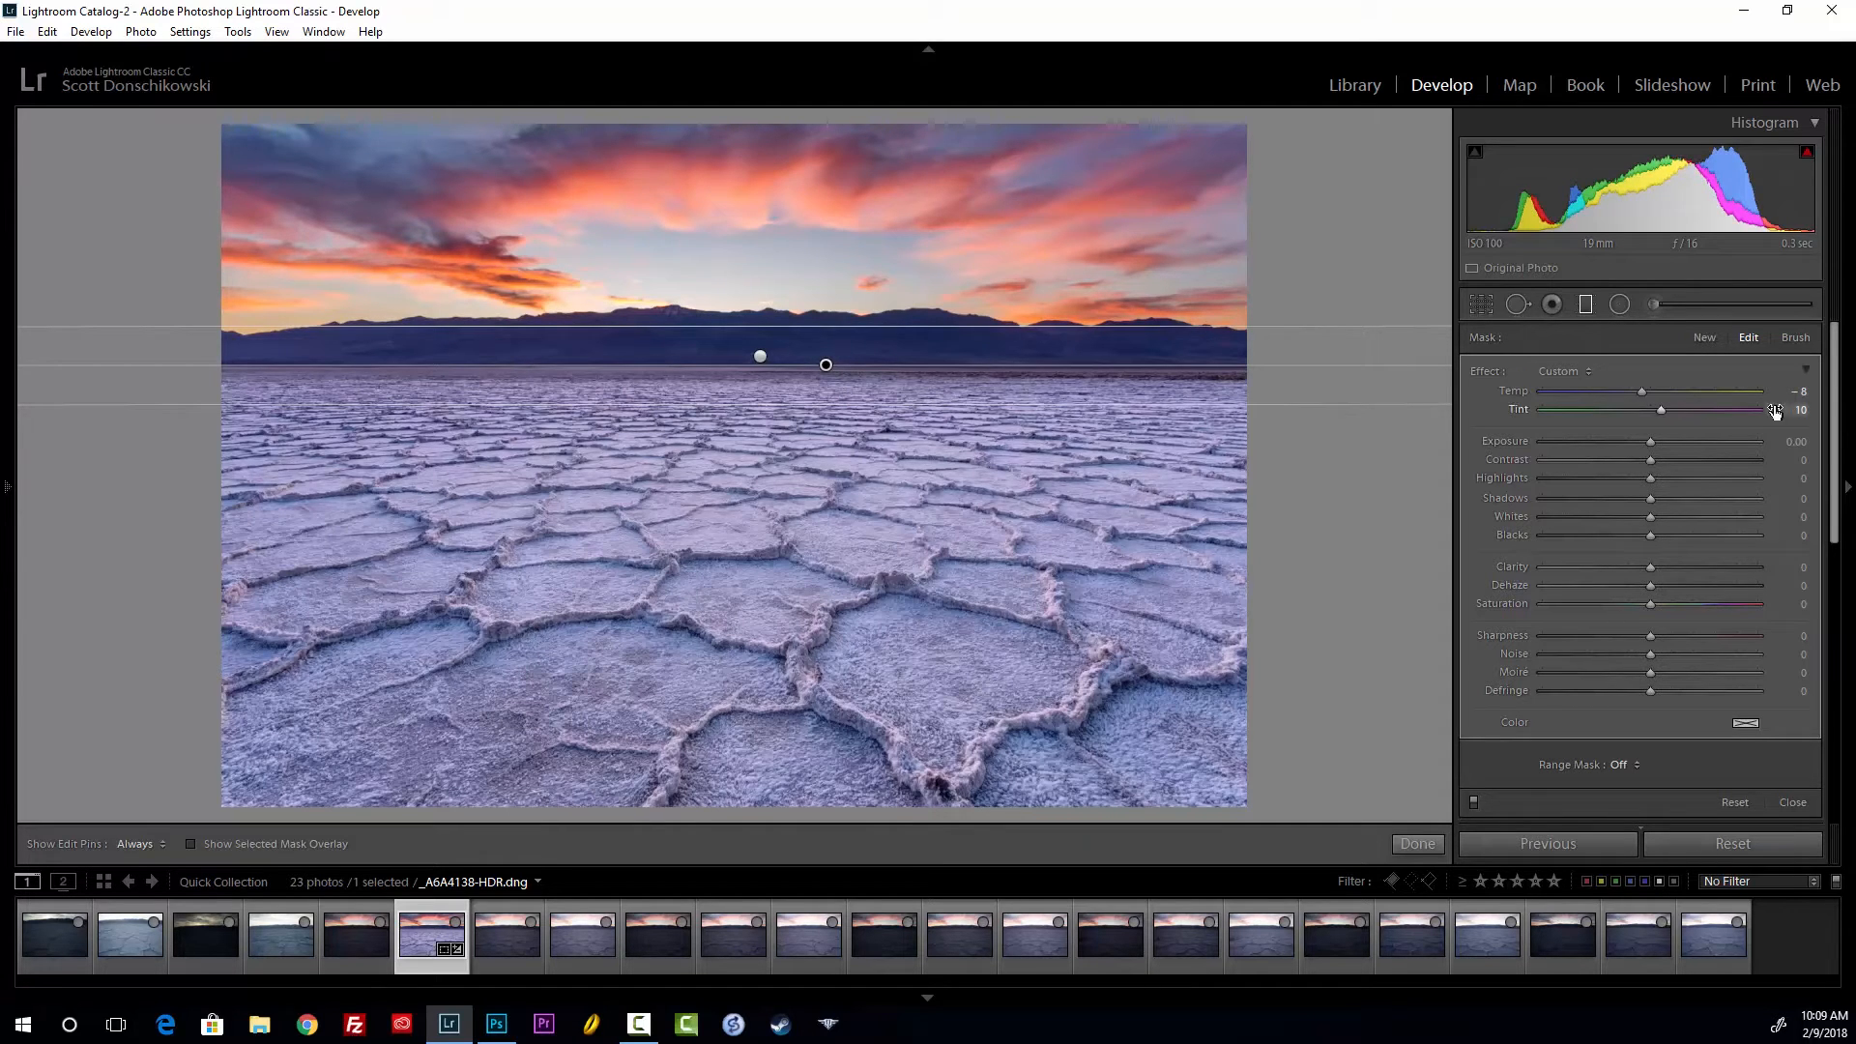
key(m)
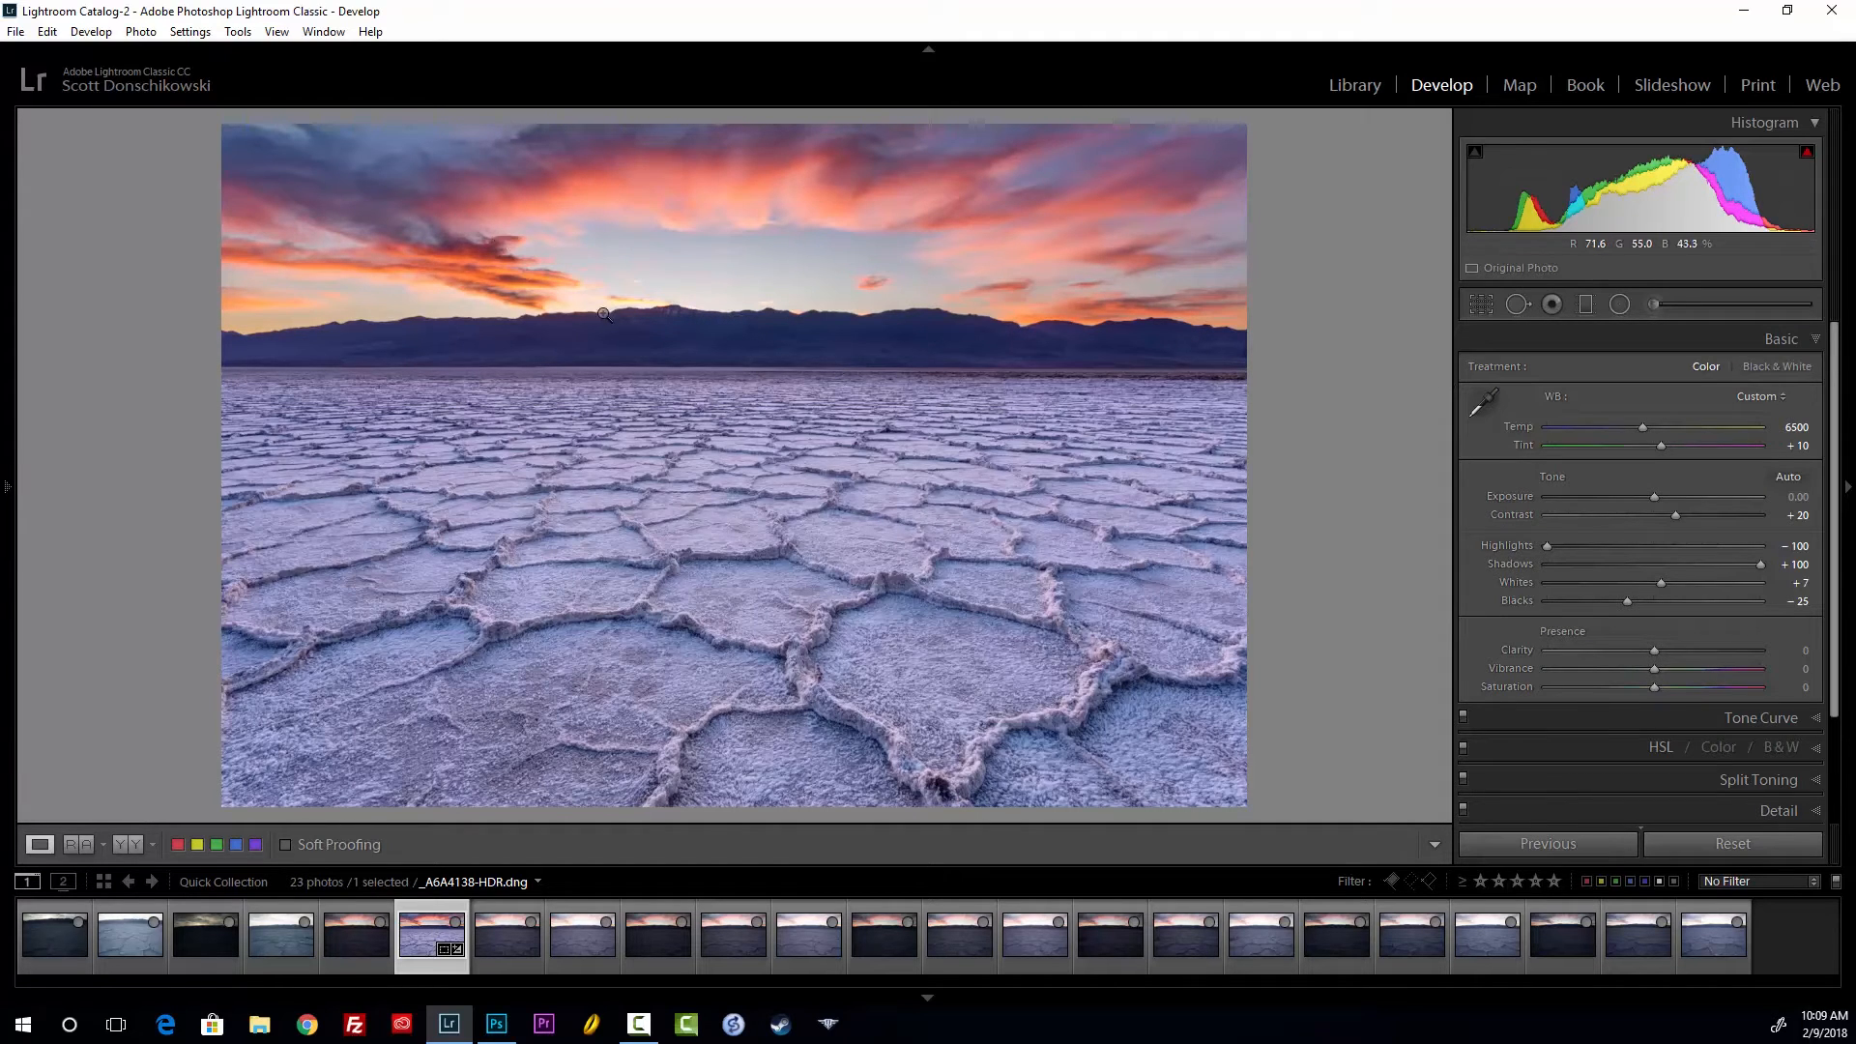
Examine the sky and clouds at close range from the upper-left corner across to the right side, and return to the full view
click(370, 145)
drag(588, 258, 897, 533)
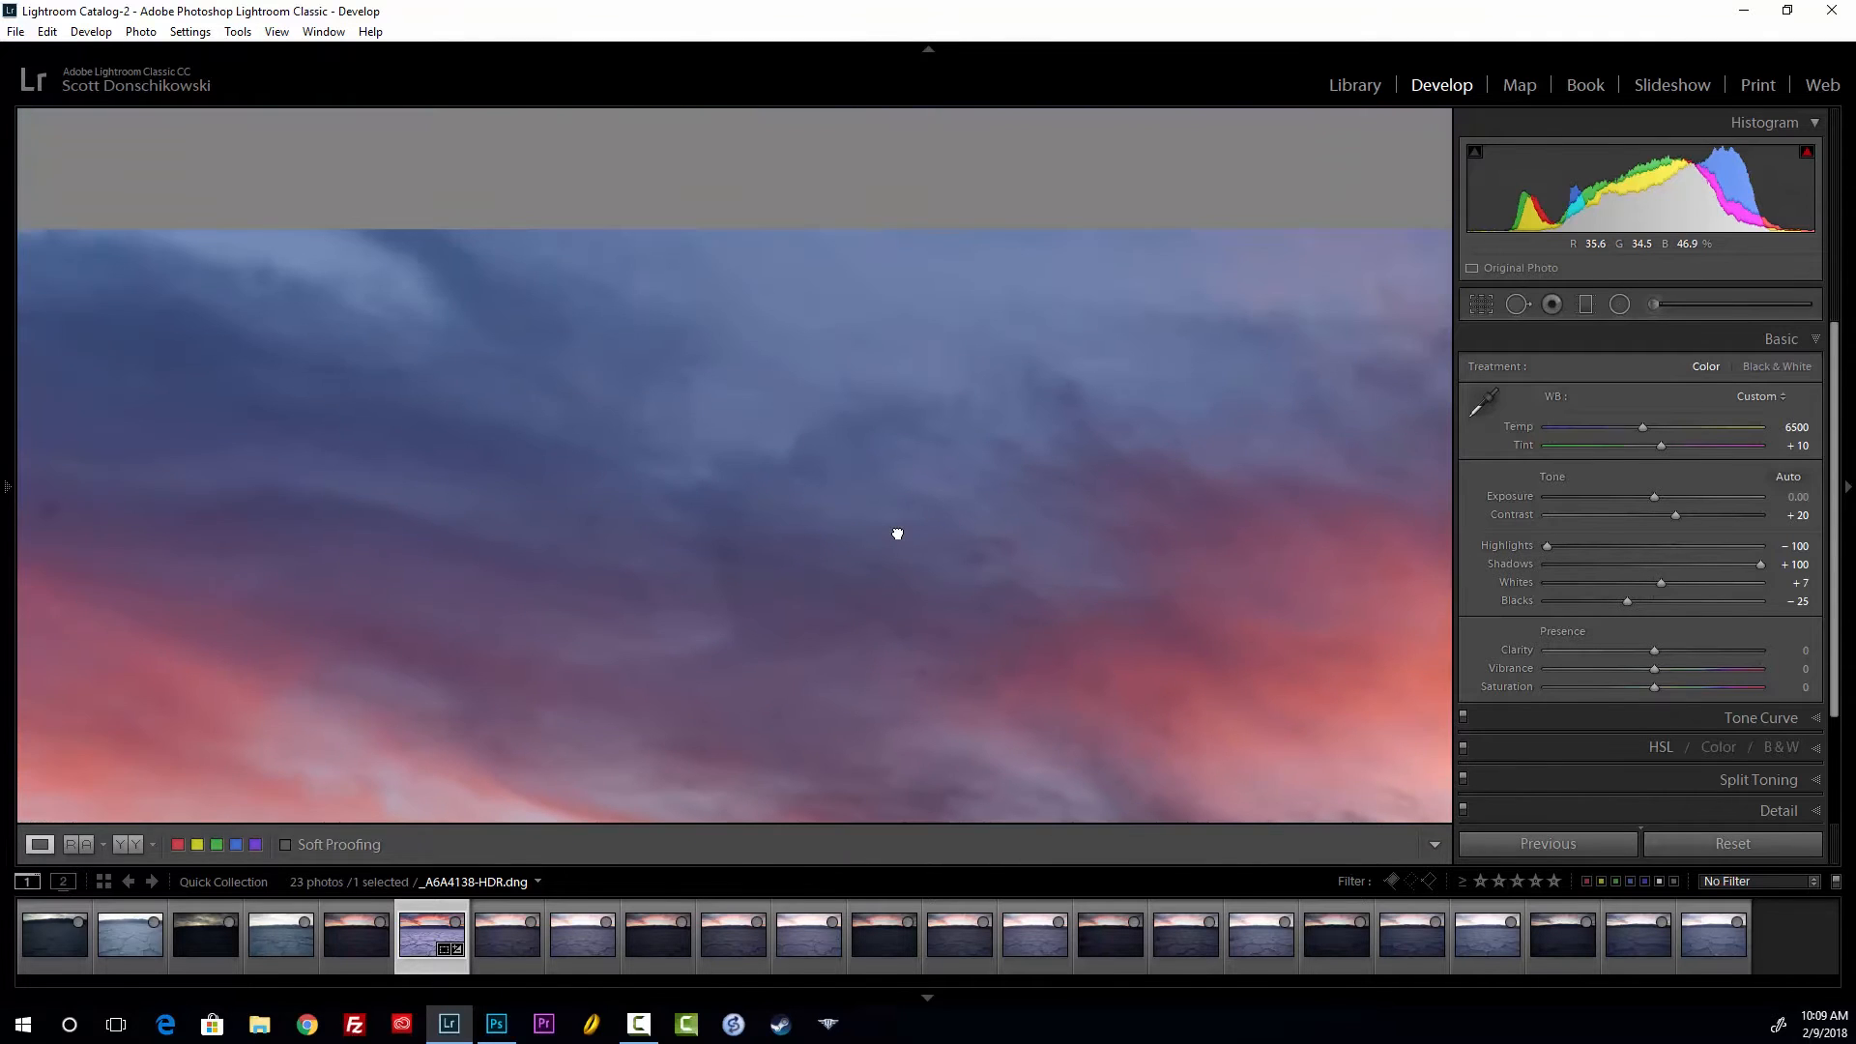
drag(297, 560, 792, 531)
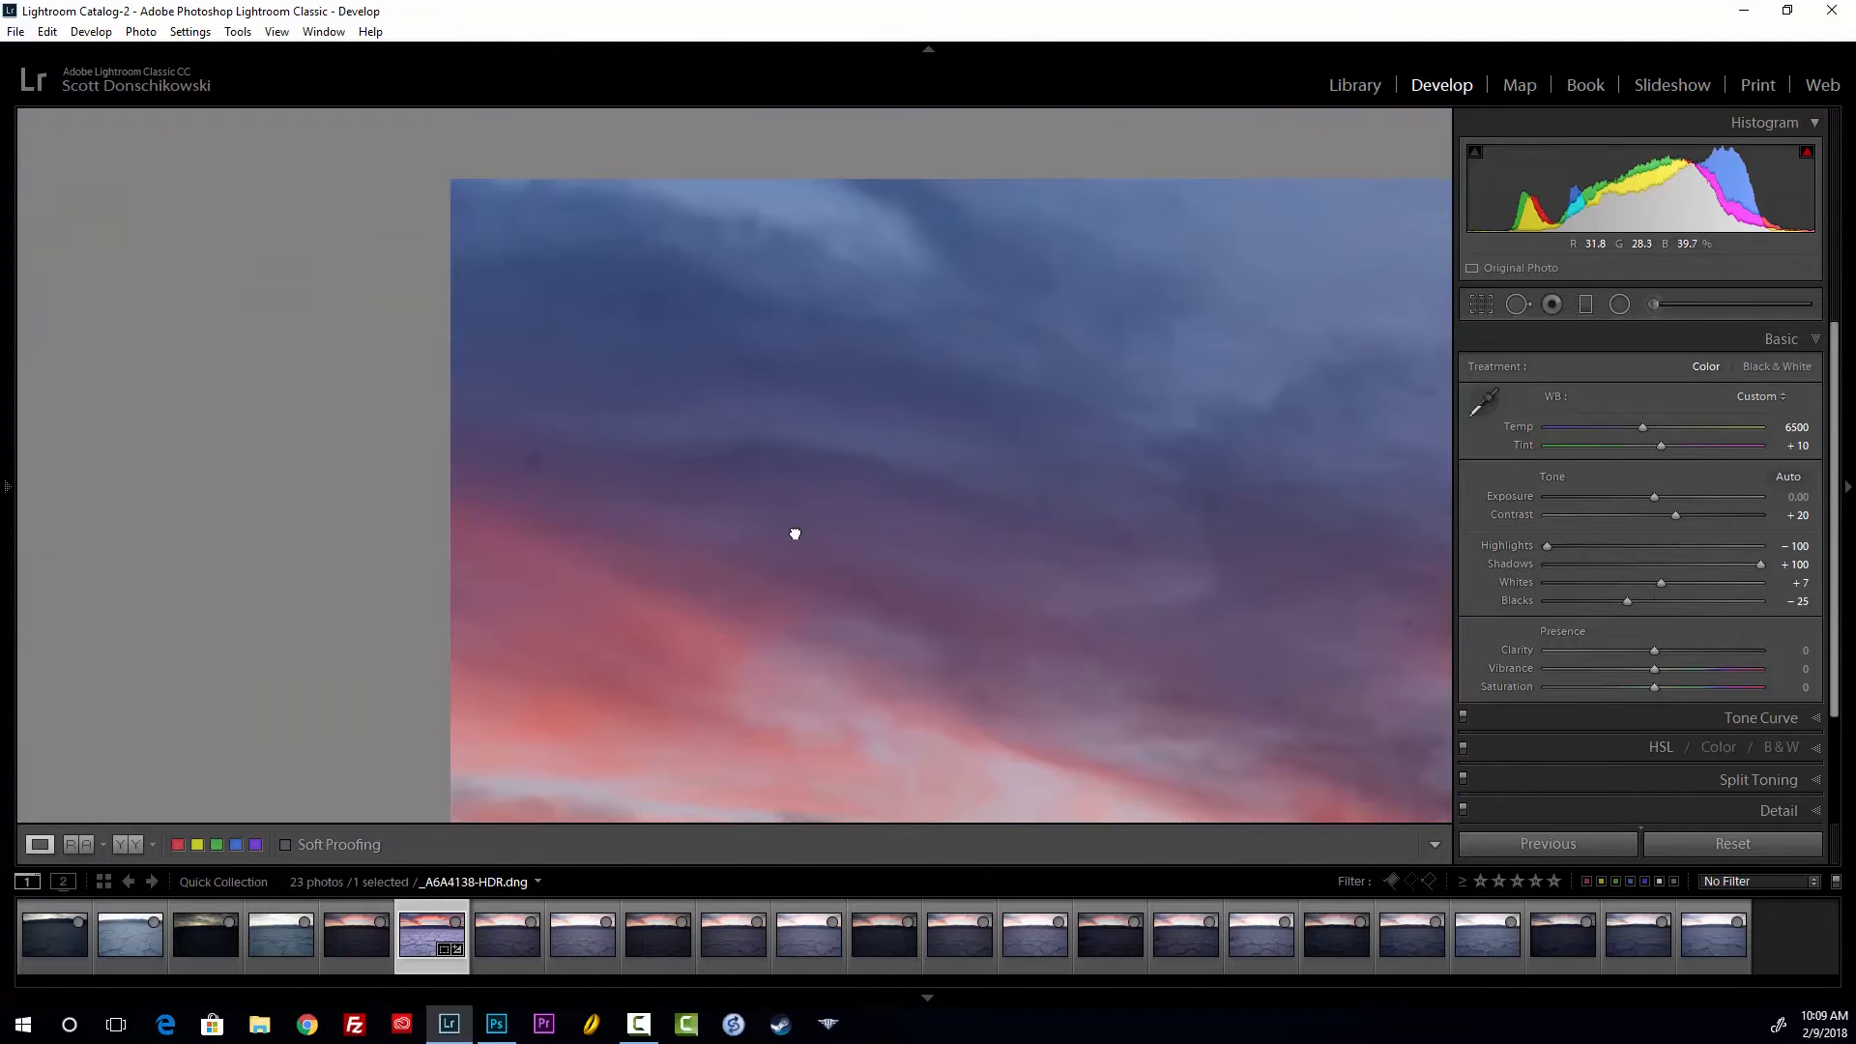
drag(1048, 560, 444, 518)
drag(1212, 524, 496, 551)
drag(1092, 468, 516, 499)
drag(1147, 513, 586, 533)
drag(1111, 554, 492, 520)
drag(1151, 507, 522, 430)
drag(1023, 567, 1408, 410)
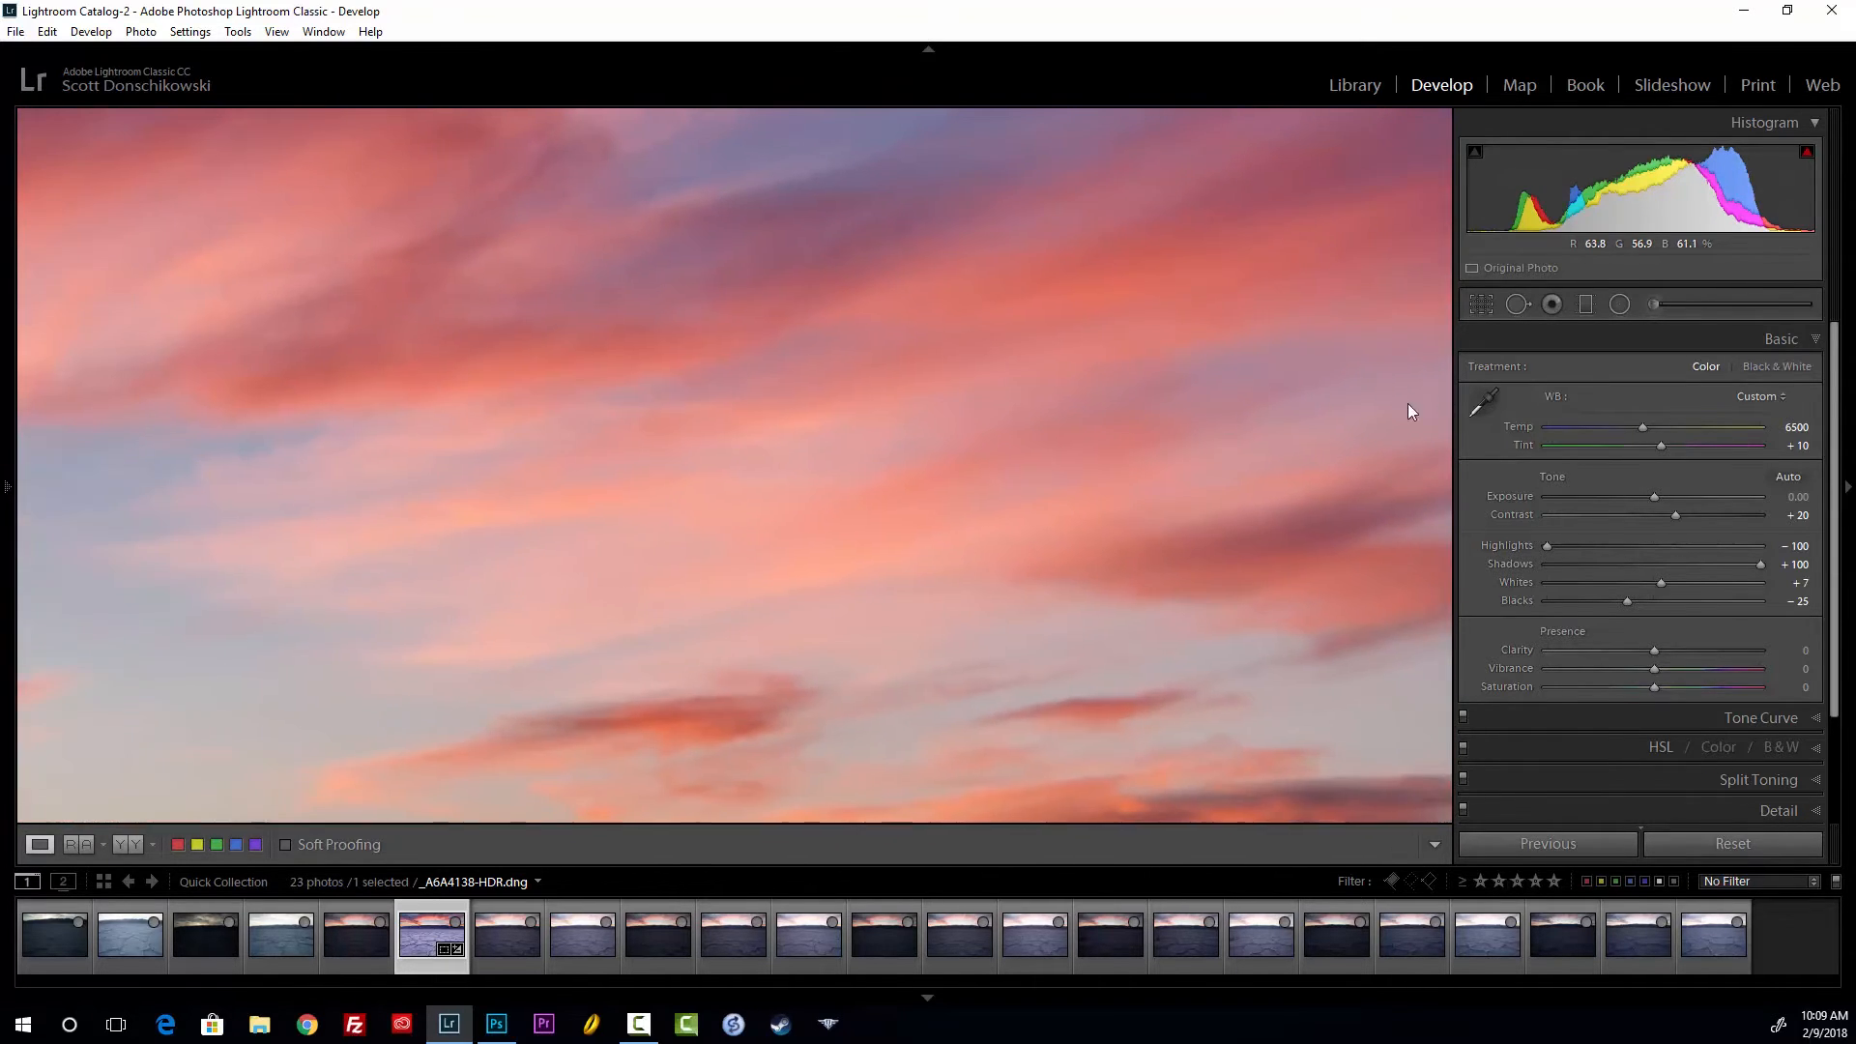
drag(598, 810, 494, 517)
click(494, 517)
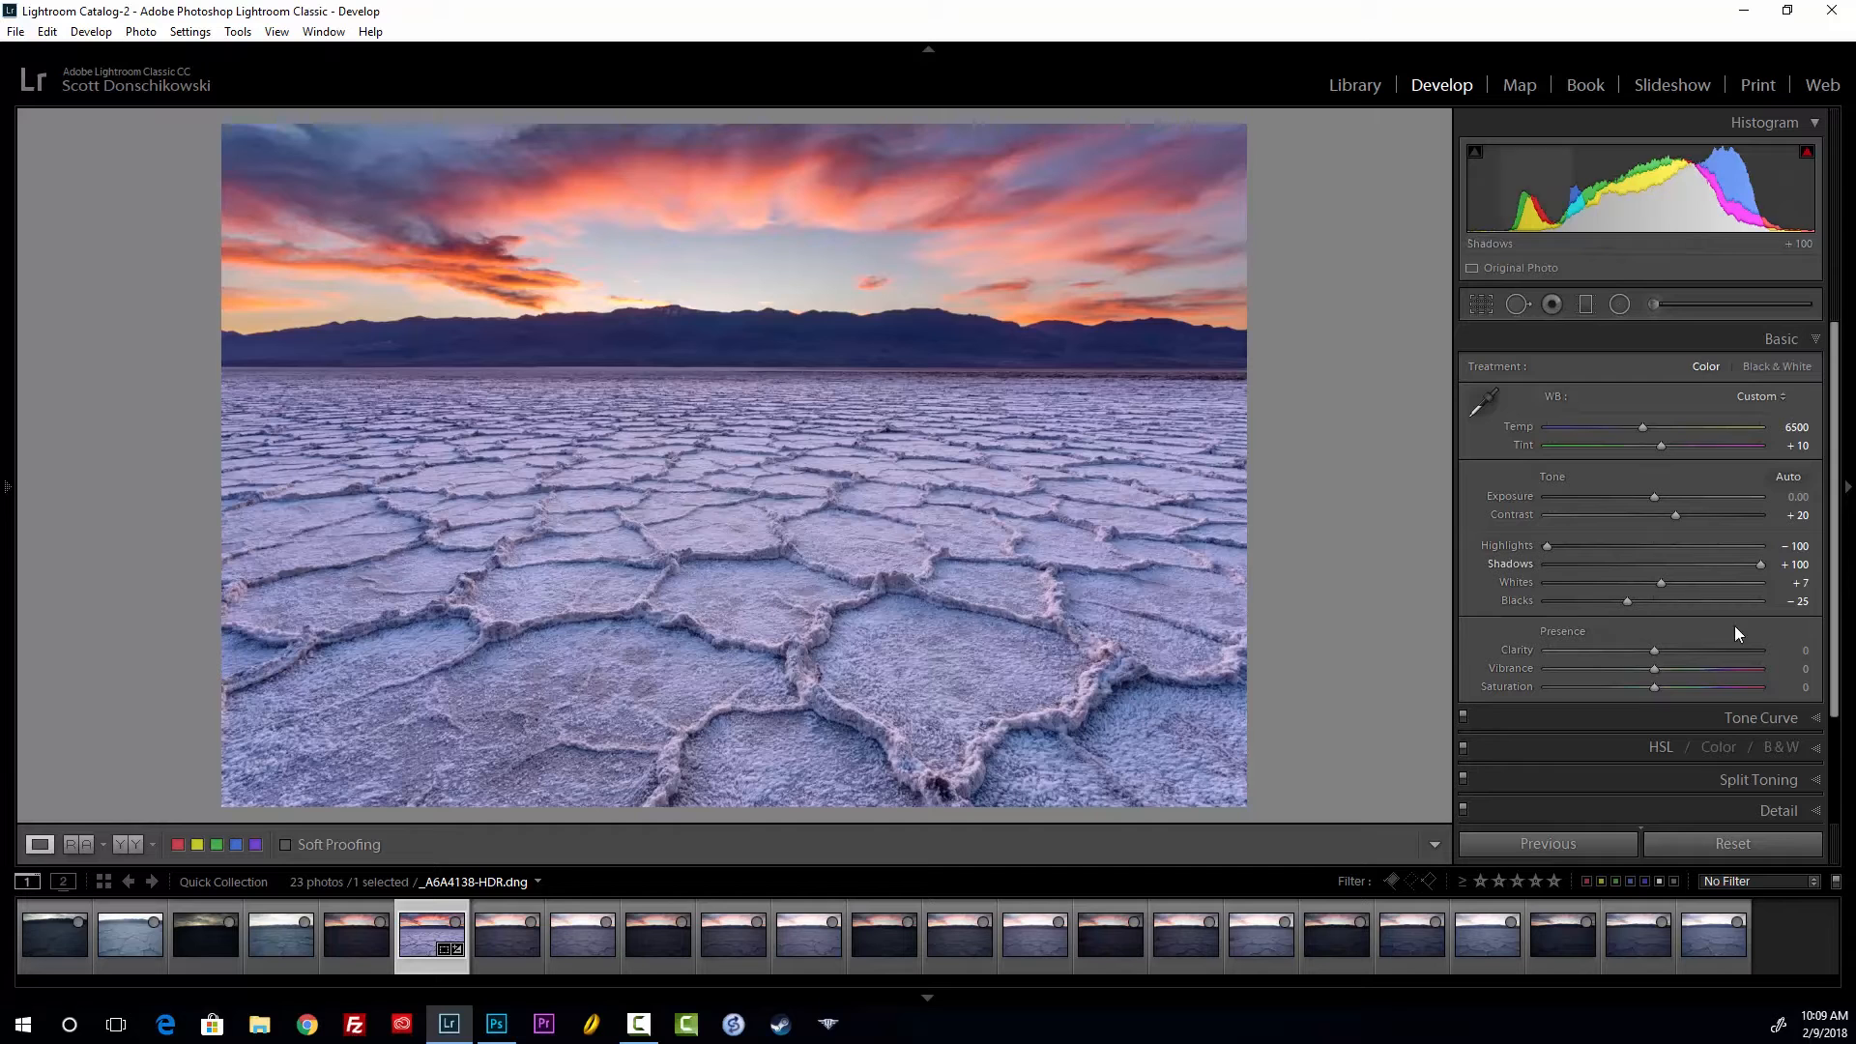
Reset the photo's Vibrance after a brief trial, and set the sky graduated filter's Saturation to 30
drag(1673, 670, 1672, 676)
double_click(1672, 668)
click(1586, 307)
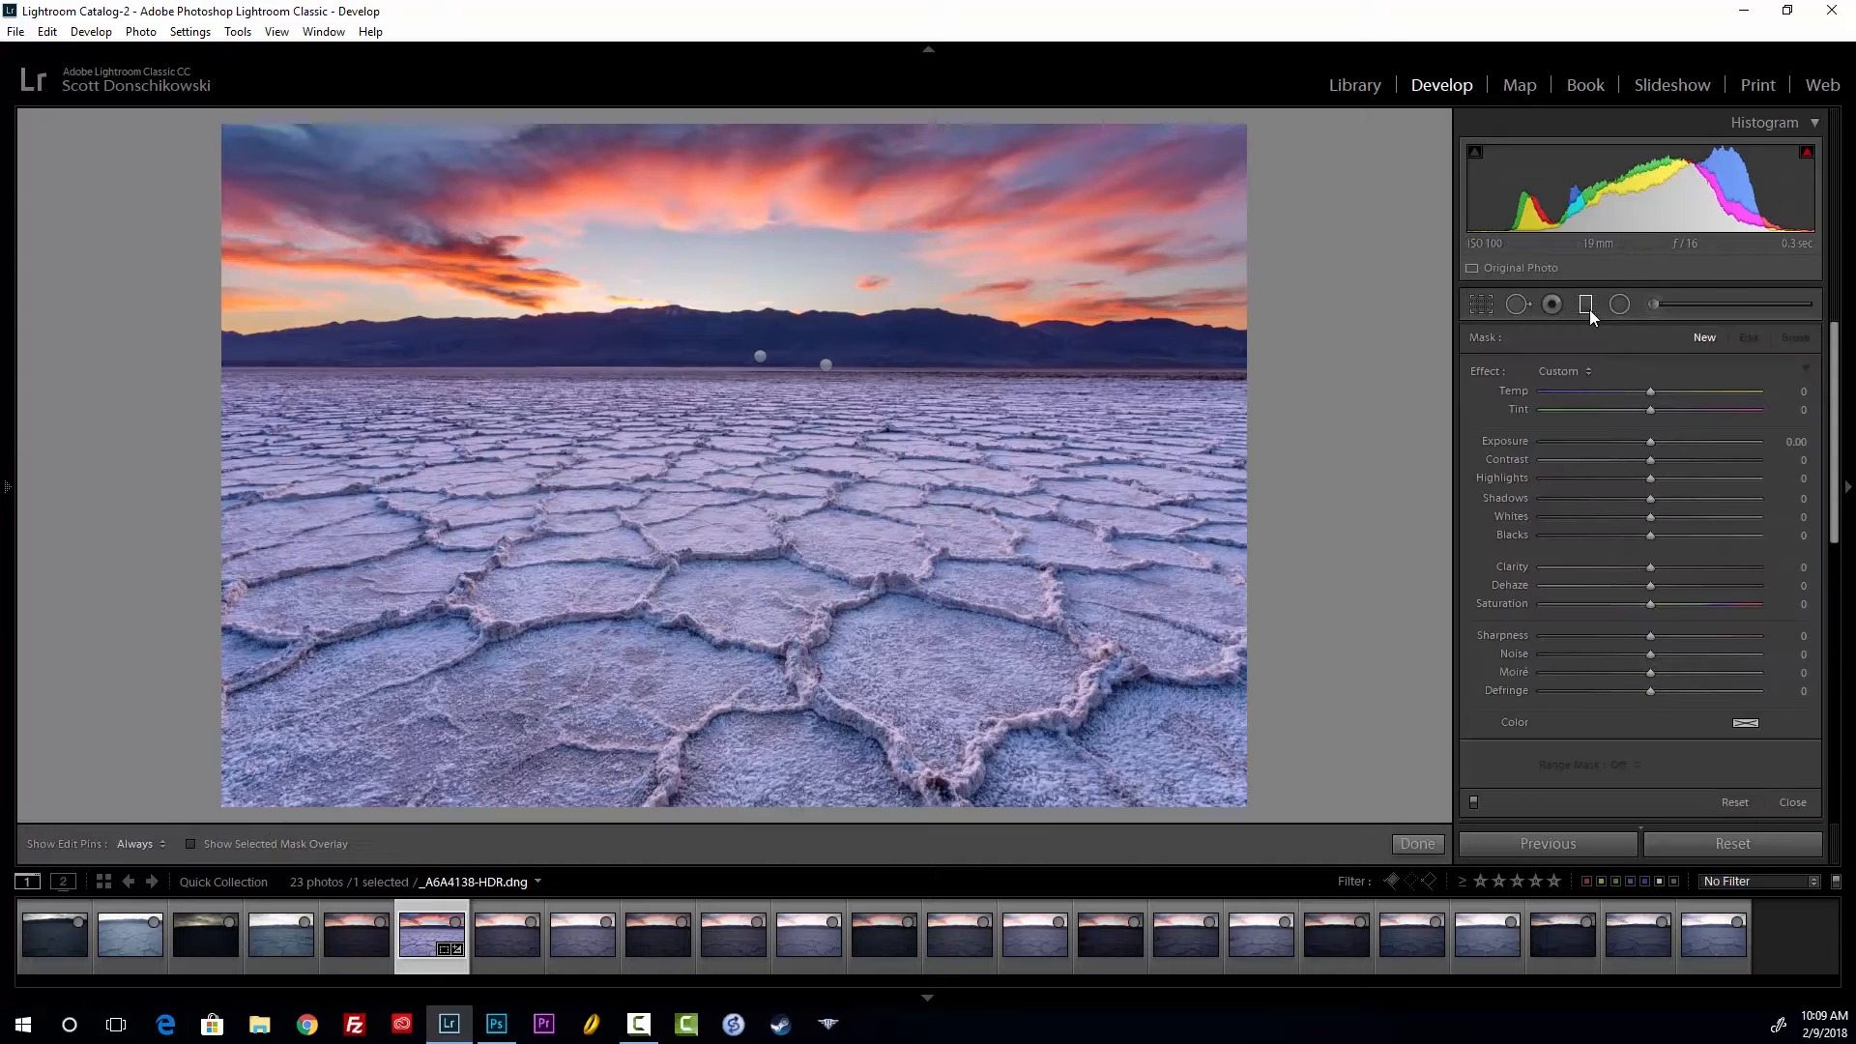
click(827, 361)
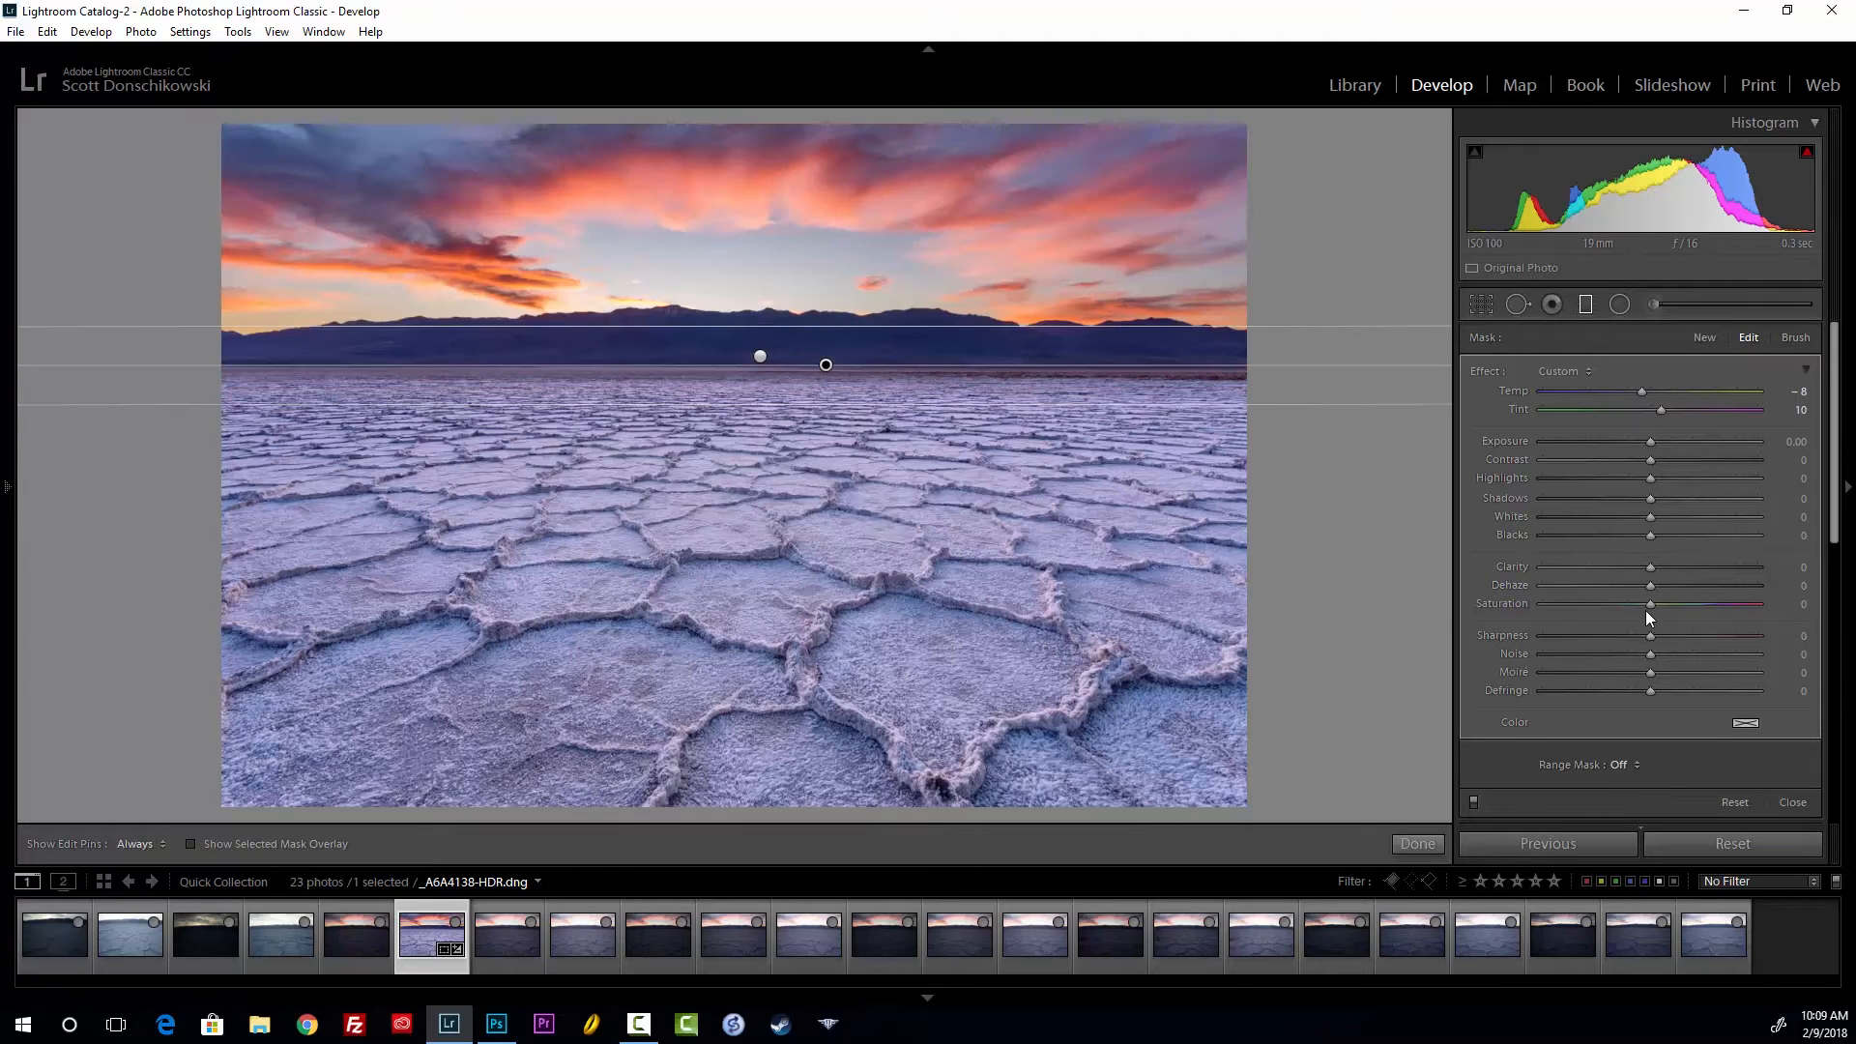
drag(1651, 604, 1672, 604)
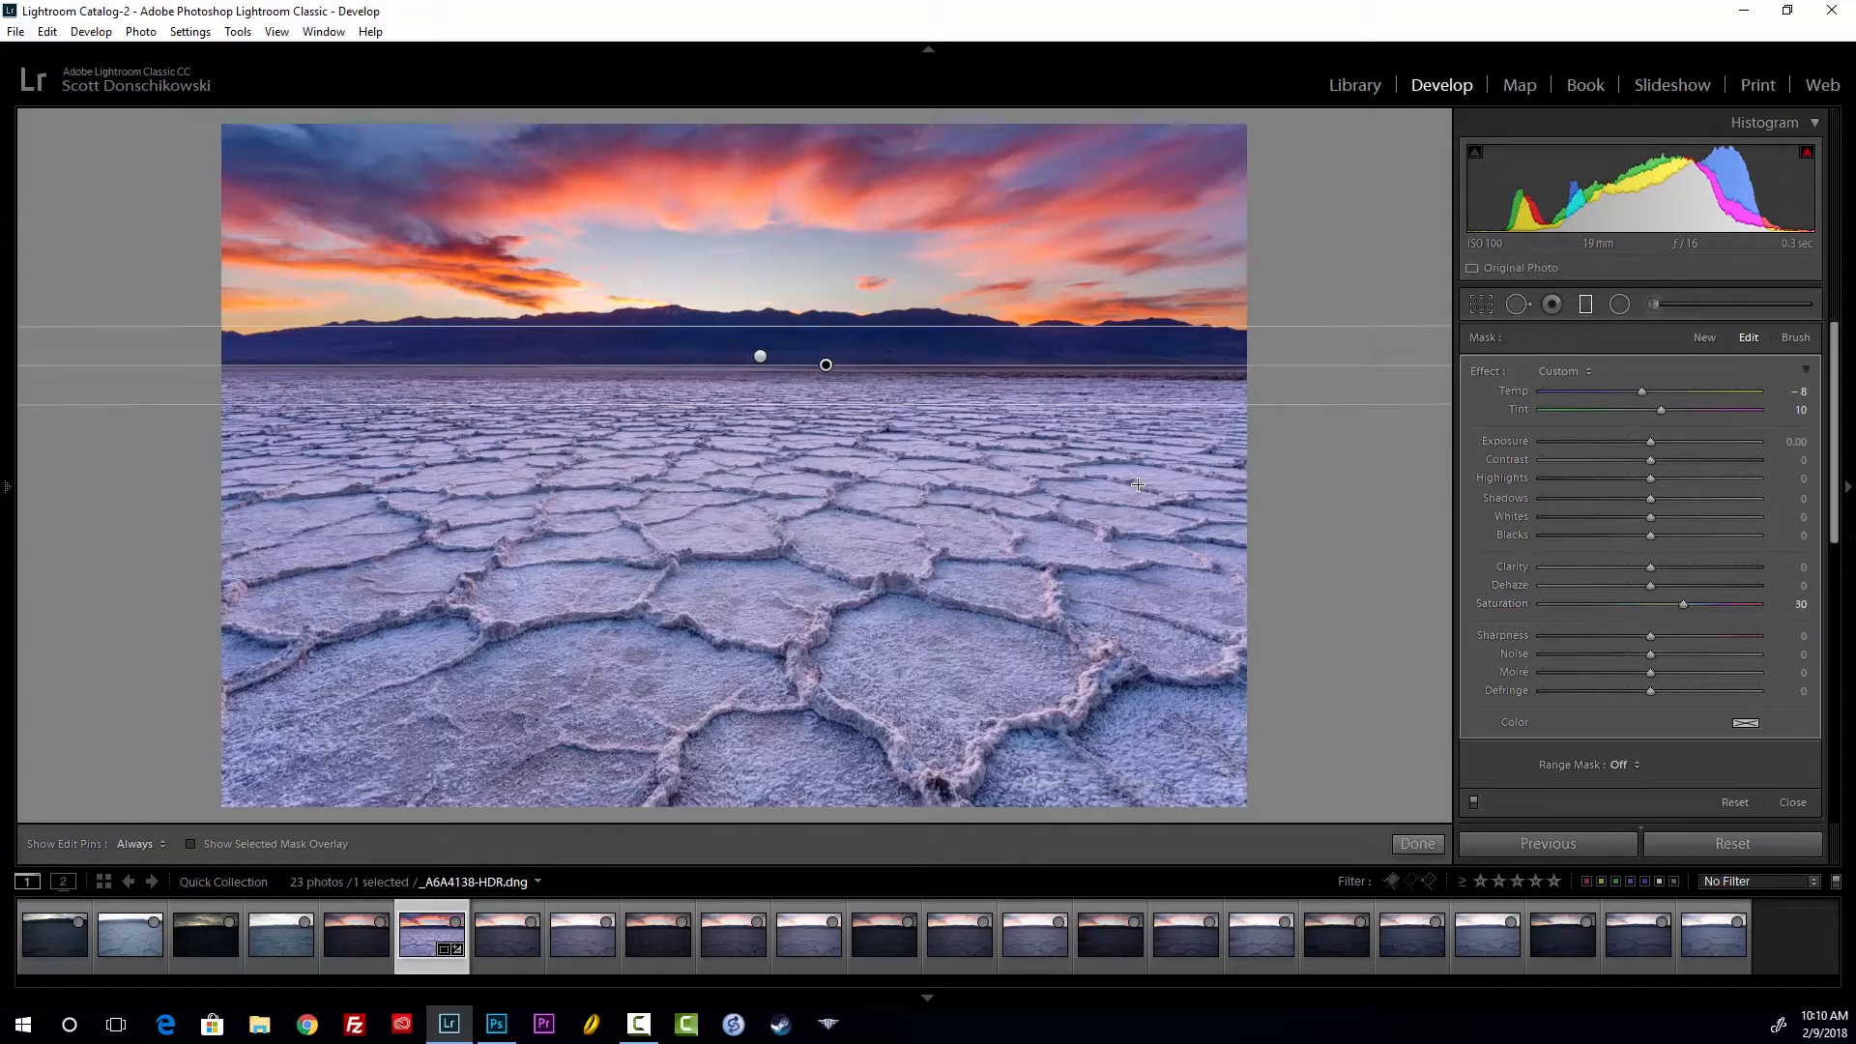
key(m)
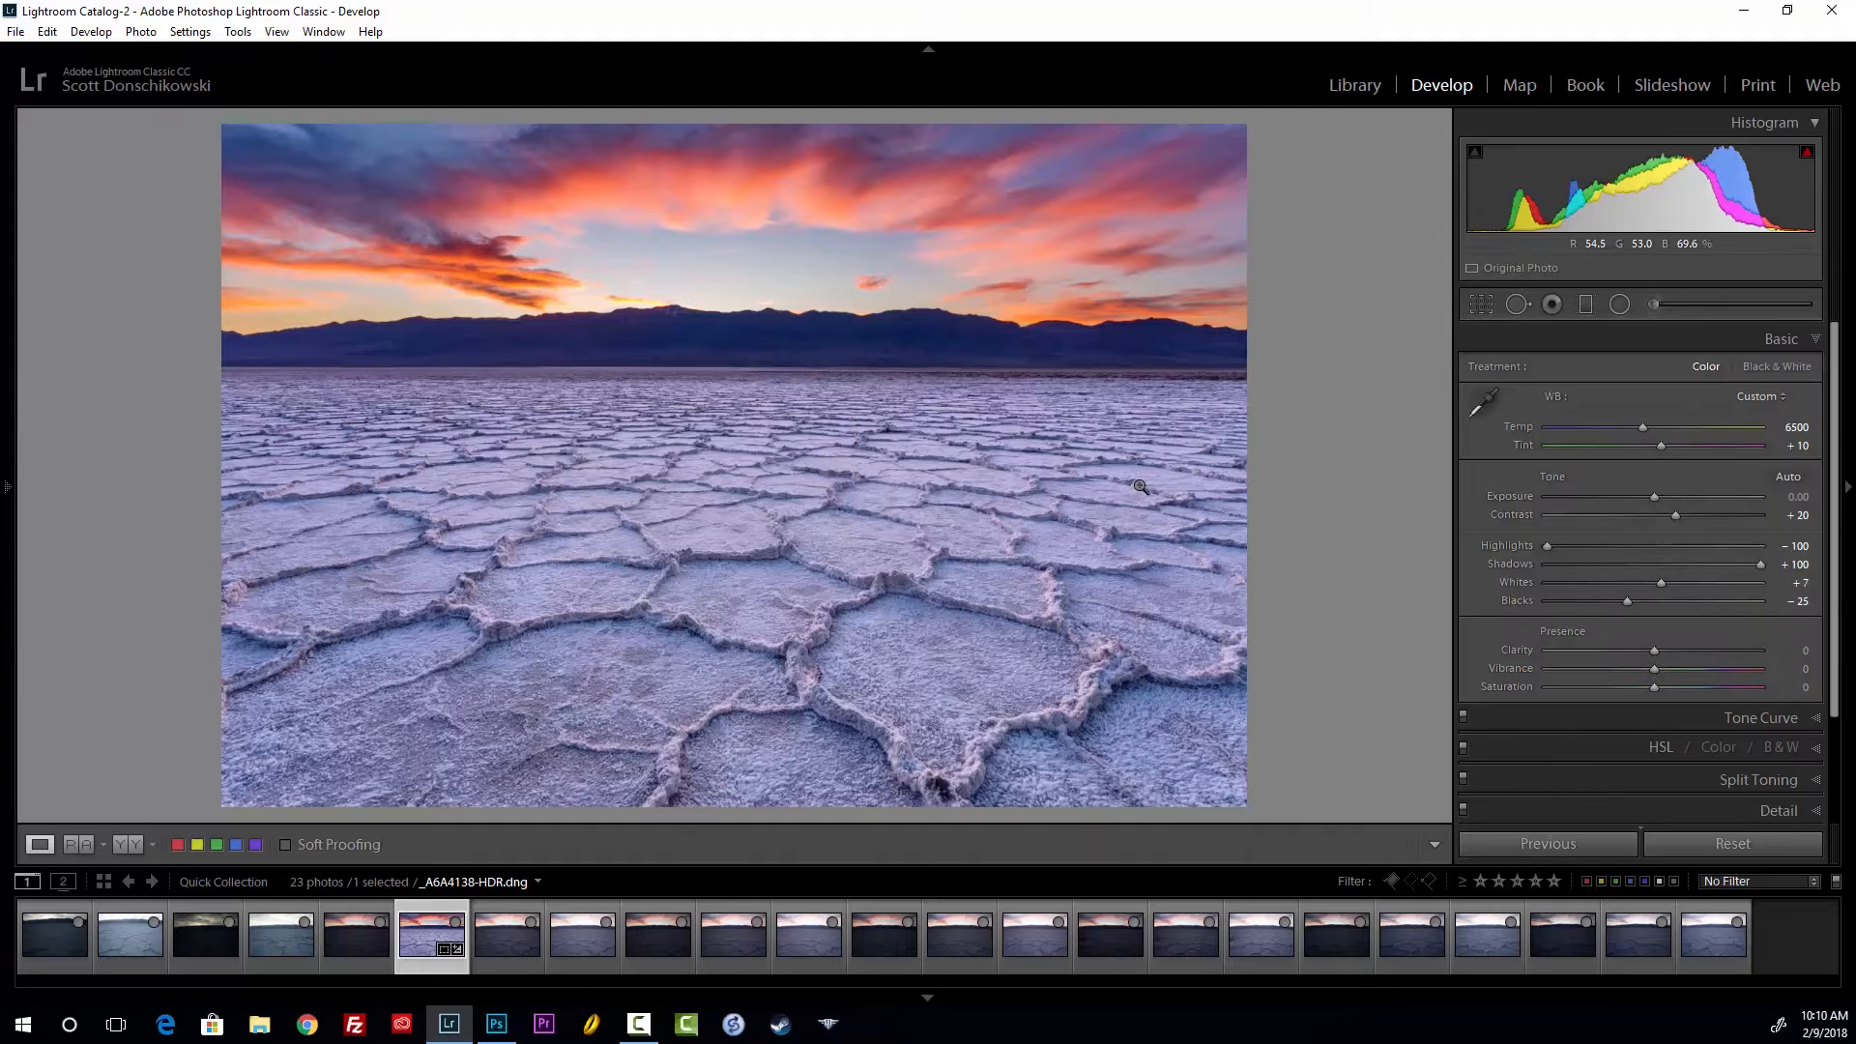
Check the mountains at close range, then reset the sky graduated filter's Saturation to its default and close the filter tool
click(591, 307)
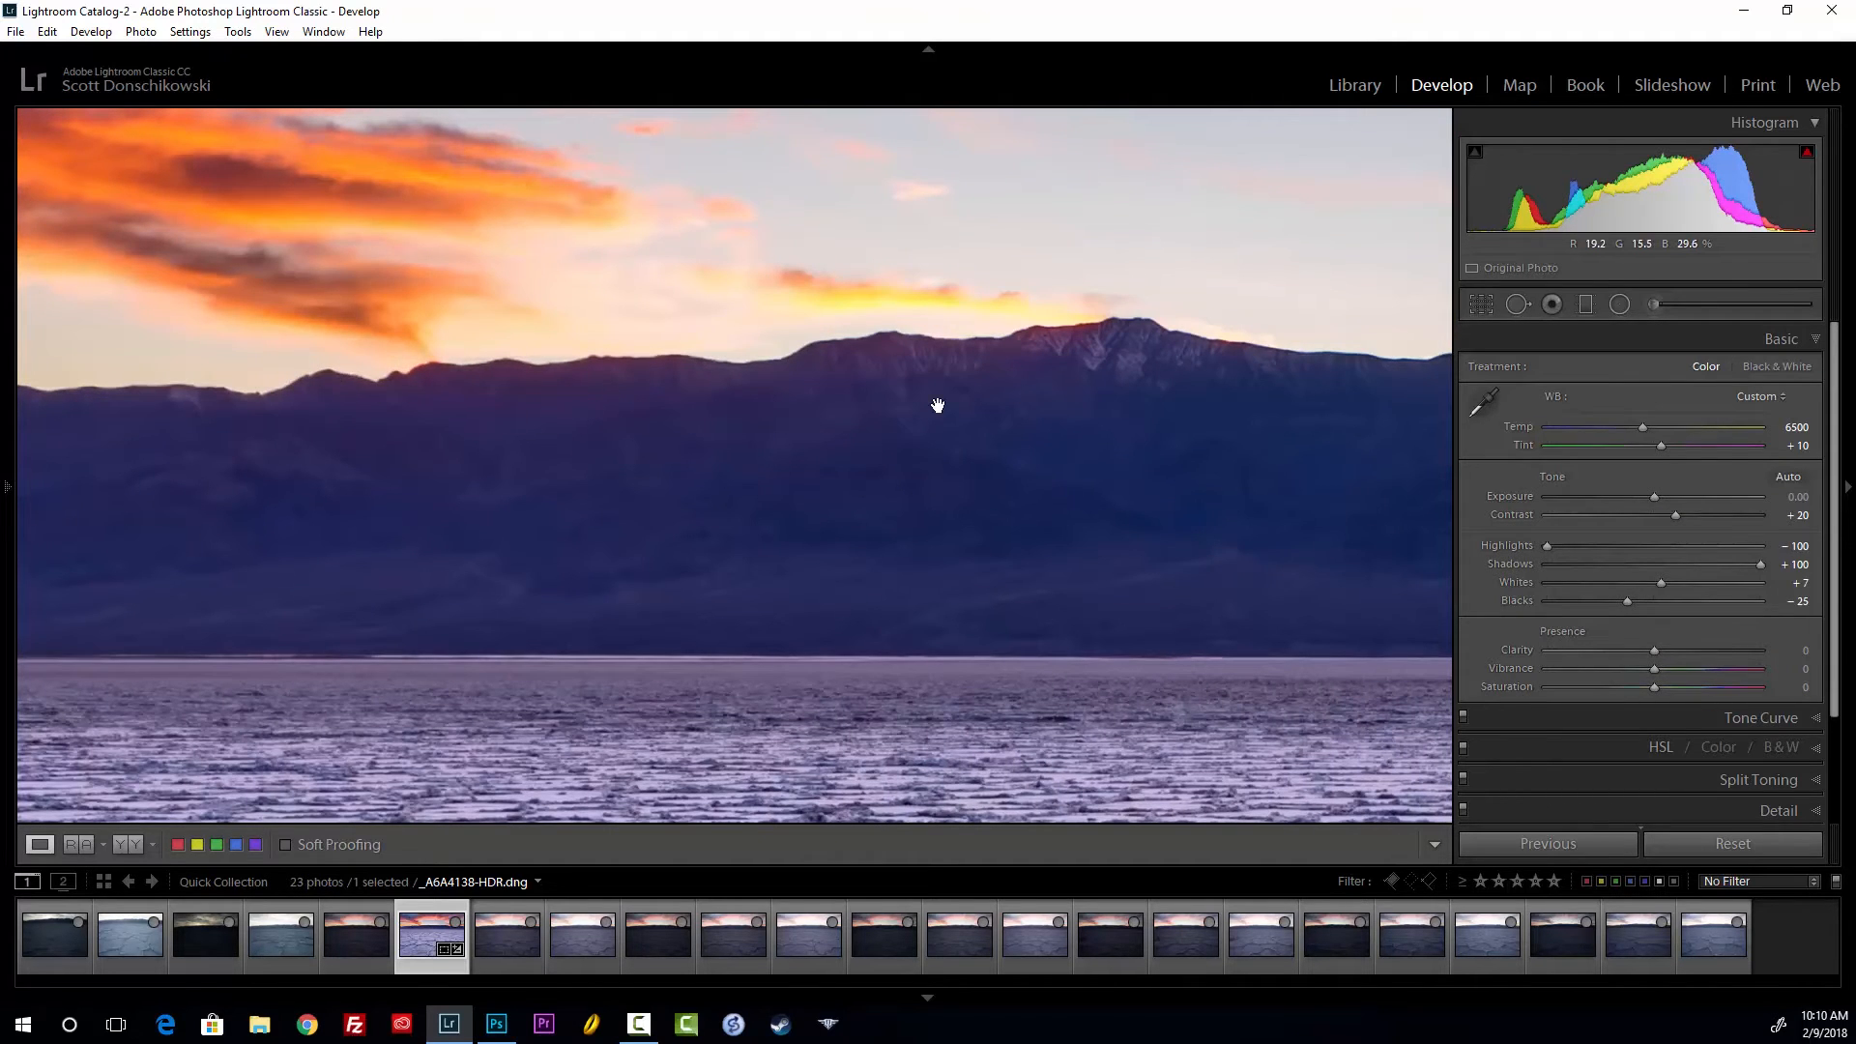
click(1119, 488)
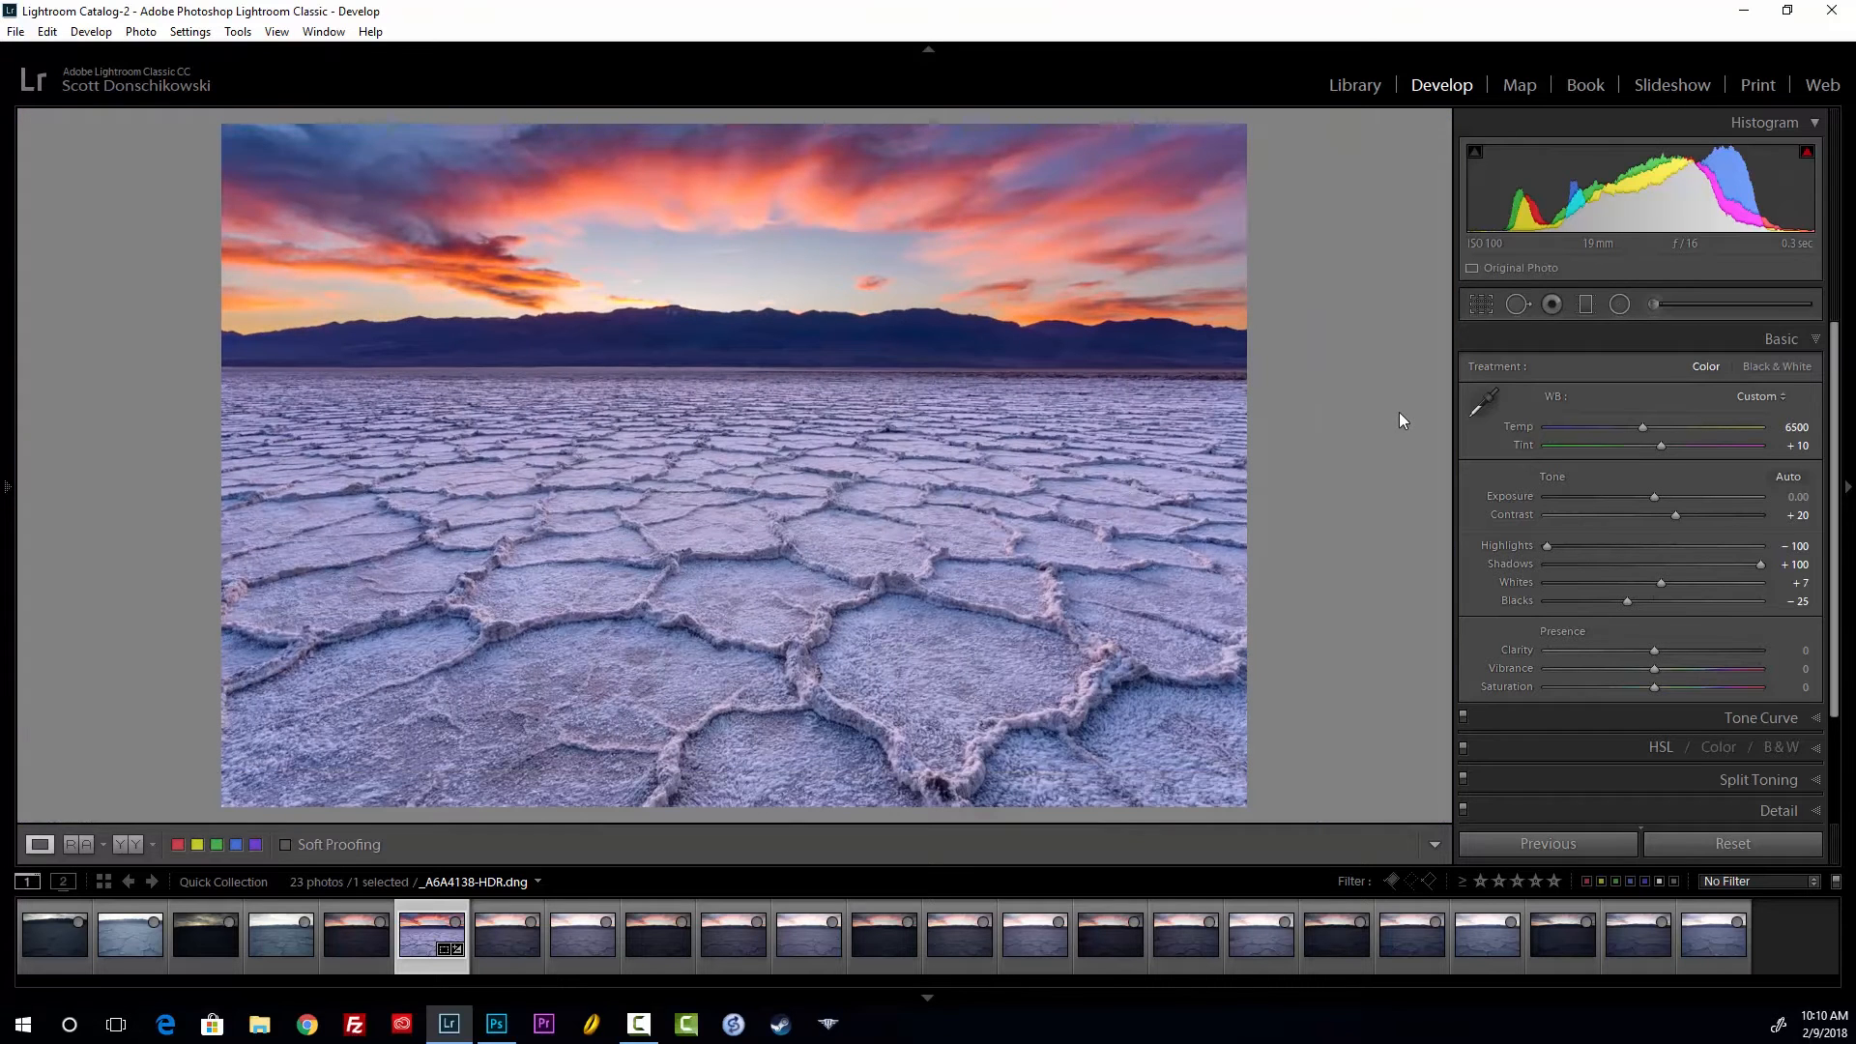
click(1584, 305)
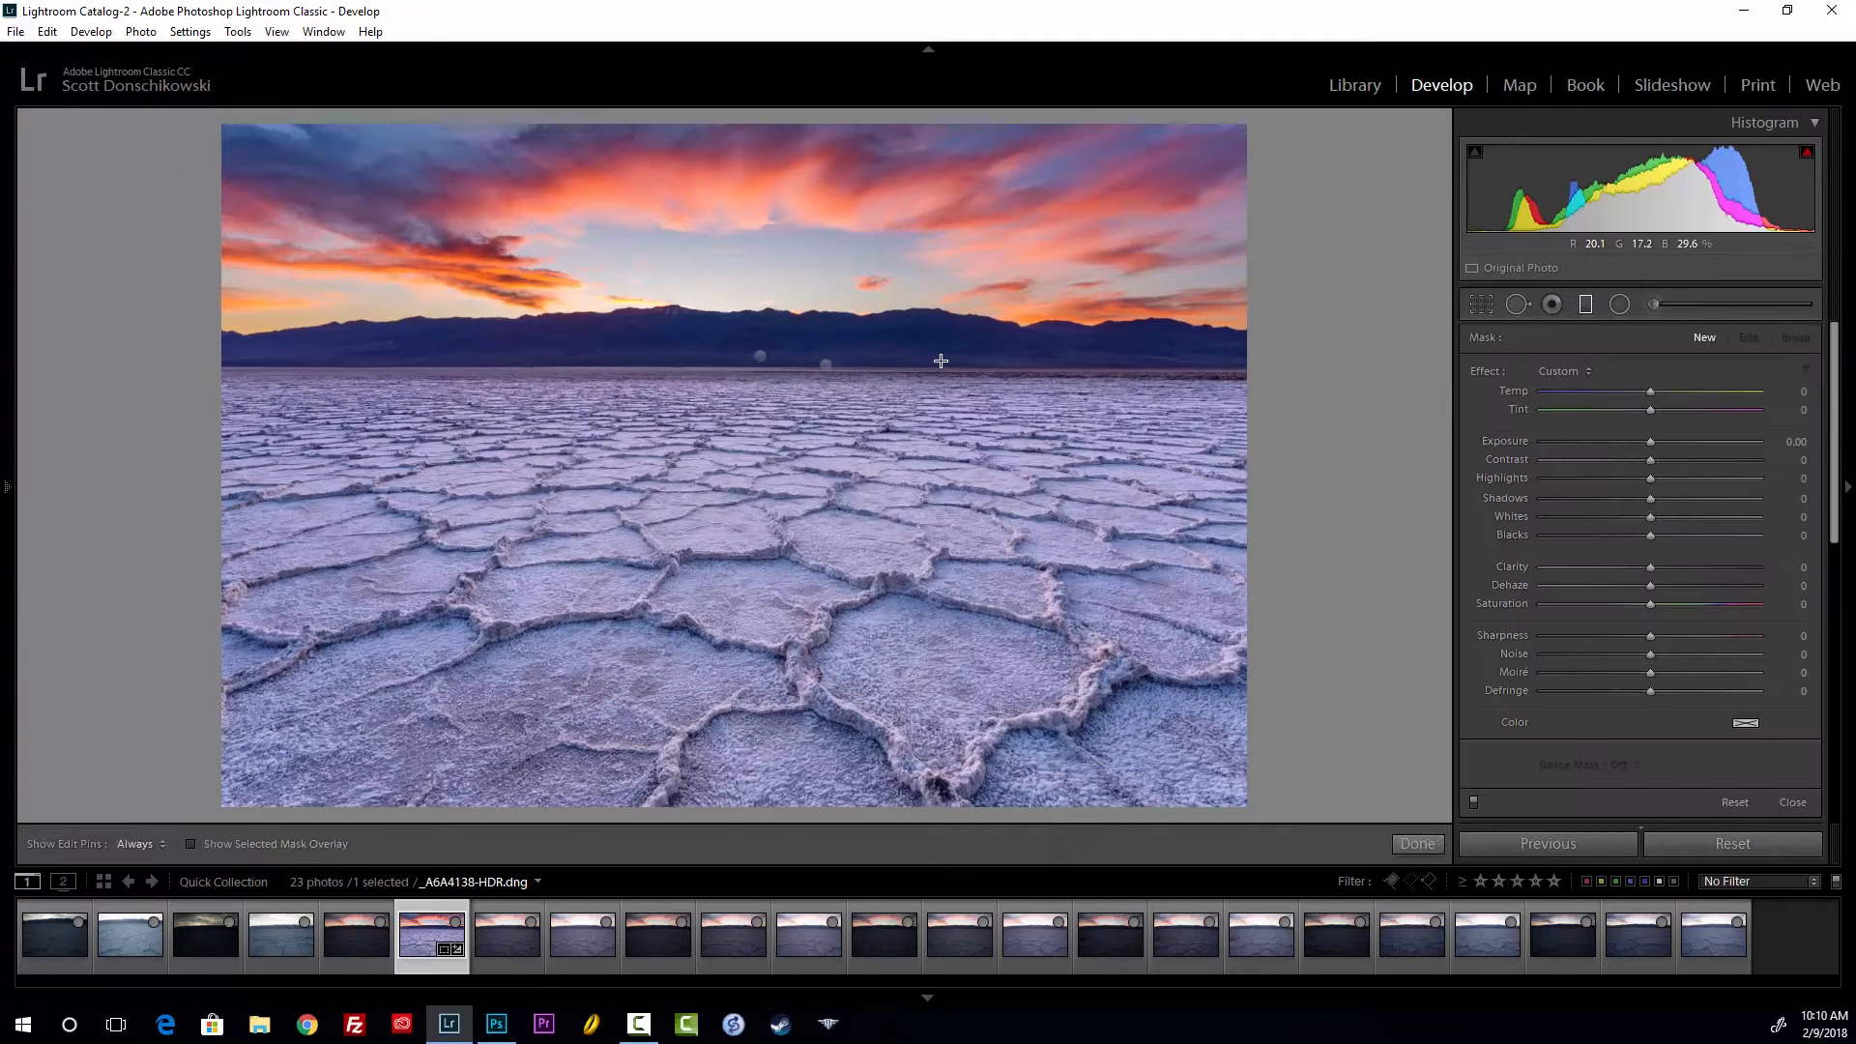
drag(826, 327, 826, 404)
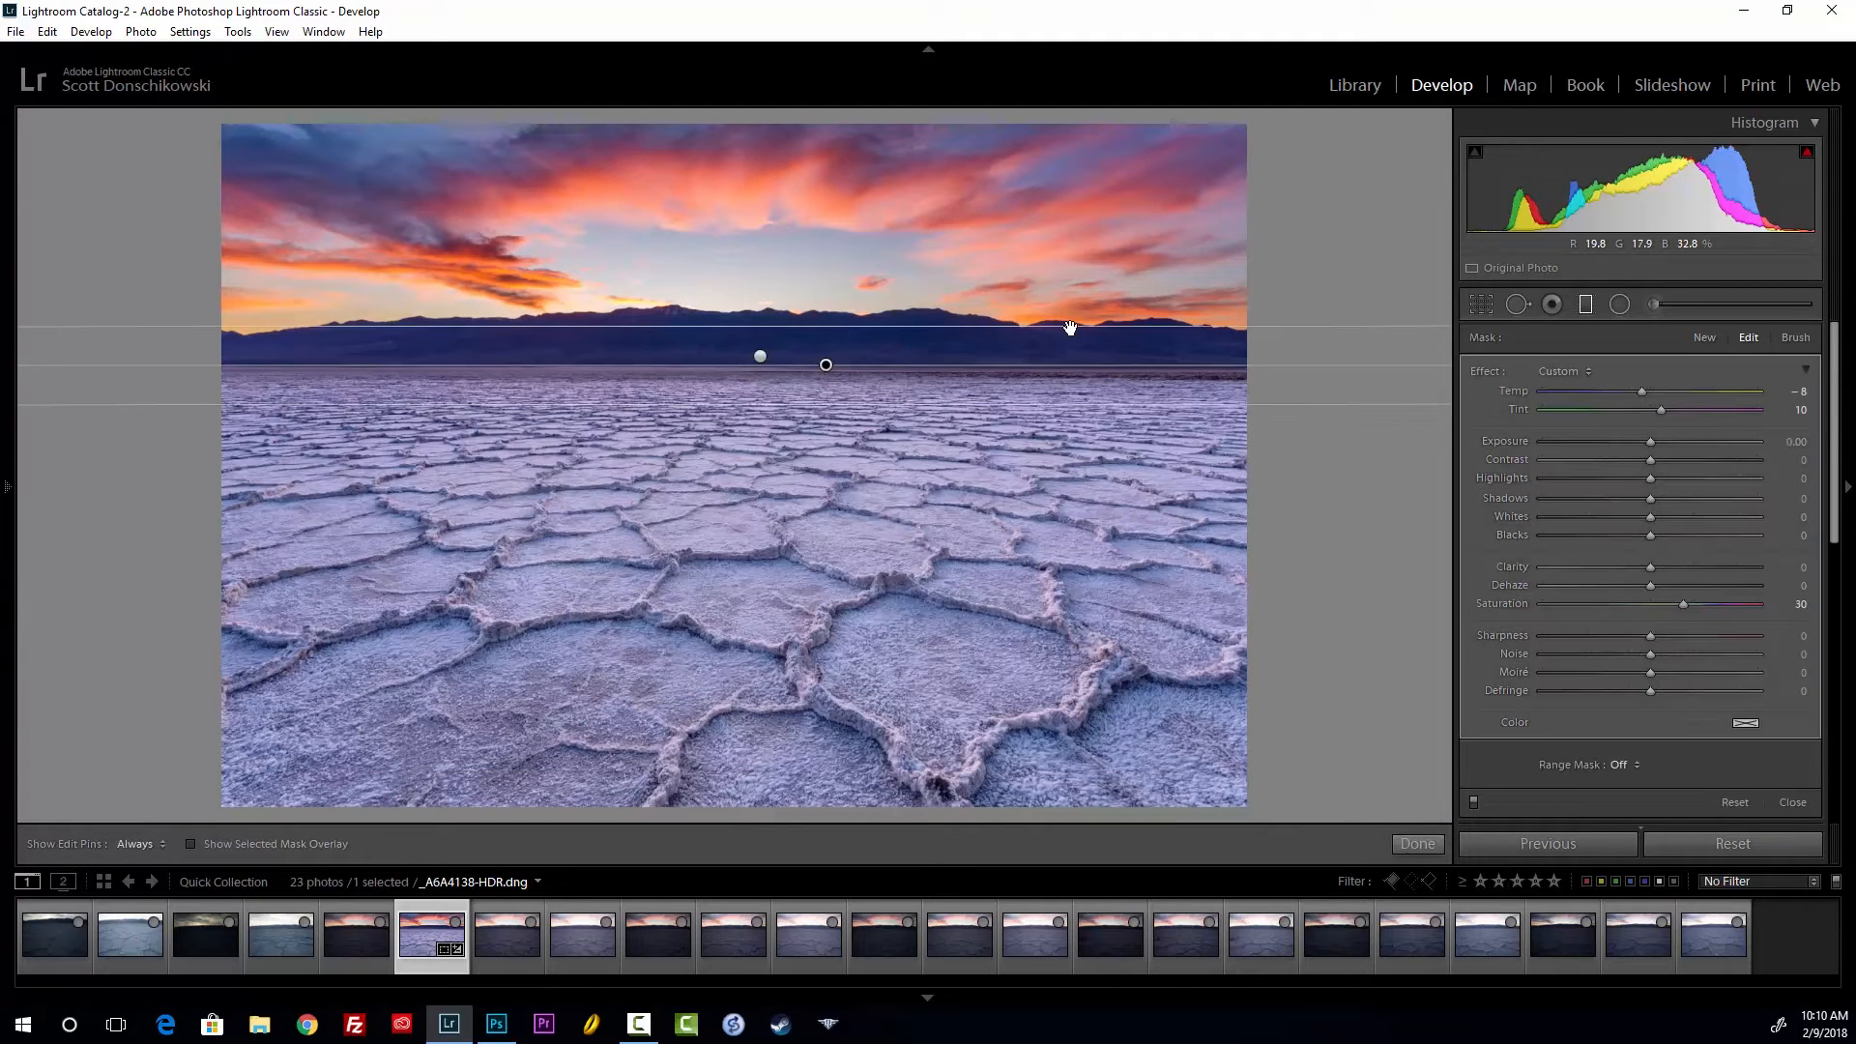
double_click(1689, 606)
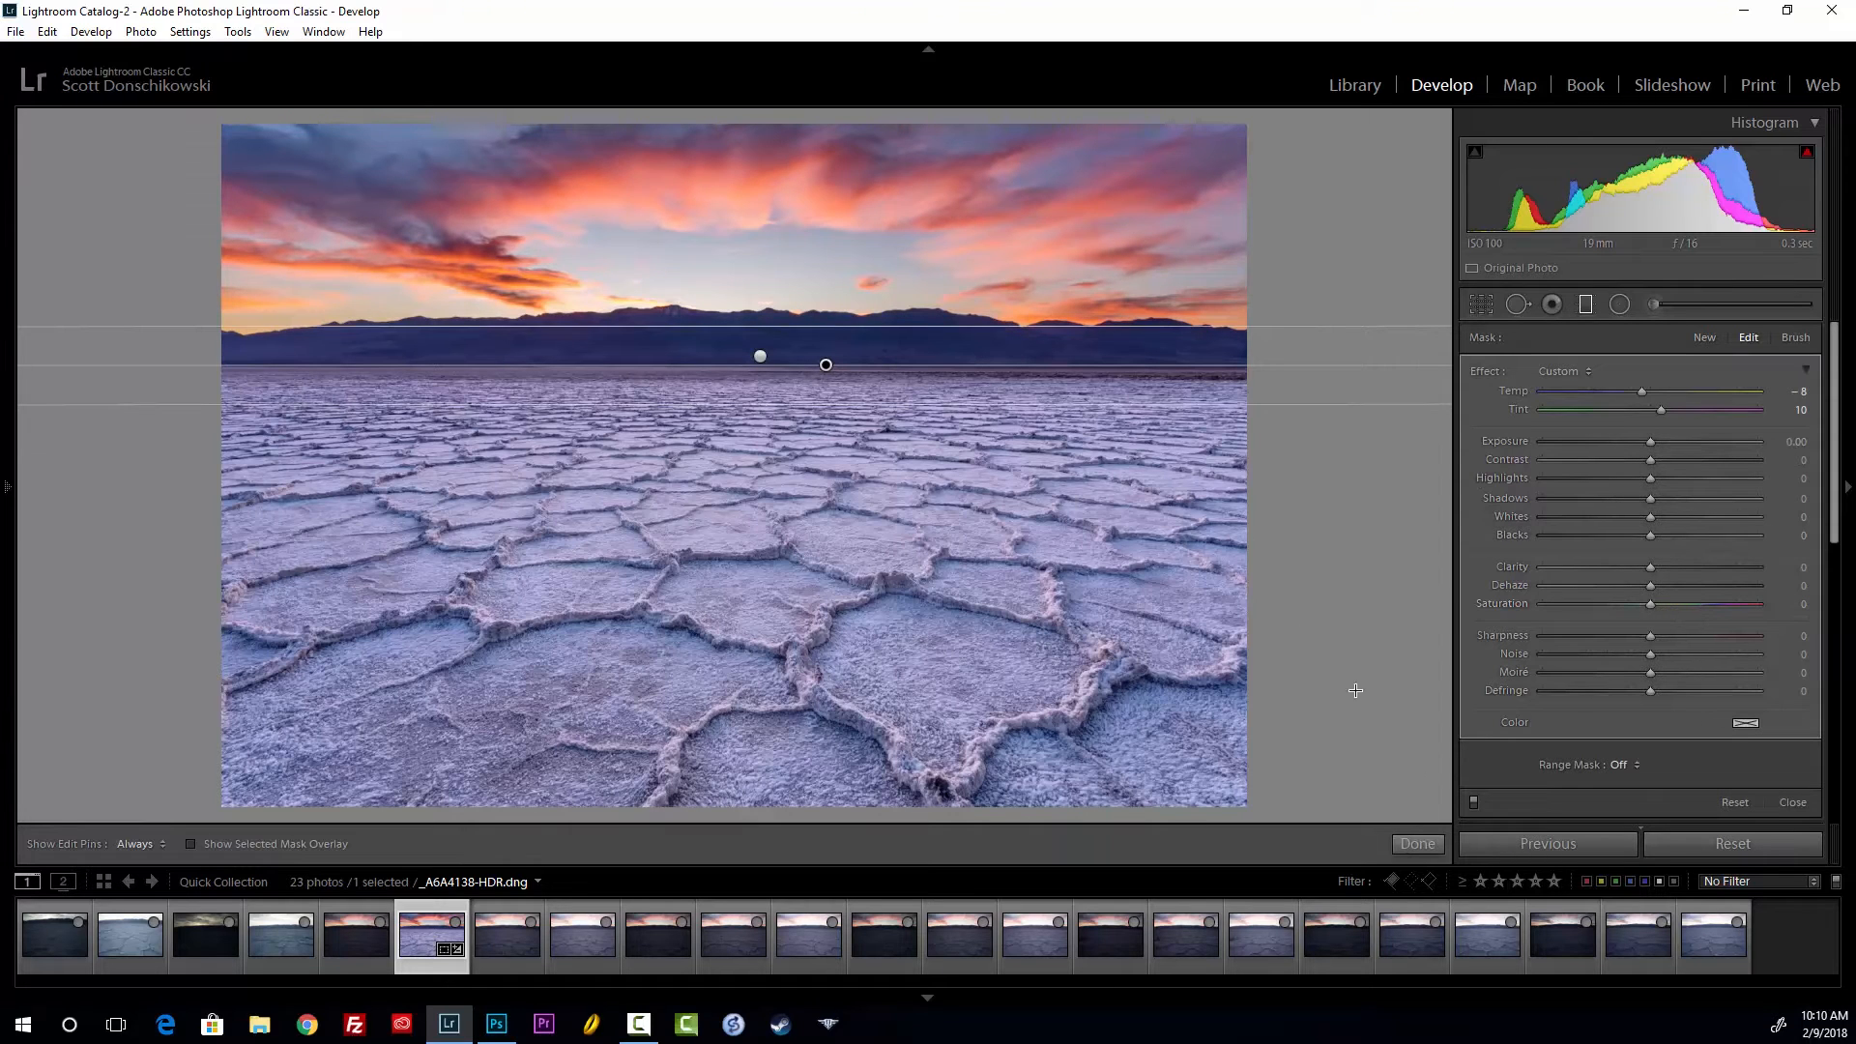
click(1417, 845)
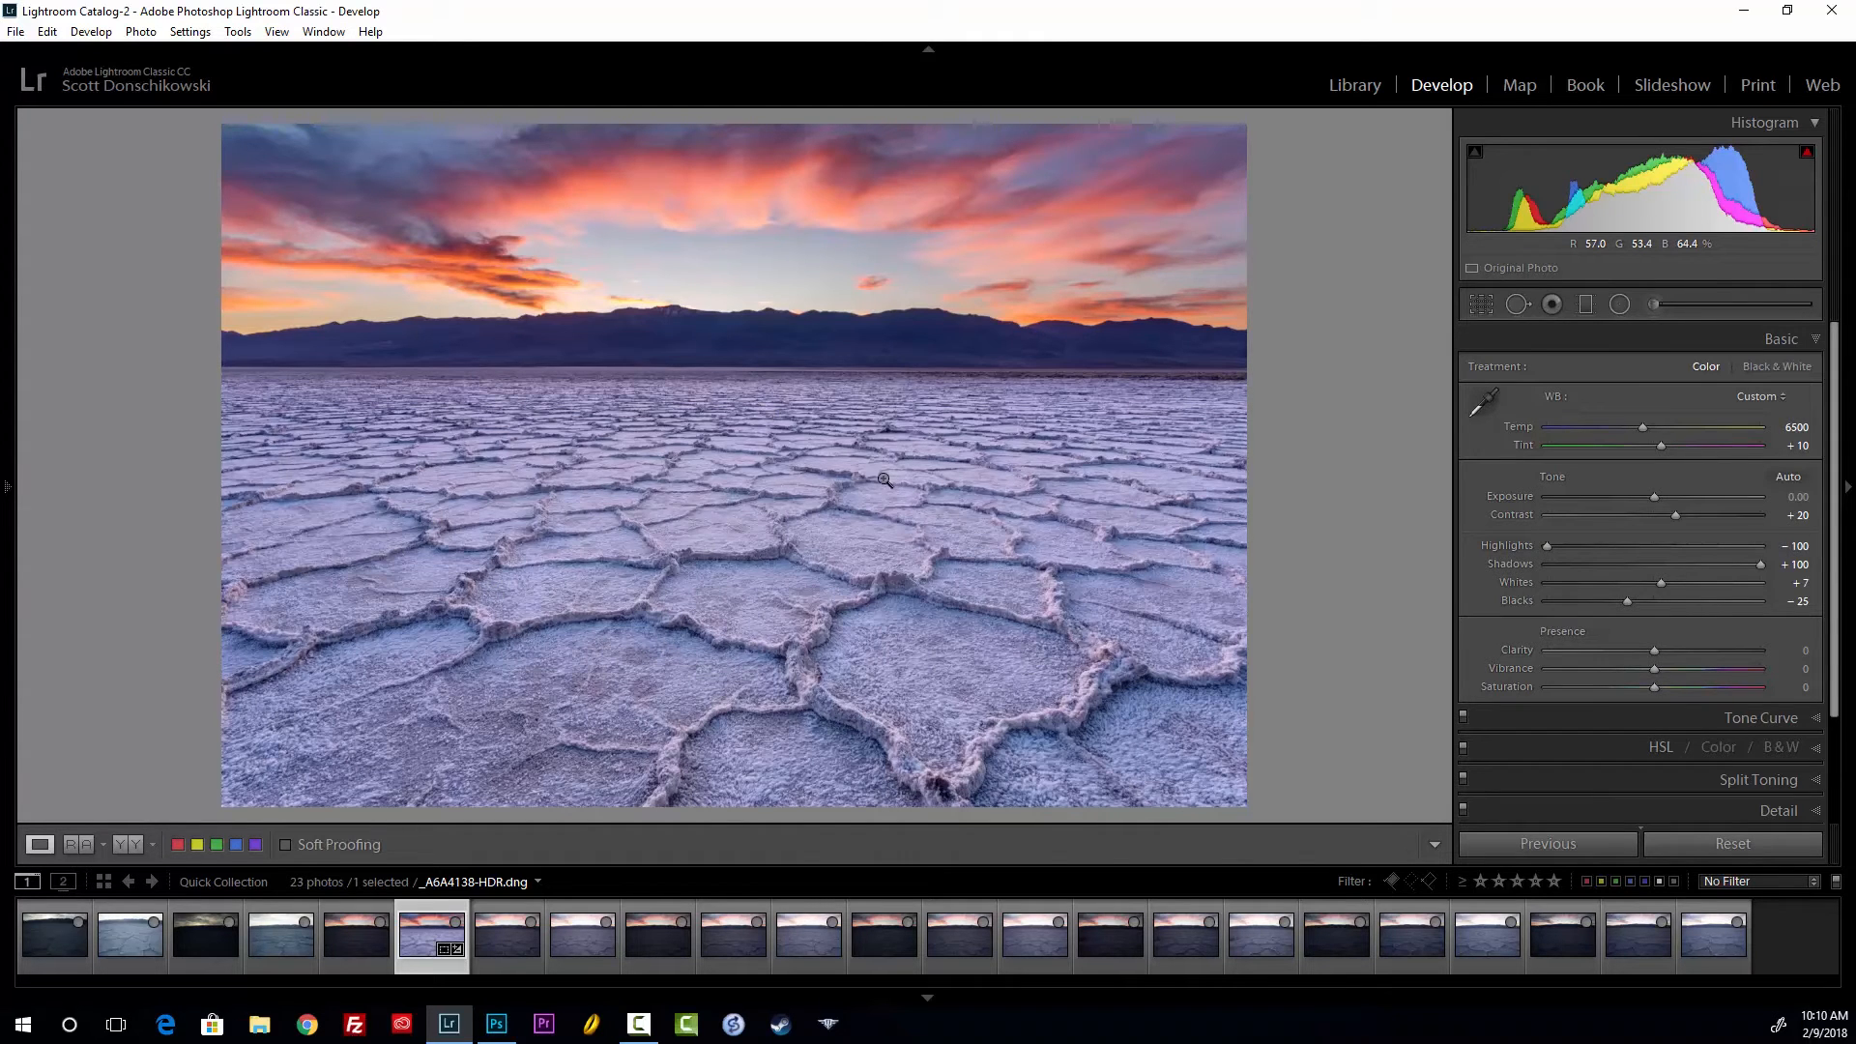
Send the developed HDR photo from Lightroom to Photoshop for editing, and show the whole image
right_click(750, 460)
mouse_move(830, 625)
click(710, 625)
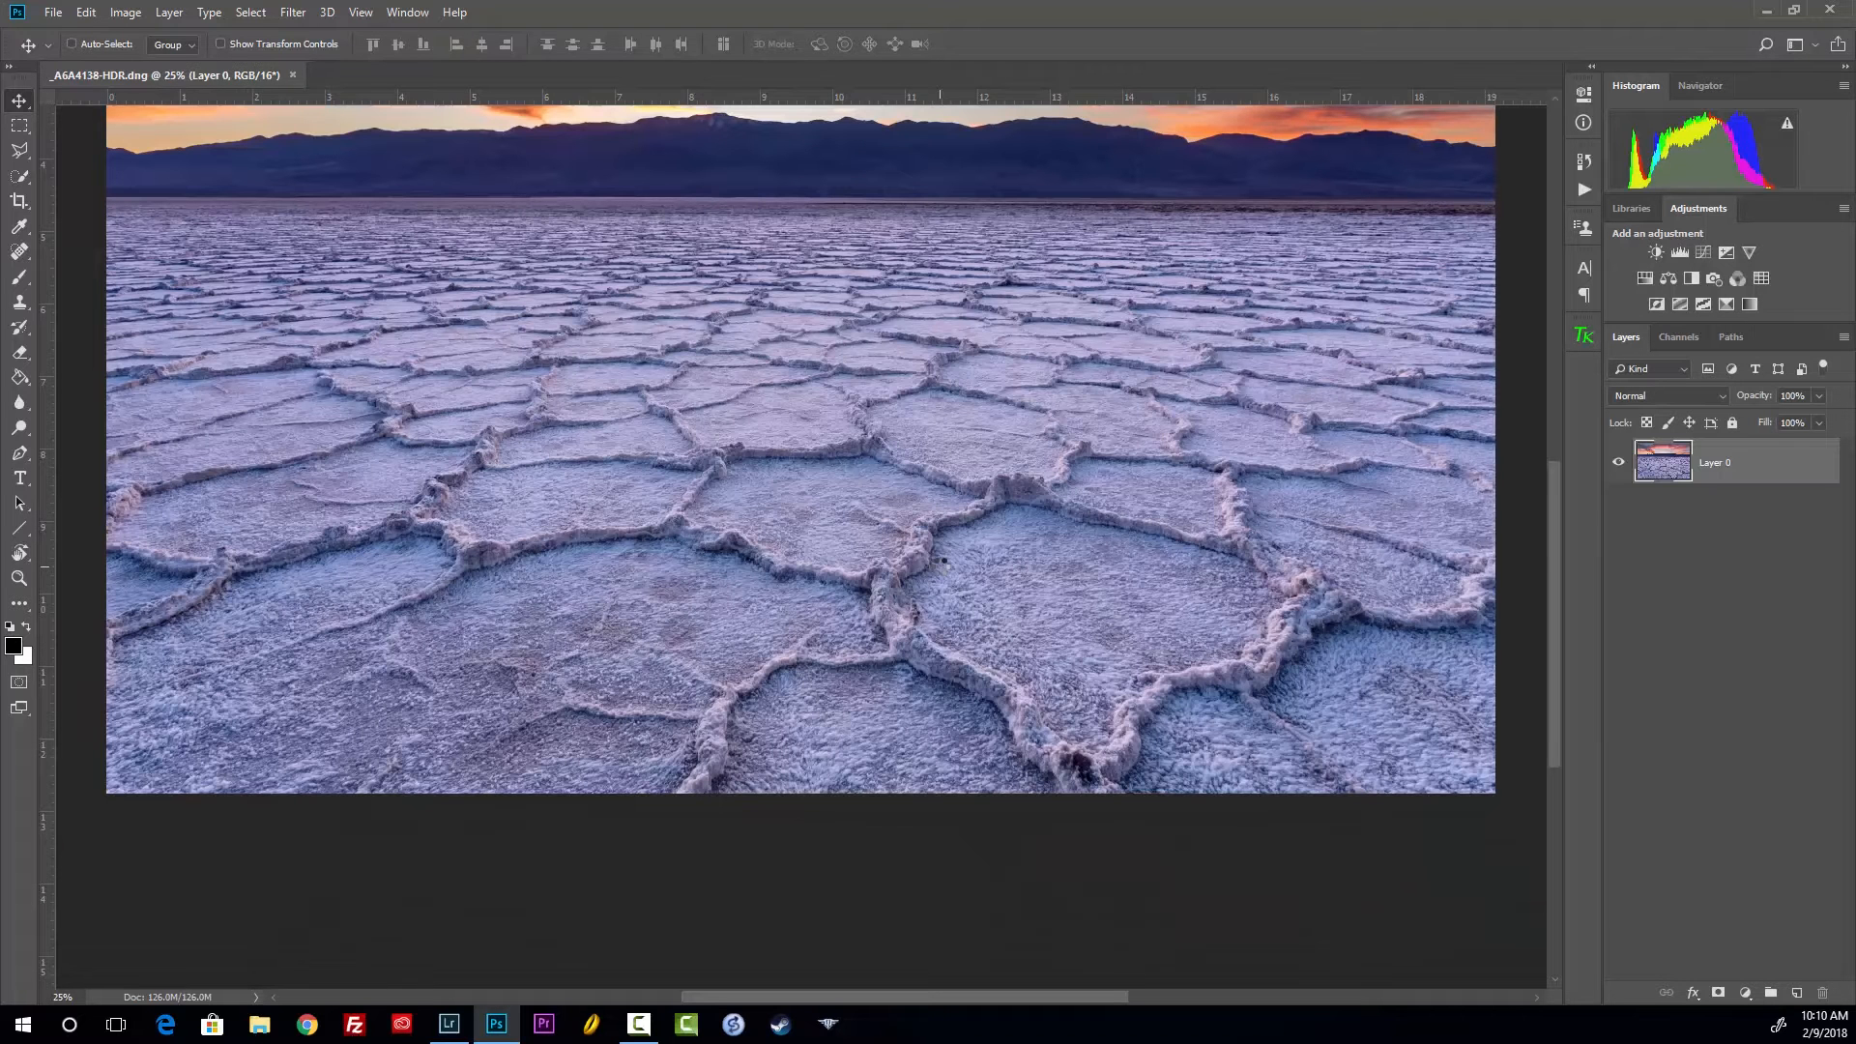
key(ctrl+0)
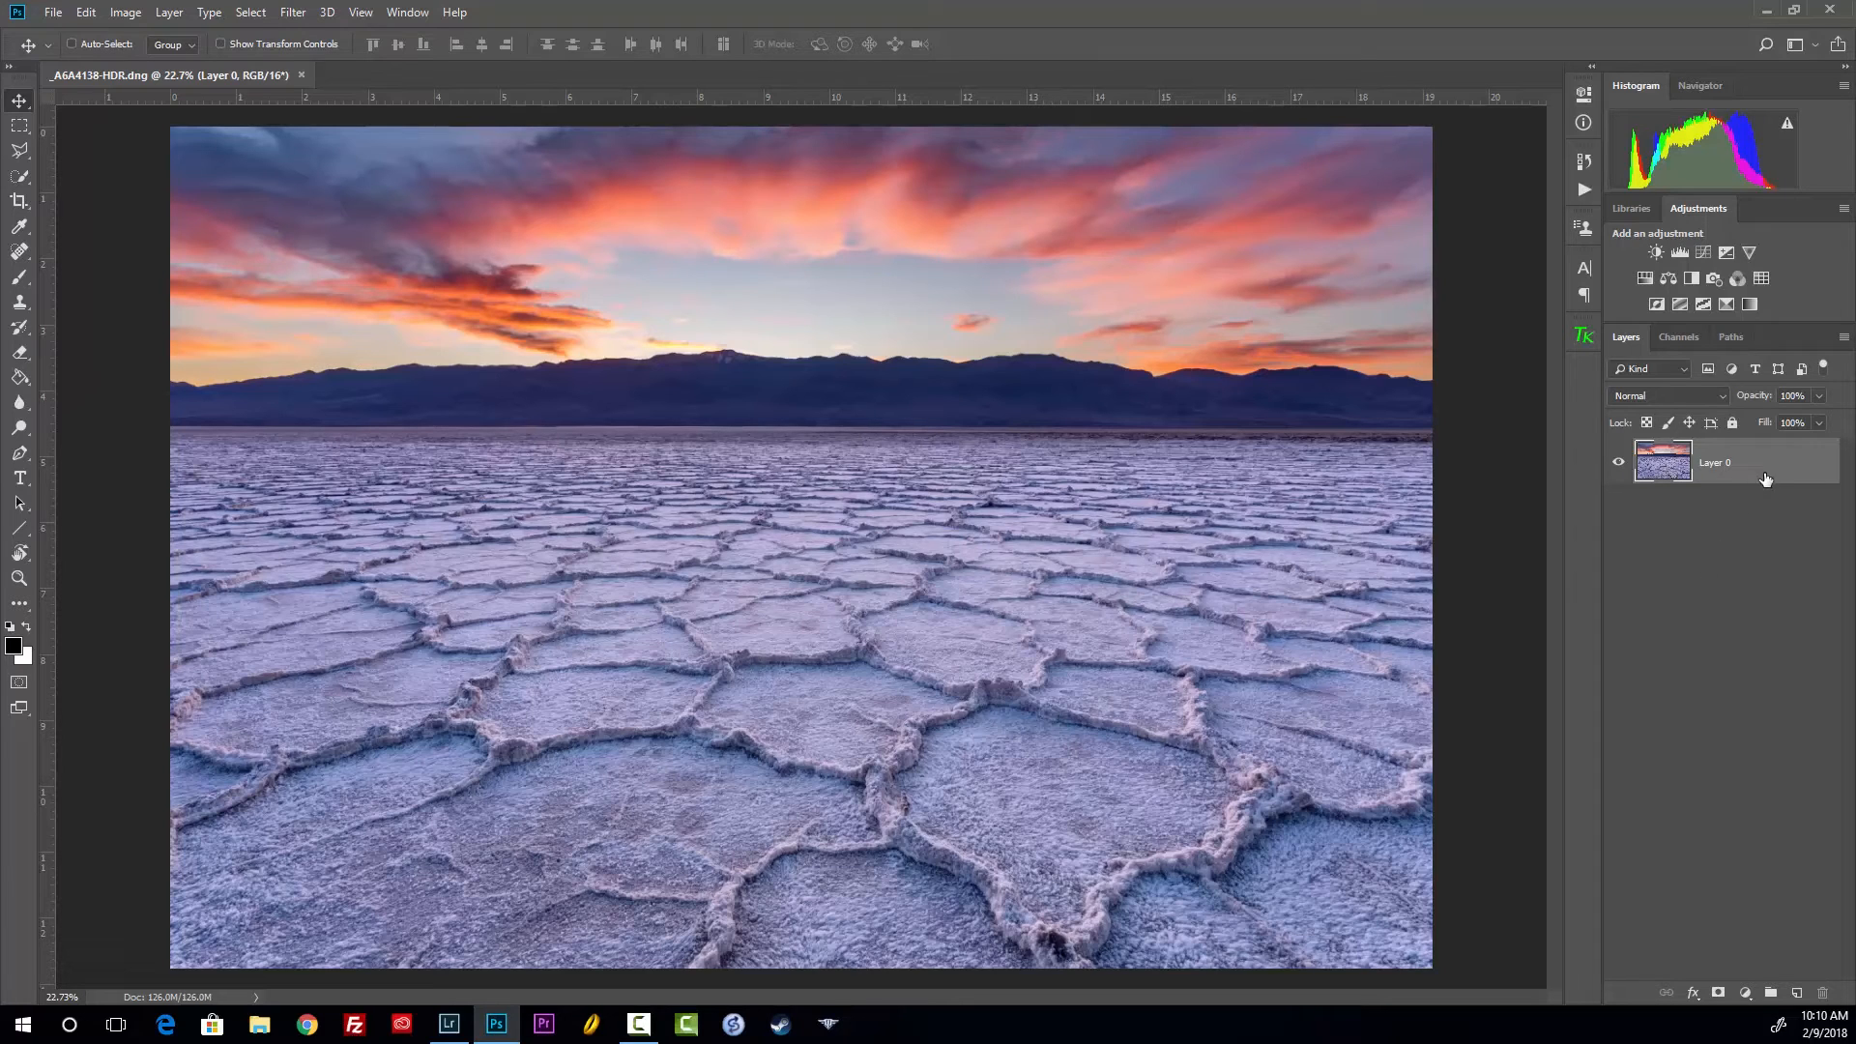
Duplicate the photo layer, rename the lower layer "sharp" and the upper copy "blur"
key(ctrl+j)
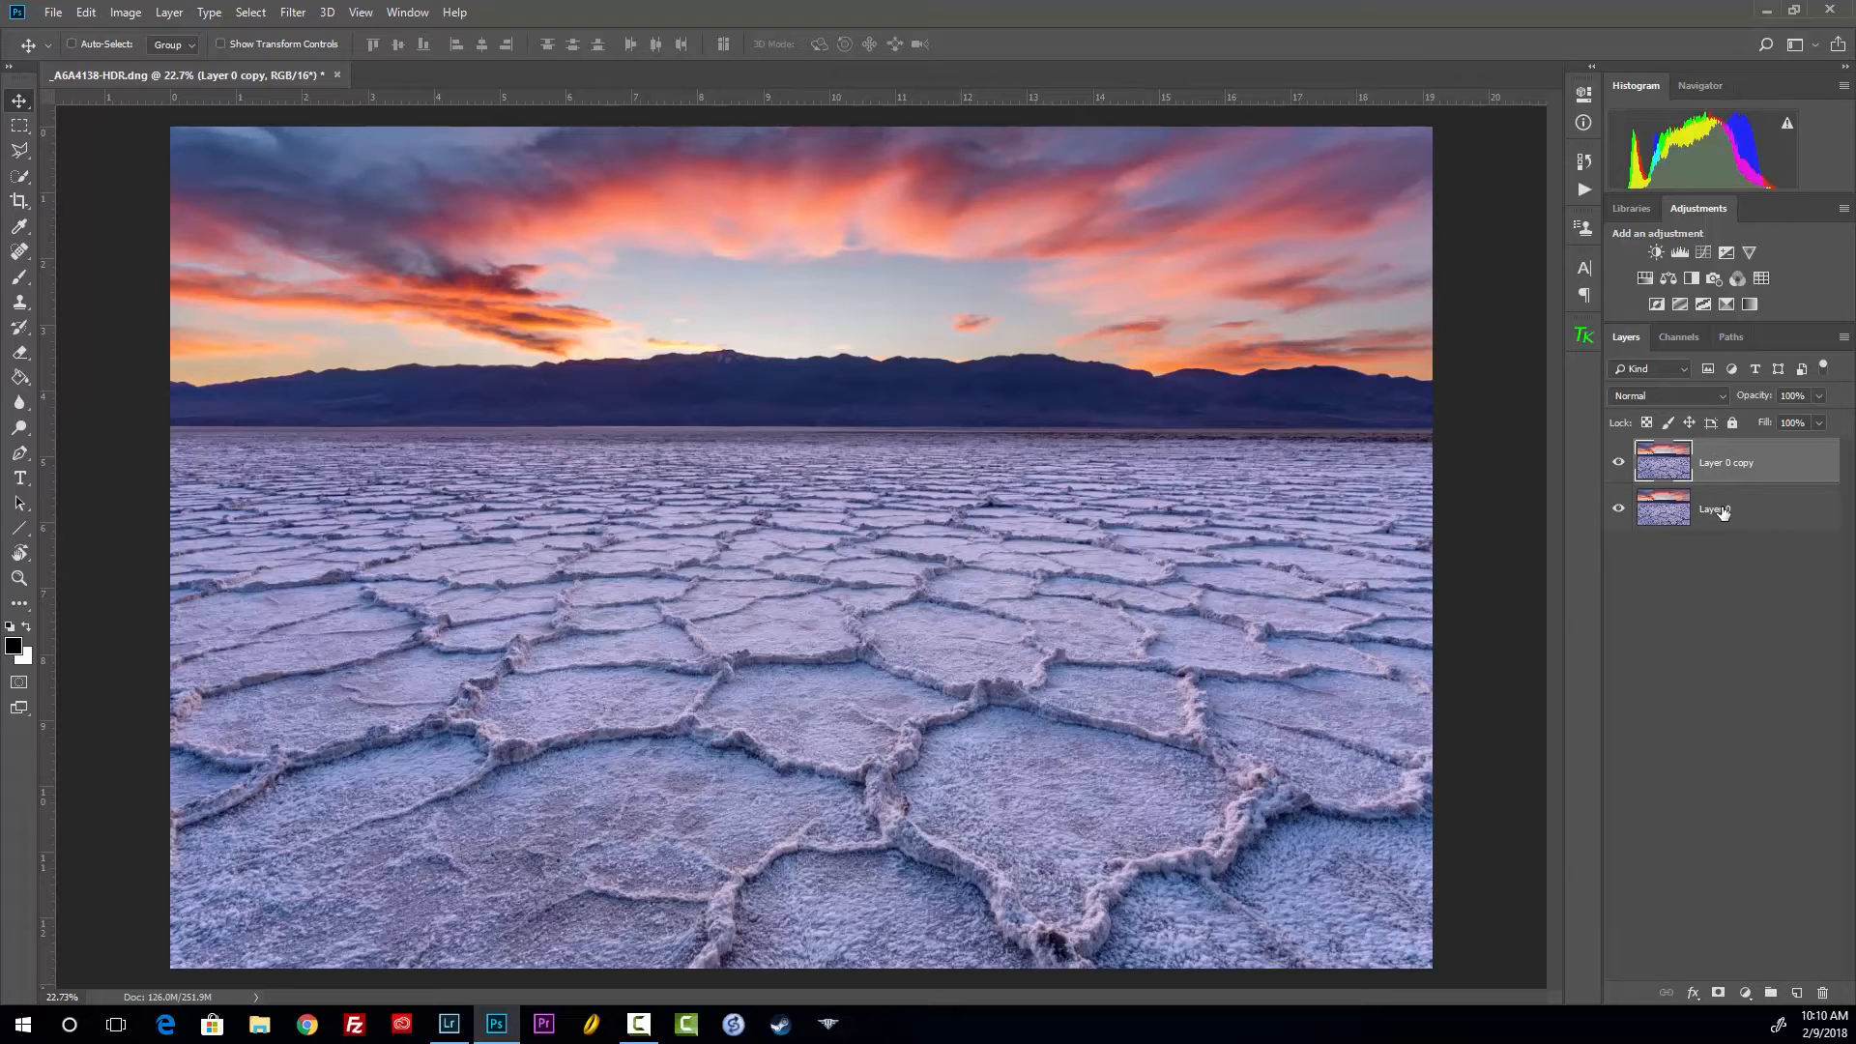
double_click(1747, 504)
text(sharp)
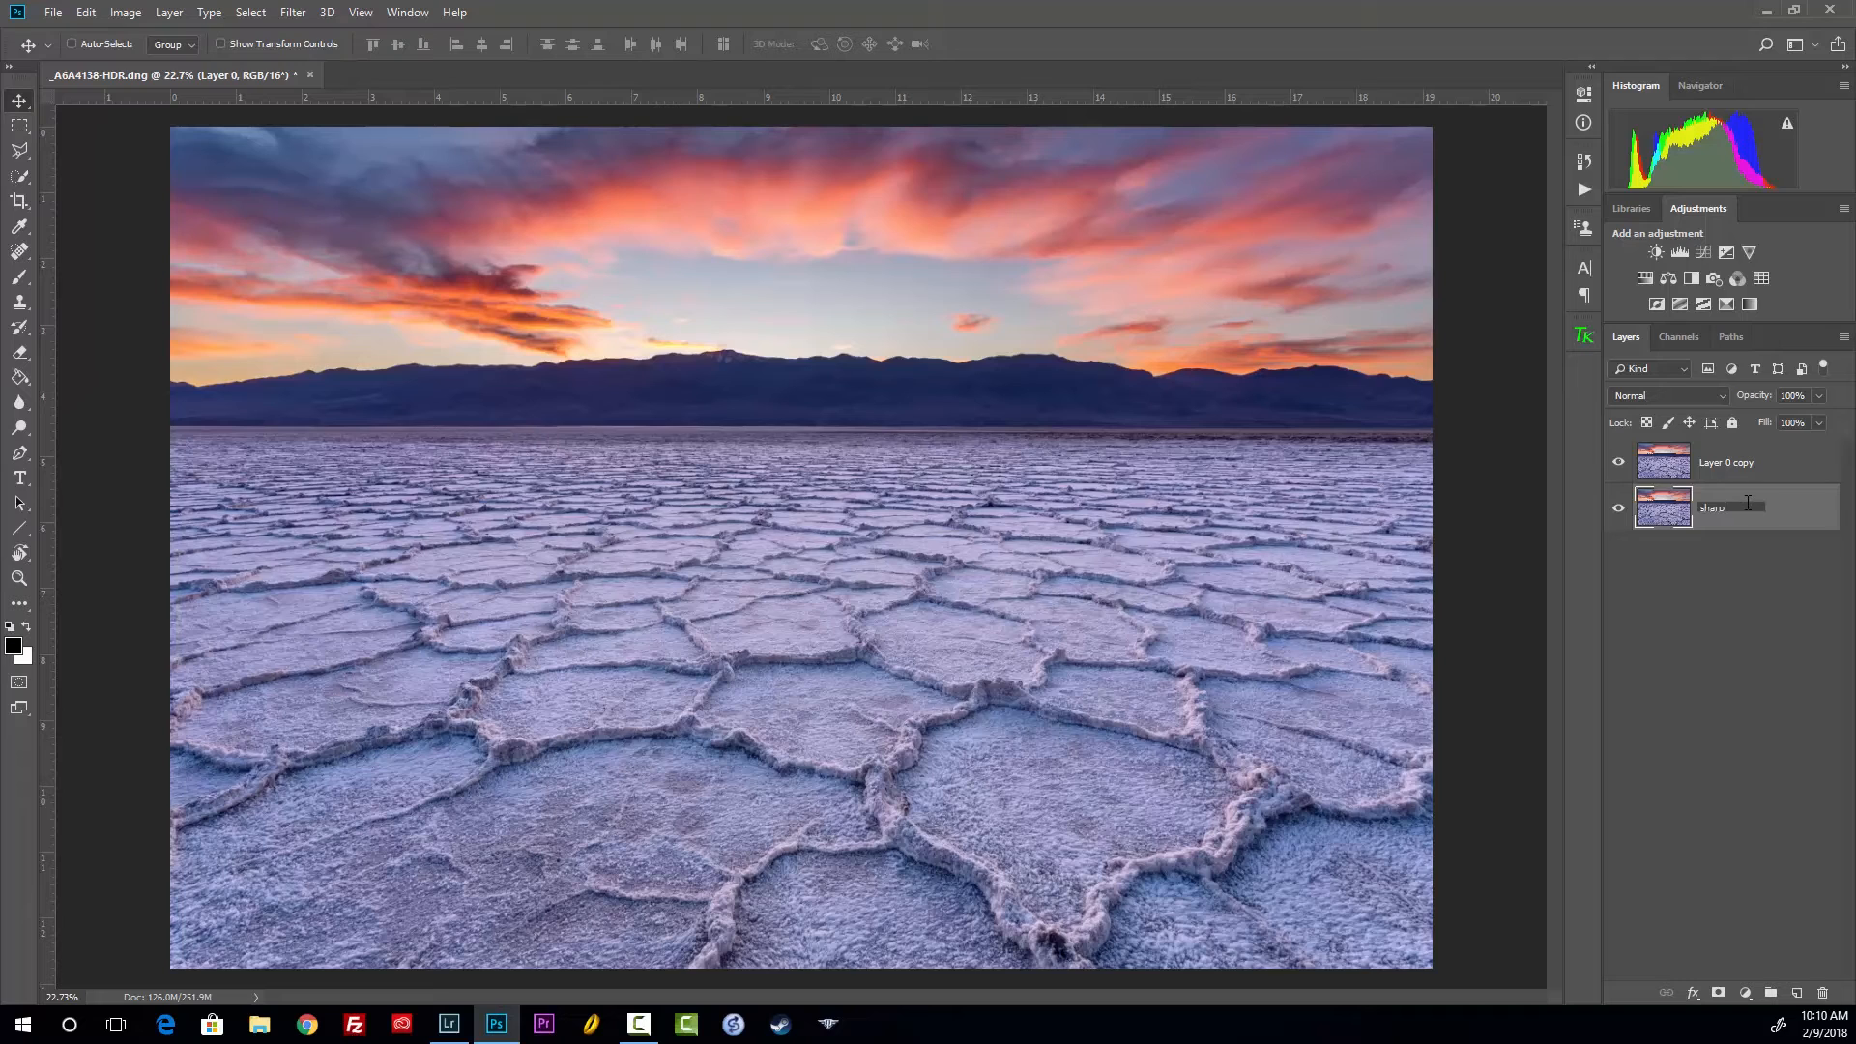
key(Return)
double_click(1725, 468)
text(blu)
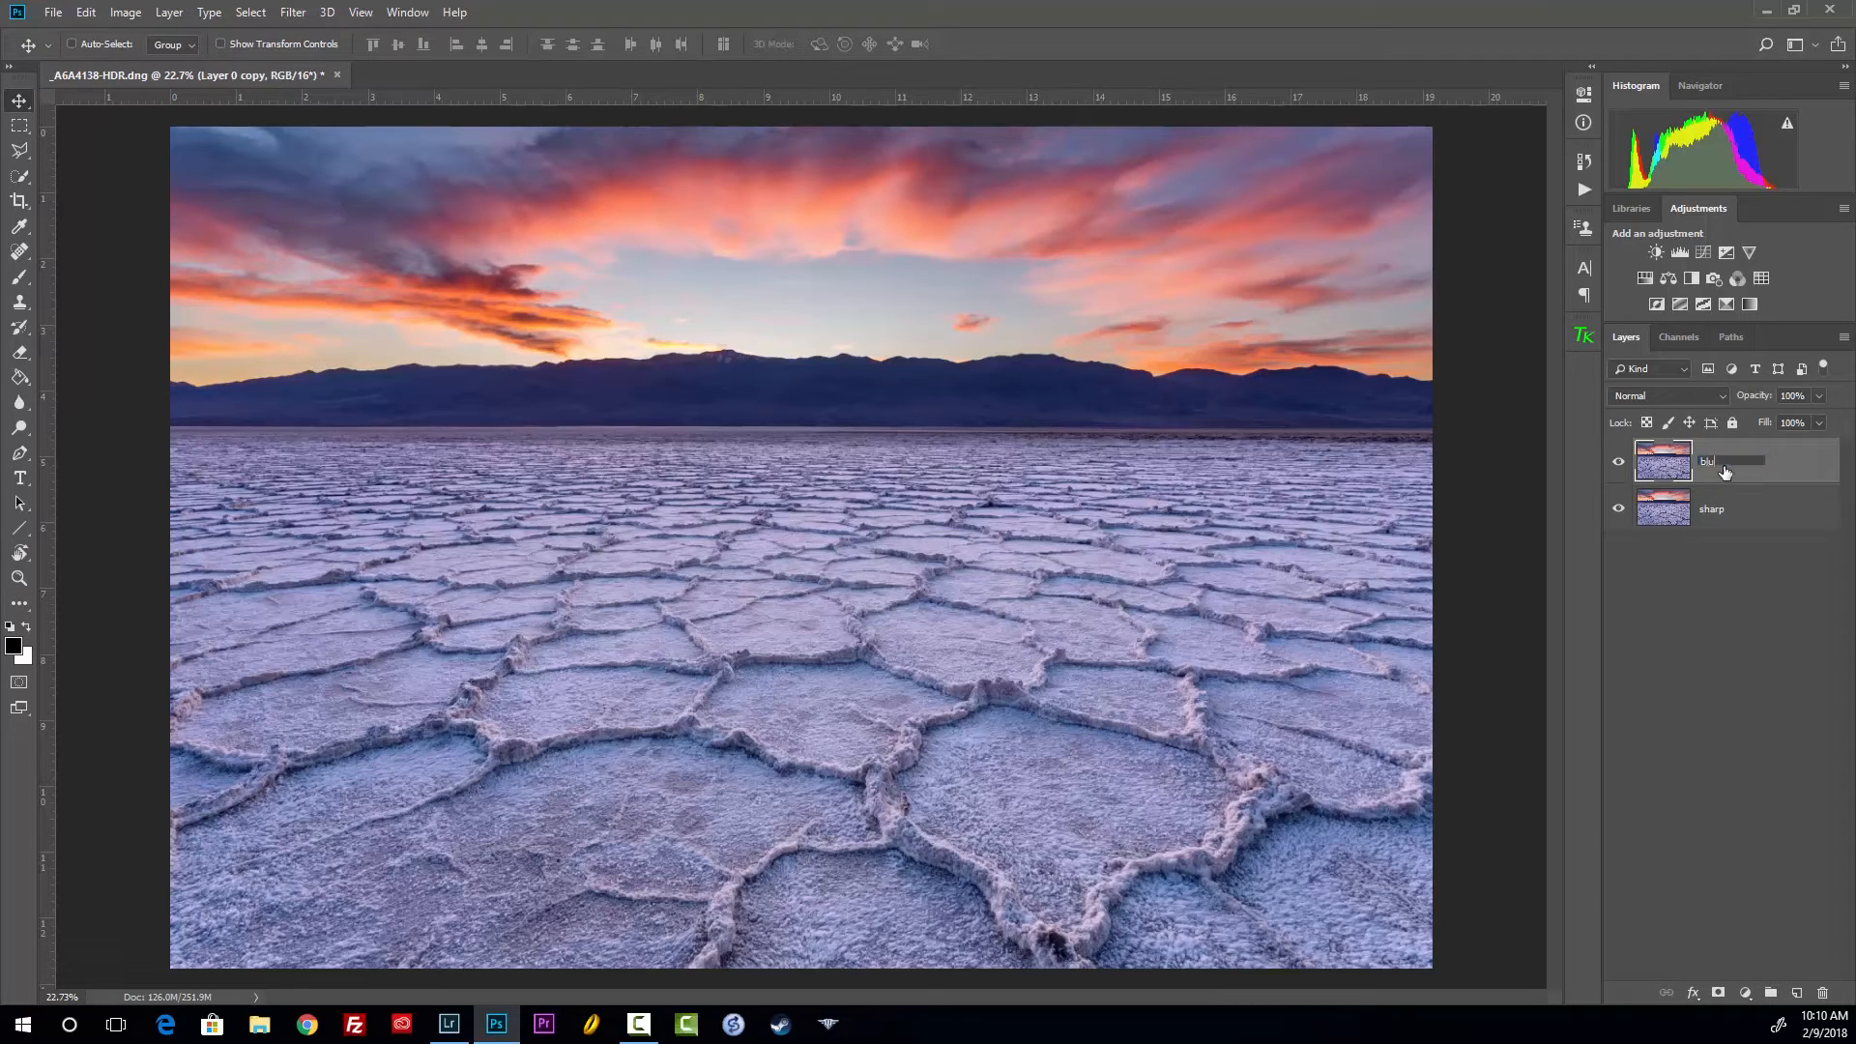
text(r)
key(Return)
Hide the blur layer, open Smart Sharpen on the sharp layer, and compare the salt flat preview with and without sharpening
click(1618, 462)
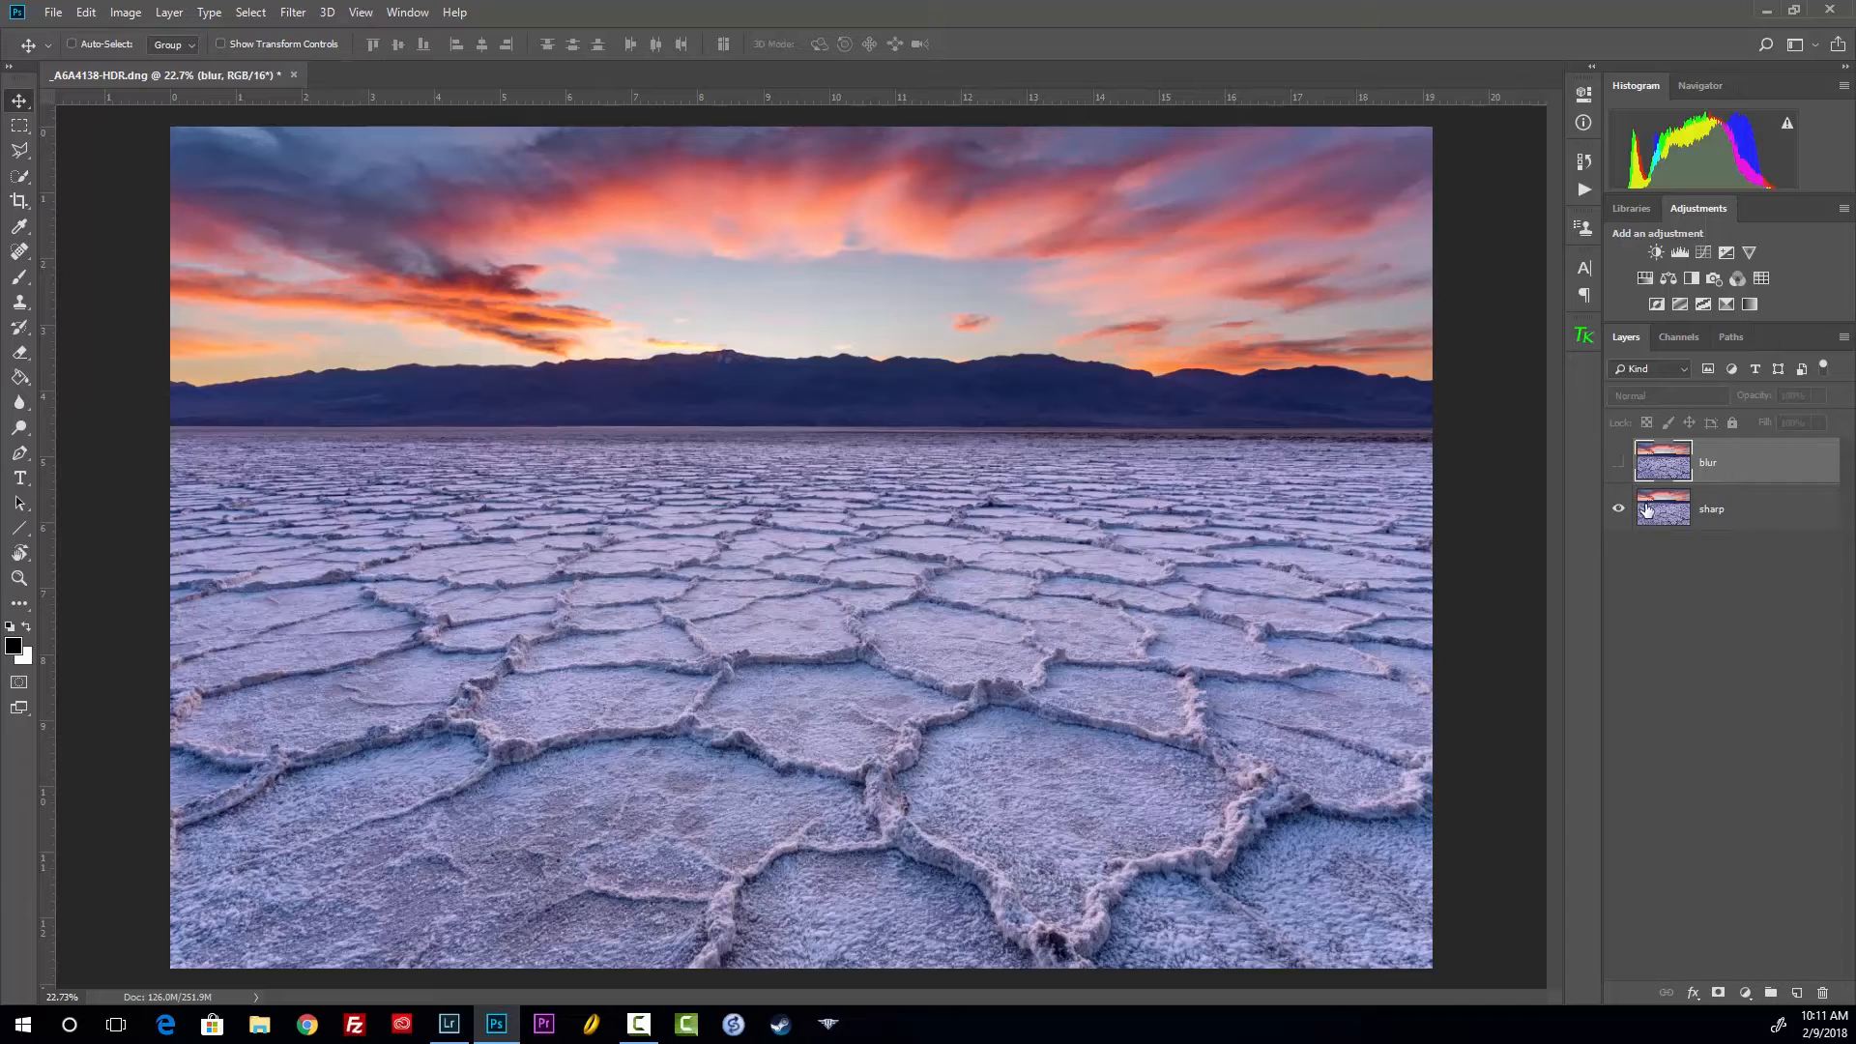
click(1691, 513)
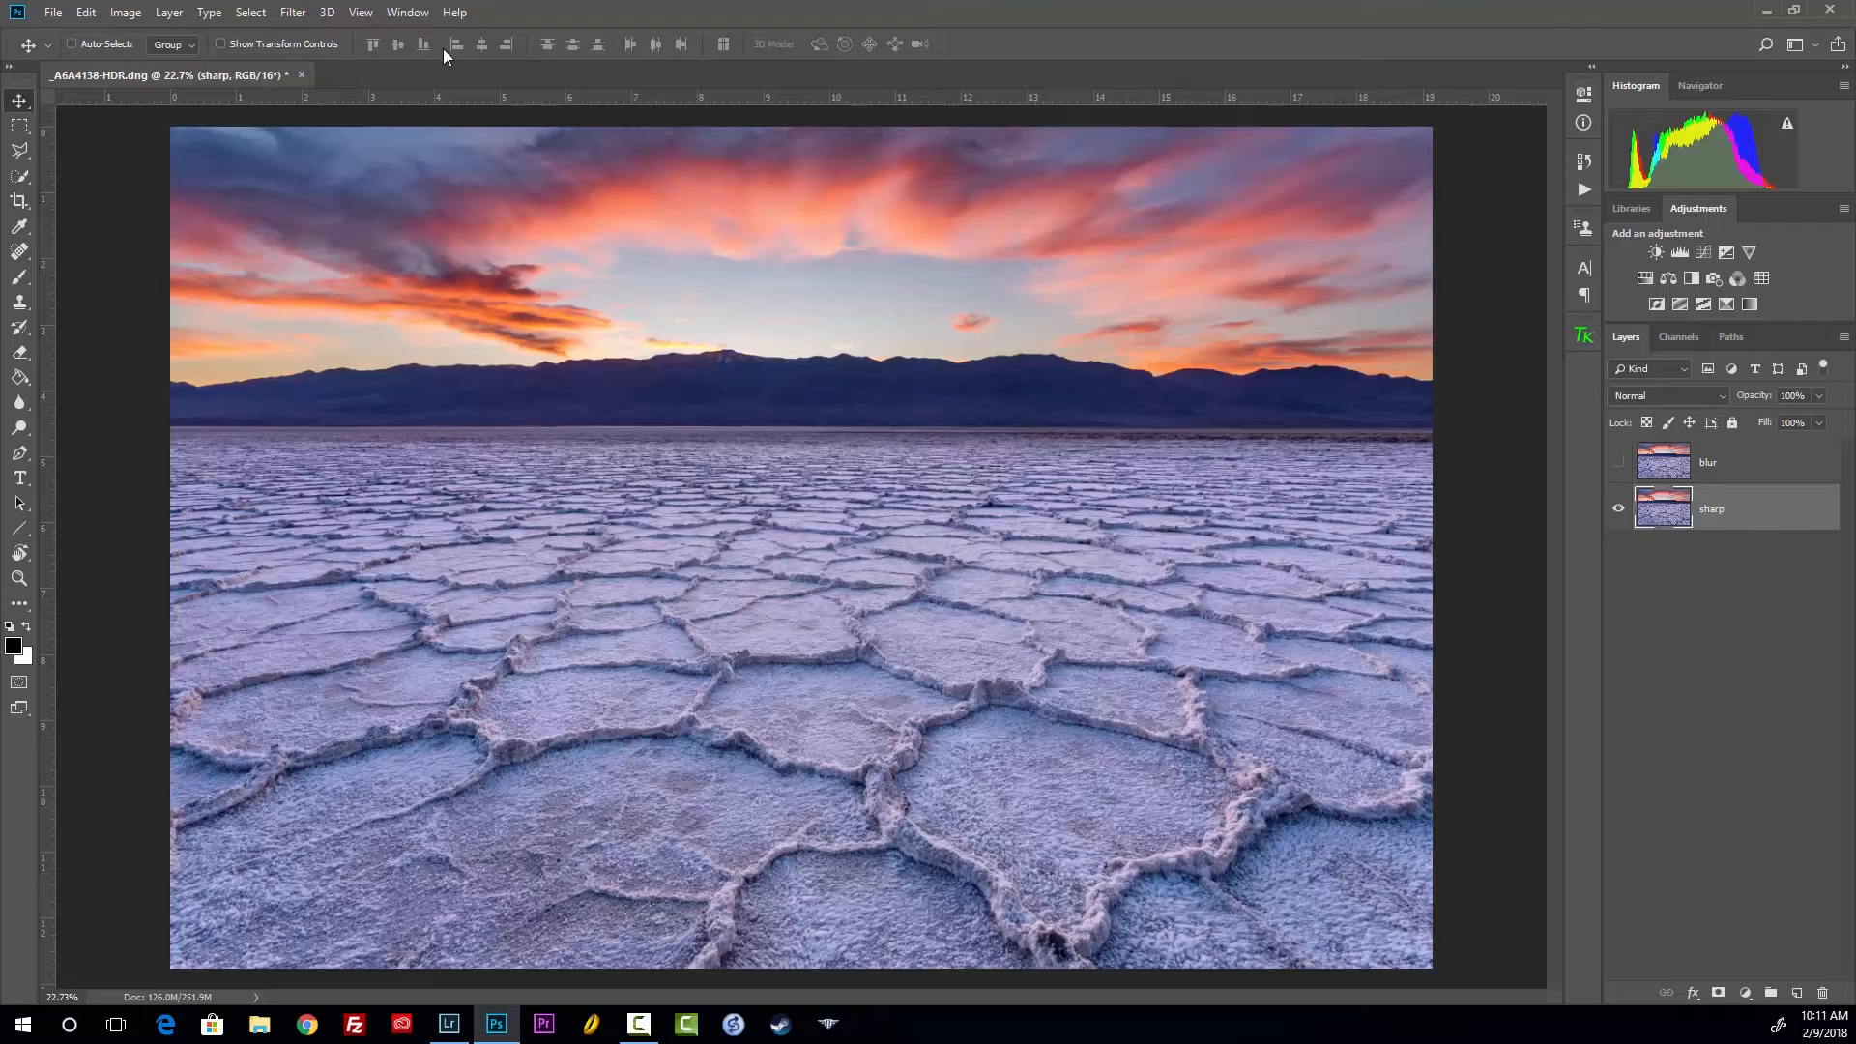
click(292, 16)
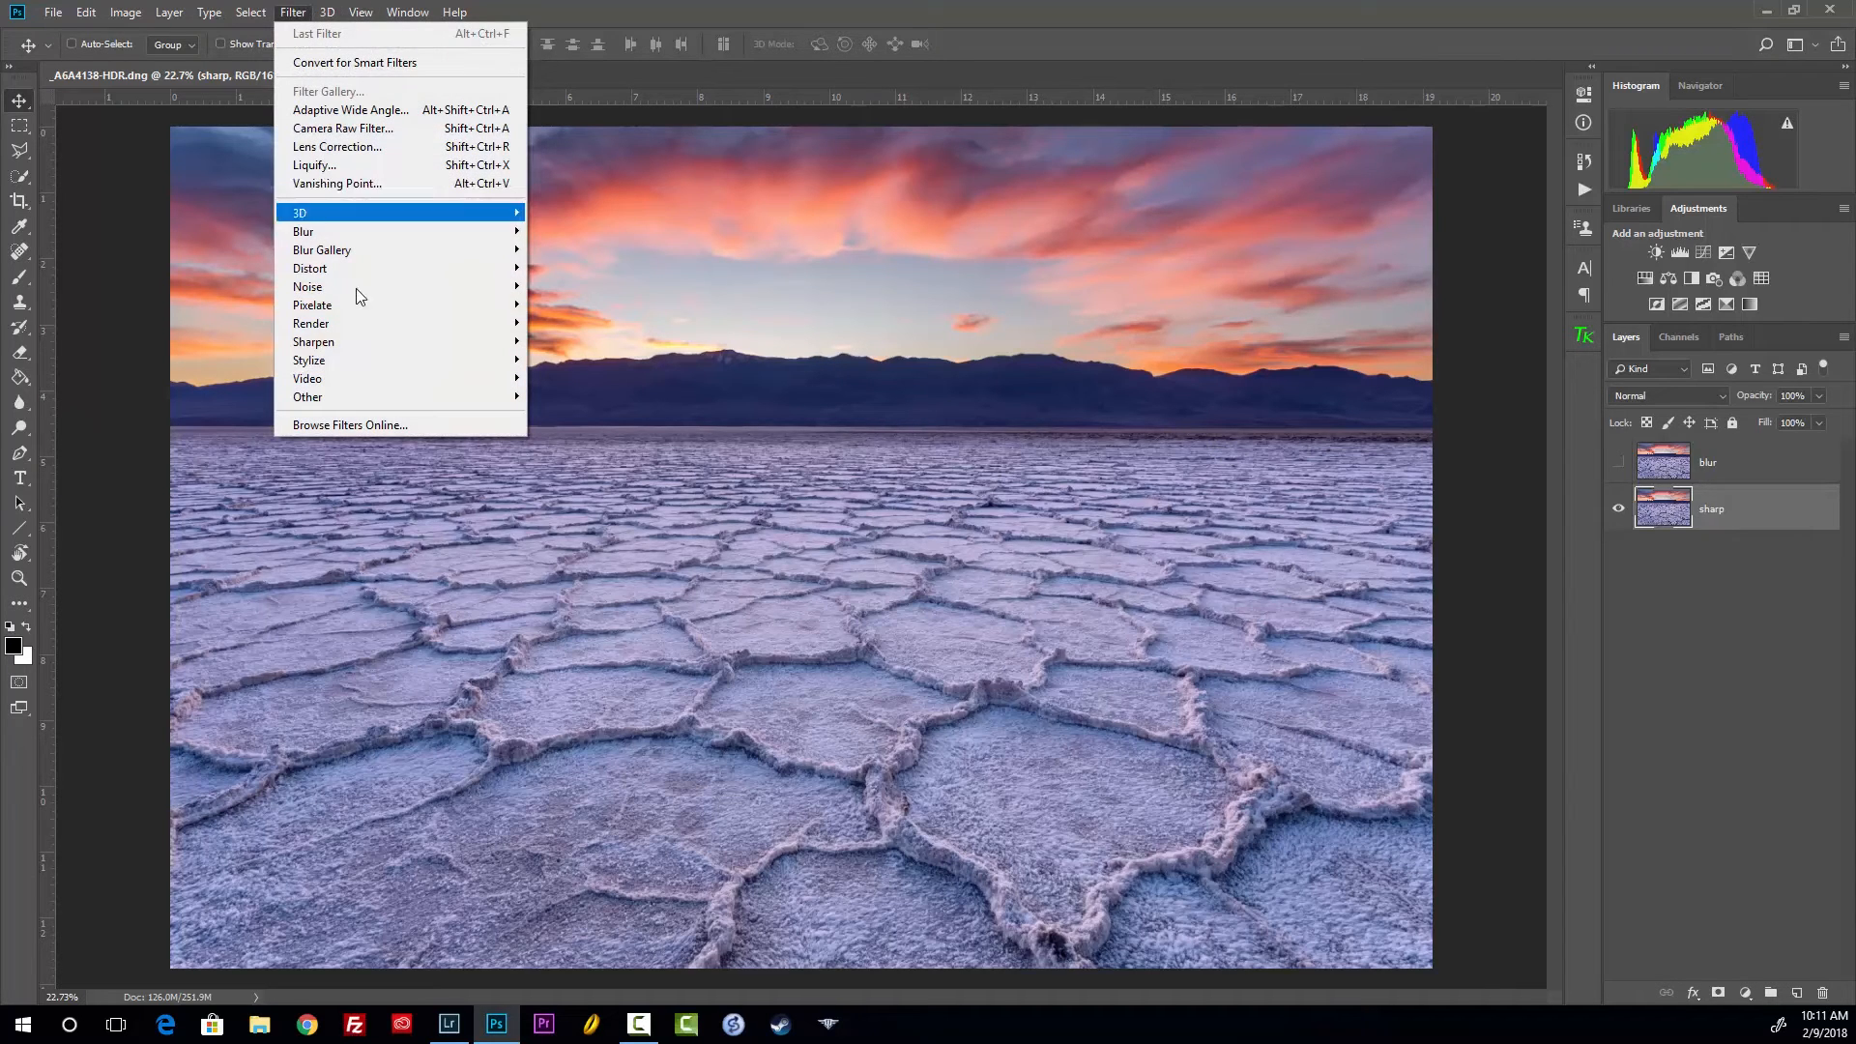
mouse_move(356, 348)
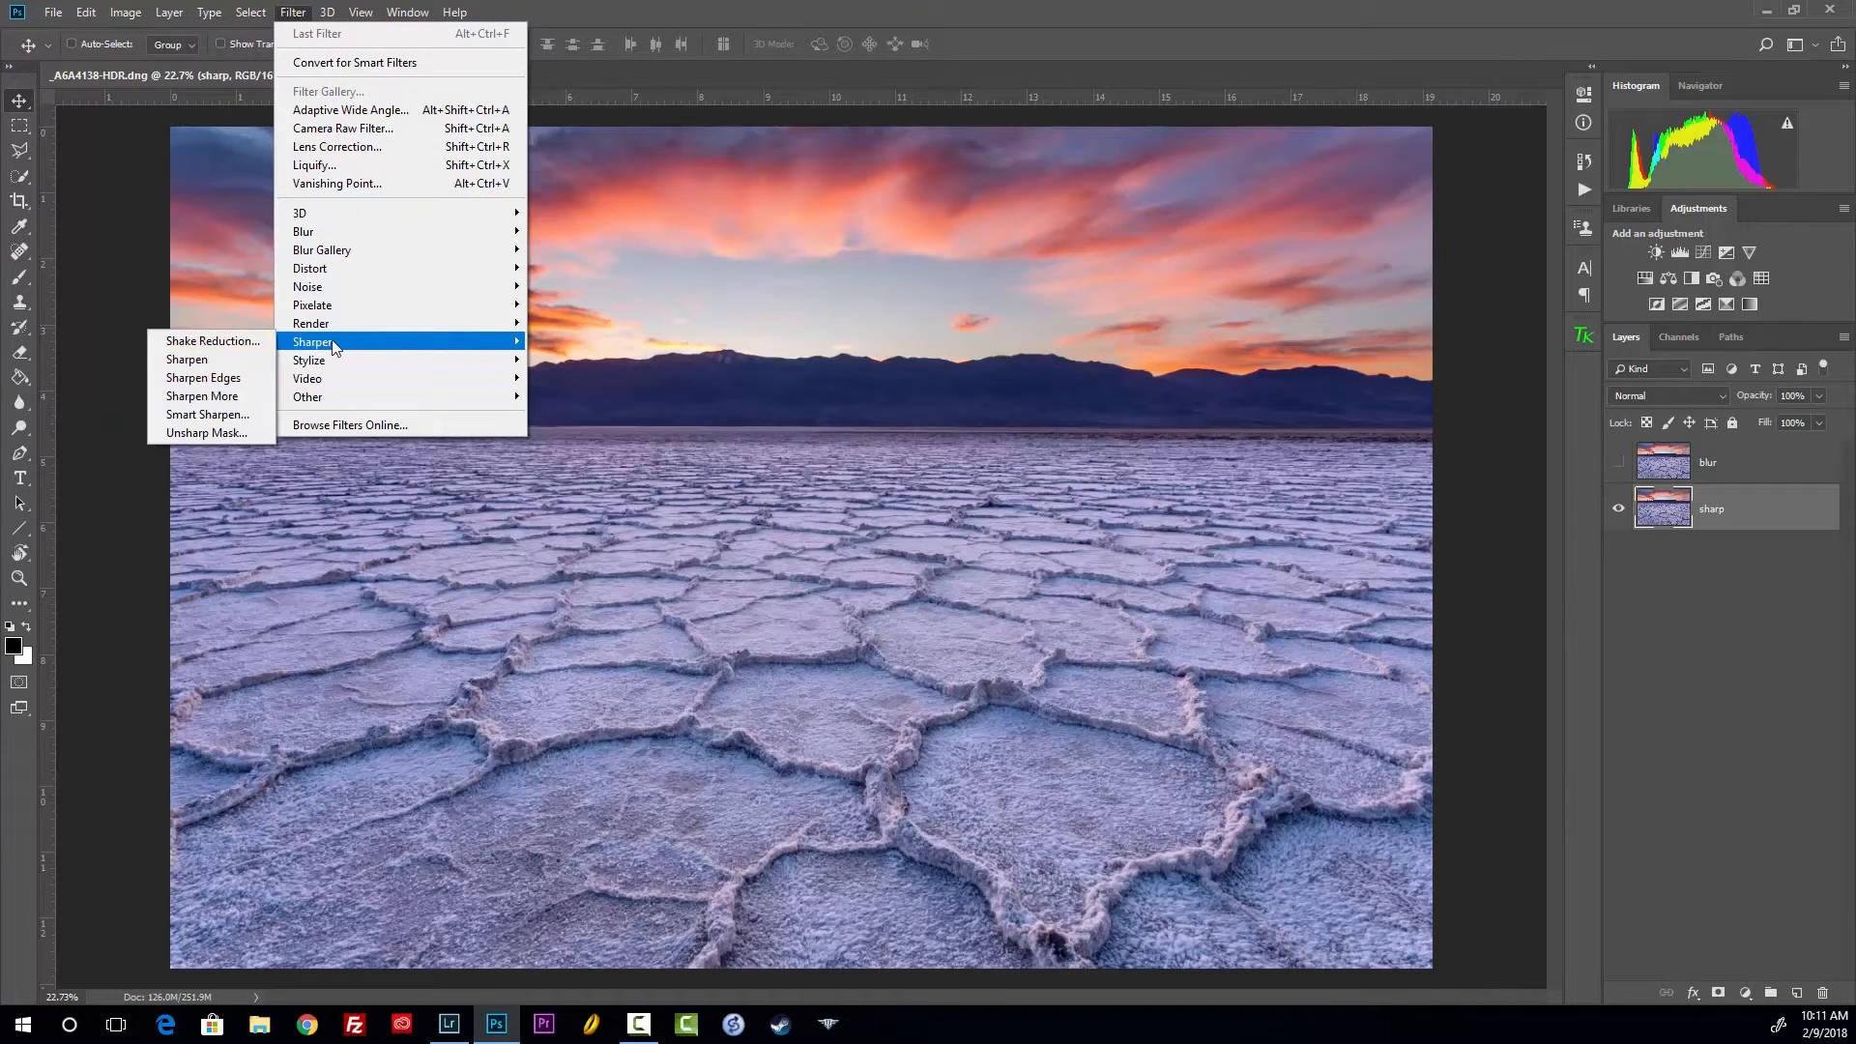
click(186, 420)
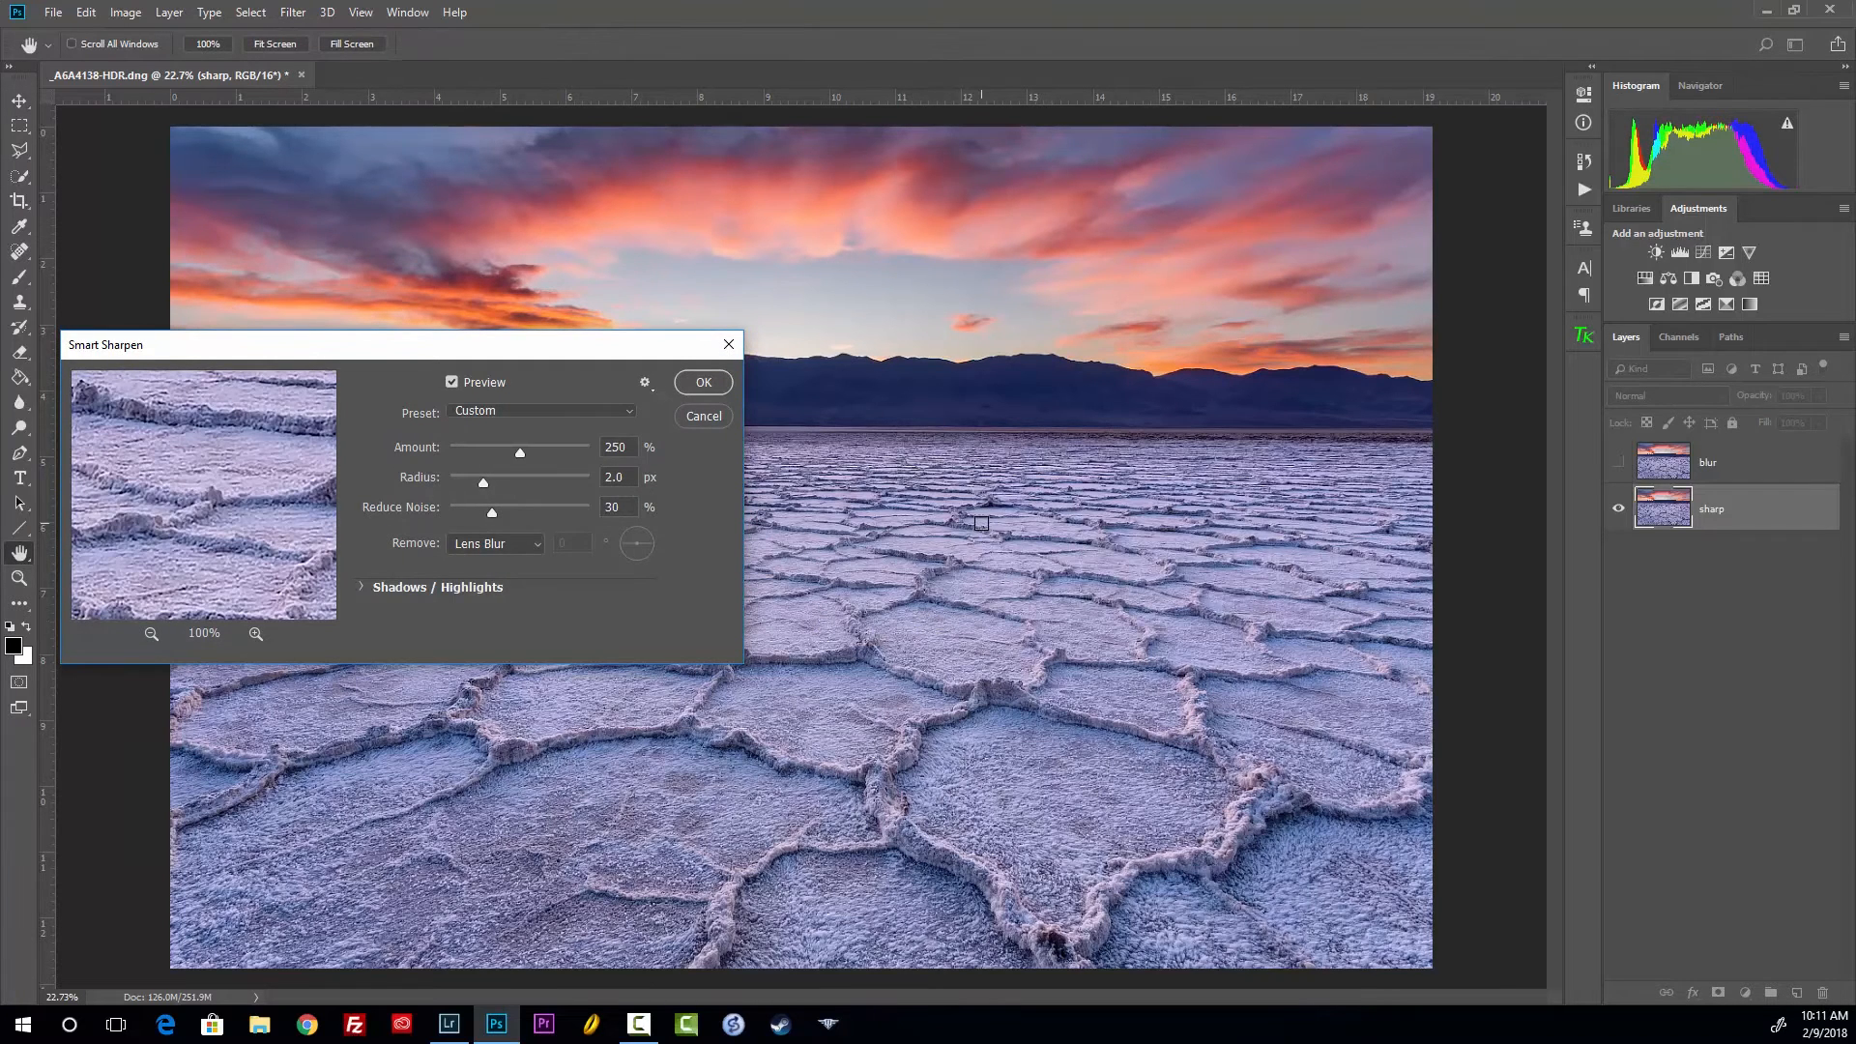
drag(352, 355, 1215, 415)
click(1120, 546)
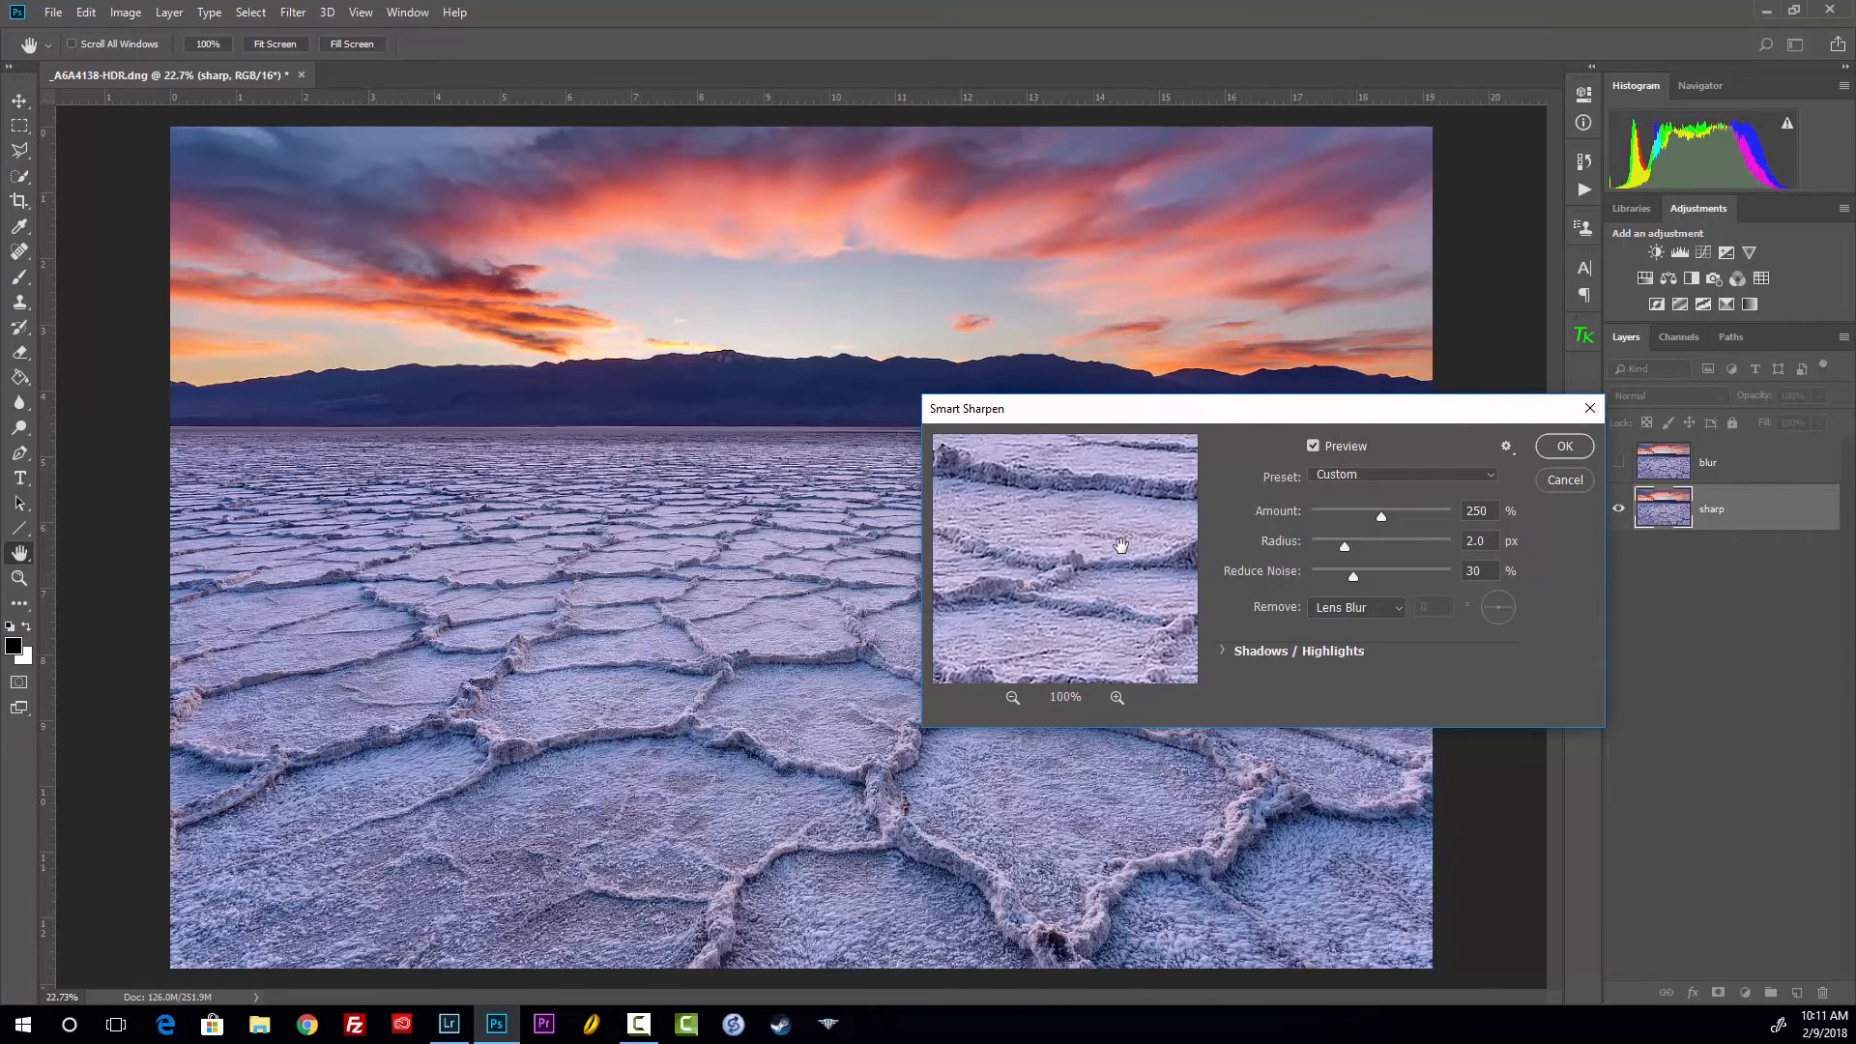
click(1120, 545)
click(1120, 545)
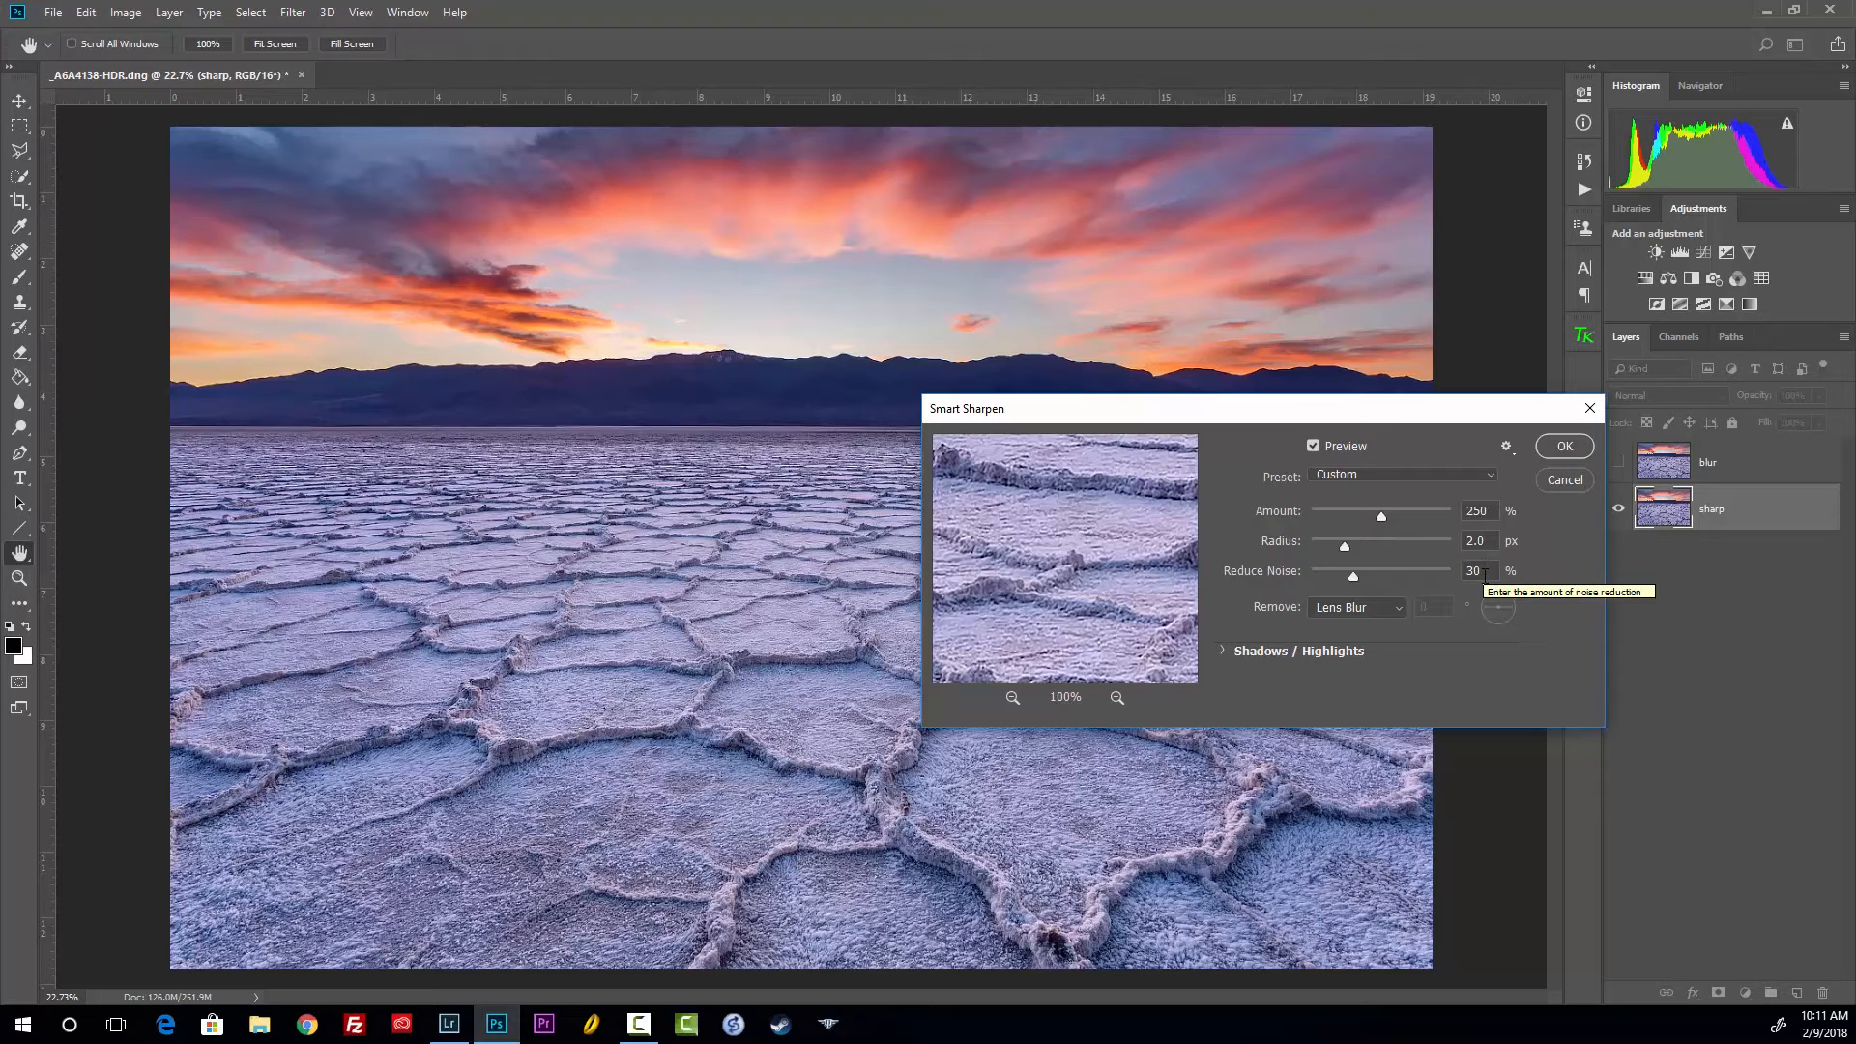
Try a Smart Sharpen radius of 10.2 px, set it to 2 px, and apply it with Amount 250%, Reduce Noise 30% and Lens Blur removal
drag(1350, 549, 1388, 543)
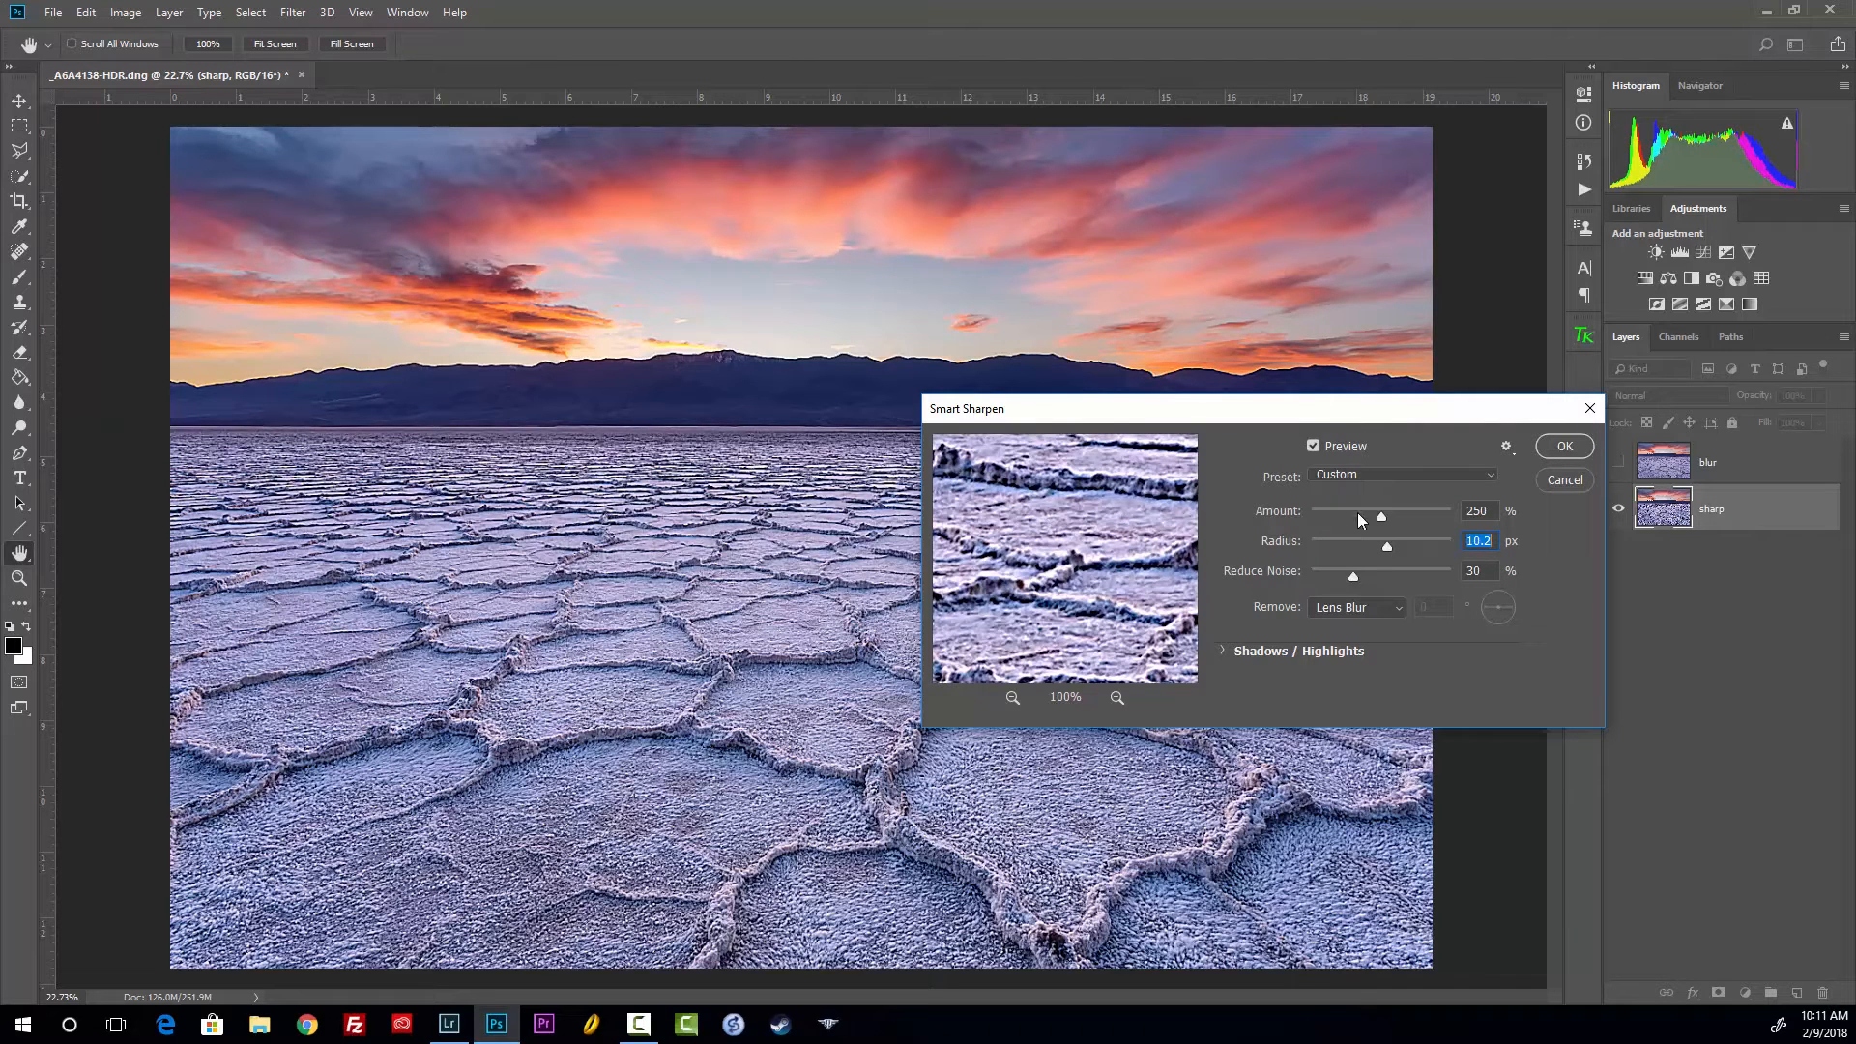
text(2)
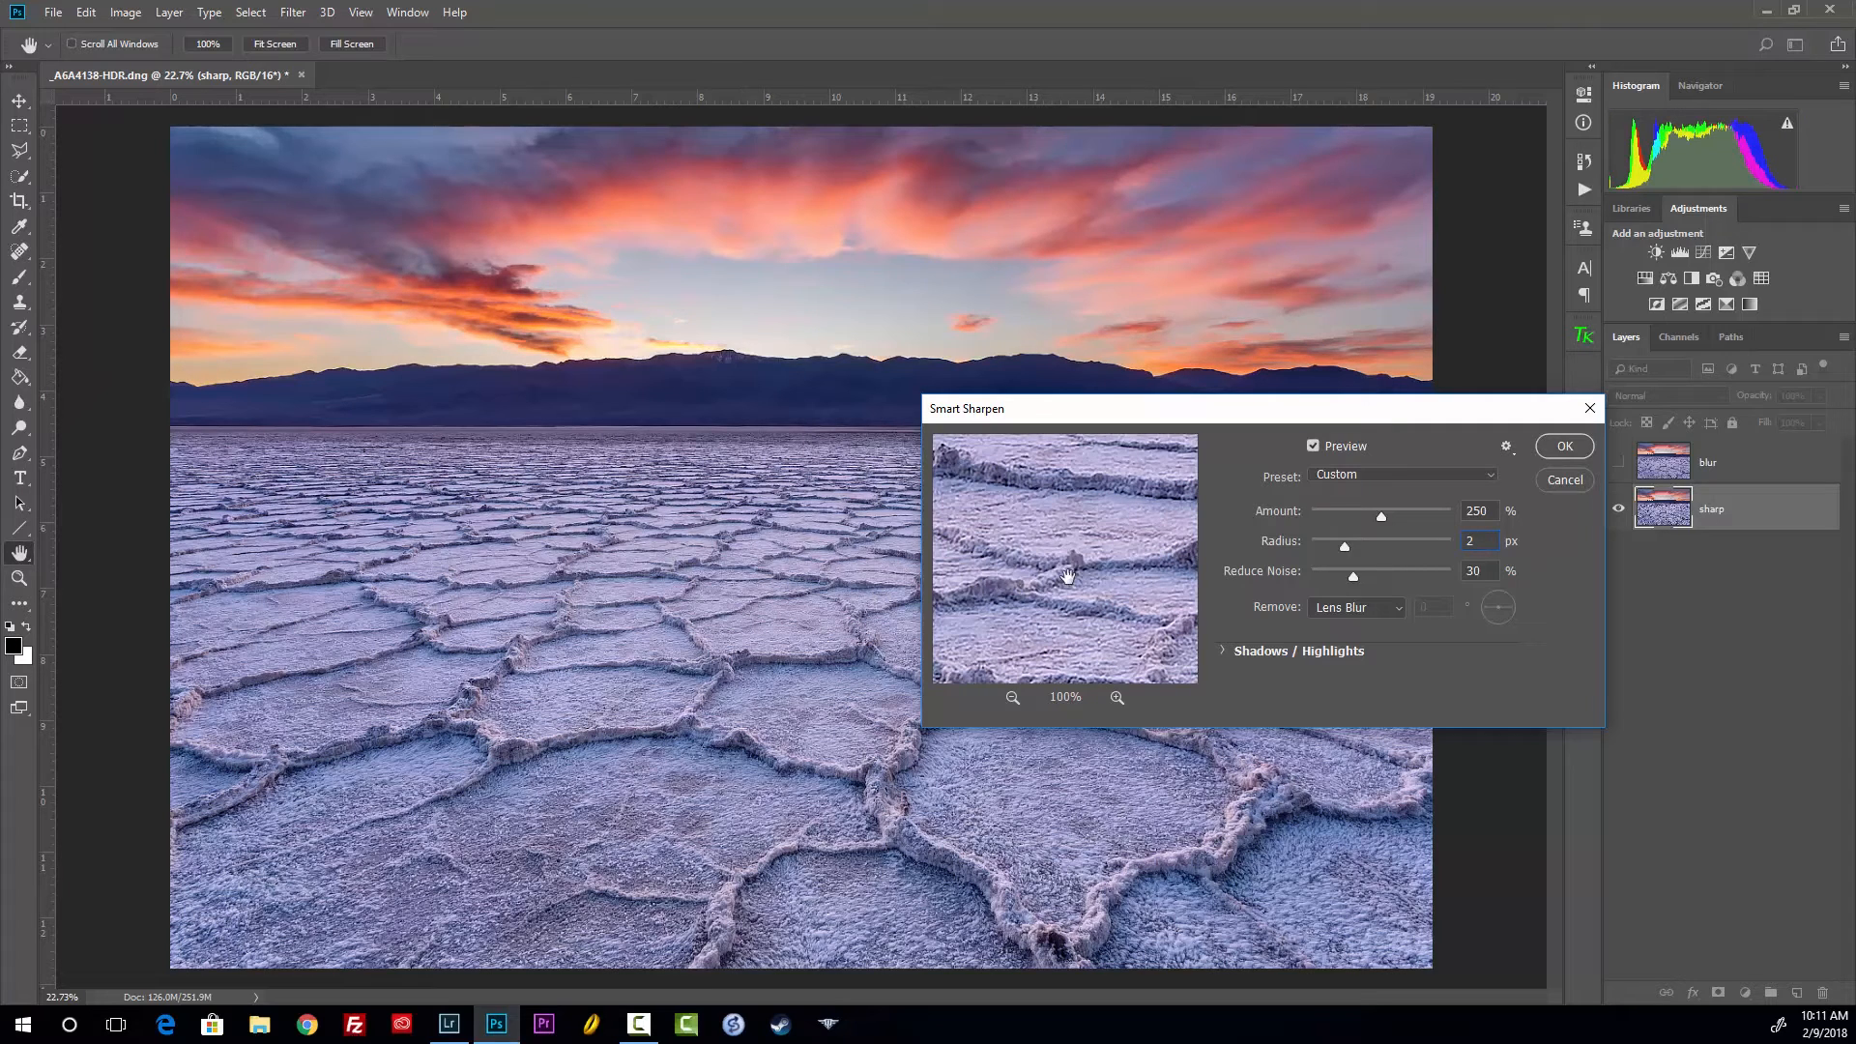
click(1104, 572)
click(1564, 443)
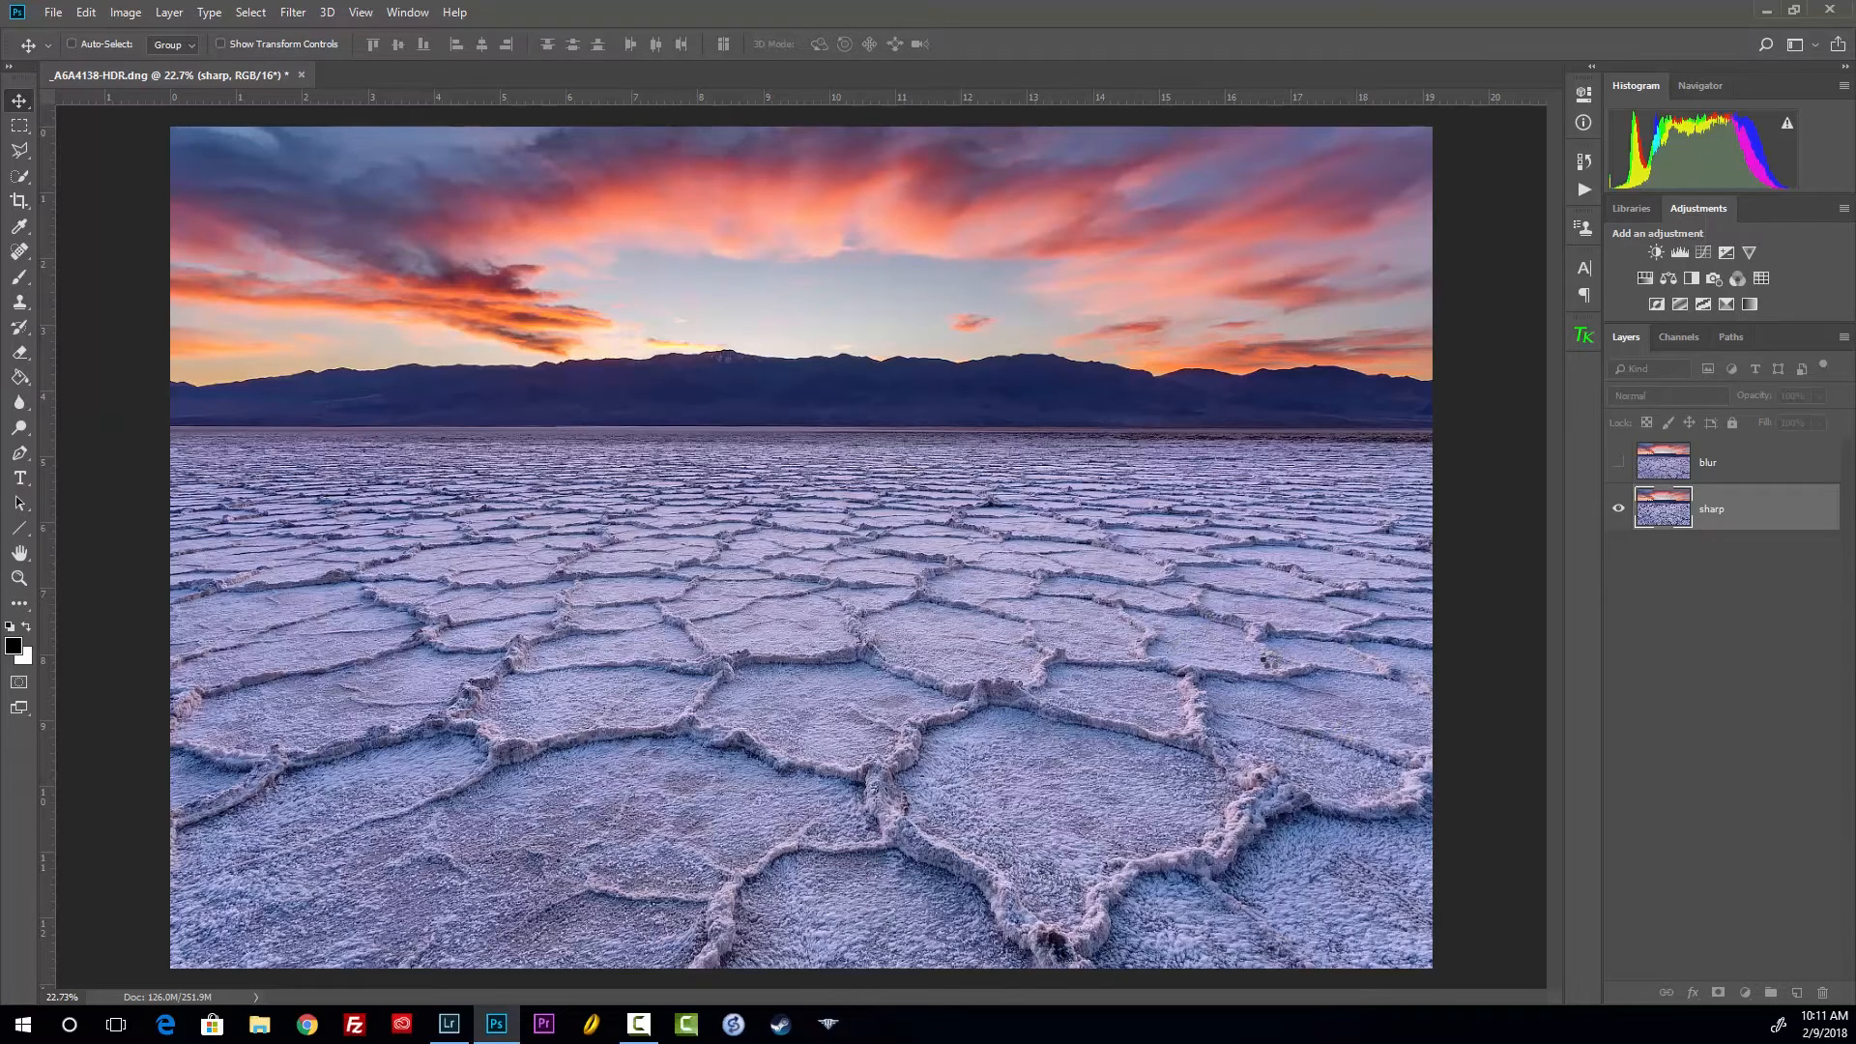
Compare the sharpened and unsharpened salt ridges at close range by switching the blur layer's visibility repeatedly
click(1618, 462)
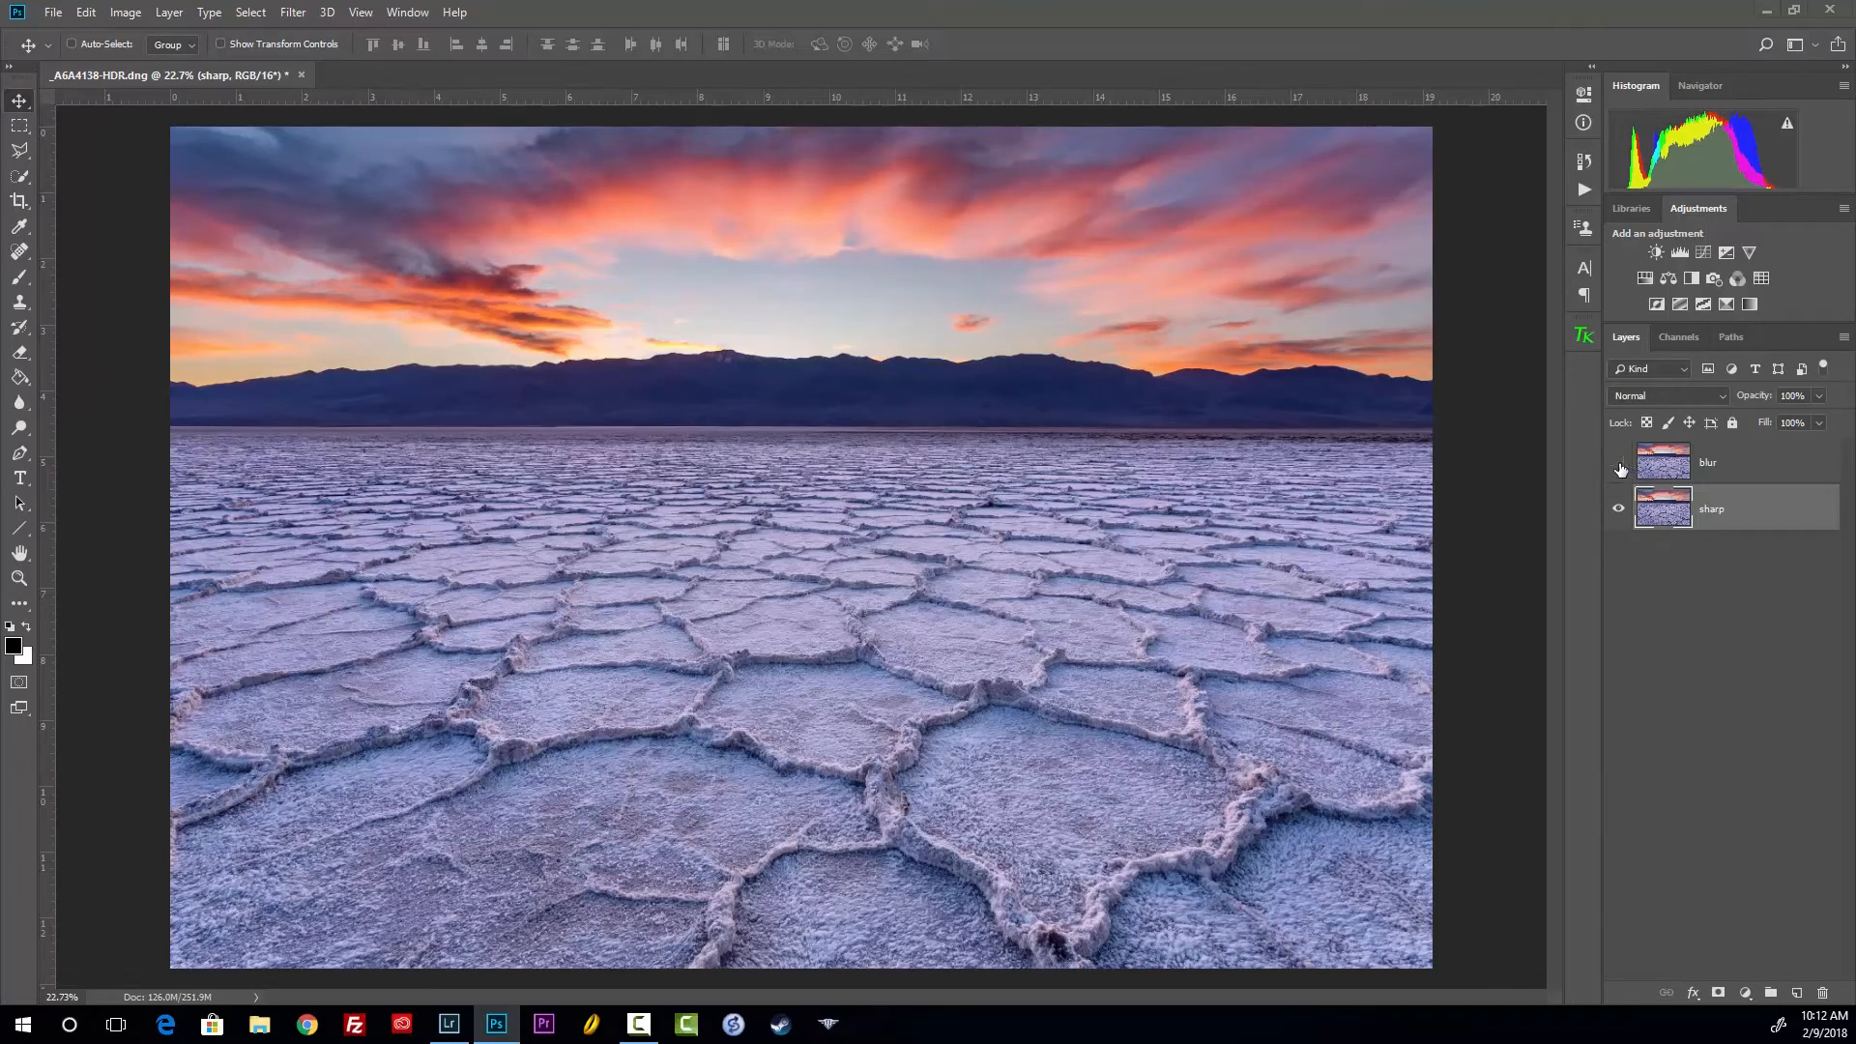
key(ctrl+0)
scroll(994, 792, up, 4)
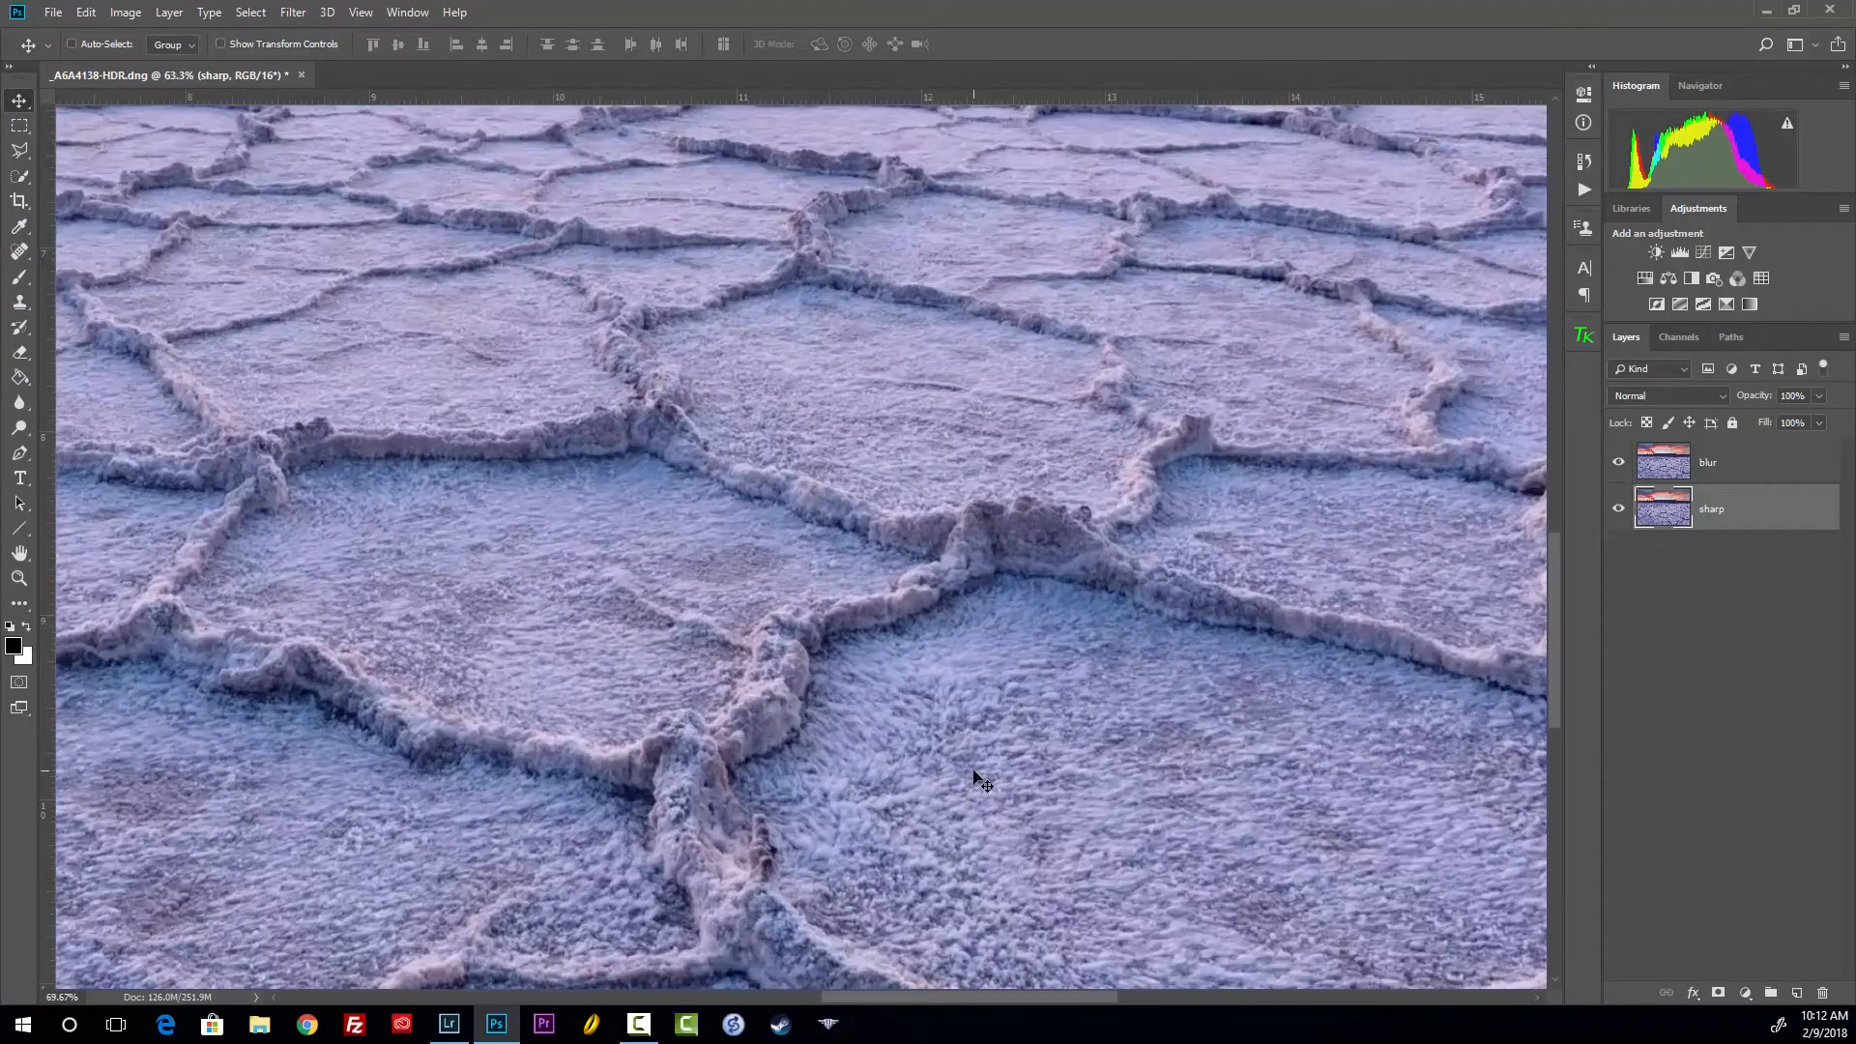
click(1620, 462)
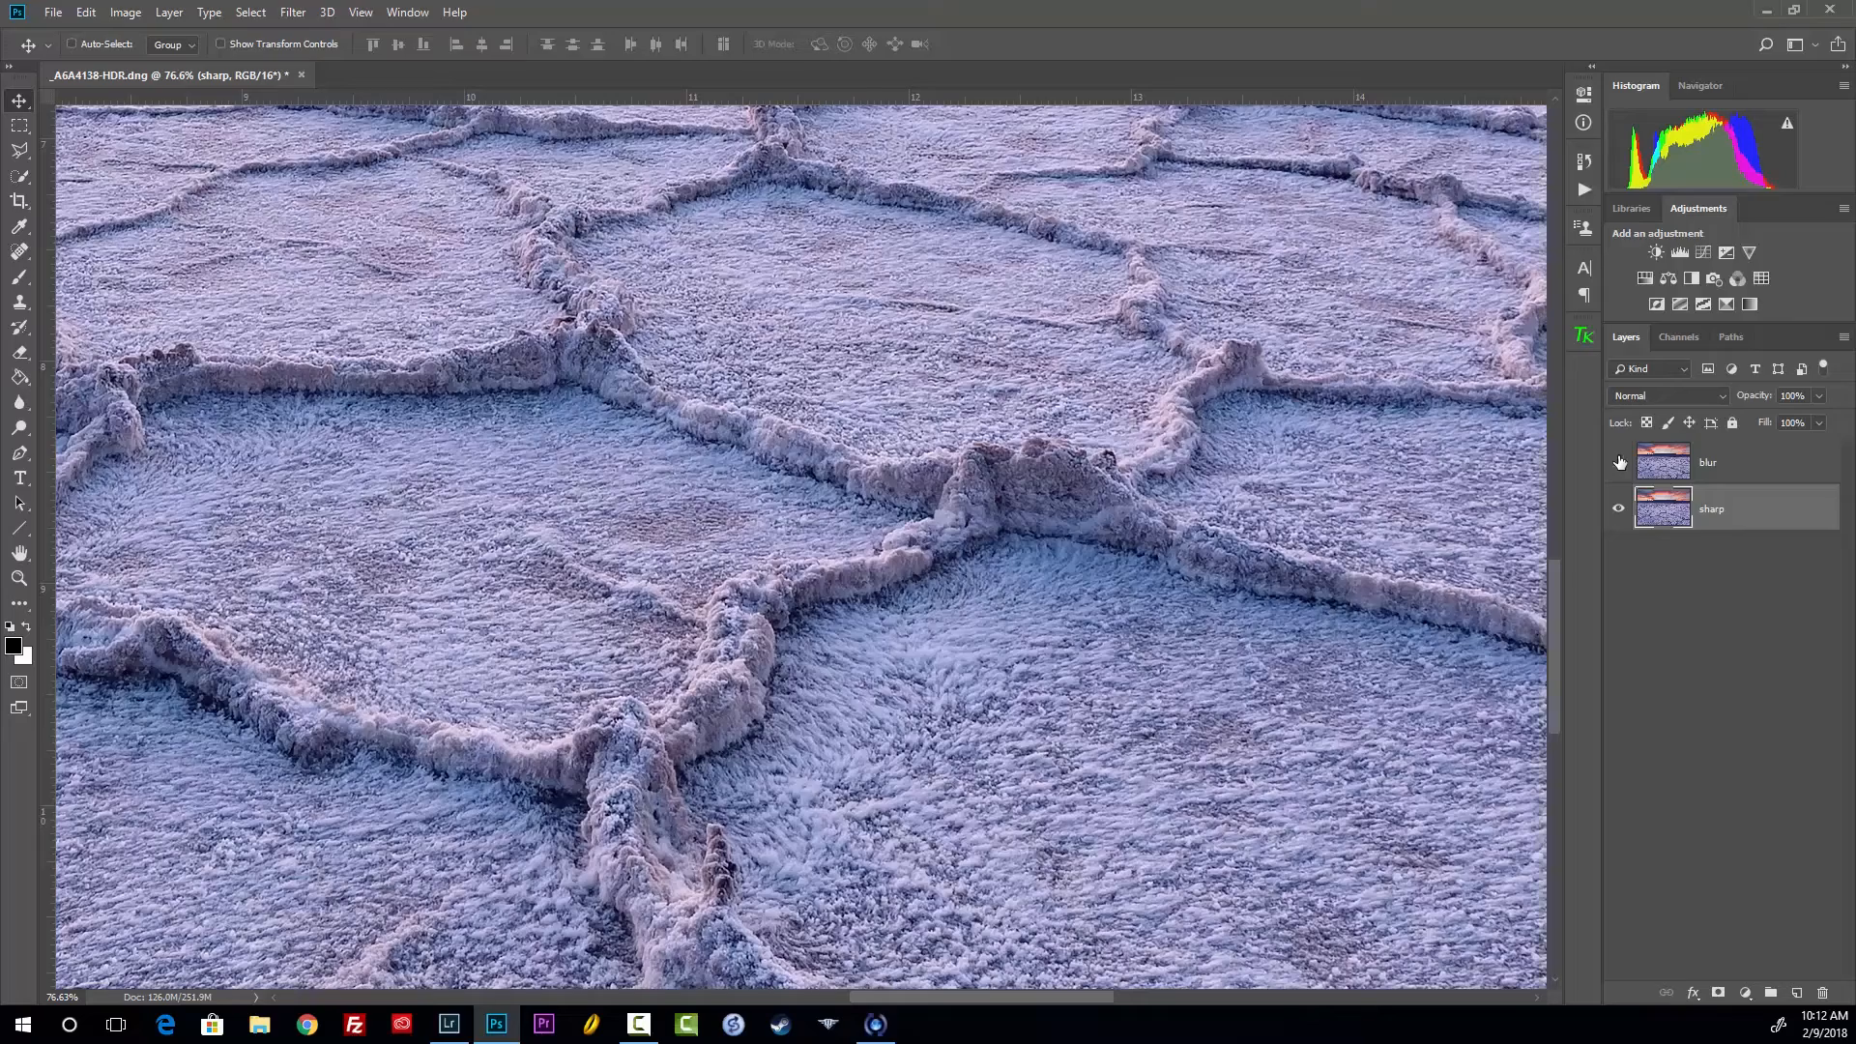
click(1619, 462)
click(1619, 462)
click(1620, 462)
click(1620, 462)
click(1620, 462)
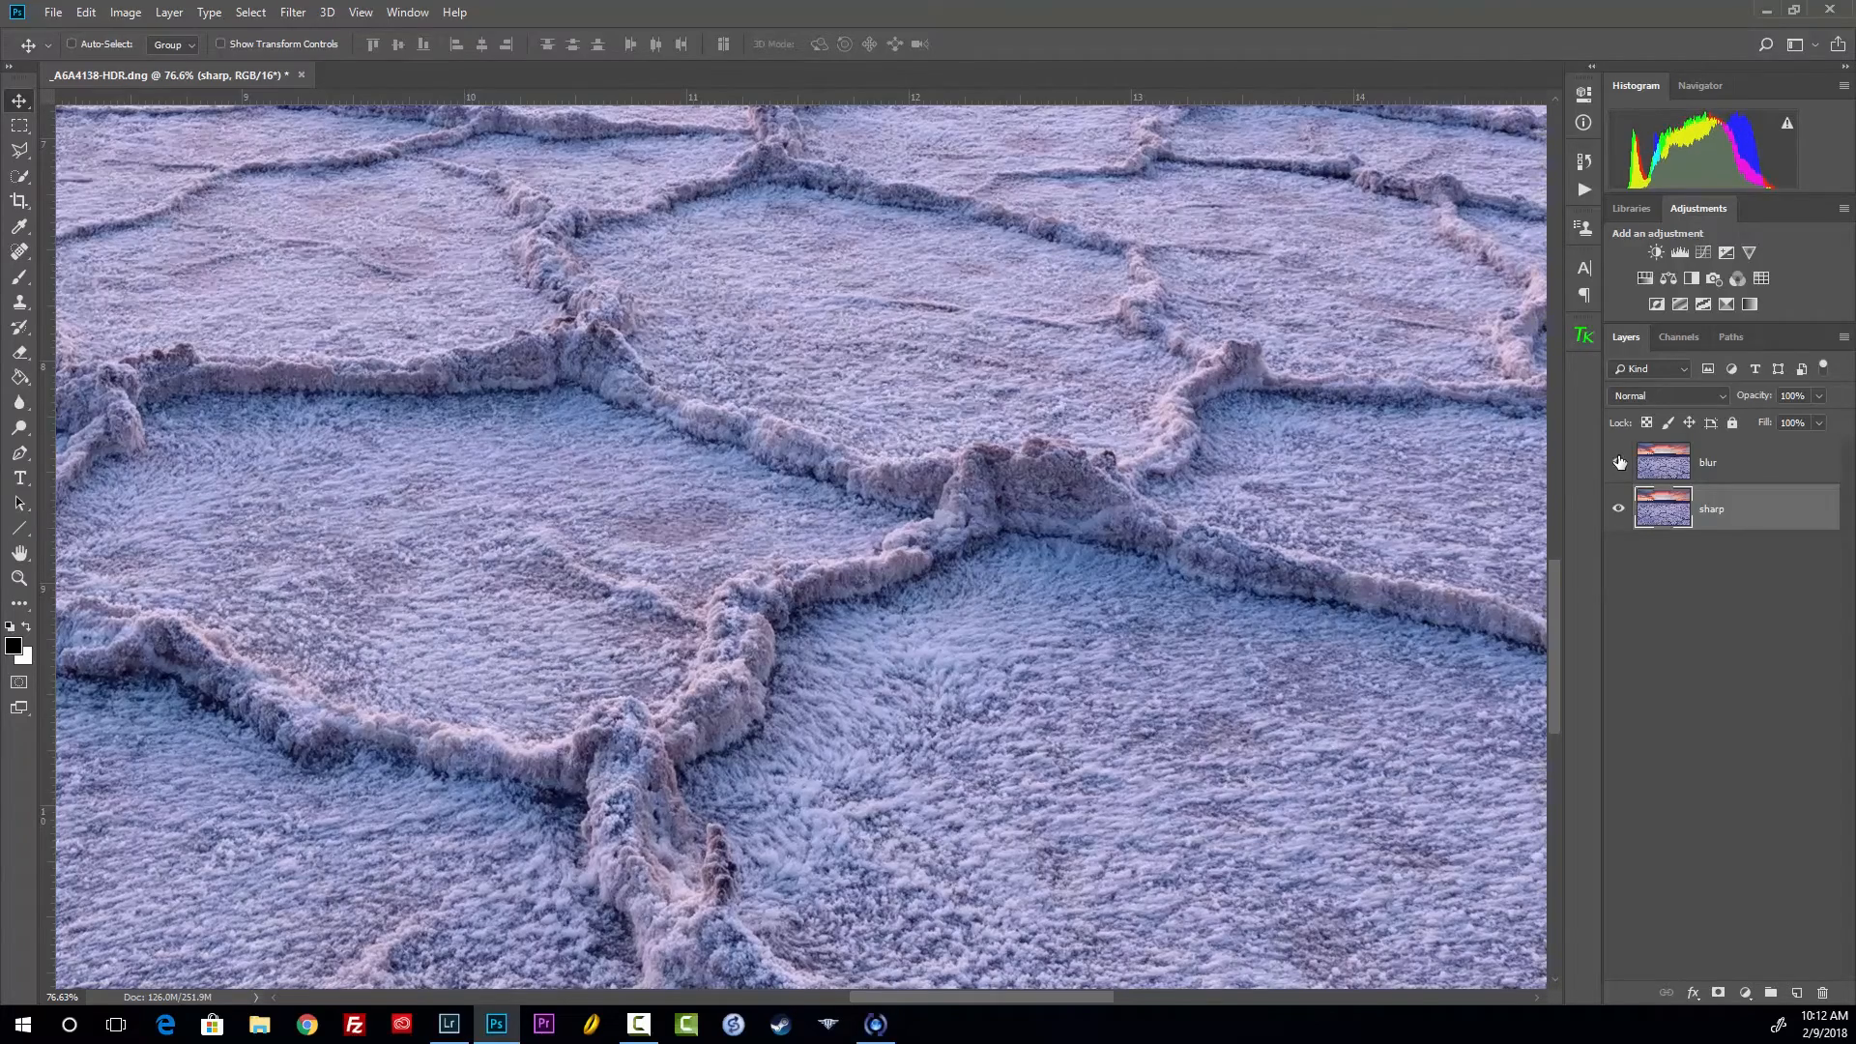
Apply a Gaussian Blur with a 30-pixel radius to the visible blur layer
click(1663, 461)
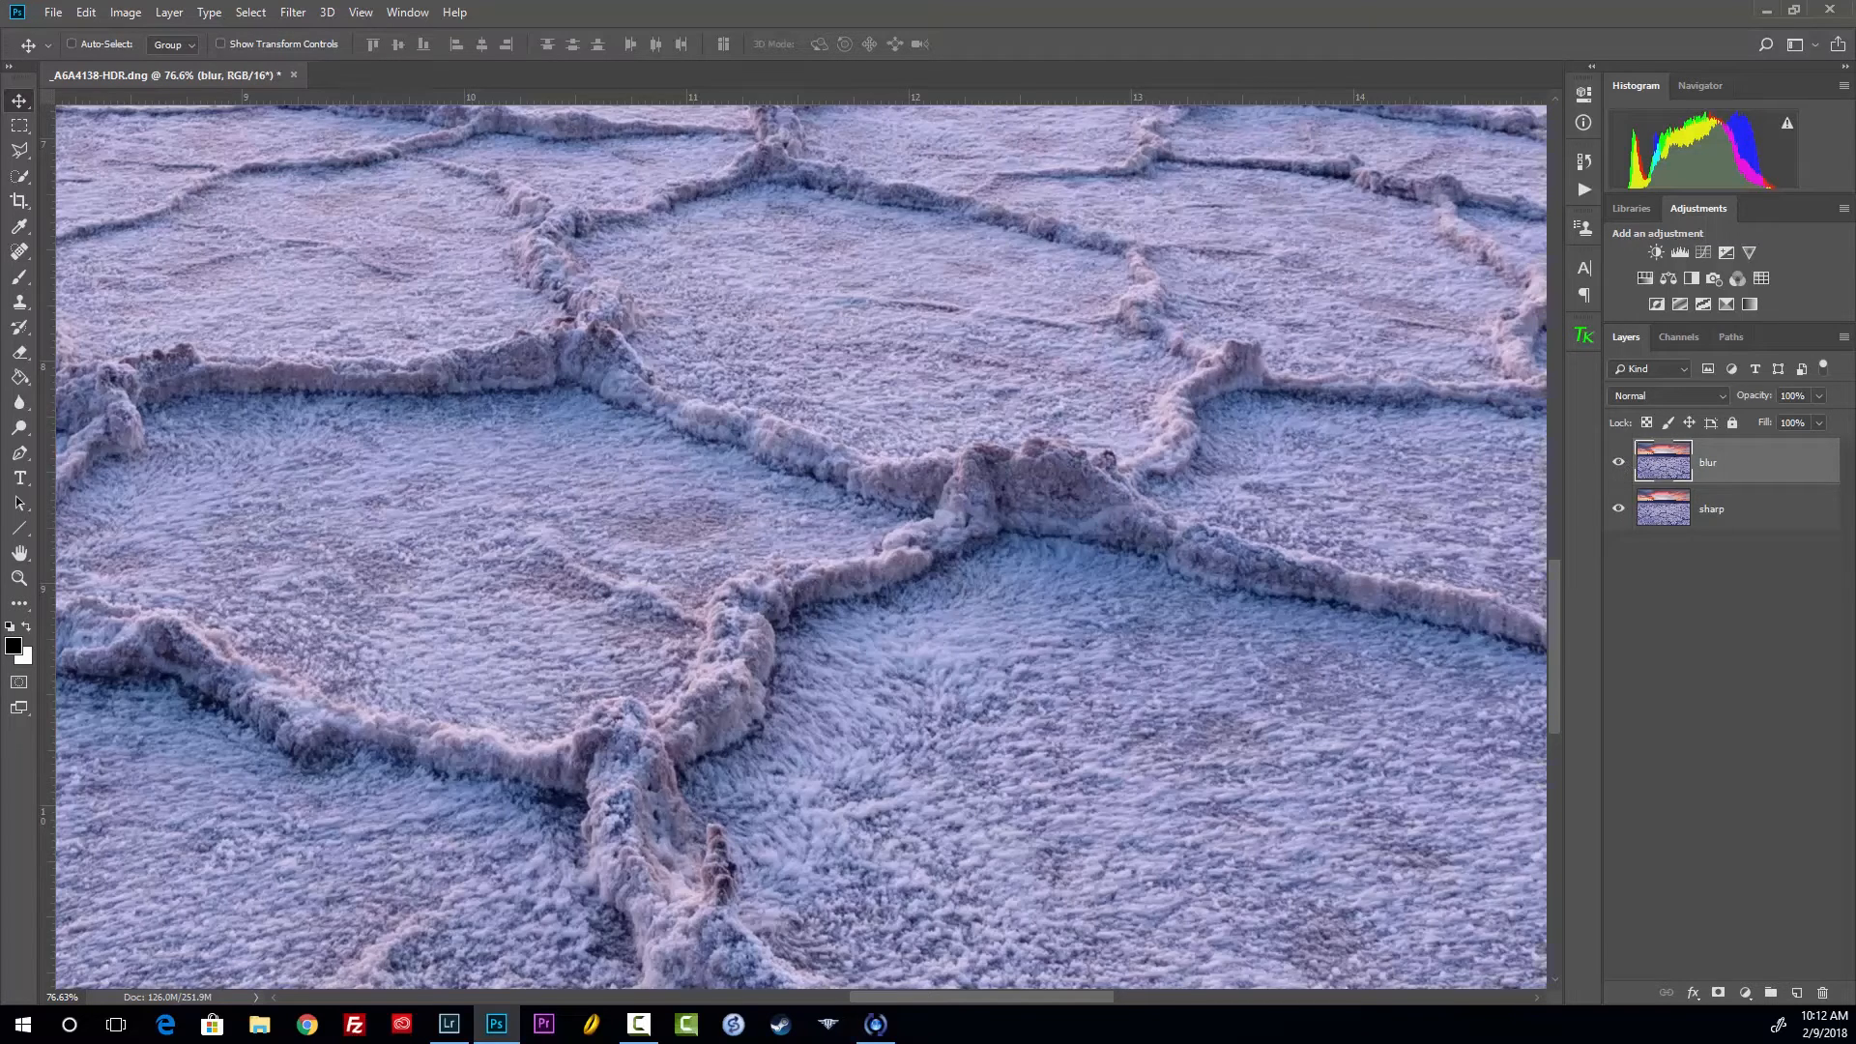
click(1617, 464)
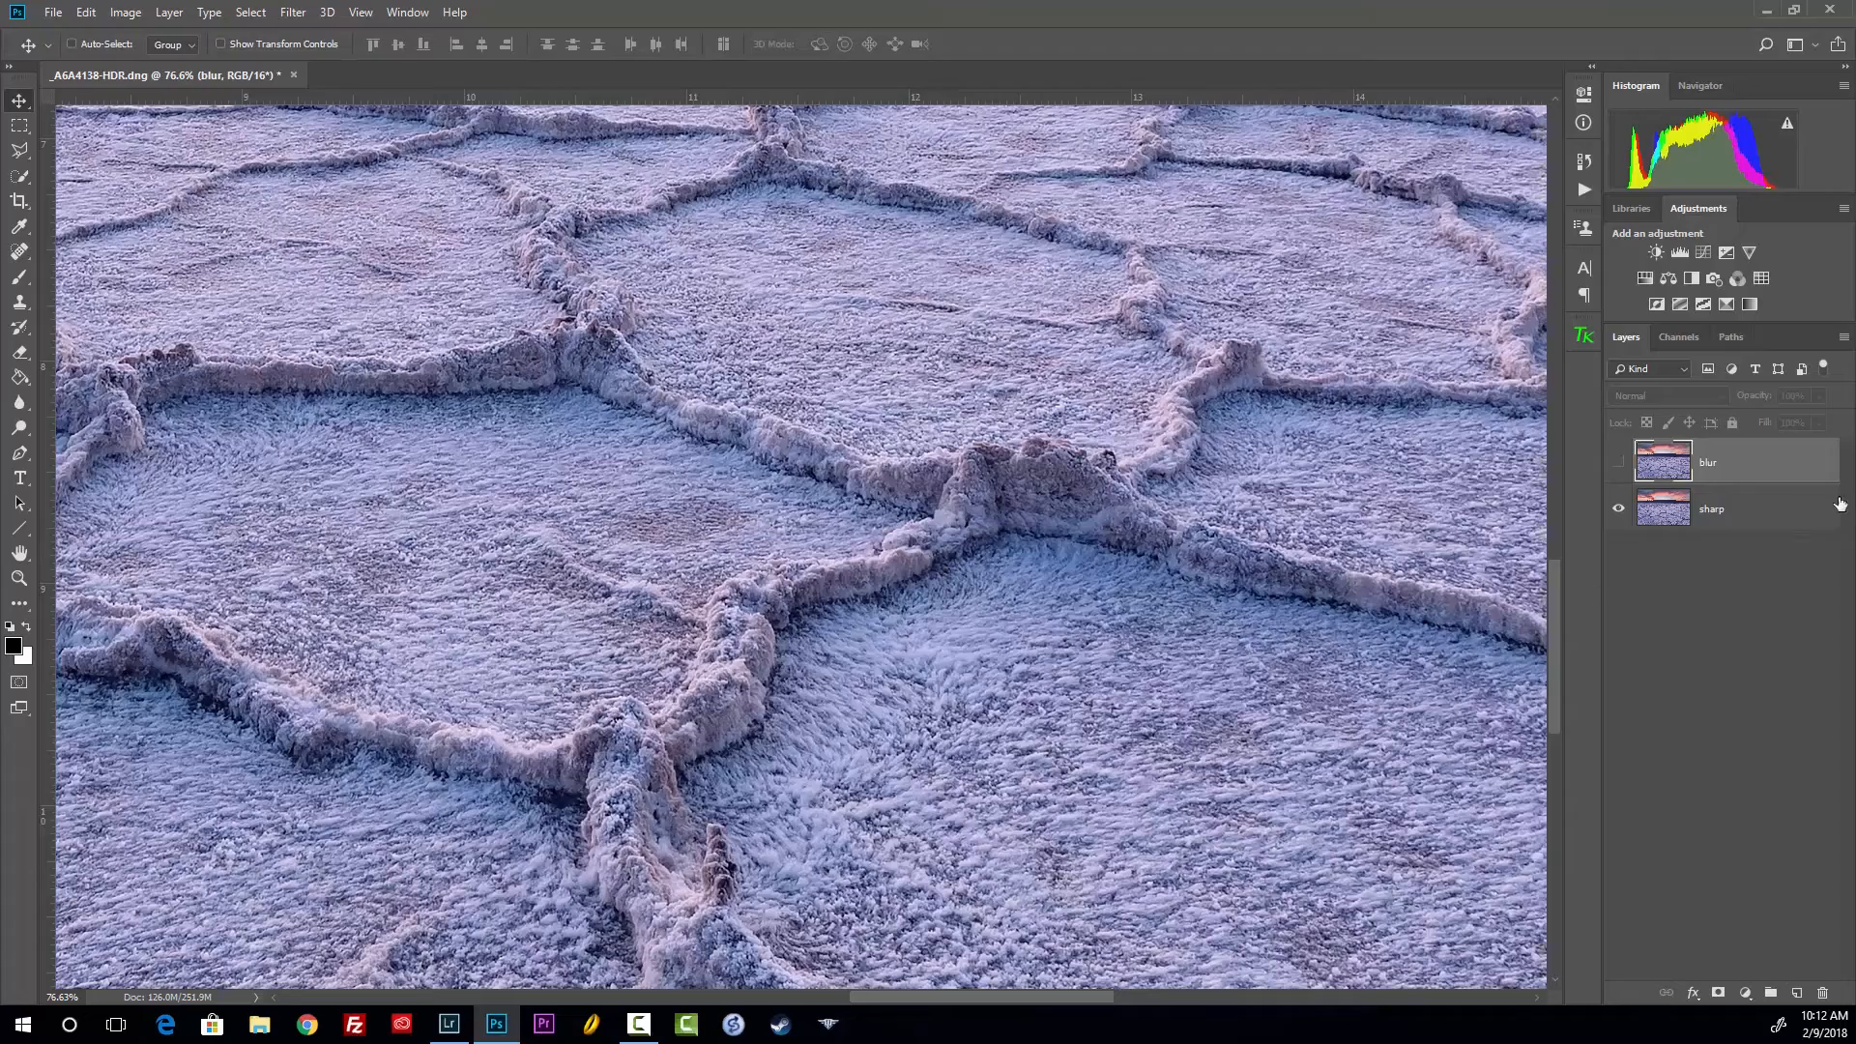
click(1618, 463)
scroll(846, 447, down, 10)
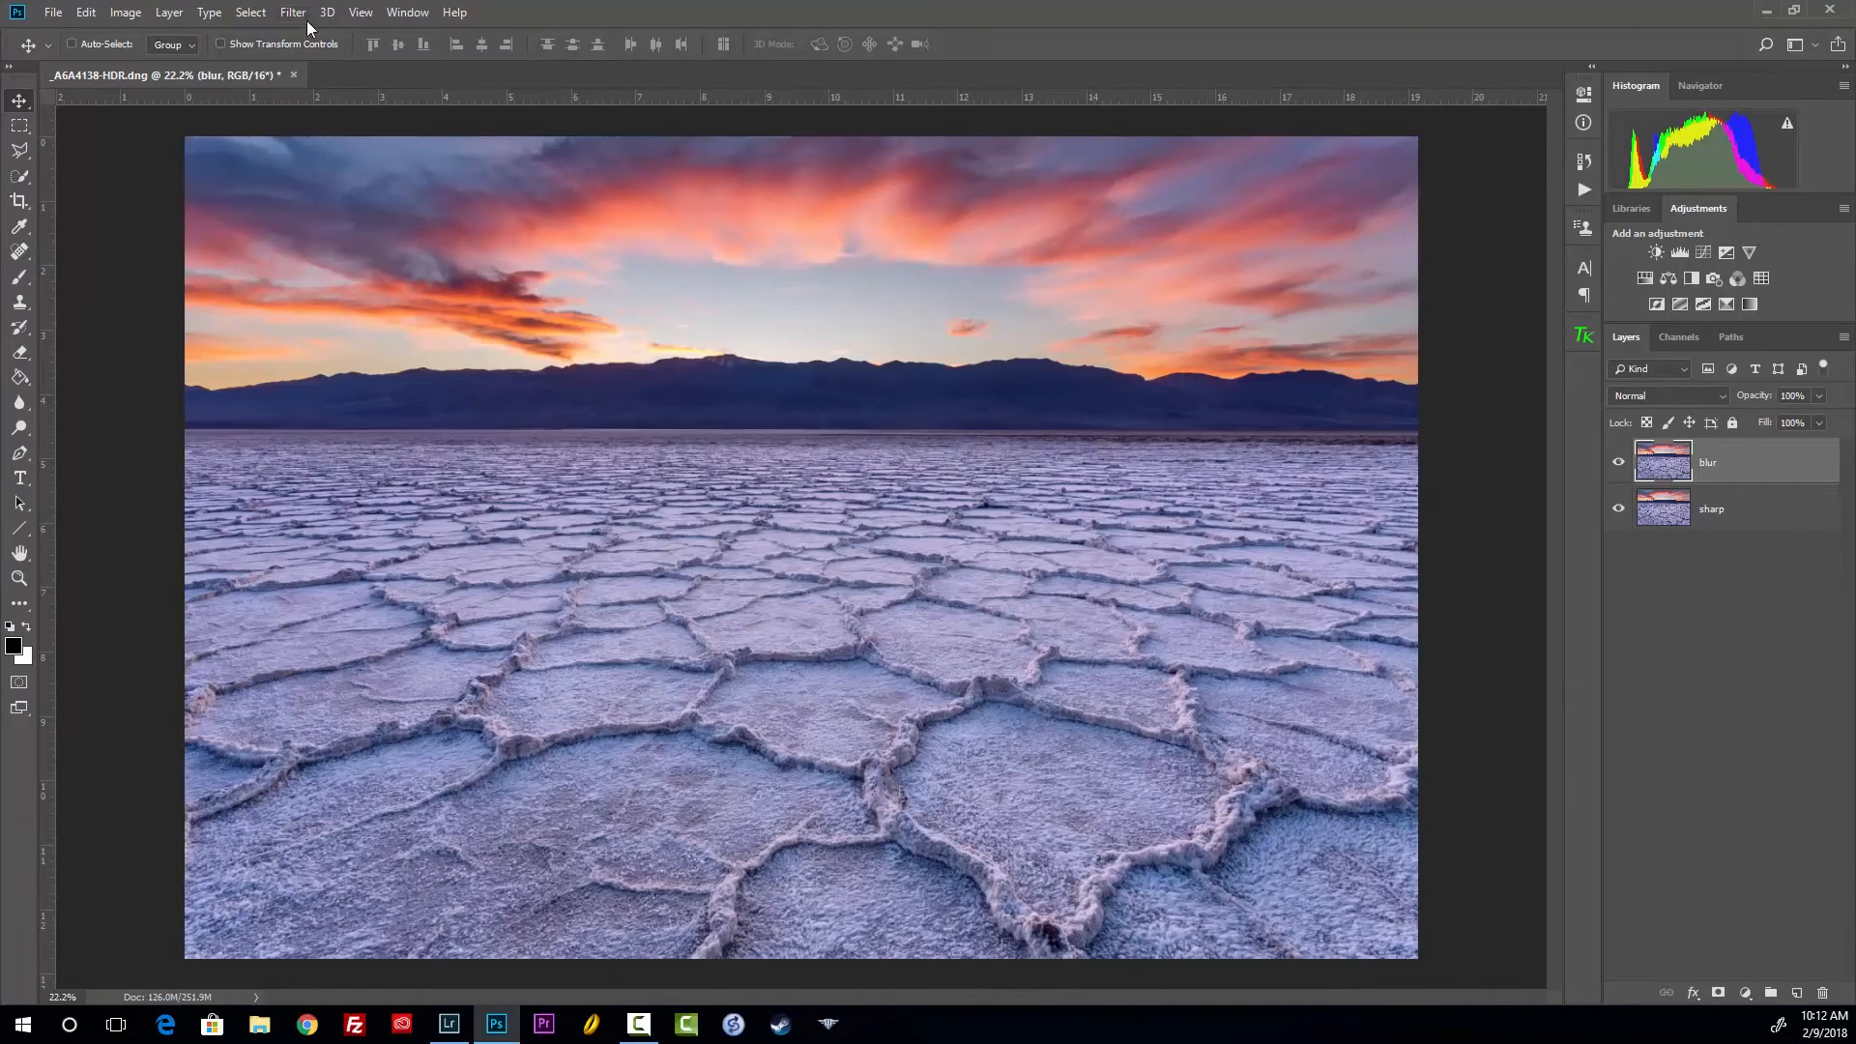
click(304, 14)
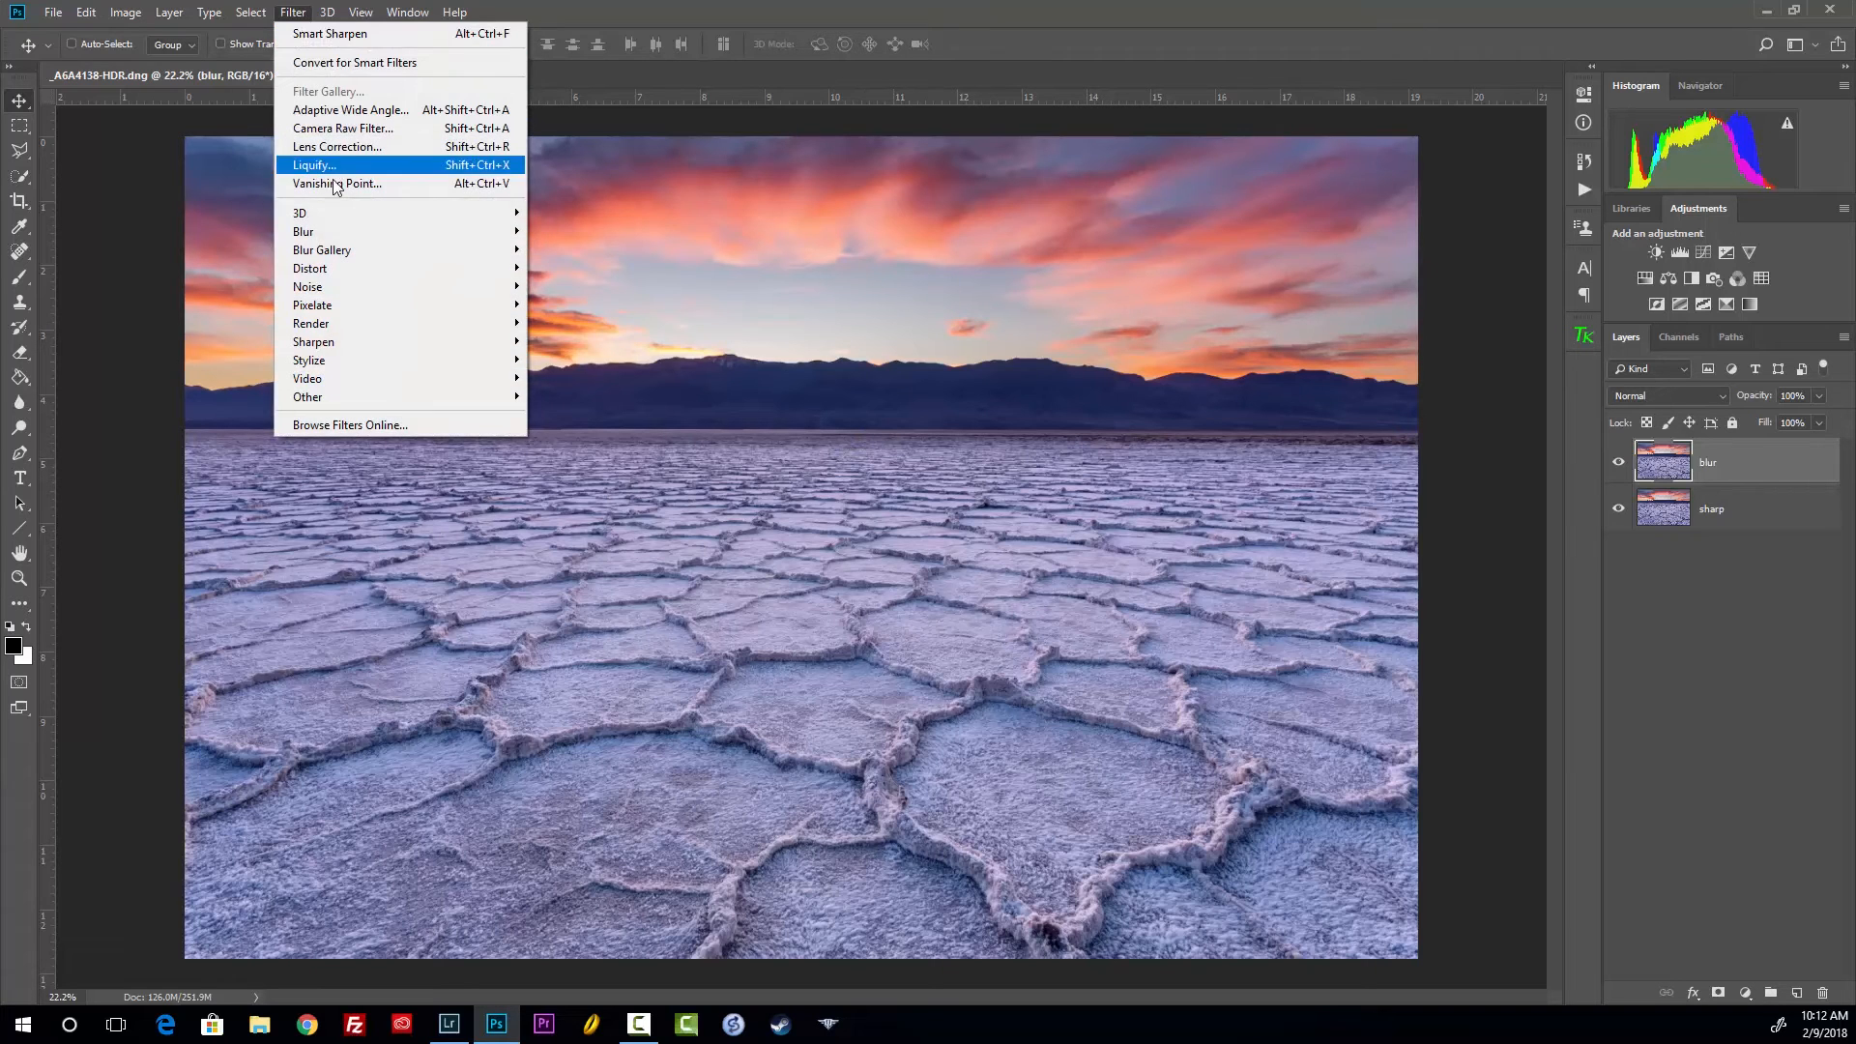
mouse_move(343, 235)
click(234, 307)
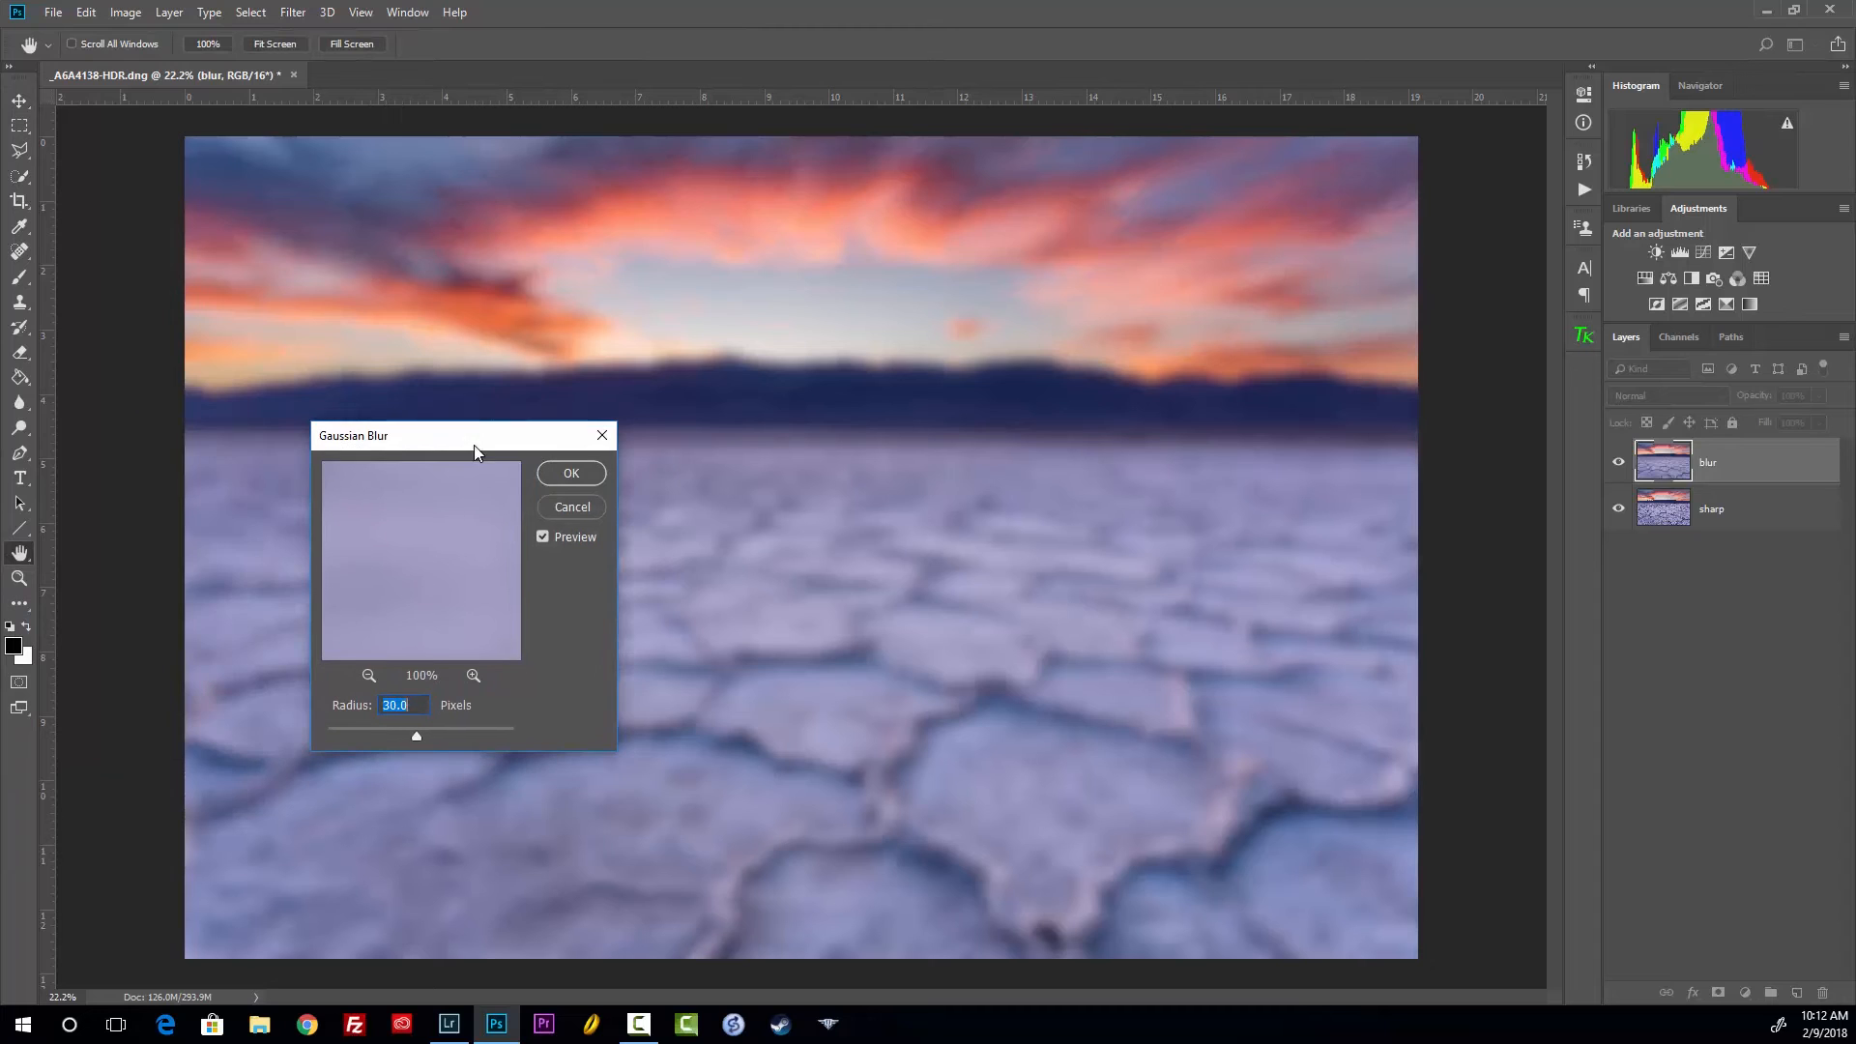
click(562, 476)
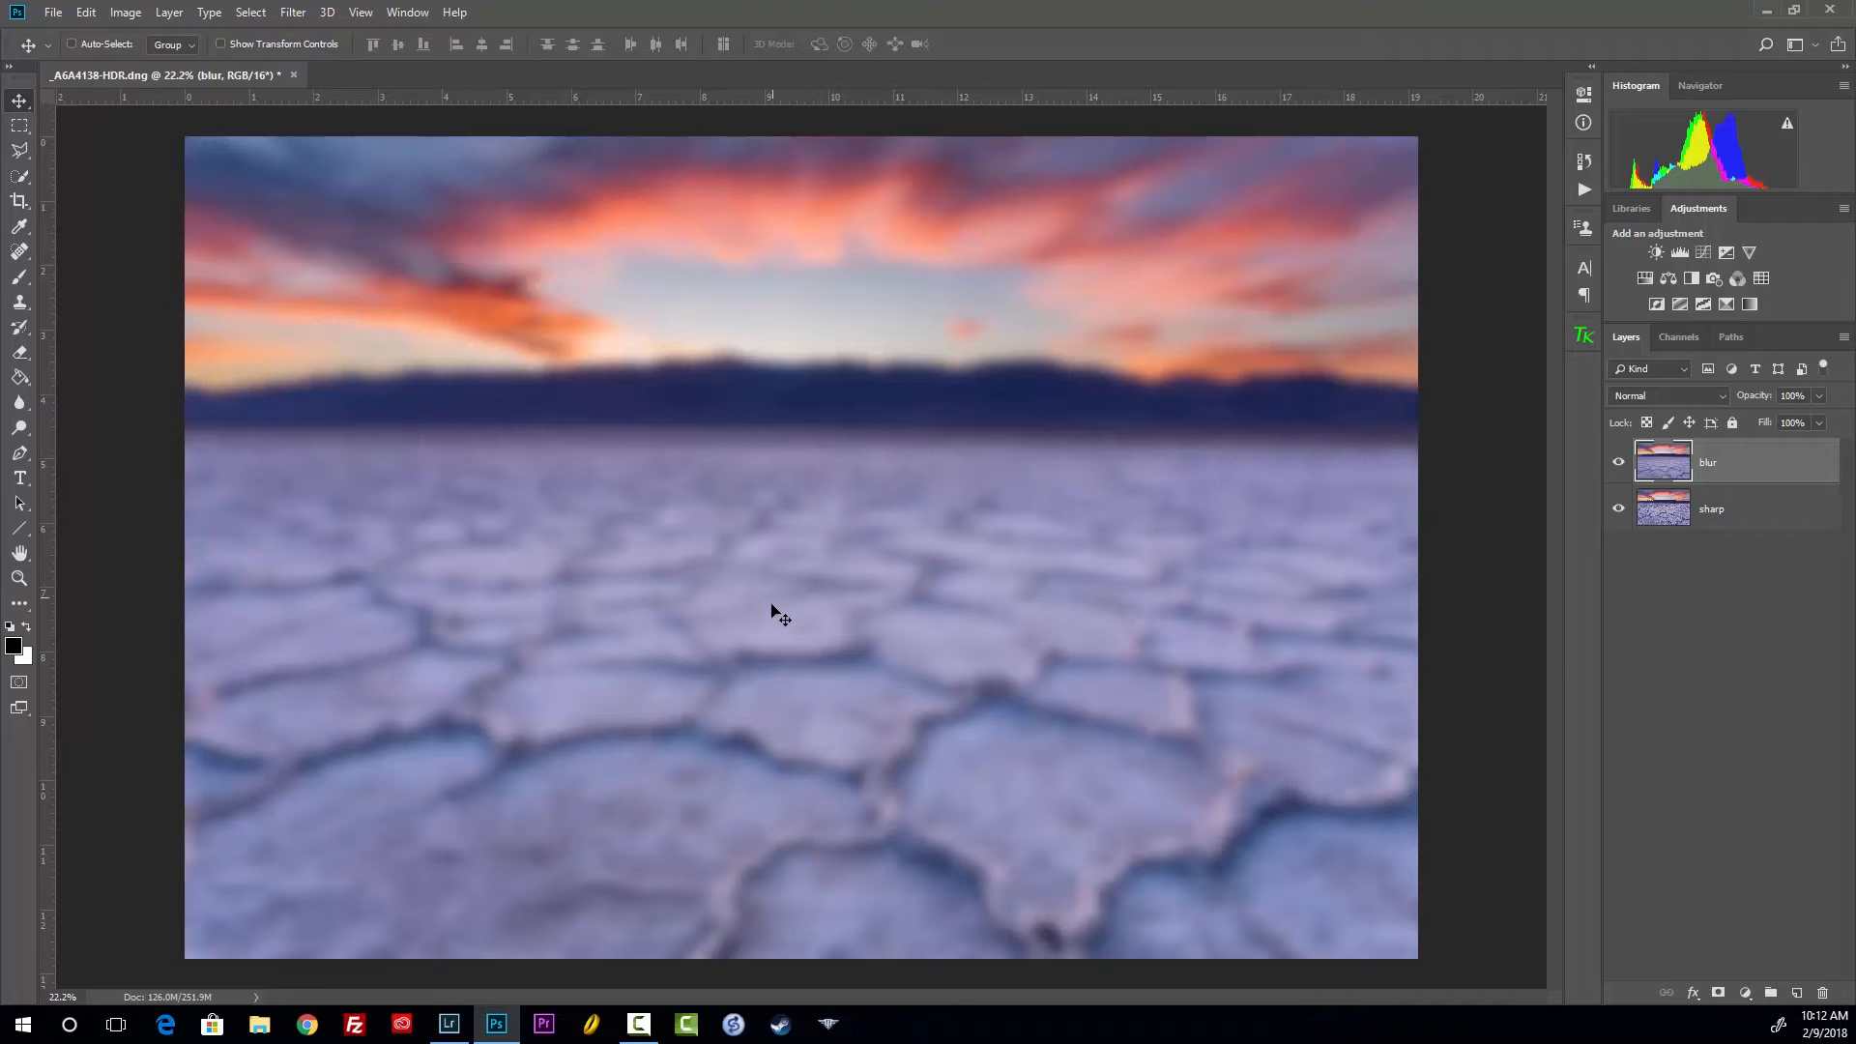
Hide the blur layer, load the sharp layer's RGB channel as a luminosity selection, and make the blur layer active
click(1619, 465)
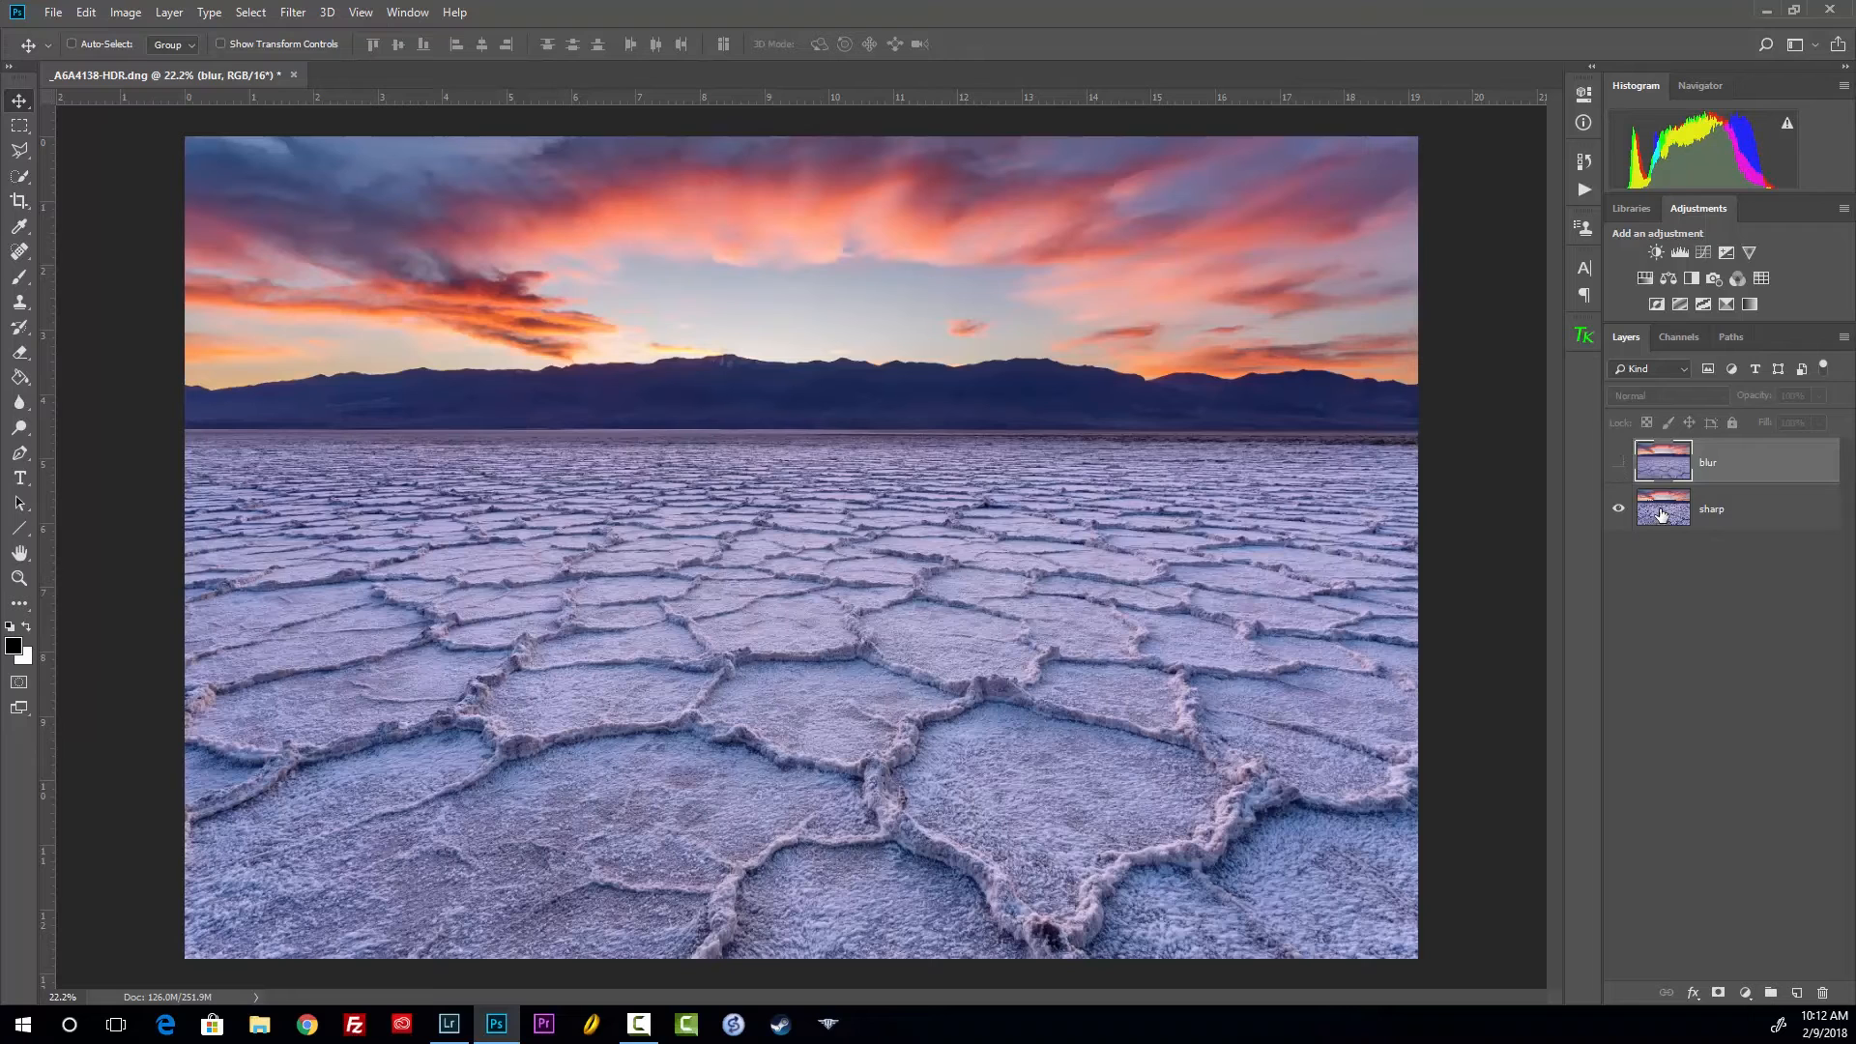
click(1662, 514)
click(1676, 339)
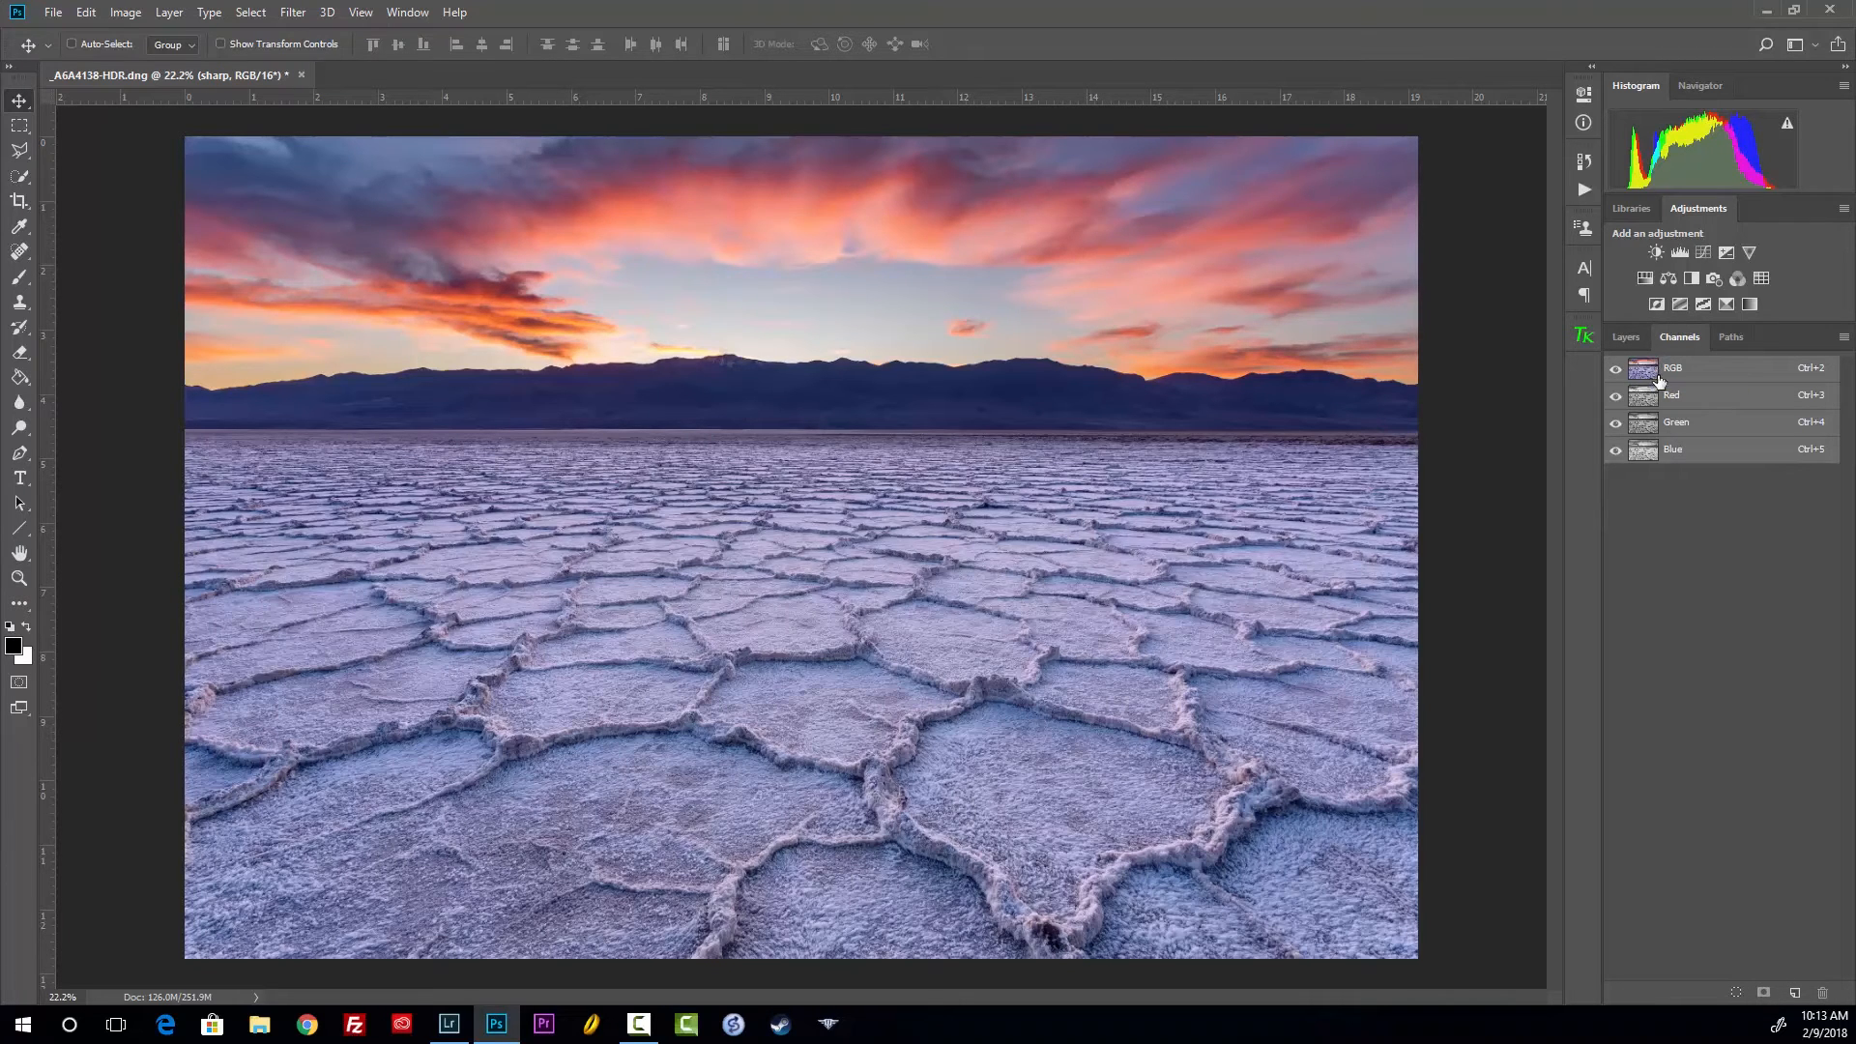
ctrl+click(1645, 373)
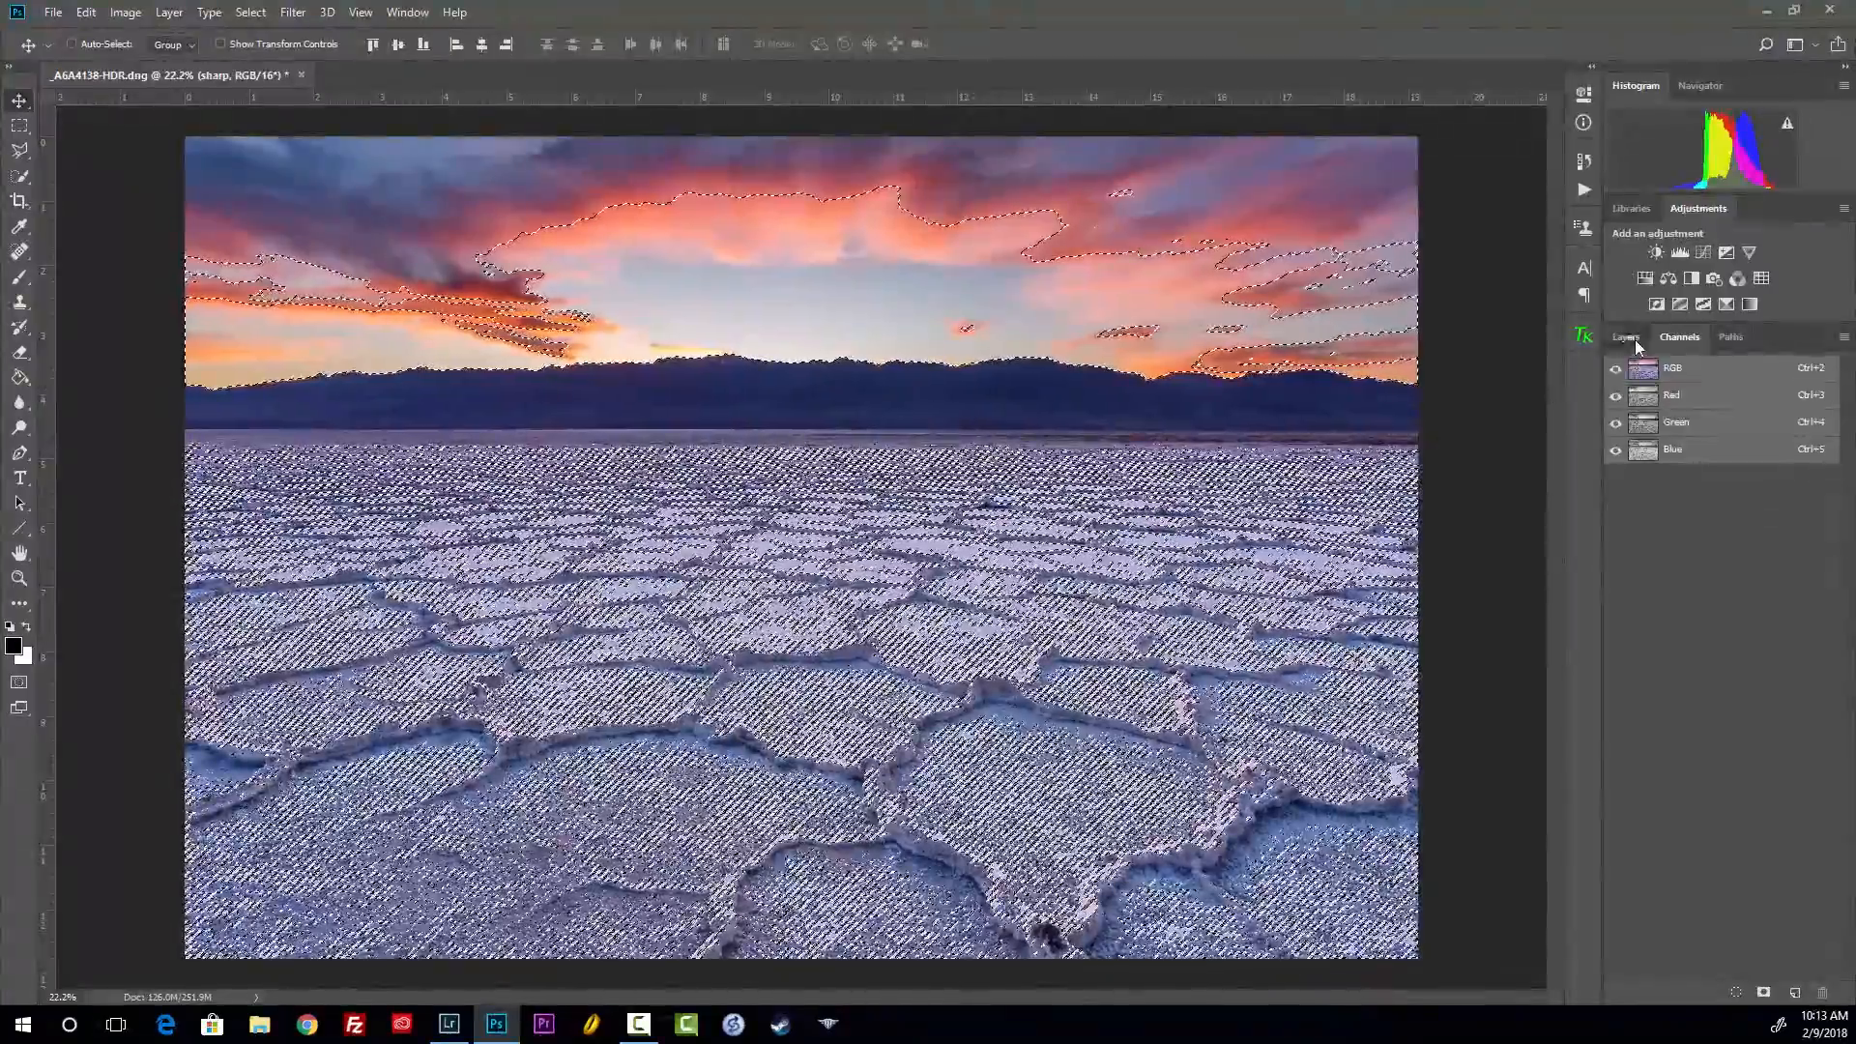
click(1632, 338)
click(1662, 468)
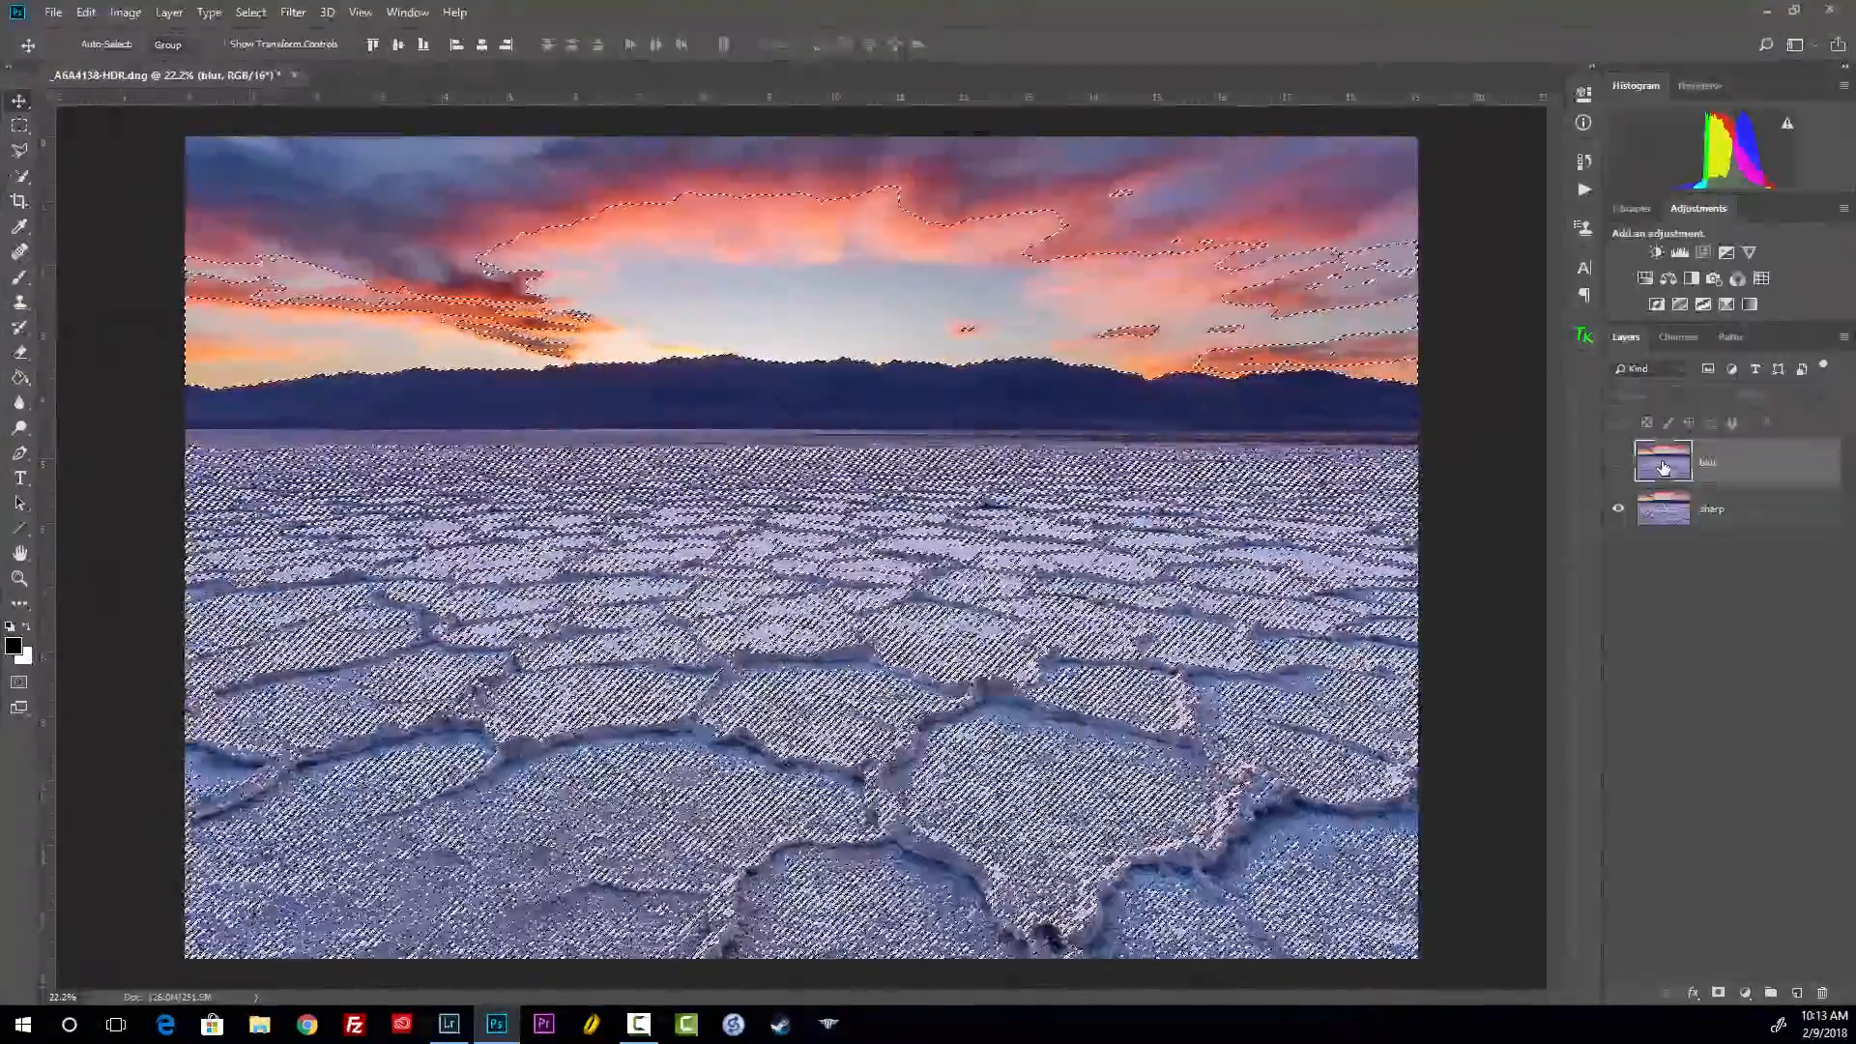
Show the blur layer with a mask made from the luminosity selection, and blend its image in Soft Light mode
click(1719, 993)
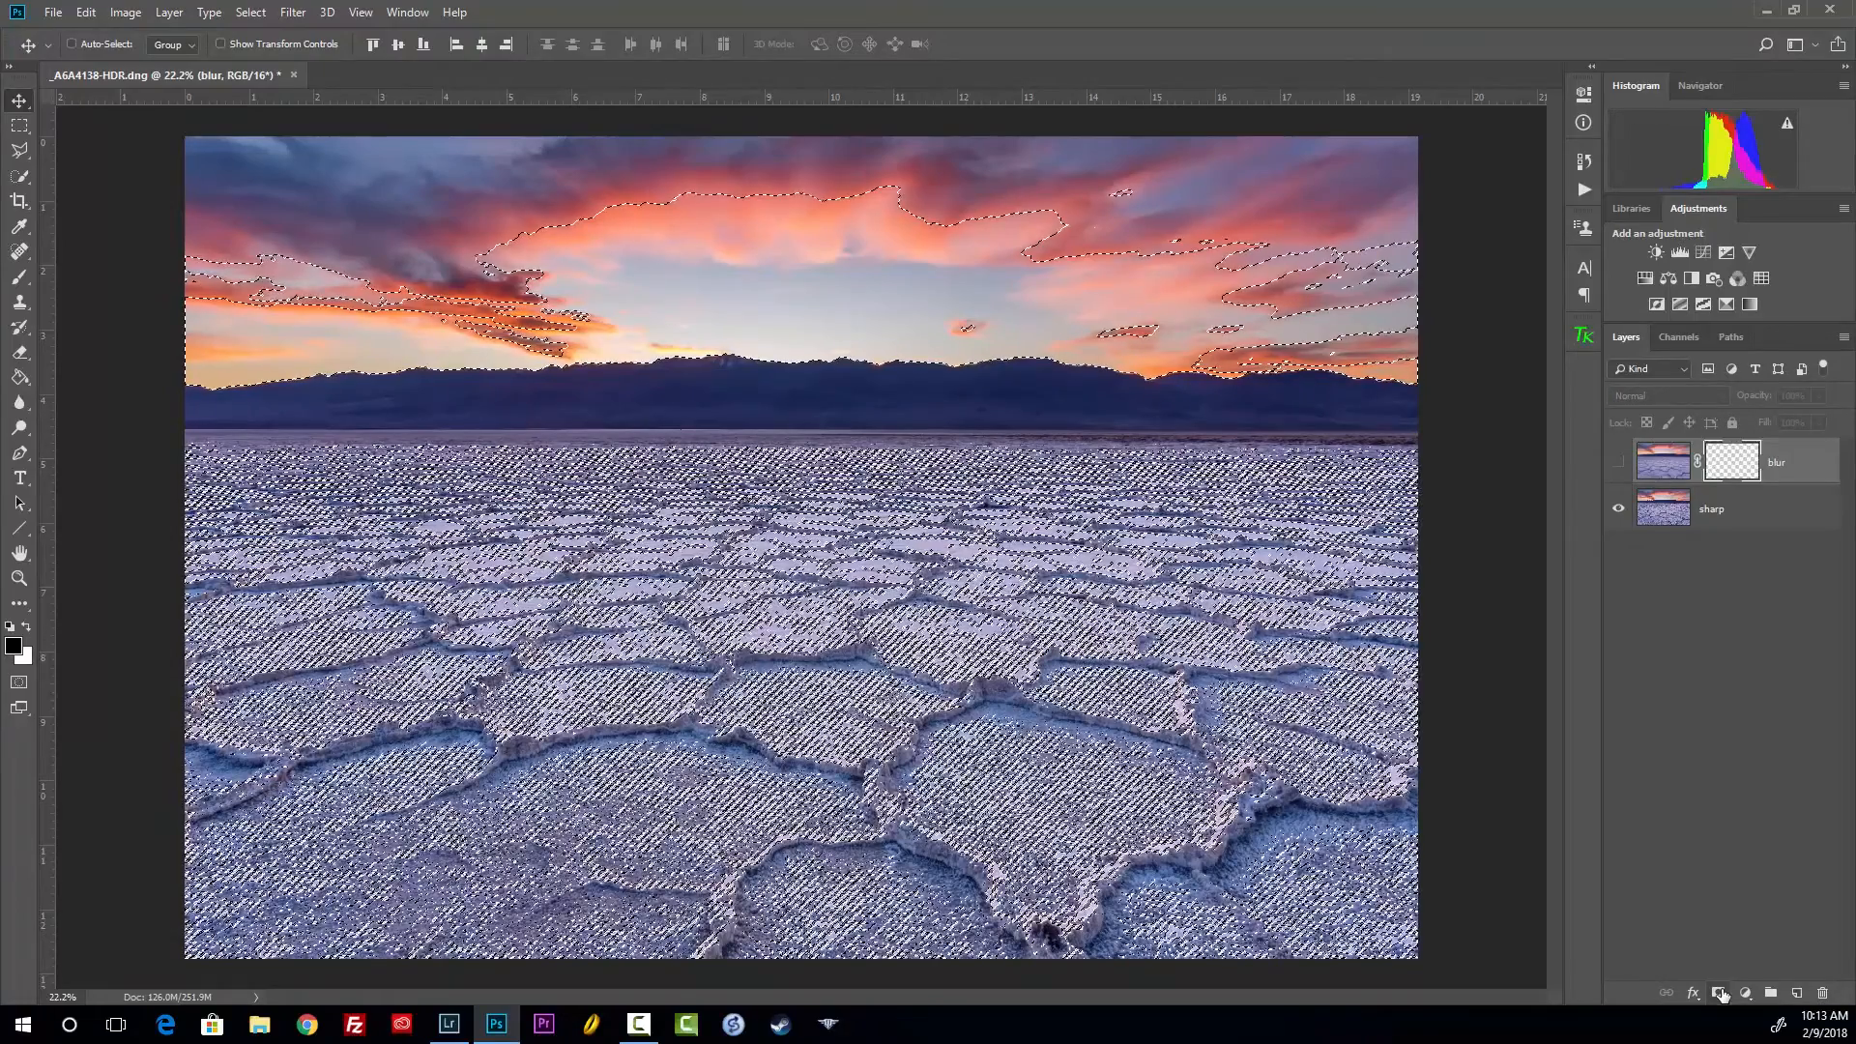
click(1616, 462)
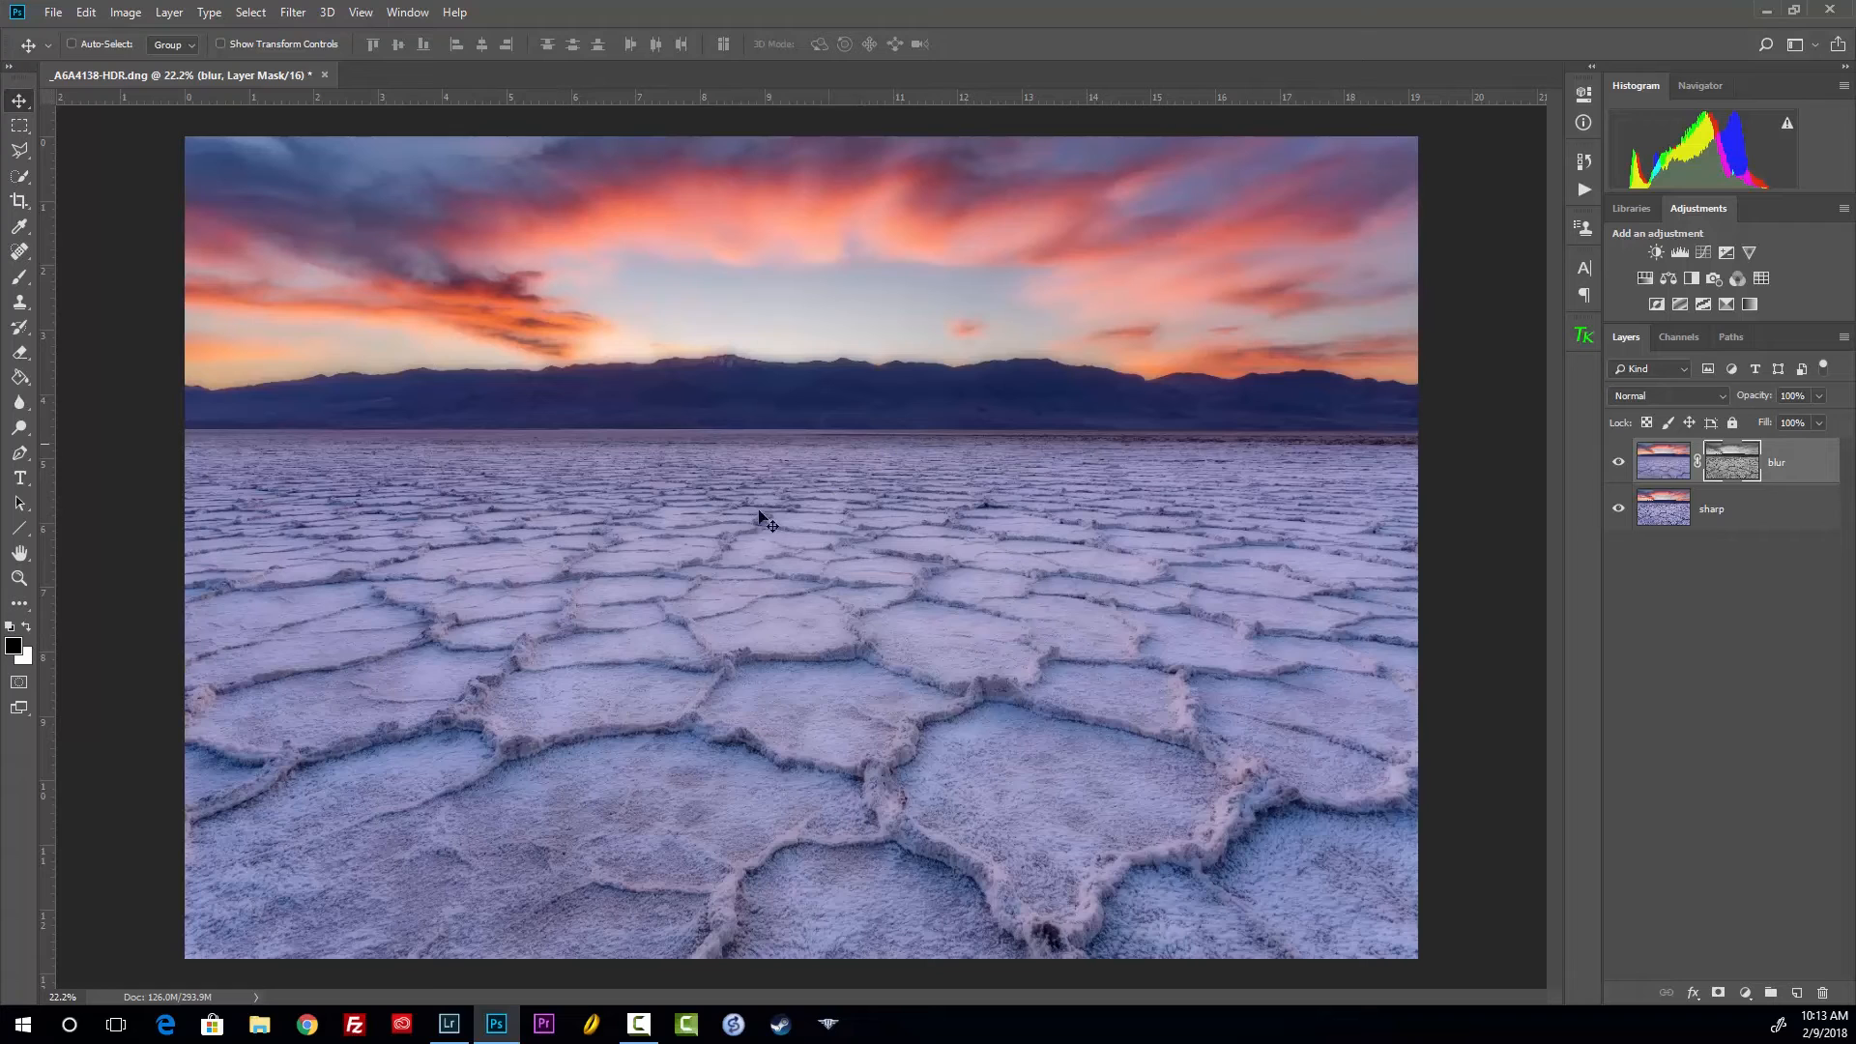
click(1655, 470)
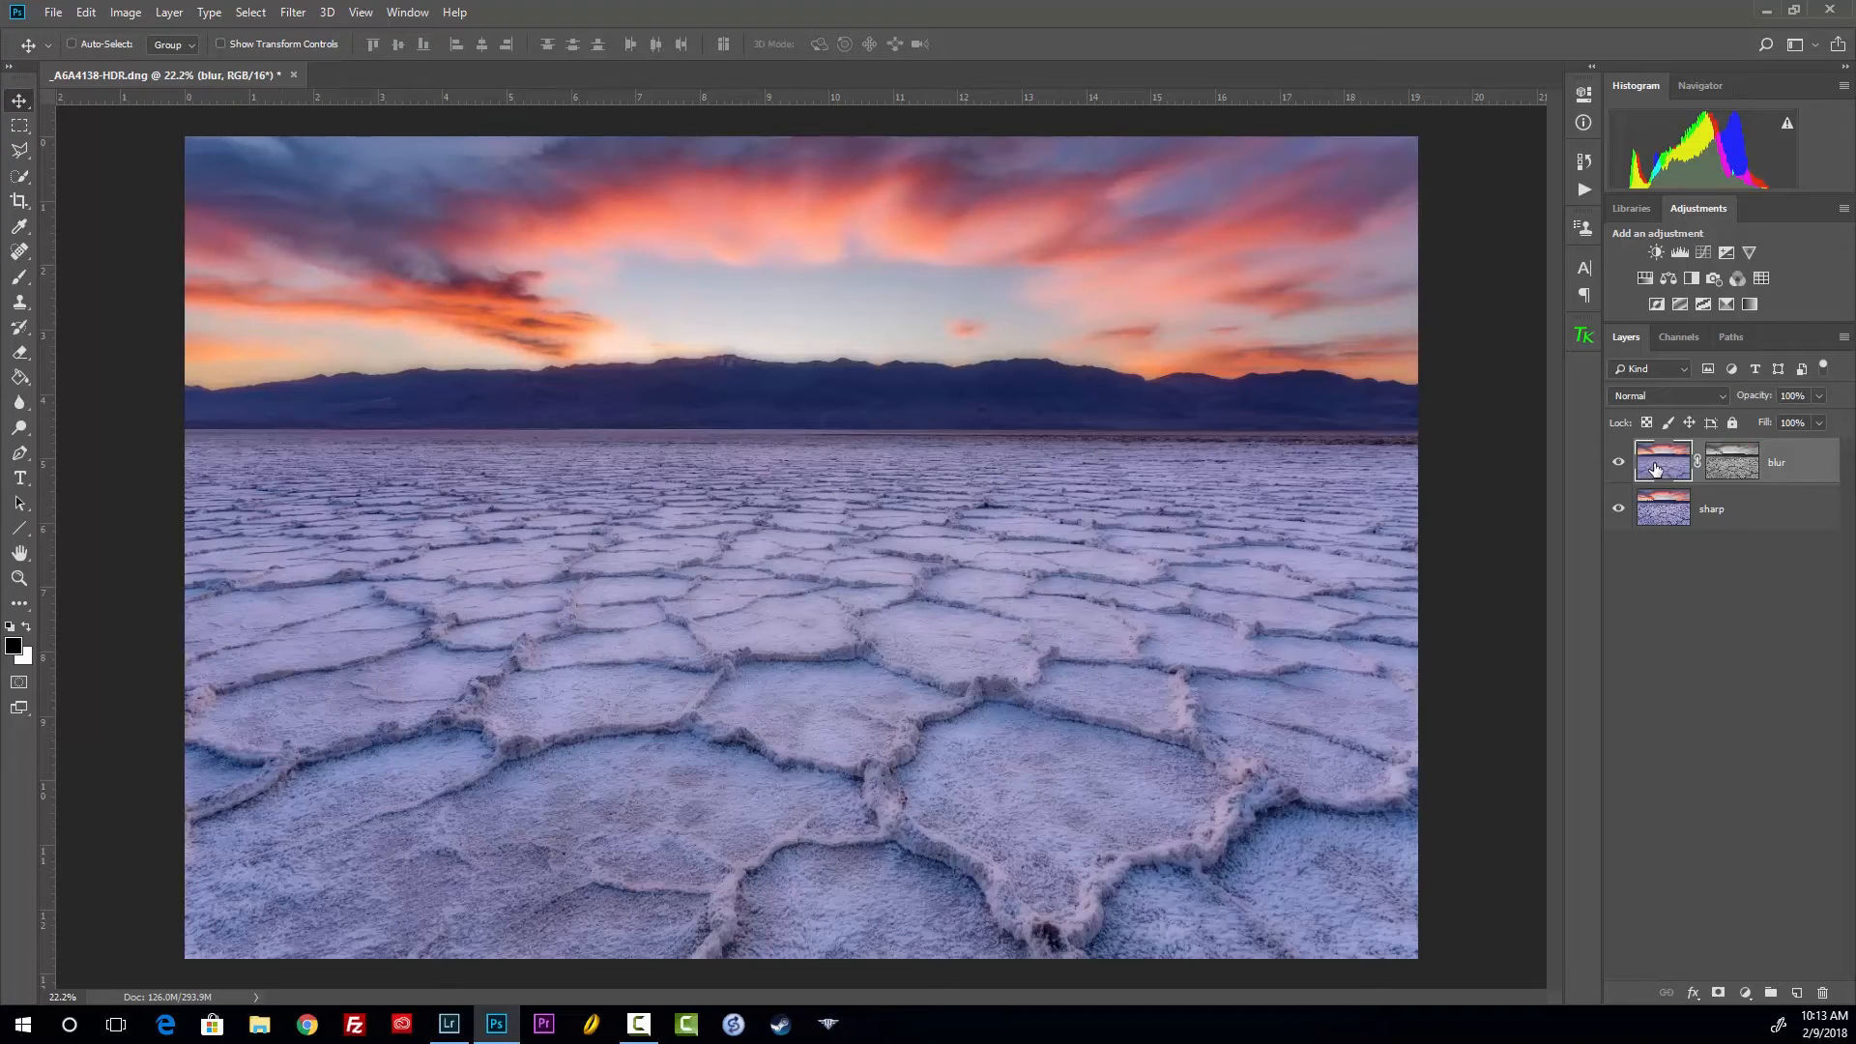
click(1666, 402)
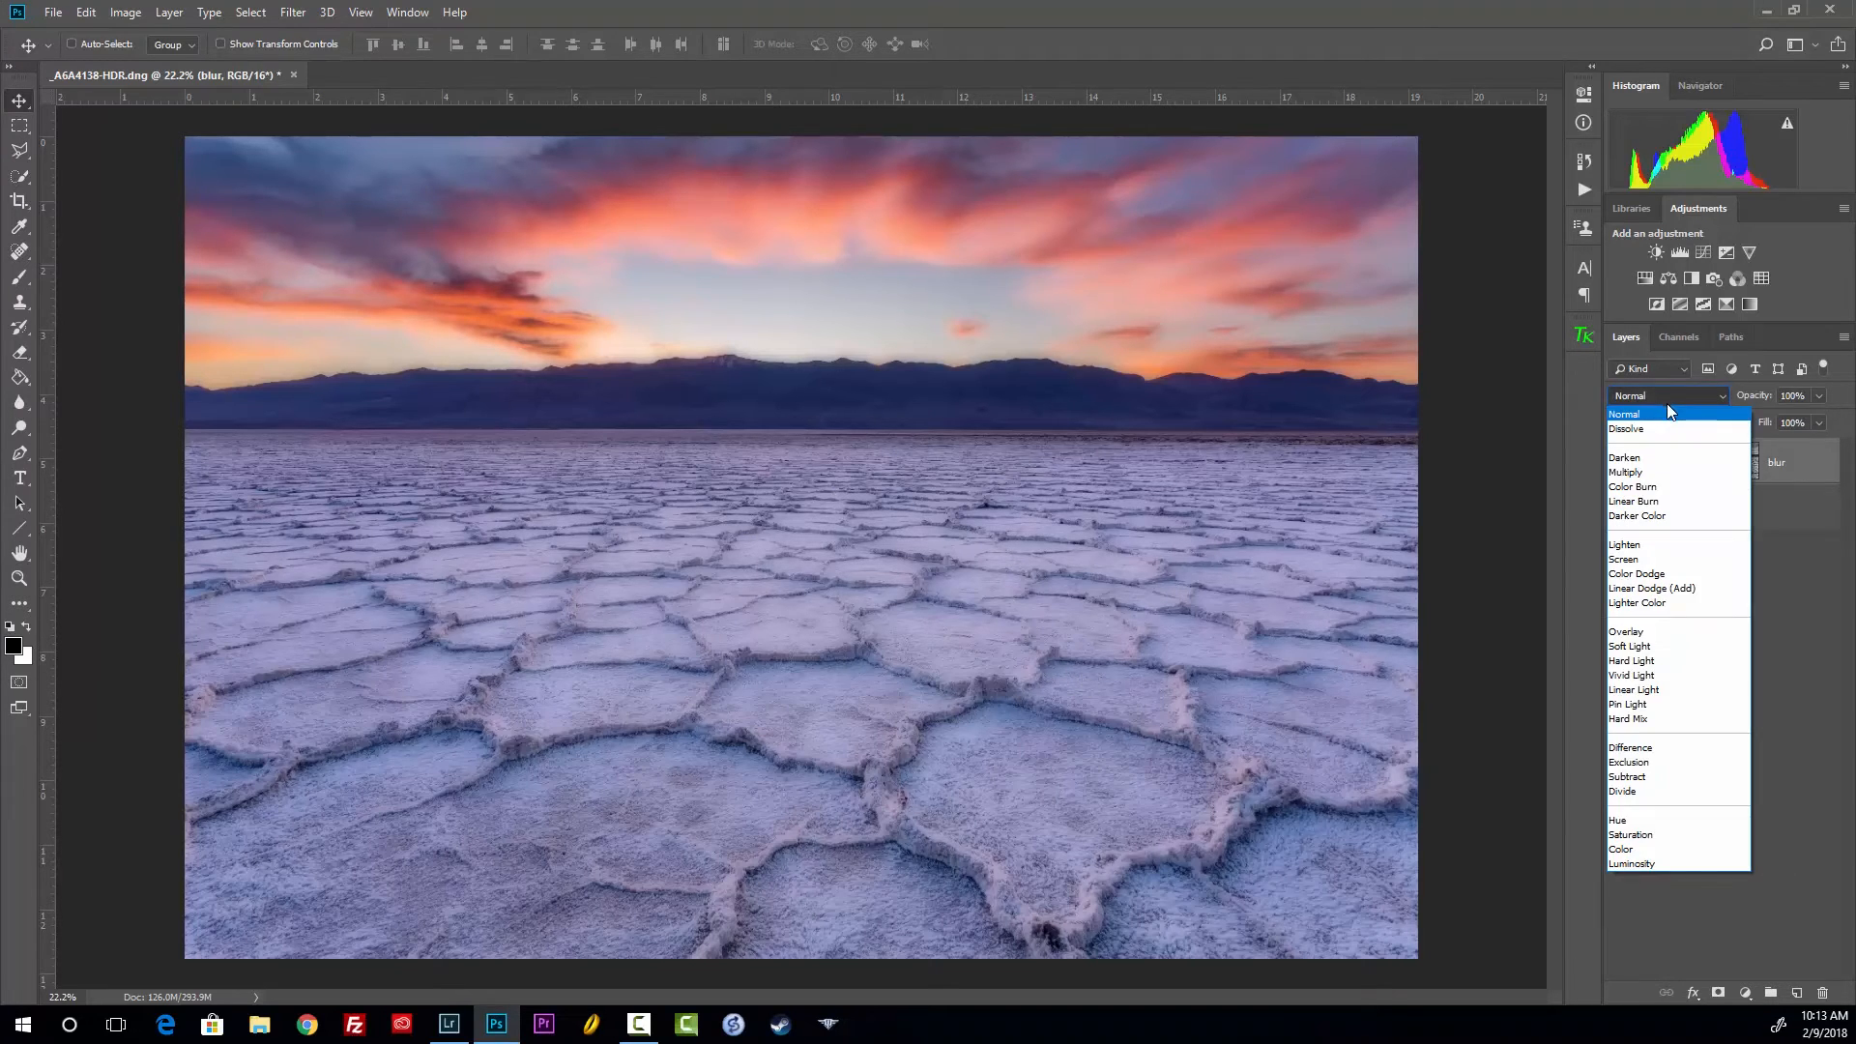
click(1680, 645)
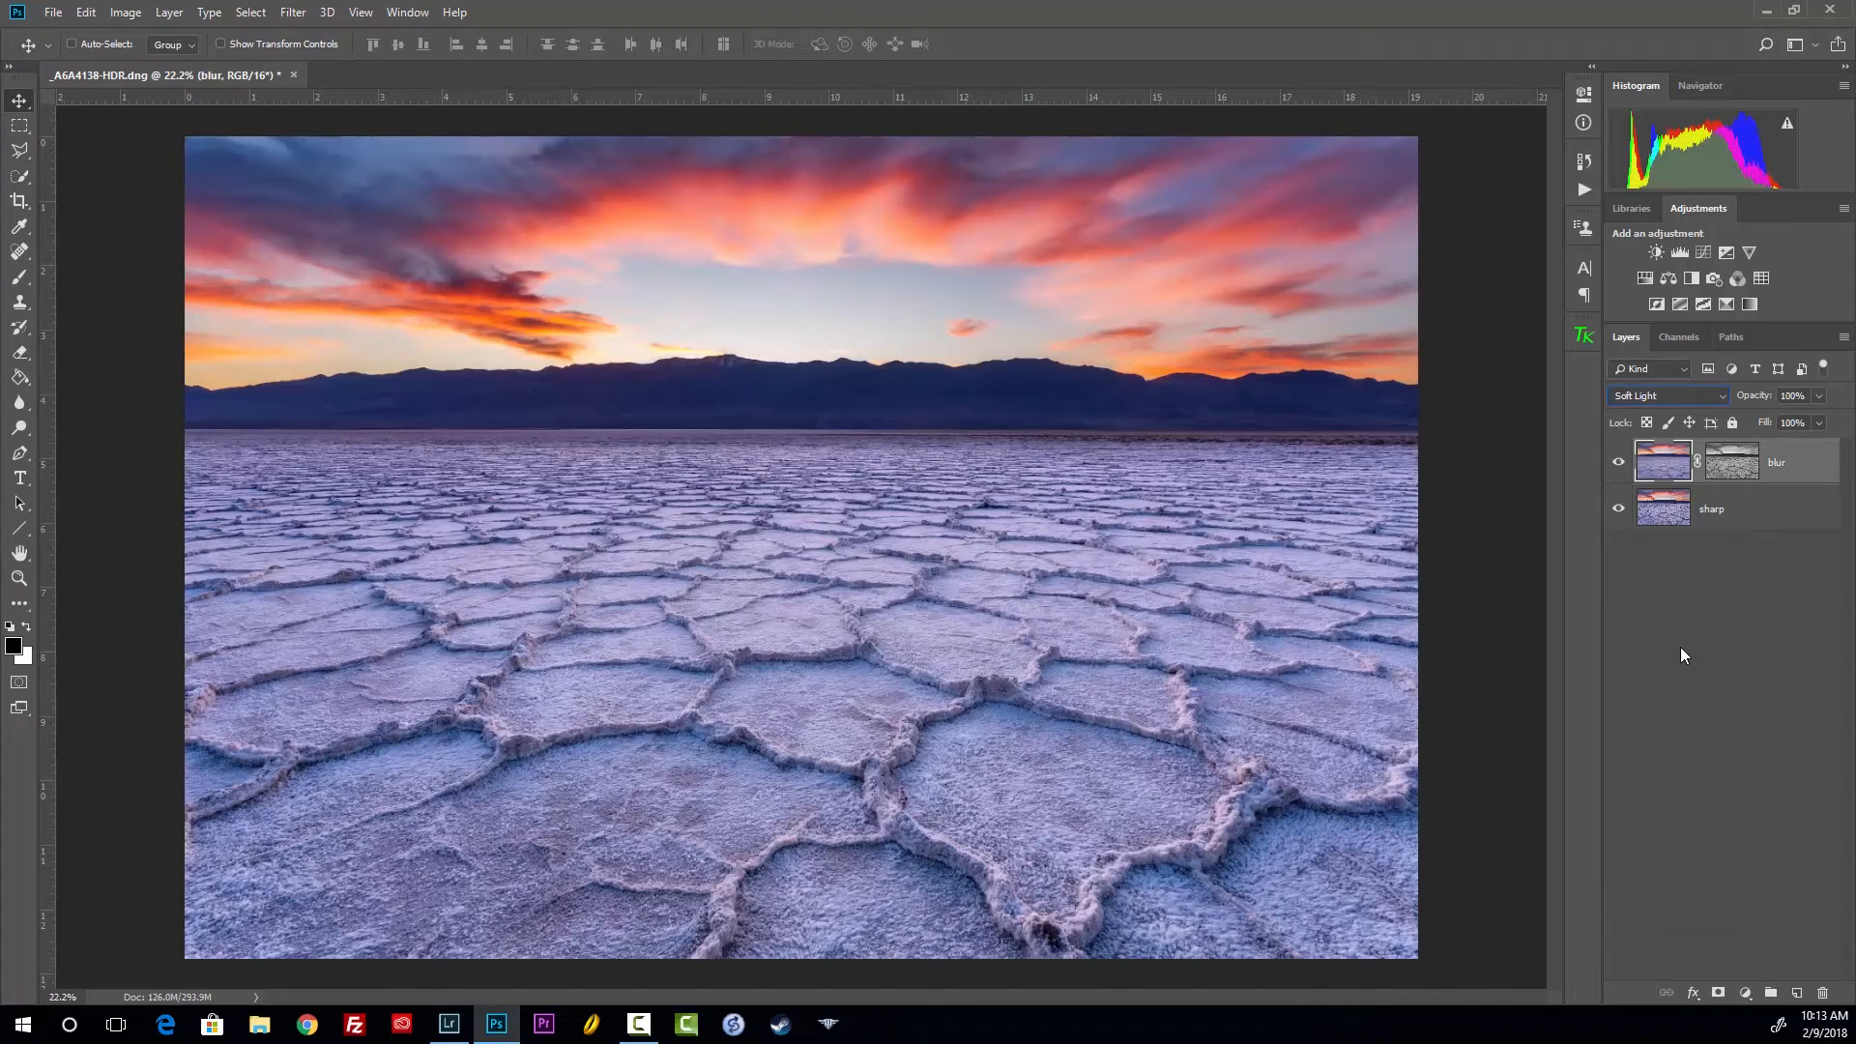
Compare the photo with and without the Soft Light blur layer by switching that layer's visibility
click(1616, 464)
click(1616, 464)
click(1616, 463)
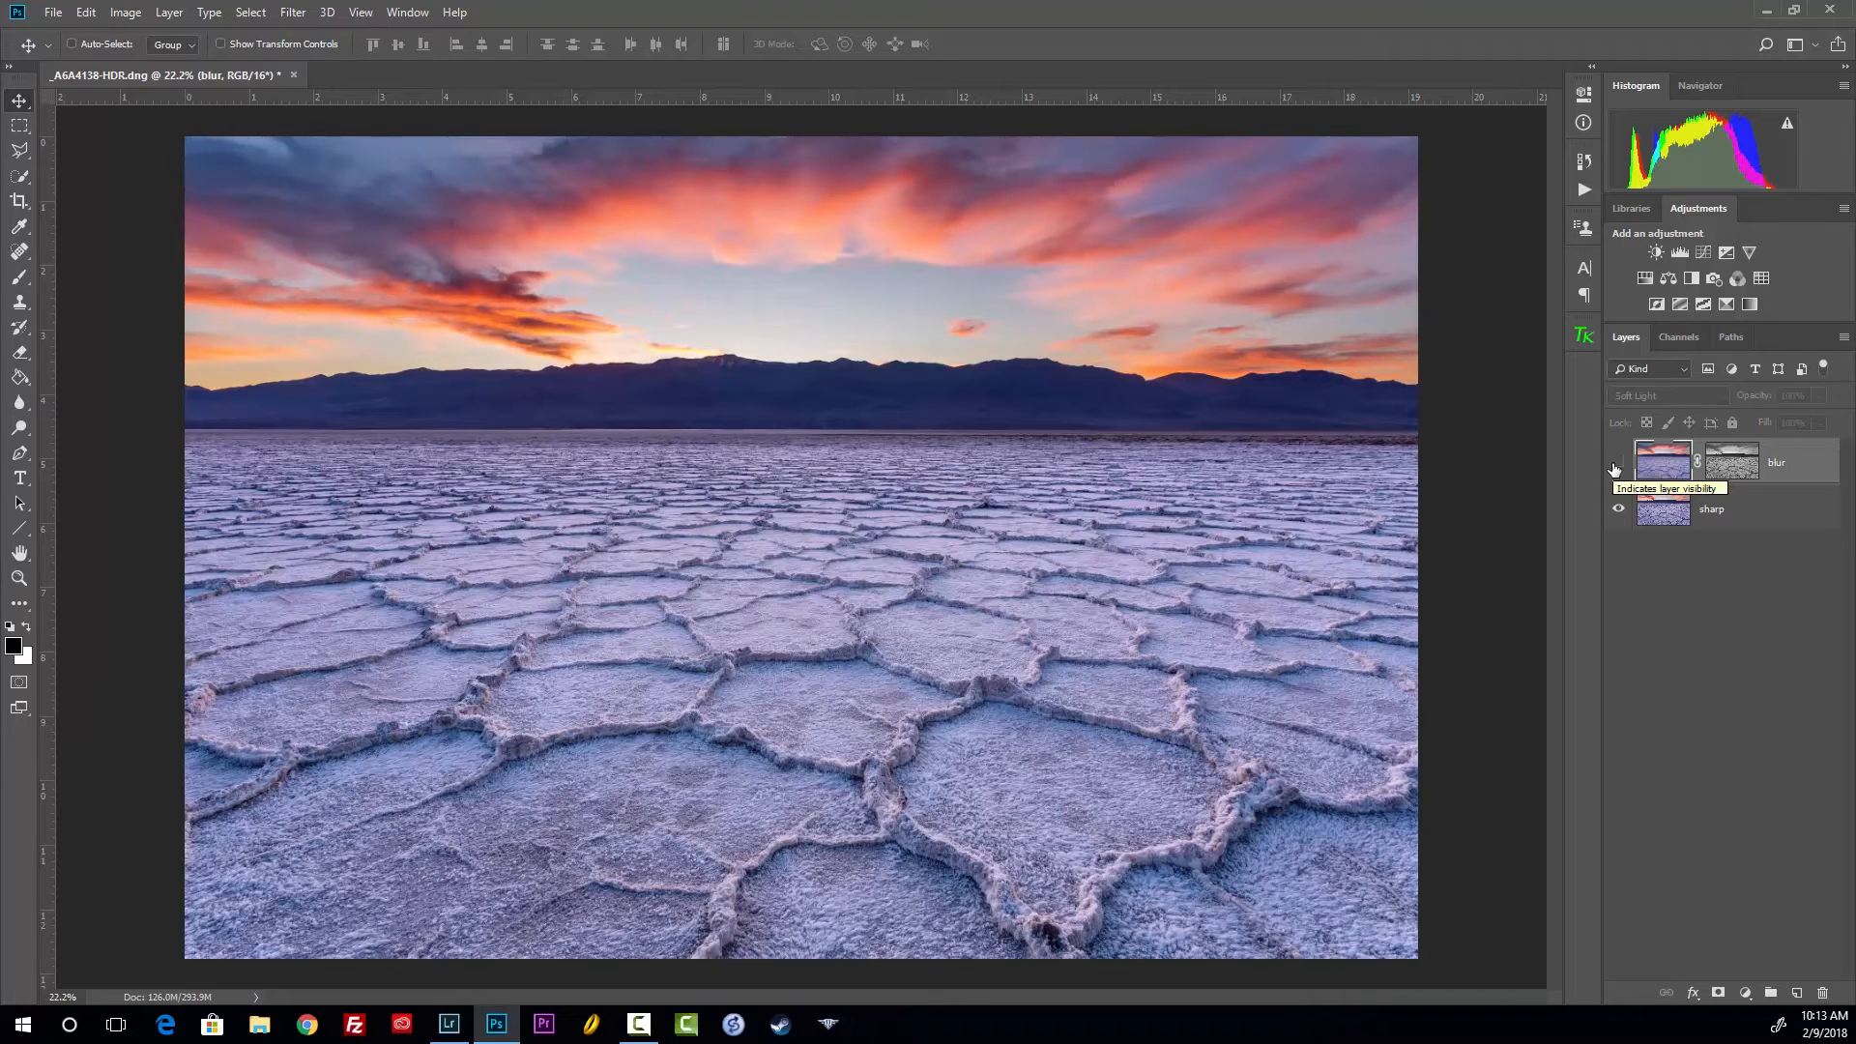
click(1616, 464)
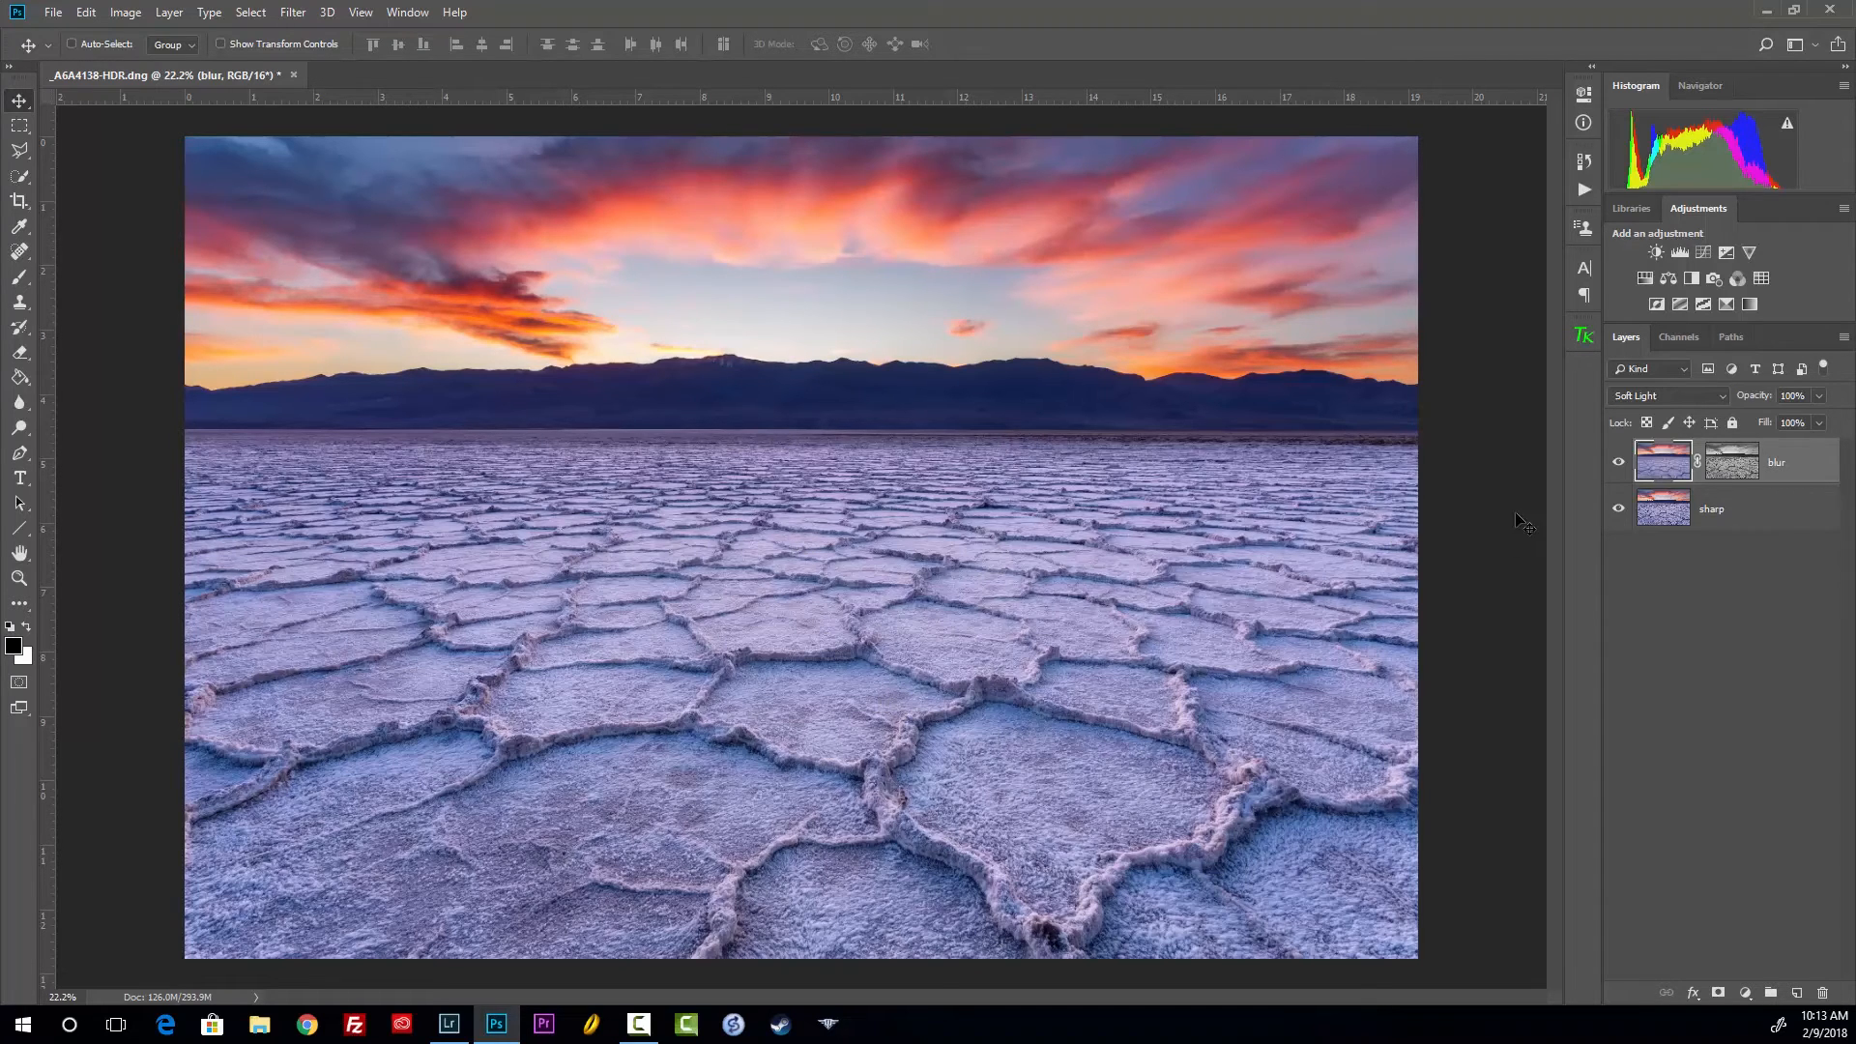
Stamp all visible layers into a new layer above the blur layer and name it "merged"
click(1719, 566)
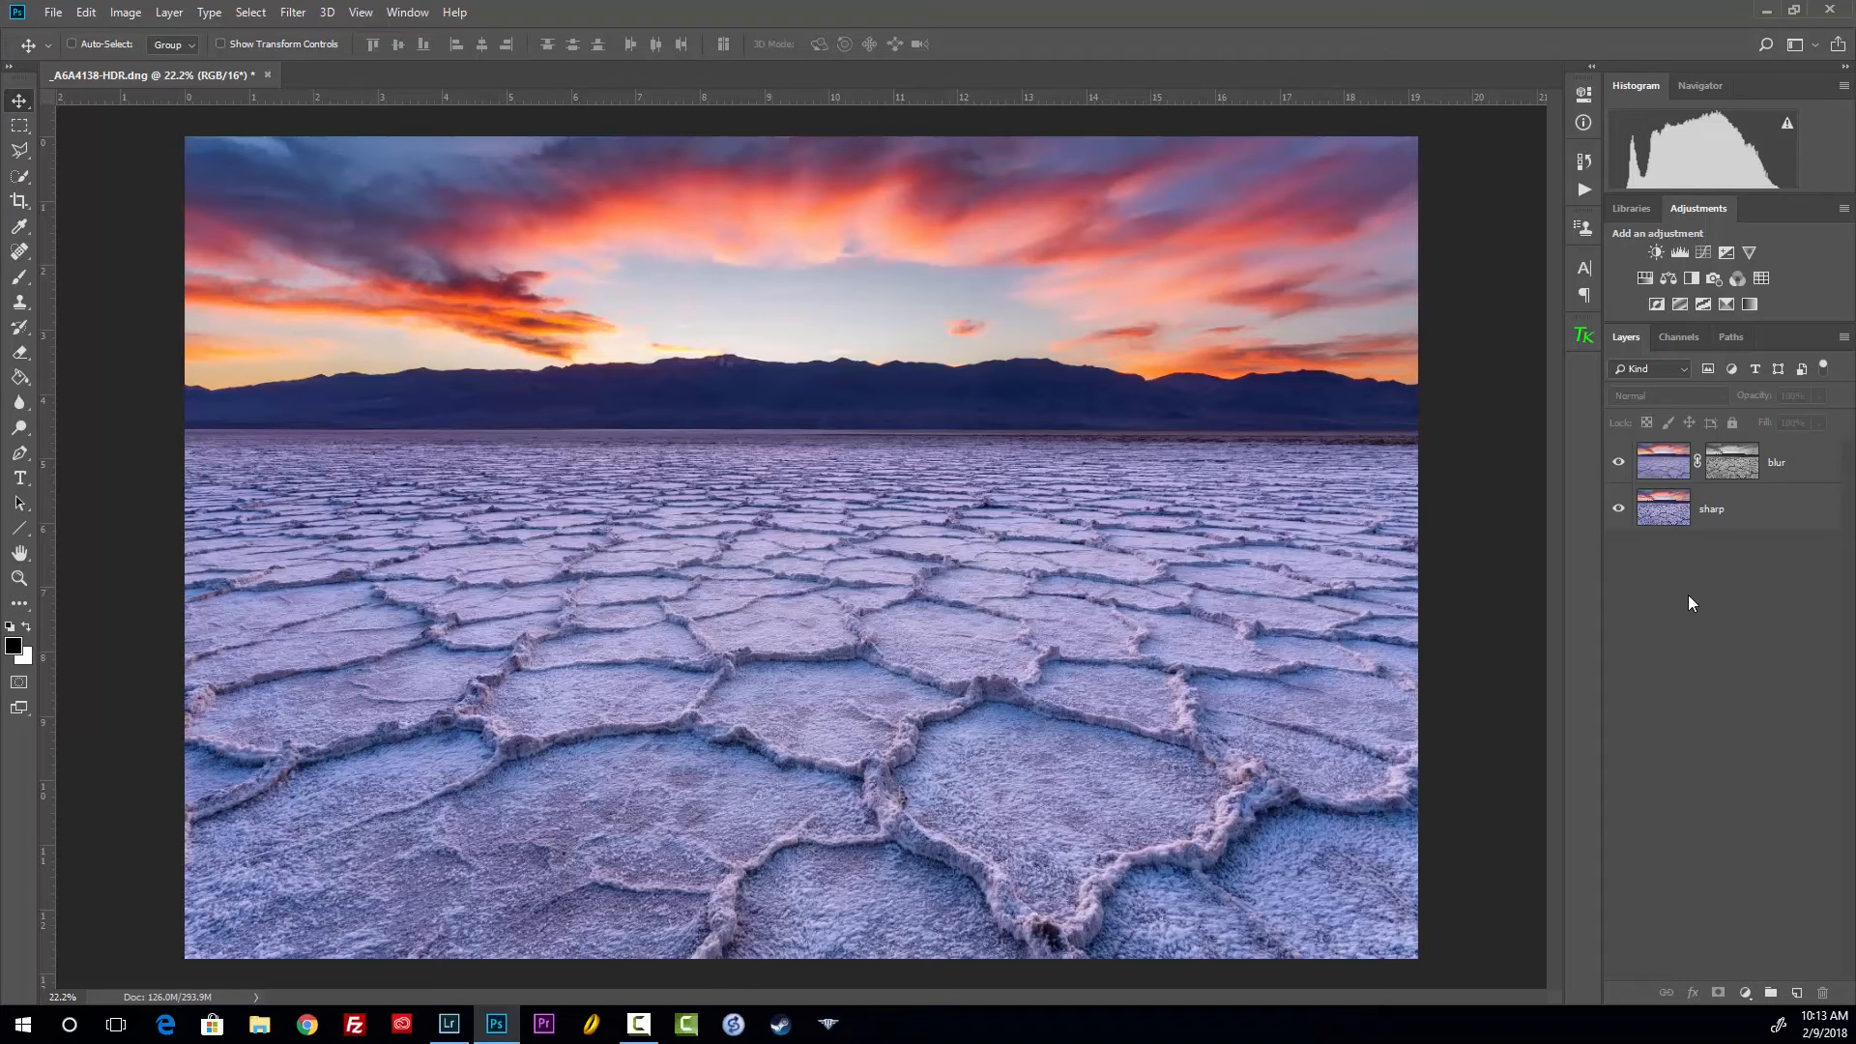
key(ctrl)
key(ctrl+shift+alt+e)
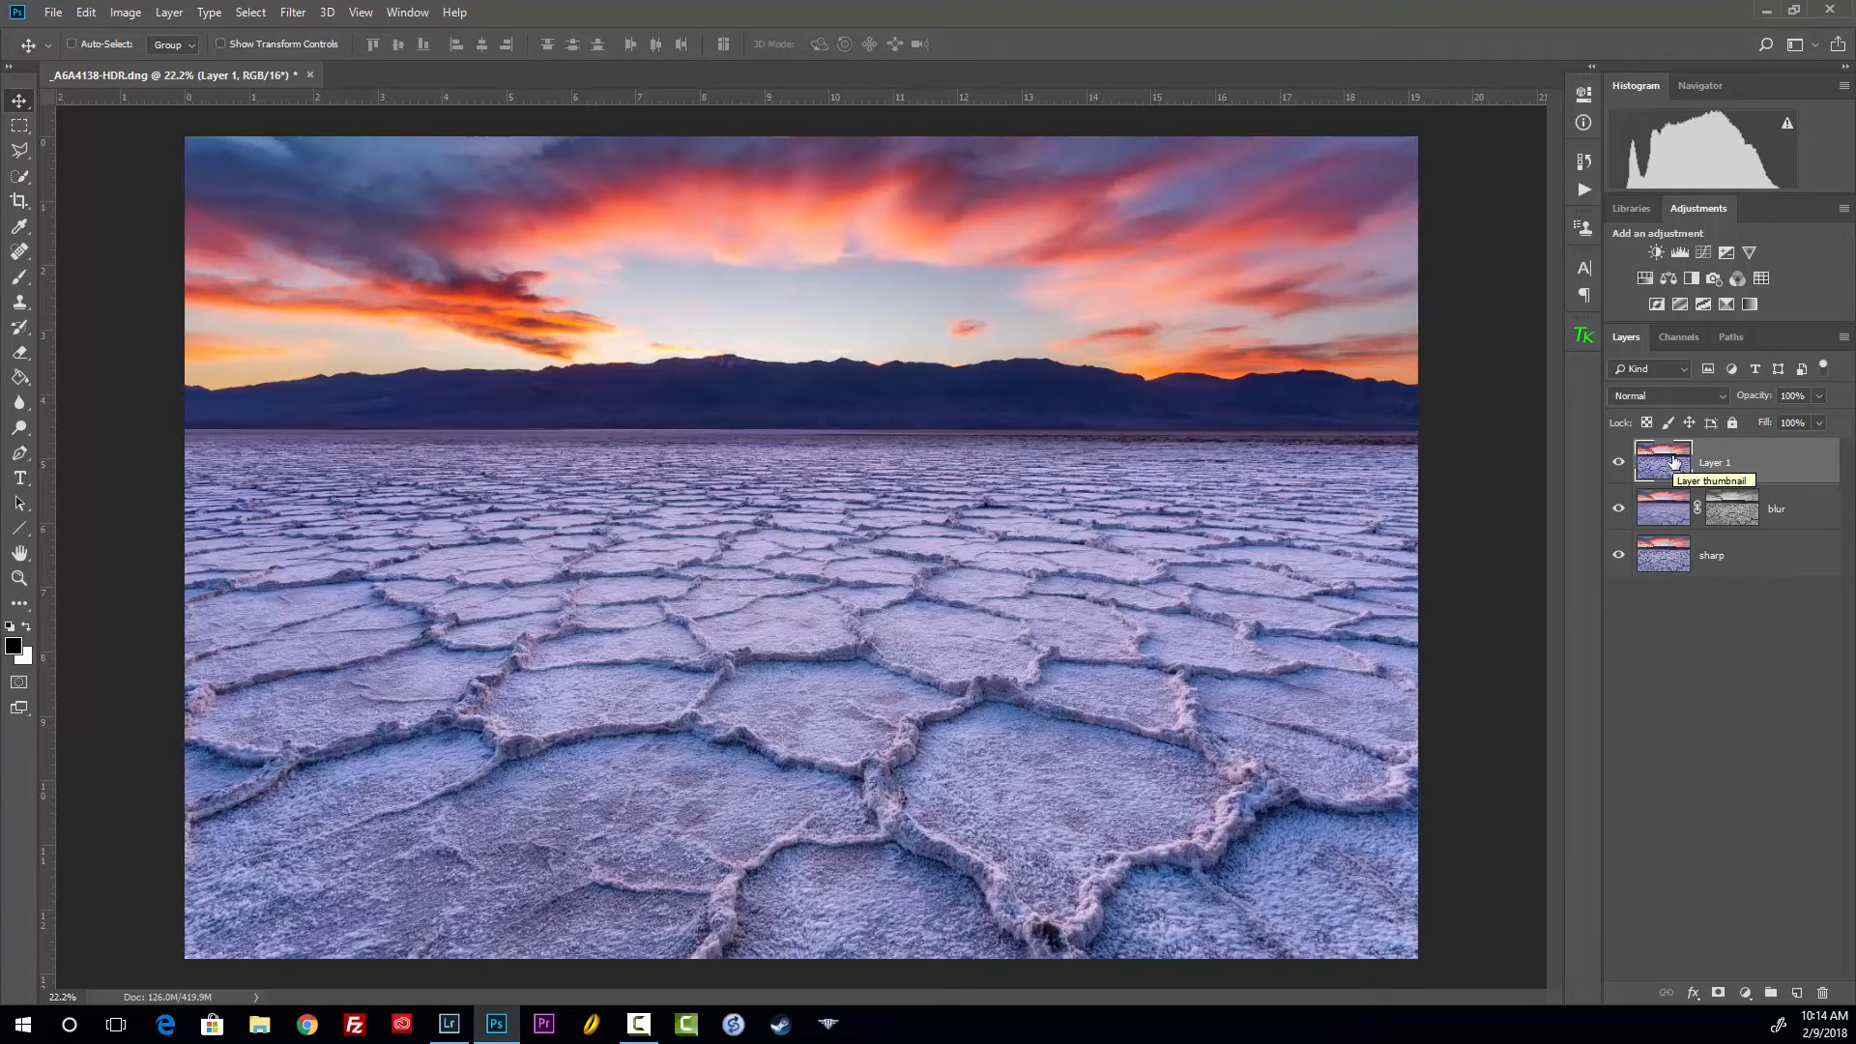
double_click(1715, 464)
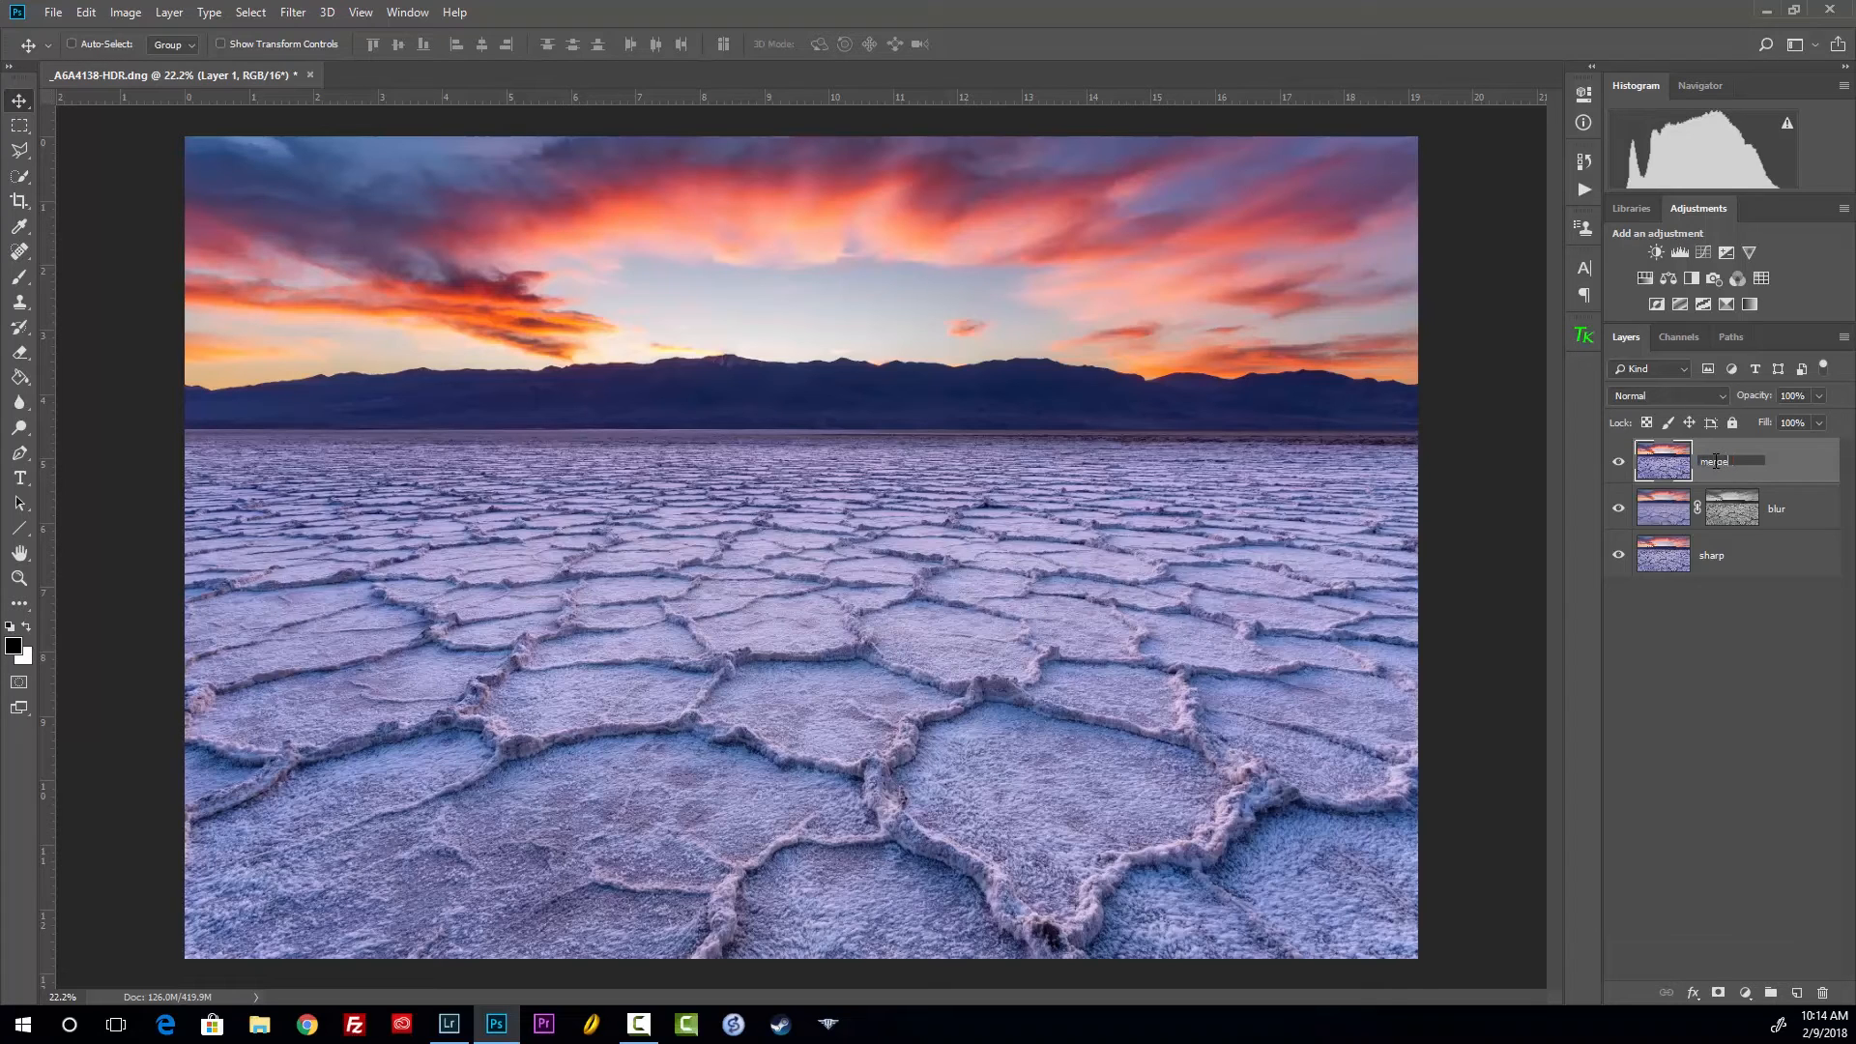
text(merged)
key(Return)
Remove the dark dust spot in the upper-left sky with the Spot Healing Brush, Content-Aware, at size 40
scroll(238, 178, up, 8)
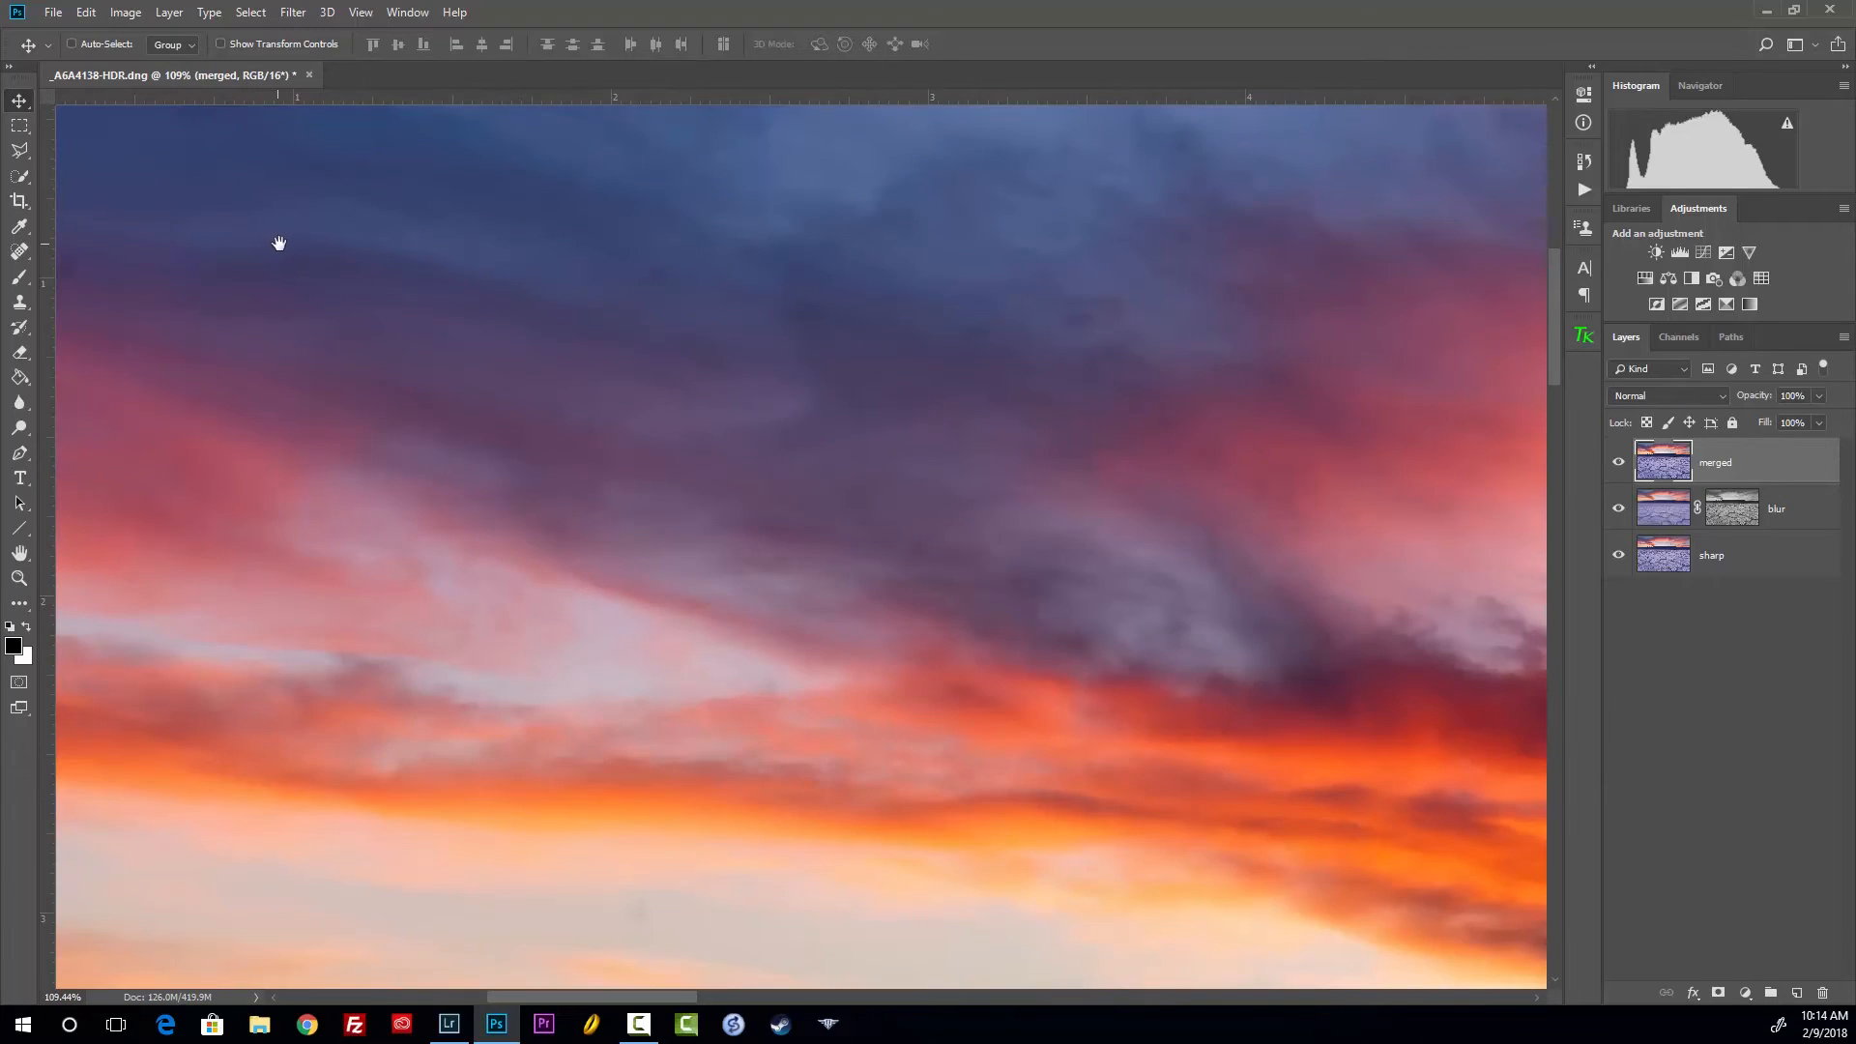
drag(277, 244, 626, 477)
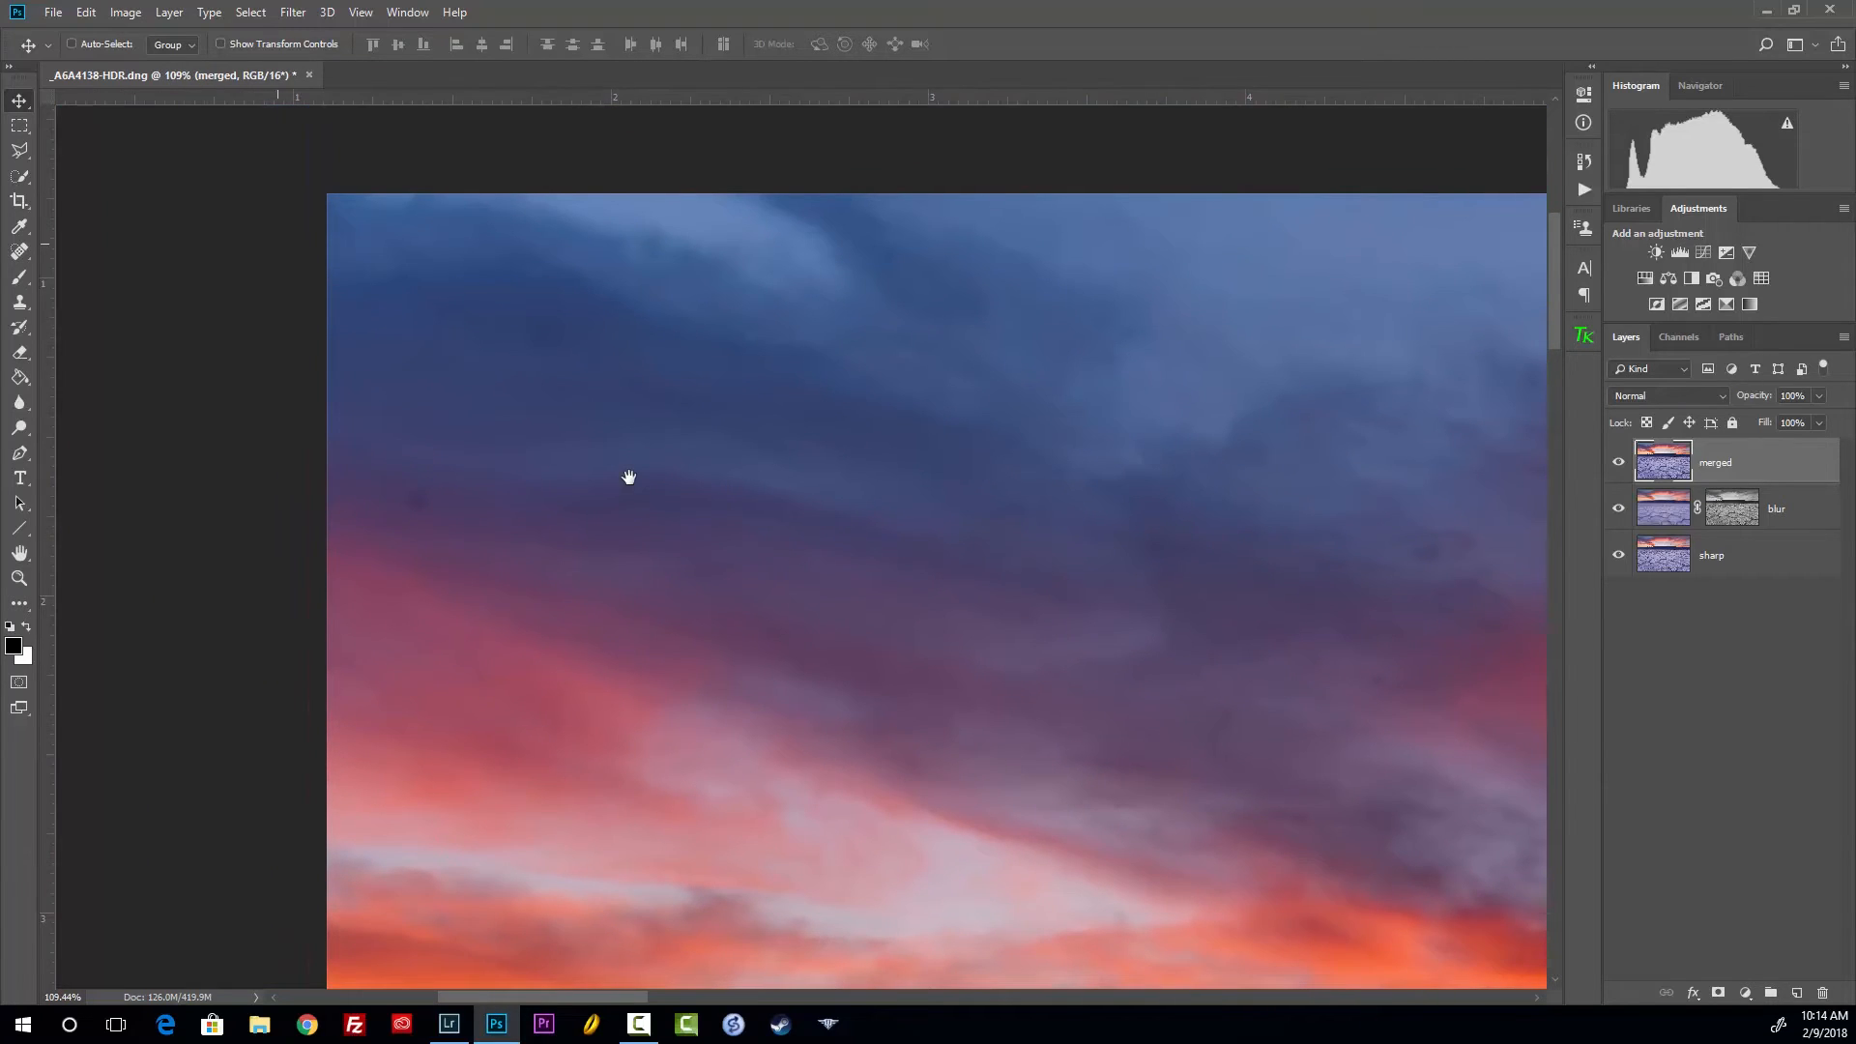
click(19, 251)
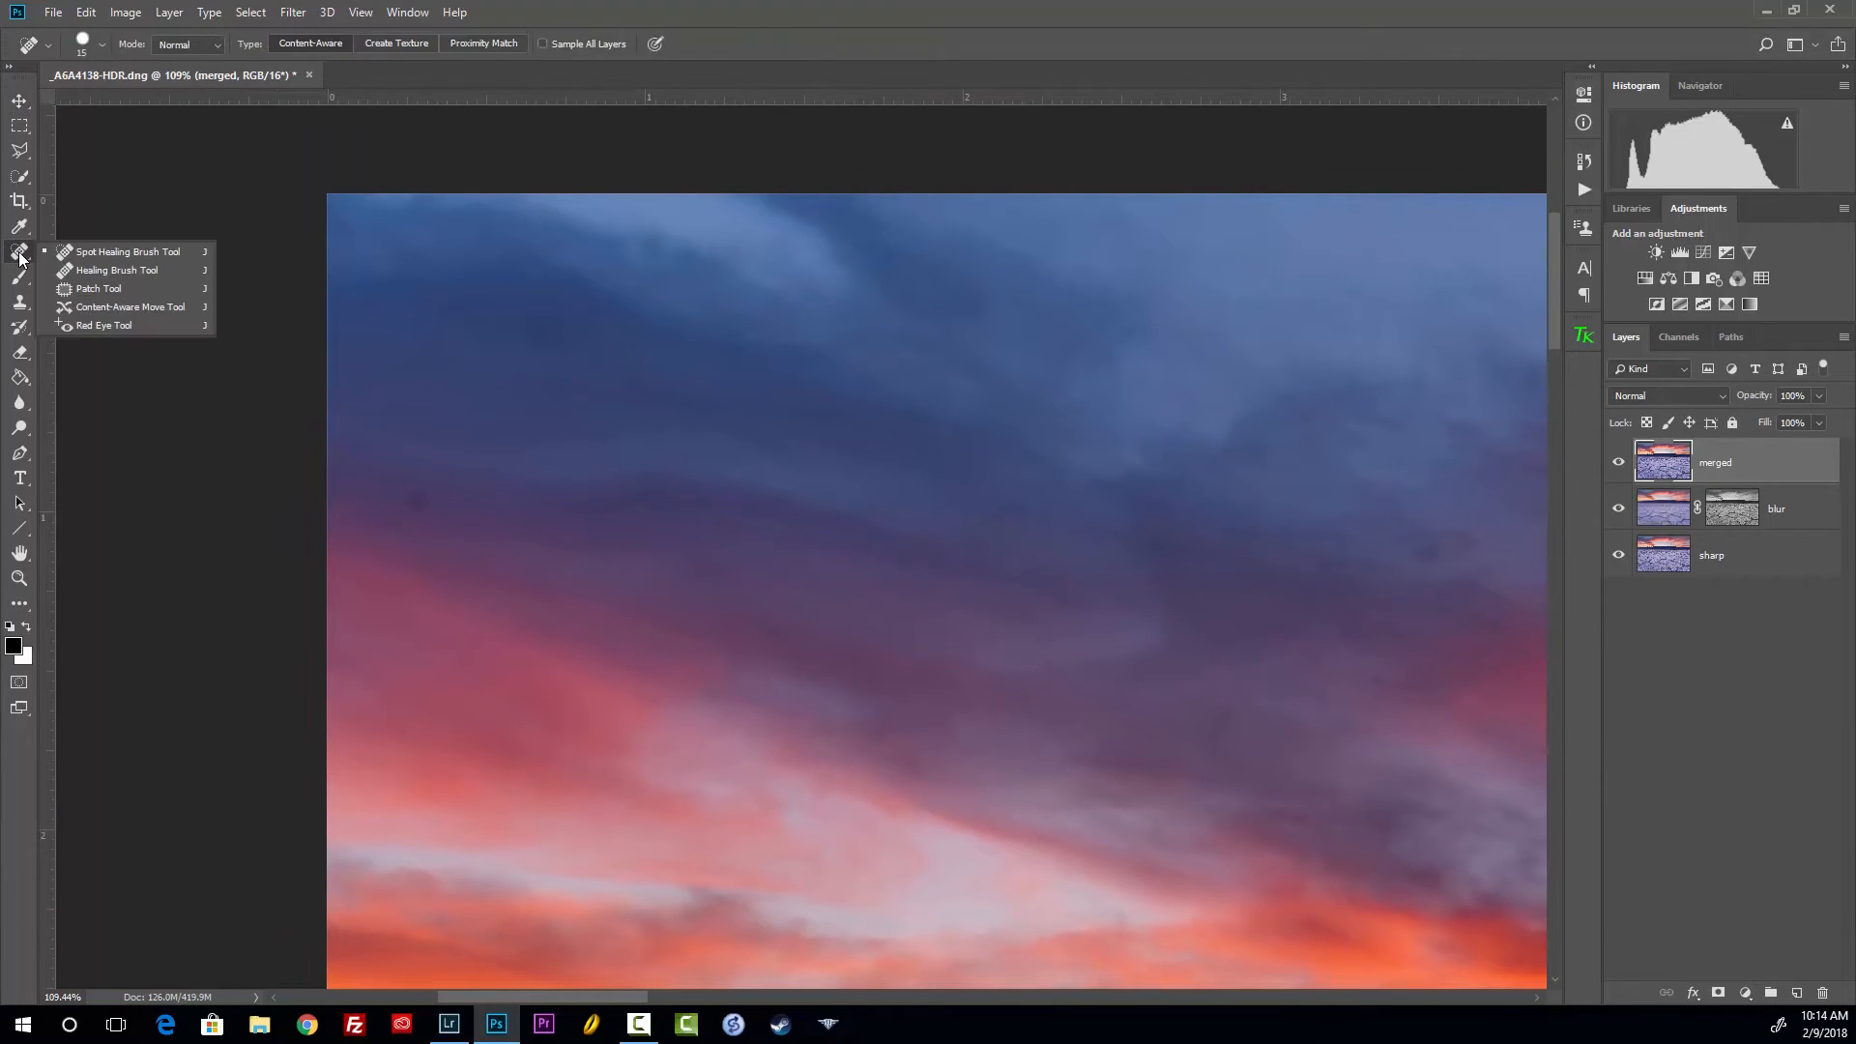
click(89, 252)
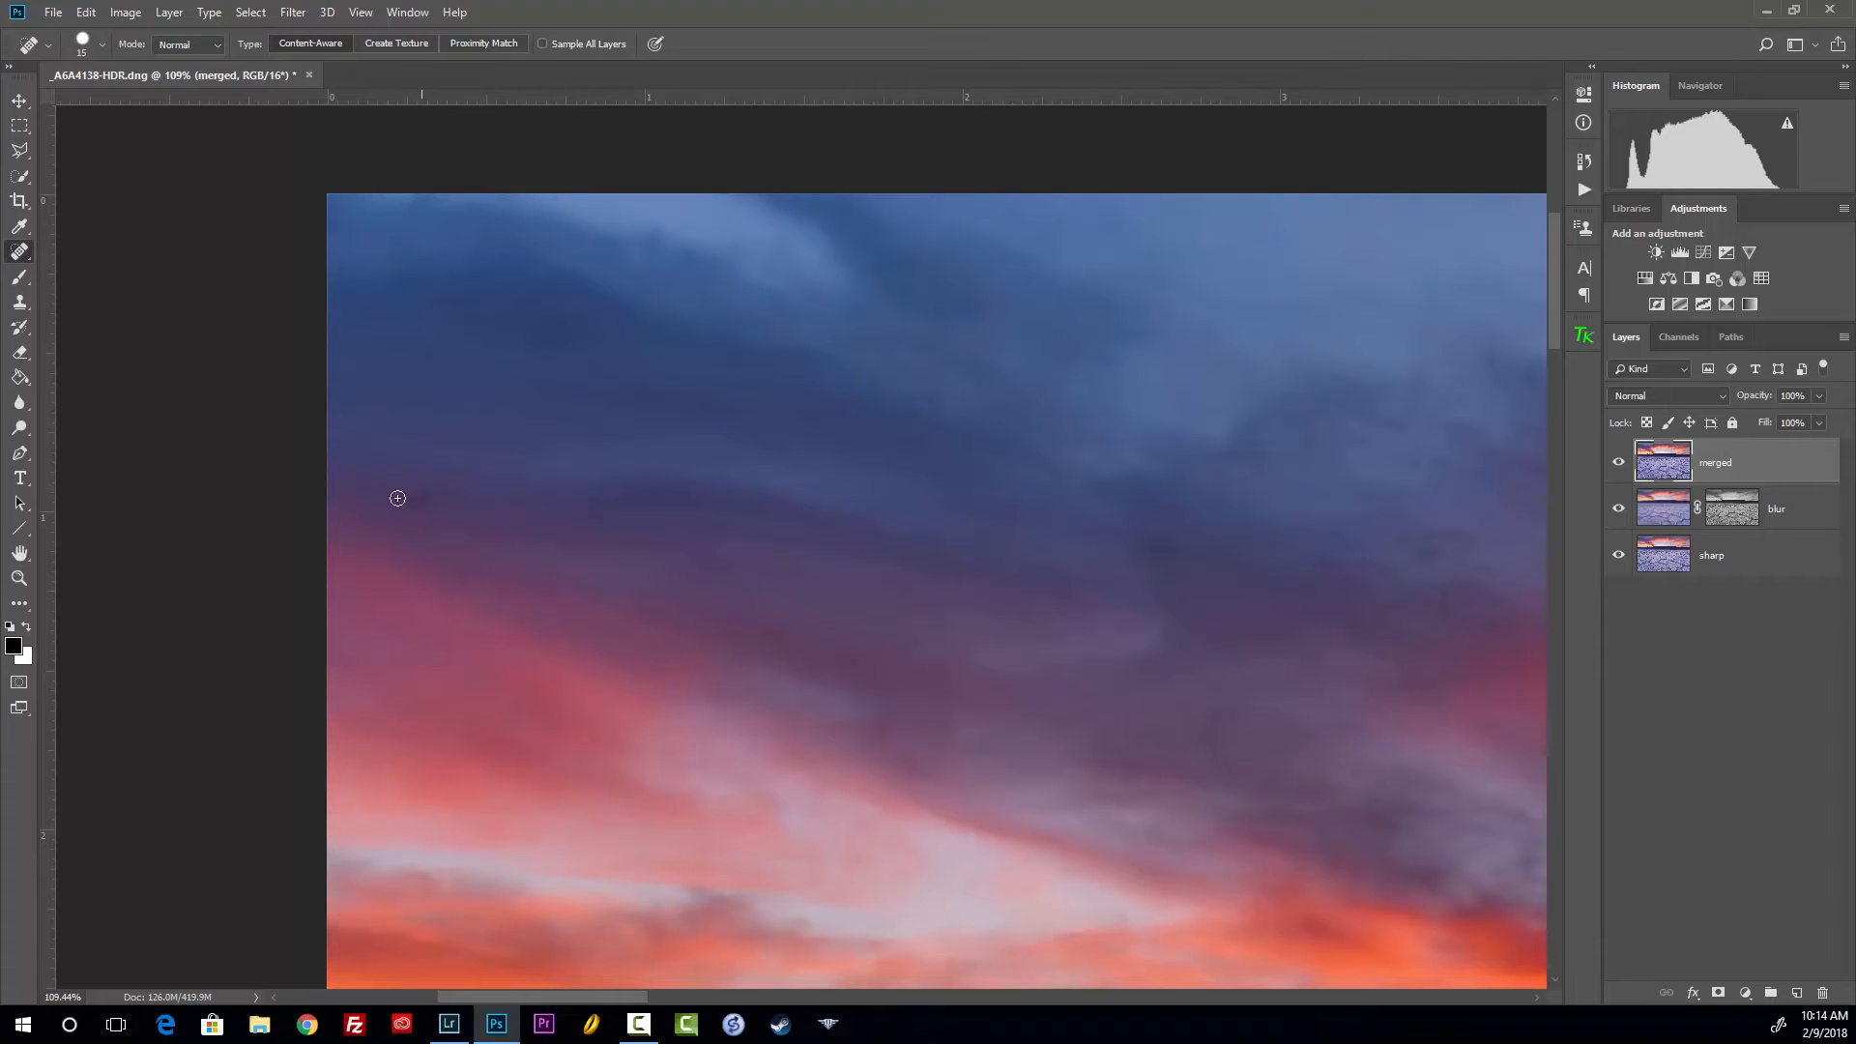
scroll(404, 525, up, 1)
scroll(404, 526, up, 8)
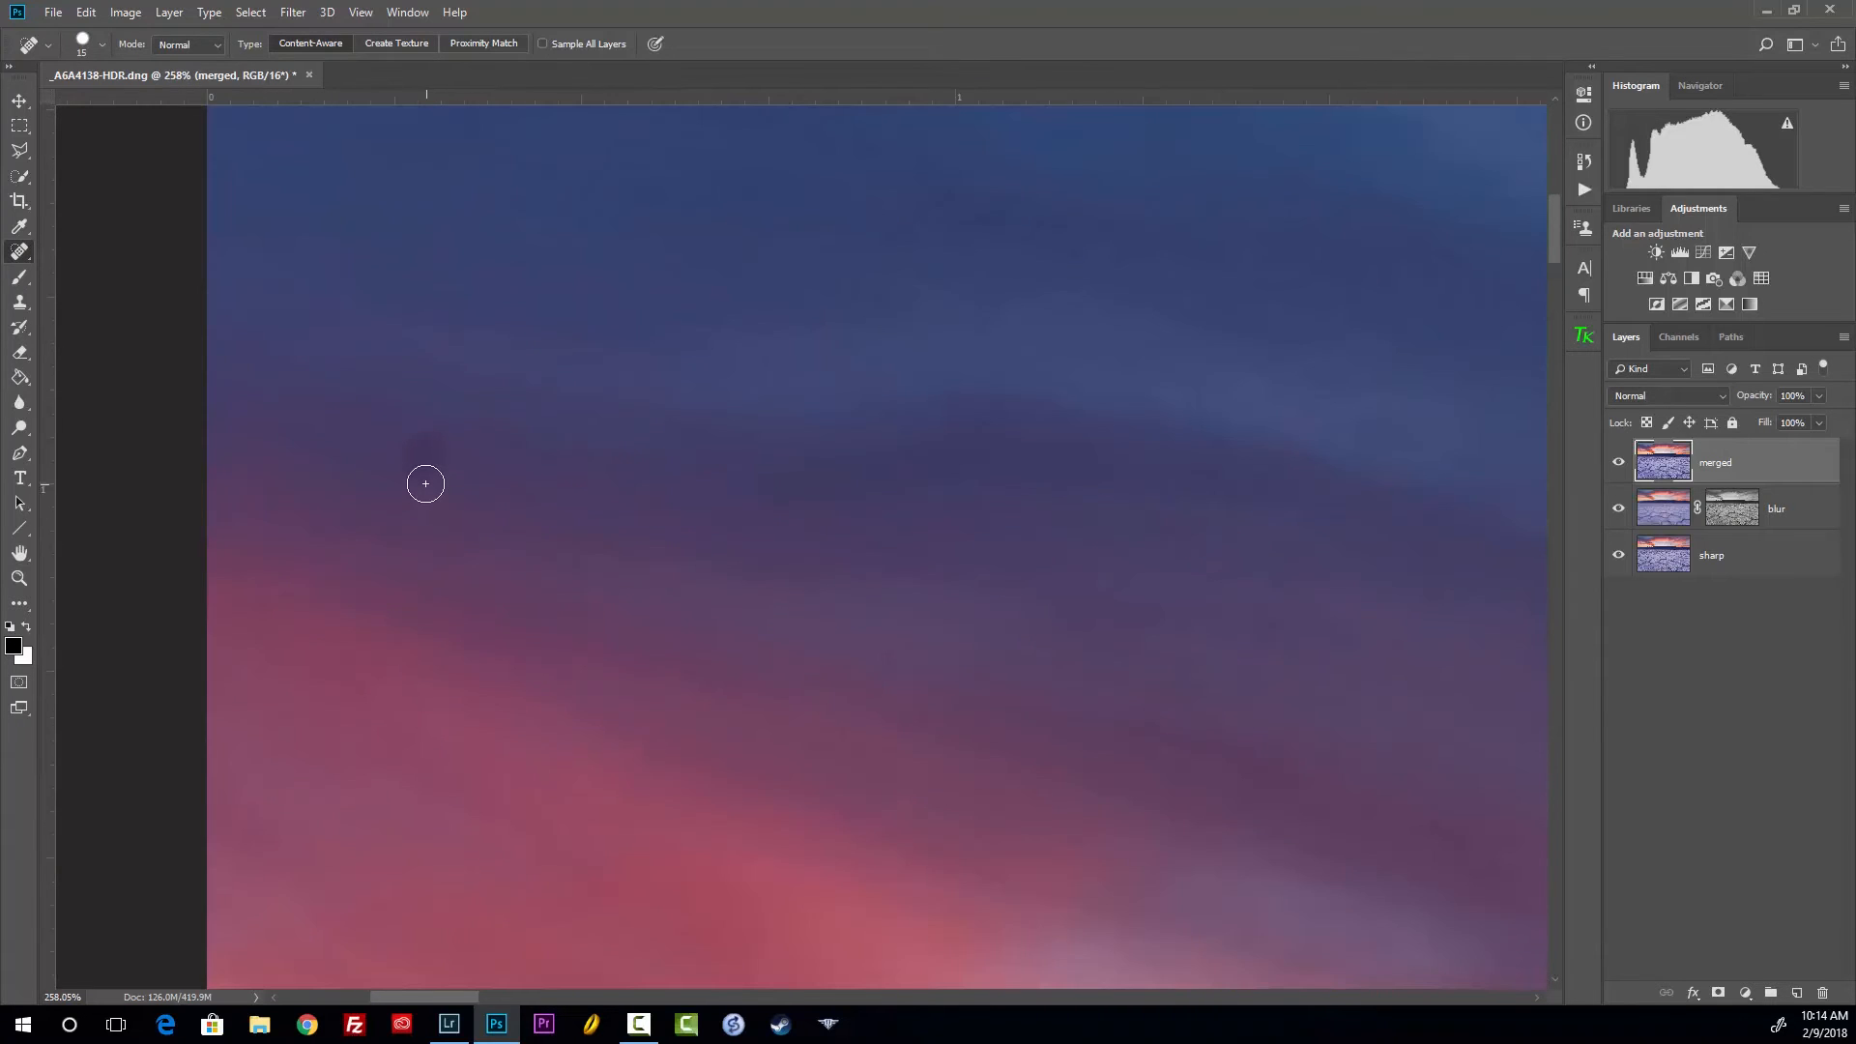
key(bracketright)
key(bracketright)
key(bracketright)
key(bracketright)
key(bracketright)
click(420, 464)
scroll(573, 523, down, 10)
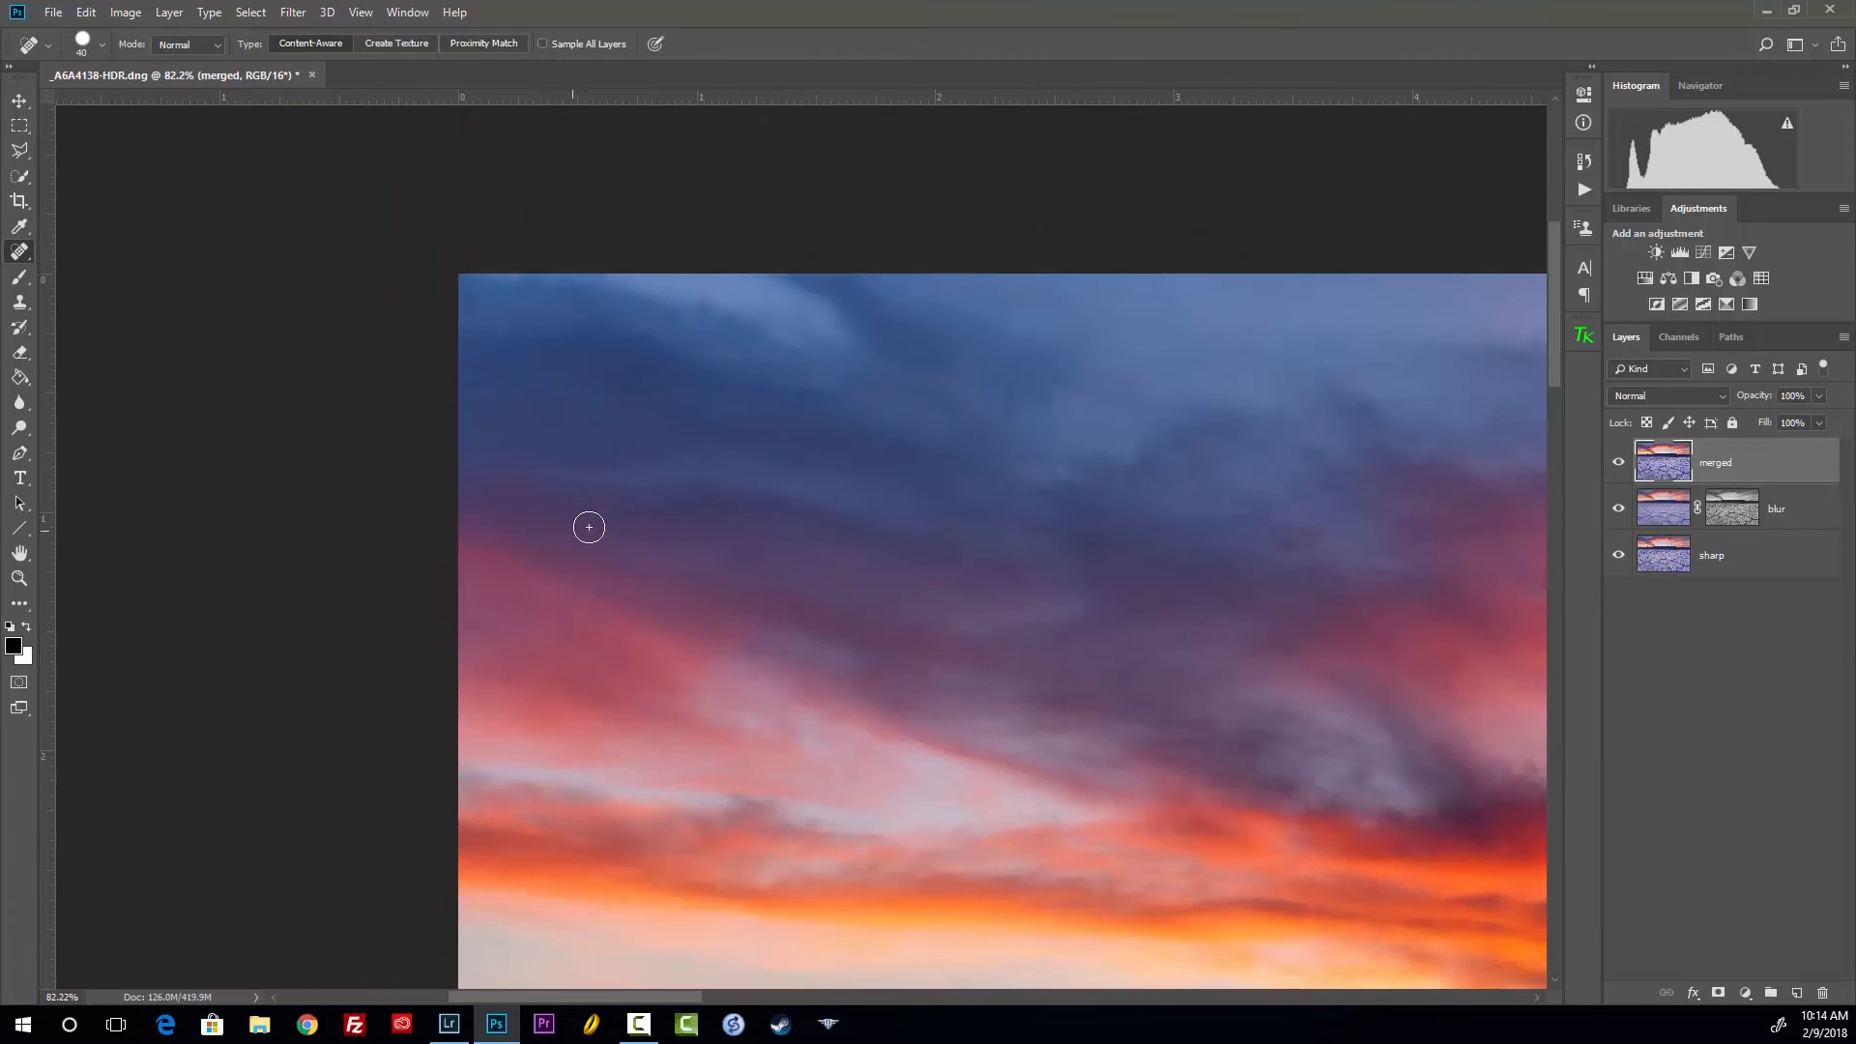
Inspect the sky of the merged layer from the left edge to the right edge for dust spots at about 100% zoom
scroll(810, 604, up, 1)
drag(801, 751, 814, 336)
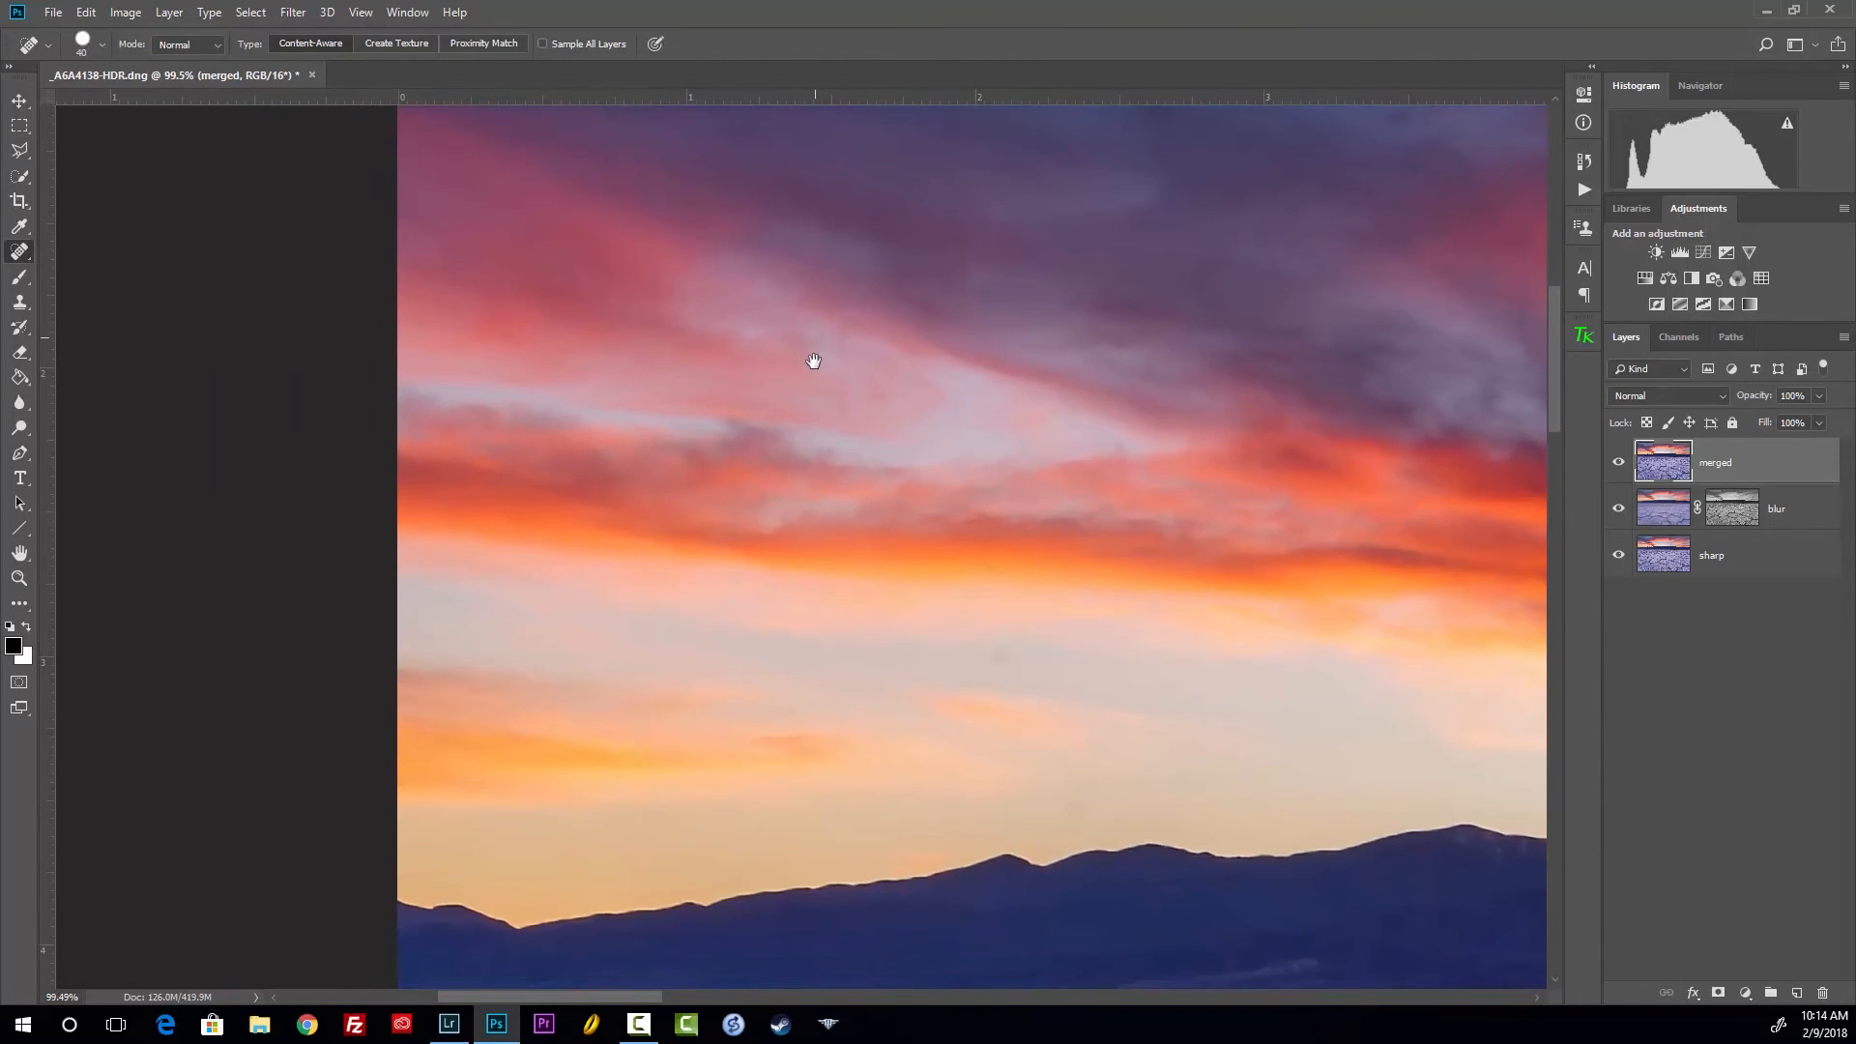
mouse_move(839, 516)
mouse_down()
mouse_move(799, 365)
mouse_move(608, 456)
mouse_move(481, 625)
mouse_move(502, 605)
mouse_up()
drag(869, 517, 723, 764)
drag(854, 560, 509, 502)
drag(844, 654, 521, 642)
drag(921, 568, 461, 810)
mouse_move(803, 635)
mouse_down()
mouse_move(724, 525)
mouse_move(551, 567)
mouse_up()
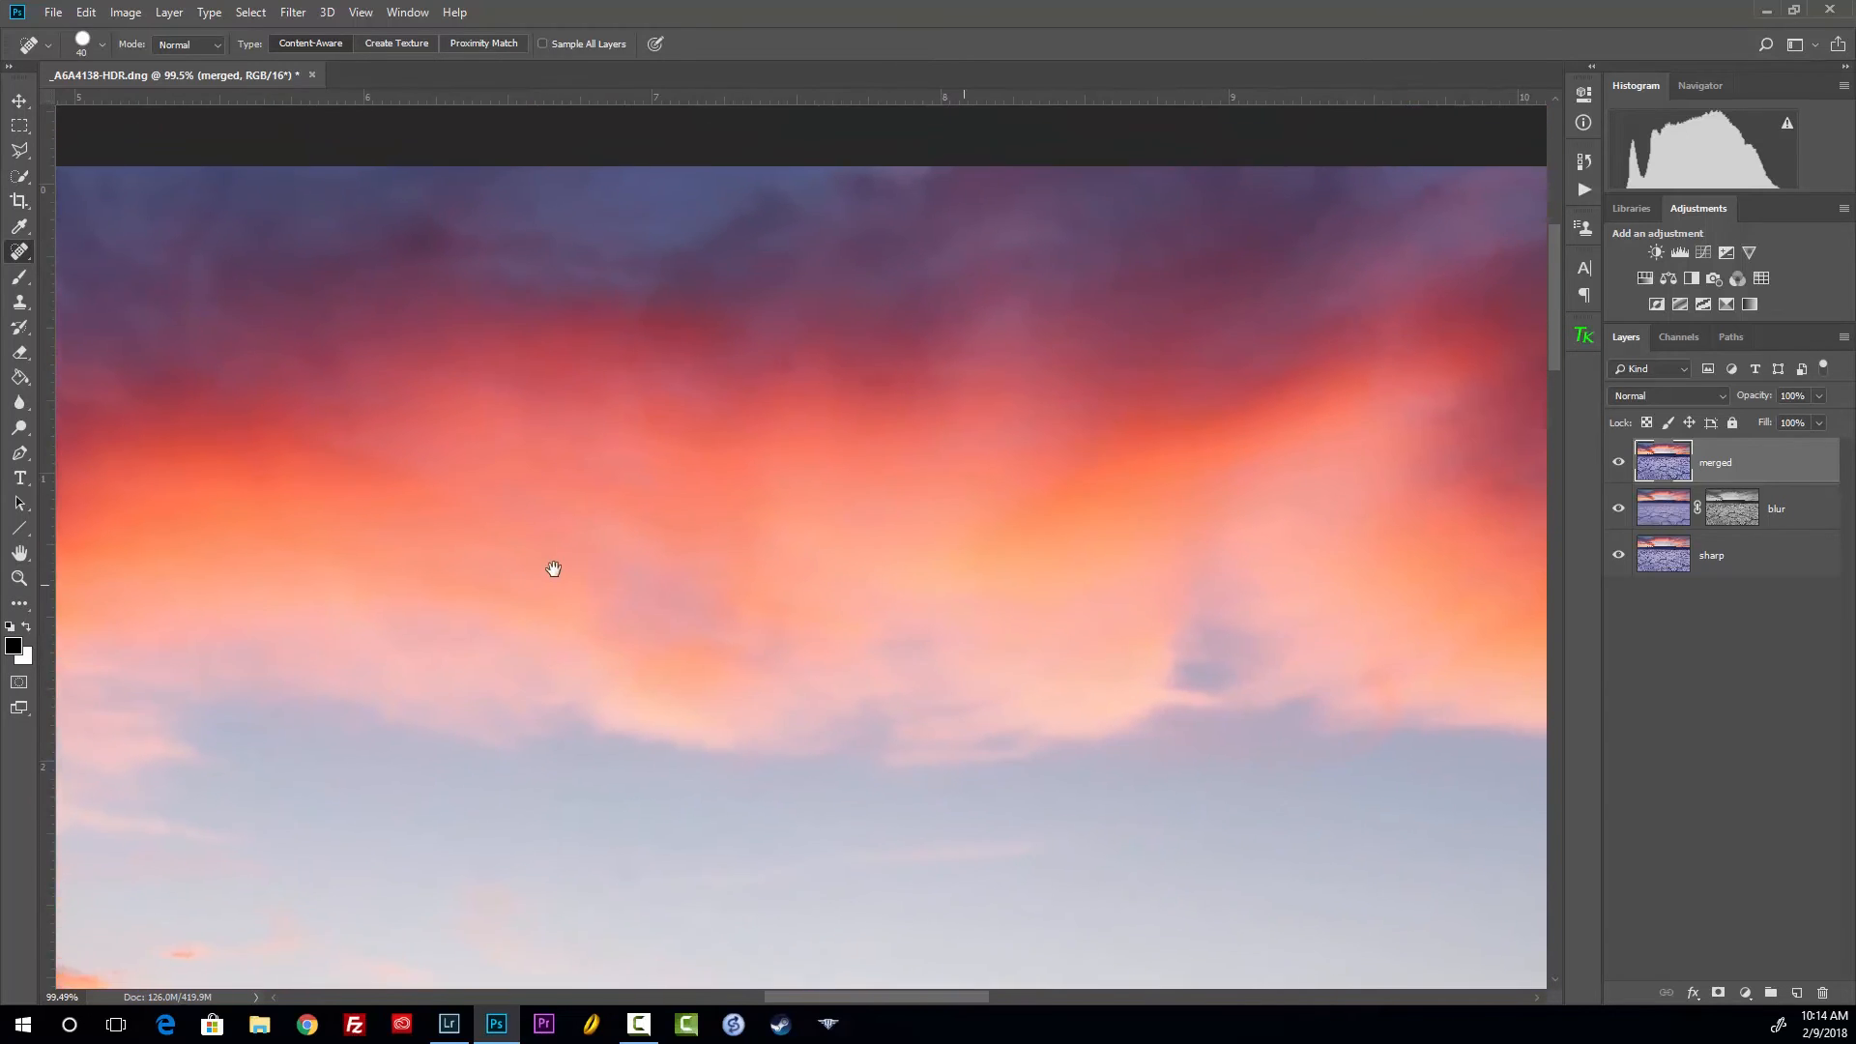
drag(998, 475, 665, 472)
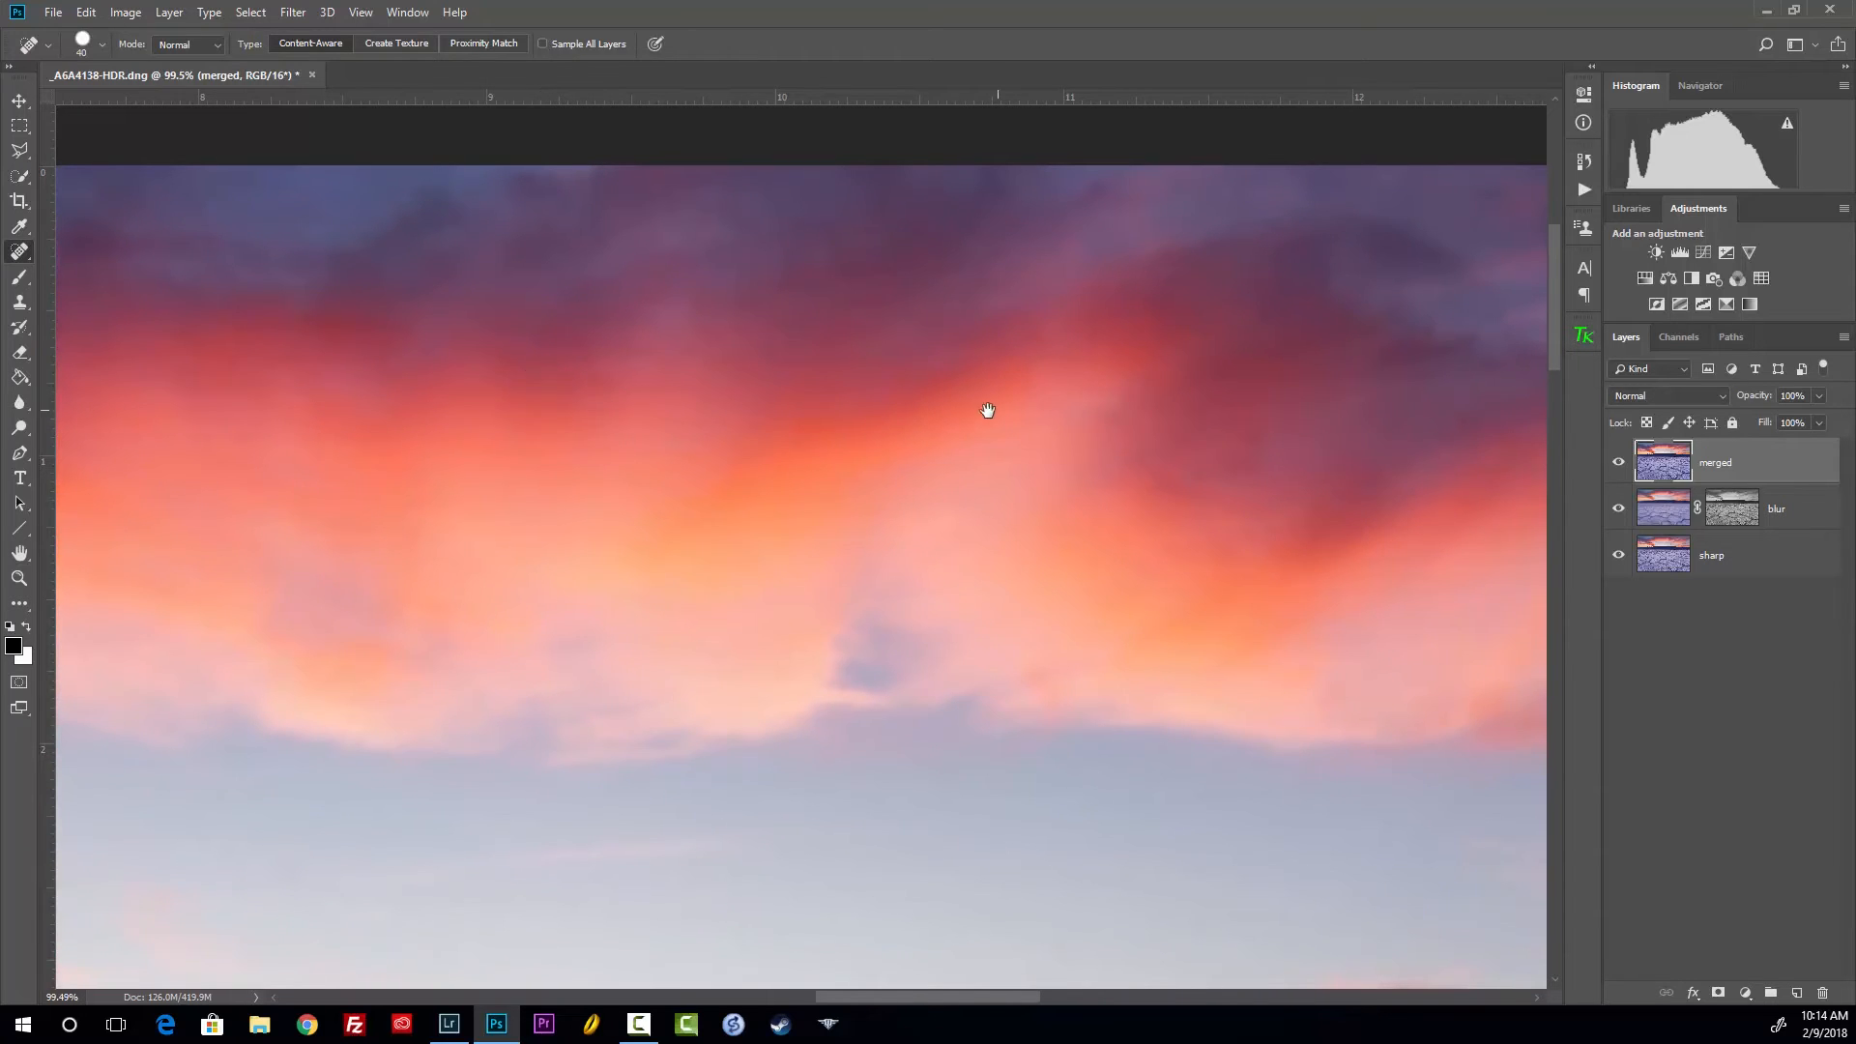
drag(995, 409, 576, 422)
drag(947, 461, 483, 422)
drag(955, 382, 674, 404)
drag(1021, 495, 592, 451)
drag(975, 388, 953, 235)
drag(869, 514, 696, 290)
Check the lower sky, the mountain range and the salt flat foreground for remaining blemishes at about 100% zoom
drag(597, 436, 883, 449)
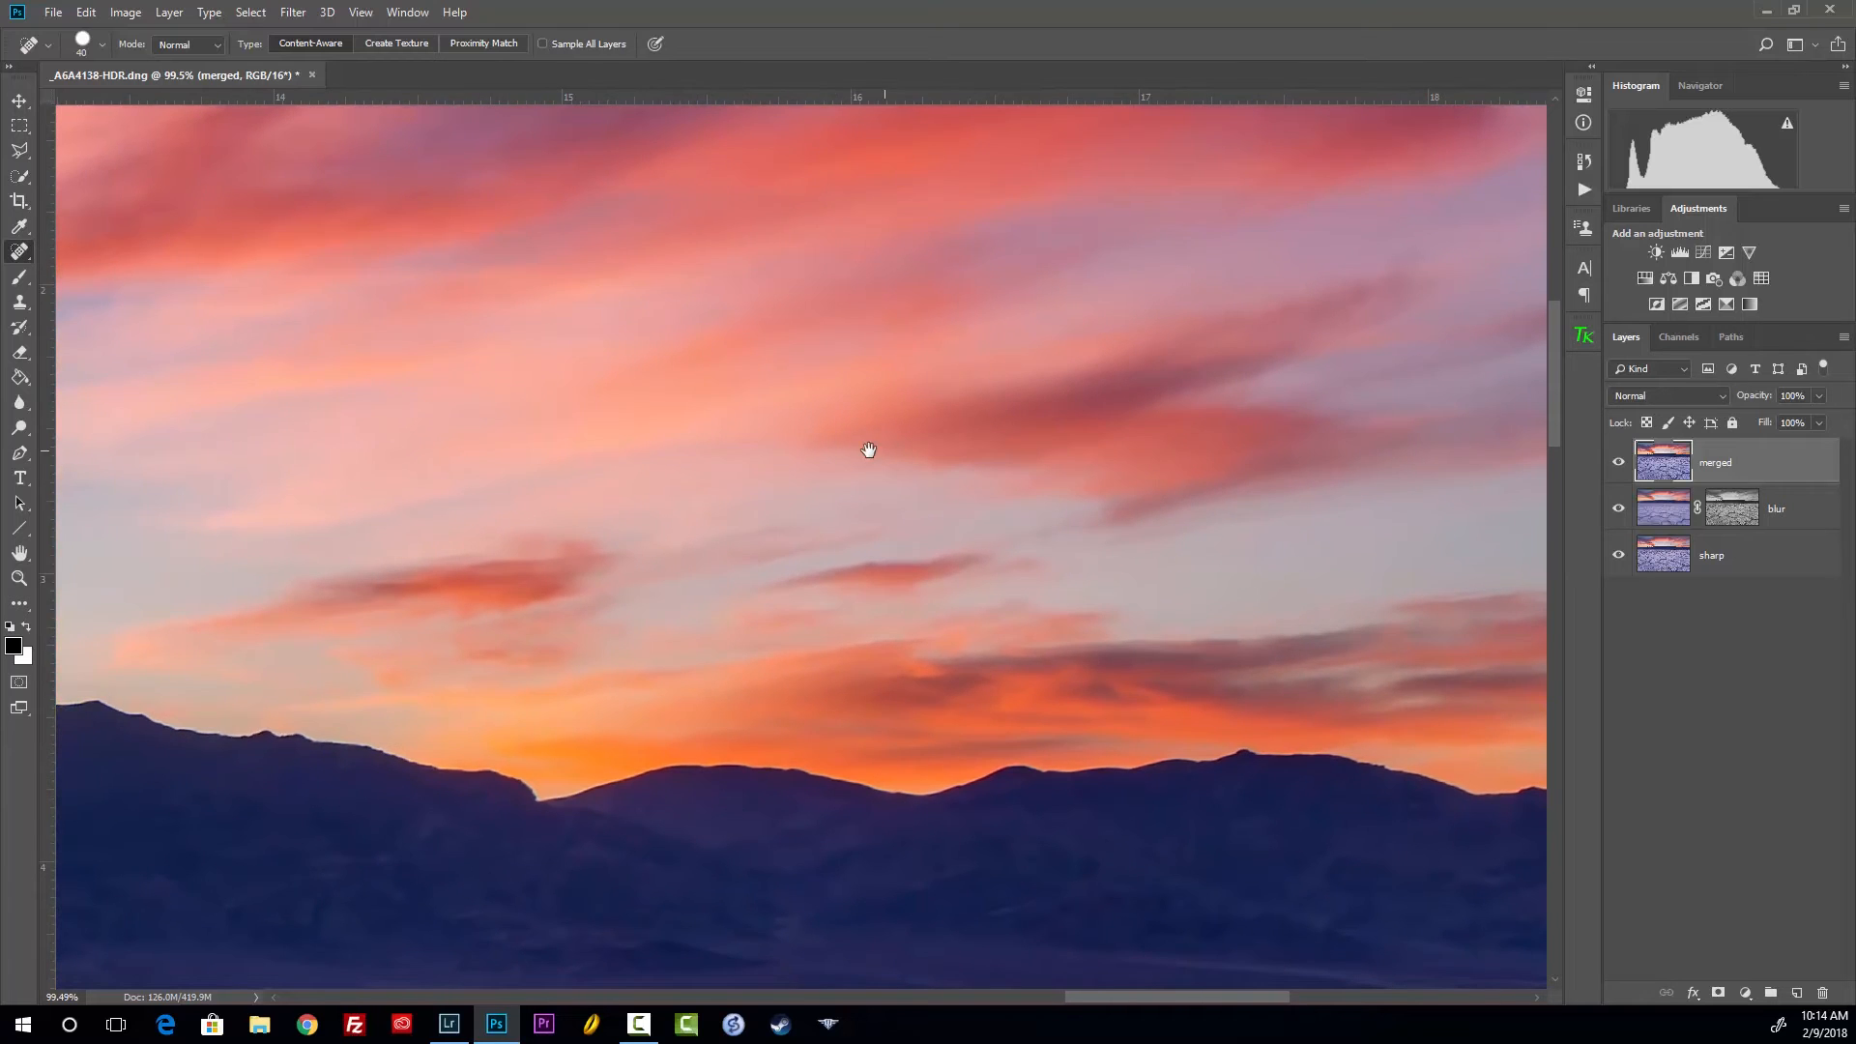
drag(621, 502, 1102, 526)
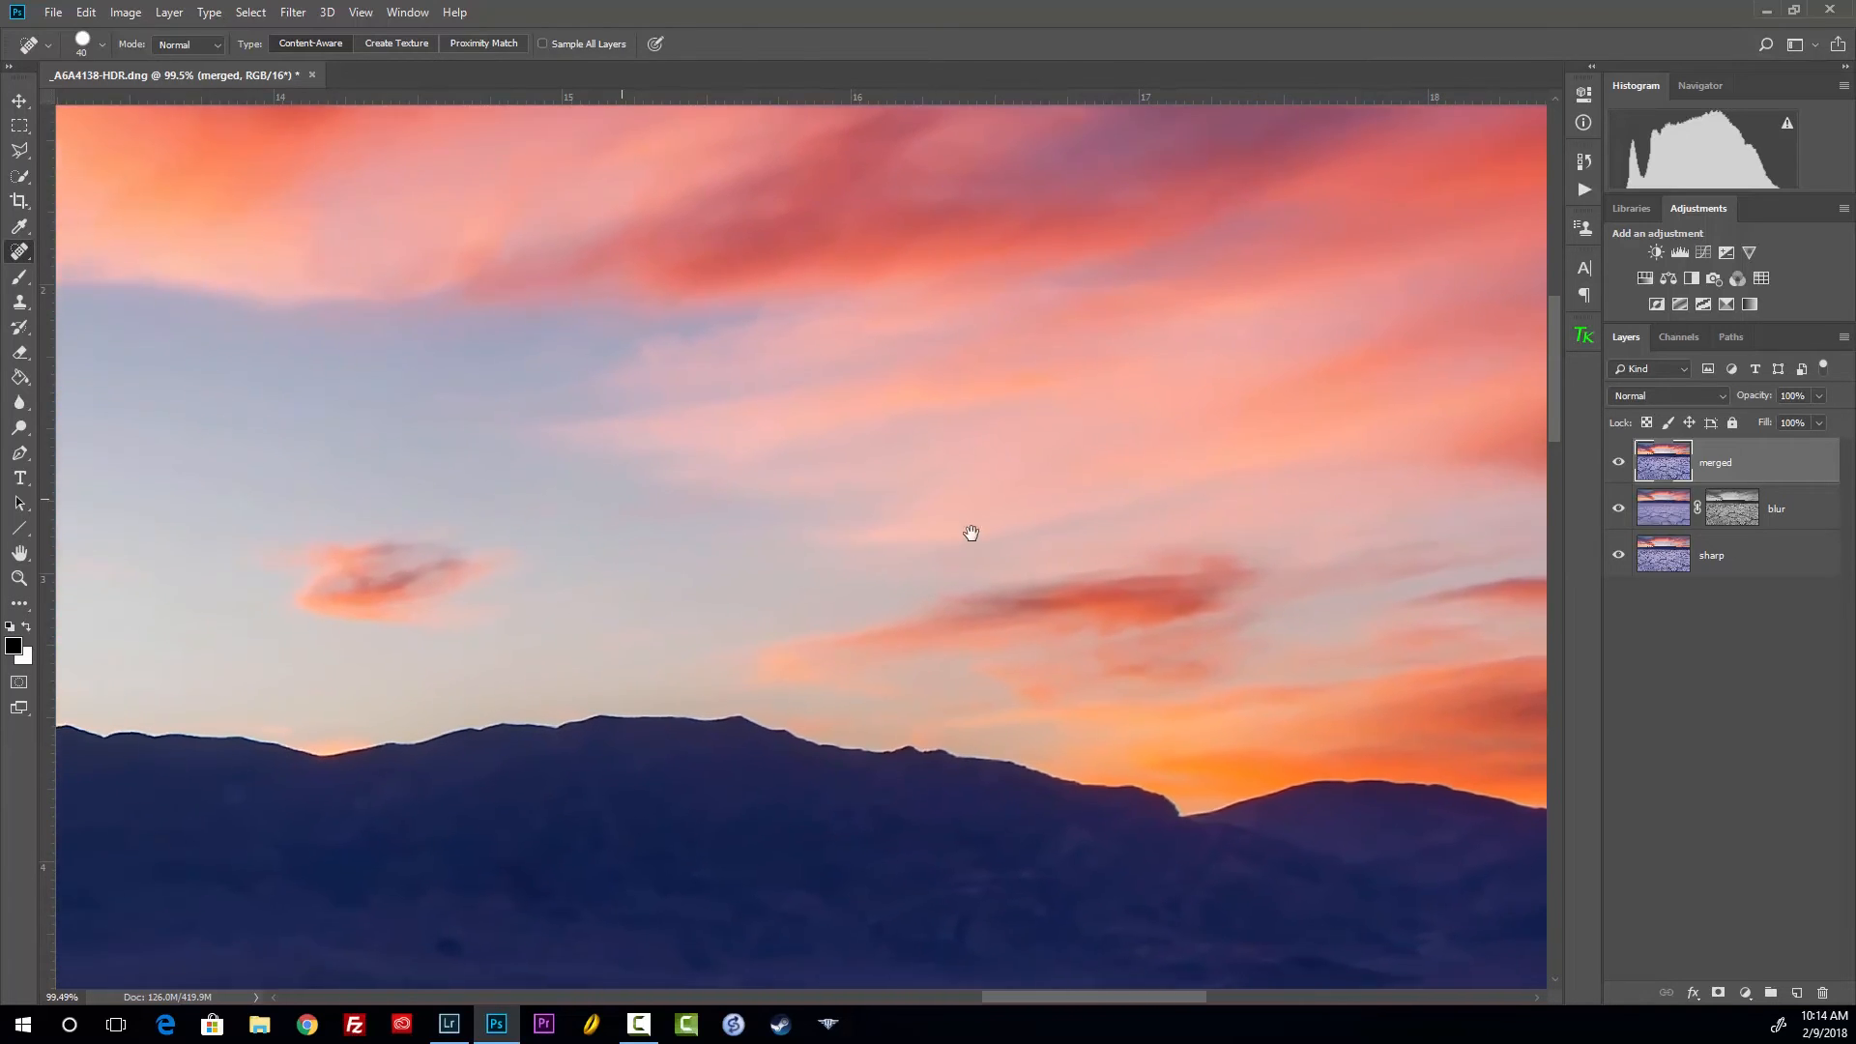
drag(638, 528, 1164, 533)
mouse_move(540, 577)
mouse_down()
mouse_move(1353, 425)
mouse_move(928, 531)
mouse_move(1134, 484)
mouse_up()
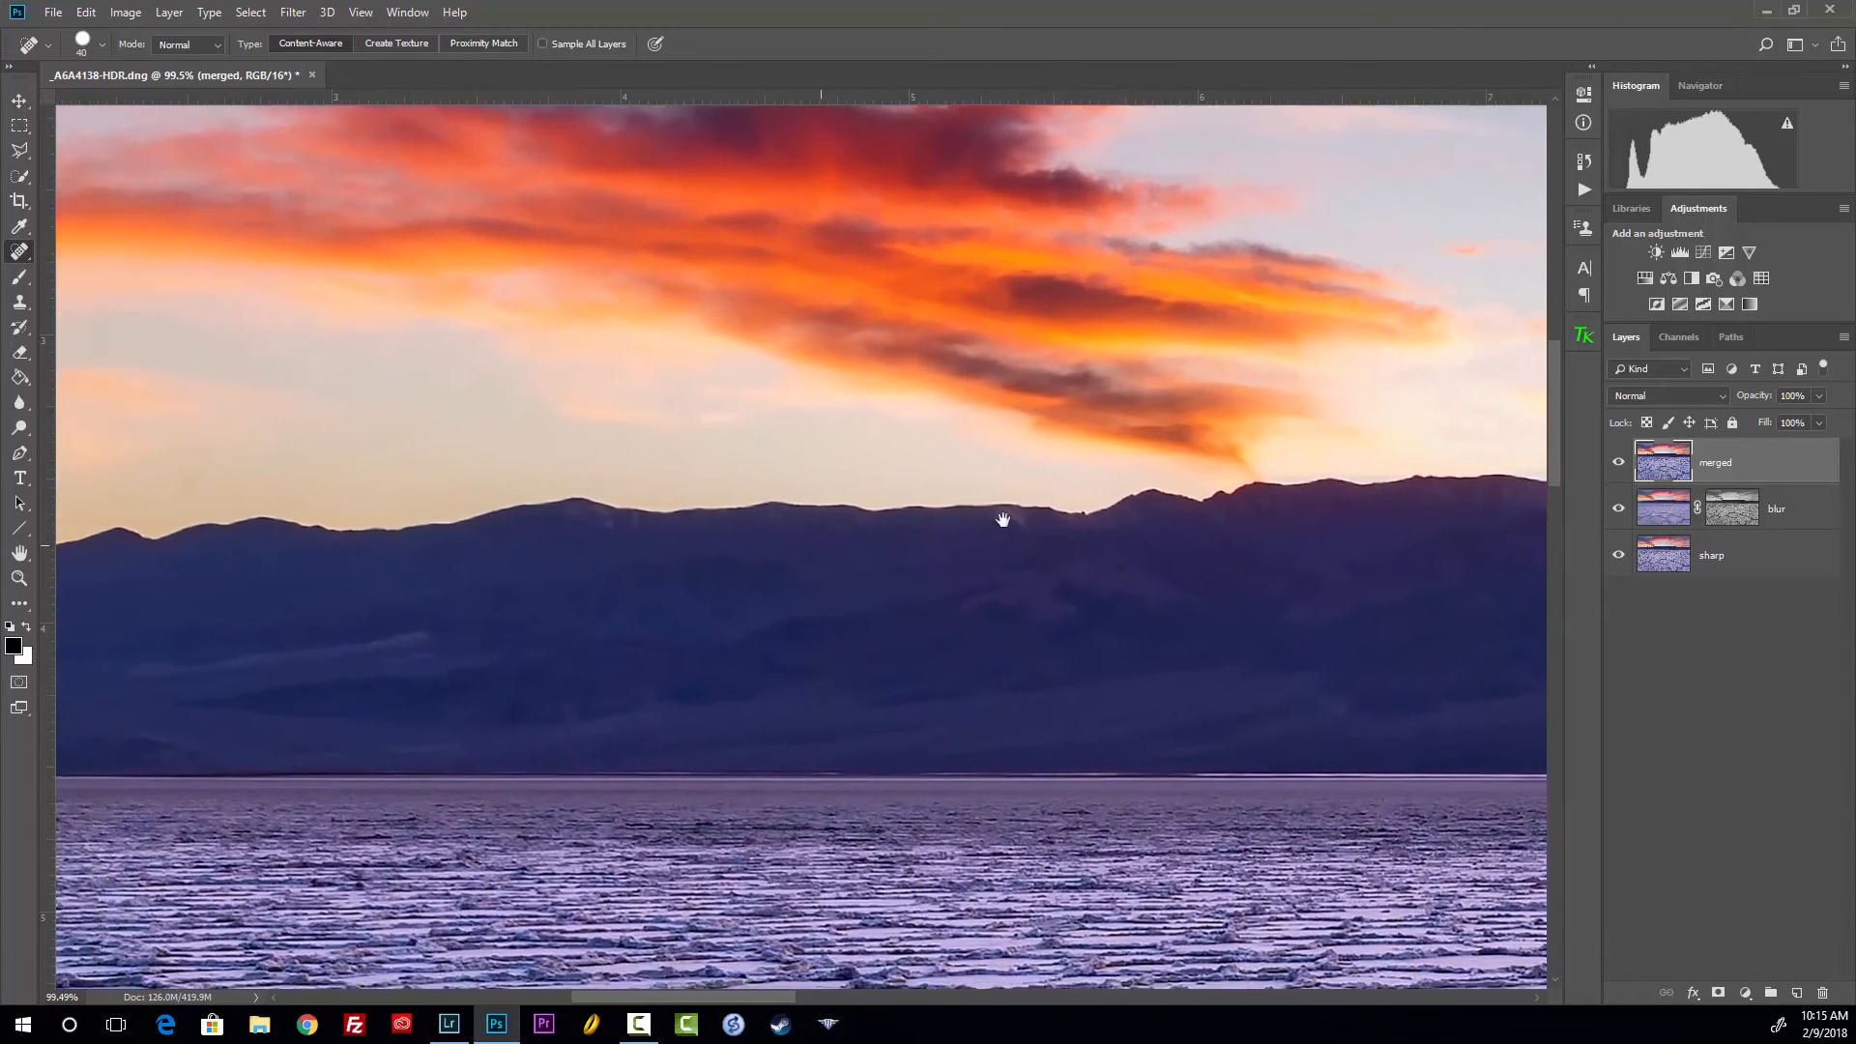
drag(1003, 520, 1243, 489)
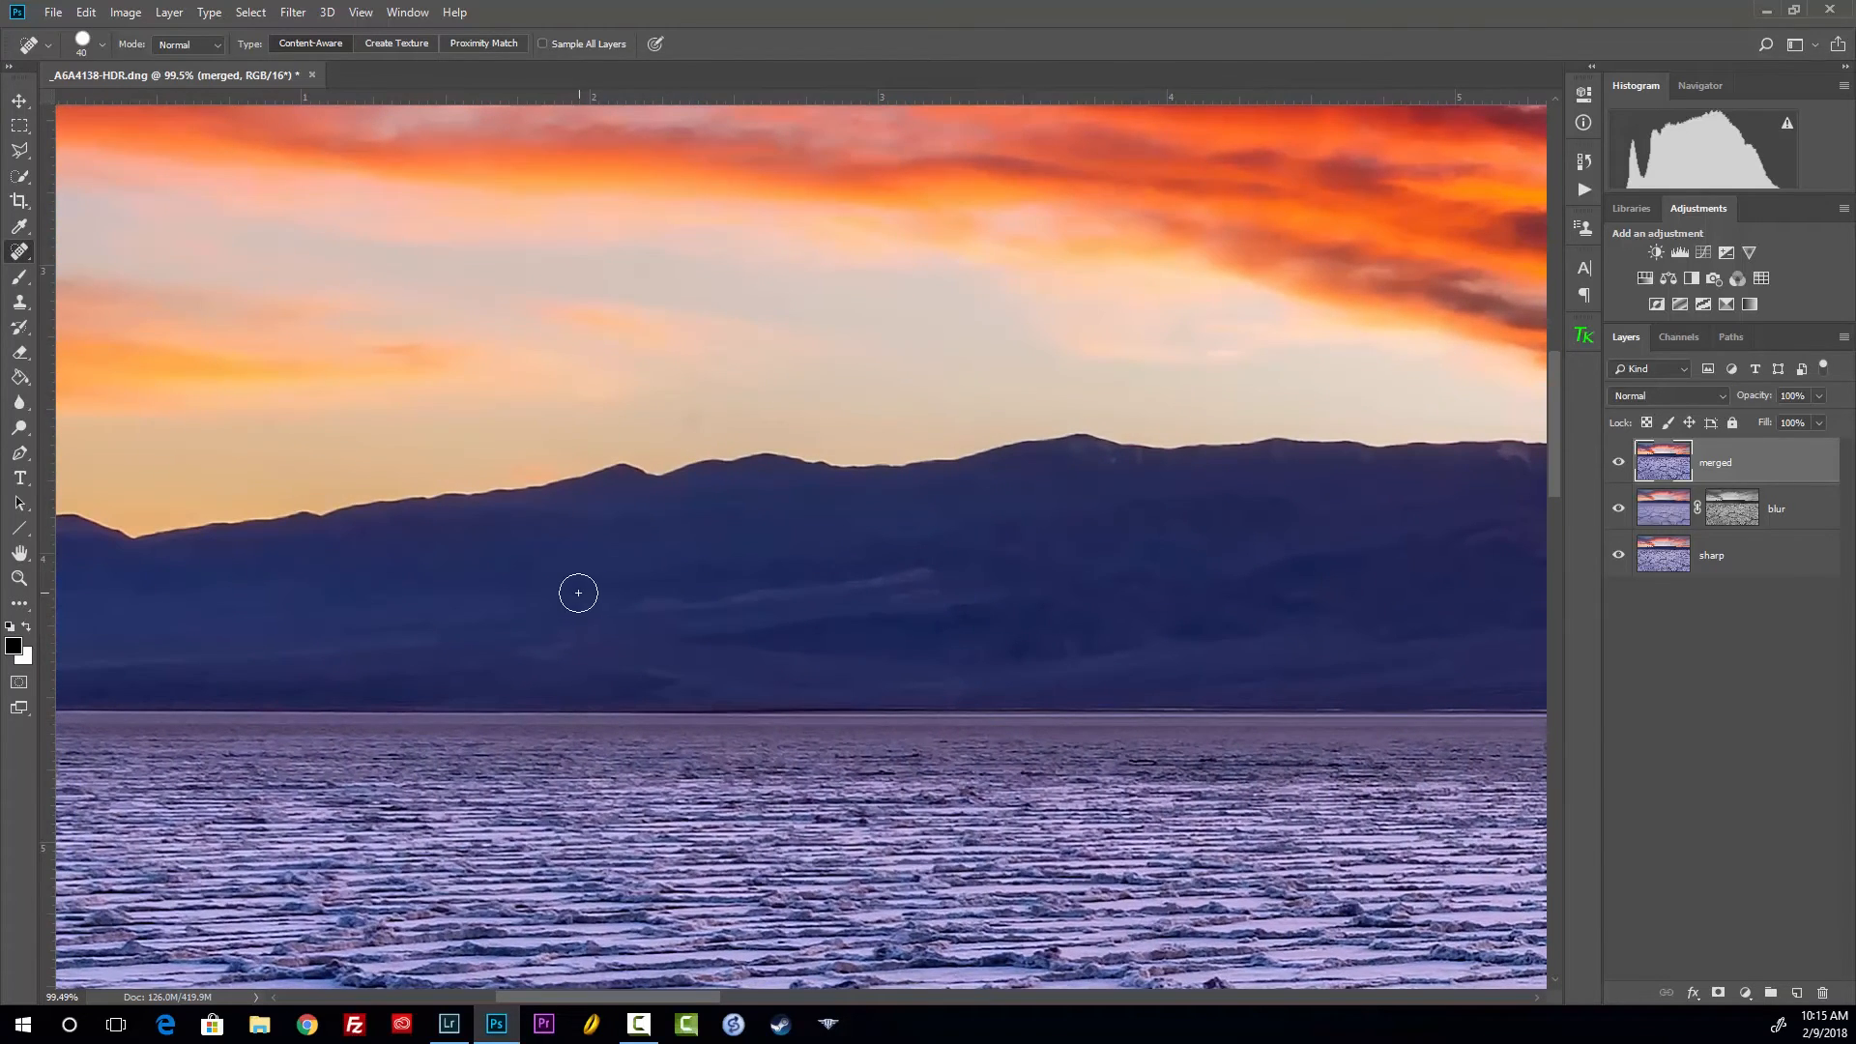
drag(726, 582, 493, 561)
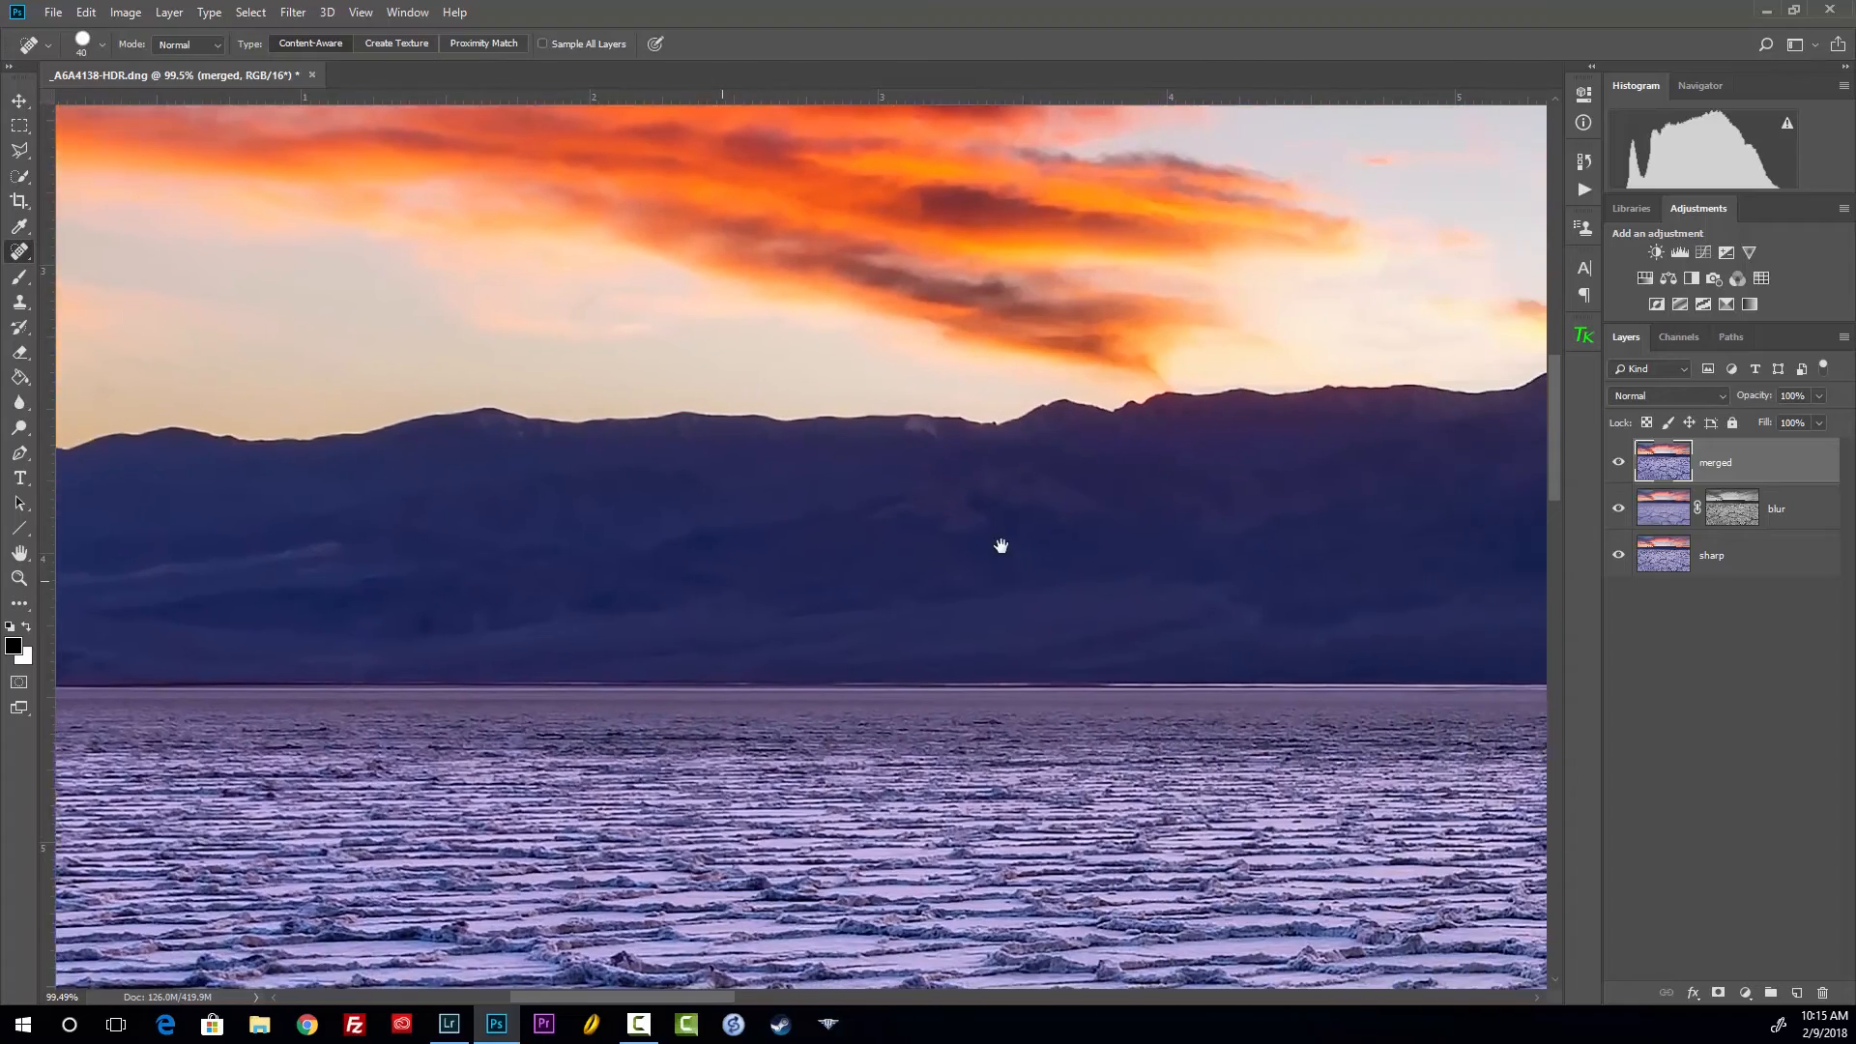
drag(1005, 544, 364, 555)
drag(1006, 551, 465, 533)
drag(850, 513, 317, 502)
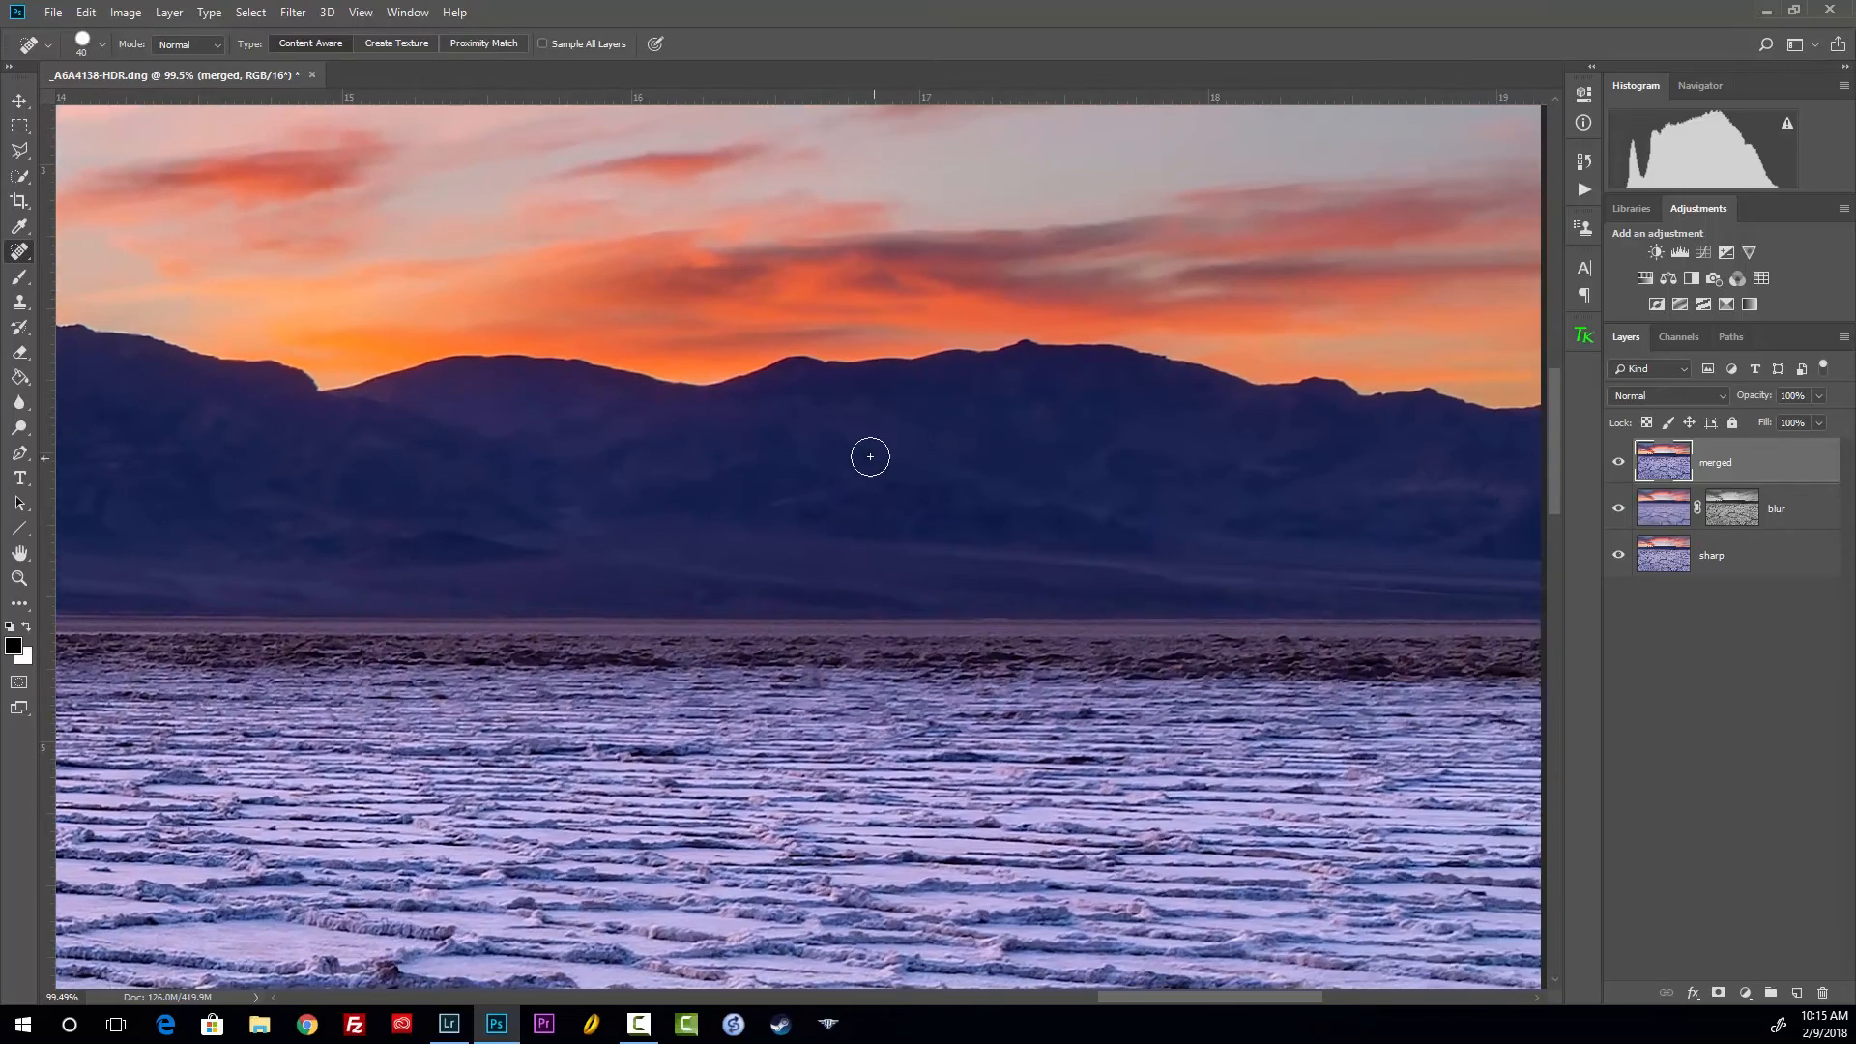
drag(1180, 501, 1015, 315)
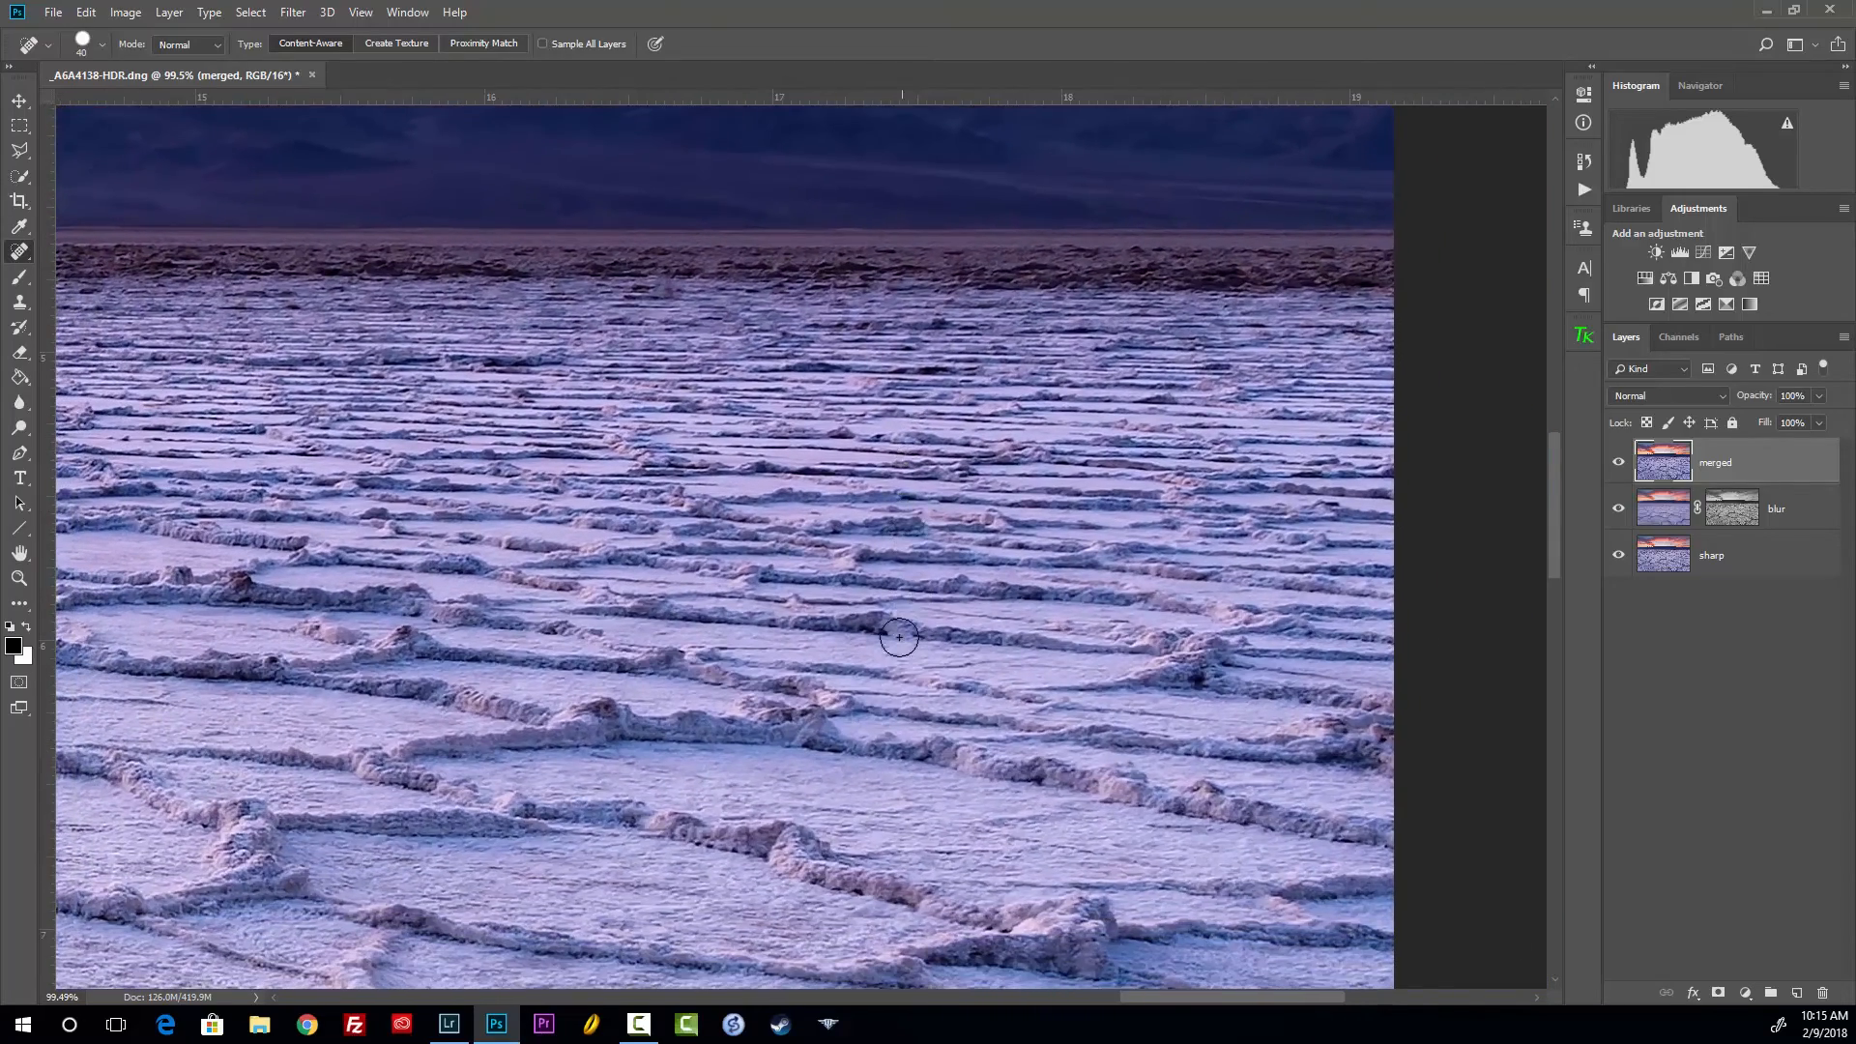
drag(895, 634, 1085, 365)
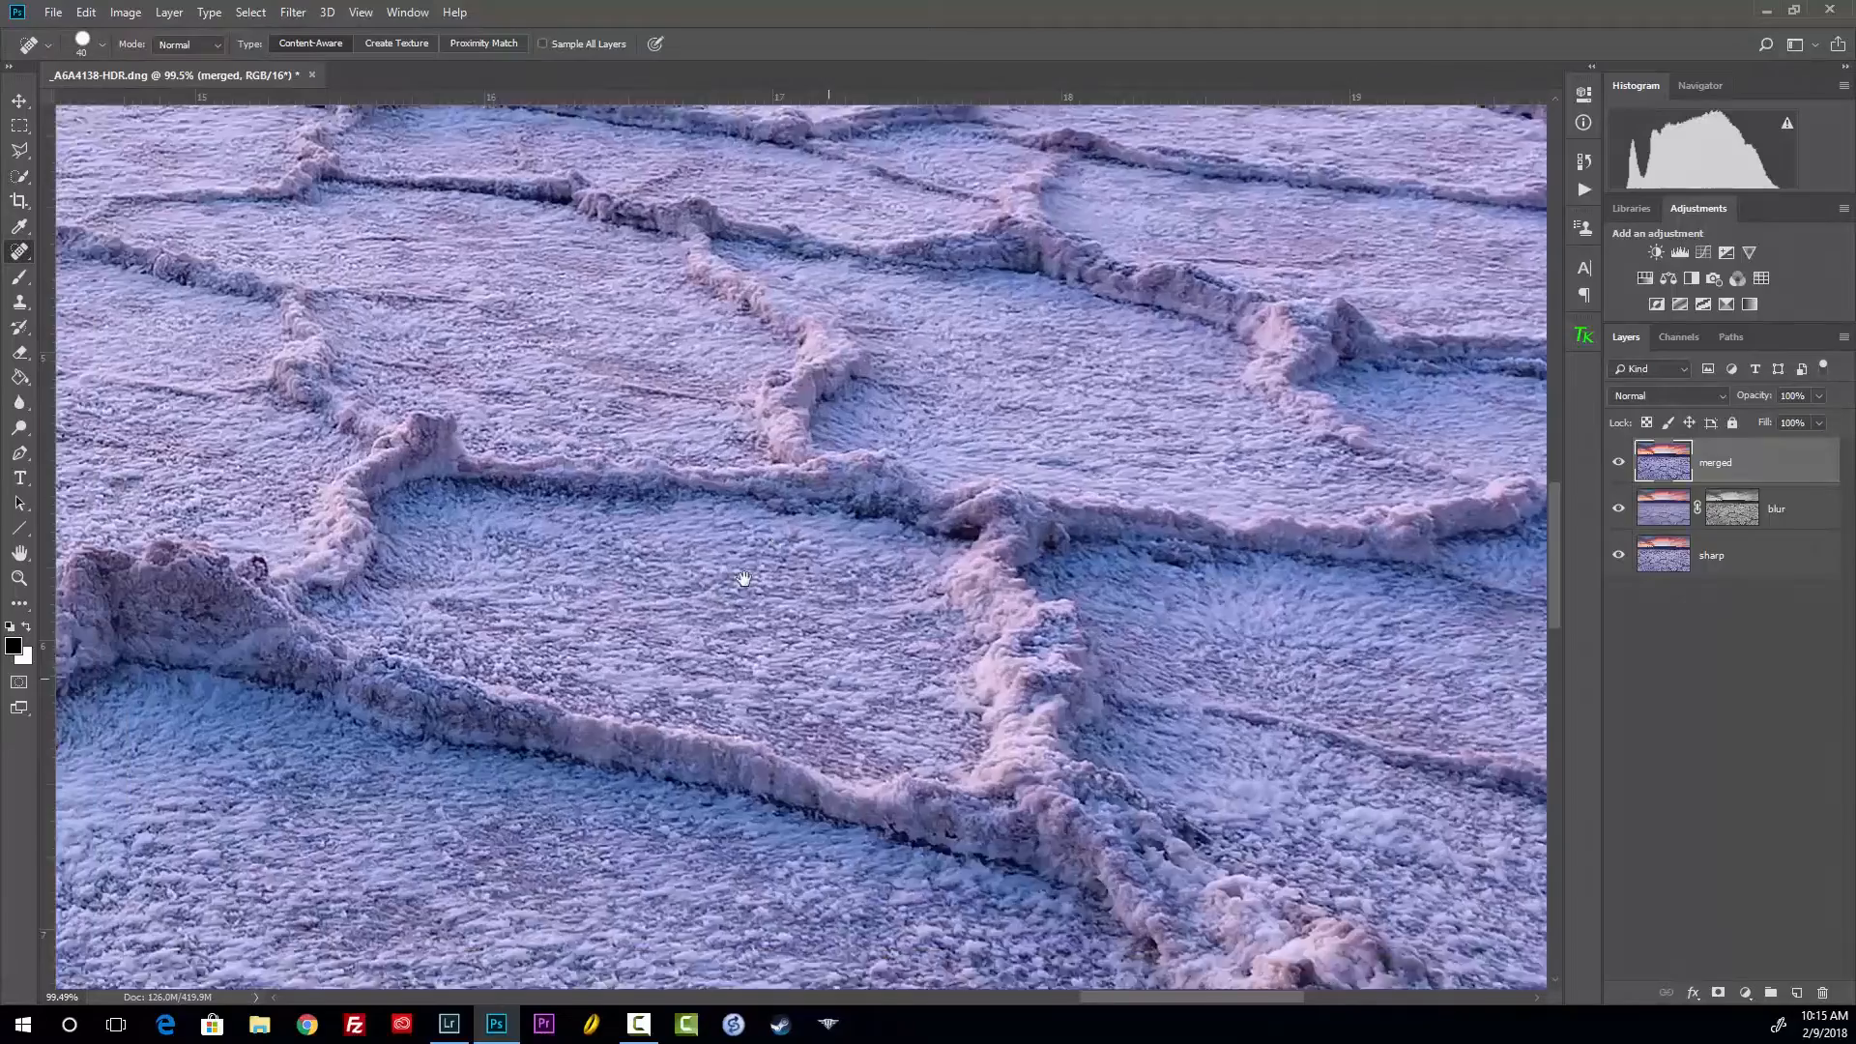
scroll(1095, 451, down, 16)
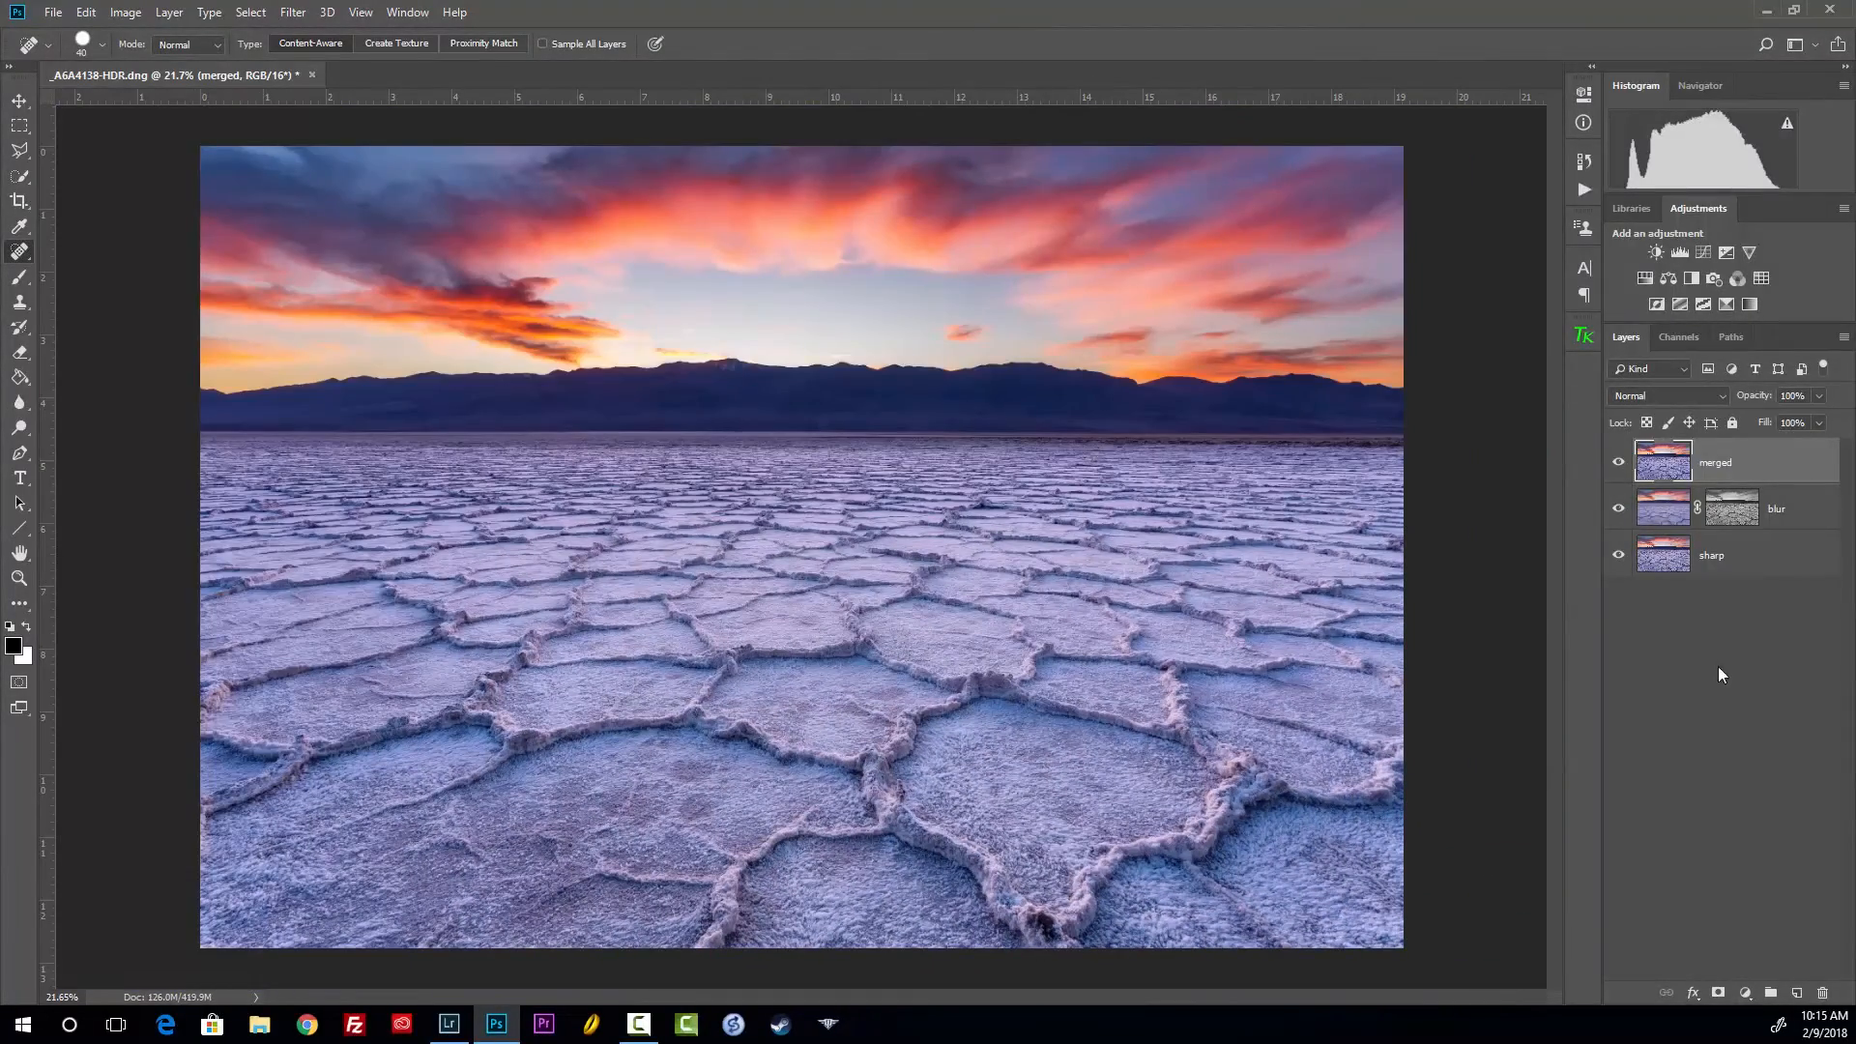
Deselect the layers, close the edited HDR document with its changes saved, and switch to Lightroom
click(1719, 668)
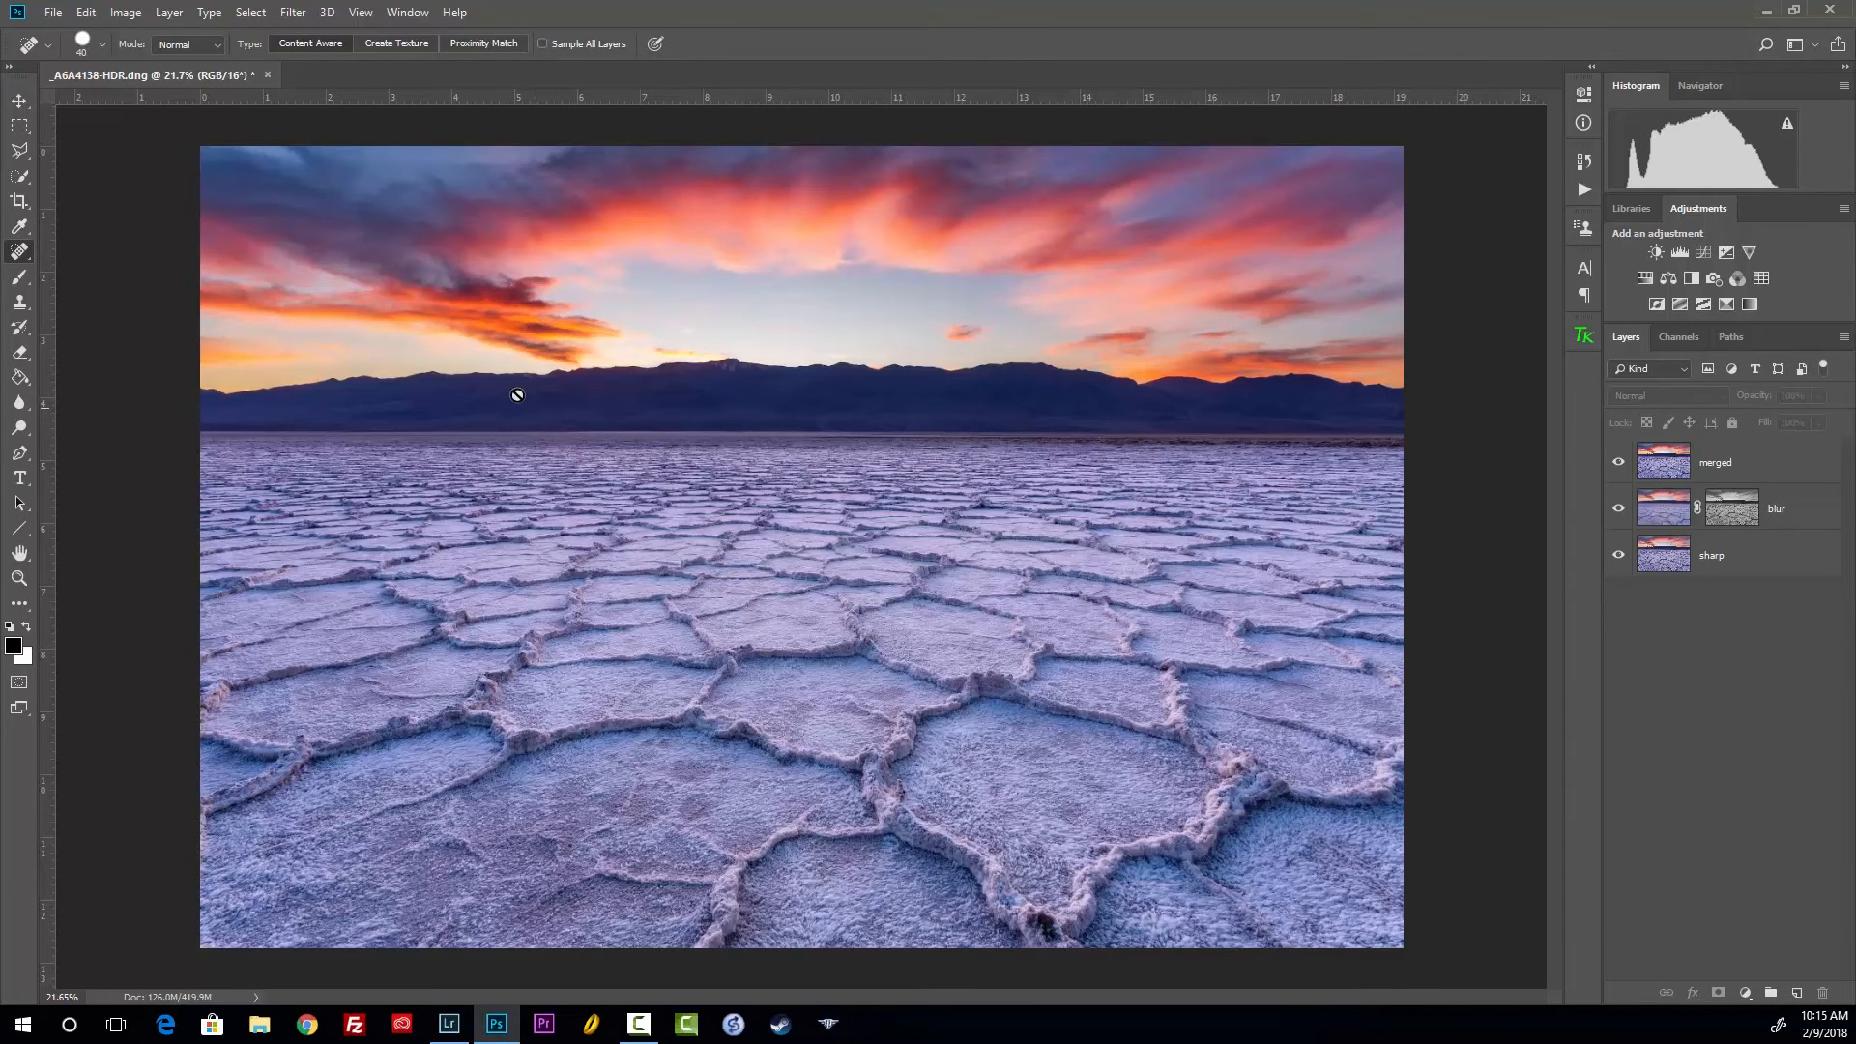
click(268, 78)
click(831, 381)
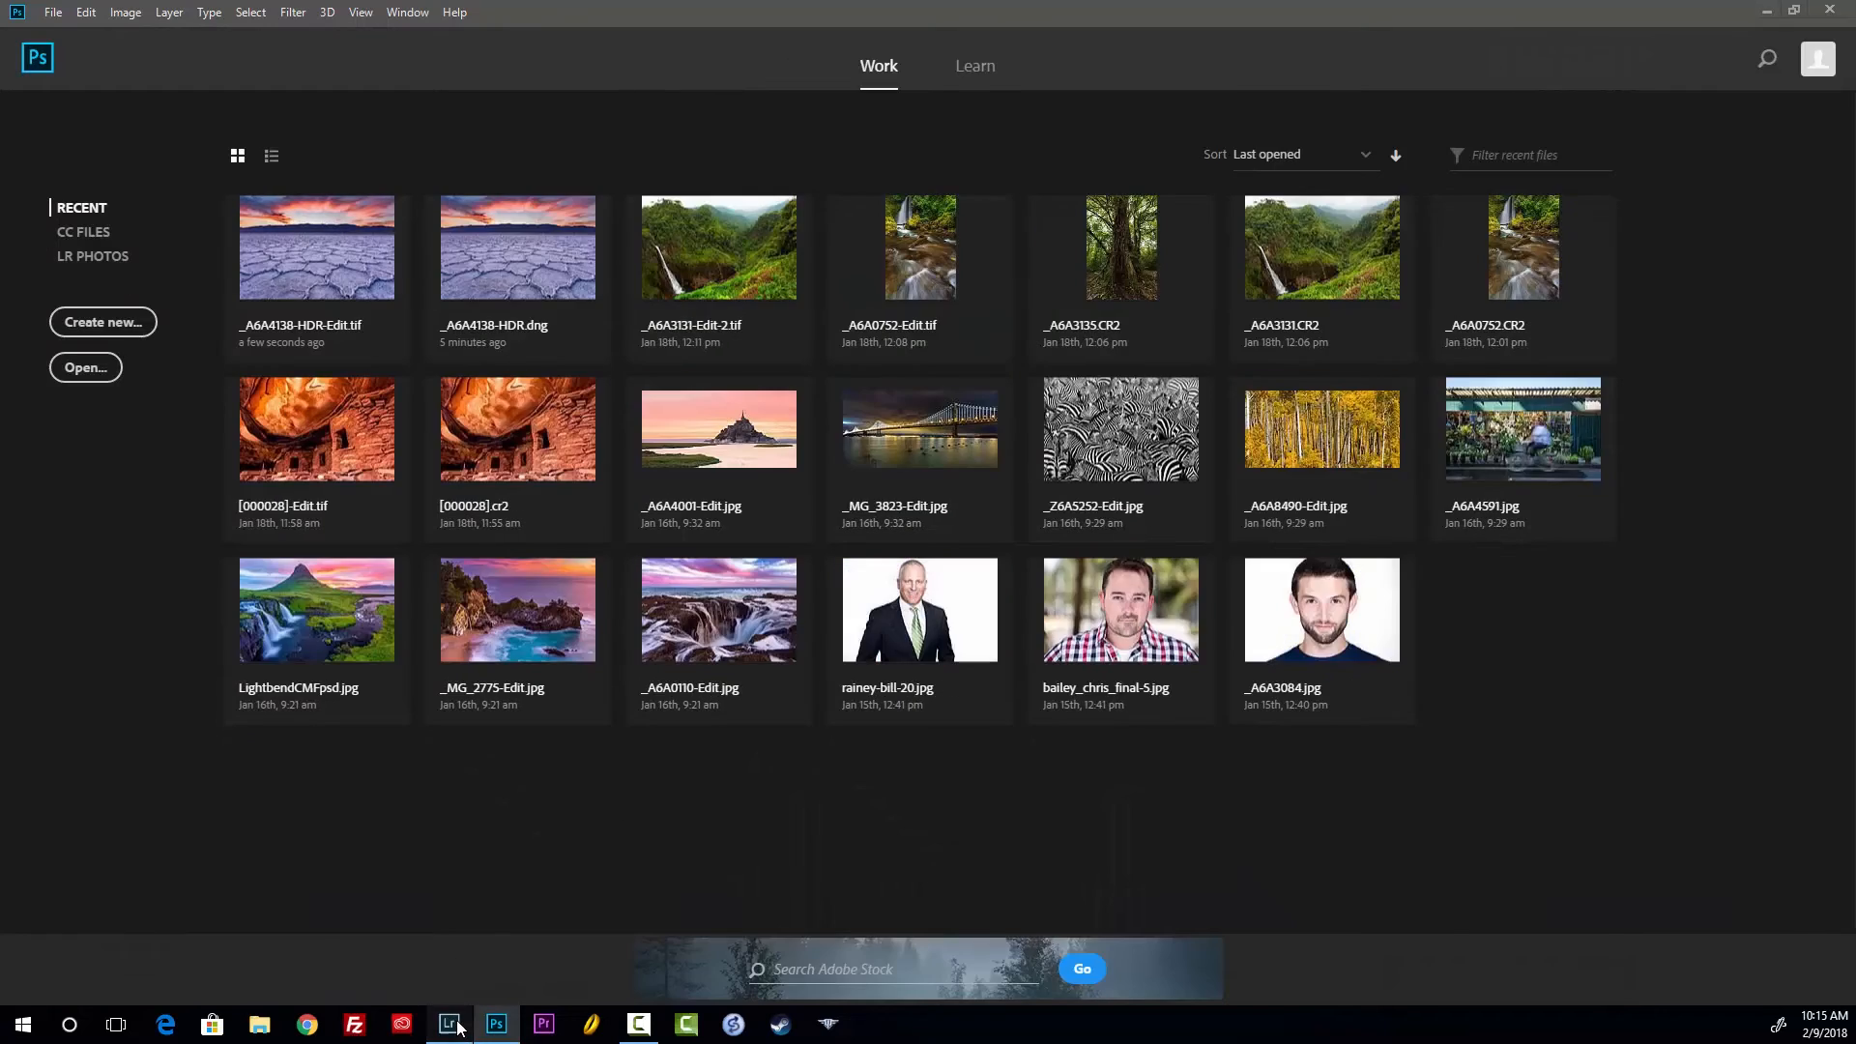
click(448, 1023)
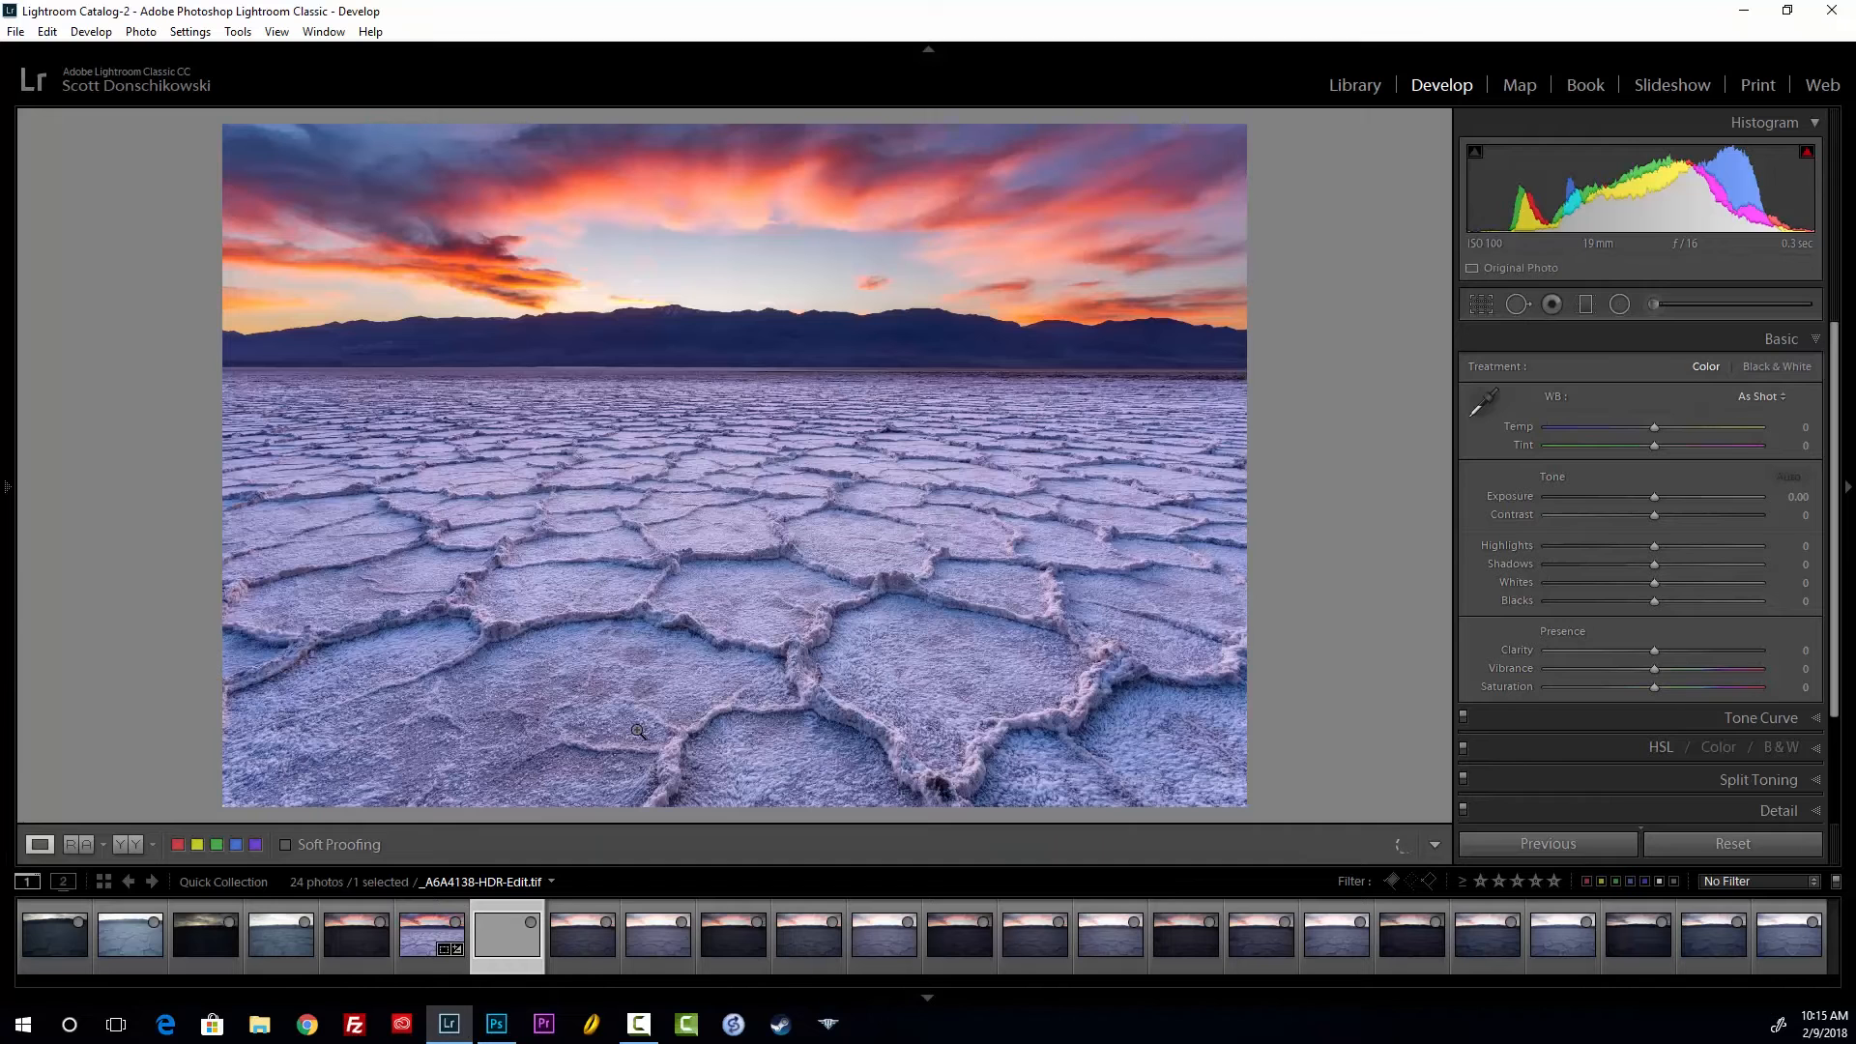
Compare _A6A4138-HDR.dng with _A6A4138-HDR-Edit.tif at full view in the Library
key(g)
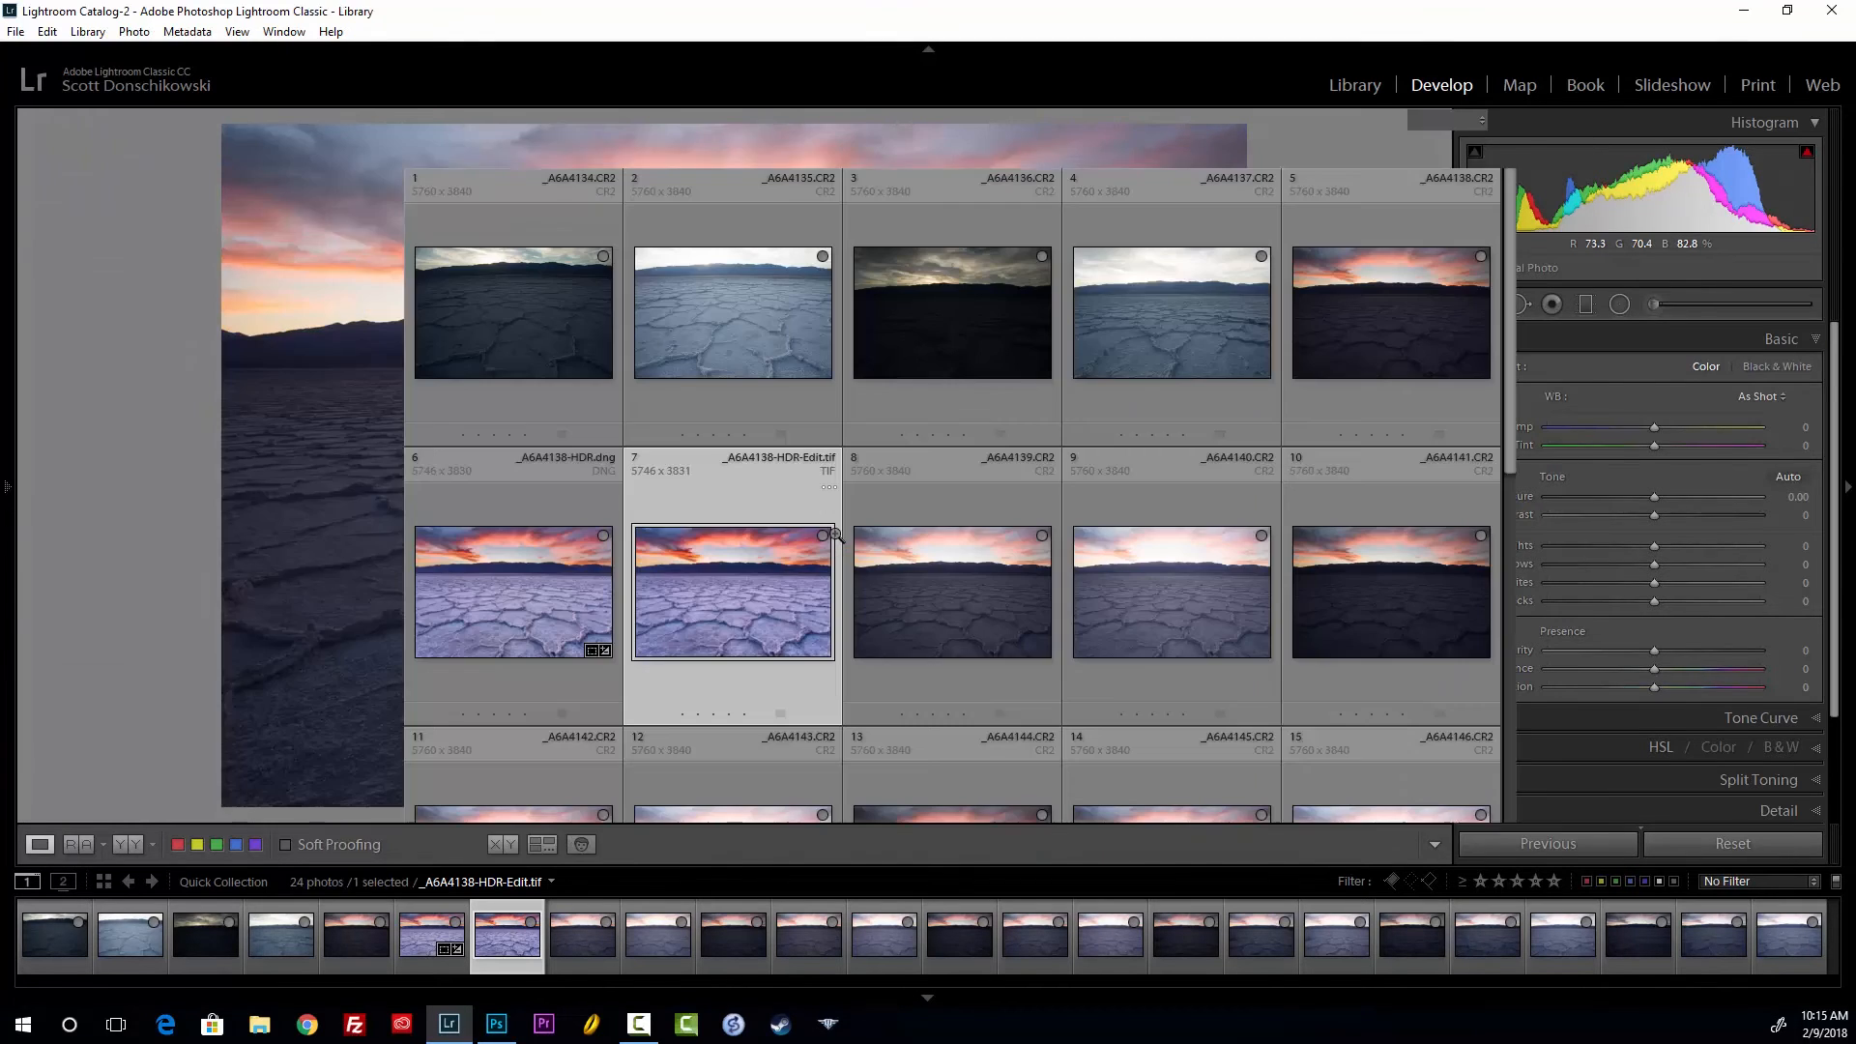
click(493, 599)
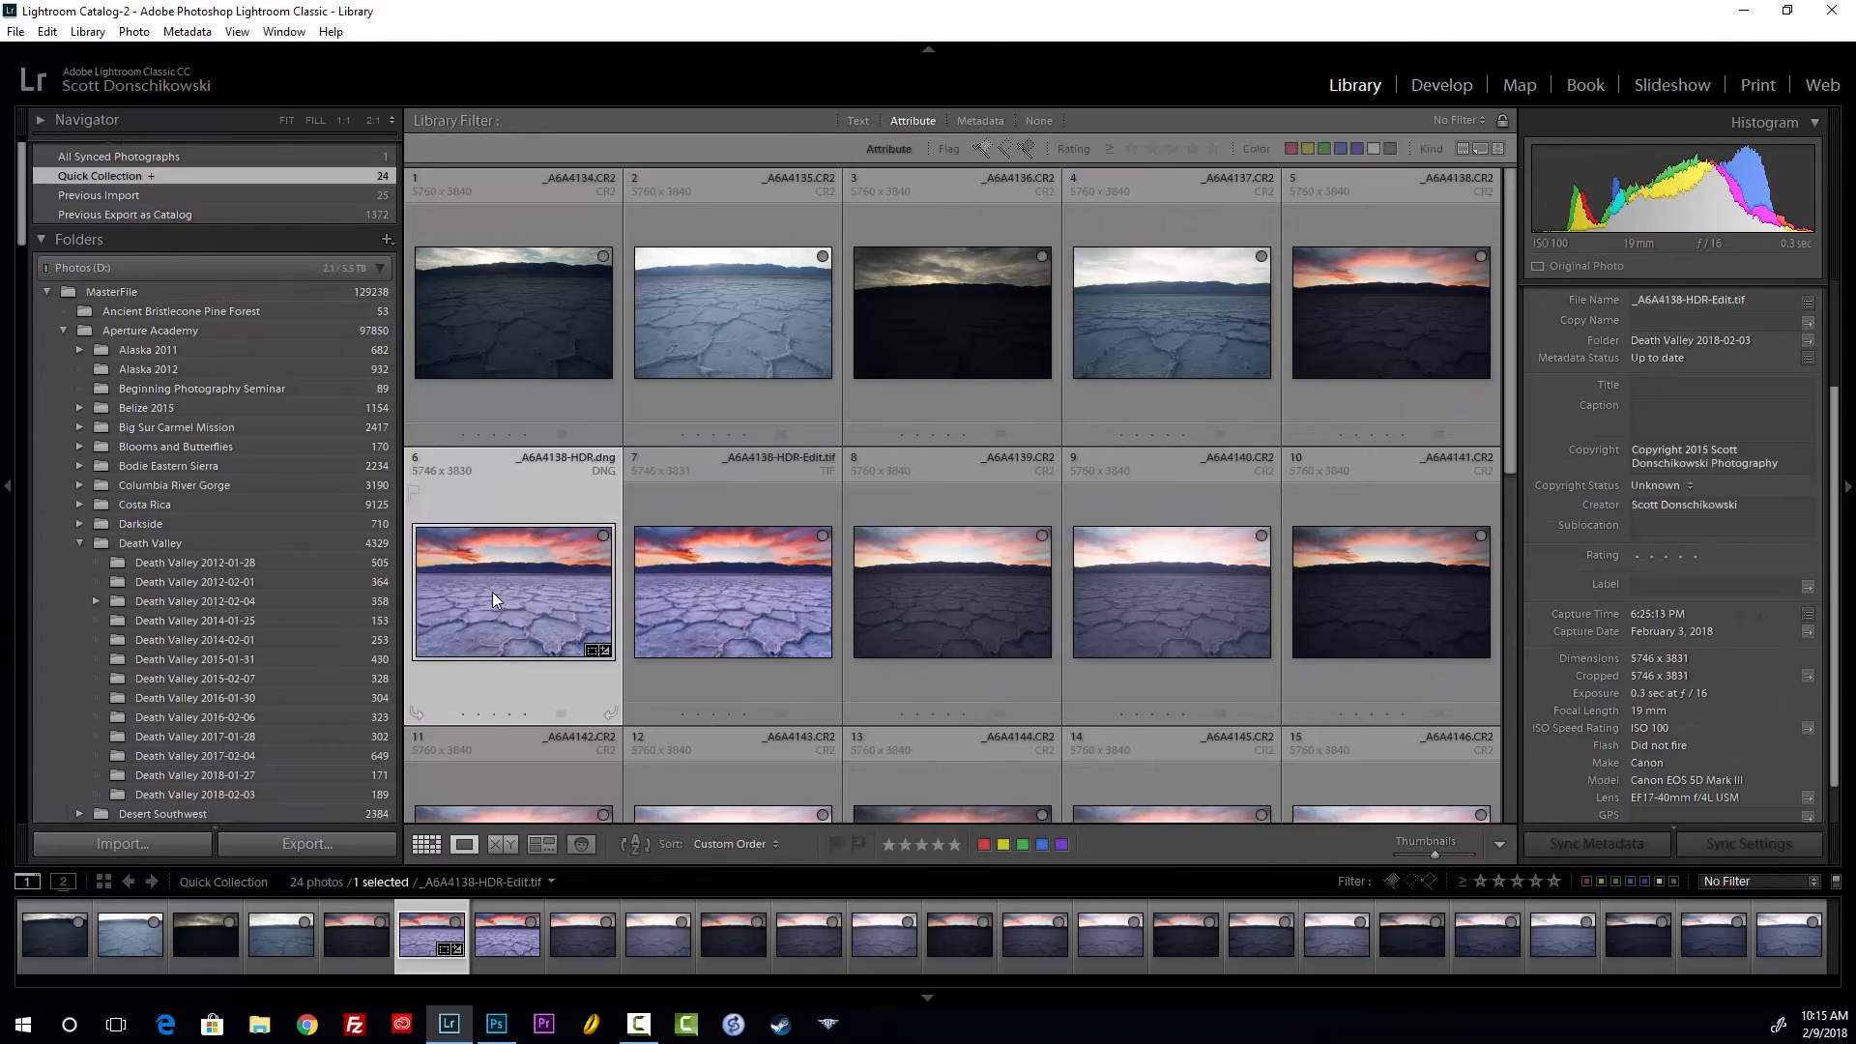
double_click(493, 599)
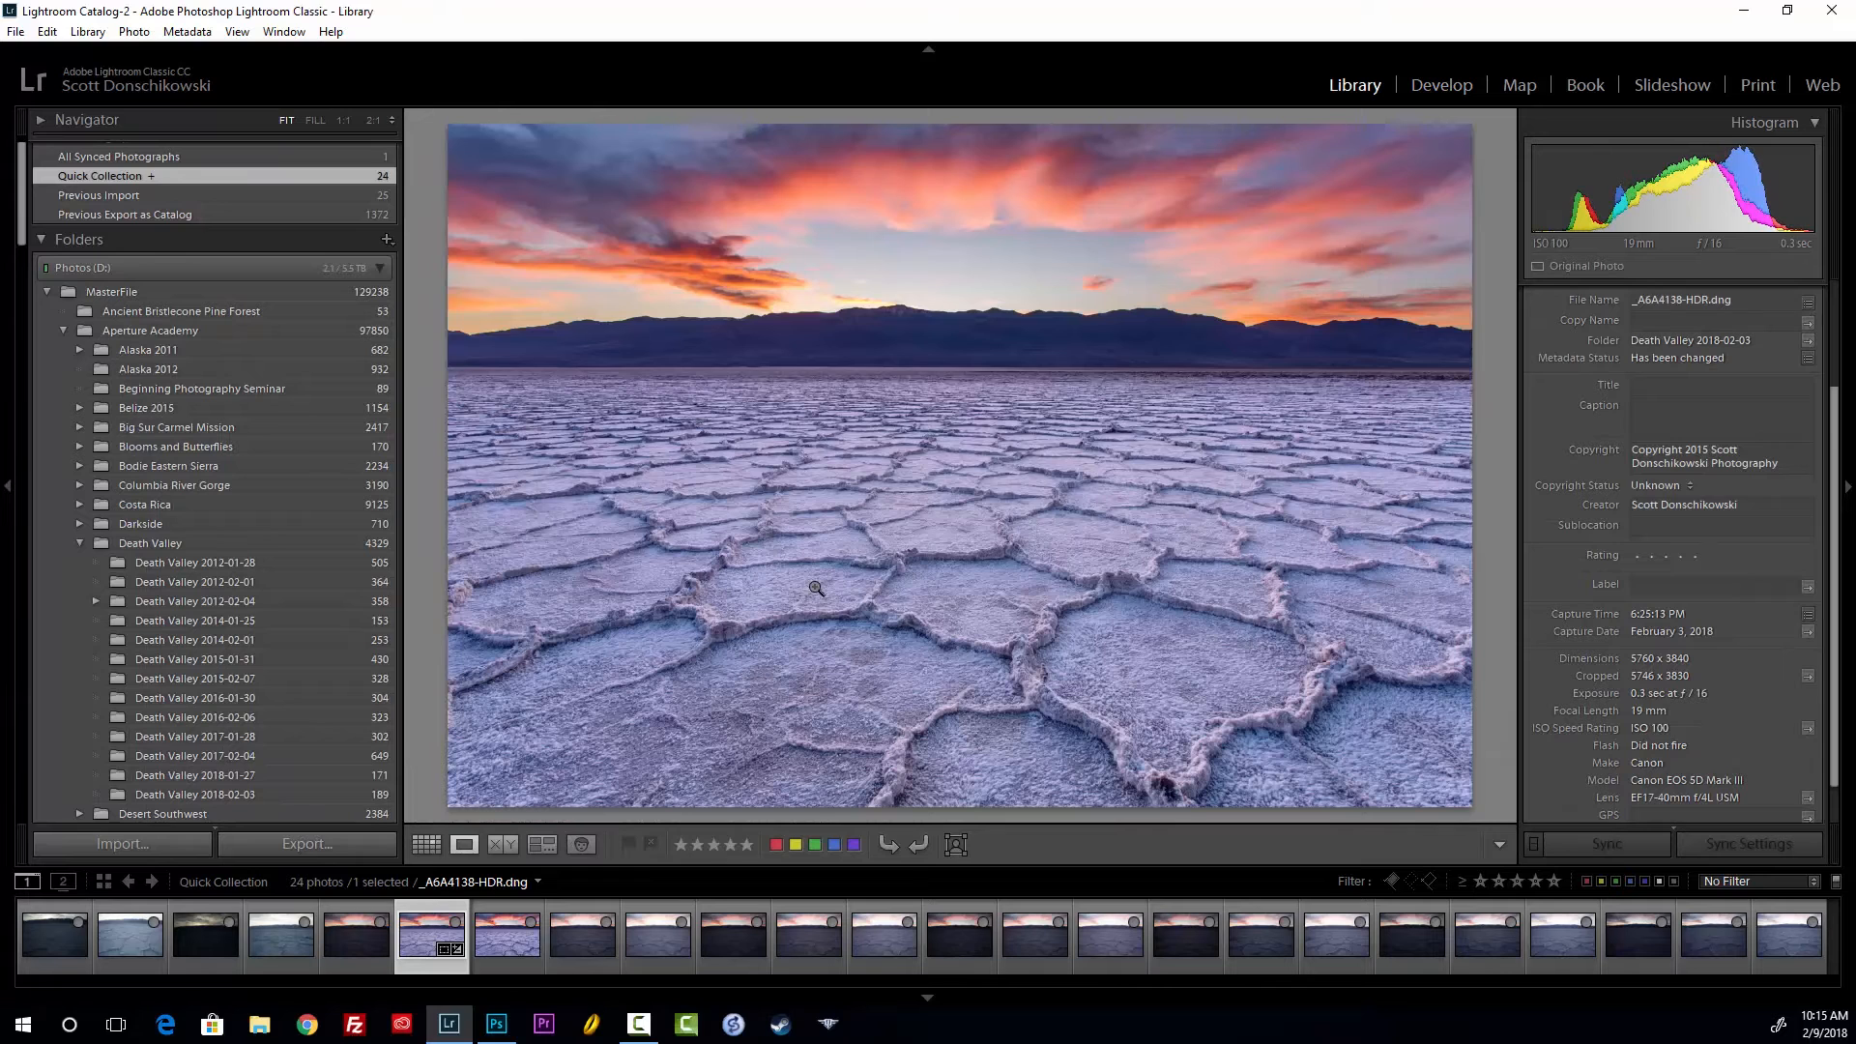
key(Right)
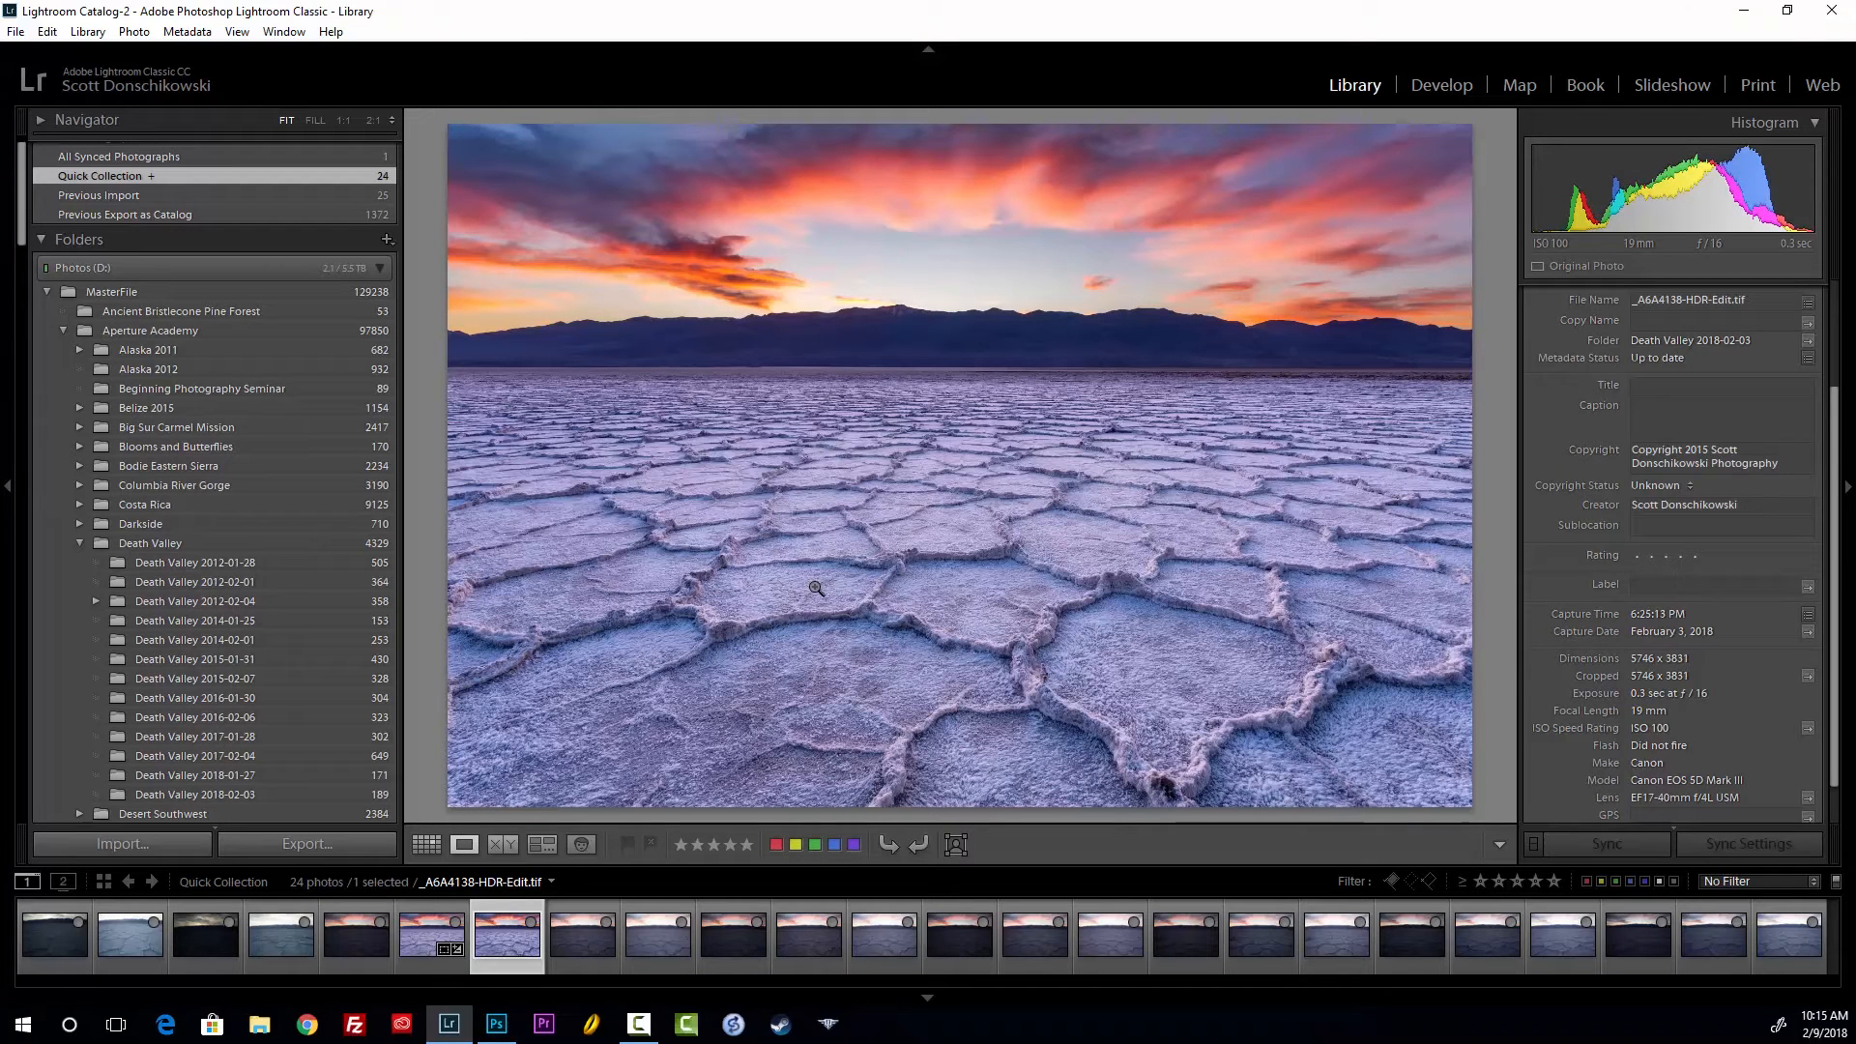
Switch once more between the HDR DNG and its edited TIFF, and preview the TIFF full screen
key(Left)
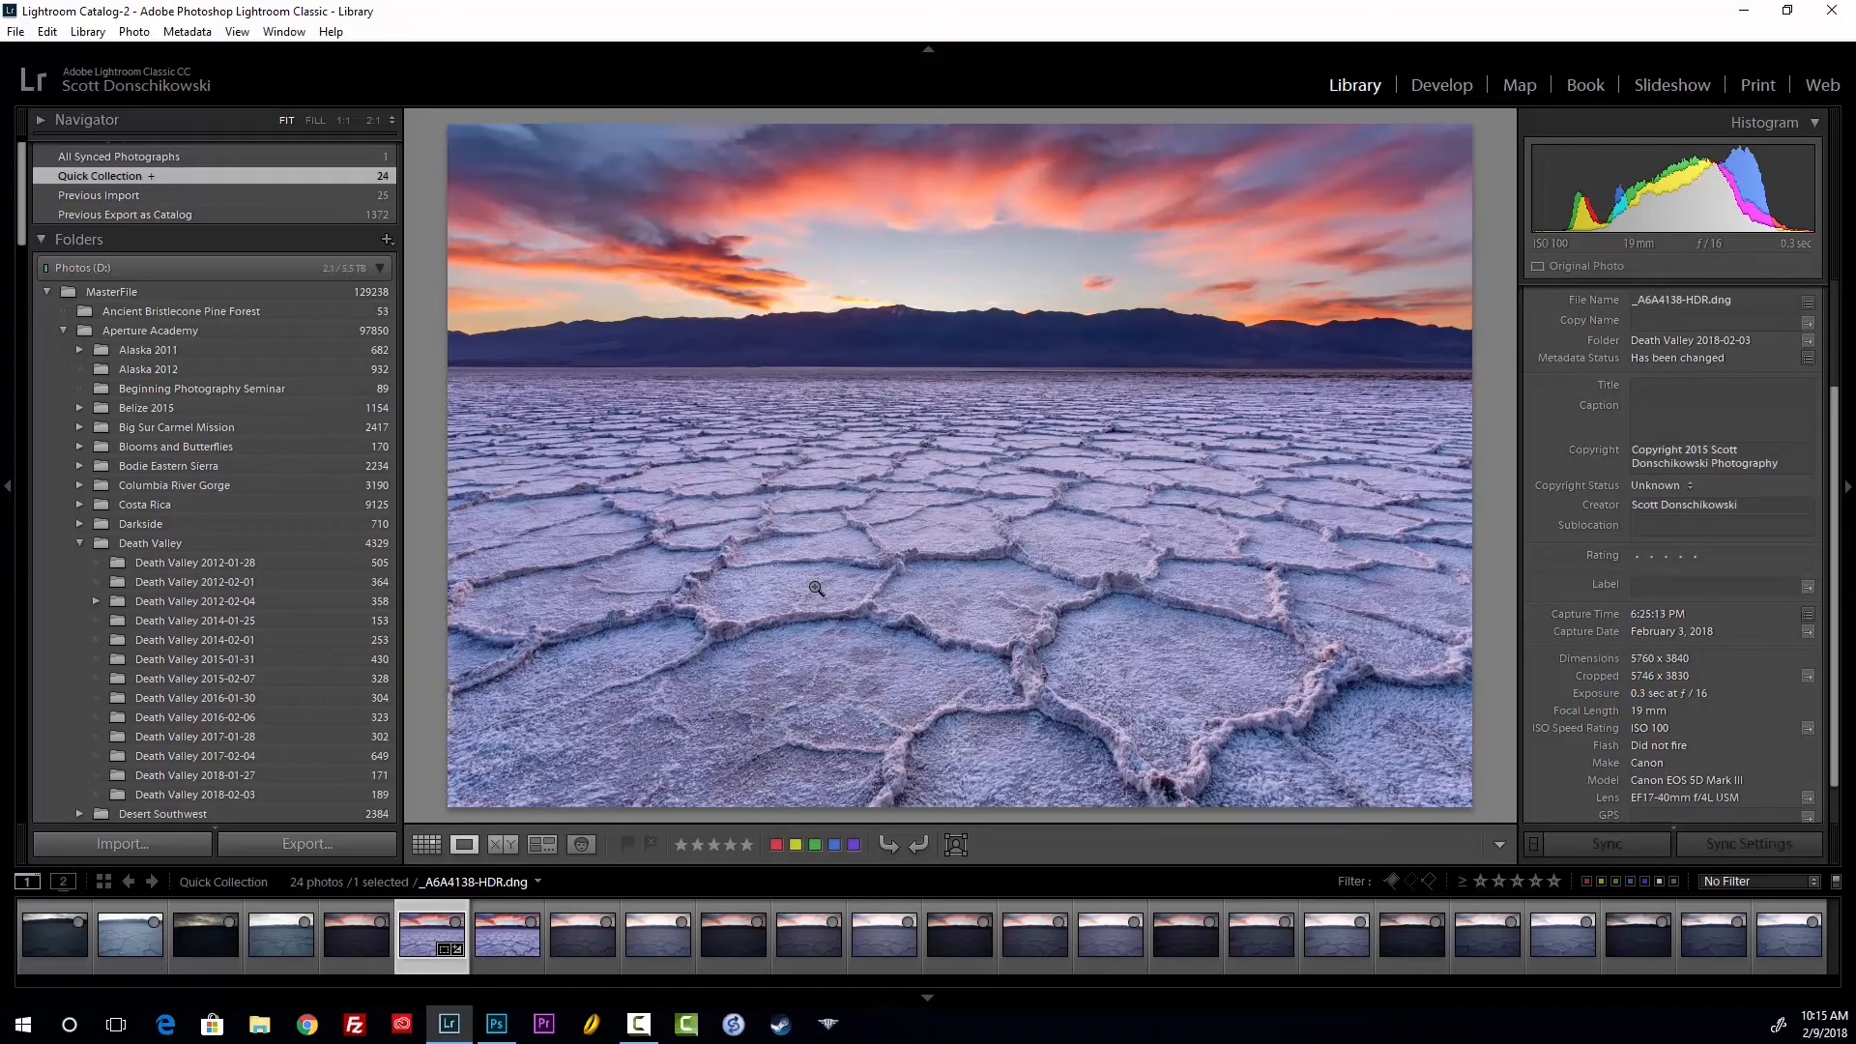
key(Right)
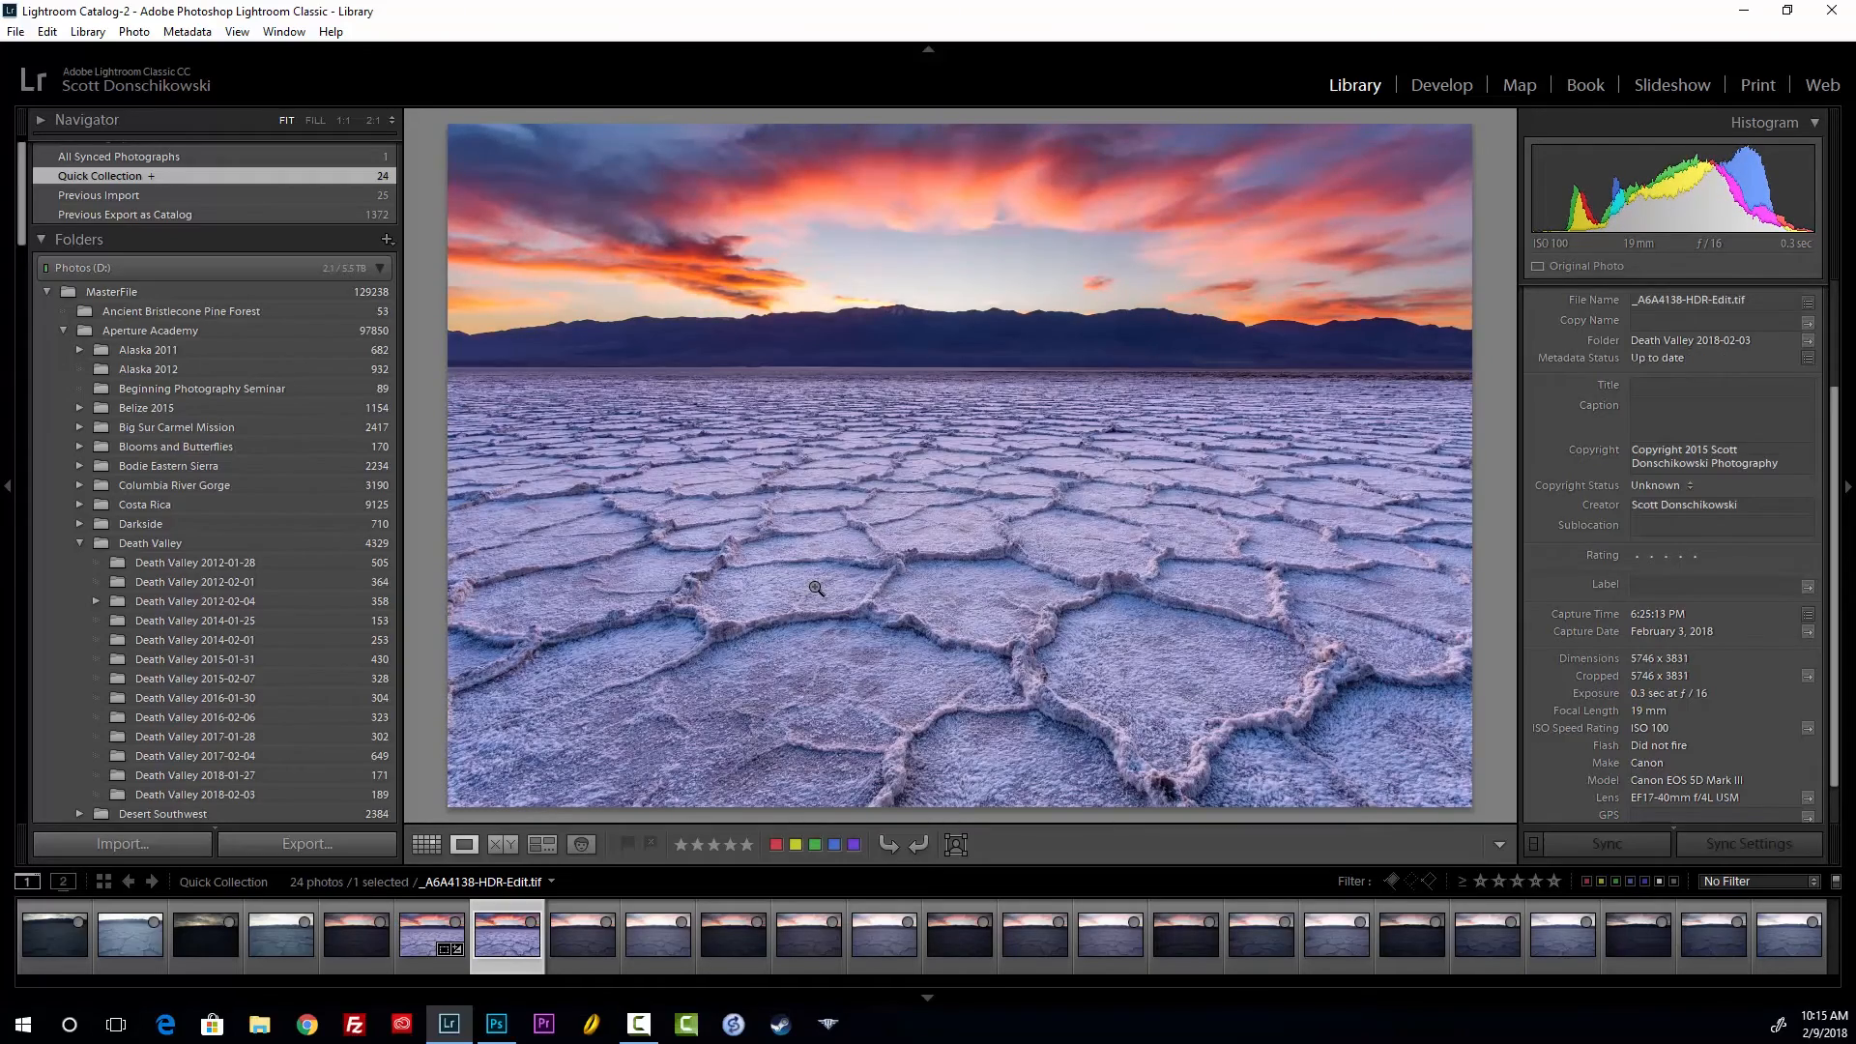
key(f)
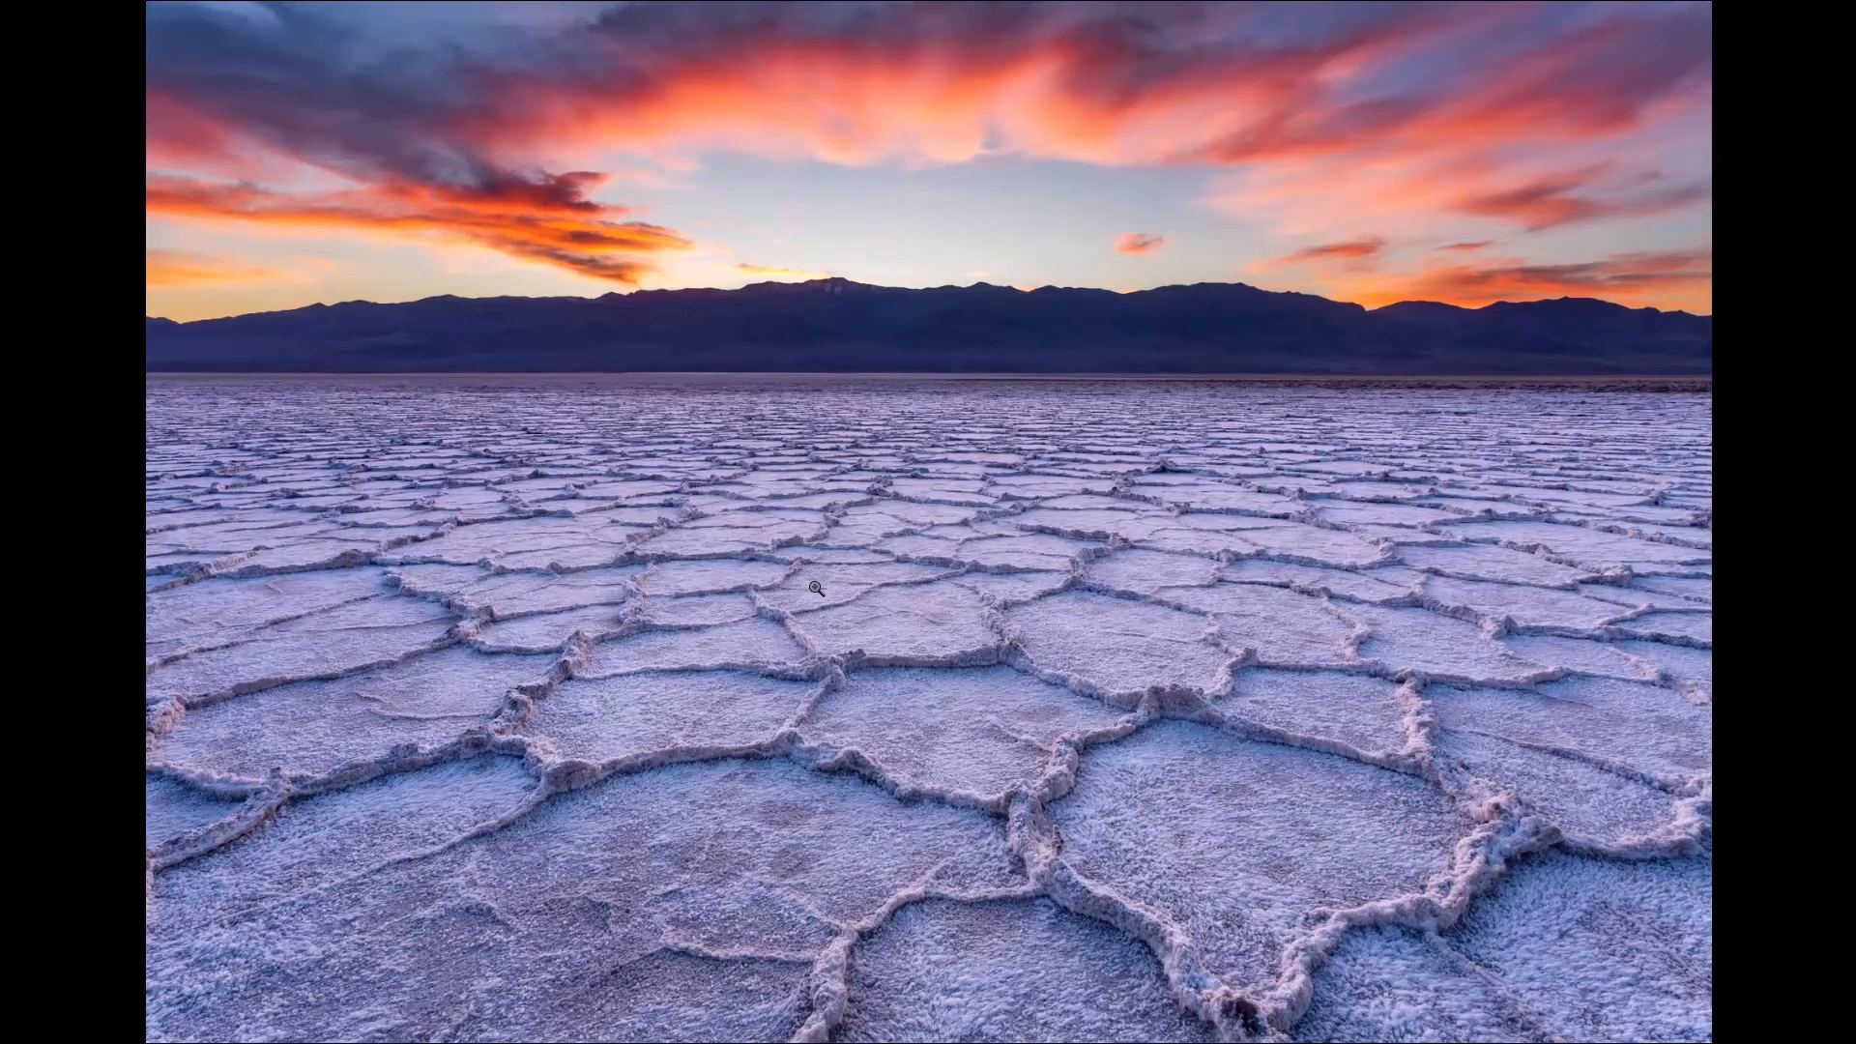
key(Escape)
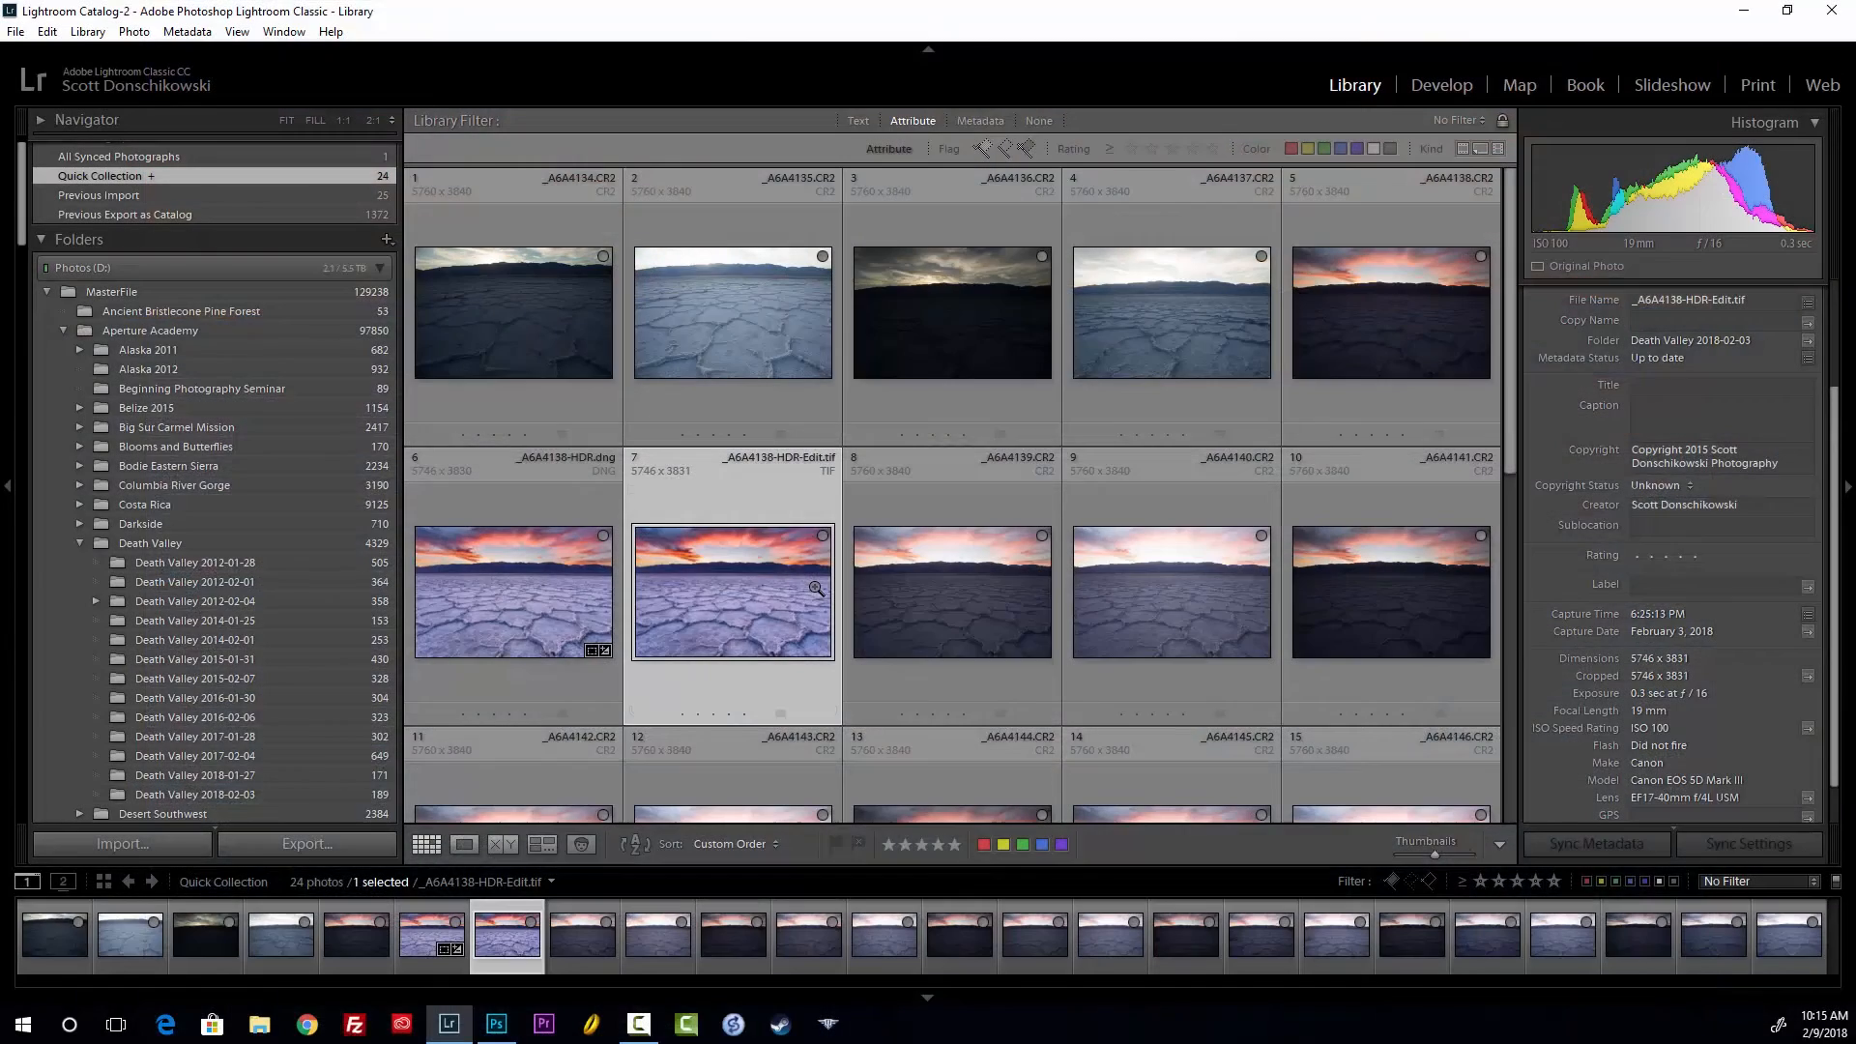
Give _A6A4138-HDR-Edit.tif a blue colour label and open it in the Develop module
key(9)
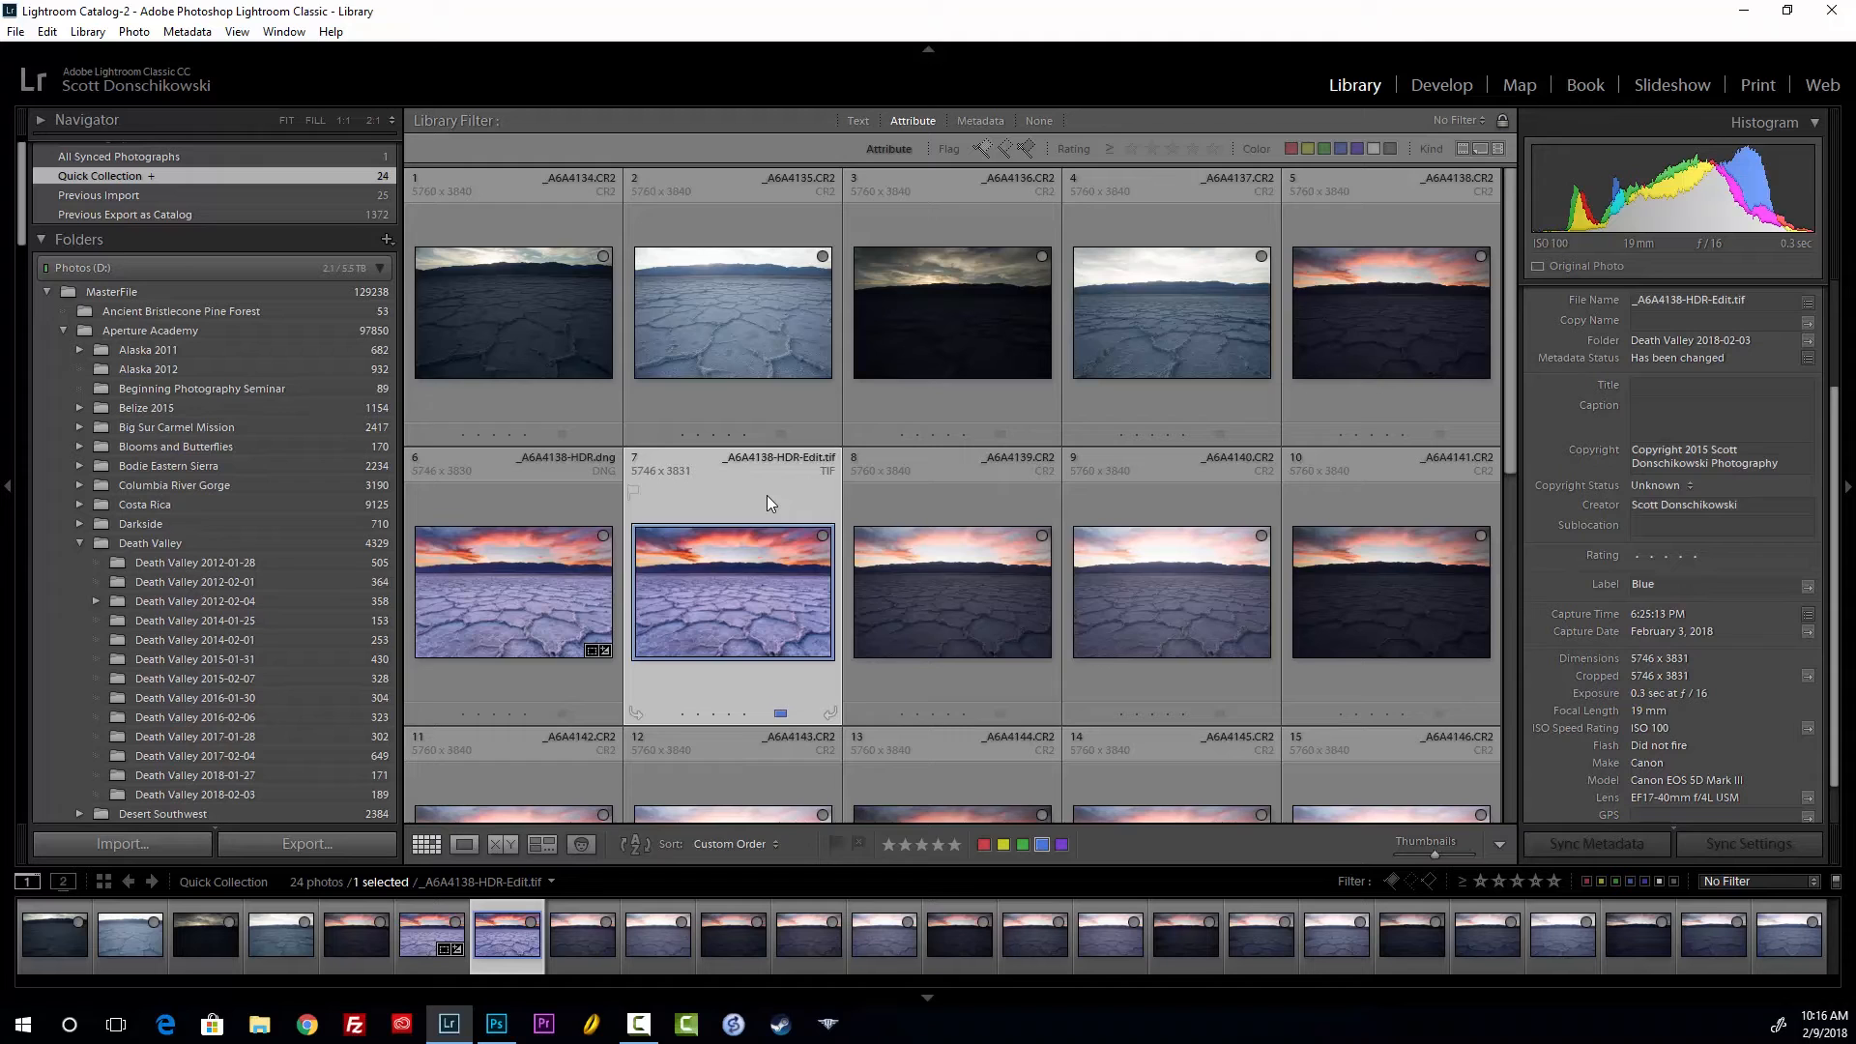
click(923, 671)
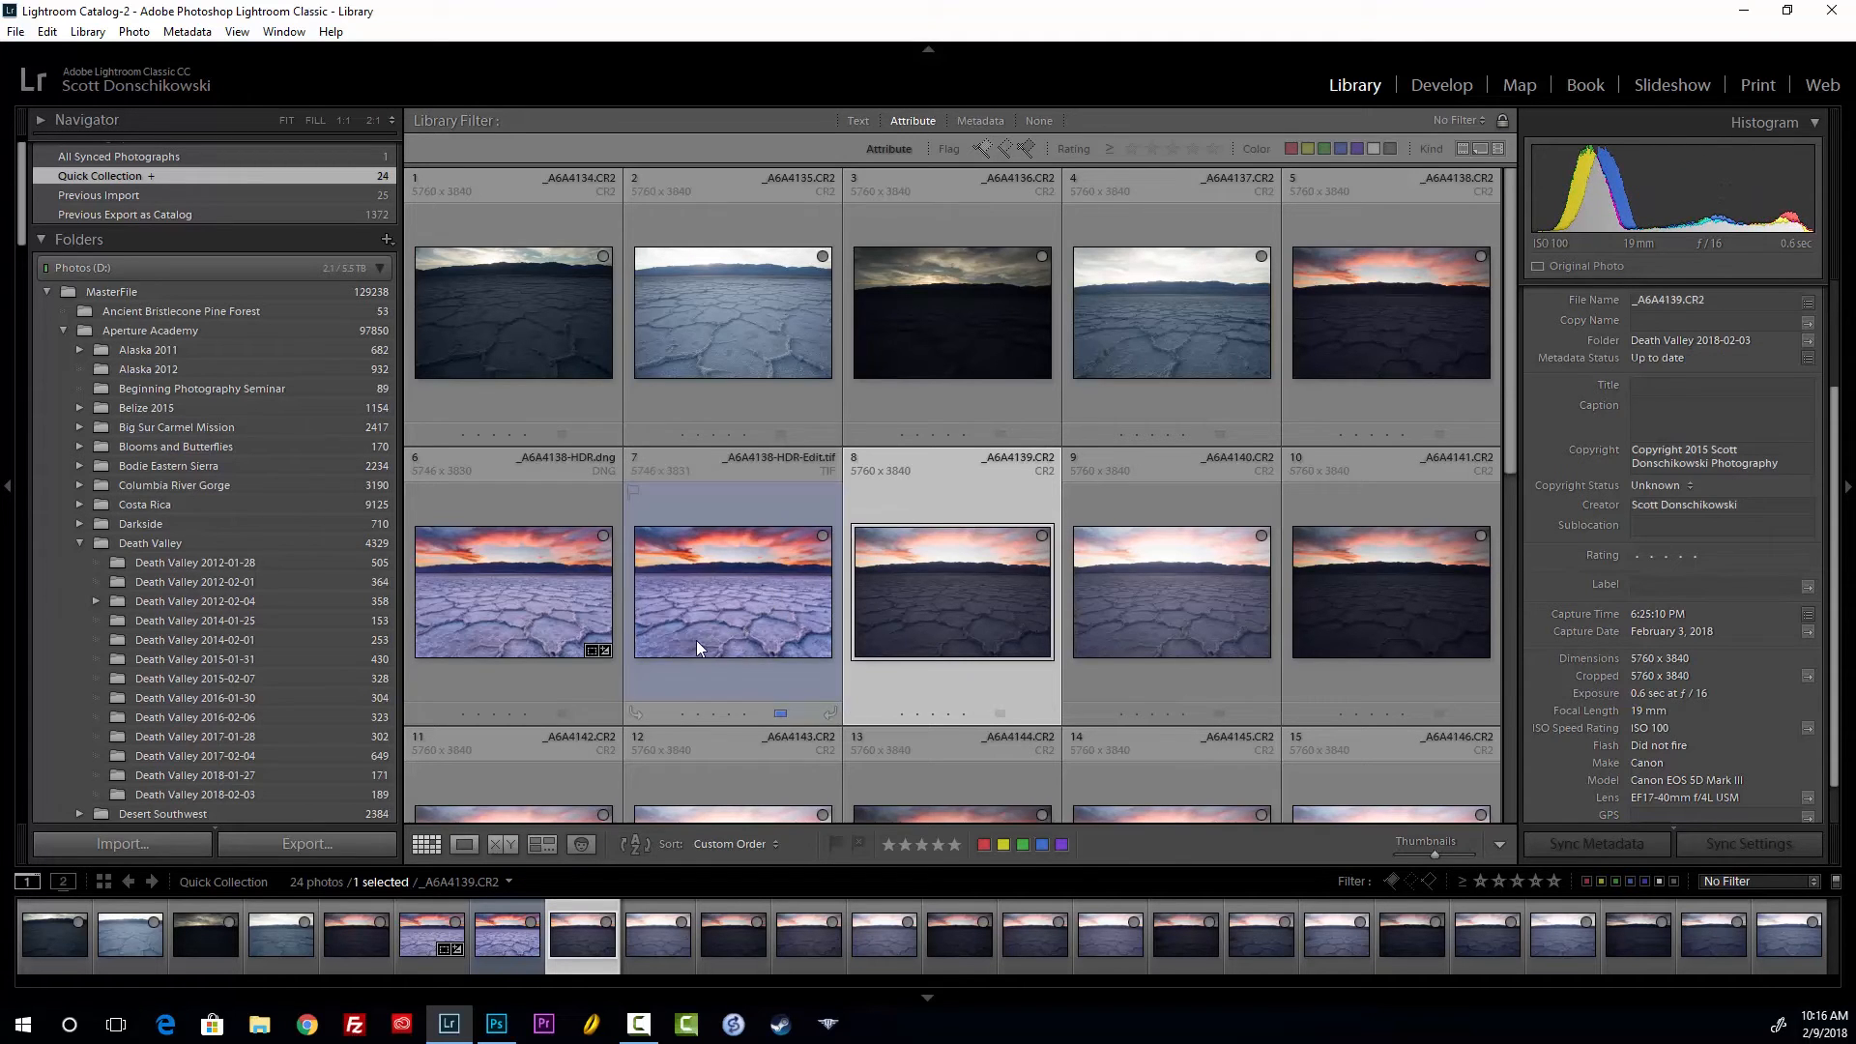
double_click(722, 616)
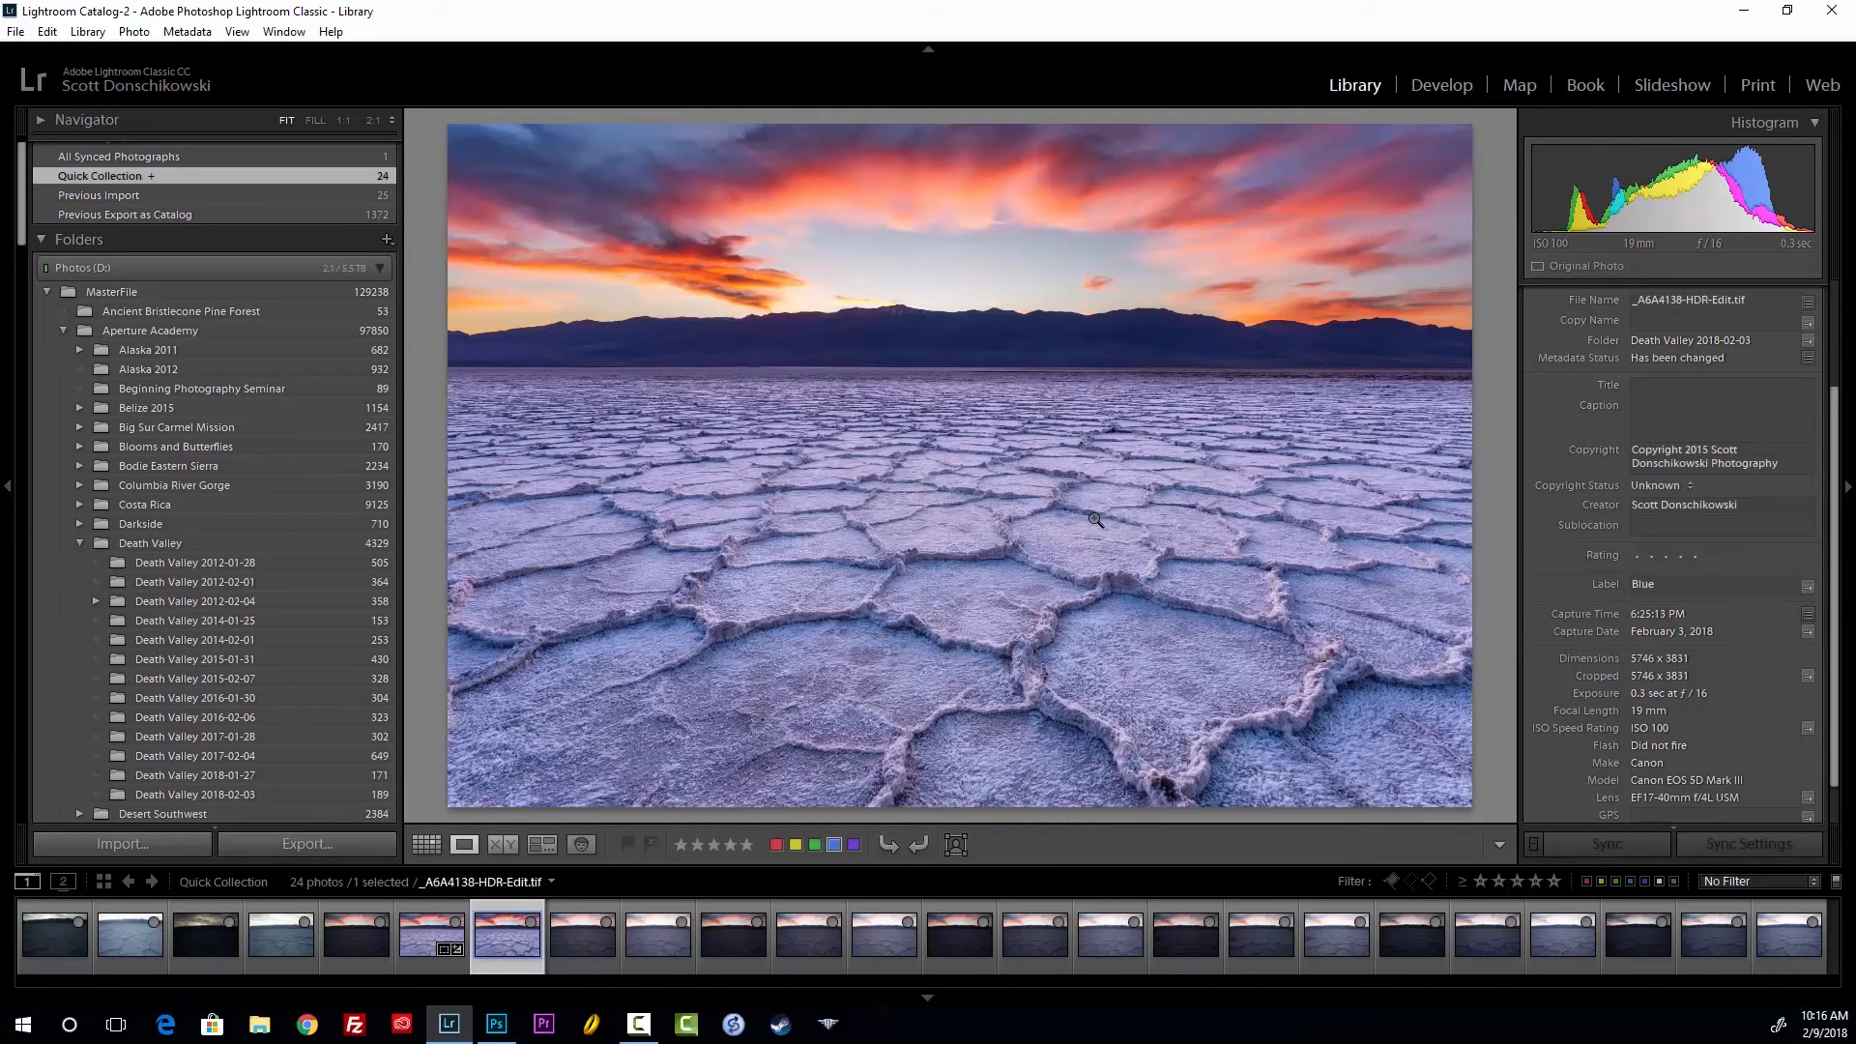
key(d)
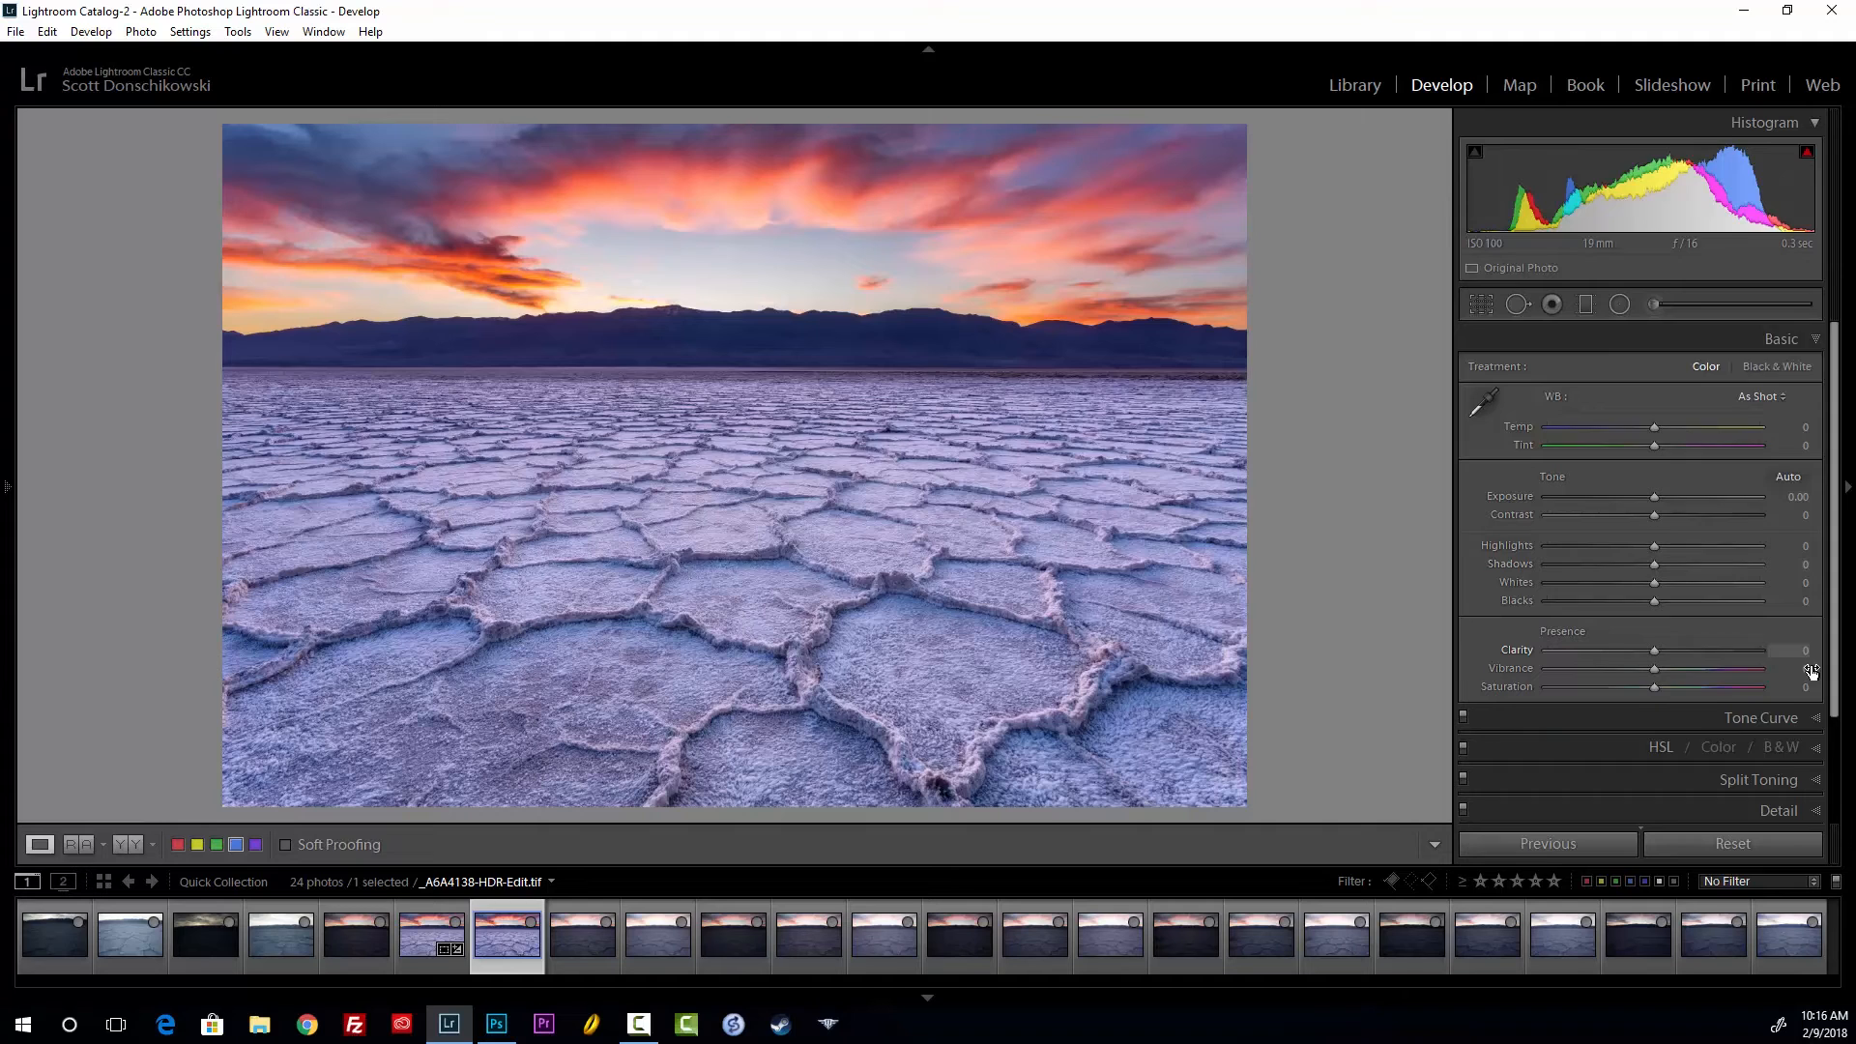
Try lowering the blue luminance and raising the blue saturation to +57 in HSL, and reset both
scroll(1814, 674, down, 3)
click(1672, 618)
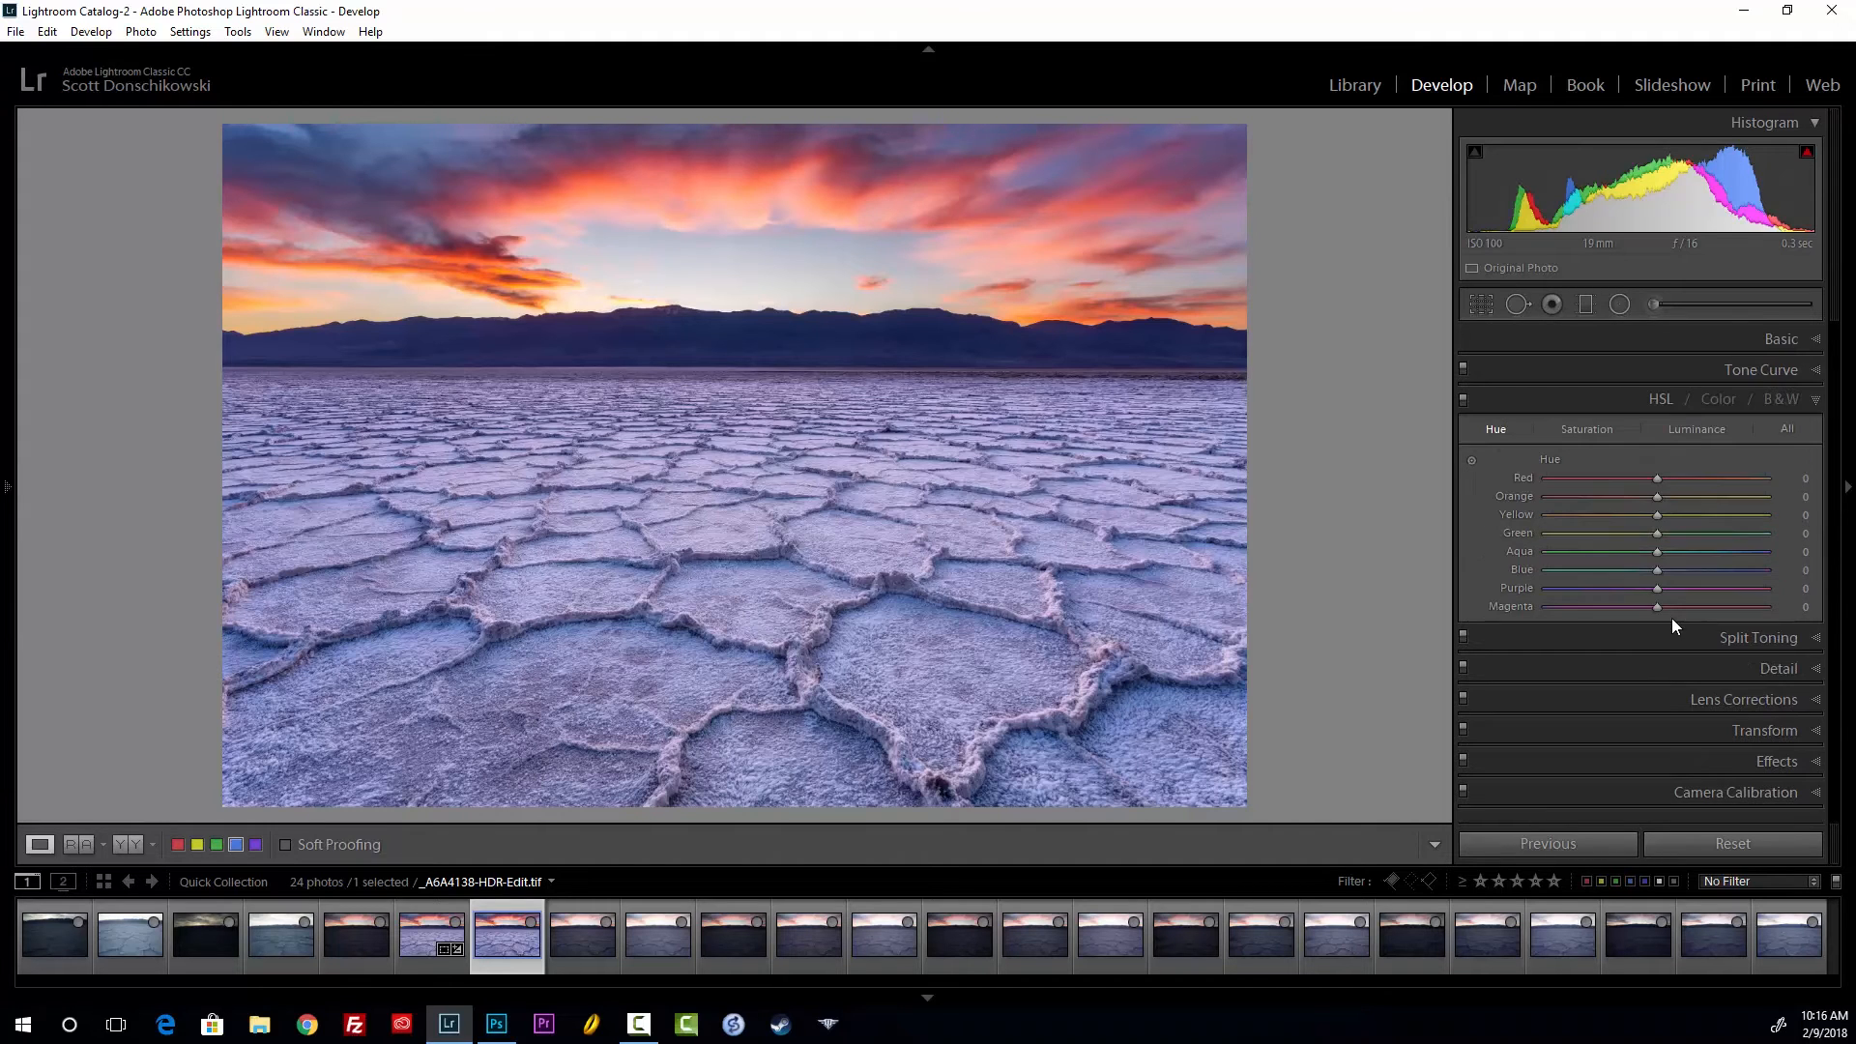
click(1696, 431)
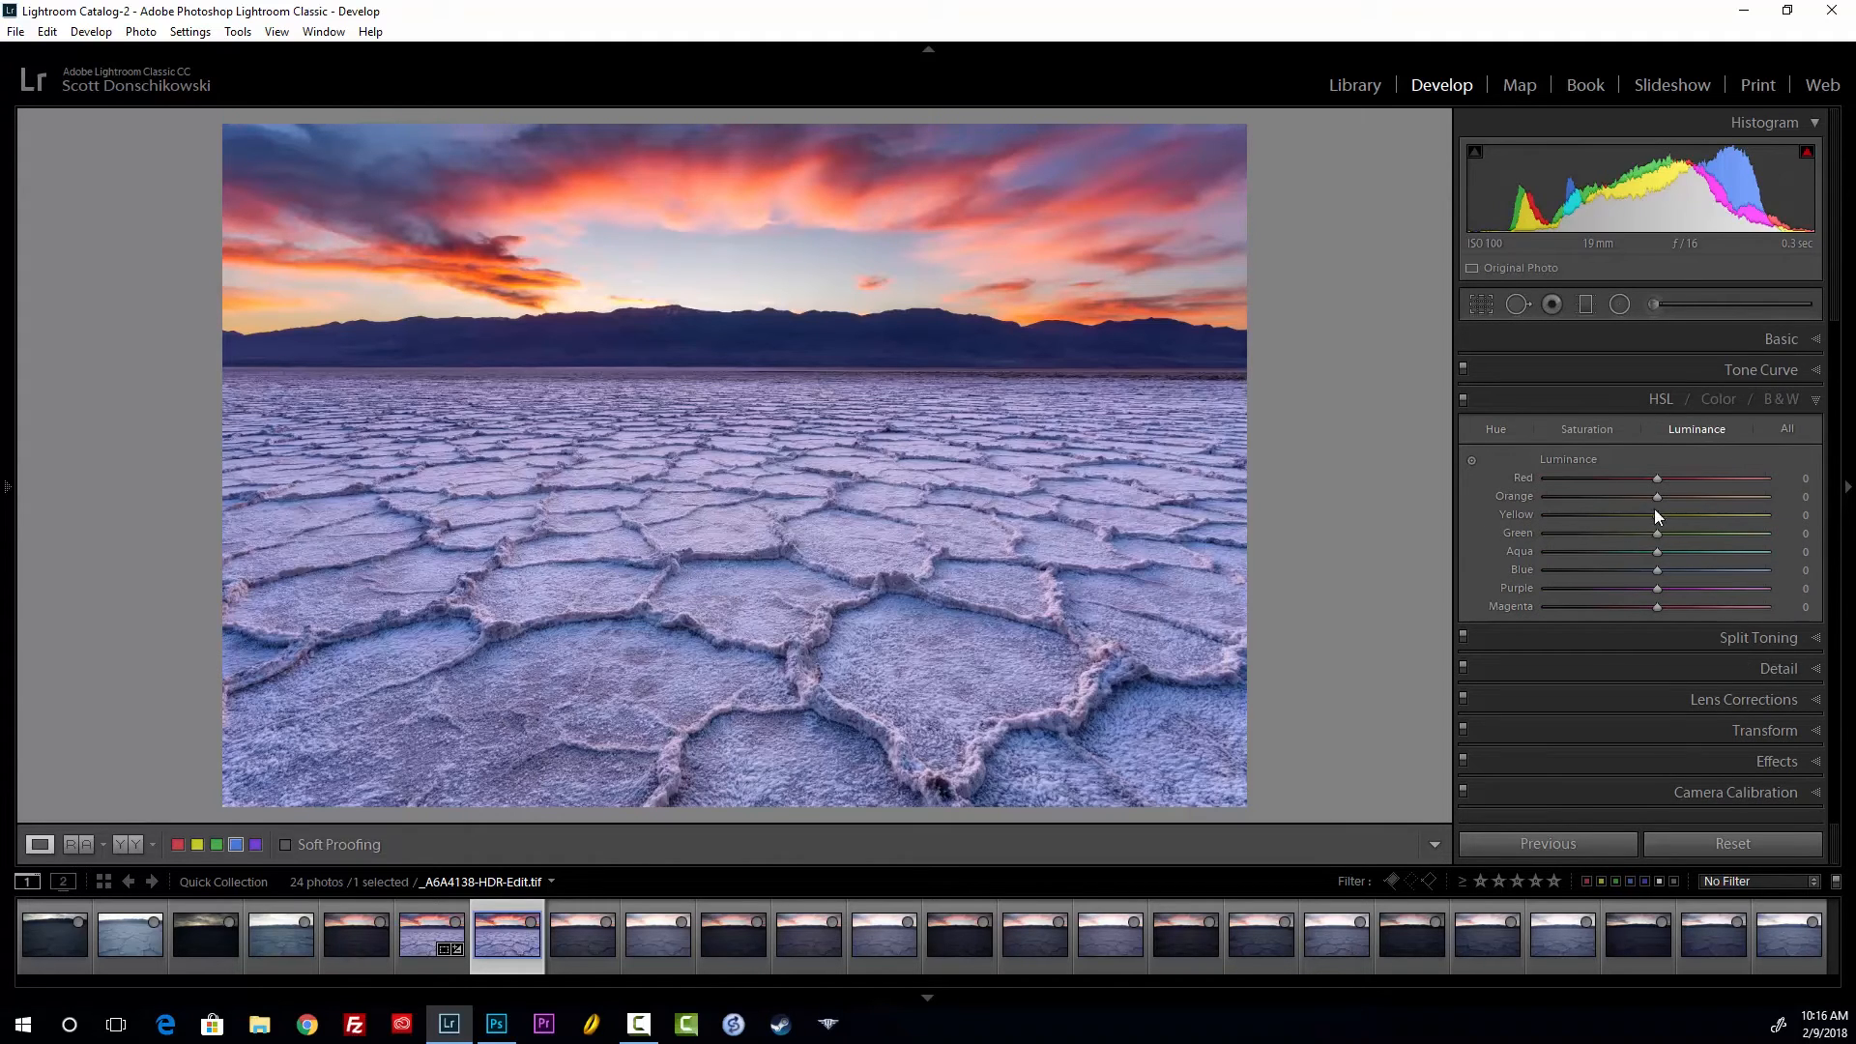
mouse_move(1655, 570)
mouse_down()
mouse_move(1588, 571)
mouse_move(1619, 570)
mouse_up()
double_click(1618, 570)
click(1586, 427)
drag(1657, 570, 1693, 570)
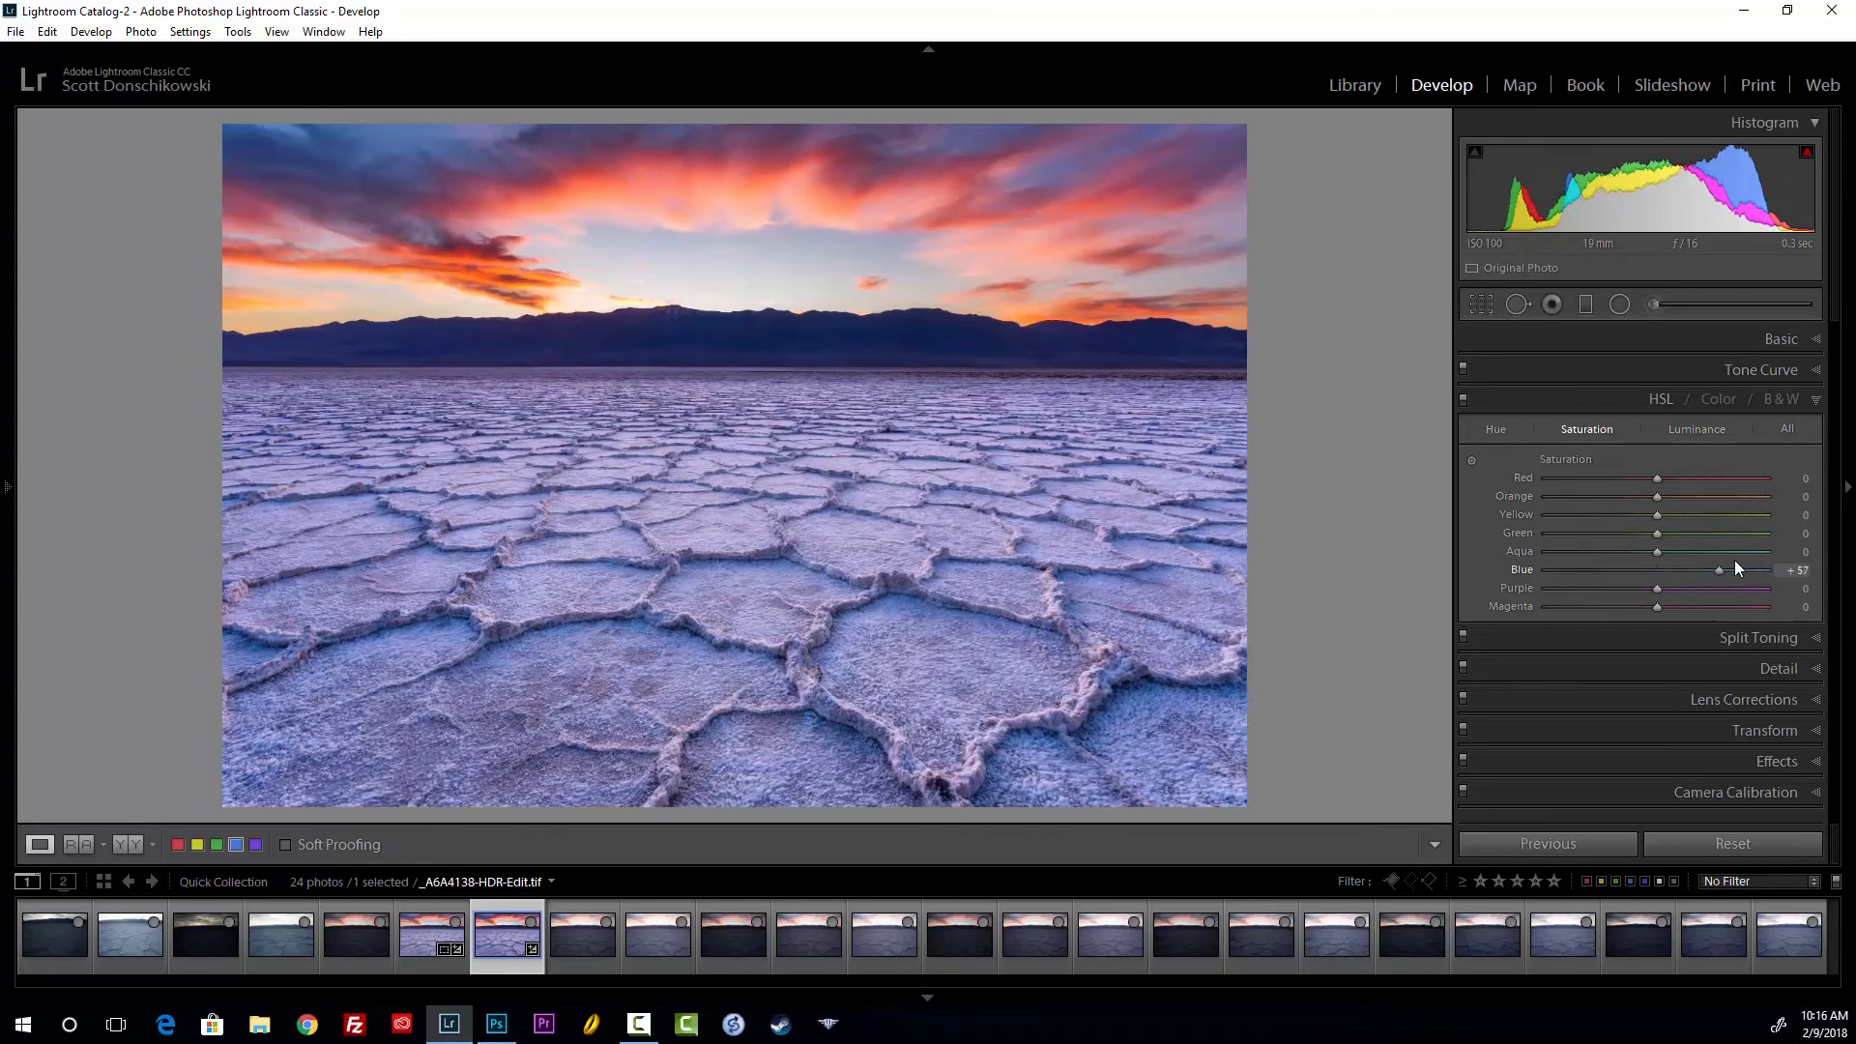
double_click(1712, 572)
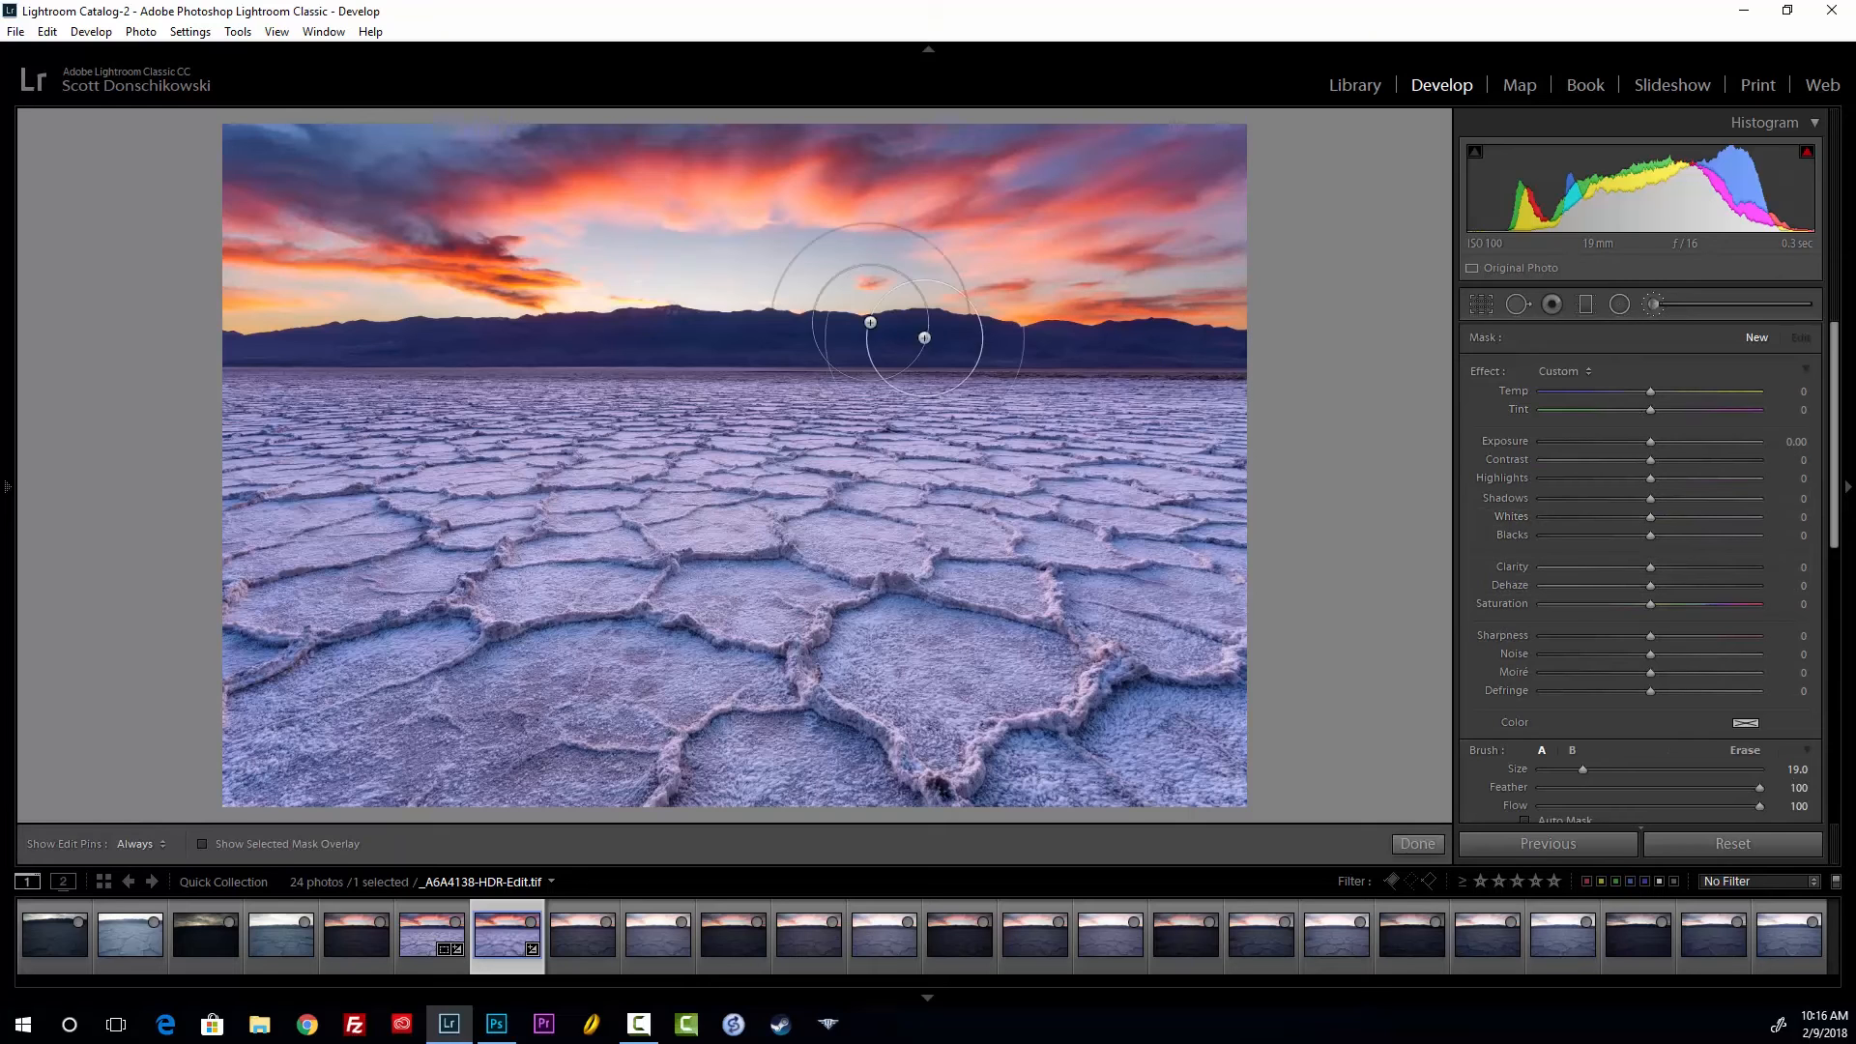
Set up an adjustment brush of size 16 with the temperature at -40
scroll(702, 261, down, 3)
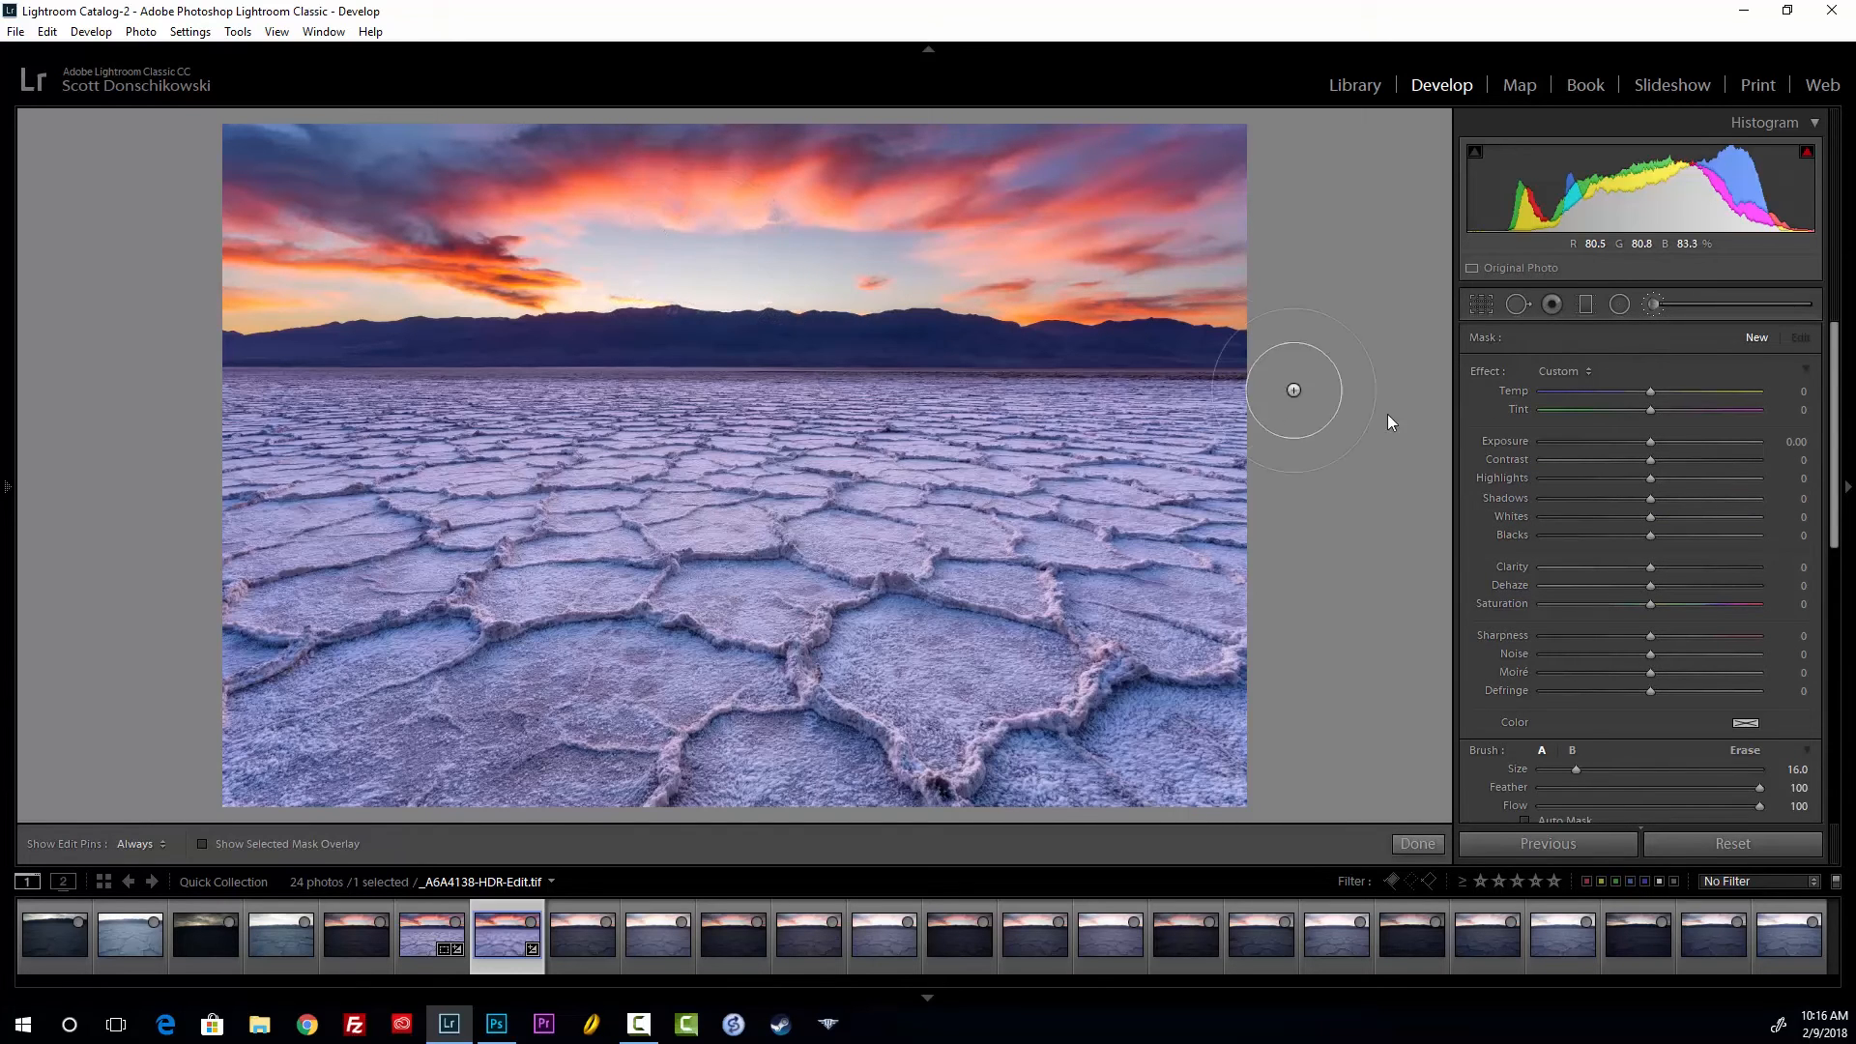
scroll(1566, 754, down, 2)
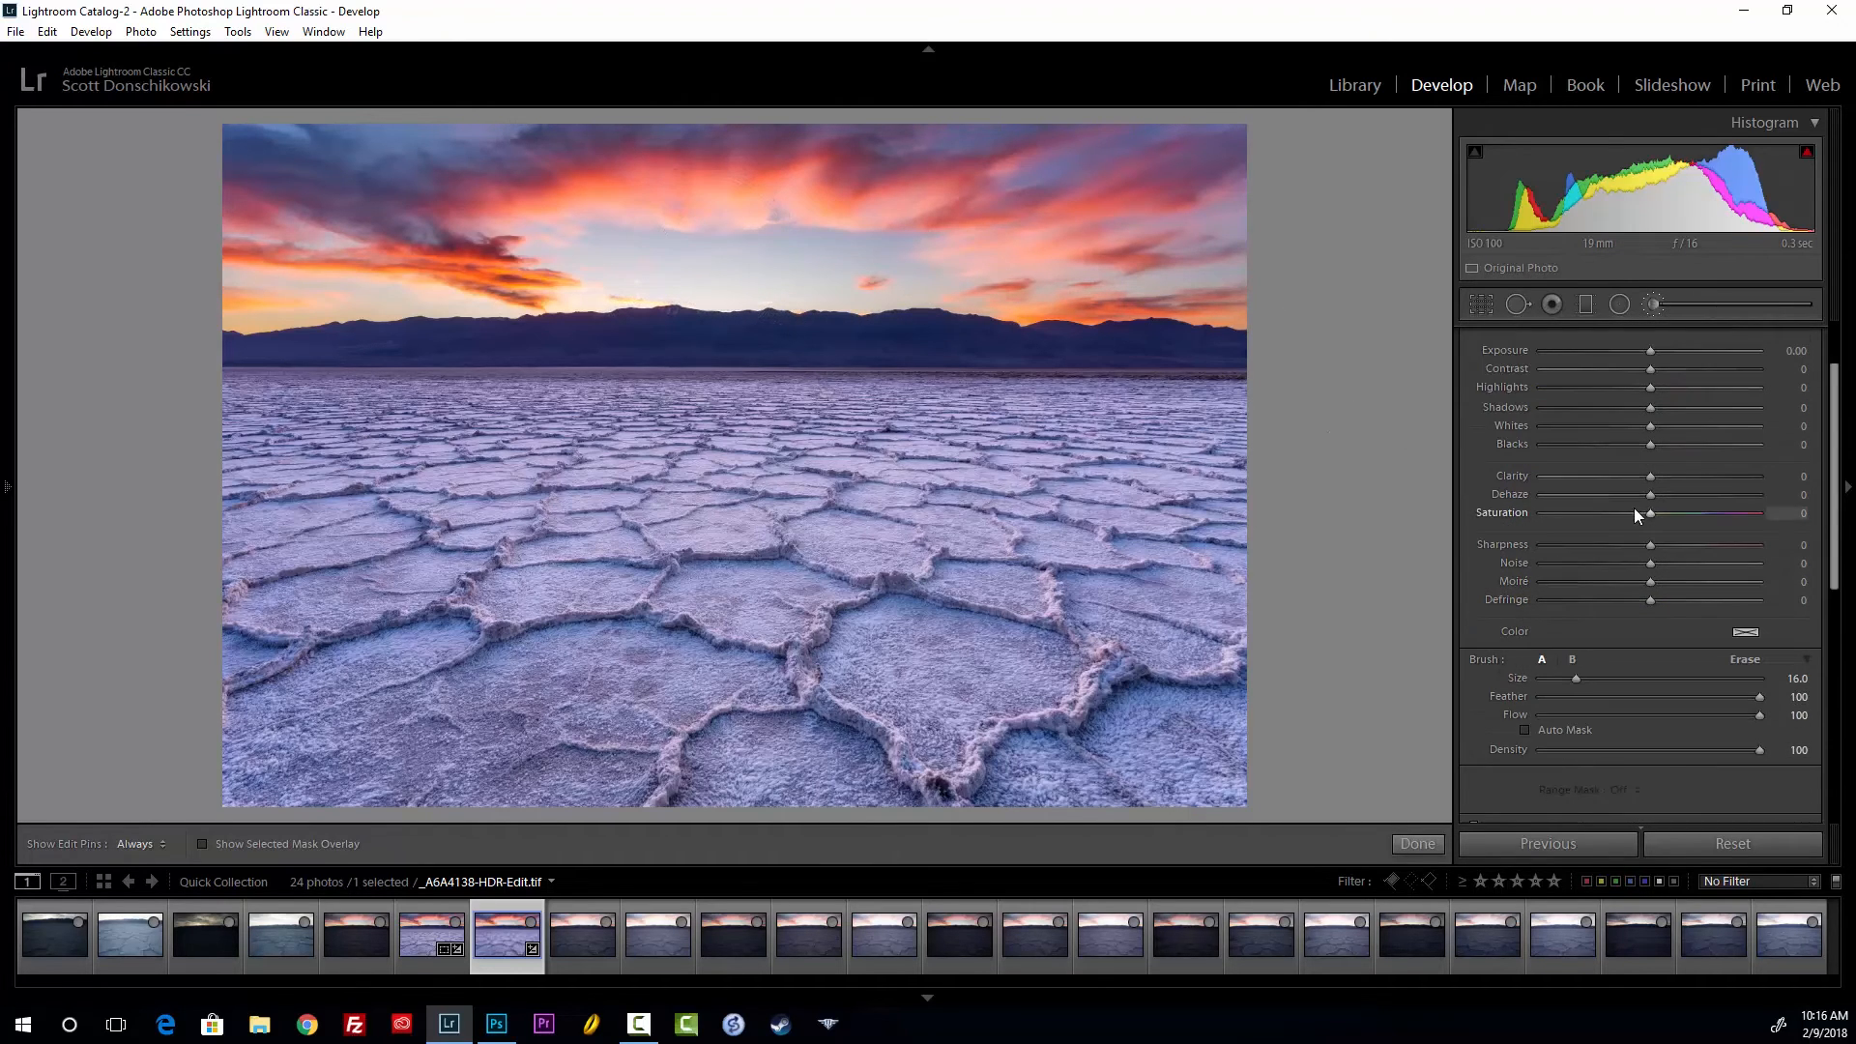
scroll(1759, 464, up, 2)
drag(1650, 391, 1608, 390)
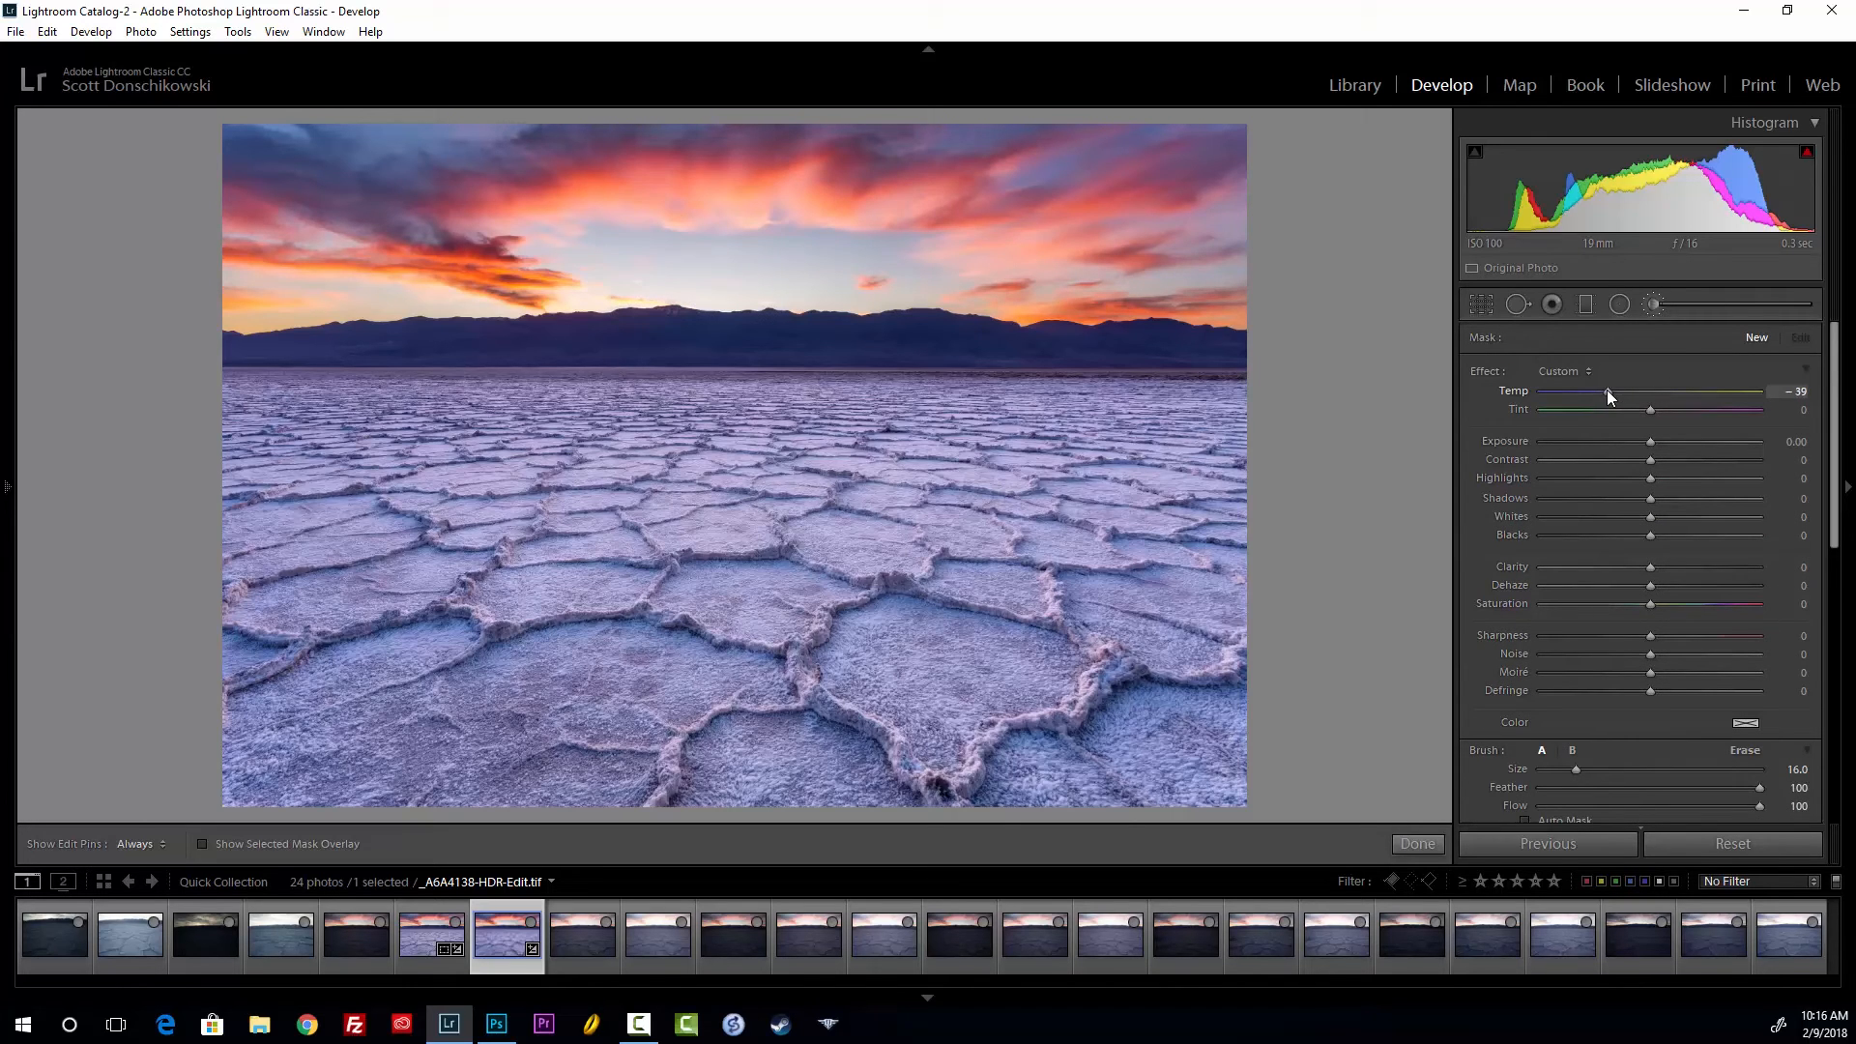
Try painting the cooling brush broadly over the sky and clouds, and delete that brush adjustment
mouse_move(672, 256)
mouse_down()
mouse_move(561, 249)
mouse_move(773, 295)
mouse_move(802, 281)
mouse_move(628, 273)
mouse_move(760, 260)
mouse_move(508, 251)
mouse_move(607, 288)
mouse_move(269, 290)
mouse_up()
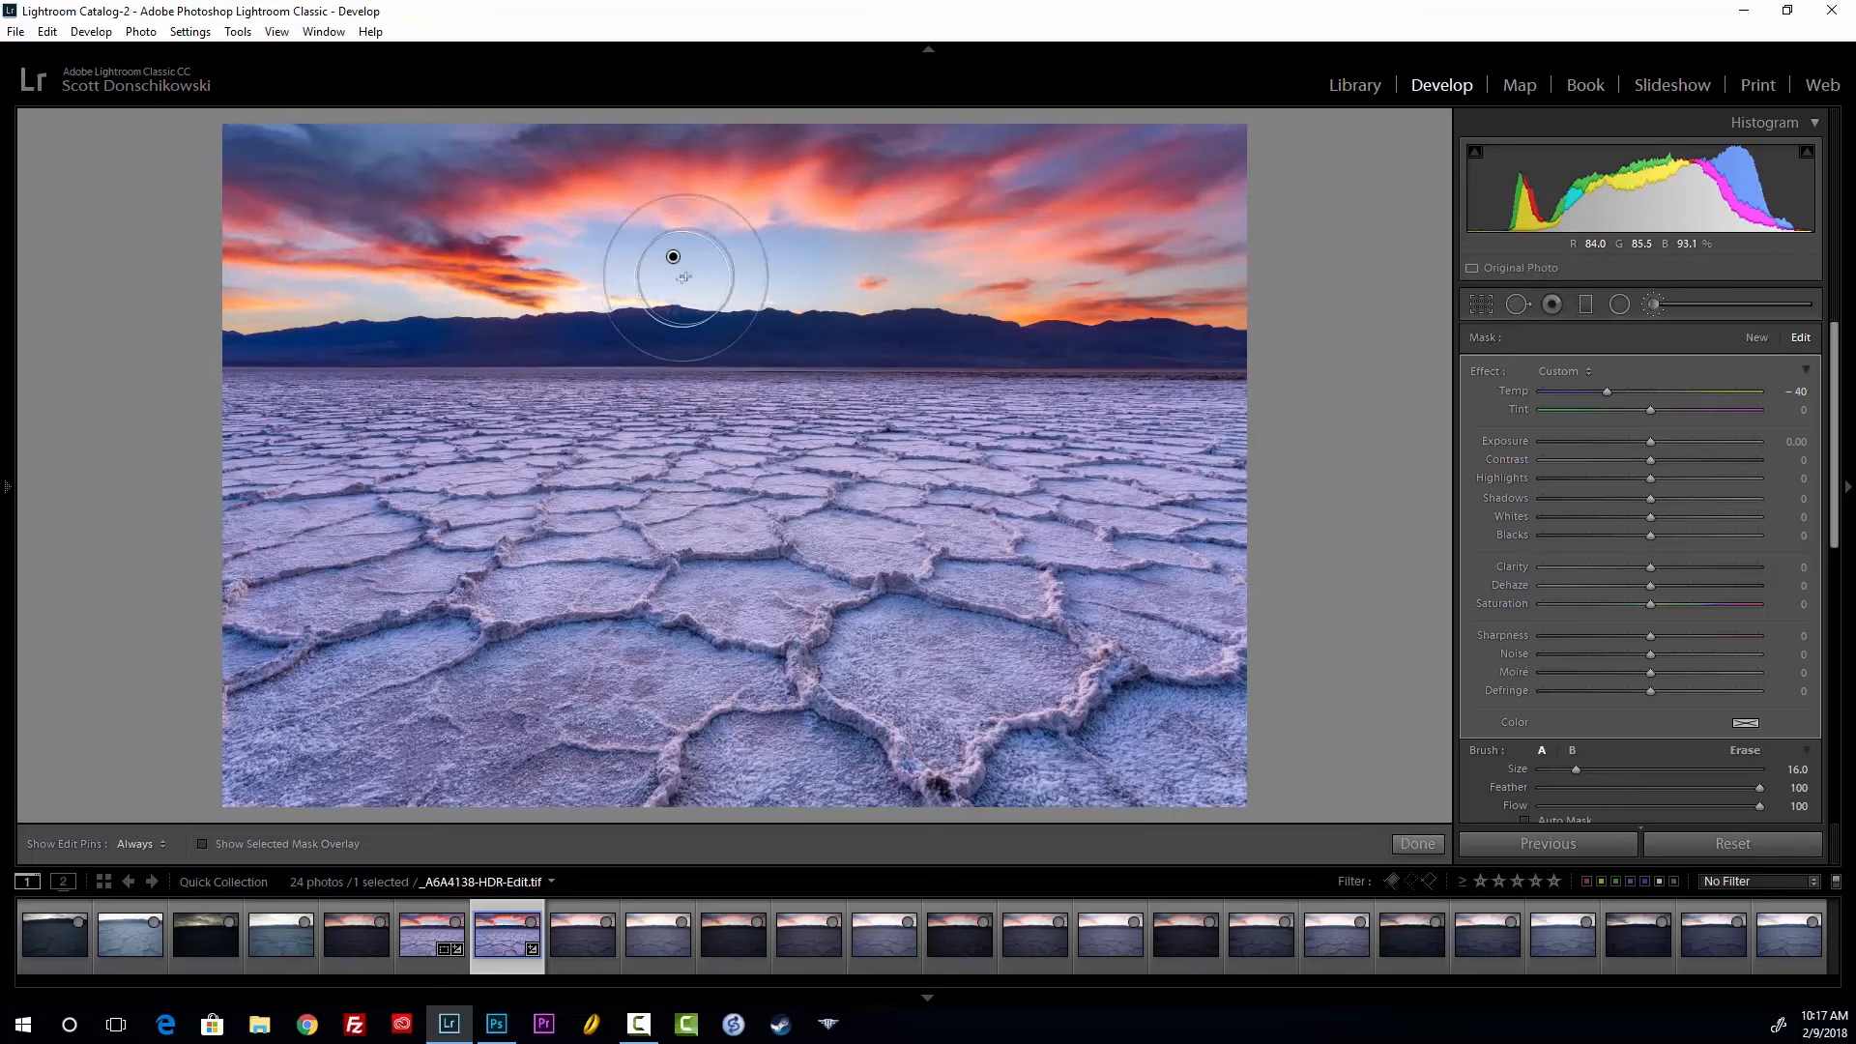
mouse_move(895, 276)
mouse_down()
mouse_move(1015, 290)
mouse_move(1119, 331)
mouse_move(1317, 290)
mouse_move(1199, 213)
mouse_up()
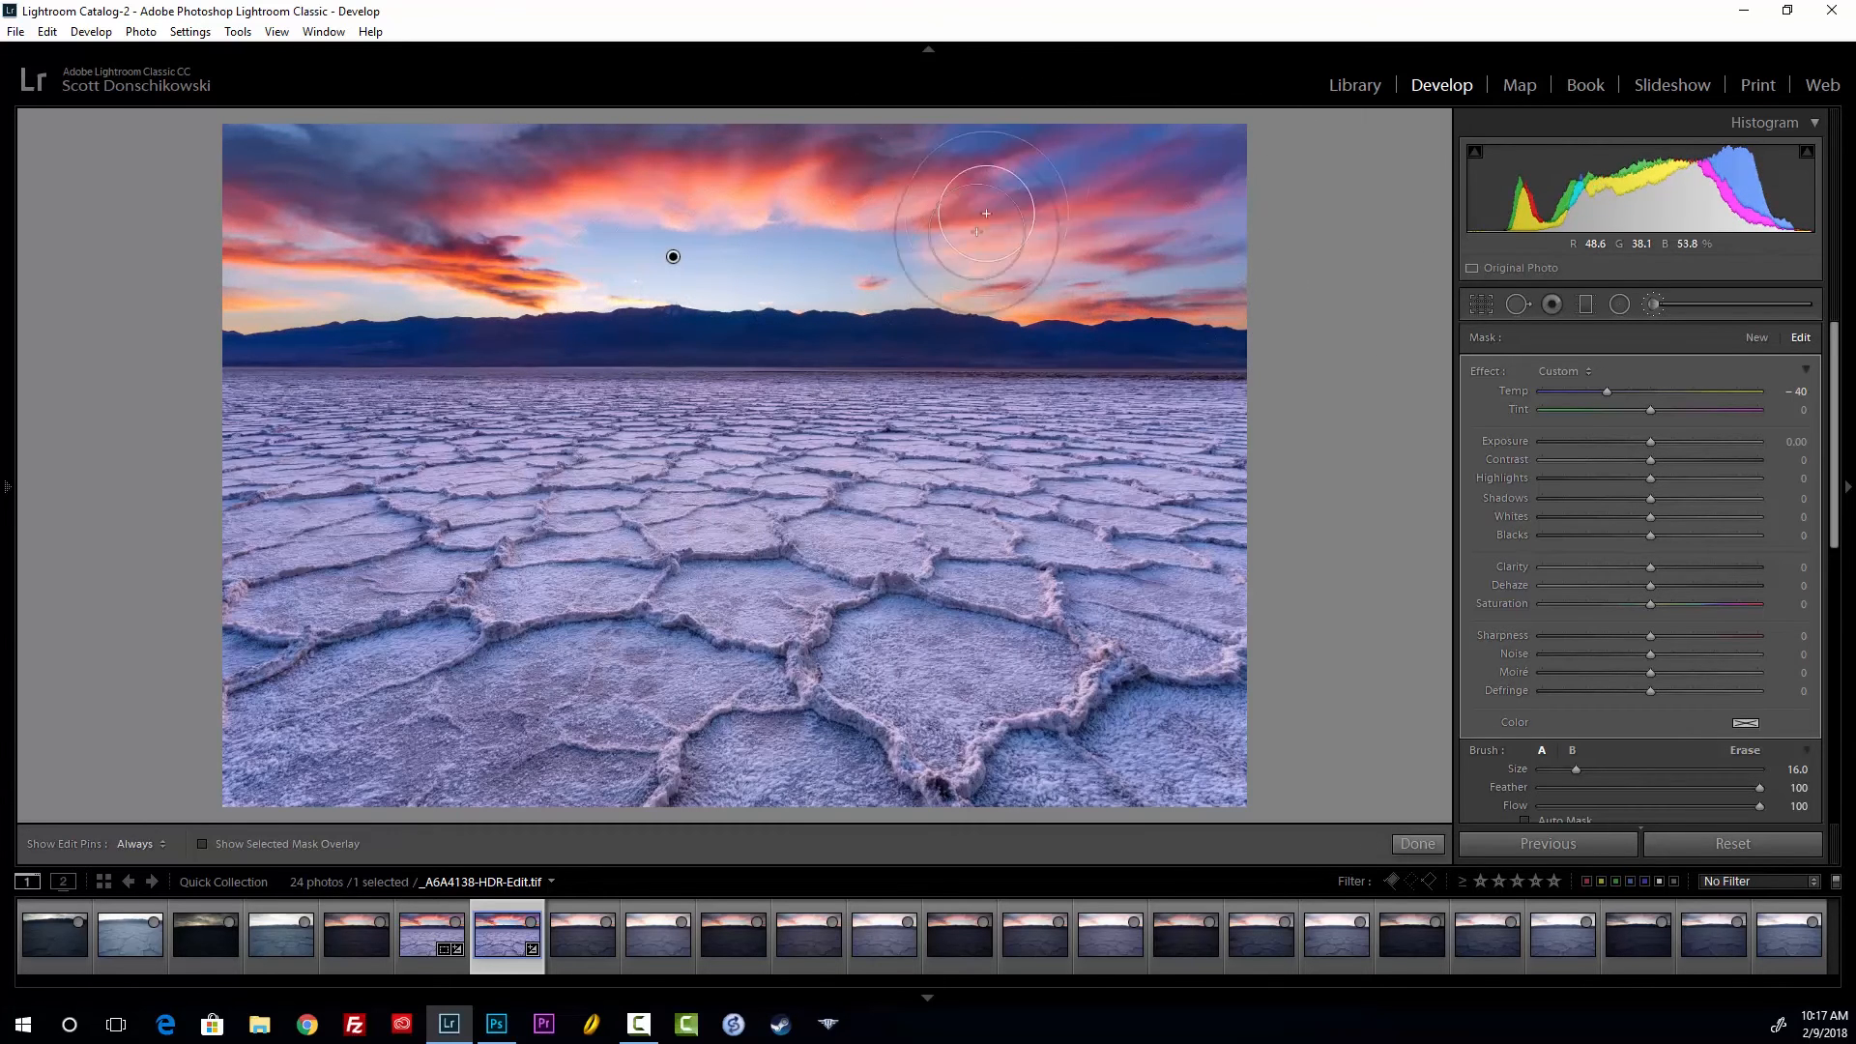
key(h)
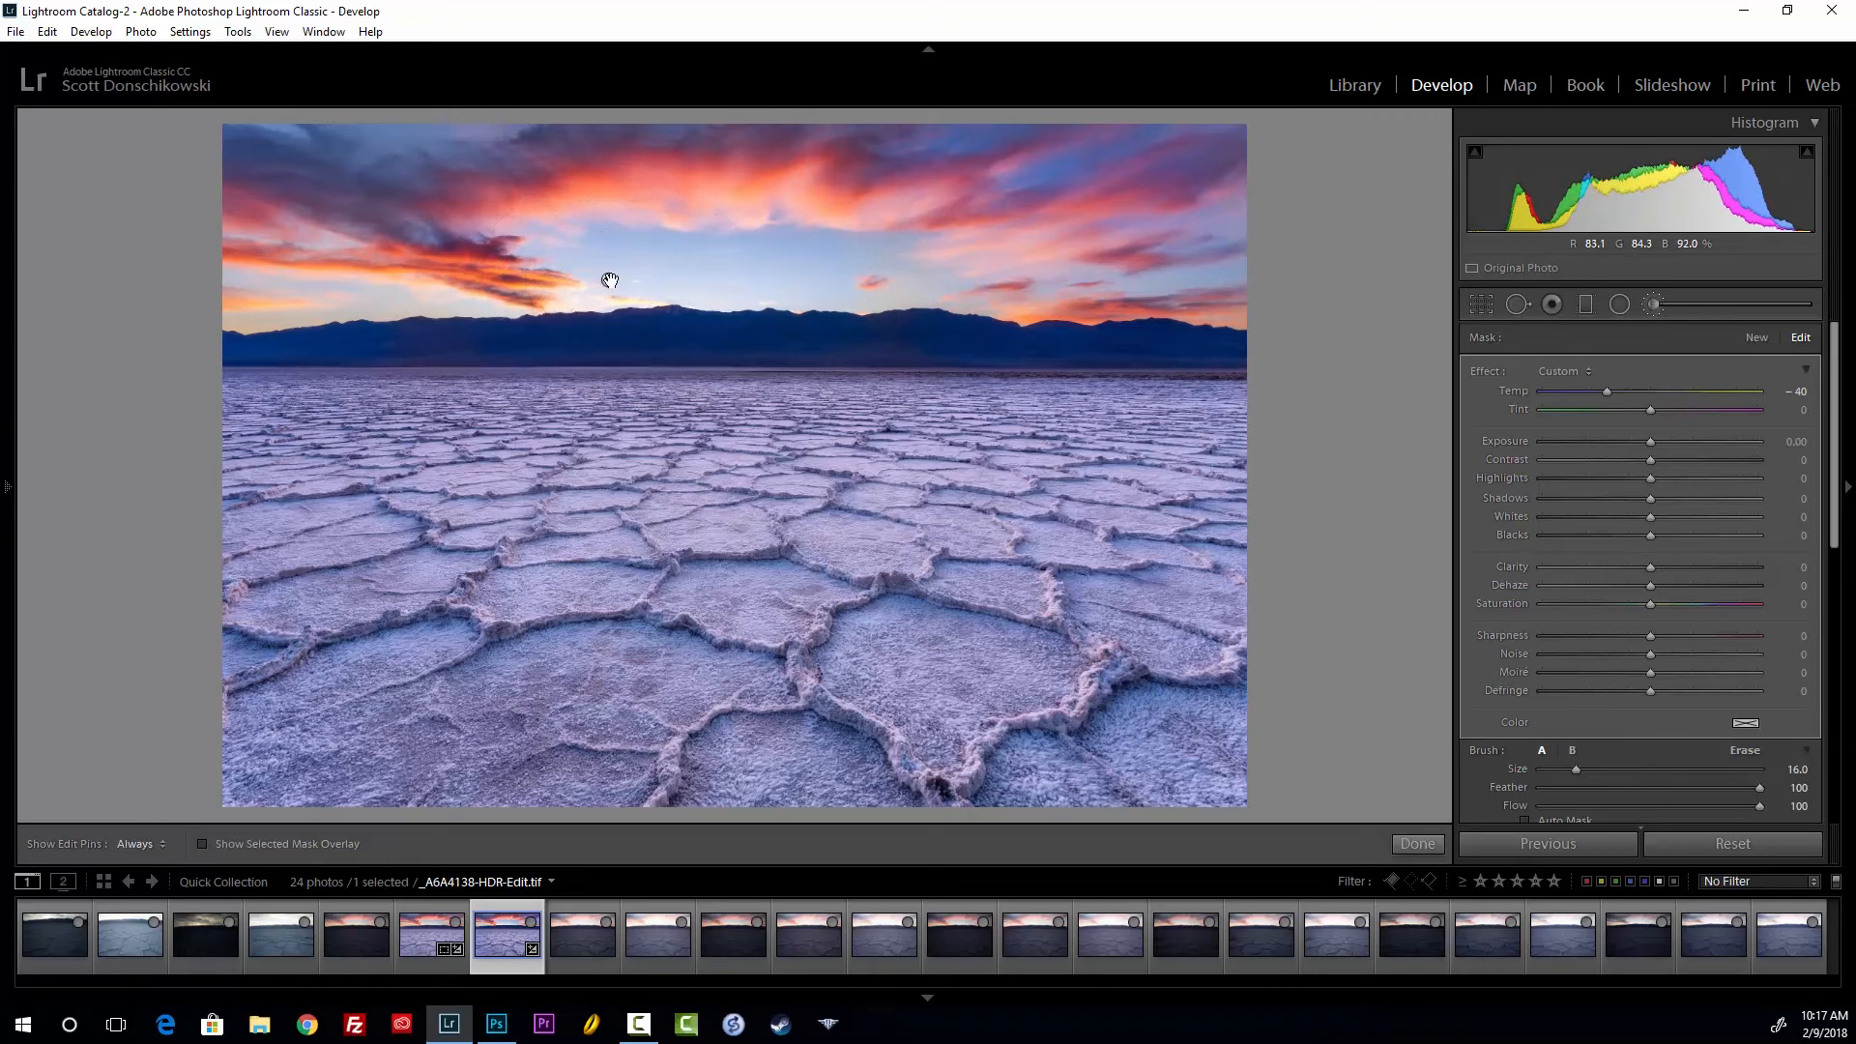
key(h)
mouse_move(621, 277)
mouse_down()
mouse_move(706, 262)
mouse_move(688, 271)
mouse_up()
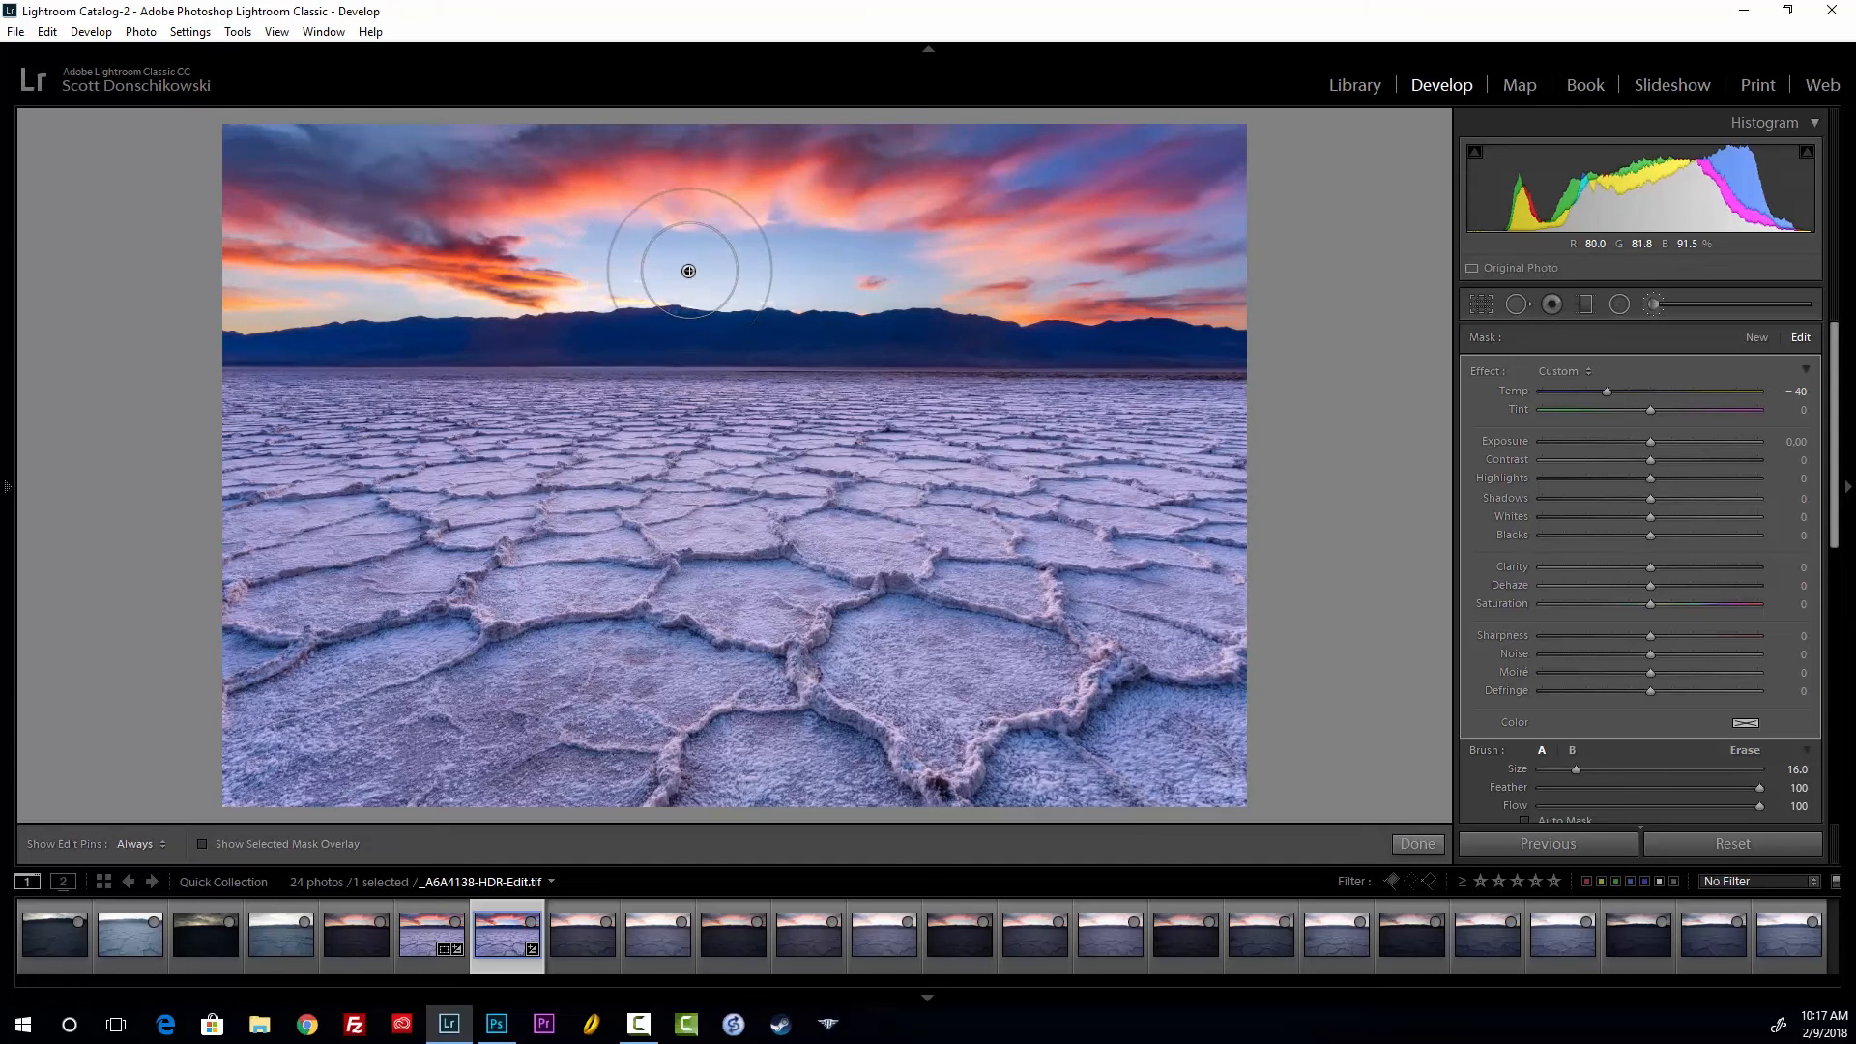
key(Delete)
Reduce the brush to size 9 and paint the -40 temperature over the open sky between clouds and mountains
scroll(686, 269, down, 6)
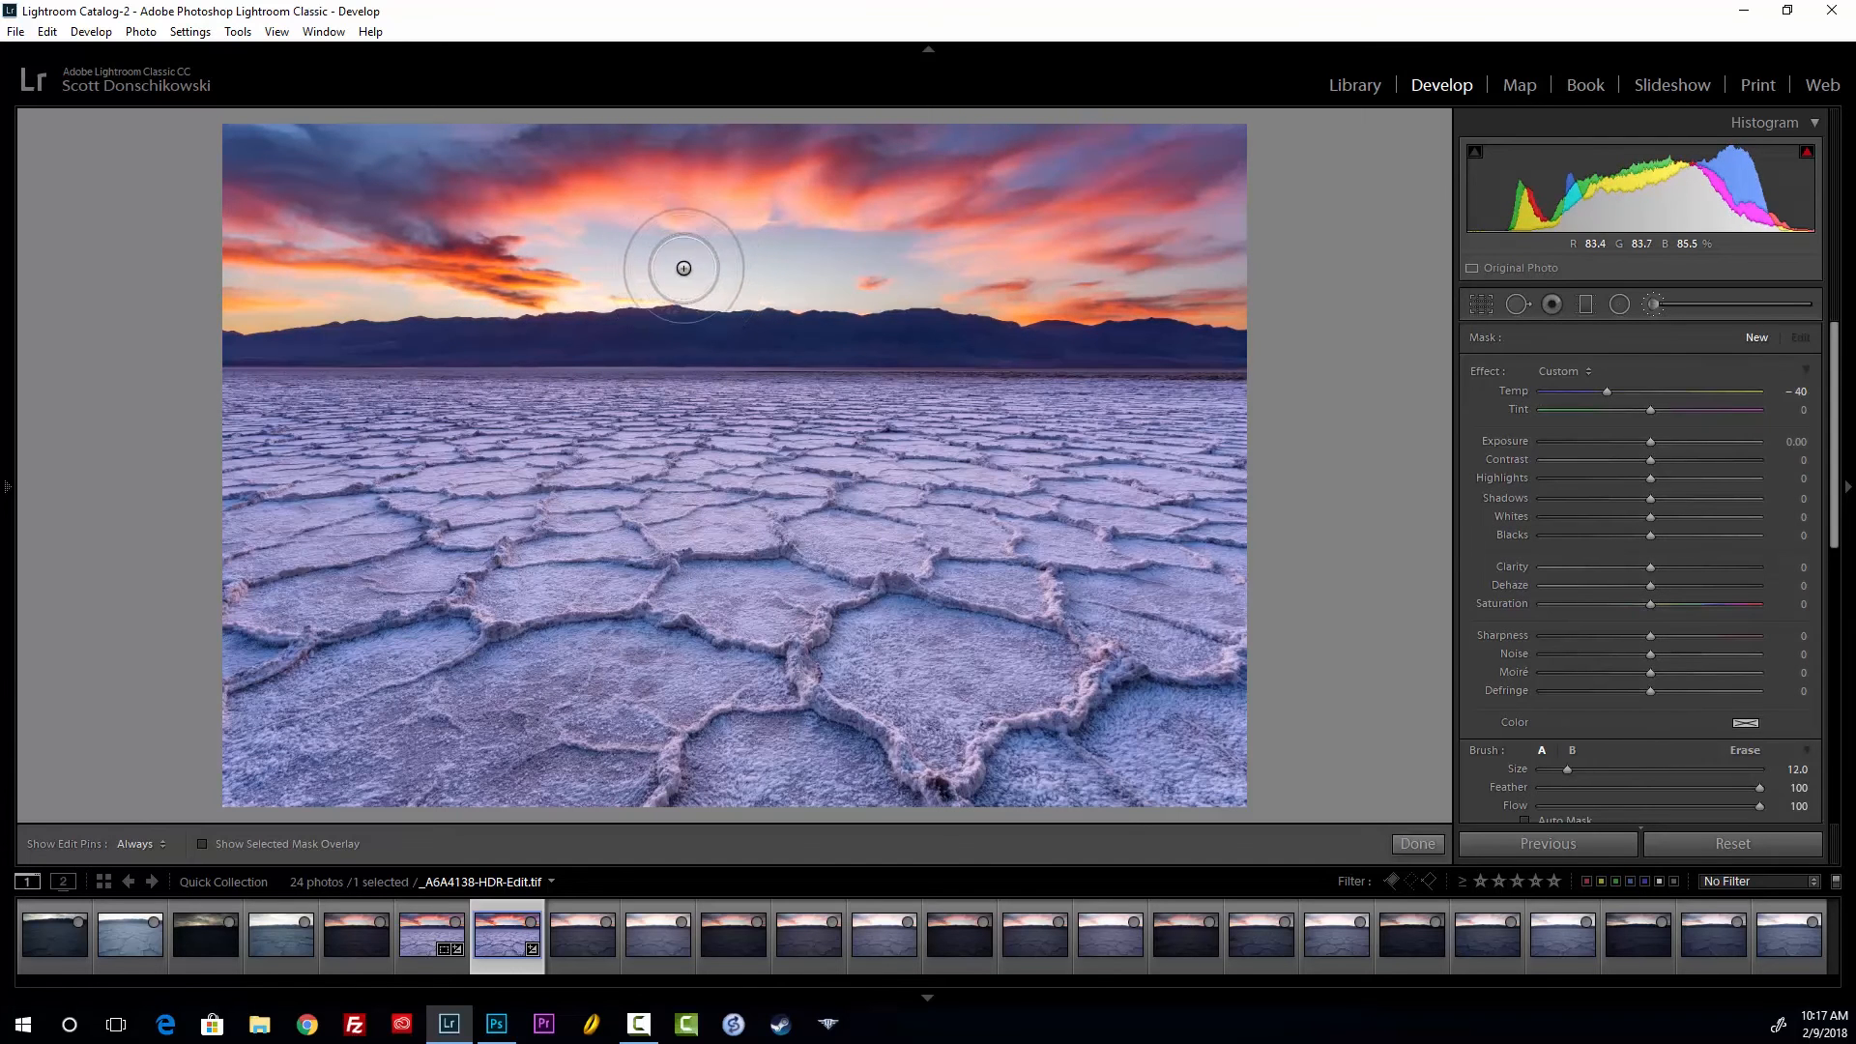
scroll(600, 242, down, 1)
key(h)
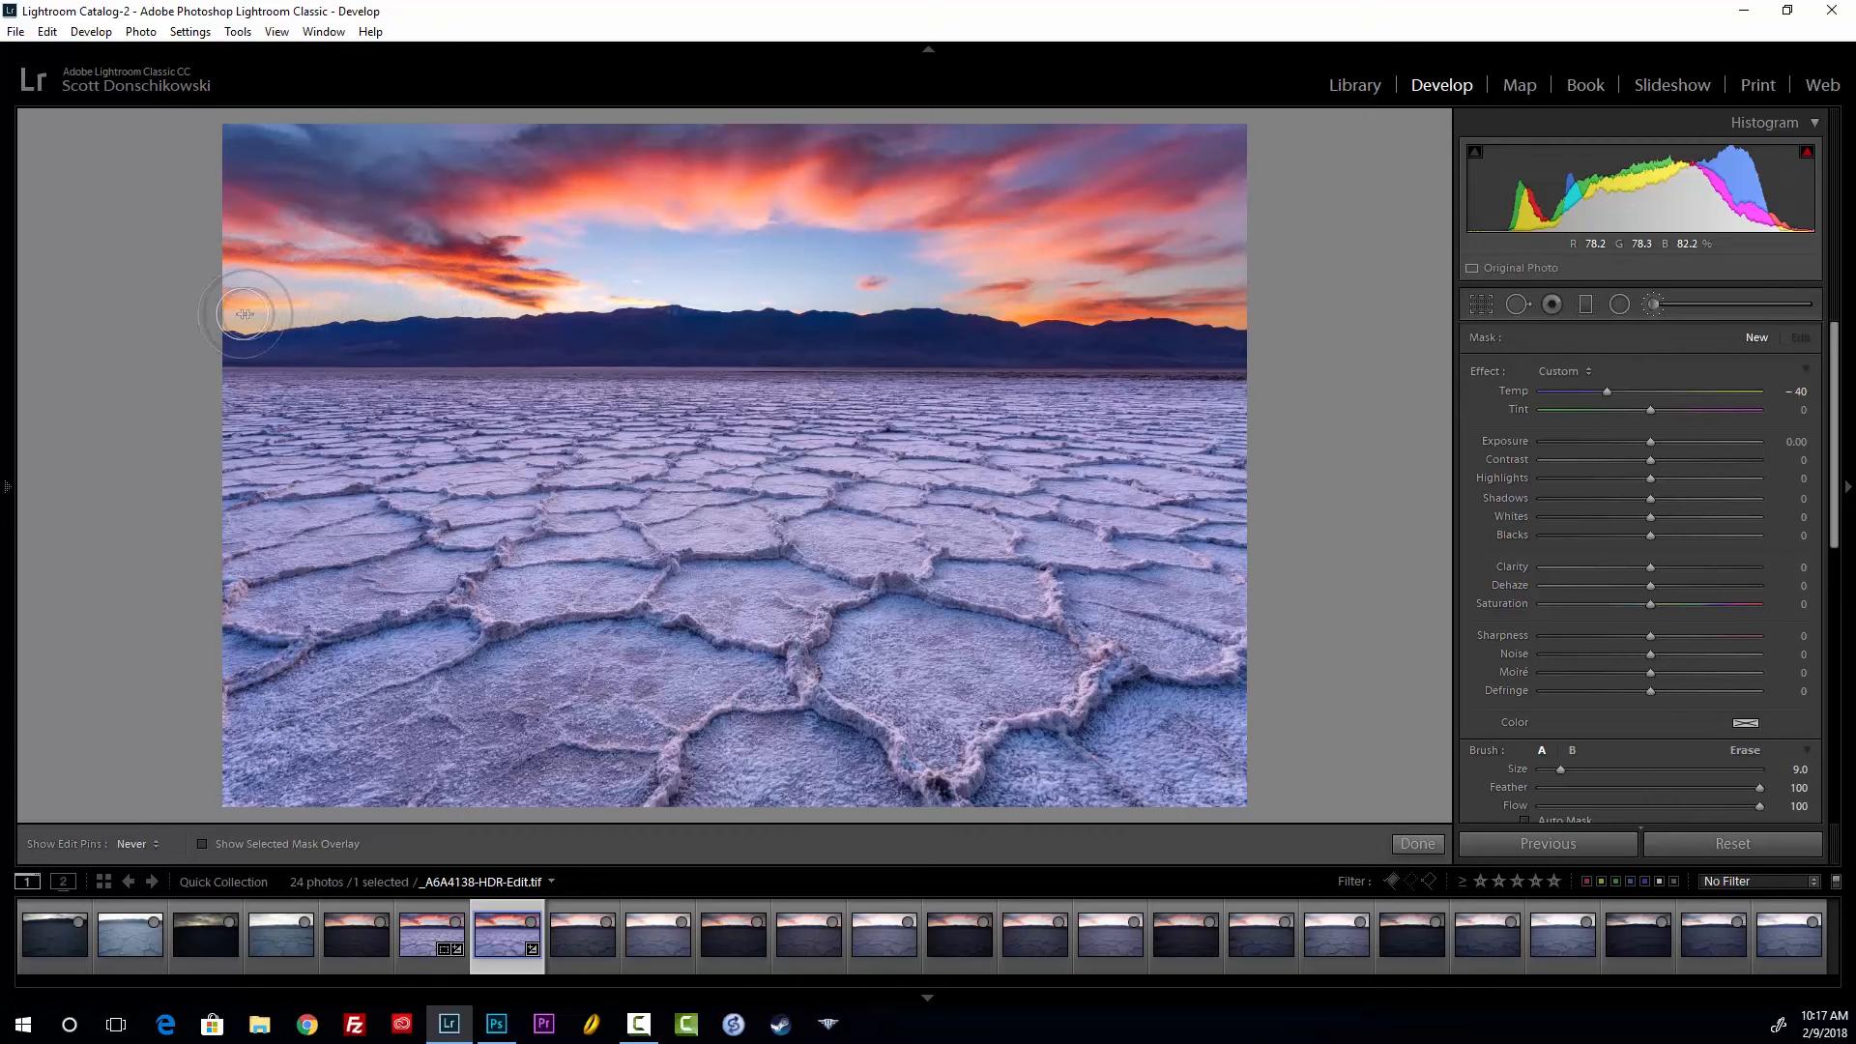
mouse_move(602, 247)
mouse_down()
mouse_move(716, 281)
mouse_move(629, 290)
mouse_move(880, 261)
mouse_move(971, 278)
mouse_up()
Lower the brush flow to 50 and enlarge the brush to size 22 for softer sky cooling
scroll(1041, 290, up, 7)
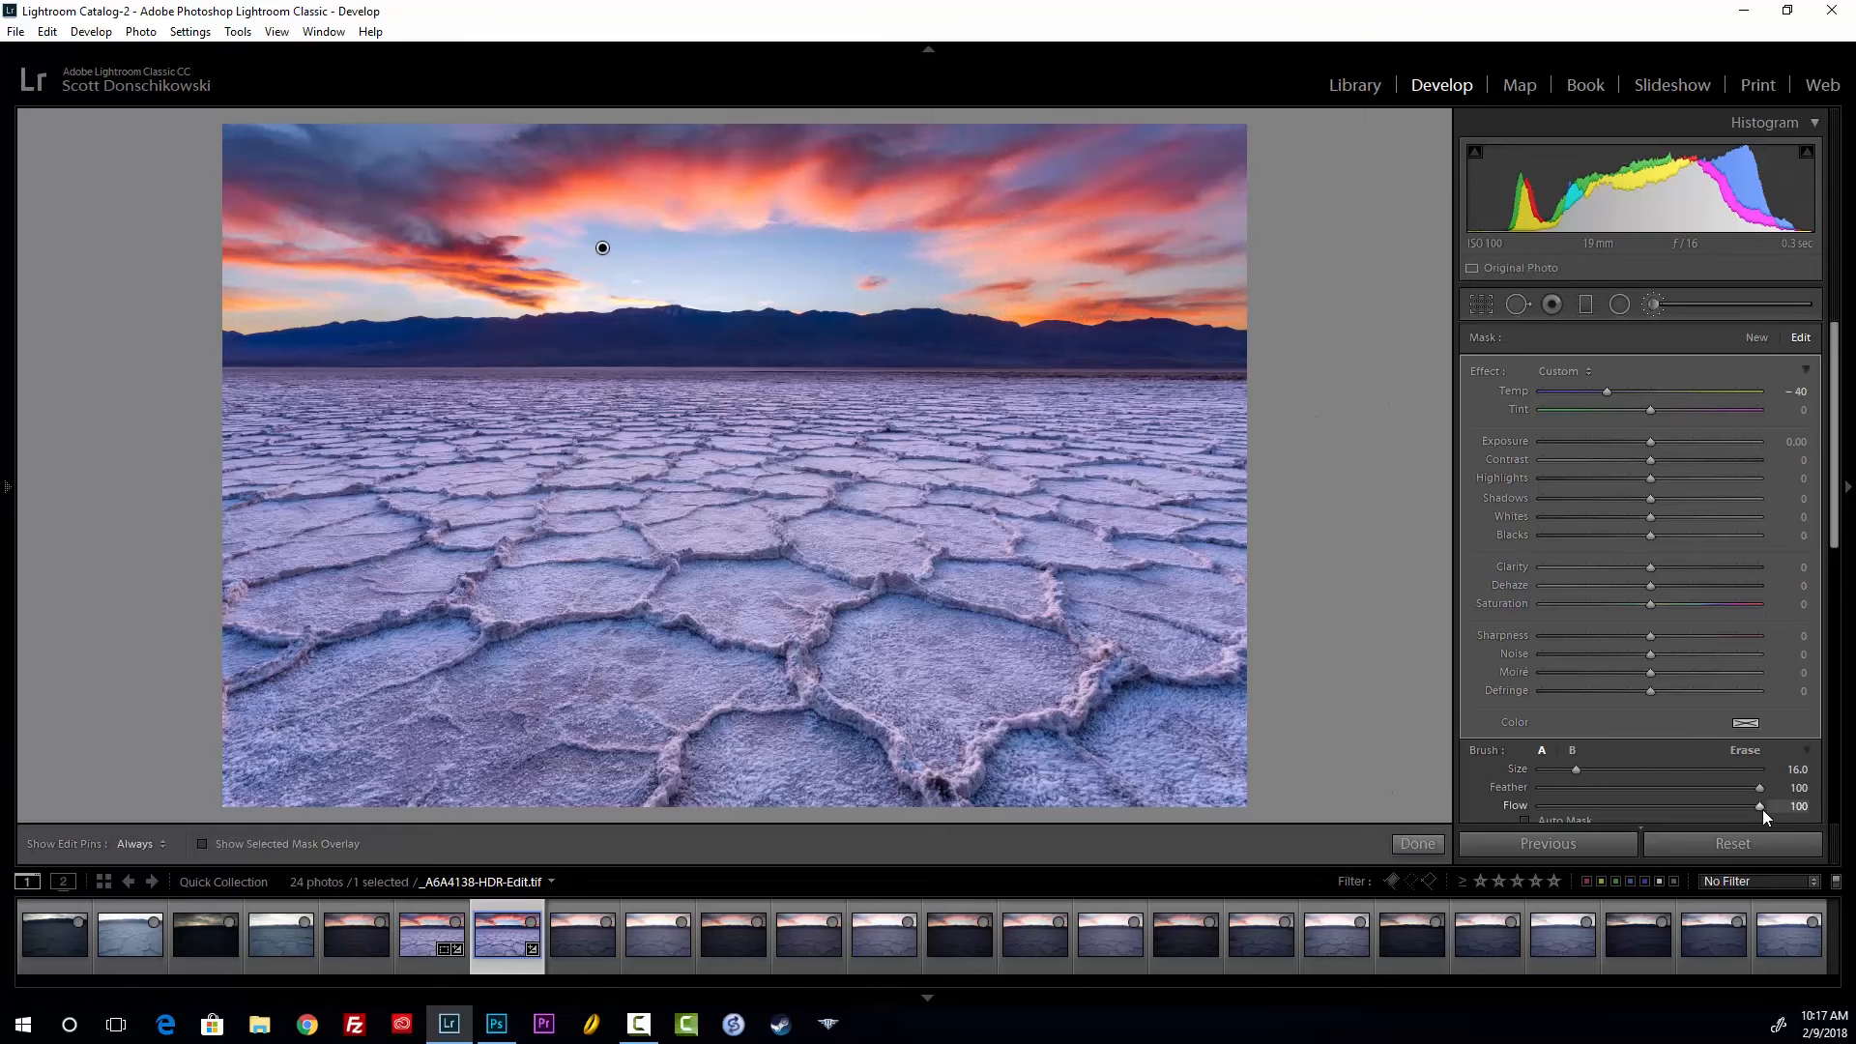
drag(1718, 810, 1679, 816)
scroll(1338, 224, up, 6)
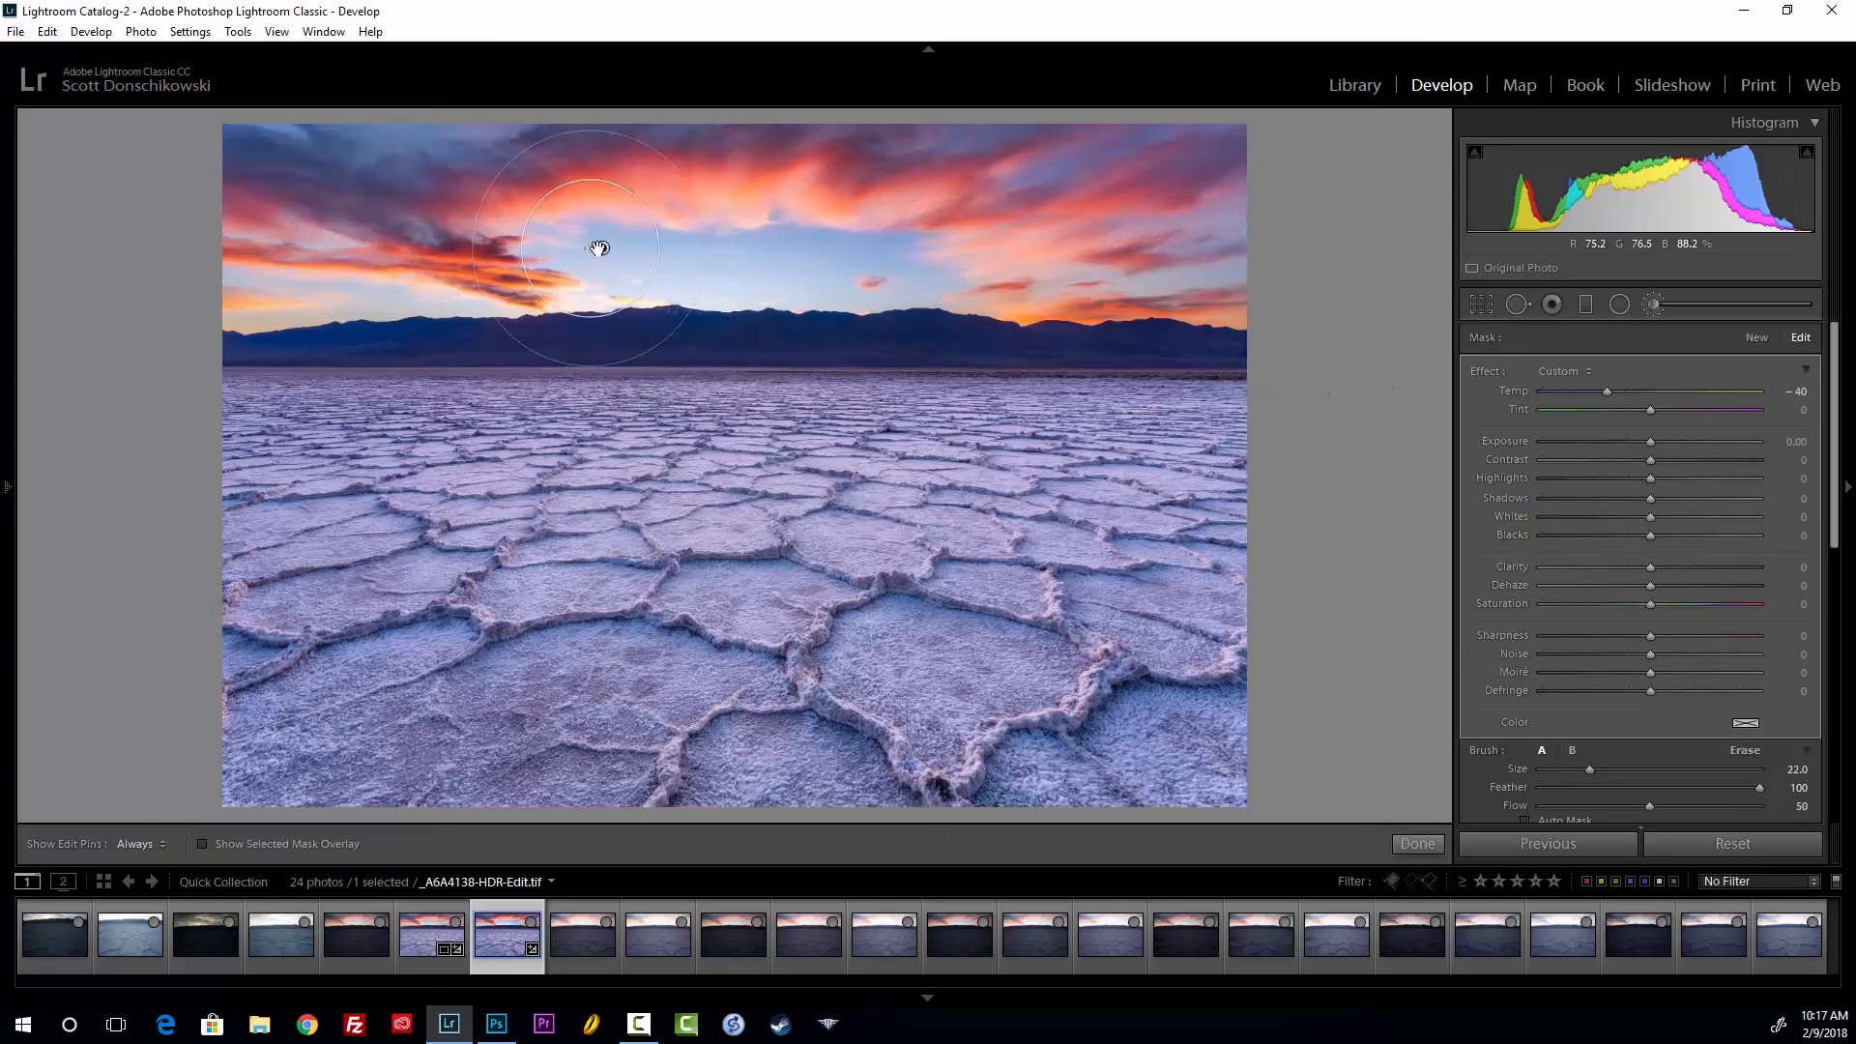
Show the mask overlay and erase the mask from the left part of the mountain range with an Auto Mask eraser of size 20
scroll(1626, 622, down, 3)
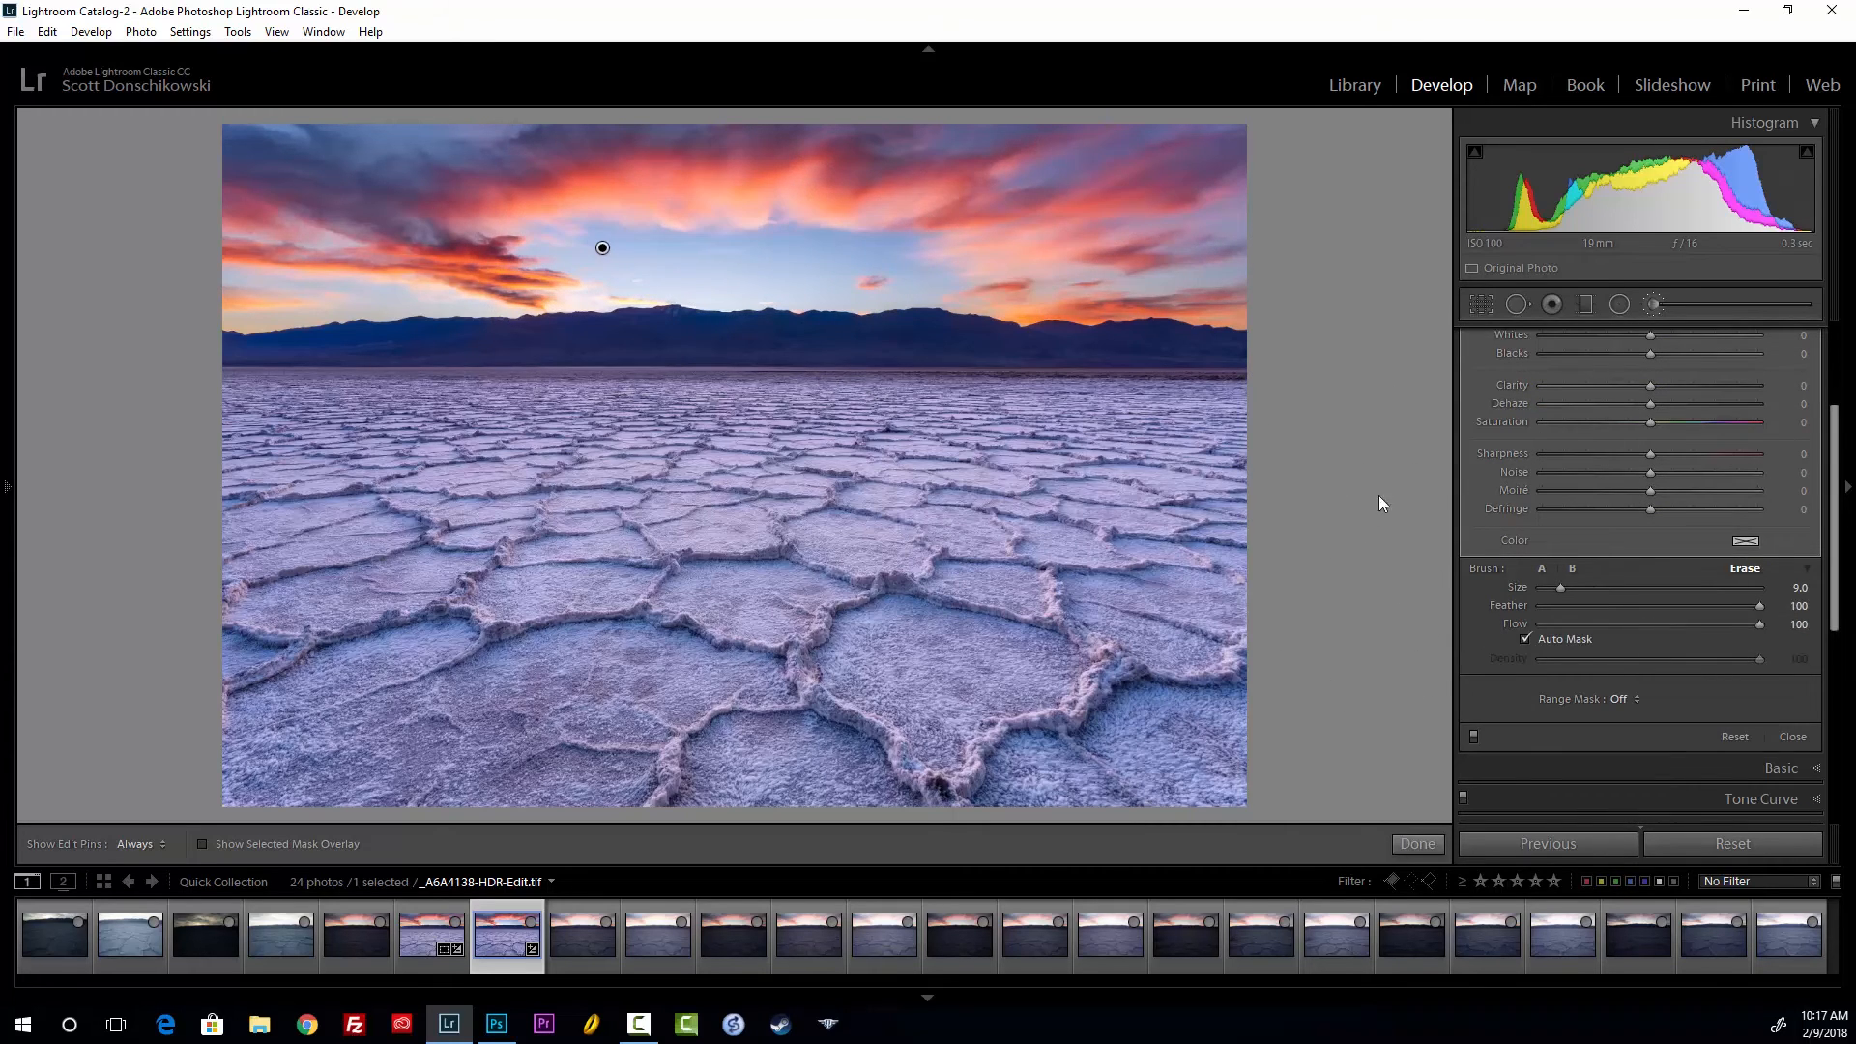
click(240, 844)
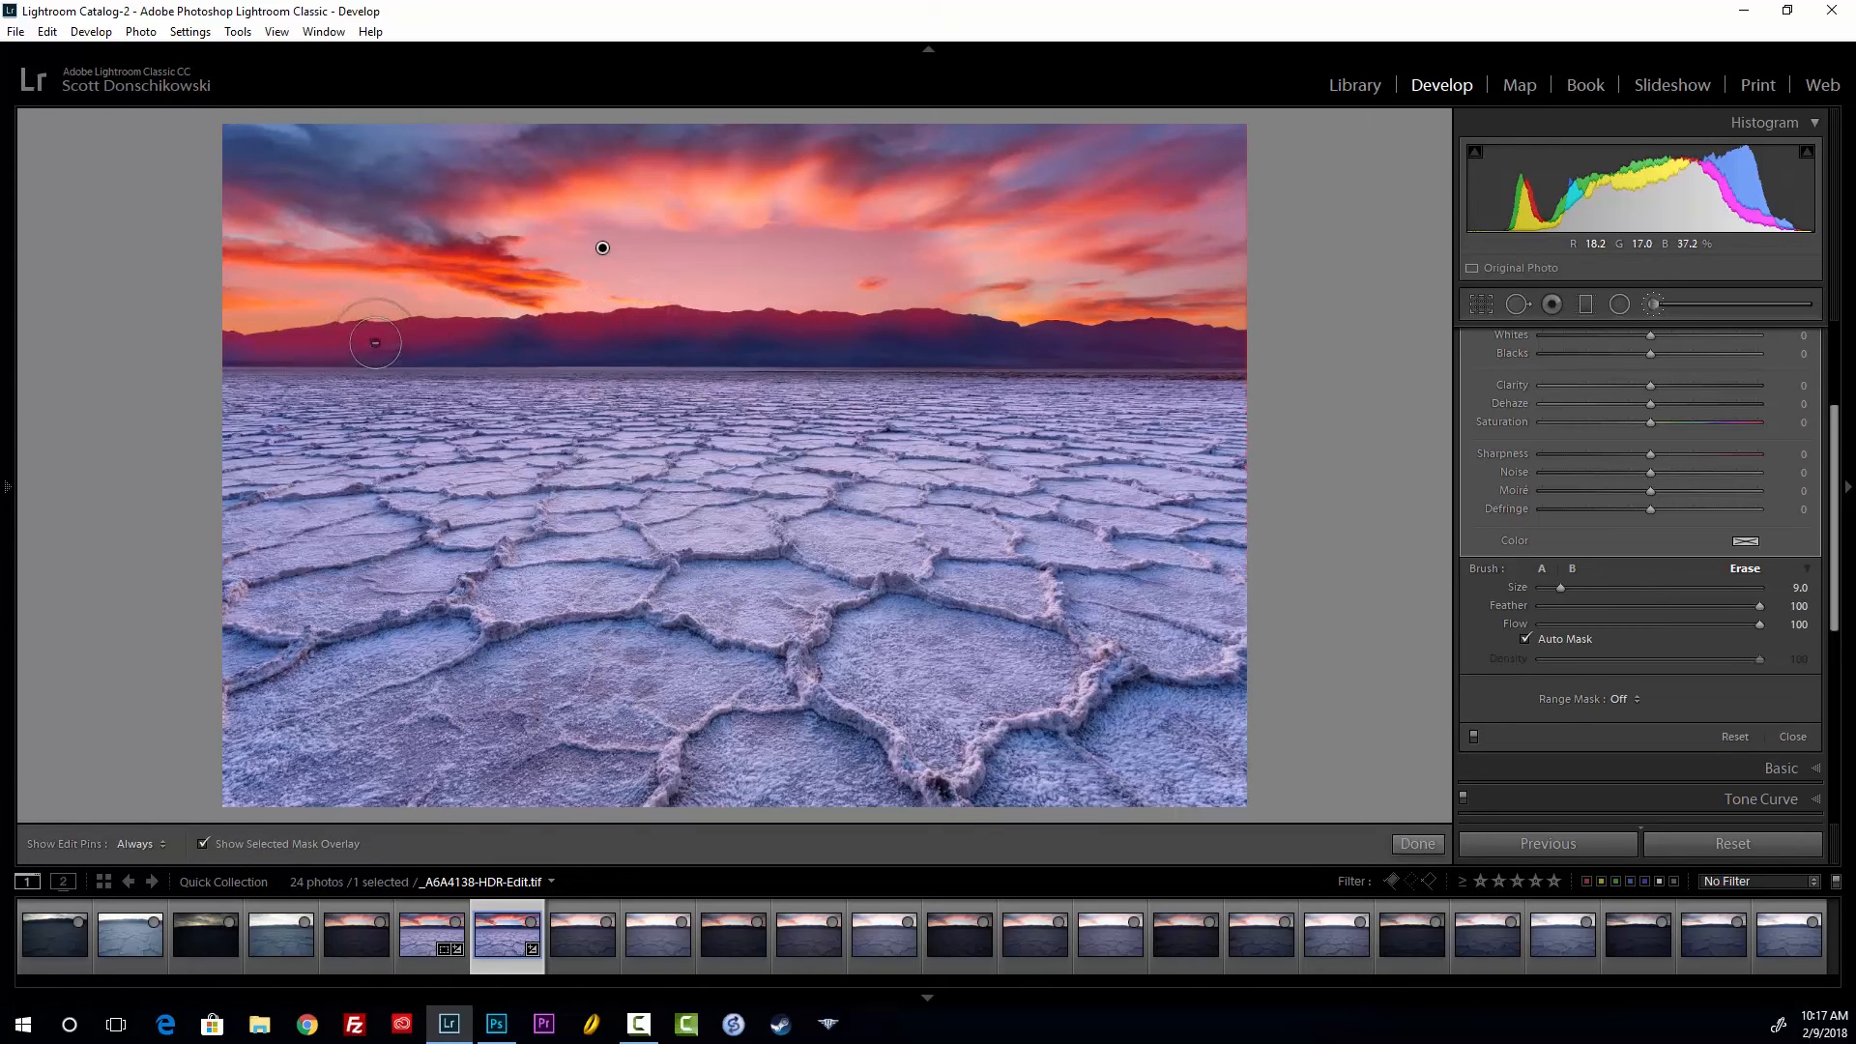
key(space)
click(375, 342)
scroll(489, 346, up, 11)
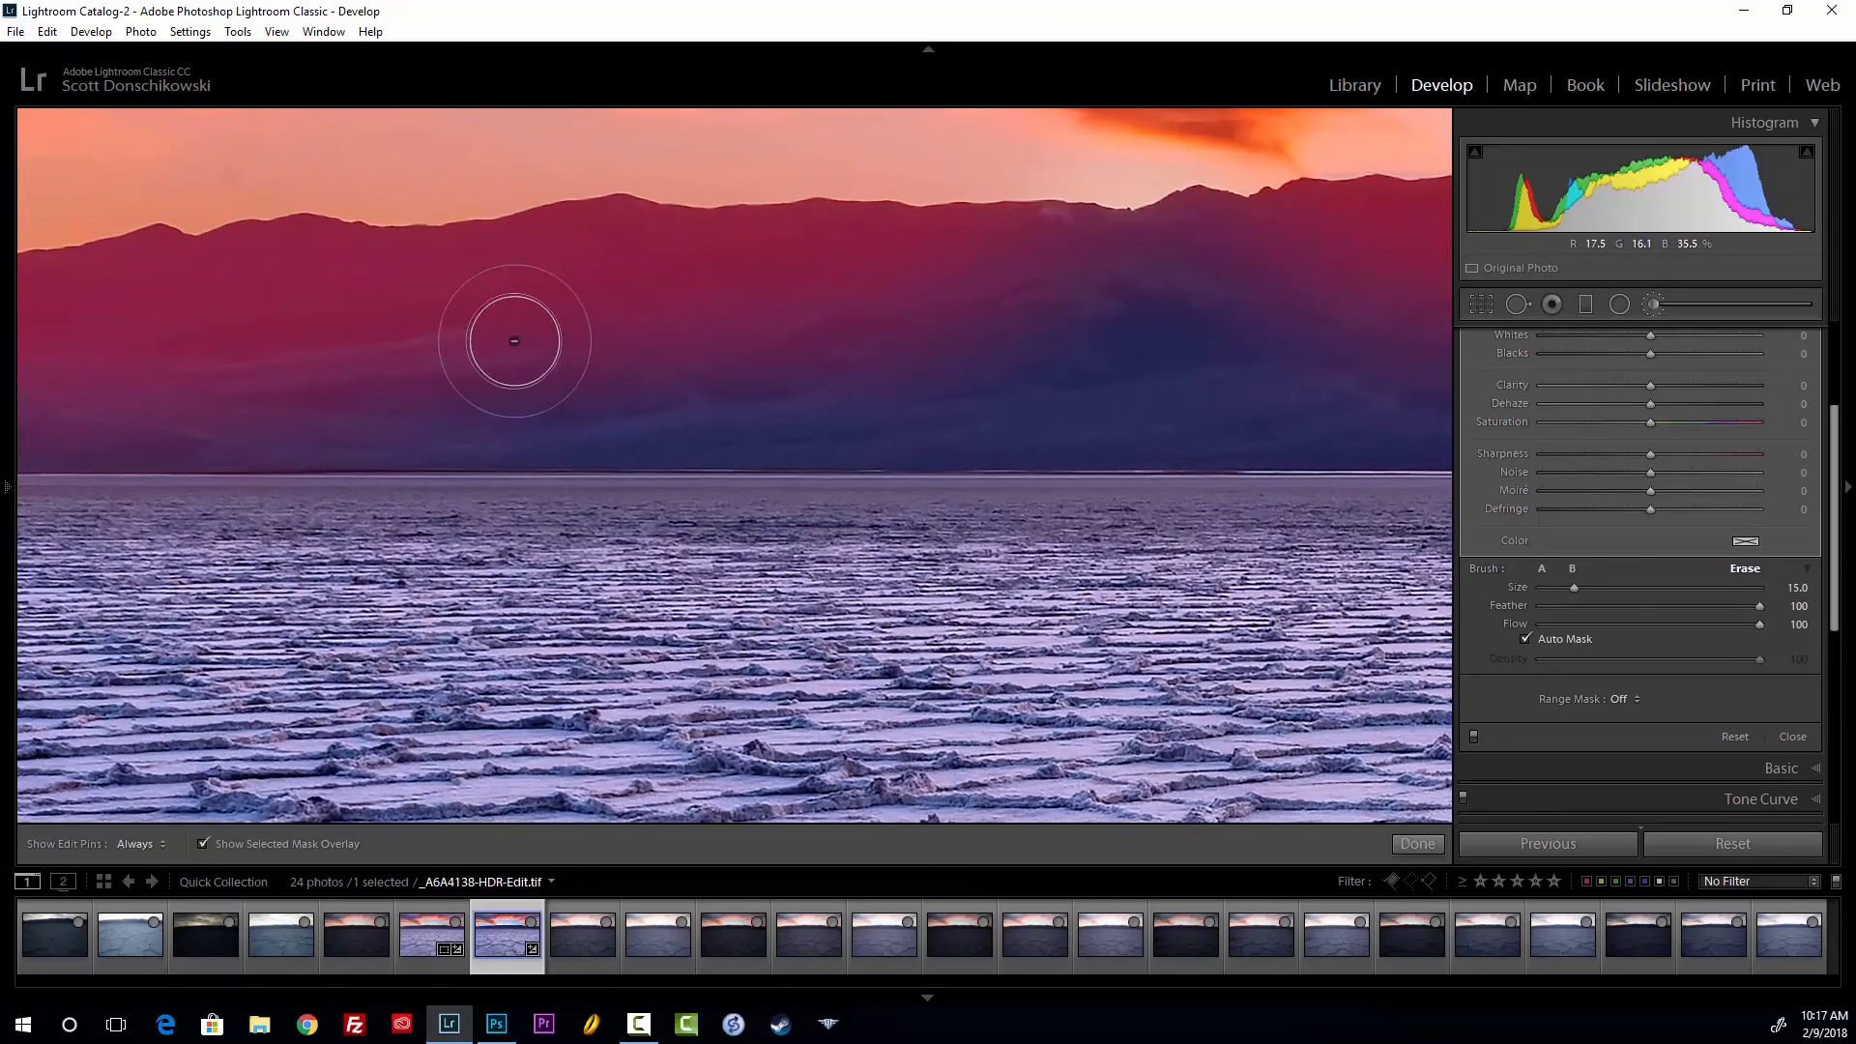
key(h)
mouse_move(1034, 336)
mouse_down()
mouse_move(793, 365)
mouse_move(896, 348)
mouse_move(769, 351)
mouse_move(719, 382)
mouse_move(513, 359)
mouse_move(542, 340)
mouse_move(532, 321)
mouse_move(609, 310)
mouse_move(646, 277)
mouse_move(618, 271)
mouse_move(474, 359)
mouse_move(545, 325)
mouse_move(505, 308)
mouse_move(310, 336)
mouse_move(291, 358)
mouse_move(306, 315)
mouse_move(429, 318)
mouse_move(279, 323)
mouse_up()
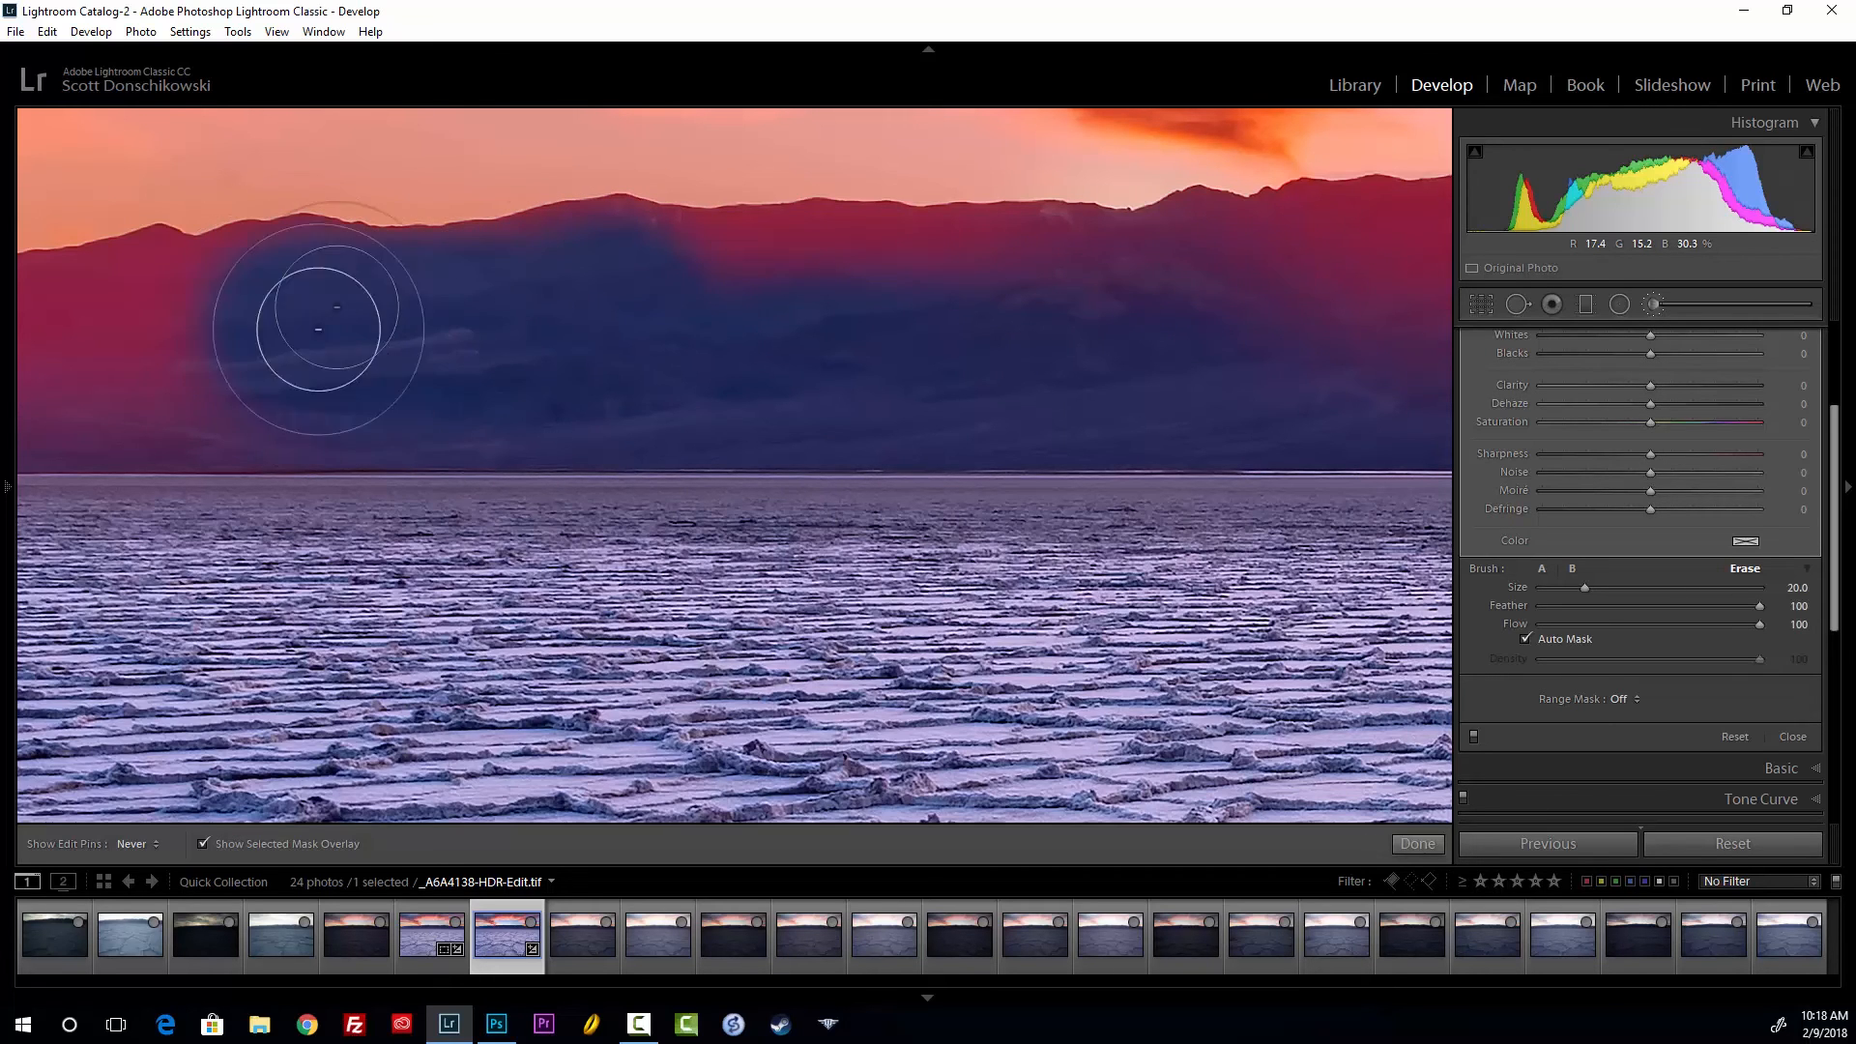
Erase the remaining mask from the mountains along the photo's left edge up to the ridge below the dark cloud
key(h)
drag(406, 373, 1050, 392)
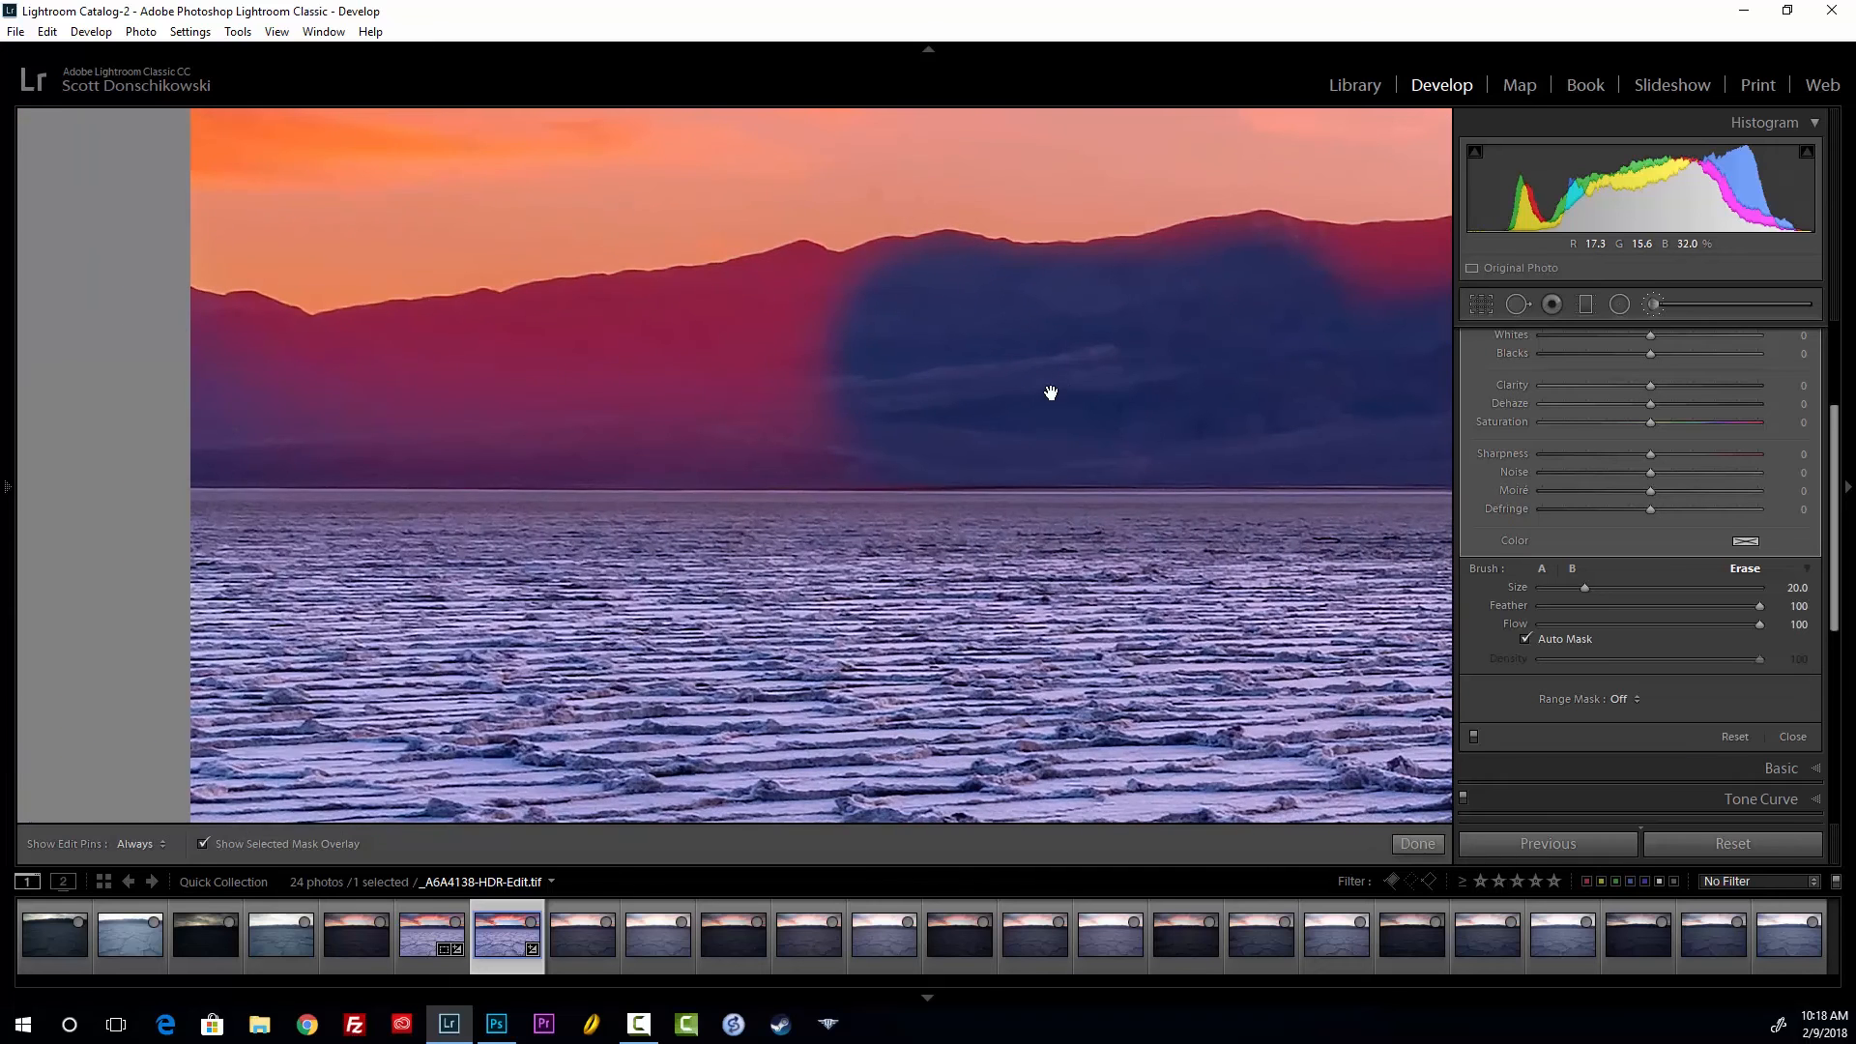
mouse_move(859, 503)
mouse_down()
mouse_move(762, 403)
mouse_move(828, 331)
mouse_move(757, 364)
mouse_move(614, 354)
mouse_move(497, 431)
mouse_move(593, 406)
mouse_move(241, 391)
mouse_move(355, 377)
mouse_move(191, 357)
mouse_move(626, 354)
mouse_move(753, 320)
mouse_move(618, 398)
mouse_move(816, 452)
mouse_move(233, 588)
mouse_up()
key(space)
mouse_move(590, 414)
mouse_down()
mouse_move(882, 386)
mouse_move(1041, 401)
mouse_up()
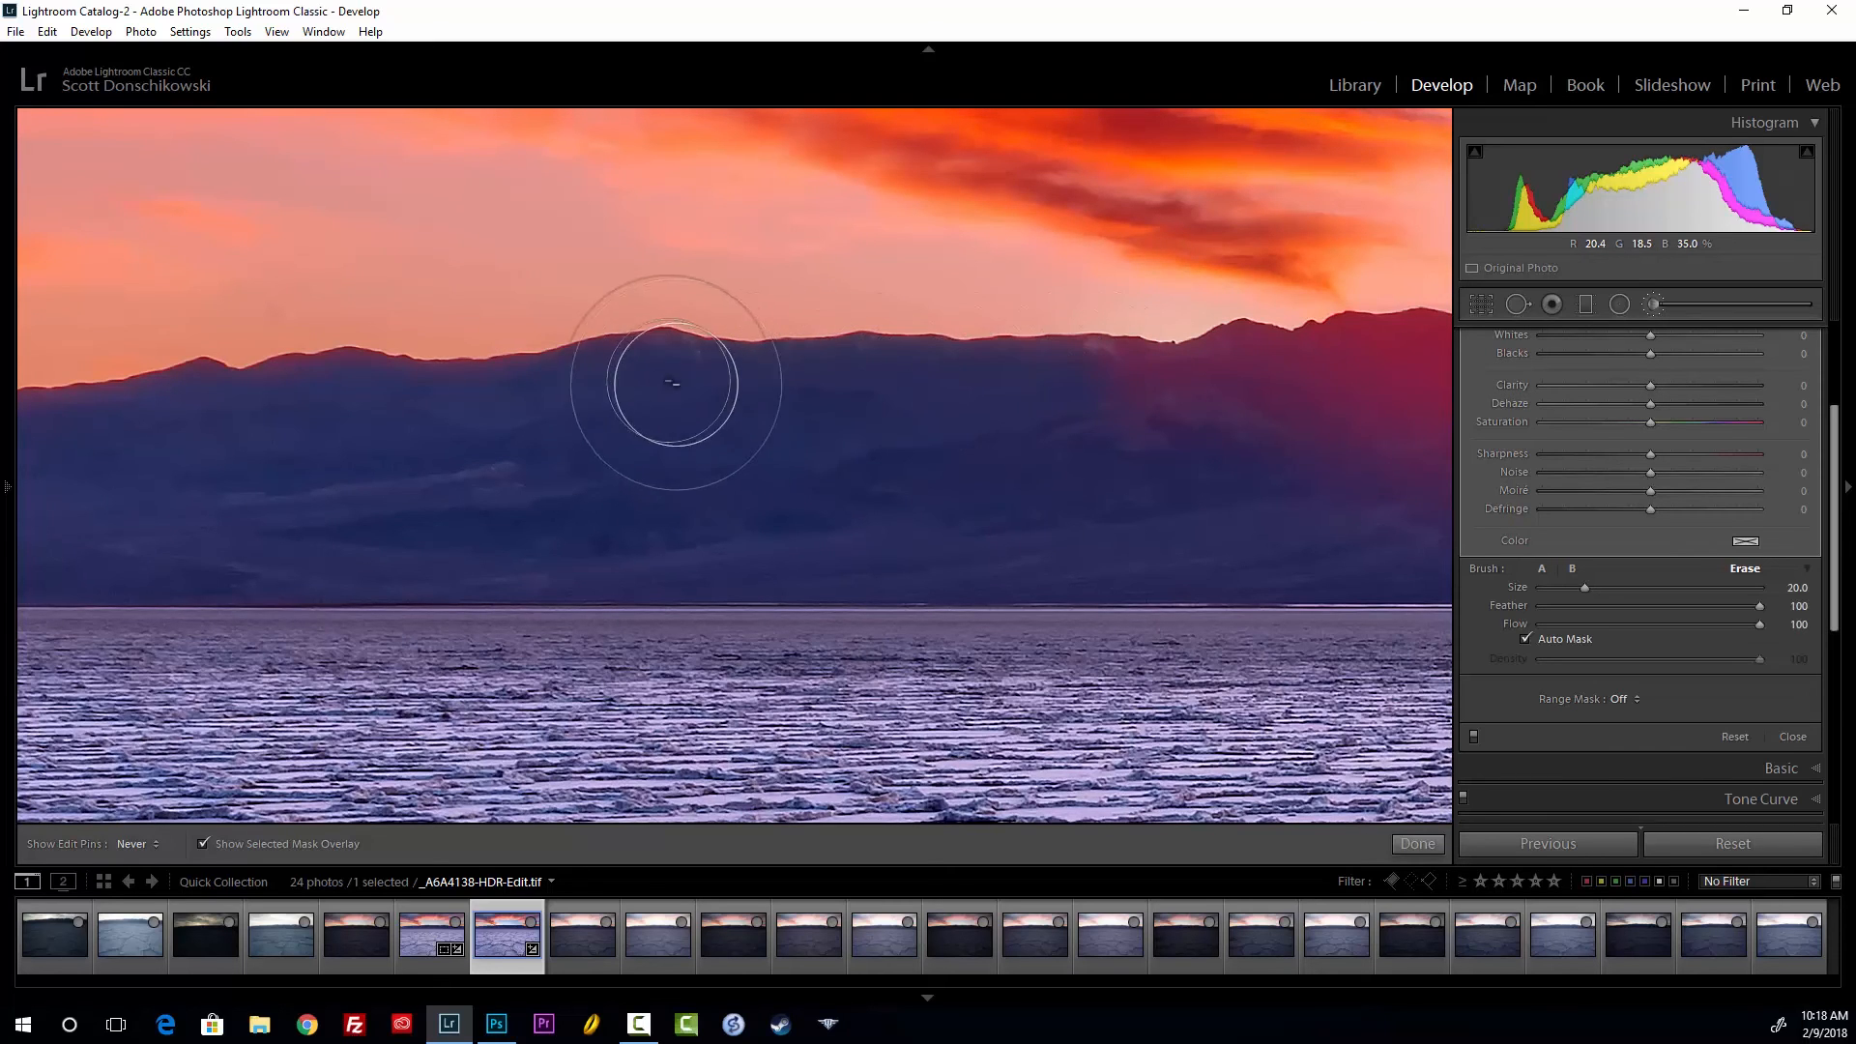
drag(540, 513, 1000, 522)
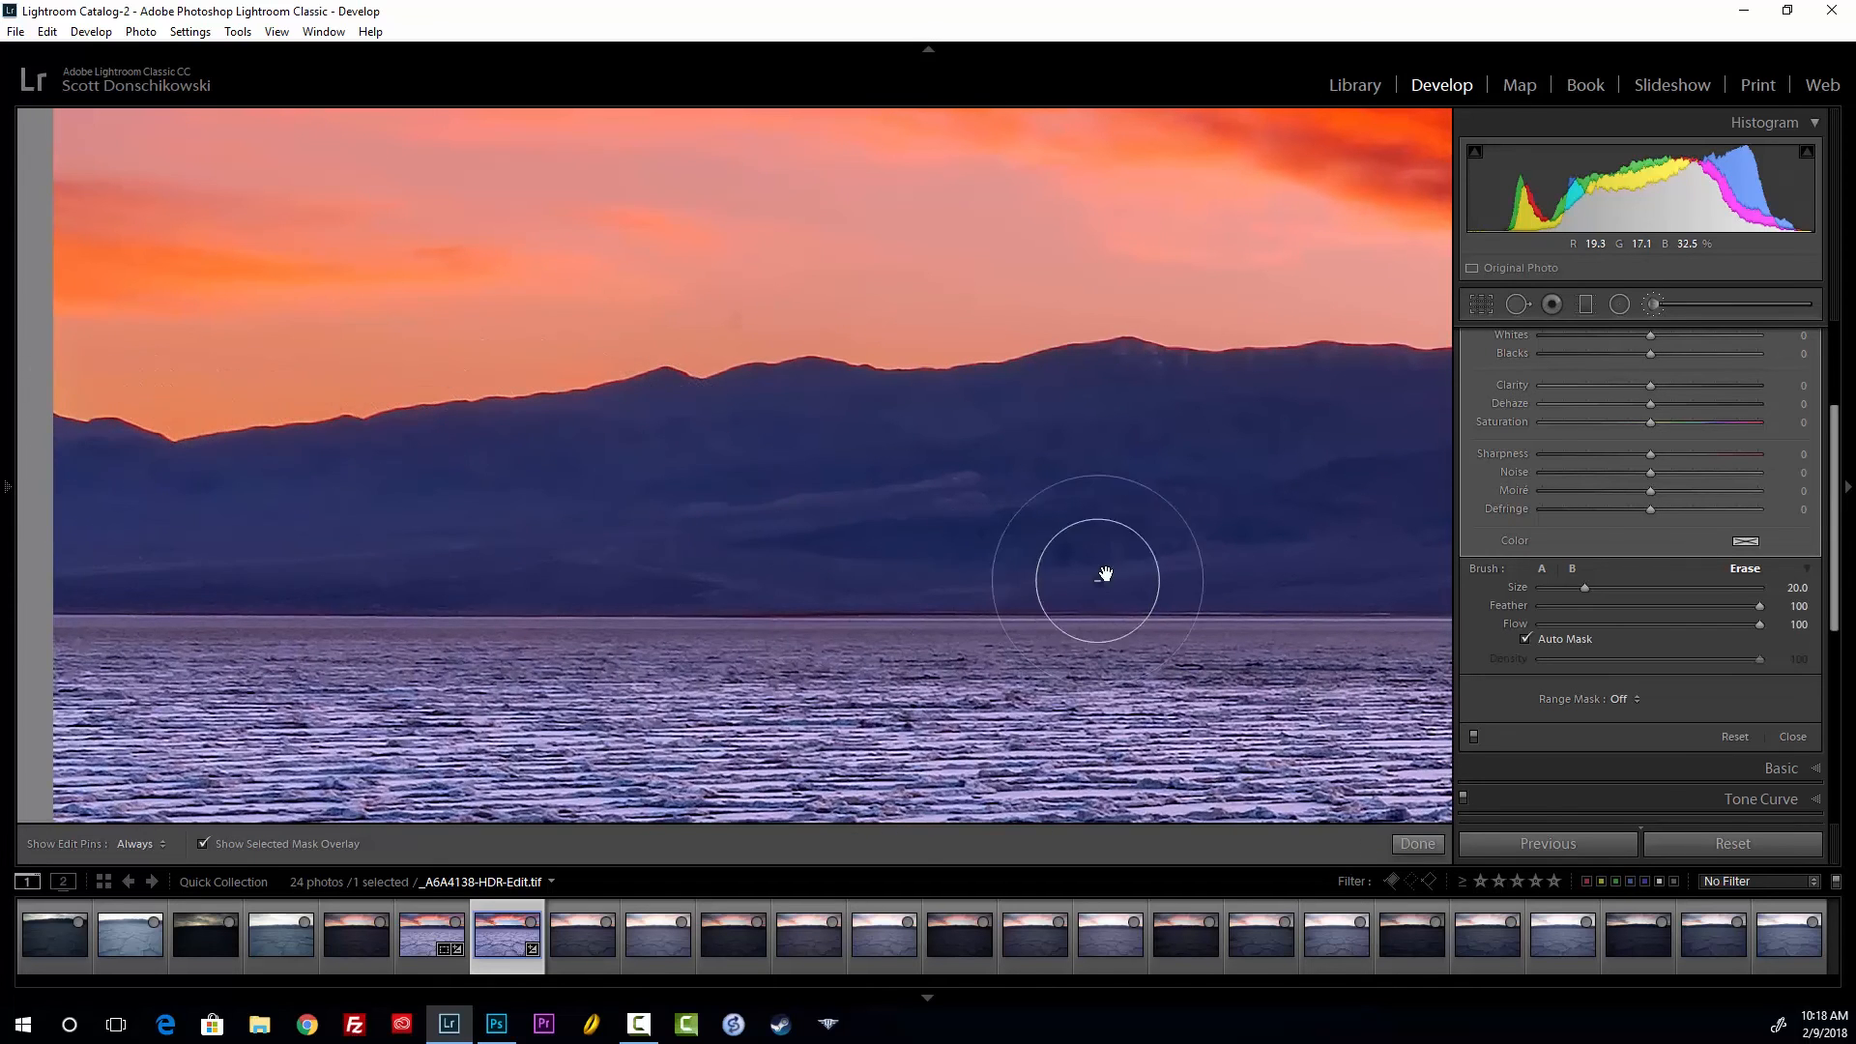
drag(1089, 589, 580, 580)
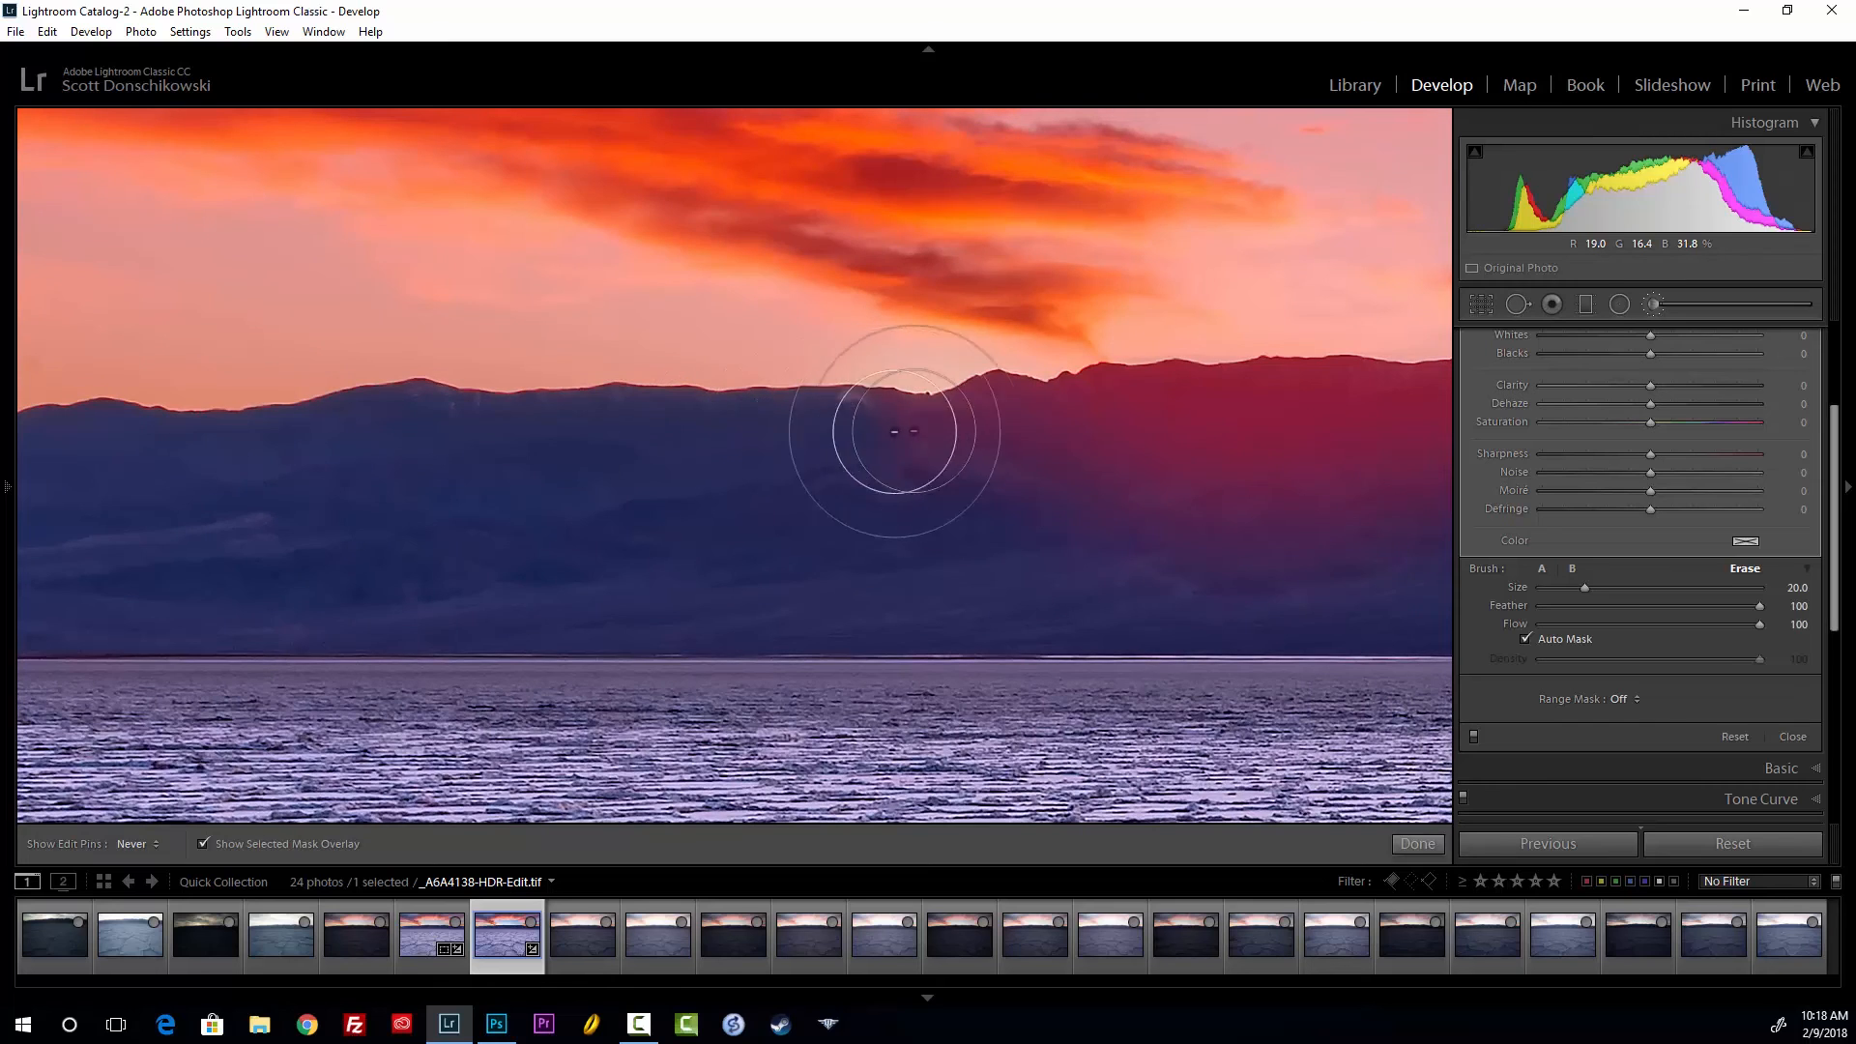
Erase the mask from the central mountain peaks, and hide the mask overlay in the full view
key(h)
drag(986, 513, 745, 538)
key(h)
mouse_move(778, 487)
mouse_down()
mouse_move(863, 434)
mouse_move(904, 443)
mouse_move(824, 442)
mouse_move(864, 469)
mouse_move(840, 449)
mouse_move(945, 467)
mouse_move(936, 554)
mouse_move(903, 564)
mouse_move(1008, 577)
mouse_move(1037, 544)
mouse_move(1018, 508)
mouse_move(979, 496)
mouse_move(996, 434)
mouse_move(649, 526)
mouse_up()
key(space)
mouse_move(671, 460)
mouse_down()
mouse_move(852, 477)
mouse_move(828, 449)
mouse_move(913, 430)
mouse_up()
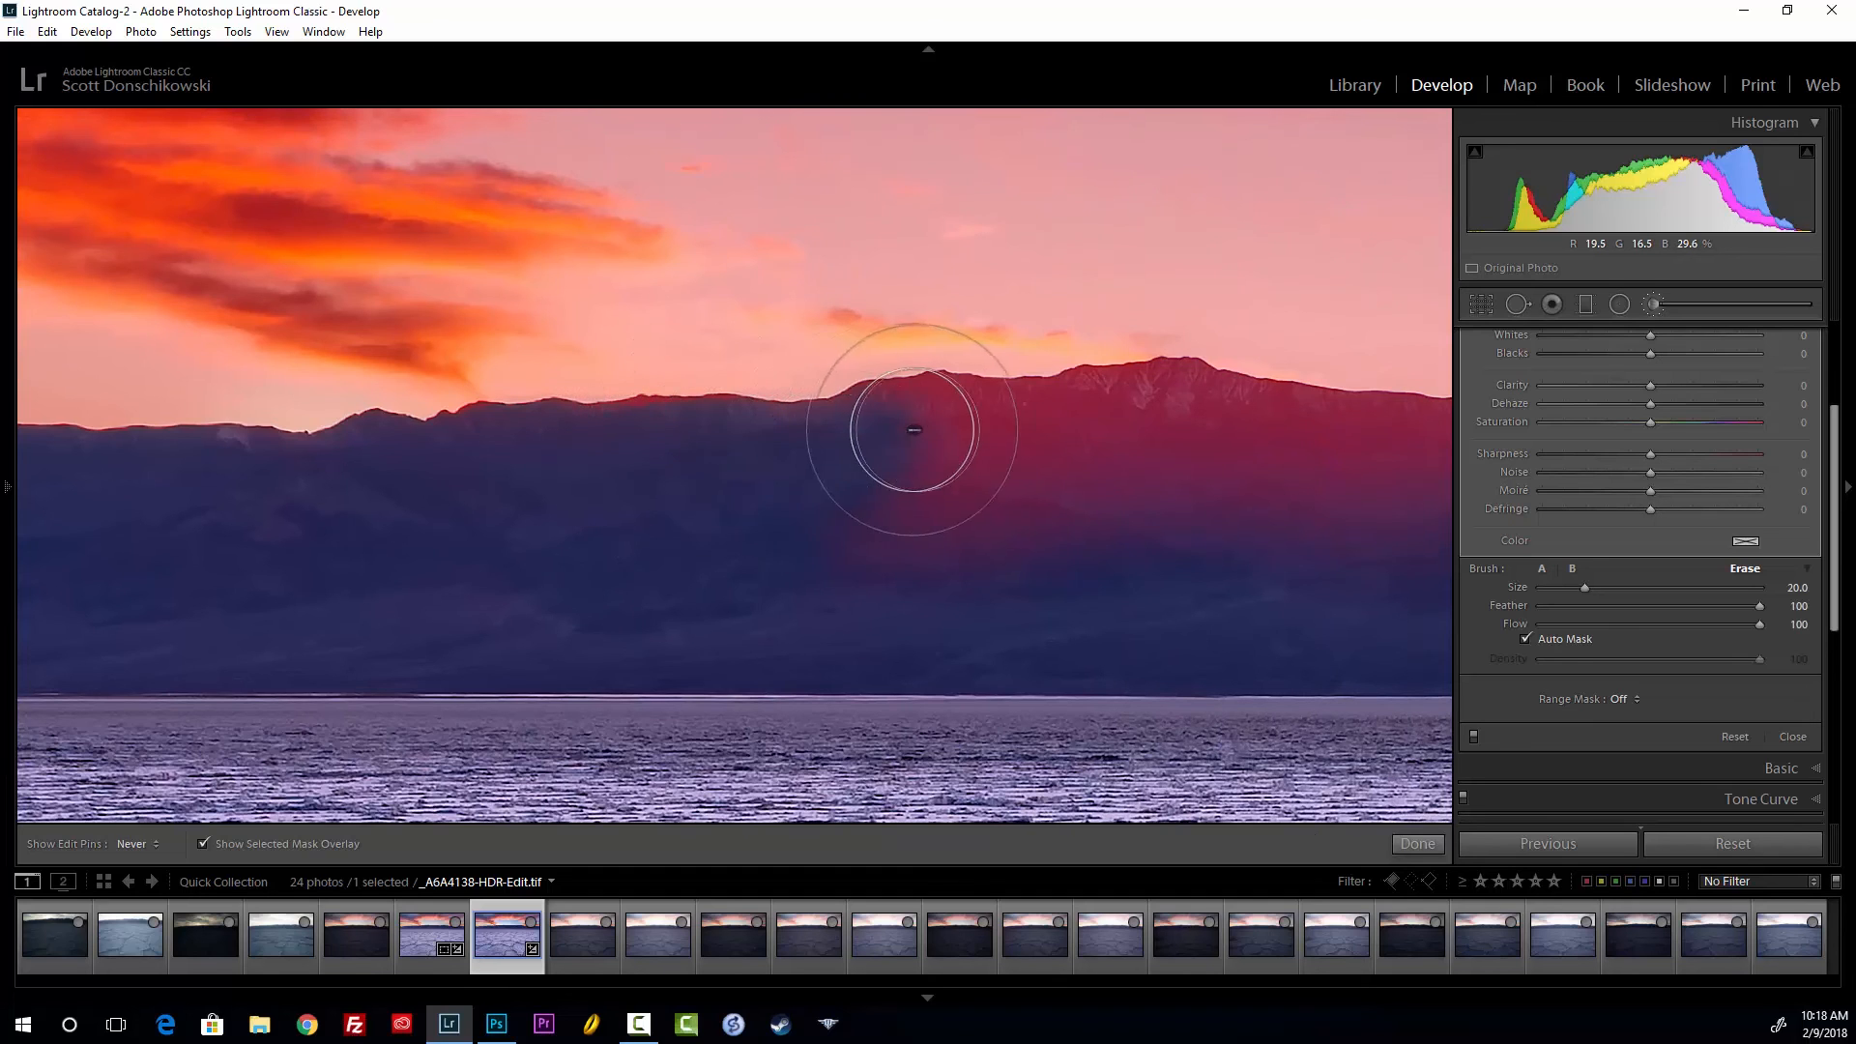
key(z)
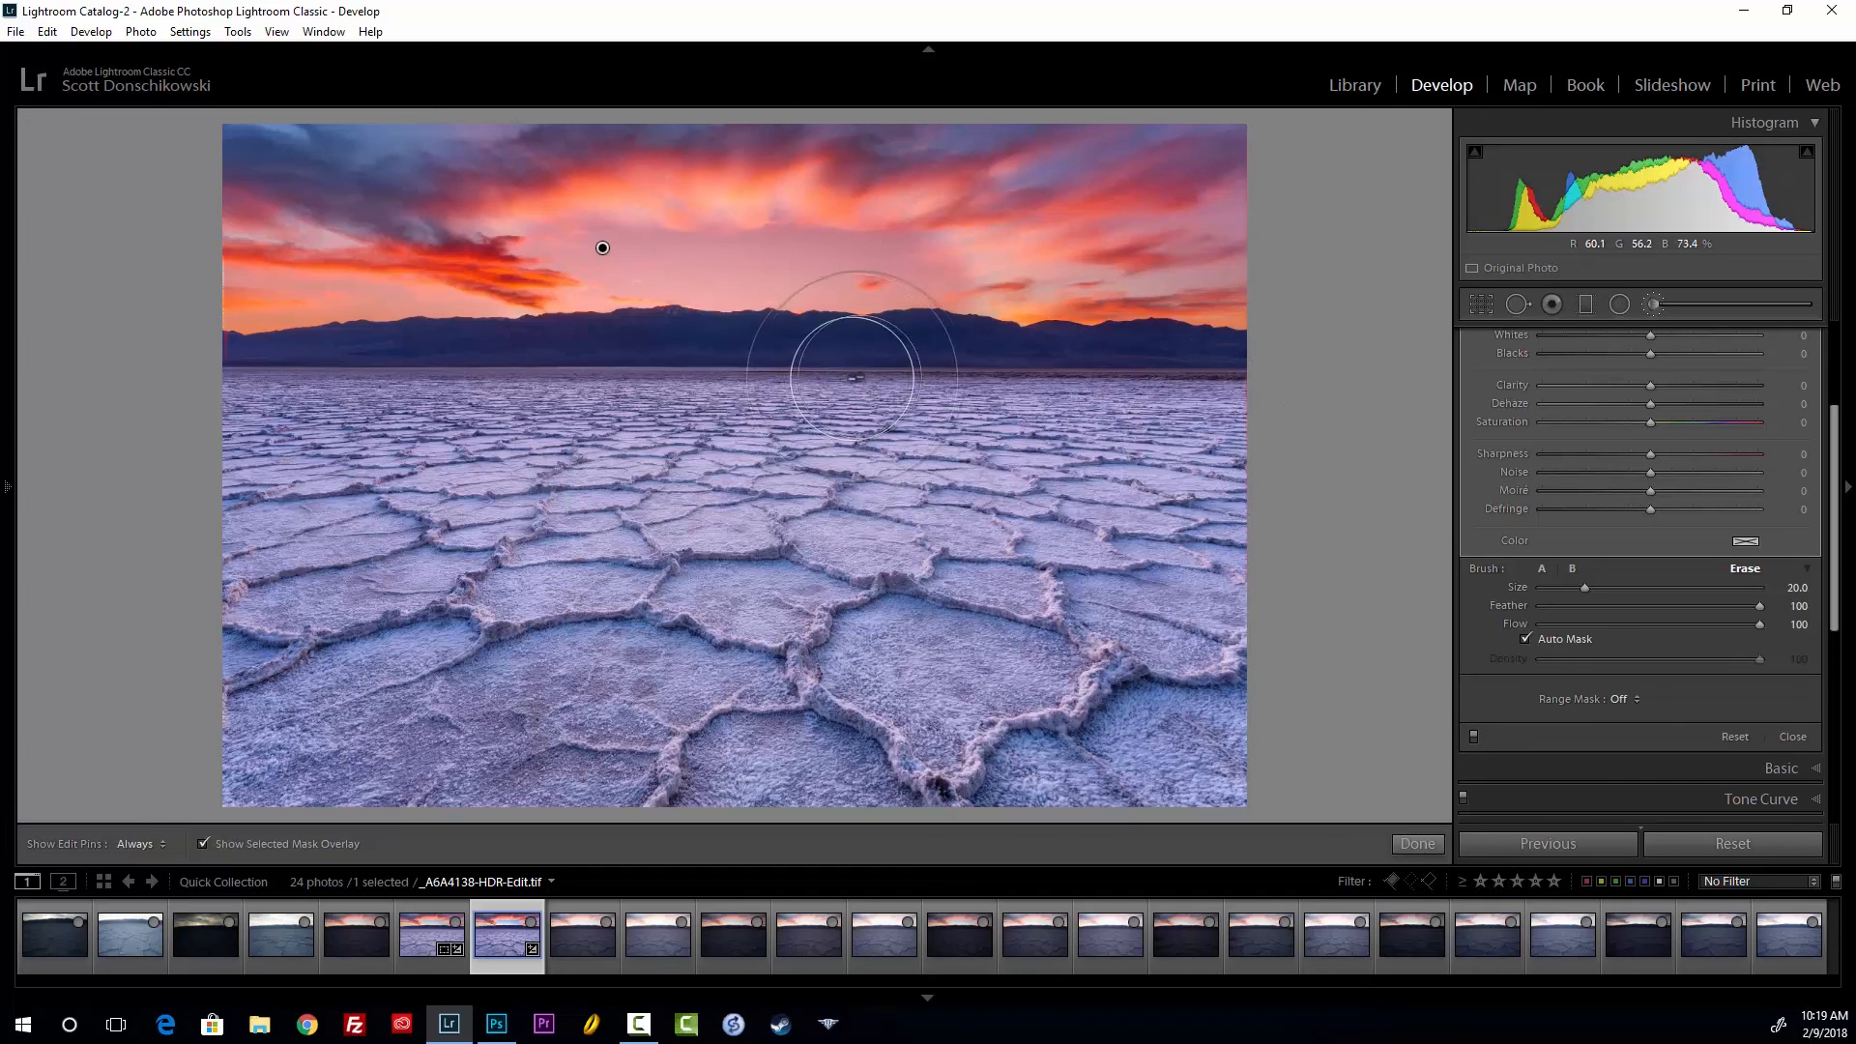
click(290, 844)
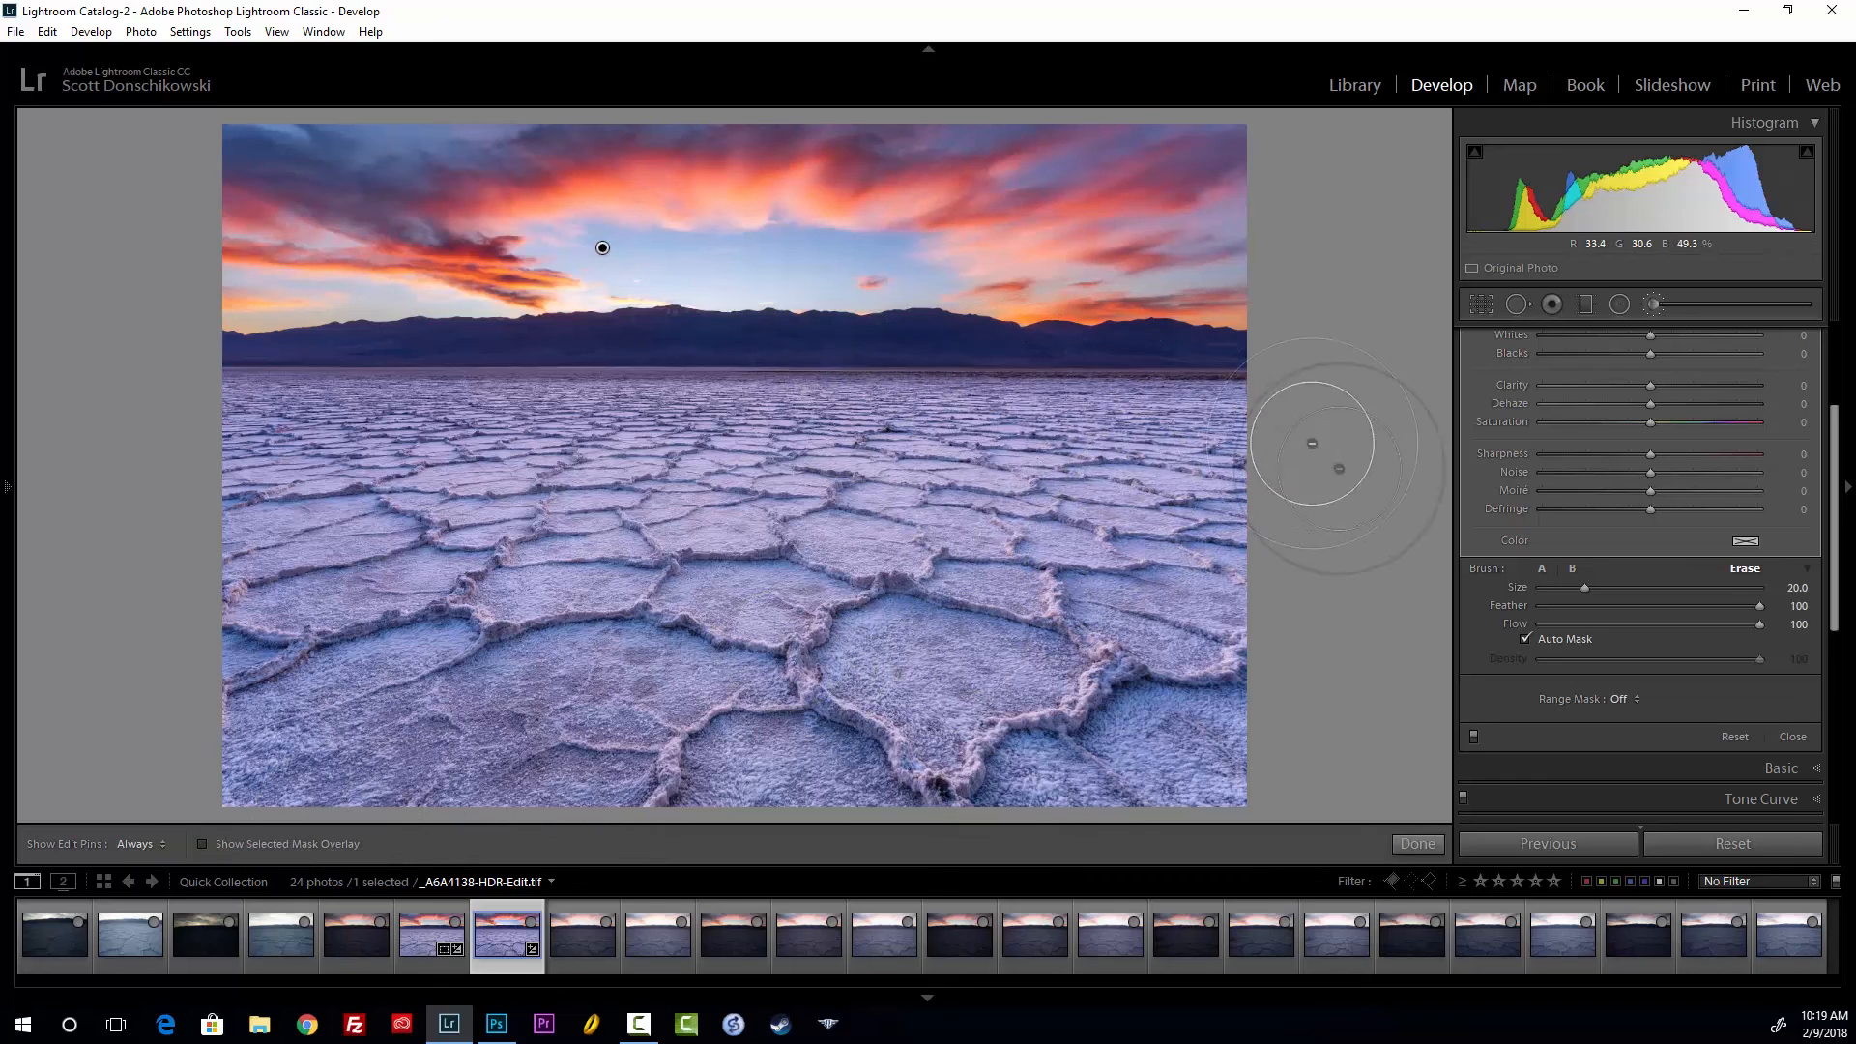
scroll(1563, 572, up, 3)
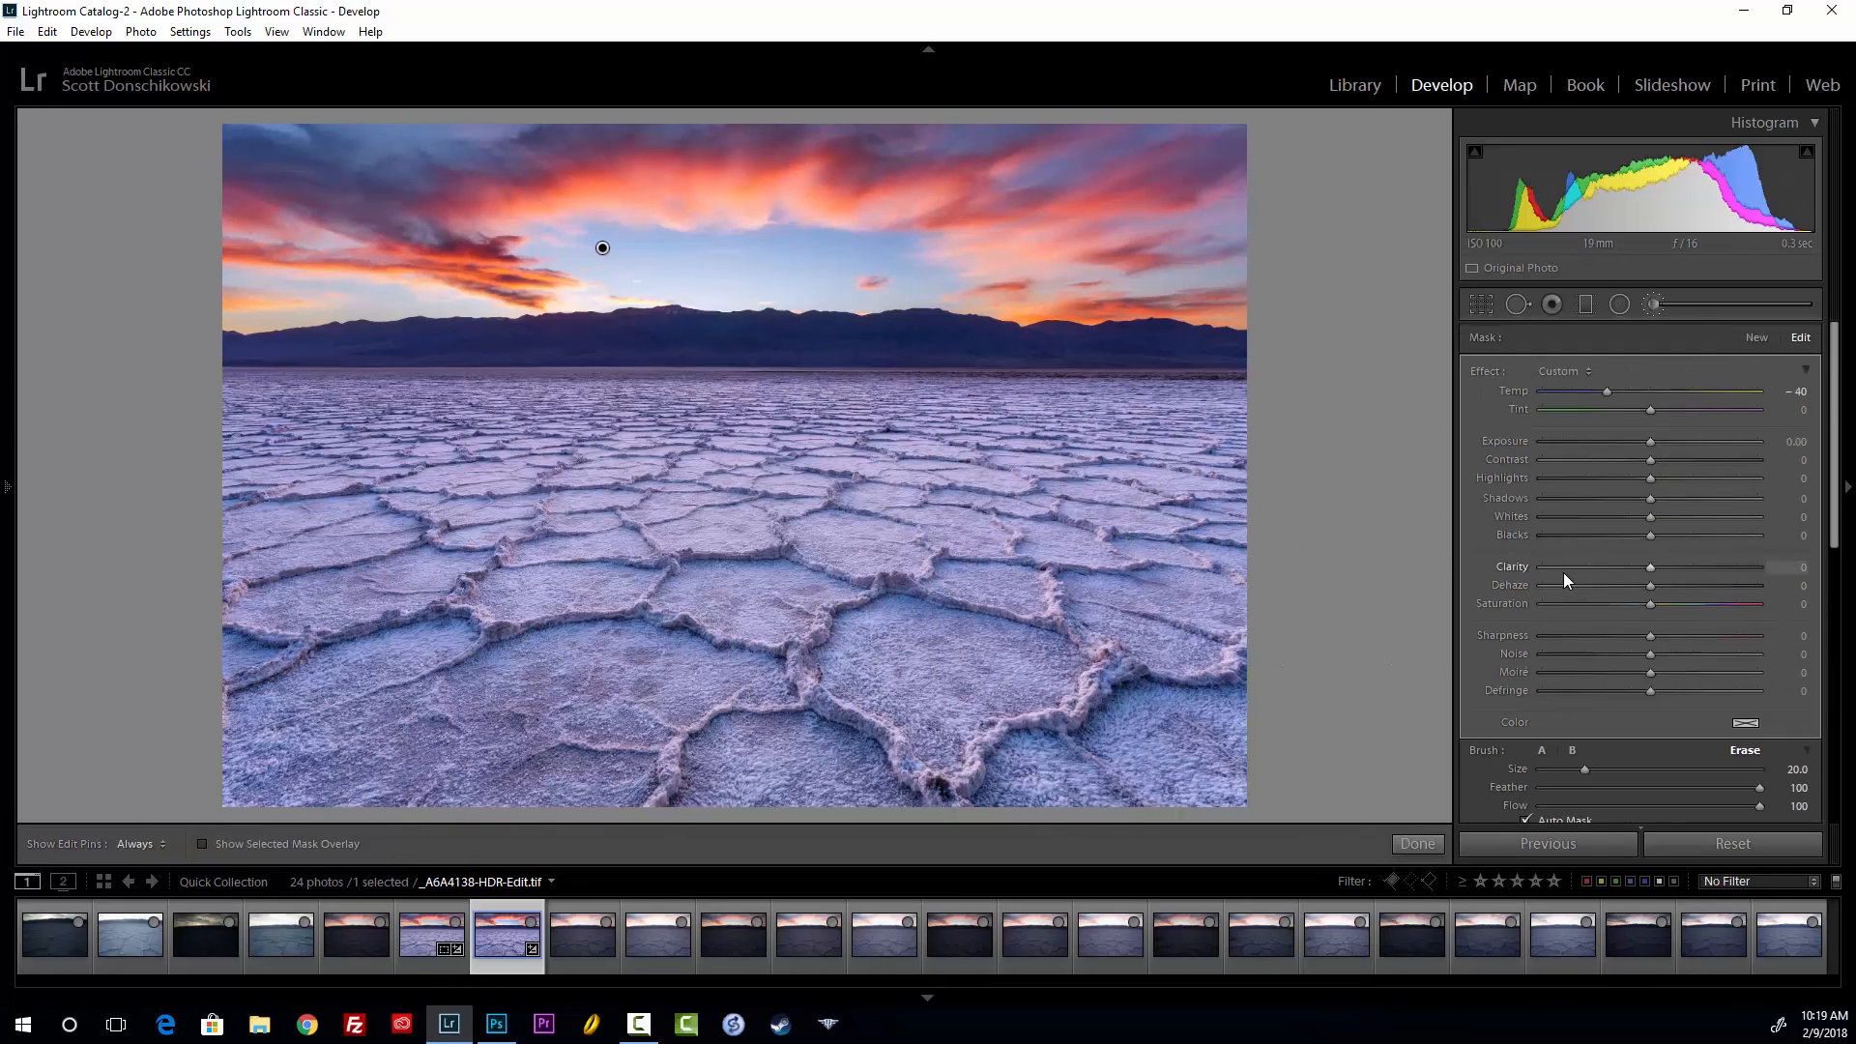
Compare the sky with the cooling brush adjustment switched off and on, and leave the adjustment enabled
scroll(1534, 677, down, 3)
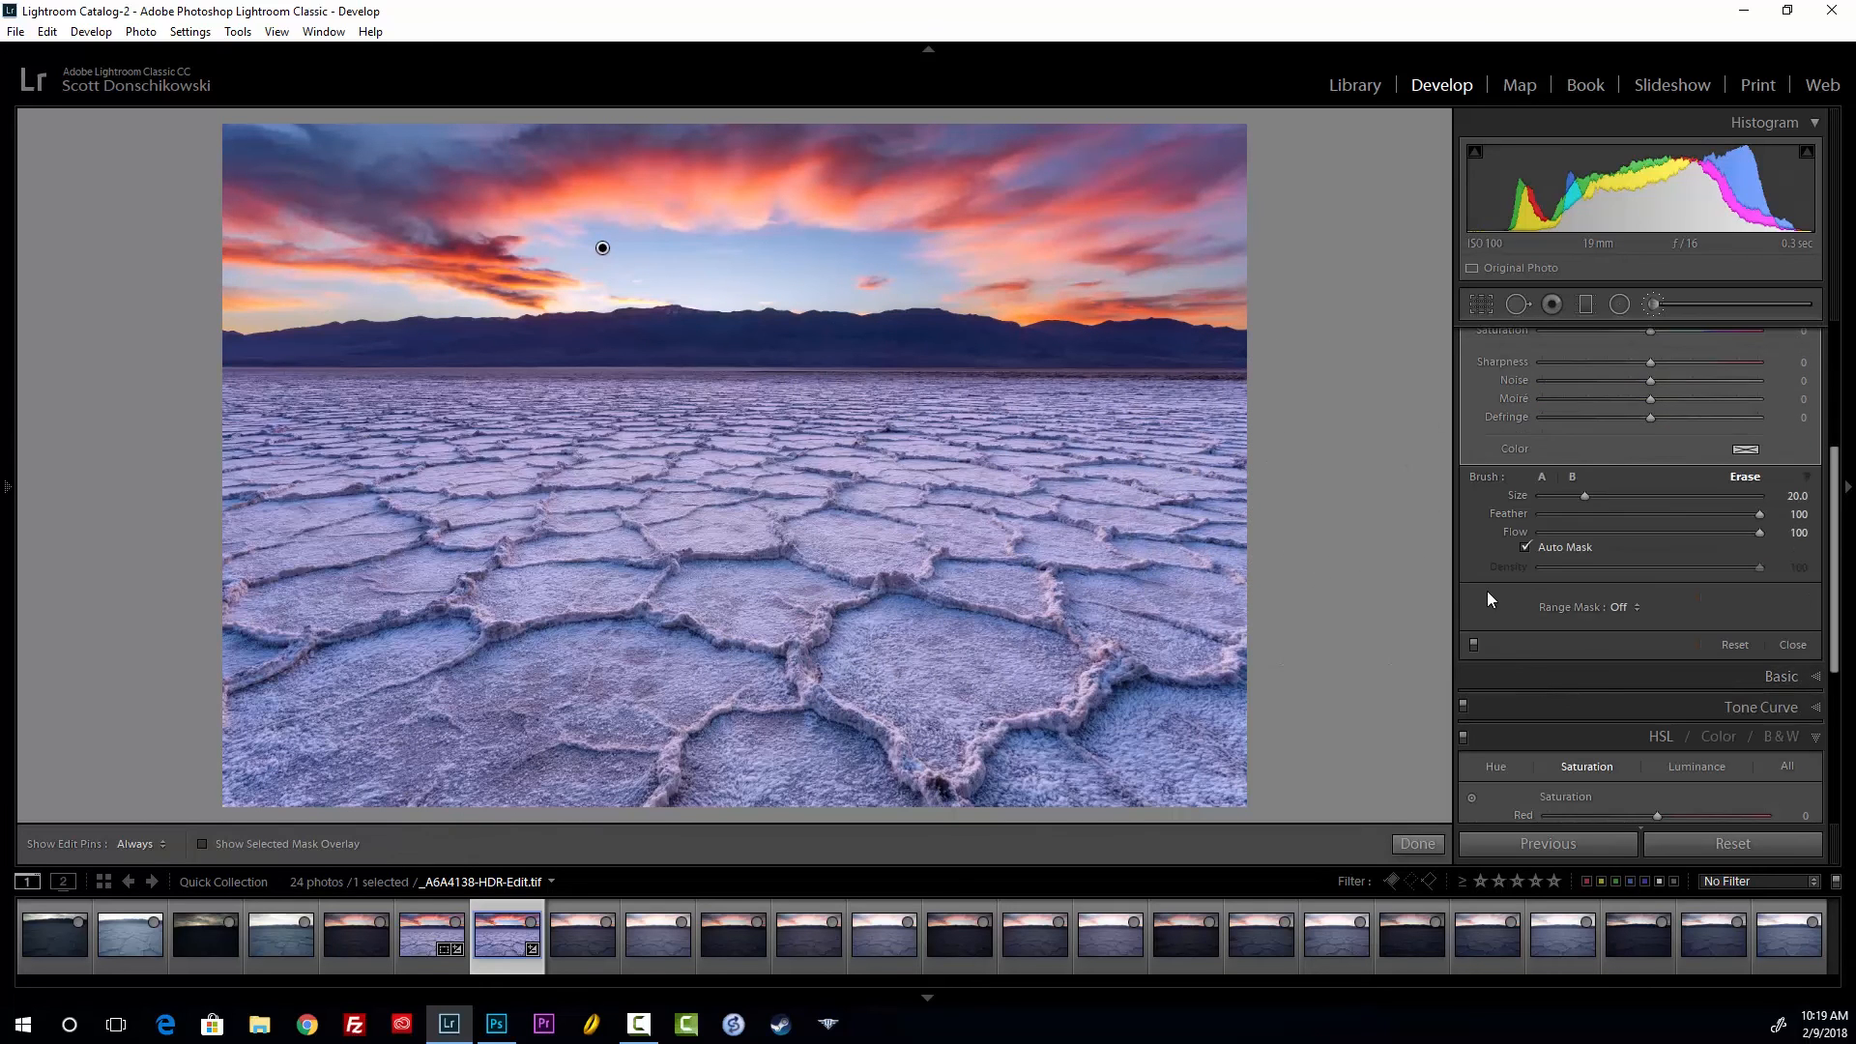
click(1474, 643)
click(1475, 643)
click(1475, 642)
click(1475, 642)
click(1475, 643)
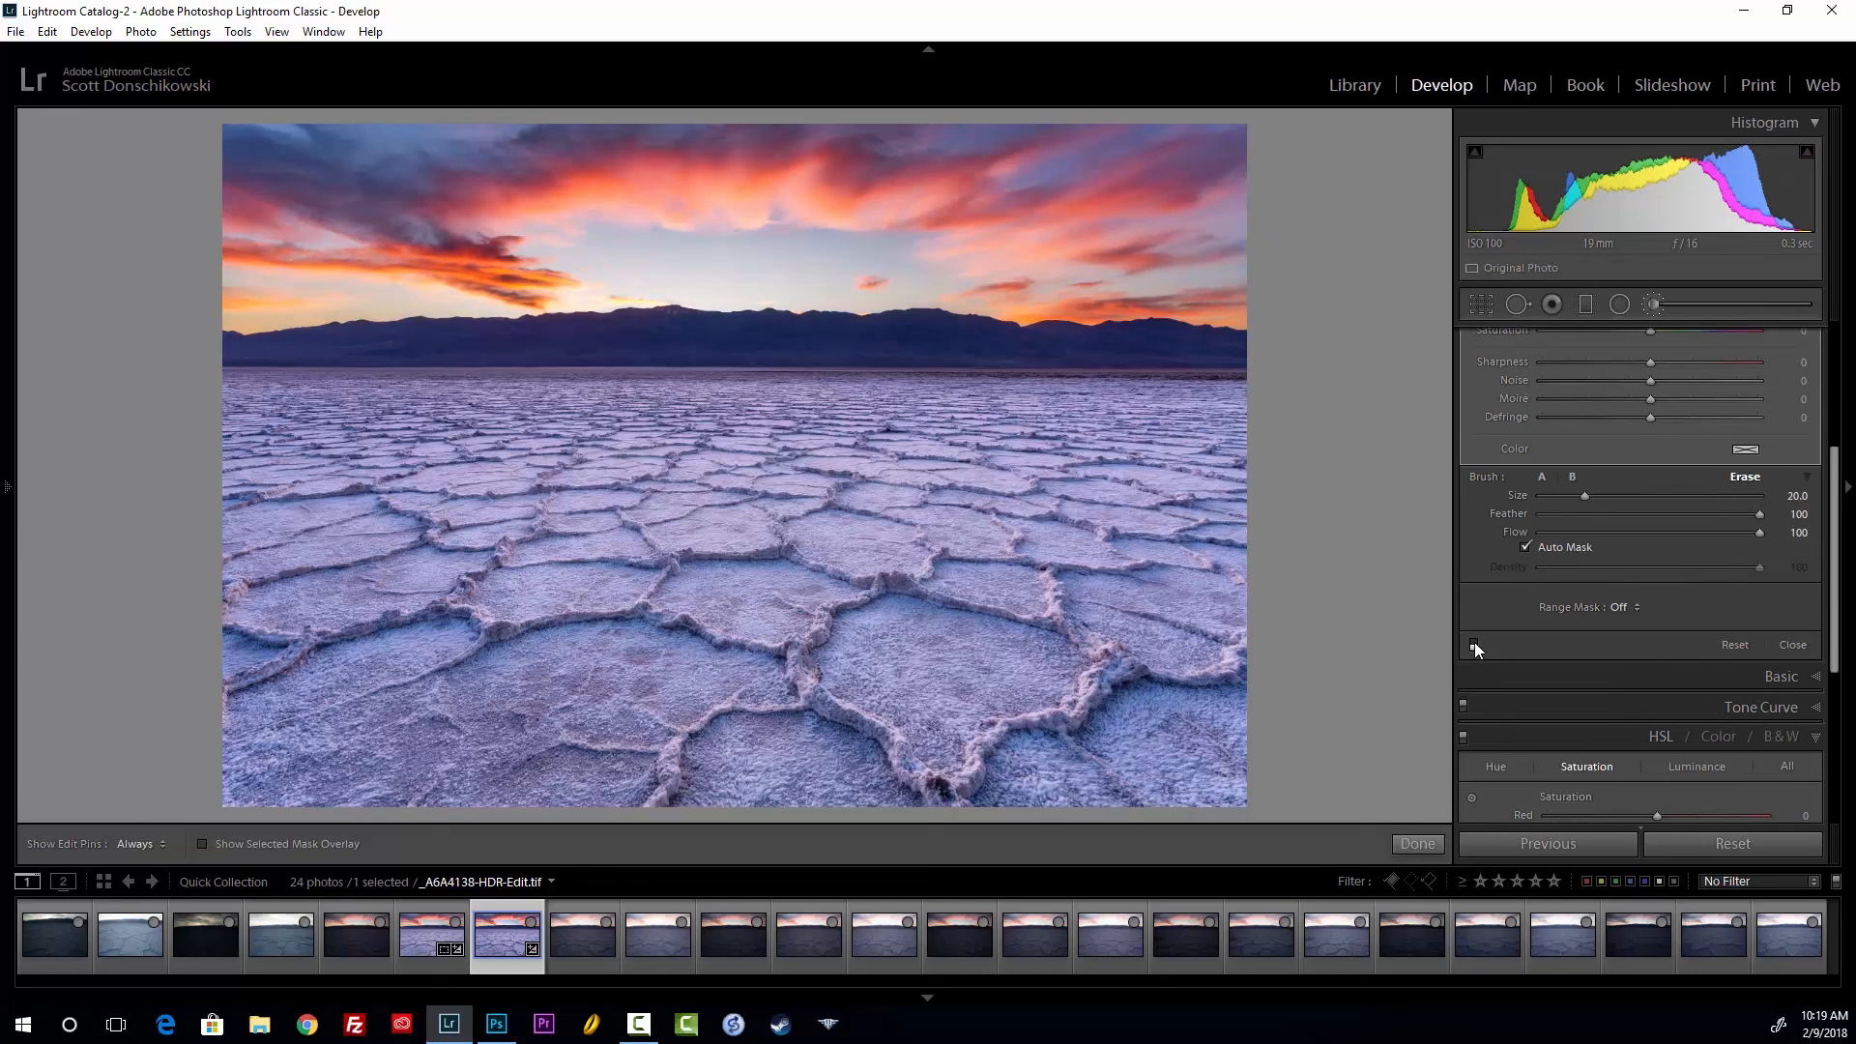
click(1475, 643)
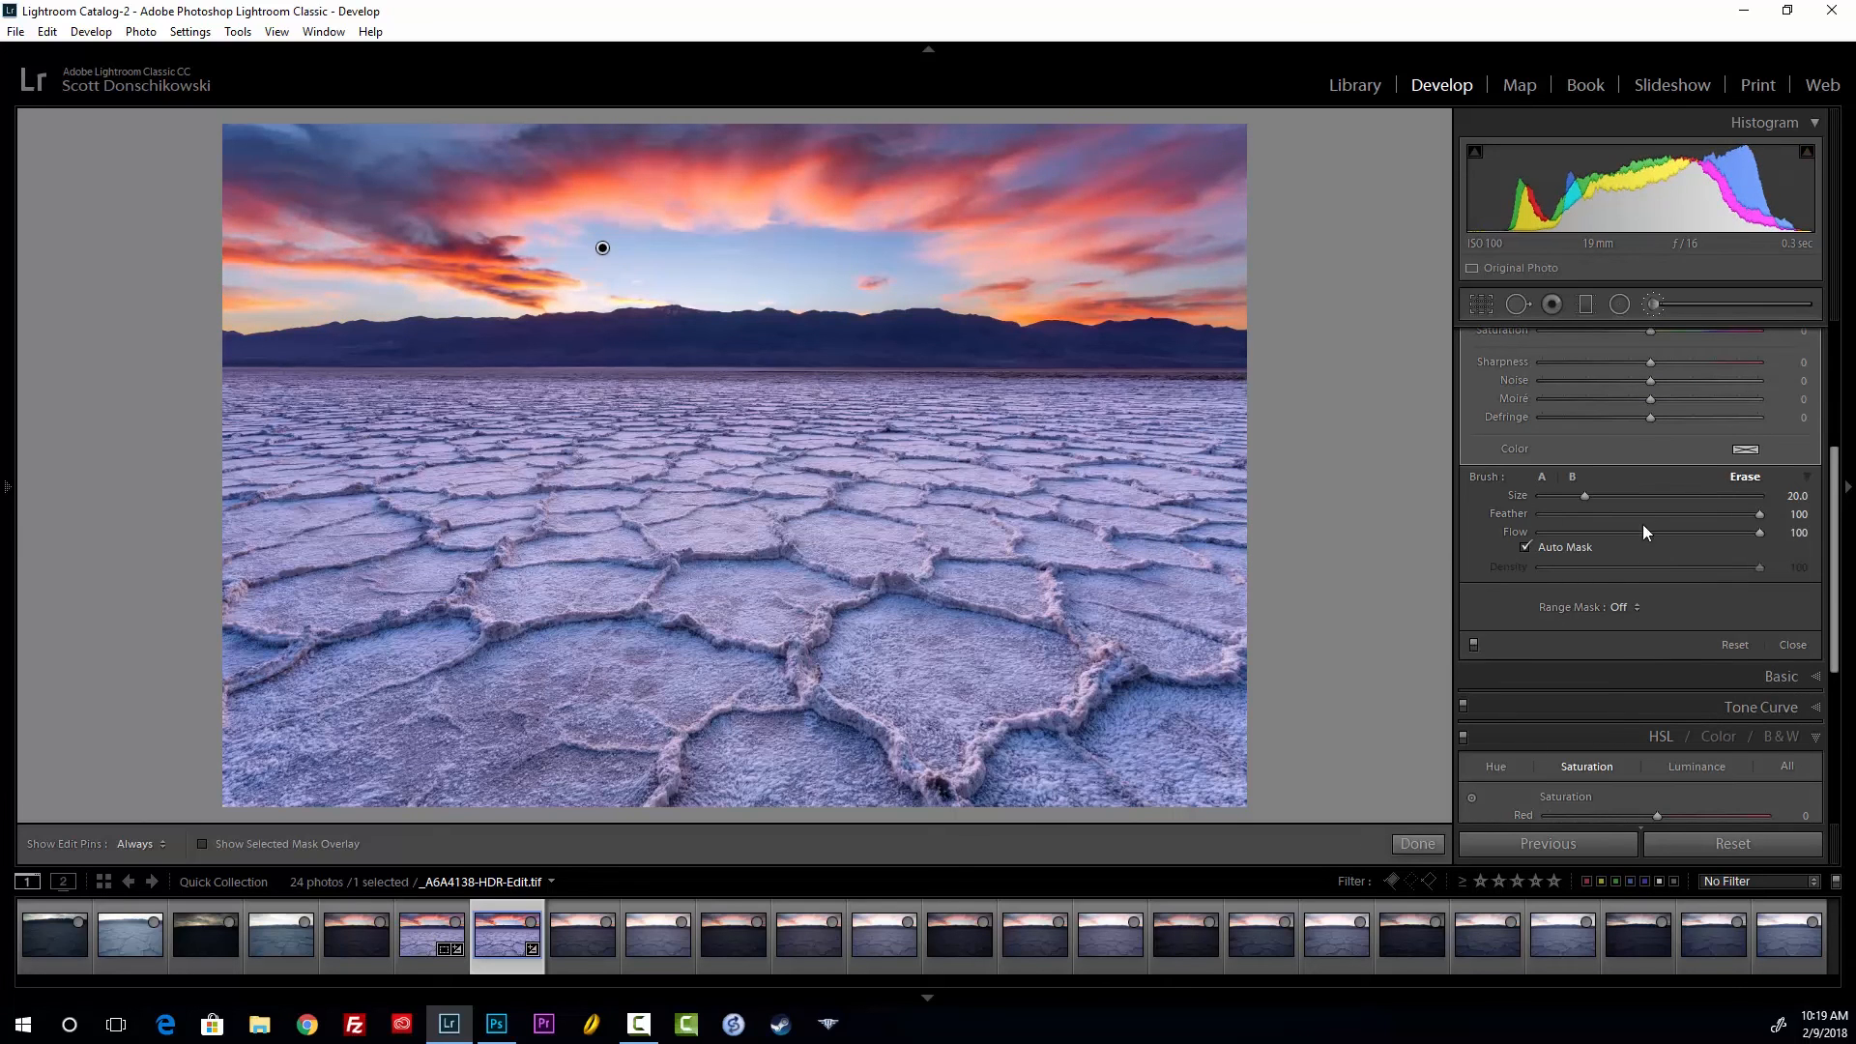
Raise the saturation of the cooling sky brush to 30
scroll(1725, 471, up, 2)
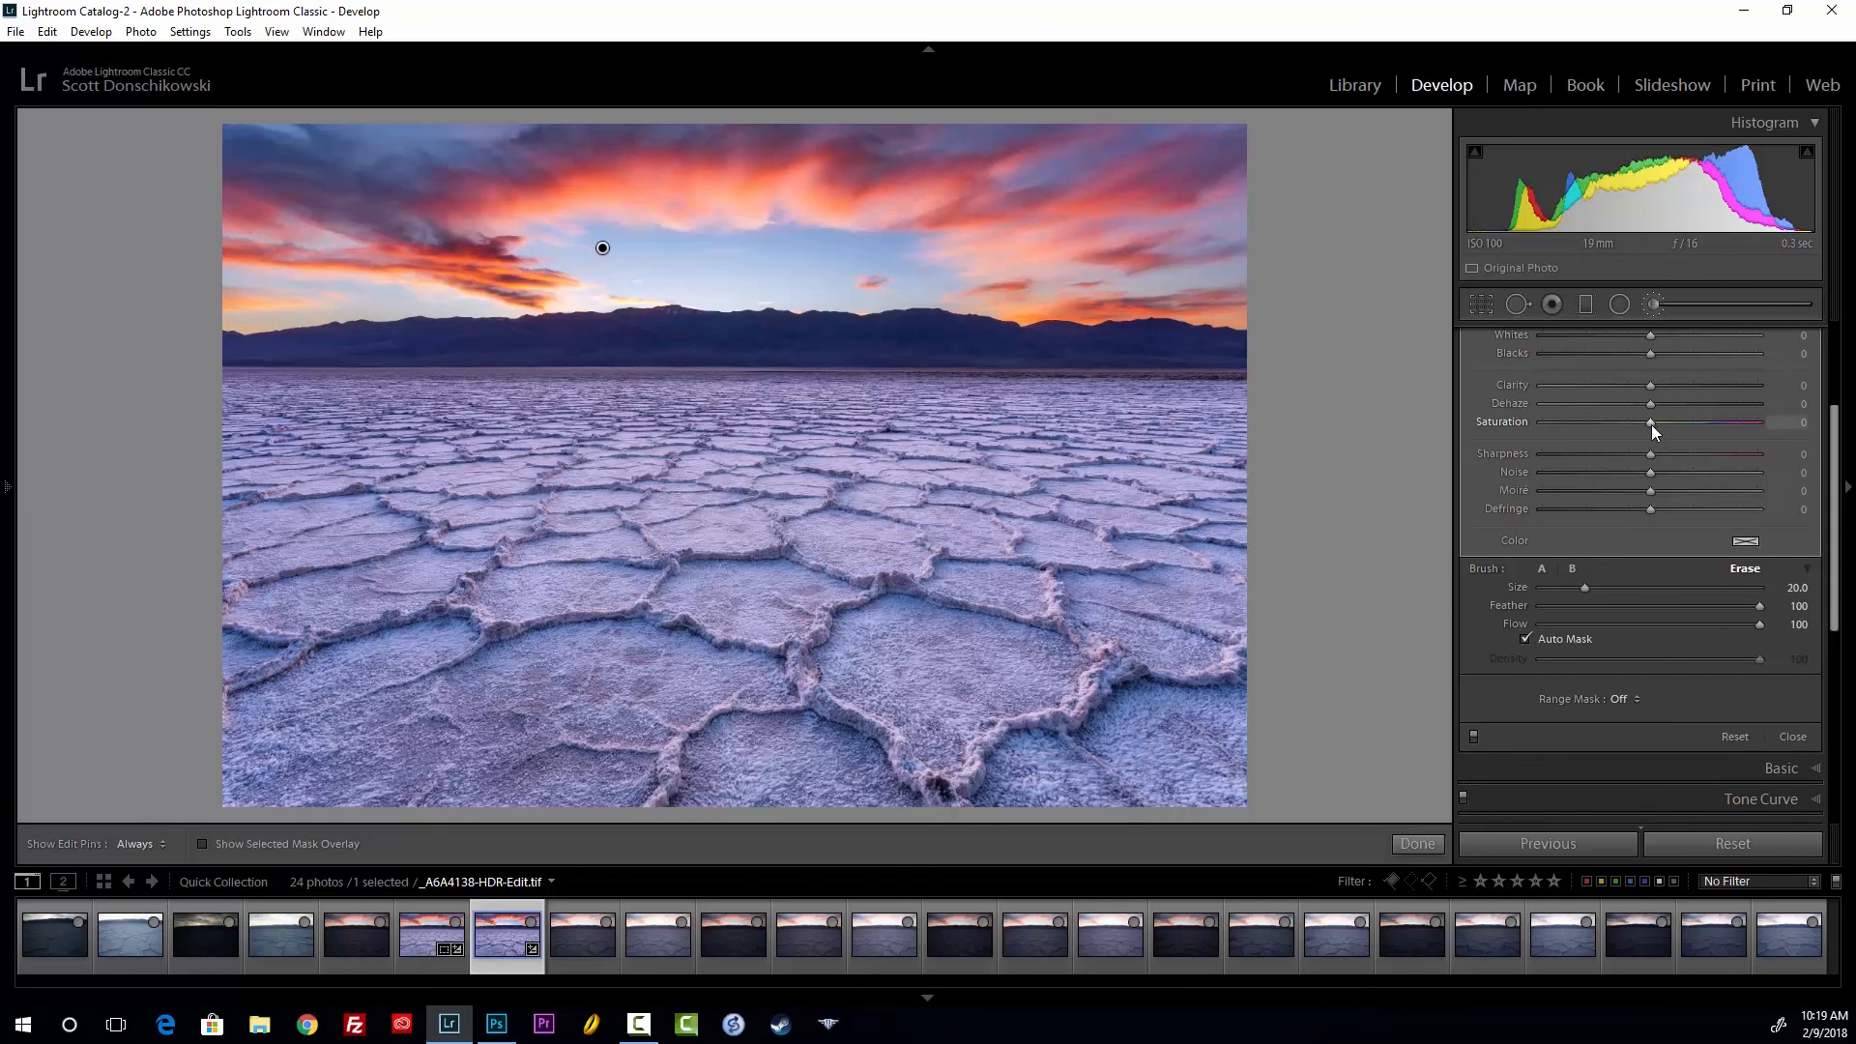
click(1707, 419)
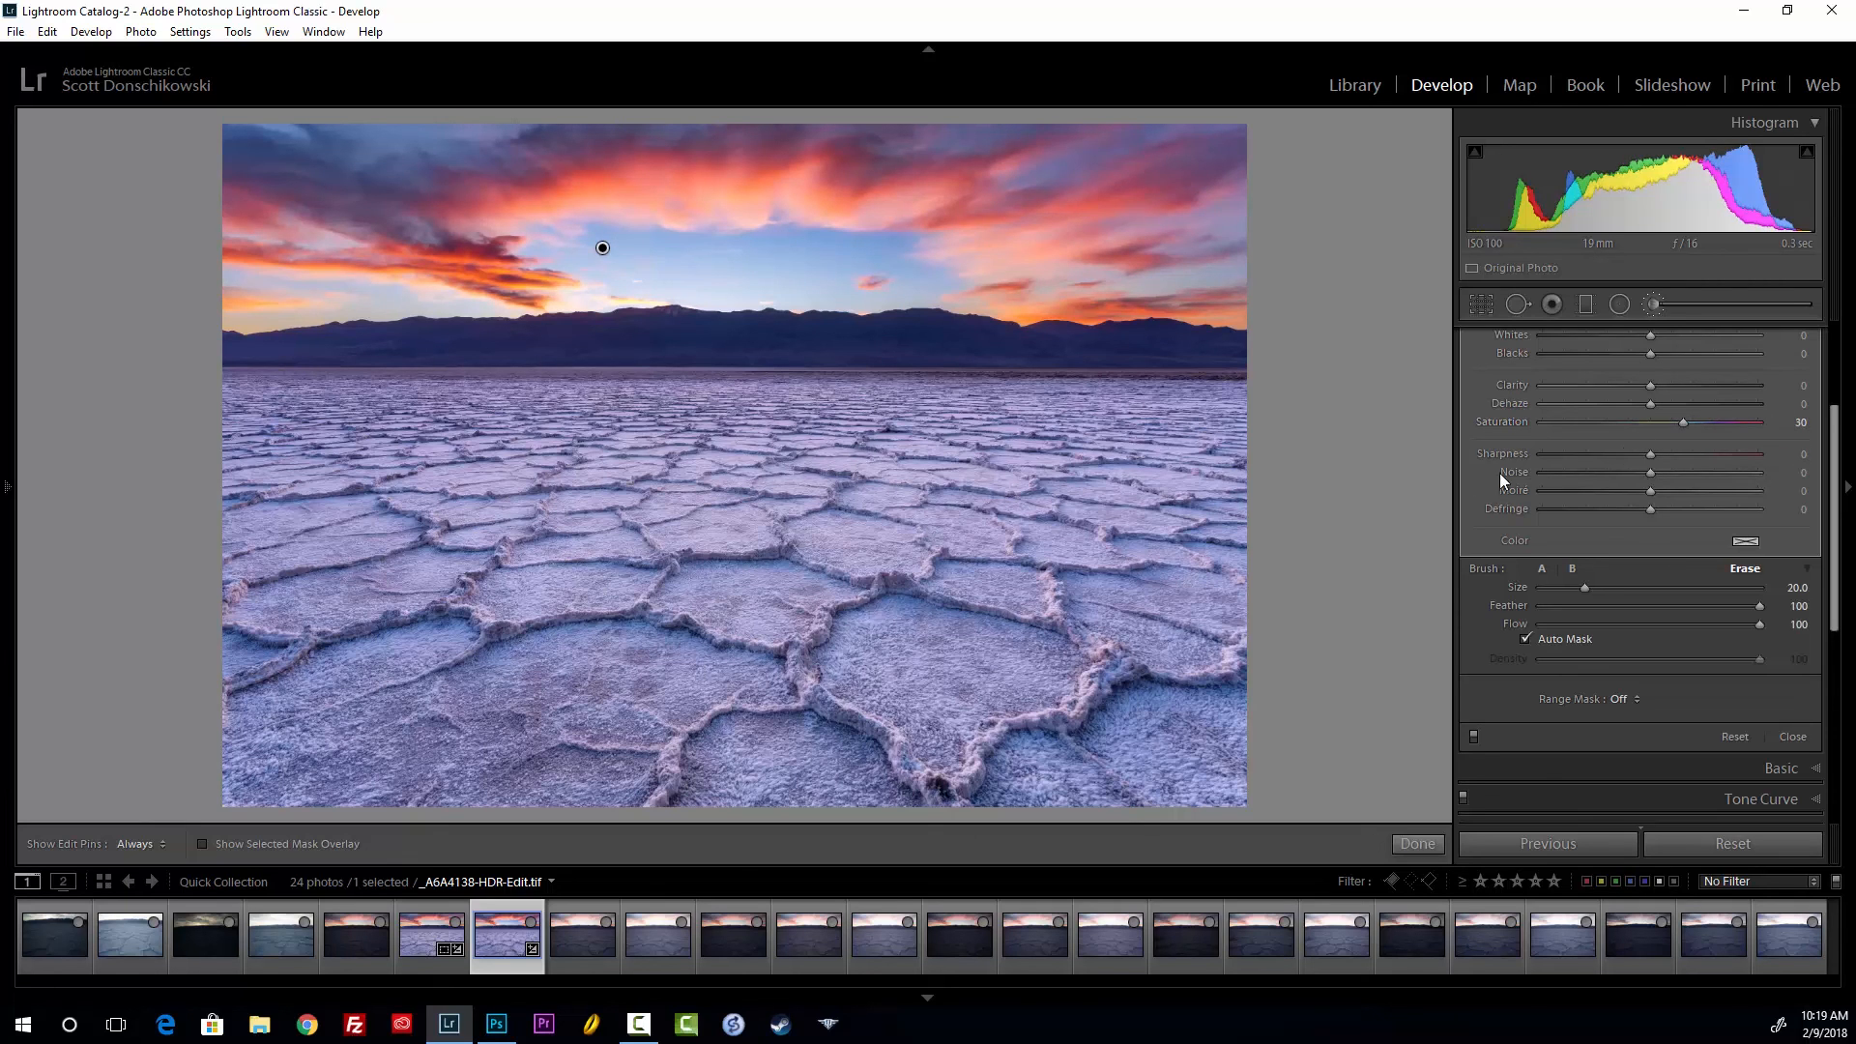
scroll(1788, 479, up, 3)
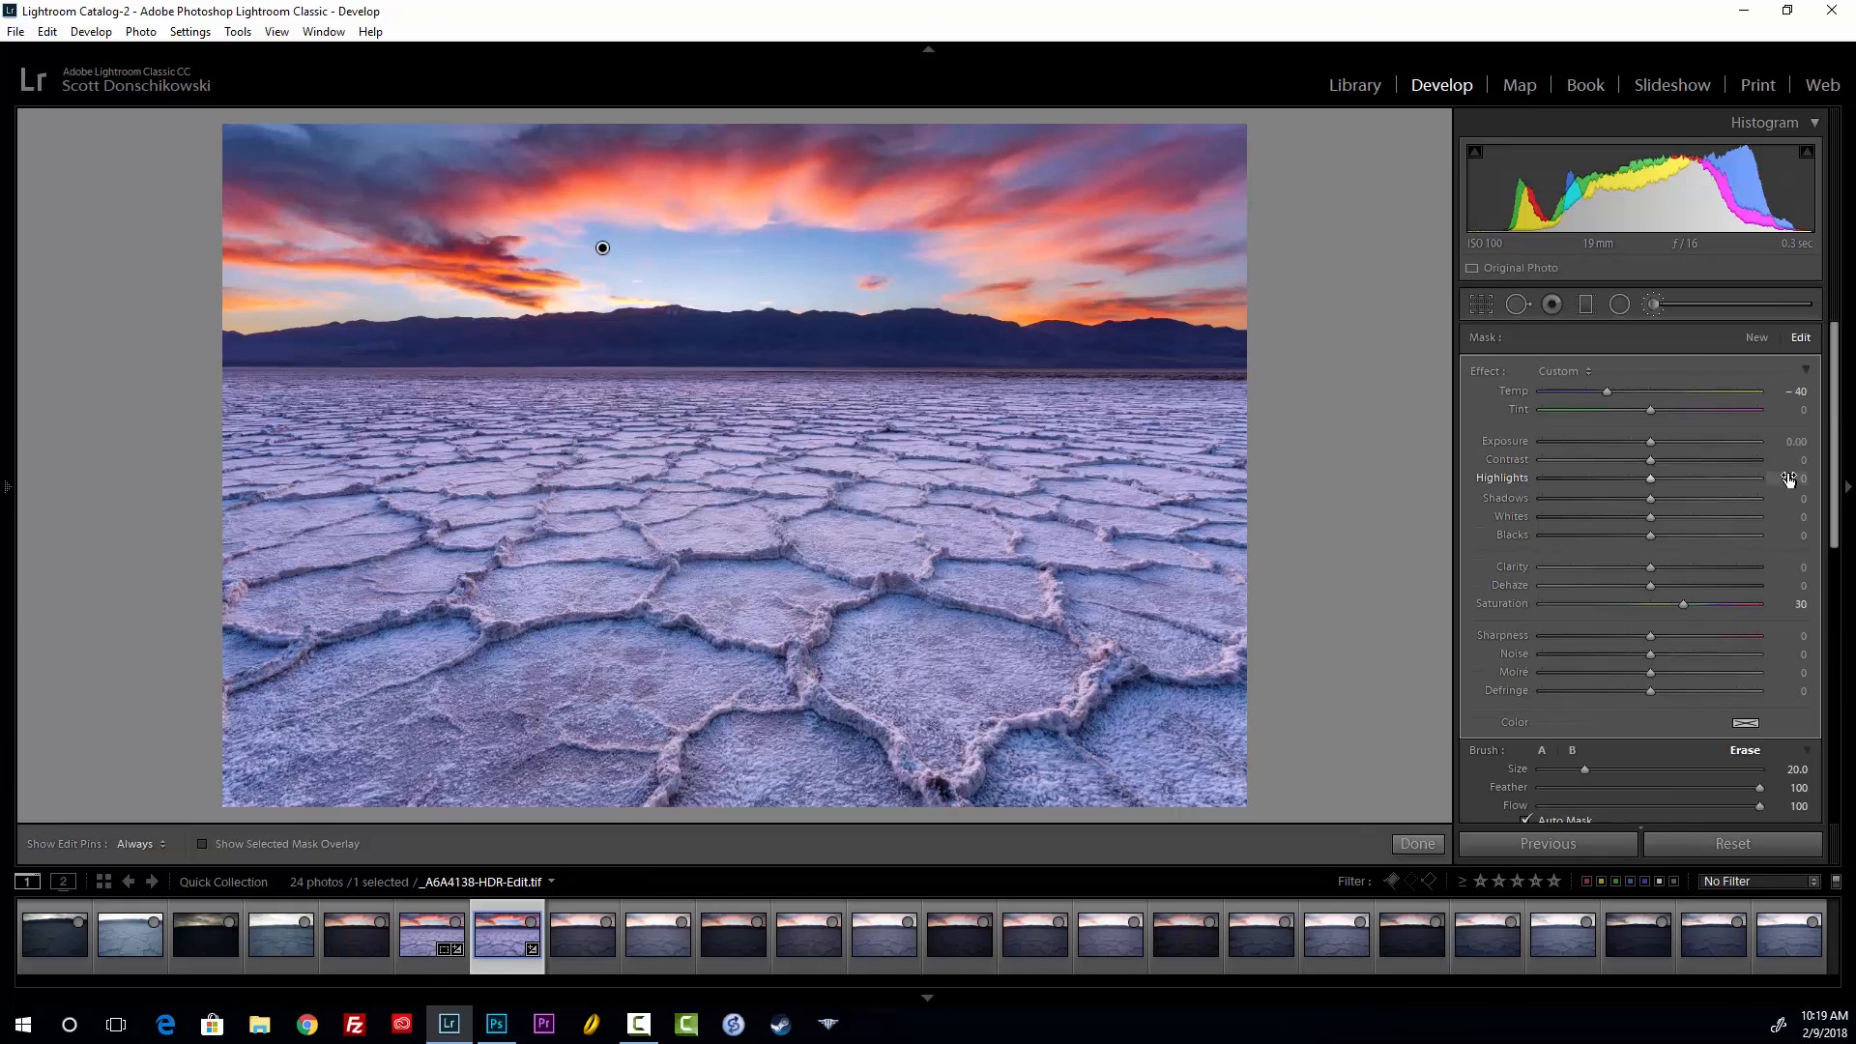
Close the brush and place a nearly horizontal graduated filter over the sky, fading out from the blue gap to the base of the mountains
click(1653, 303)
click(1586, 305)
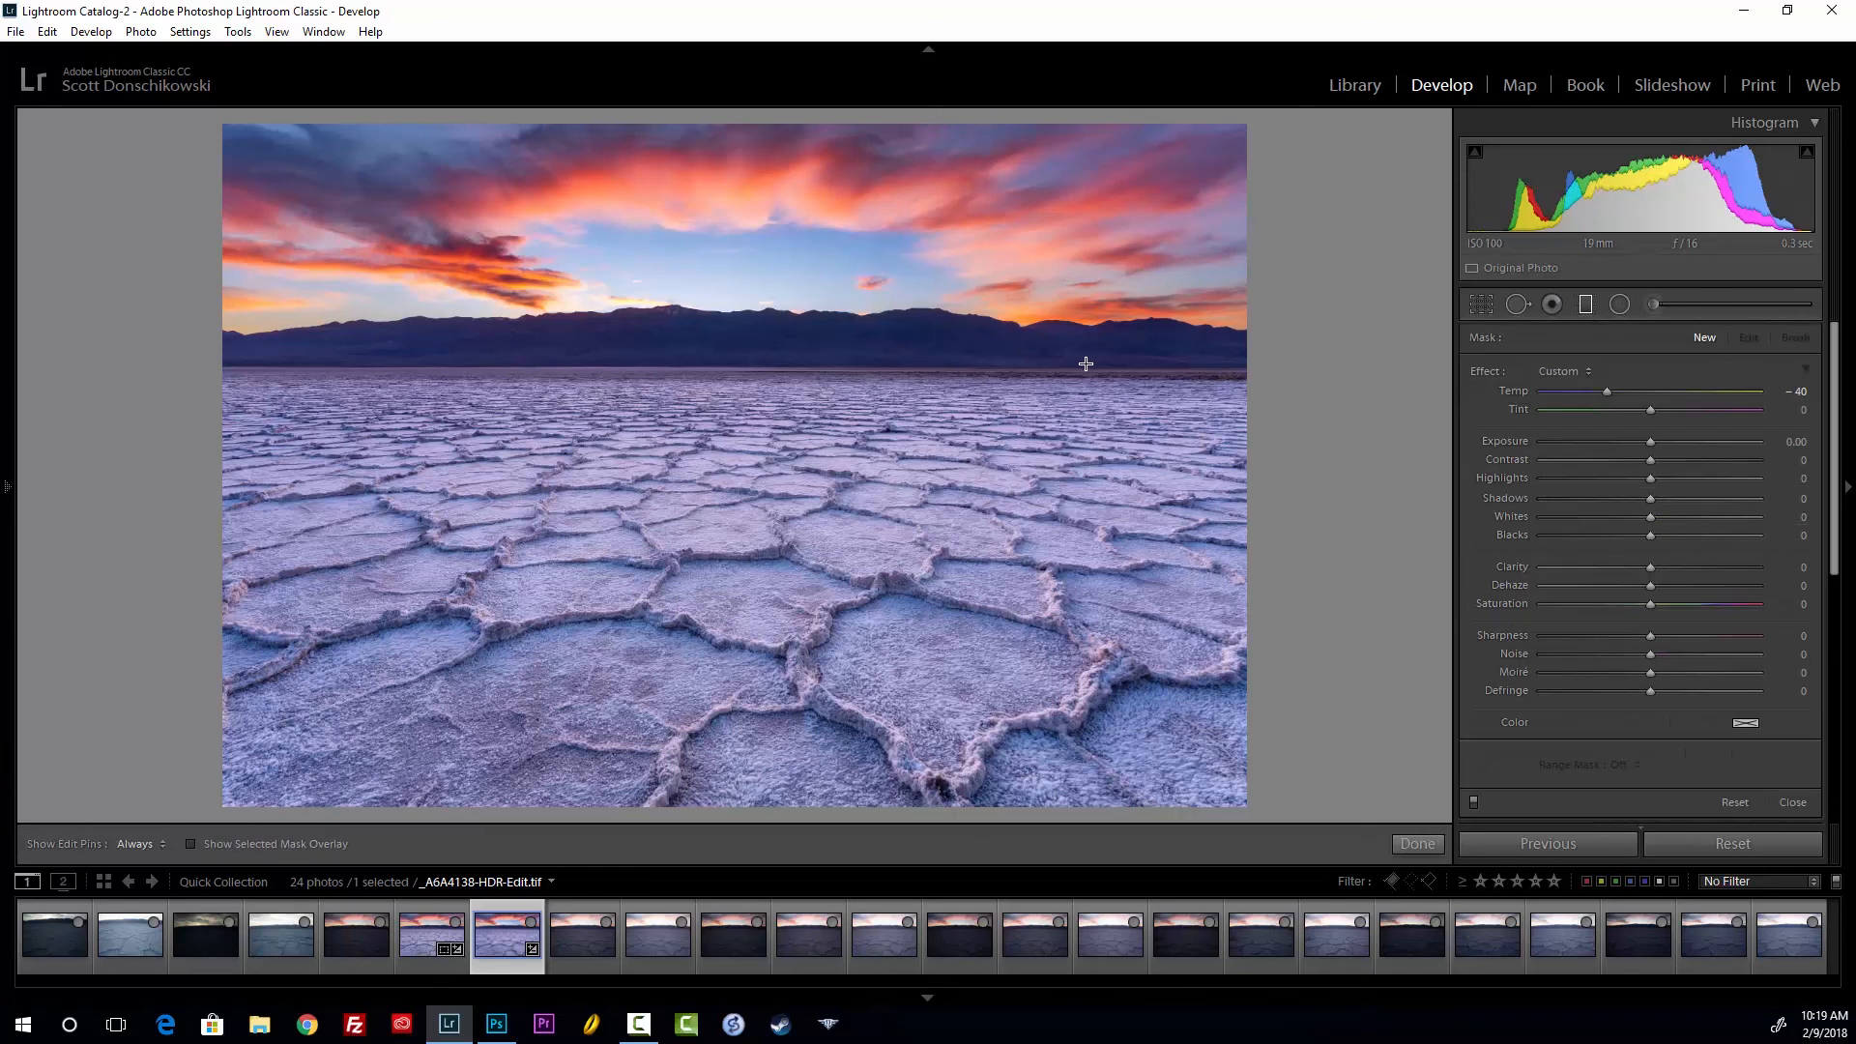
click(1581, 308)
click(1581, 307)
drag(732, 266, 737, 351)
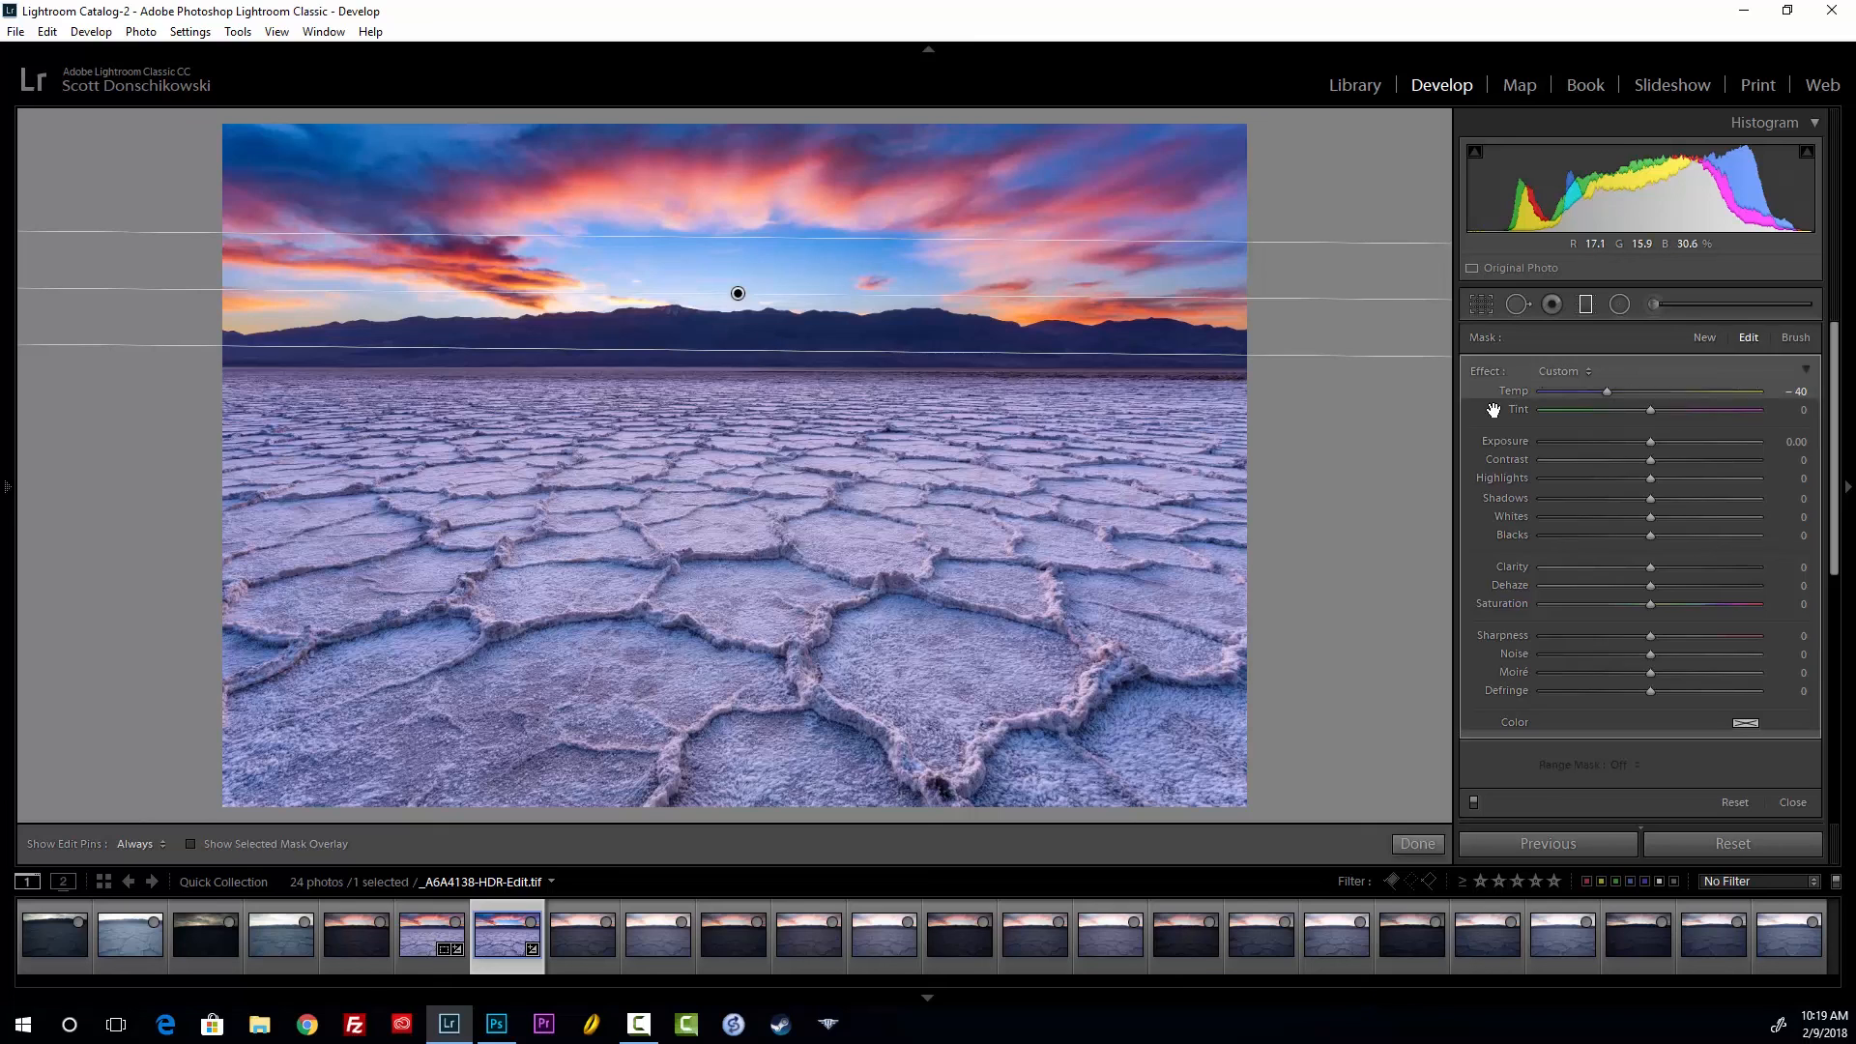
Reset the graduated filter's temperature to 0, set its saturation to 20, and finish editing the filter
double_click(1608, 391)
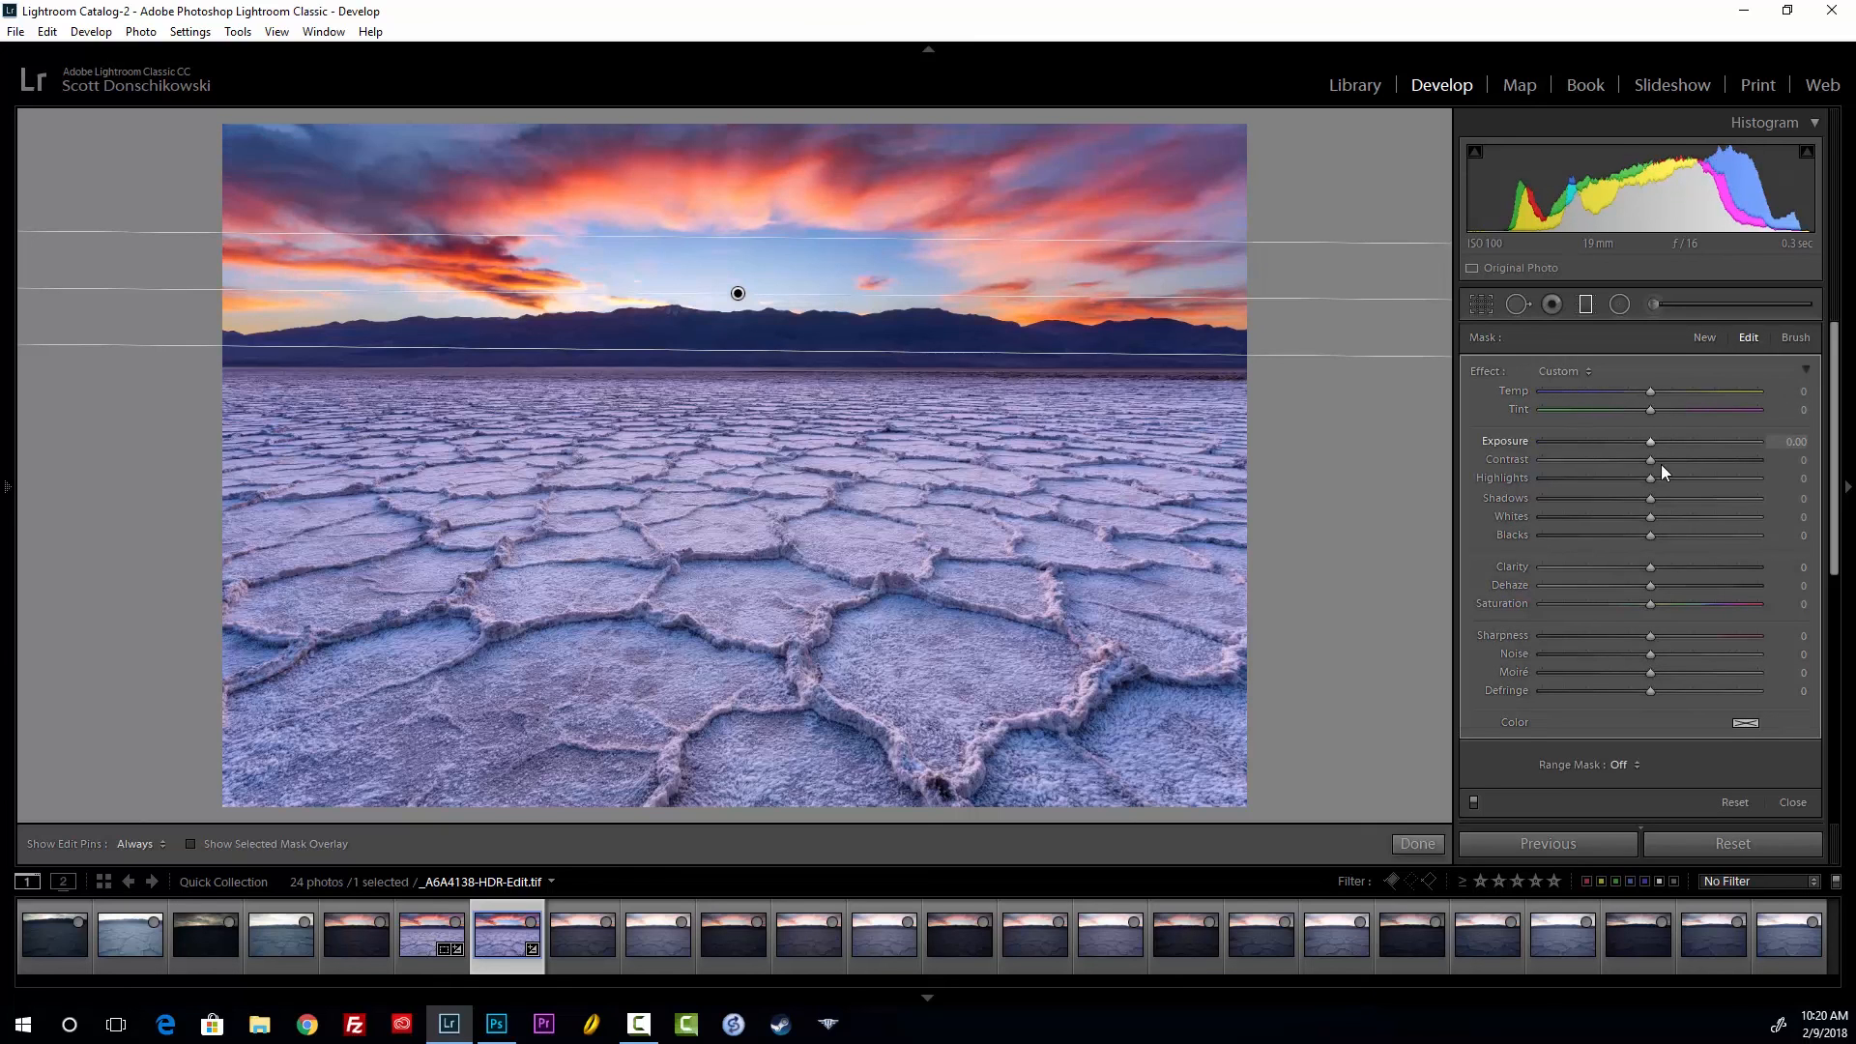
drag(1650, 606, 1685, 608)
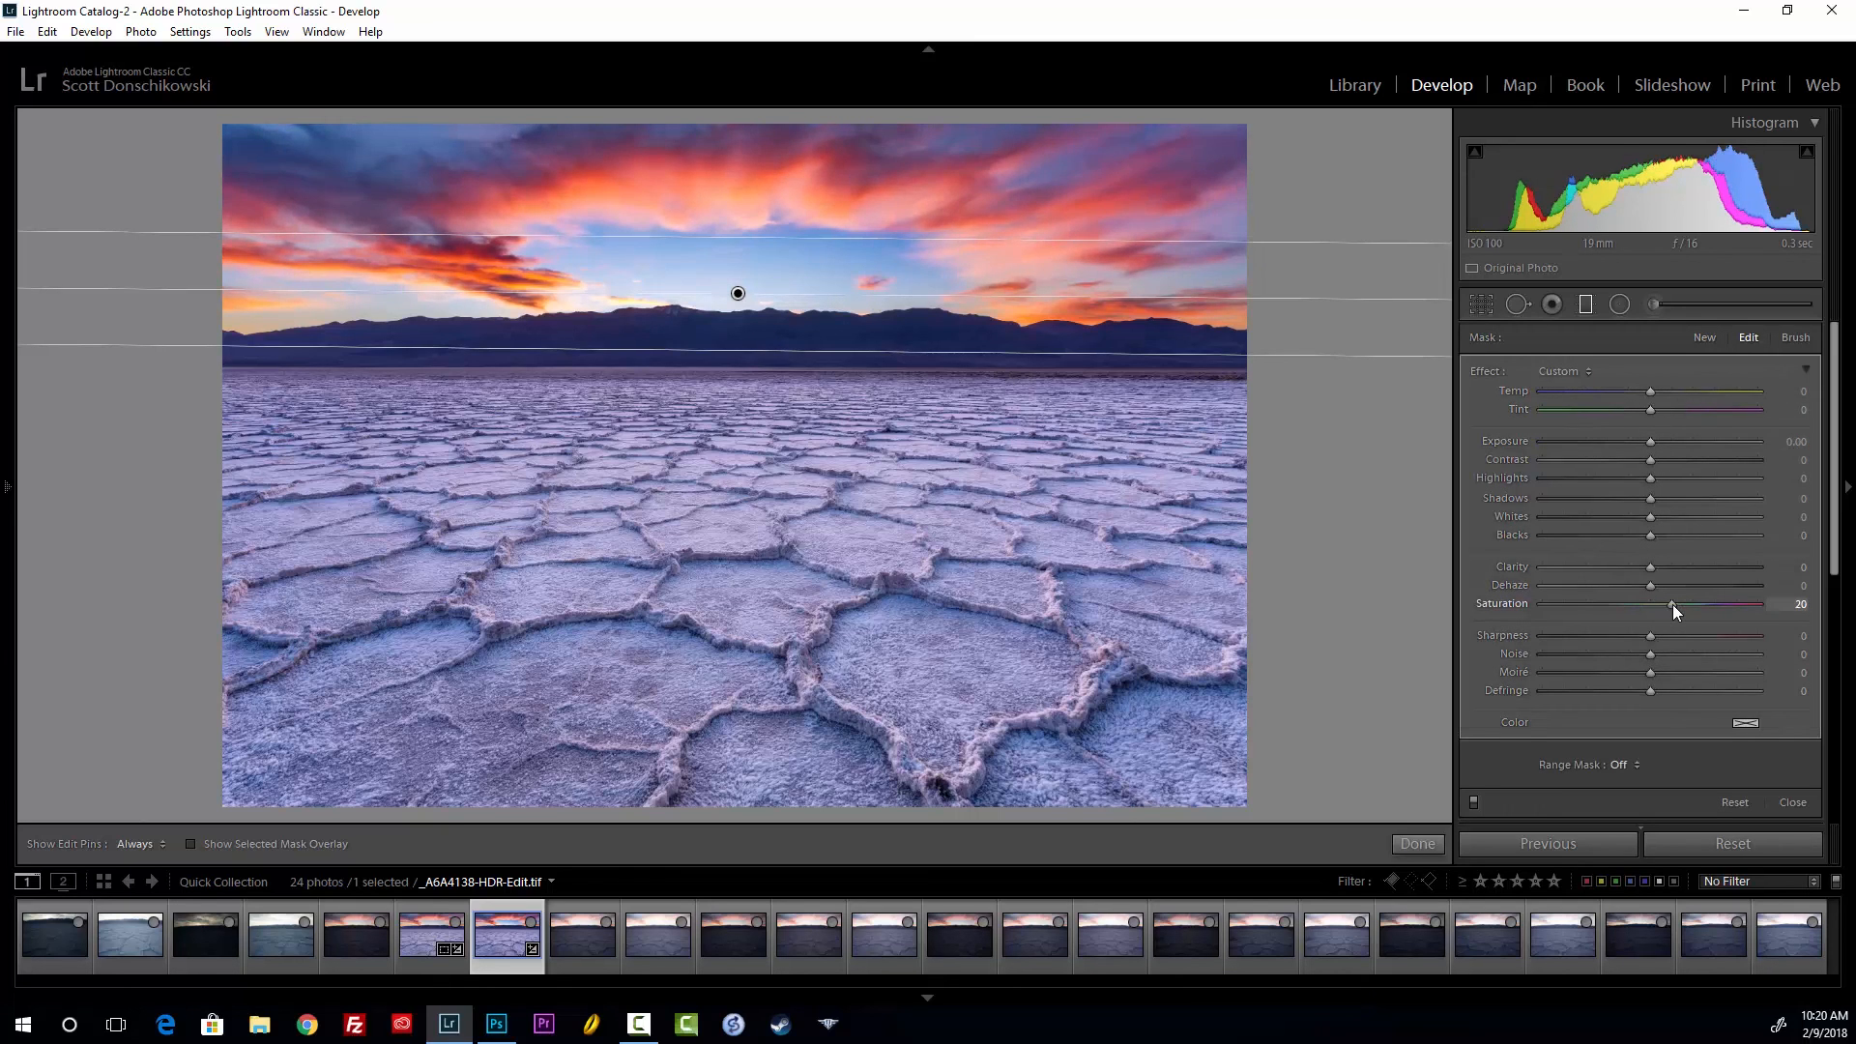
click(1419, 844)
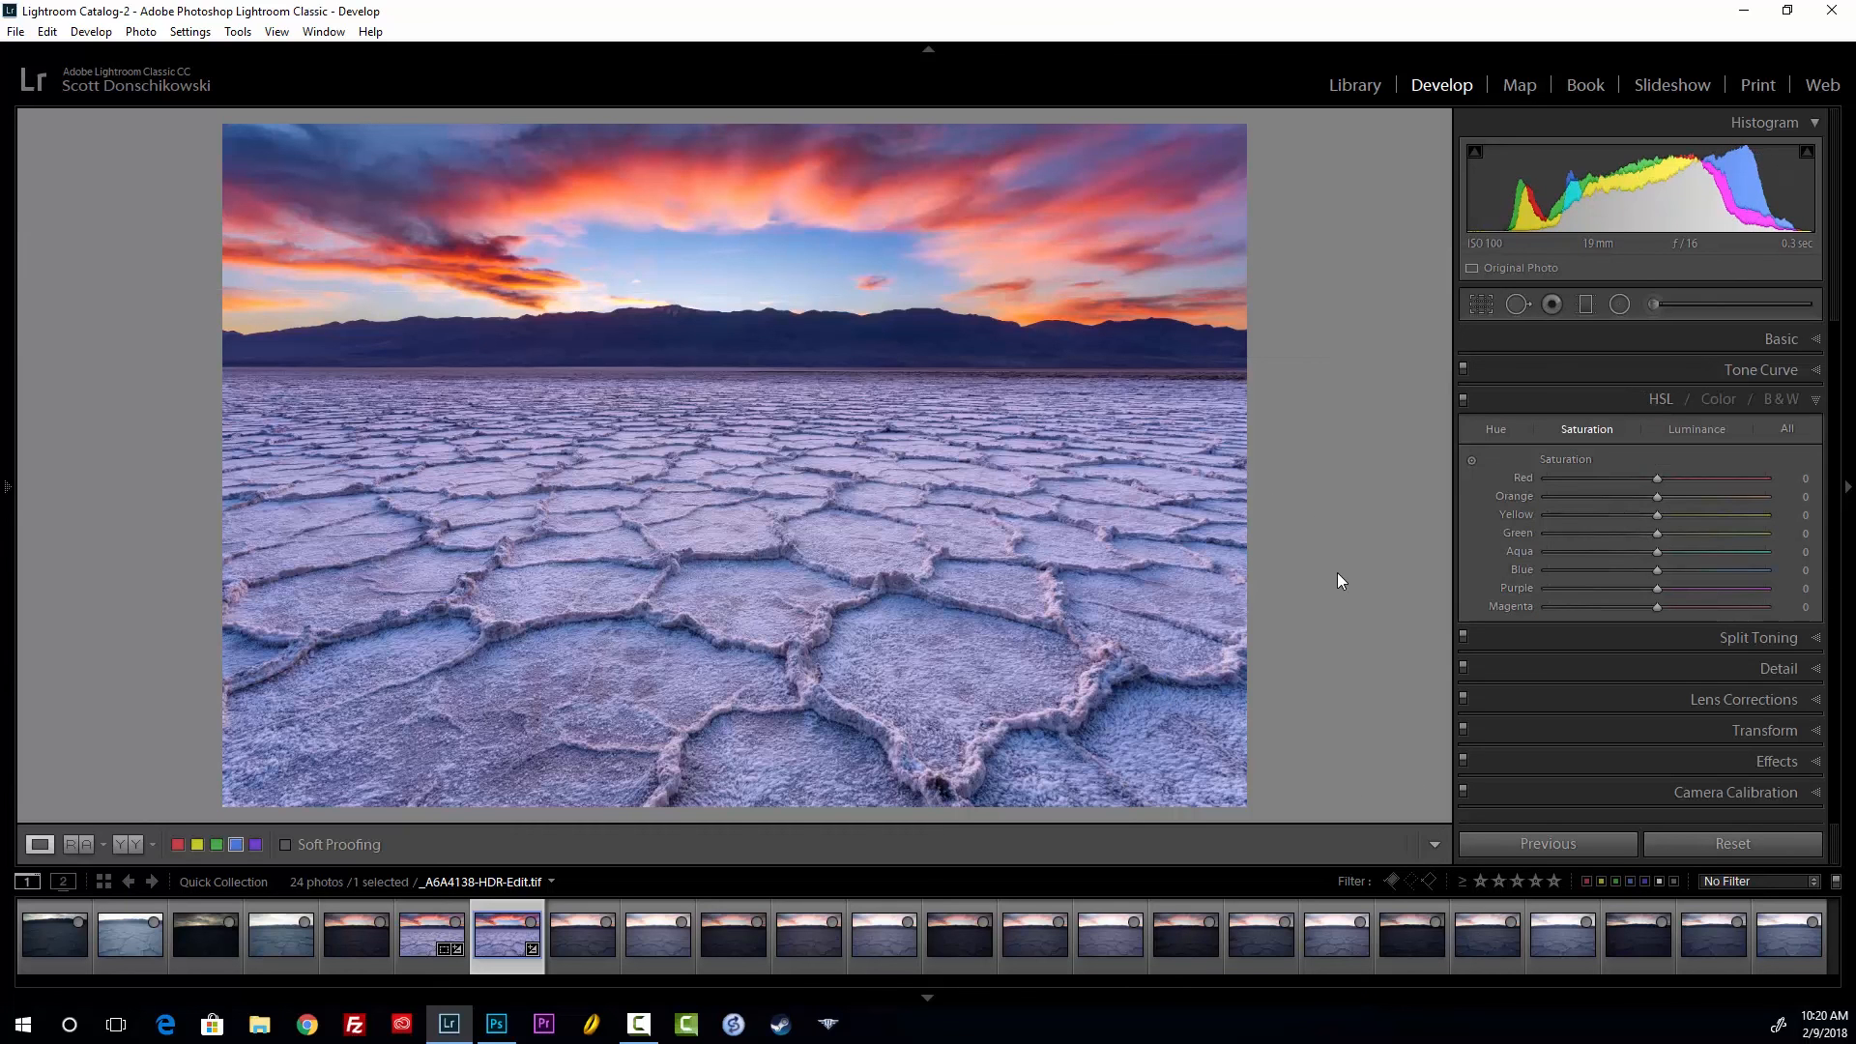
Compare the before and after versions of the whole photo, ending on the edited version
key(backslash)
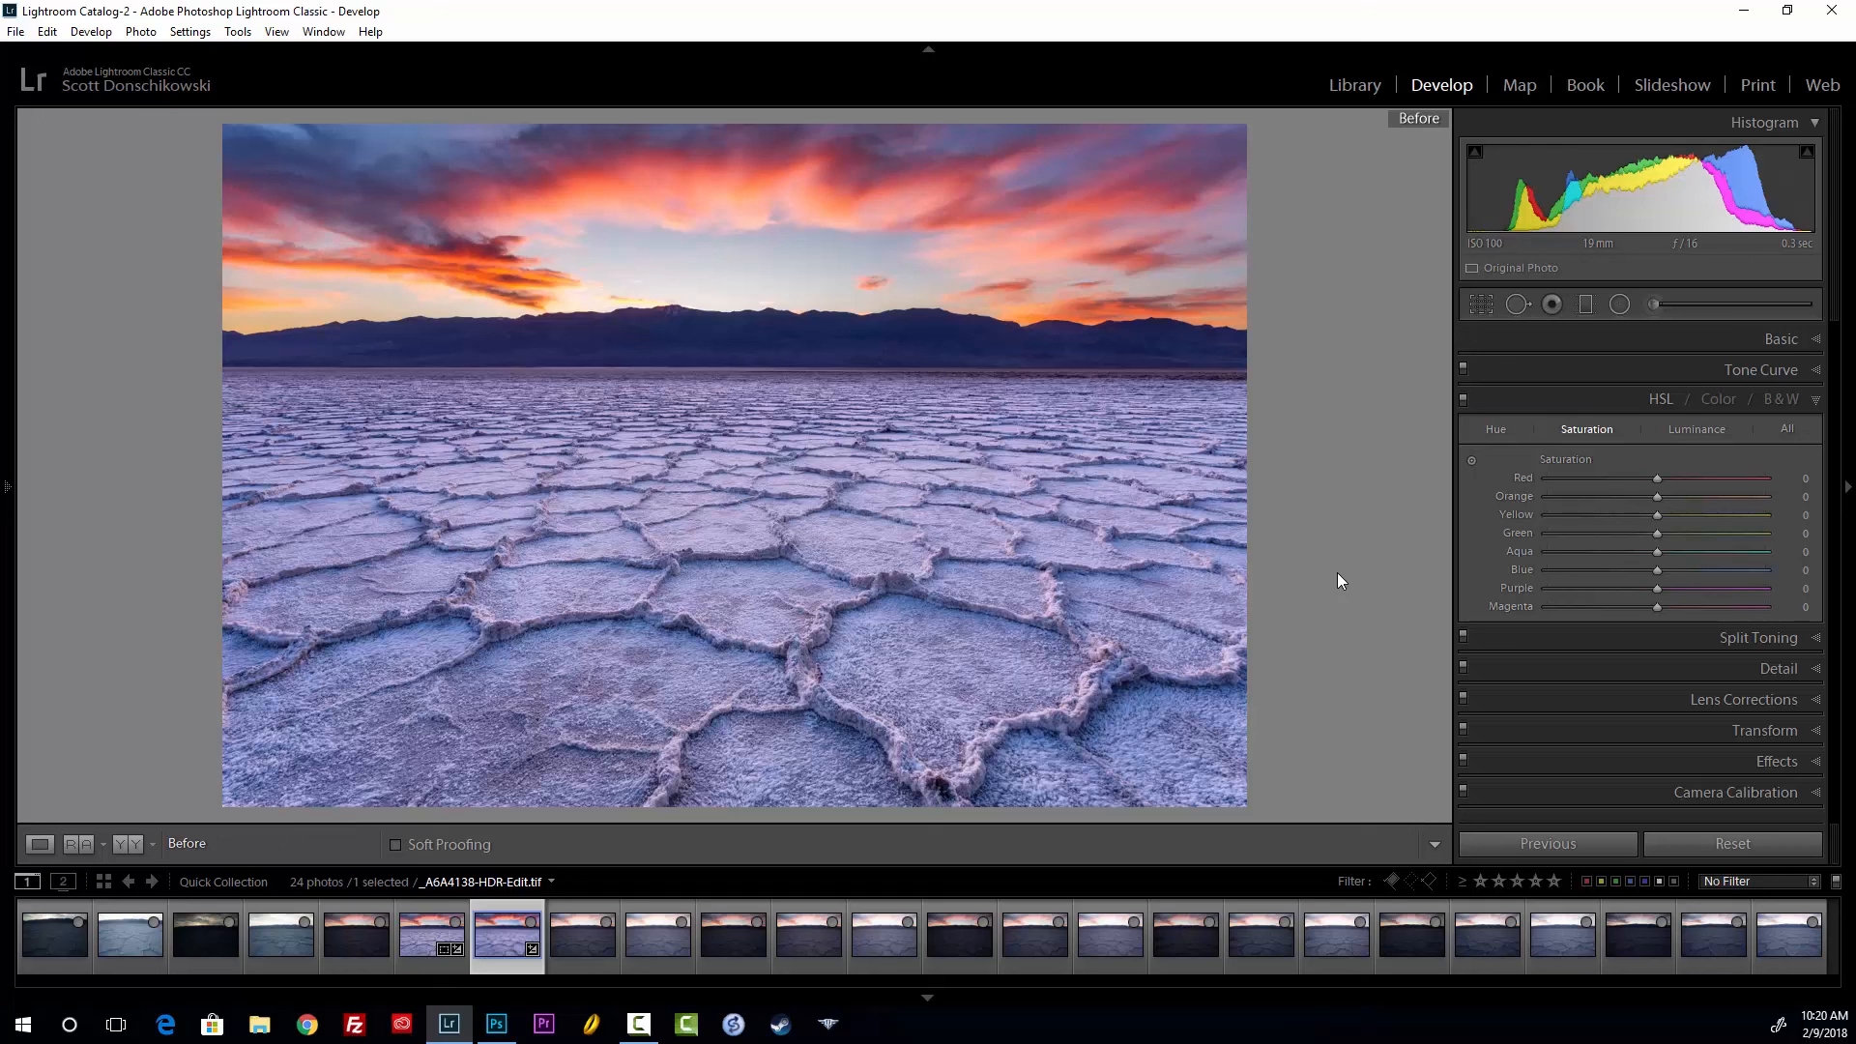
key(backslash)
key(backslash)
key(backslash)
key(backslash)
key(backslash)
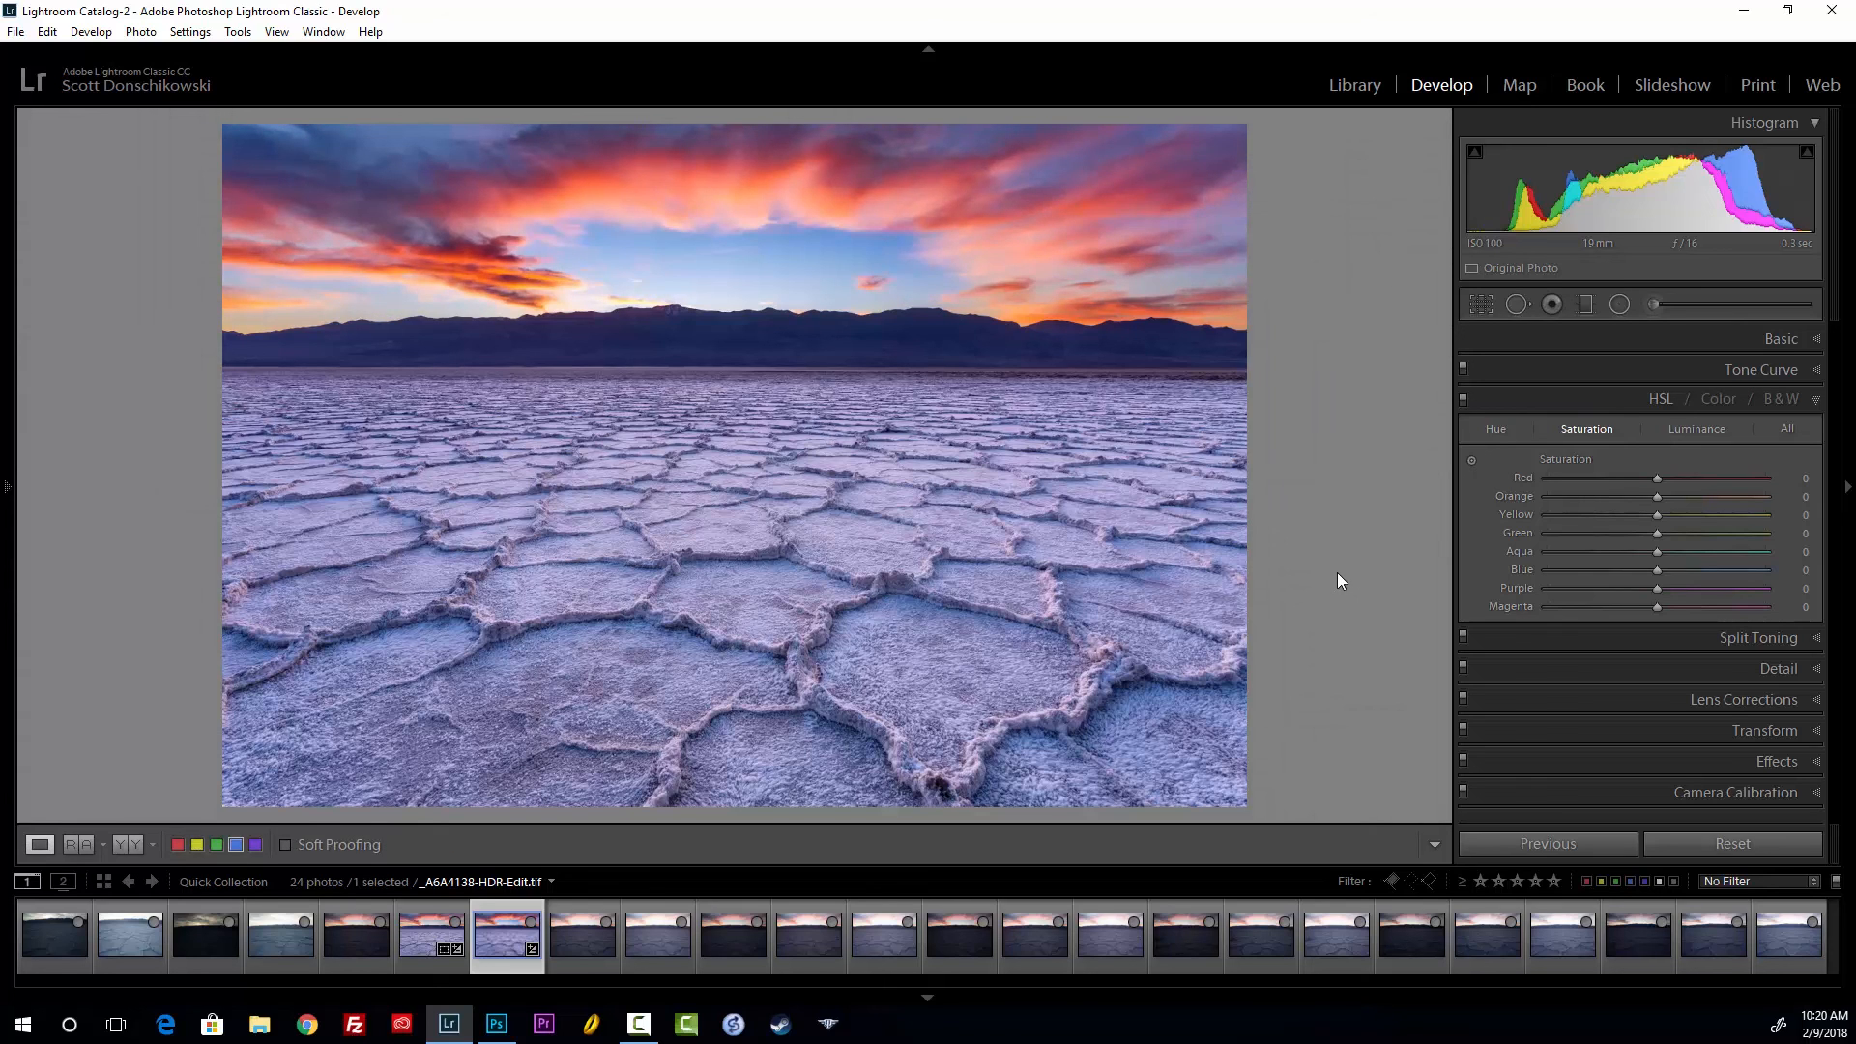